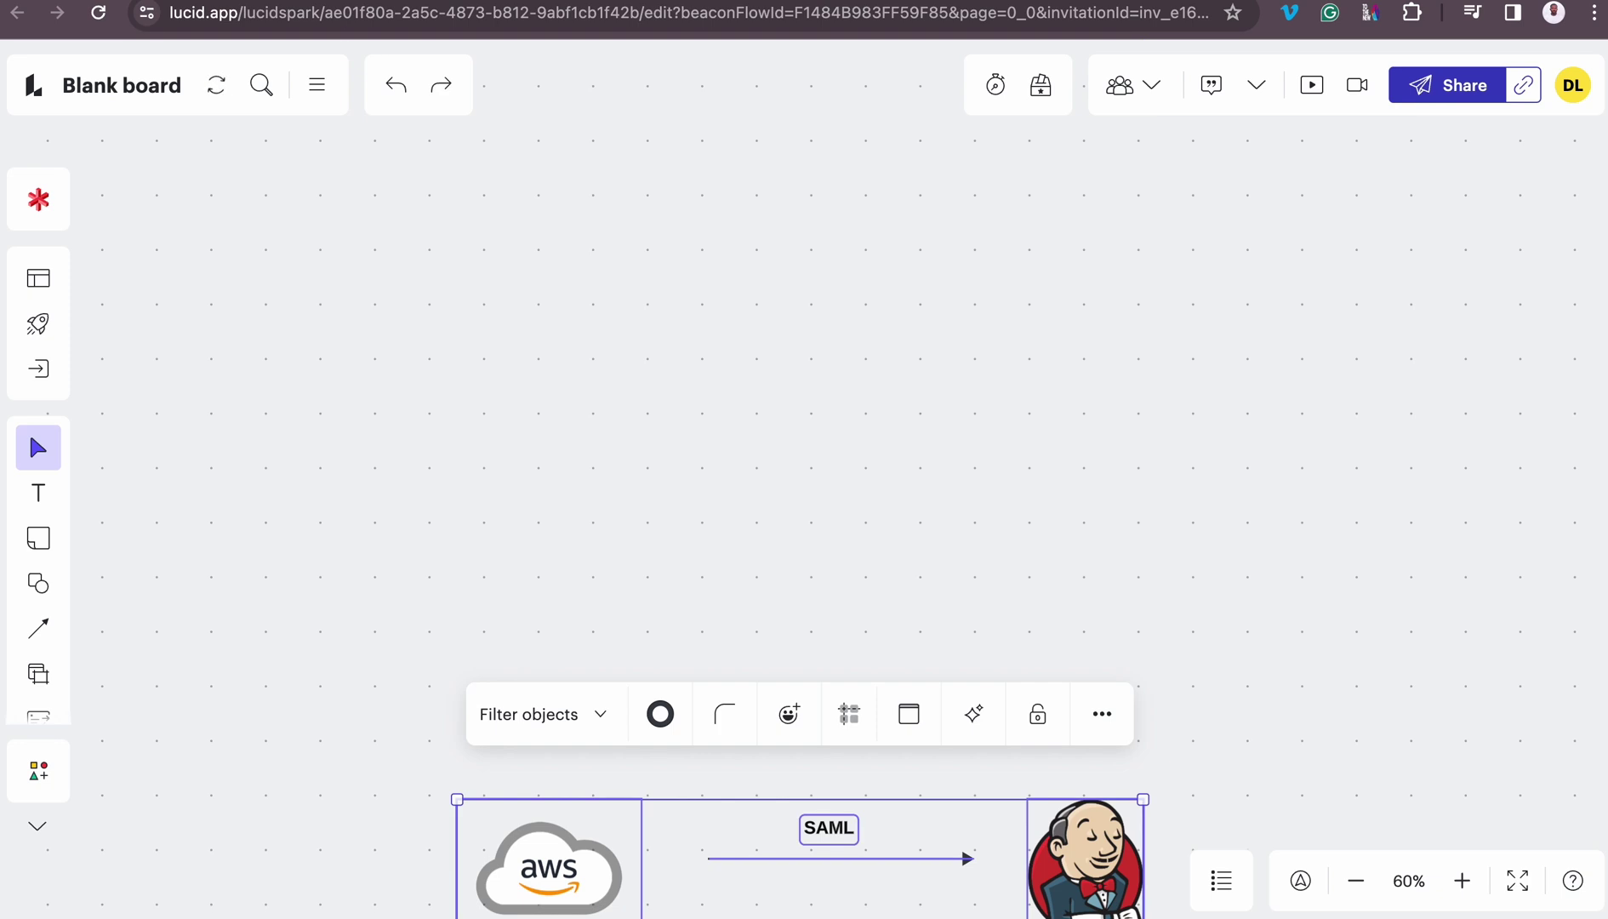
Step: Move the Door-1, Door-2 and Doo-3 notes down-left, then drop the SSO - Single Sign-On label beside them
{"action": "left_click_drag", "start_coordinate": [1301, 704], "coordinate": [1178, 186]}
{"action": "left_click_drag", "start_coordinate": [1203, 366], "coordinate": [928, 509]}
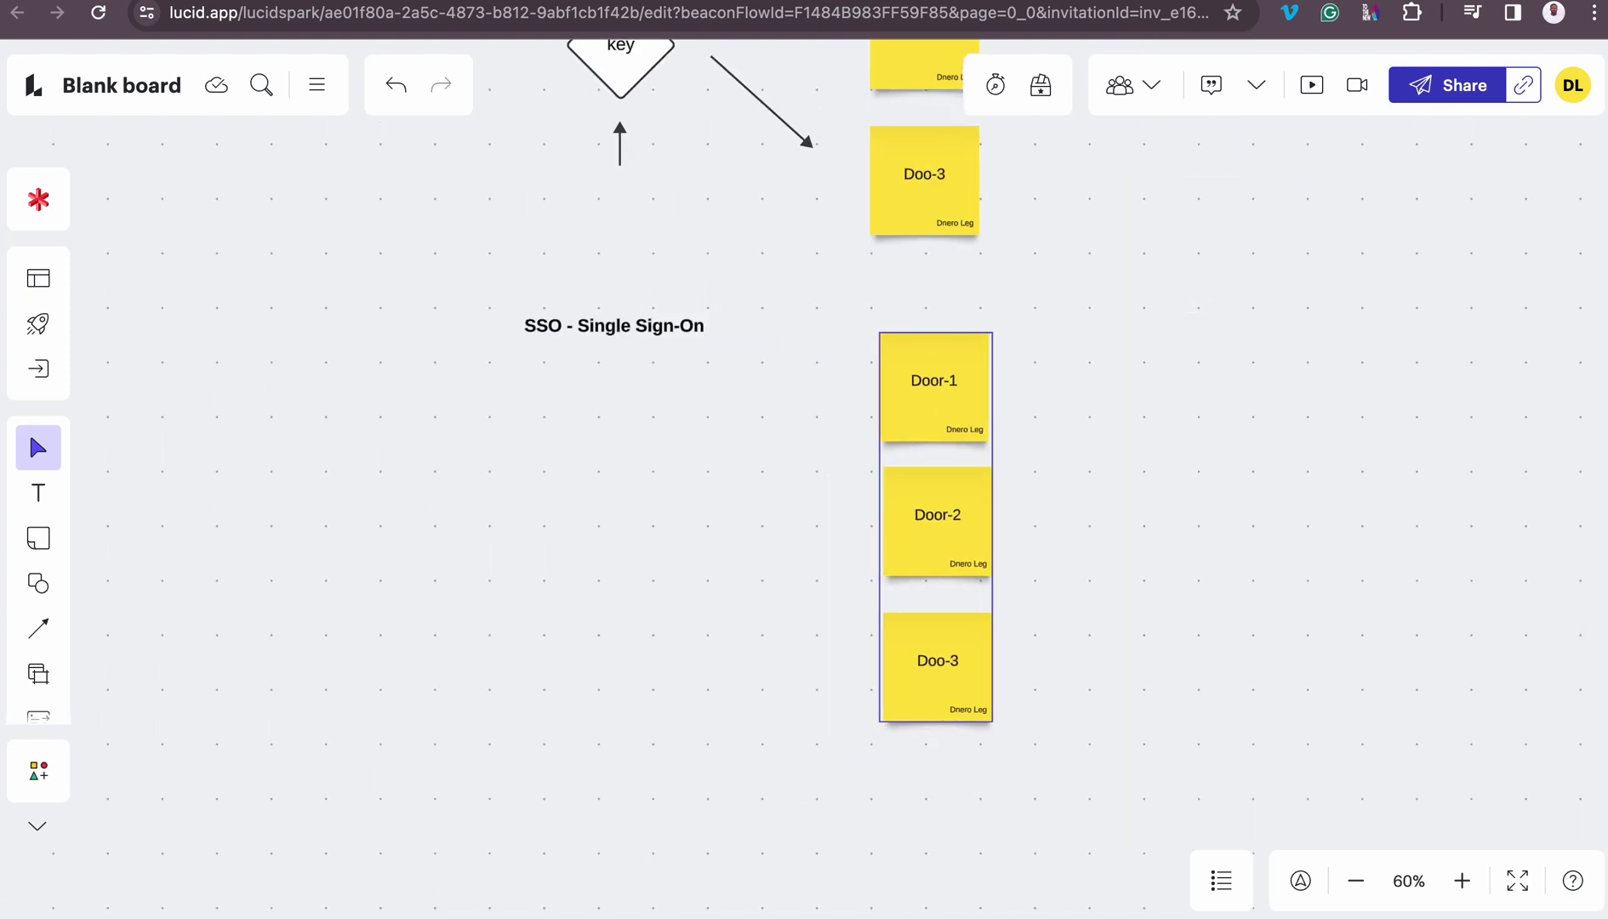
{"action": "left_click_drag", "start_coordinate": [613, 326], "coordinate": [620, 511]}
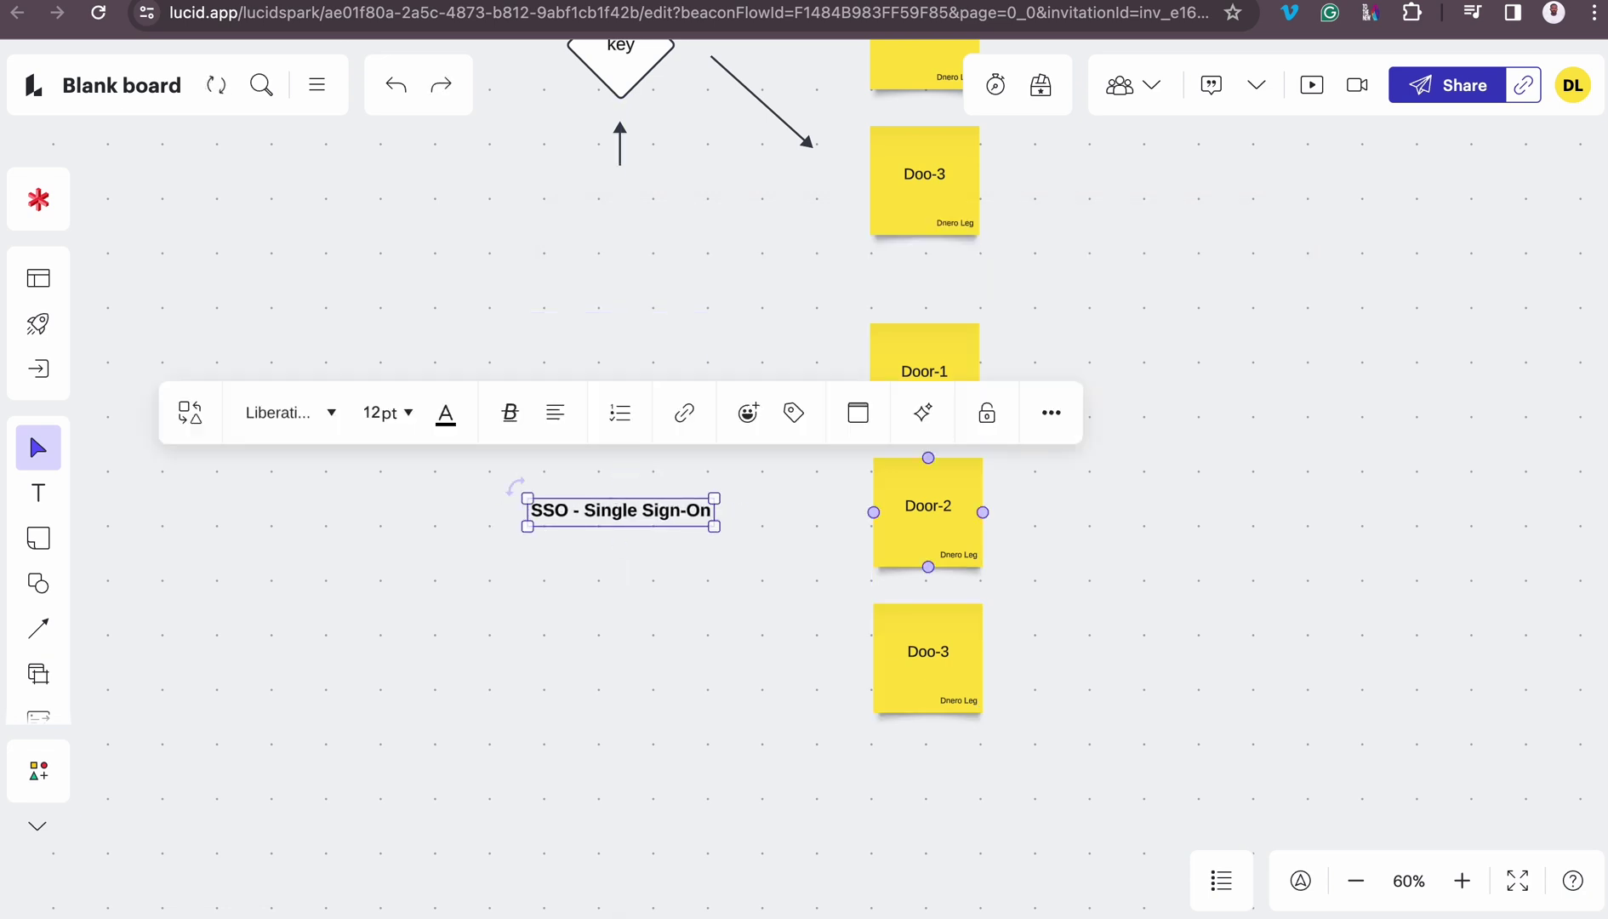
Step: Retype the Door-1, Door-2 and Doo-3 notes as App-1, App-2 and App-3
{"action": "left_click", "coordinate": [923, 356]}
{"action": "type", "text": "App-1"}
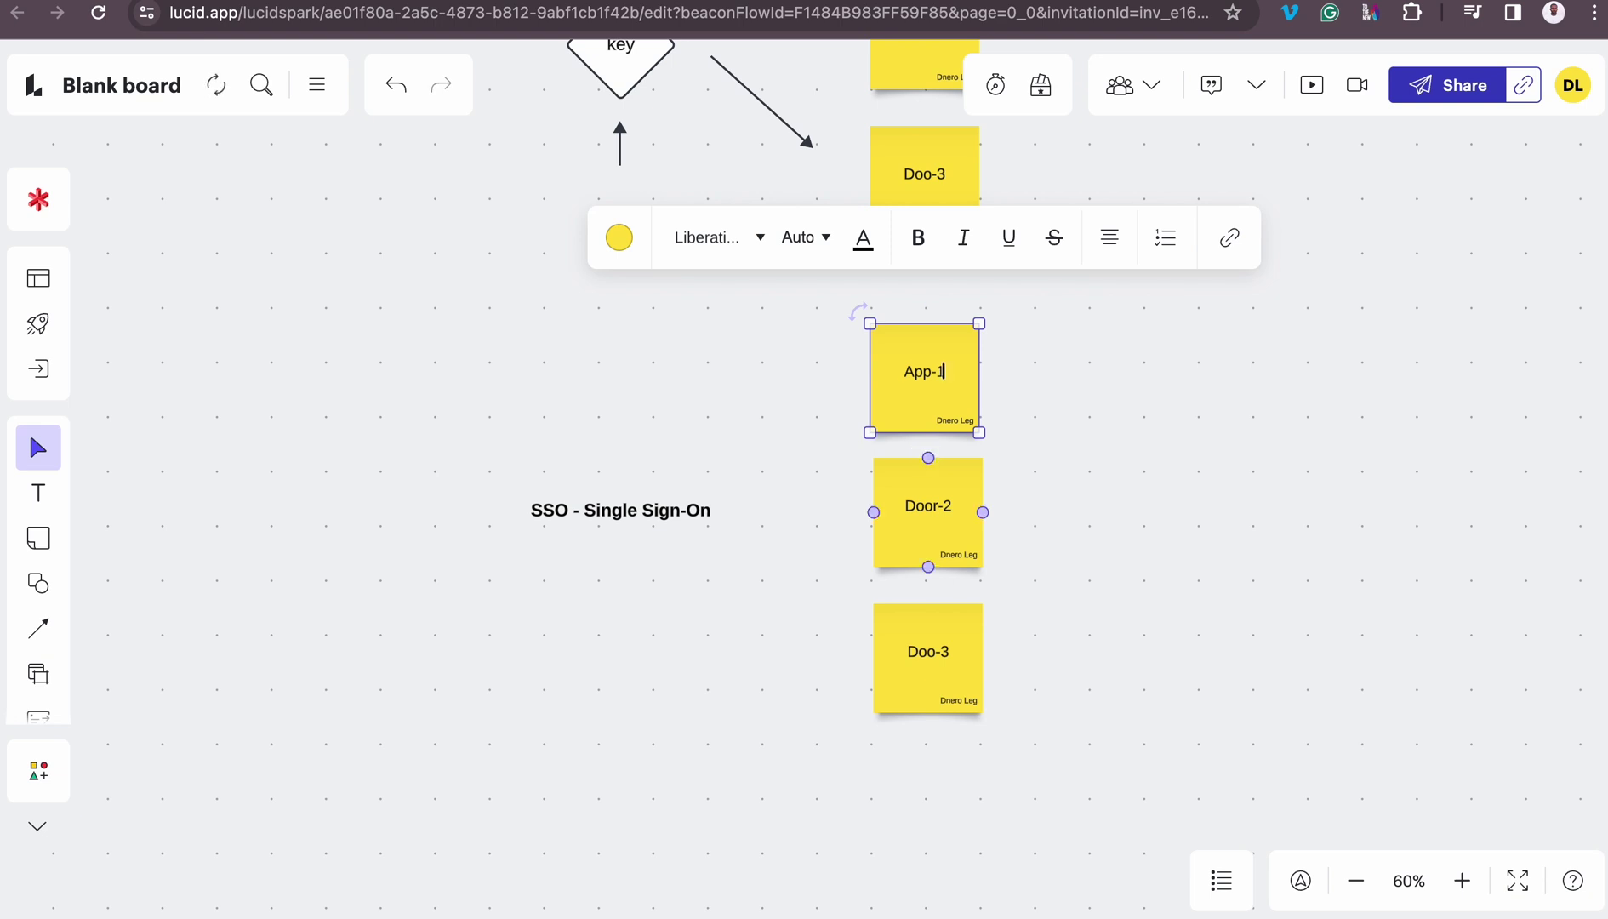
{"action": "left_click", "coordinate": [927, 485]}
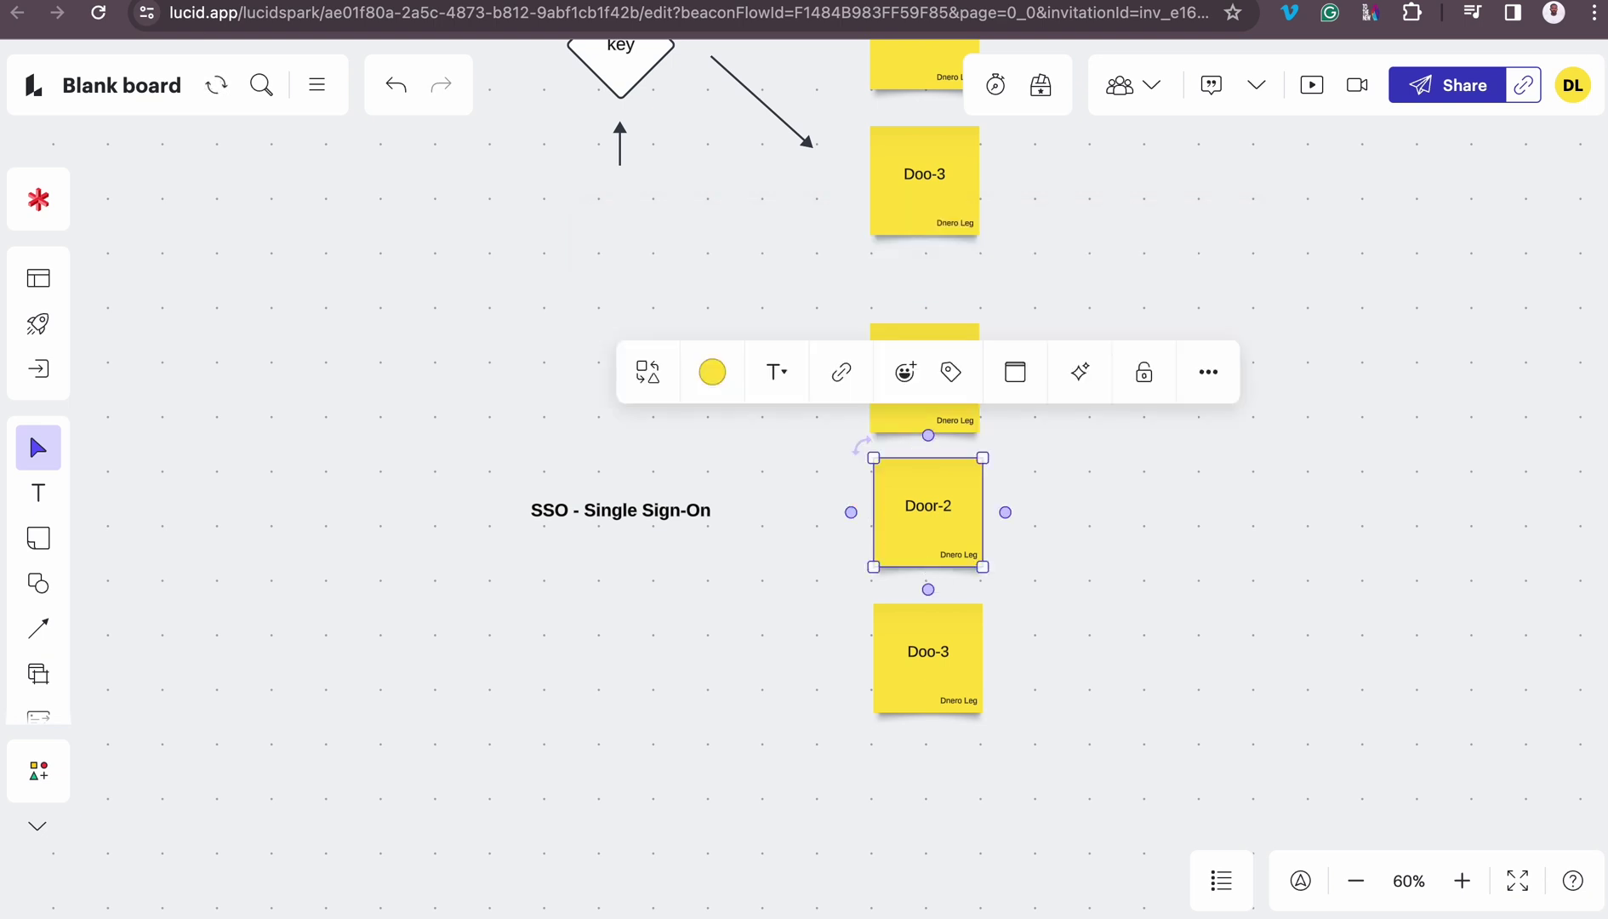
{"action": "type", "text": "App-2"}
{"action": "left_click", "coordinate": [927, 650]}
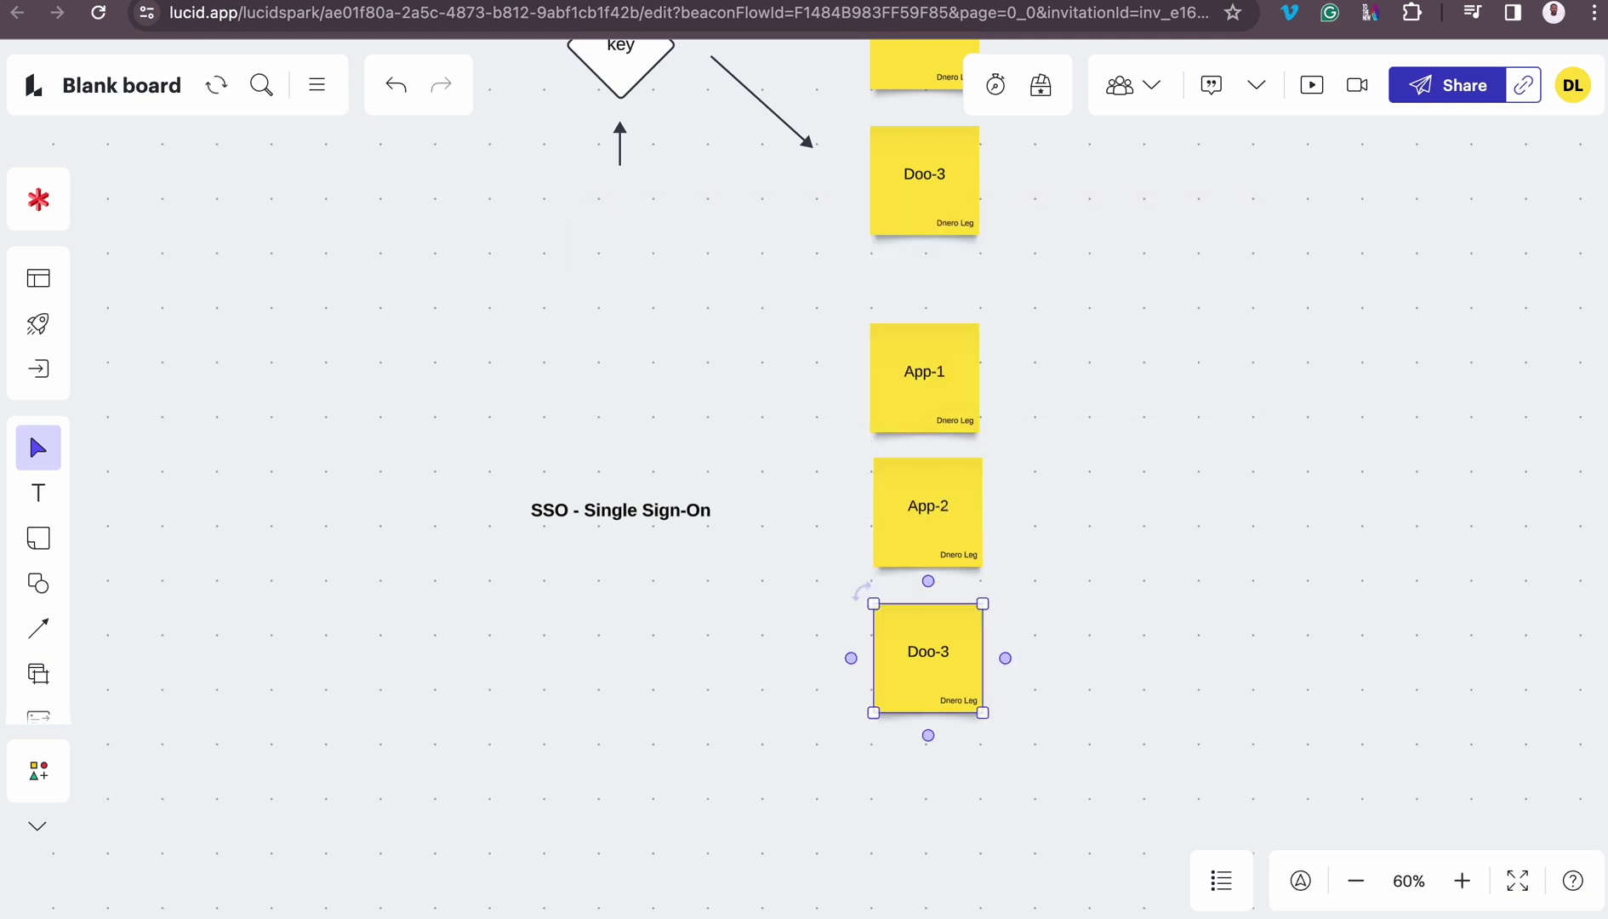
{"action": "type", "text": "App-3"}
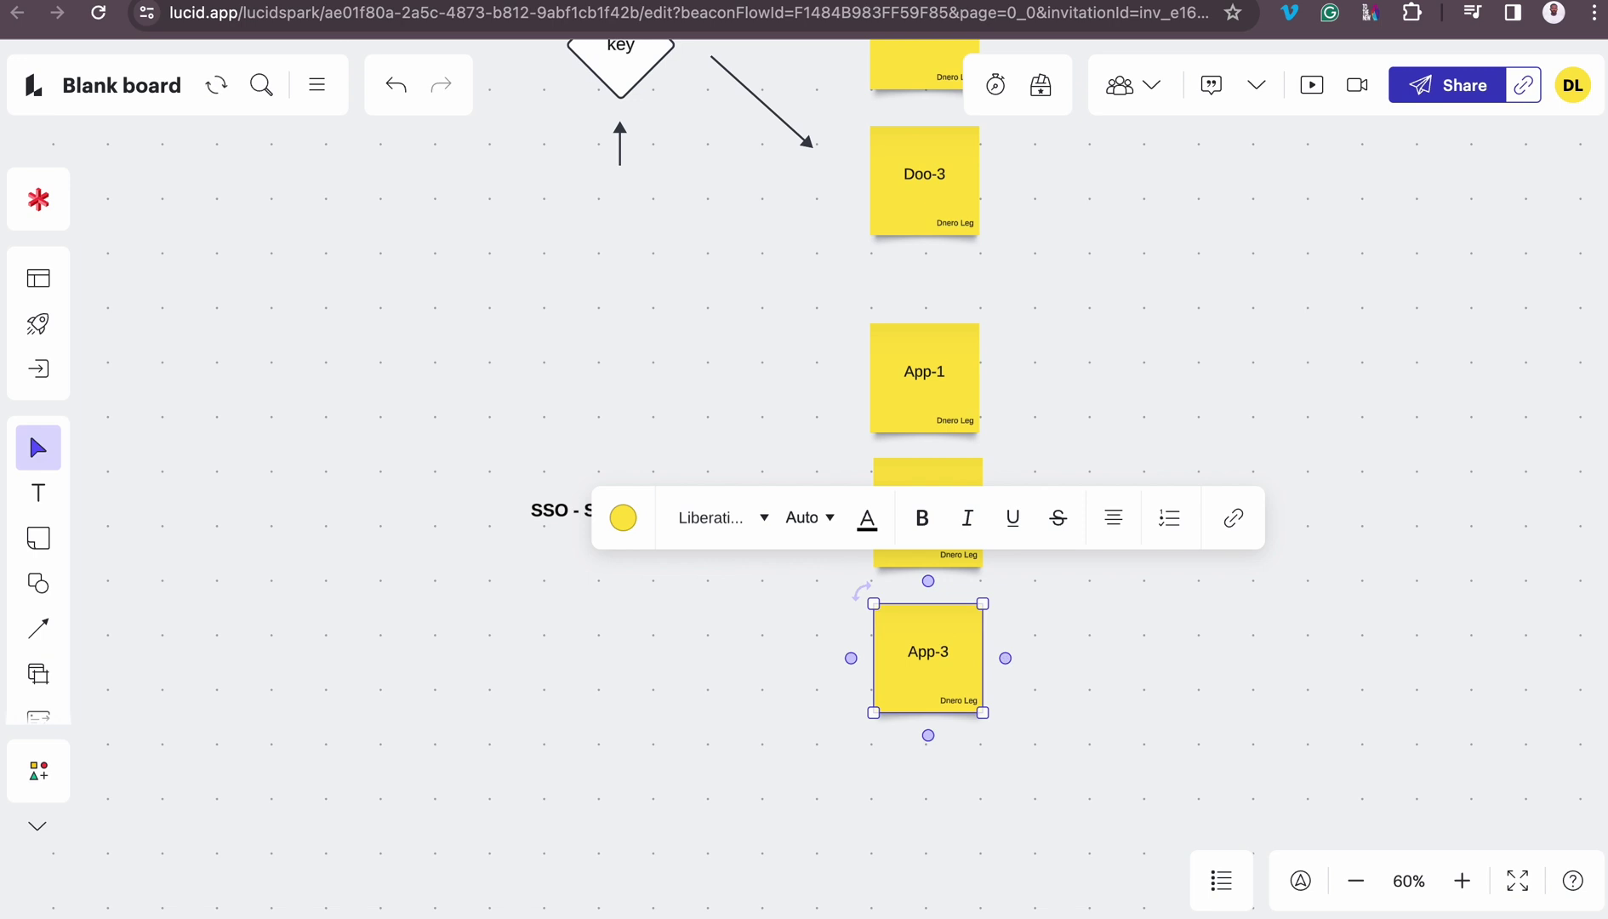
{"action": "left_click", "coordinate": [621, 509]}
{"action": "key", "text": "Escape"}
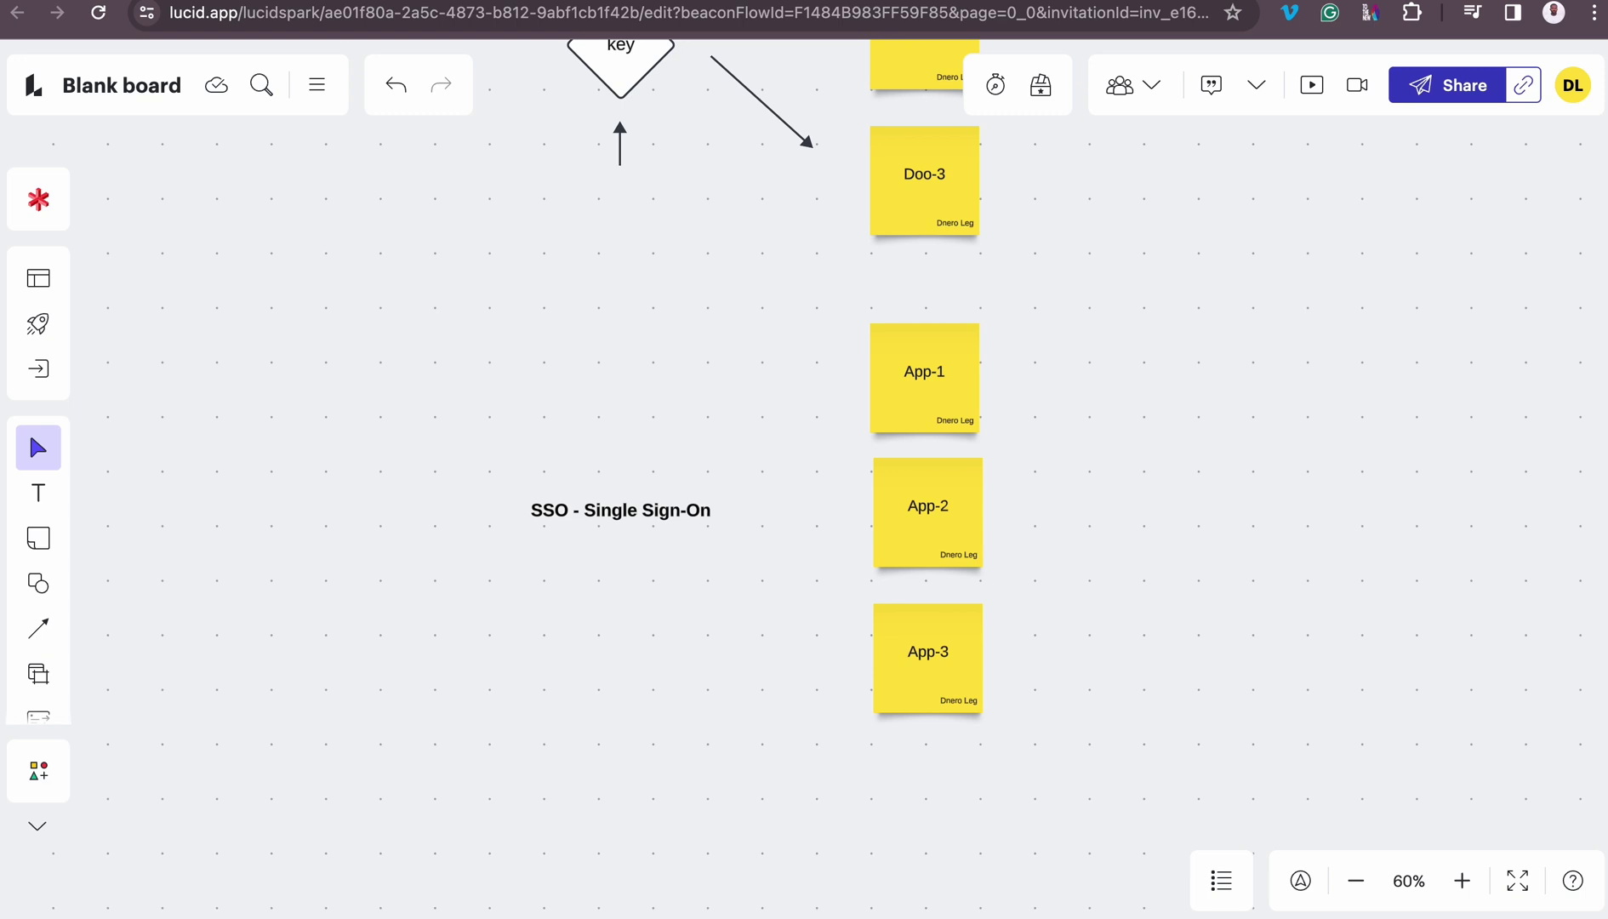
Step: Drag the AWS cloud, SAML arrow, Jenkins and User group up beneath the App-3 note
{"action": "scroll", "coordinate": [803, 476], "scroll_direction": "up", "scroll_amount": 6}
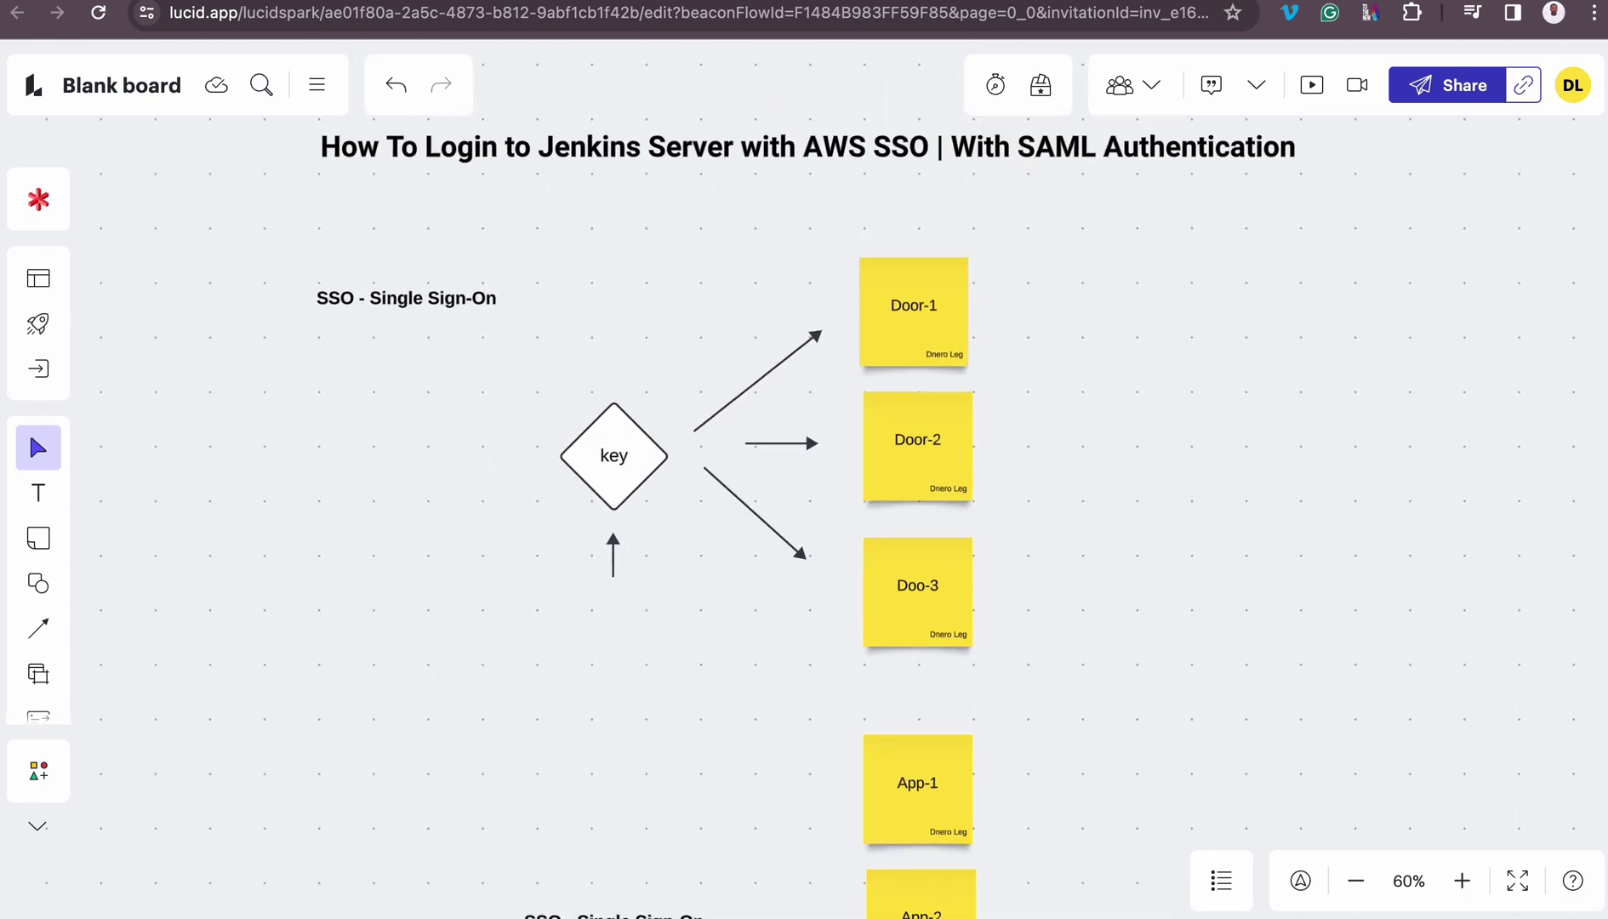
{"action": "scroll", "coordinate": [804, 476], "scroll_direction": "down", "scroll_amount": 15}
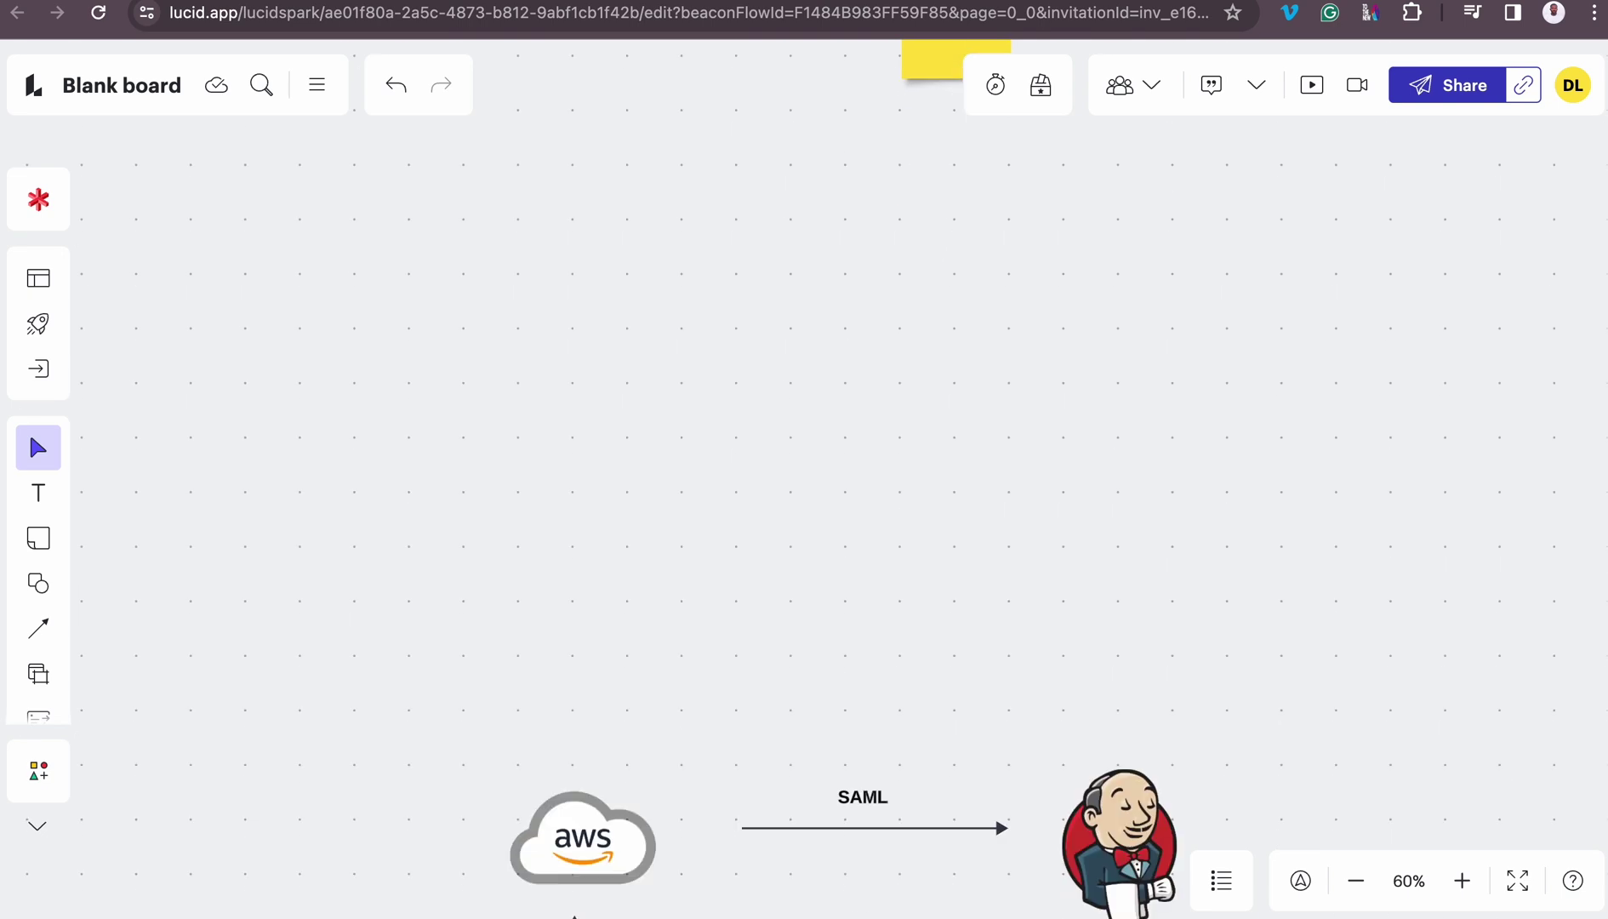
{"action": "scroll", "coordinate": [804, 476], "scroll_direction": "down", "scroll_amount": 3}
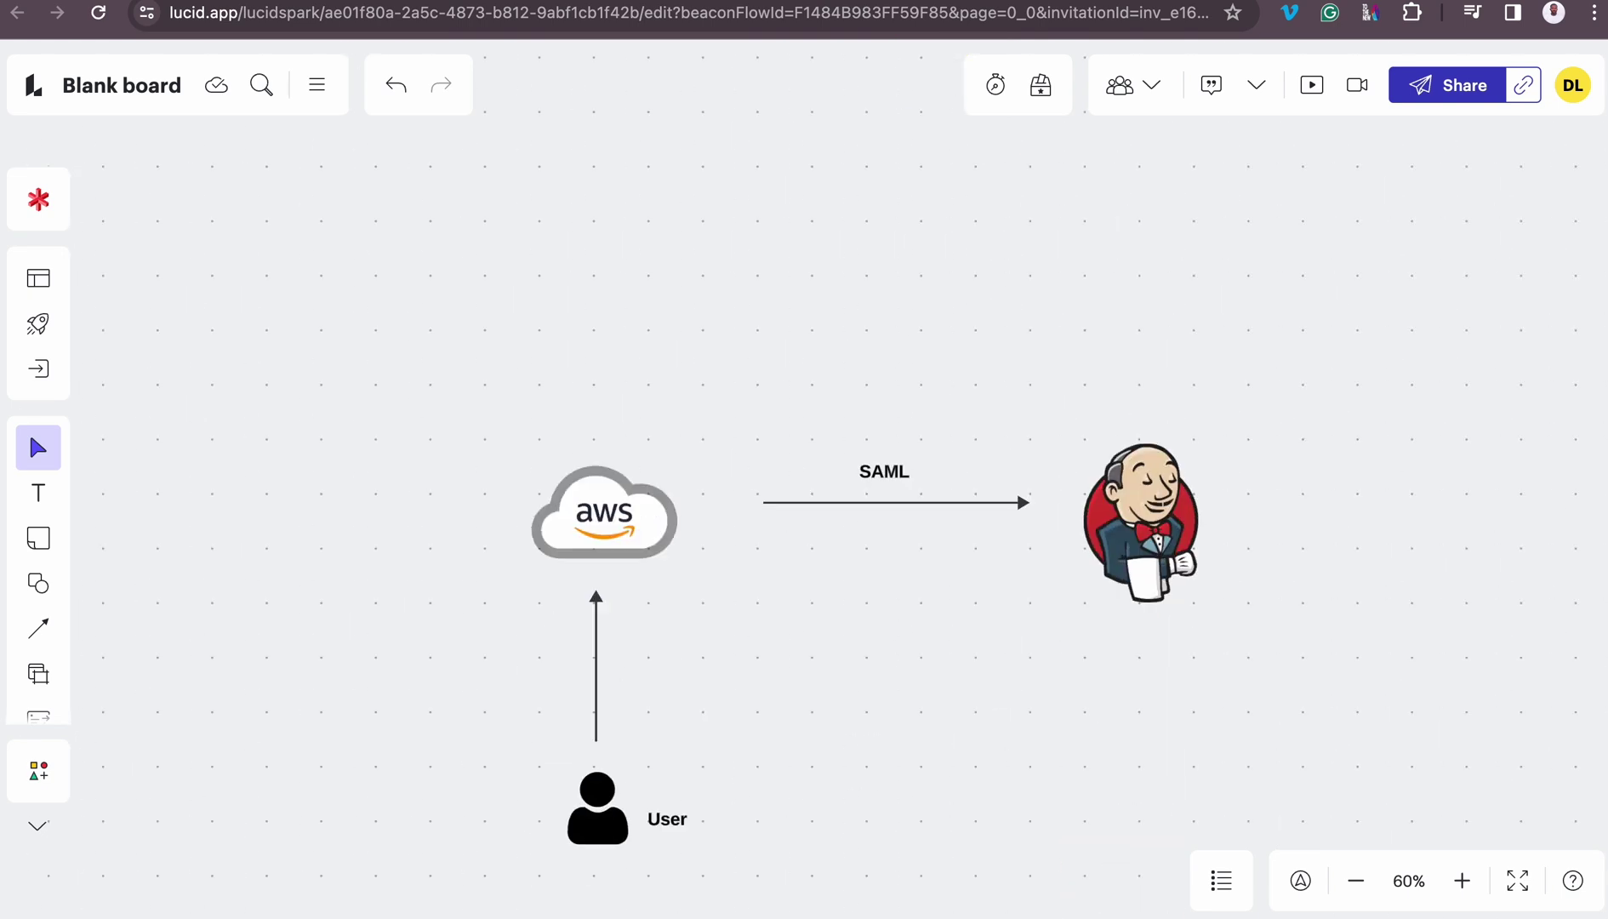
{"action": "left_click_drag", "start_coordinate": [444, 368], "coordinate": [1203, 851]}
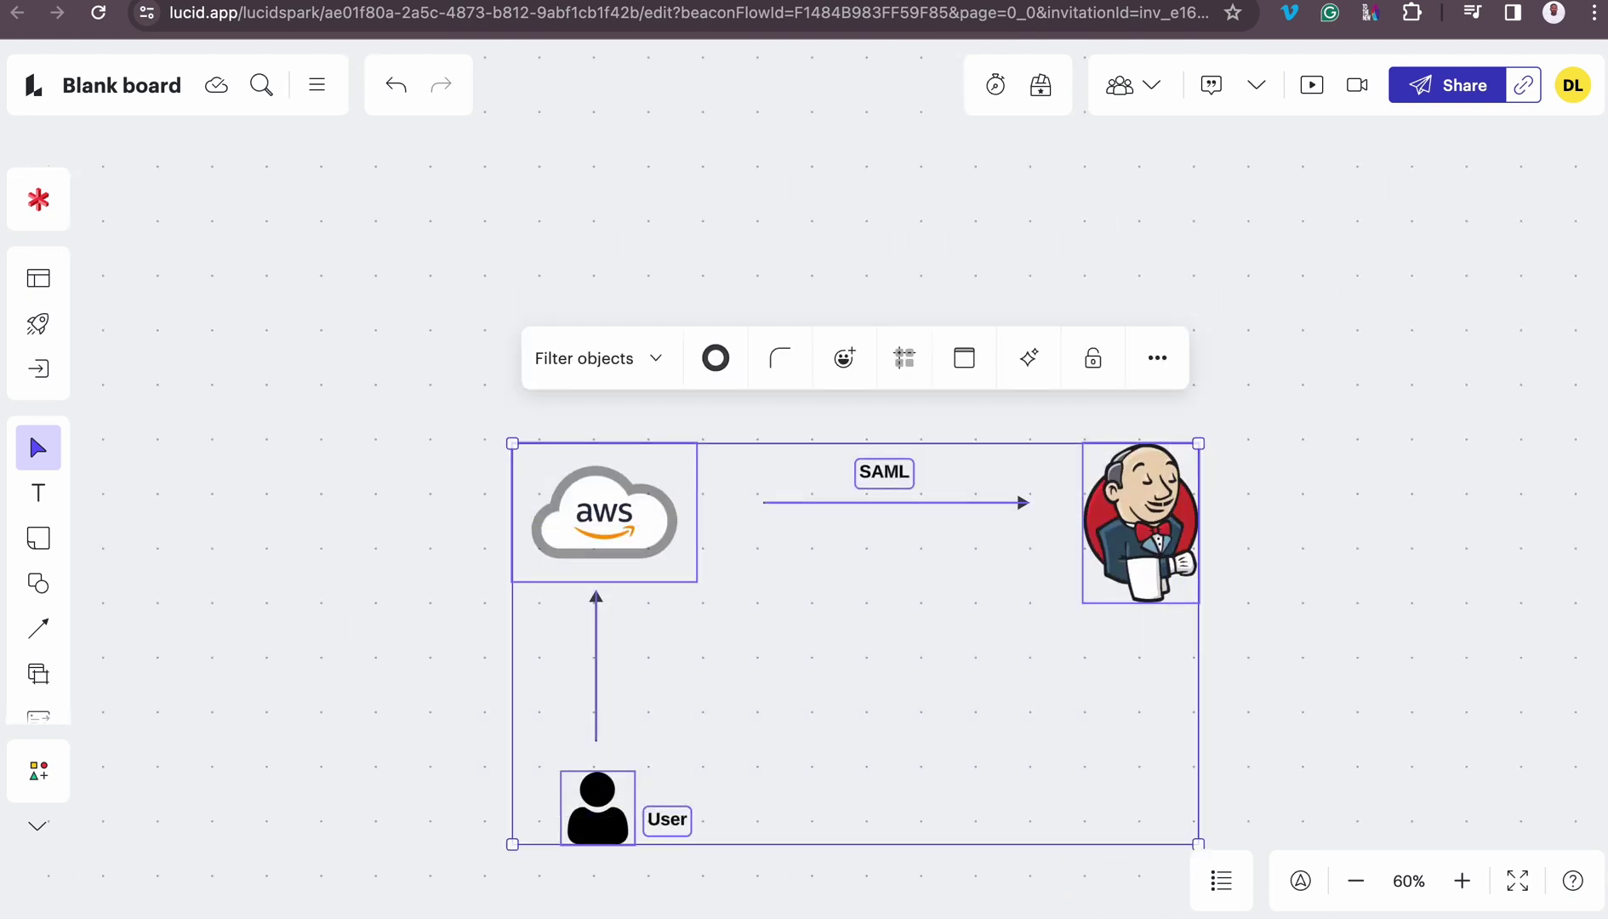
{"action": "left_click_drag", "start_coordinate": [855, 643], "coordinate": [854, 484]}
{"action": "scroll", "coordinate": [854, 484], "scroll_direction": "up", "scroll_amount": 3}
{"action": "left_click_drag", "start_coordinate": [874, 728], "coordinate": [828, 362]}
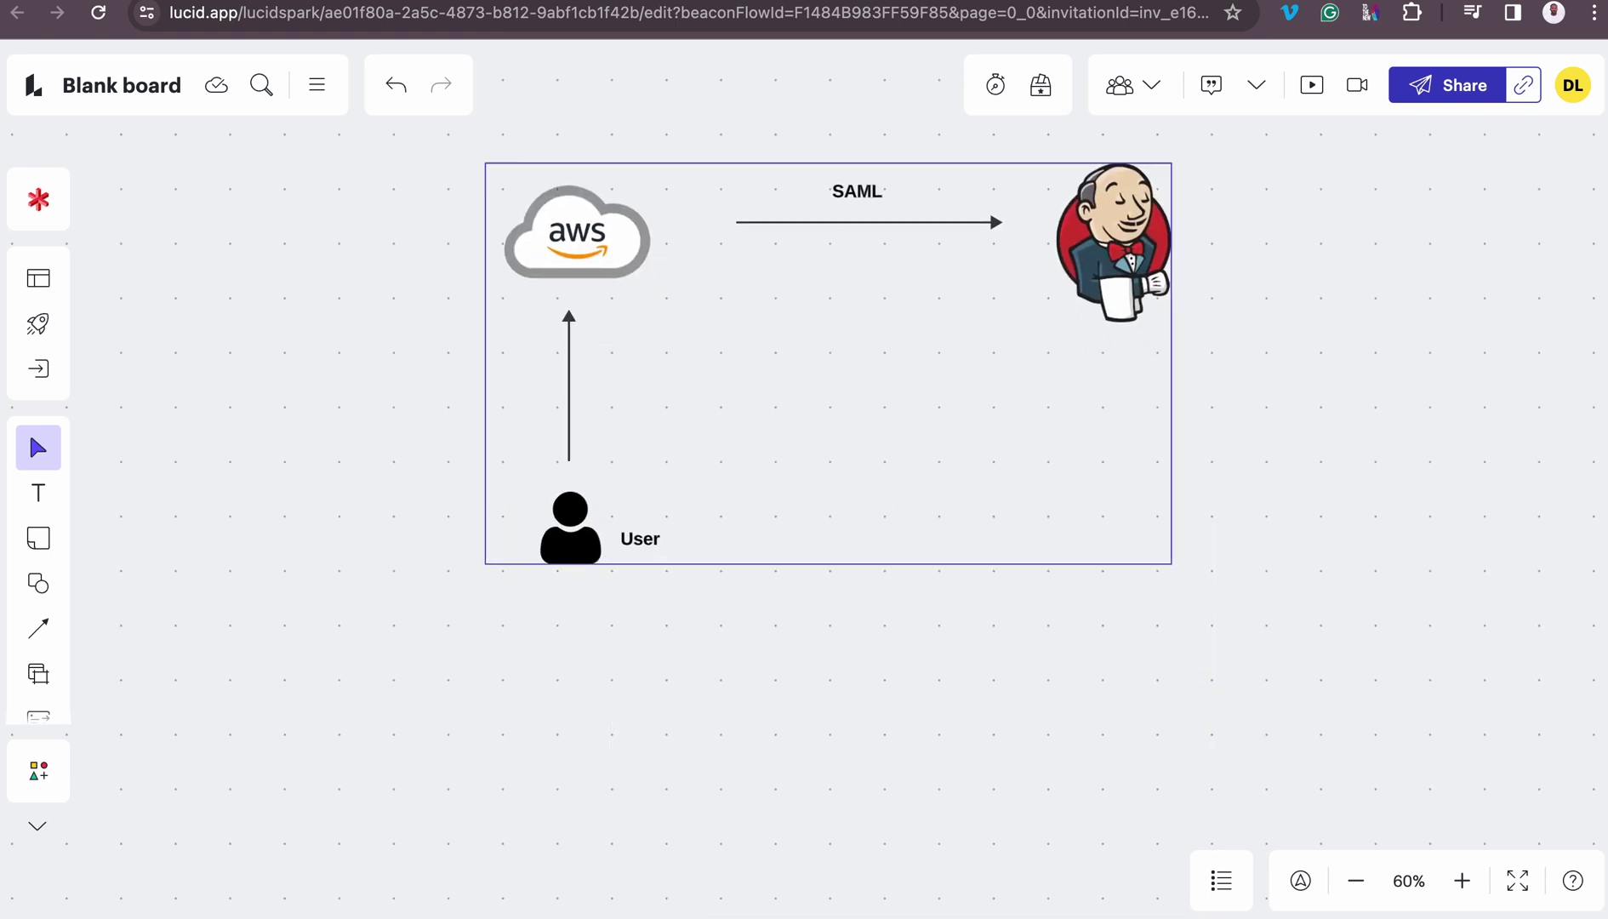
{"action": "scroll", "coordinate": [828, 363], "scroll_direction": "up", "scroll_amount": 3}
{"action": "scroll", "coordinate": [810, 611], "scroll_direction": "up", "scroll_amount": 1}
{"action": "left_click_drag", "start_coordinate": [806, 690], "coordinate": [765, 714]}
{"action": "scroll", "coordinate": [765, 715], "scroll_direction": "down", "scroll_amount": 2}
{"action": "left_click", "coordinate": [765, 714]}
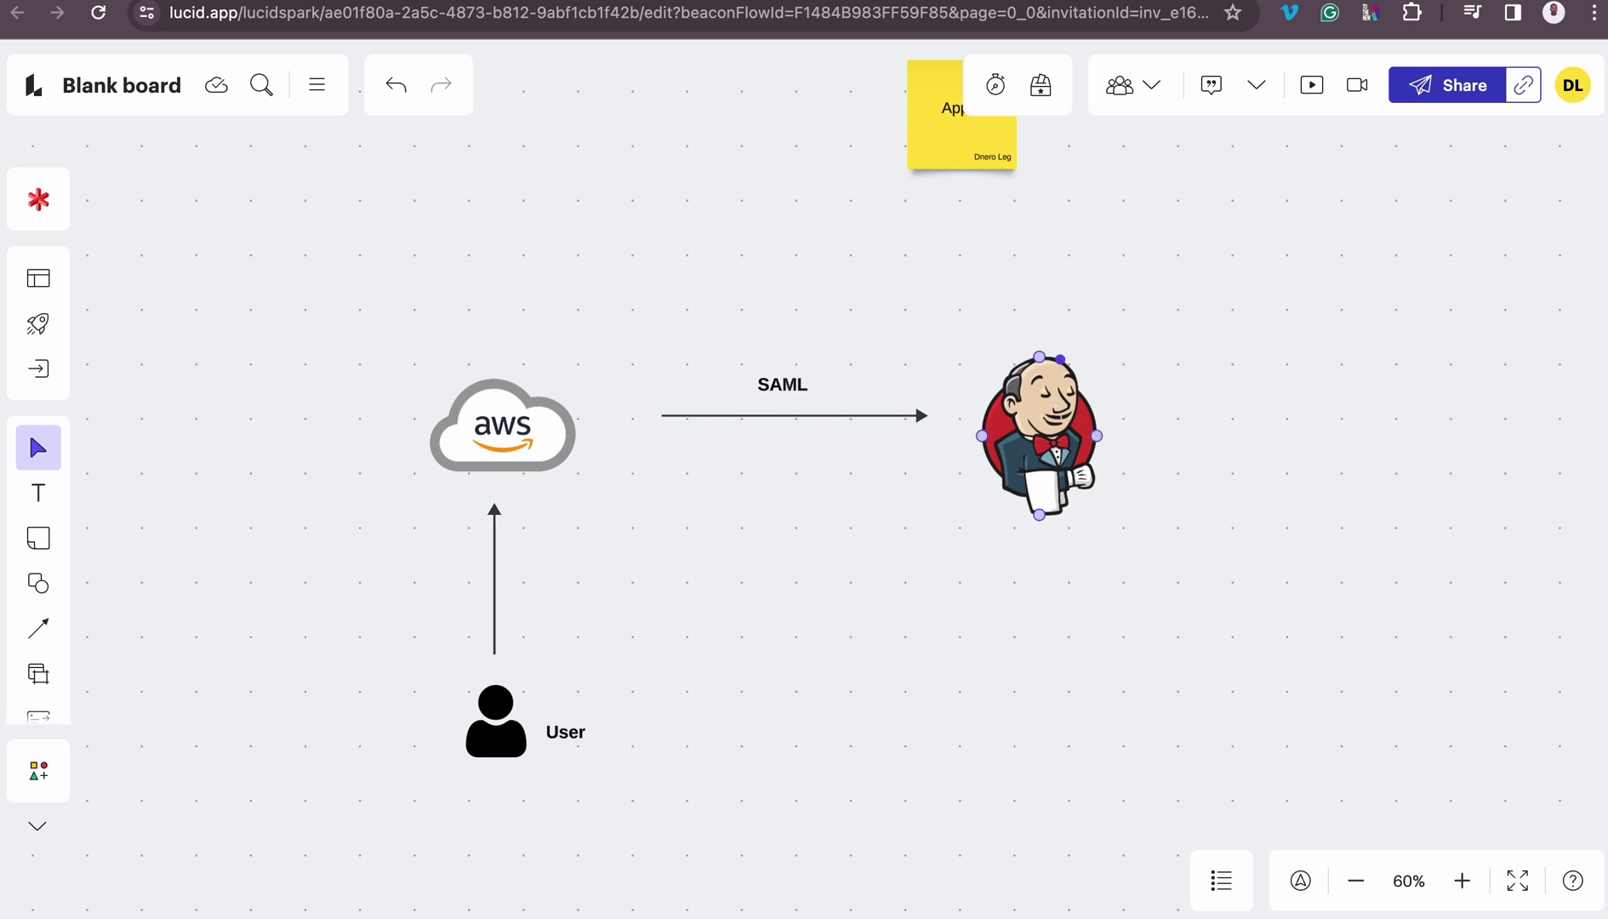
{"action": "scroll", "coordinate": [1055, 425], "scroll_direction": "up", "scroll_amount": 1}
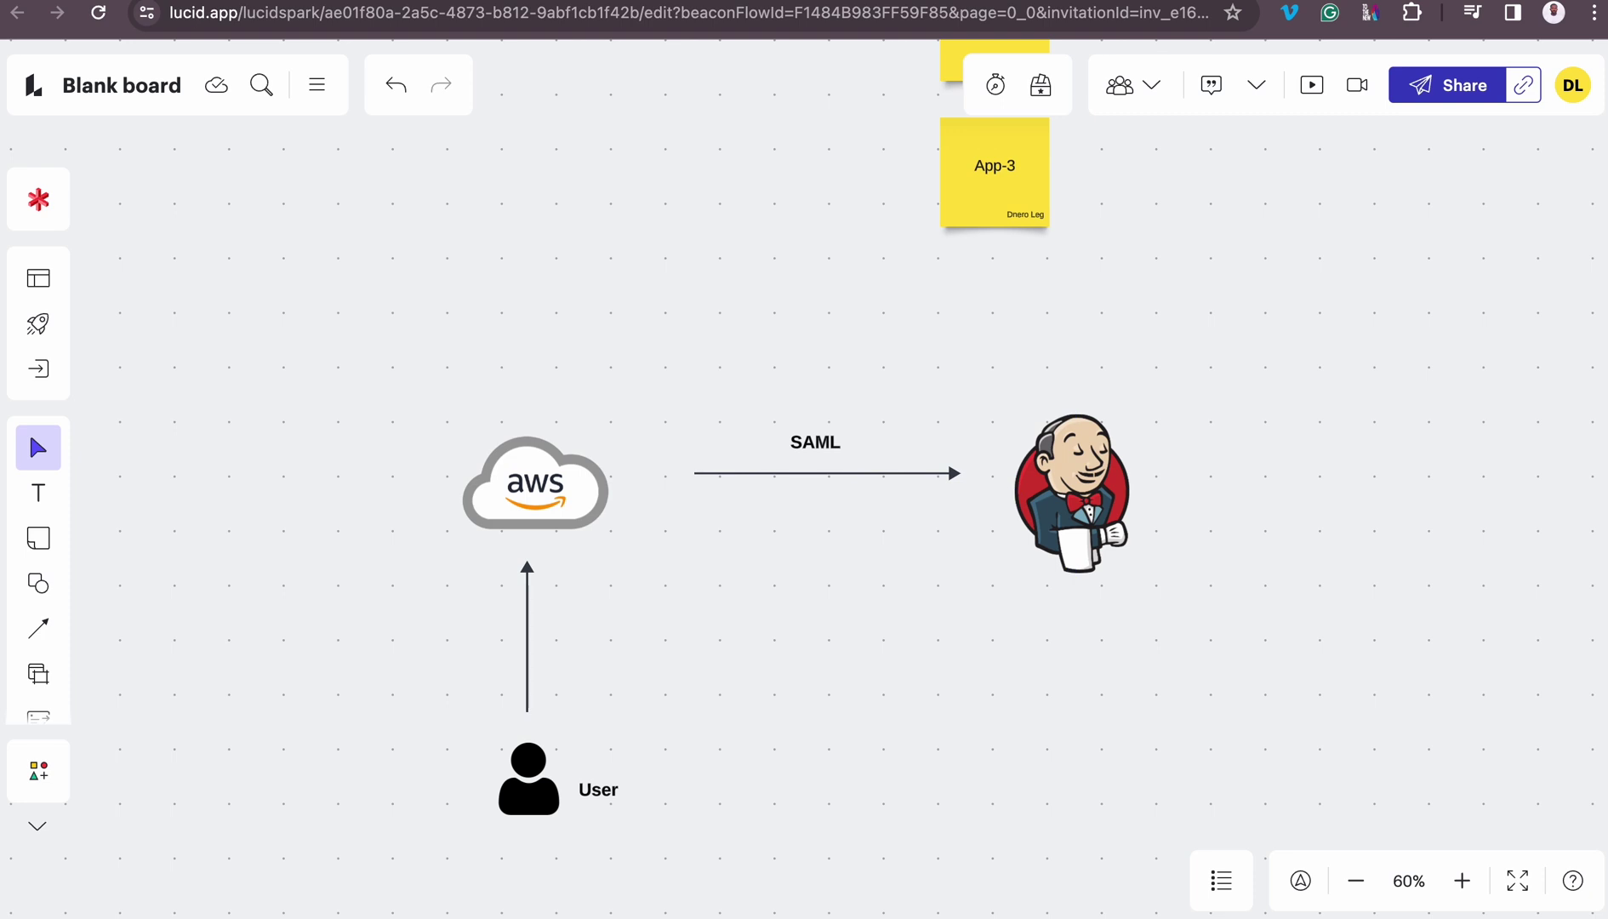
Step: Add a 'How Does SAML Work' text title above the AWS cloud and paste a copy of it
{"action": "left_click", "coordinate": [38, 492]}
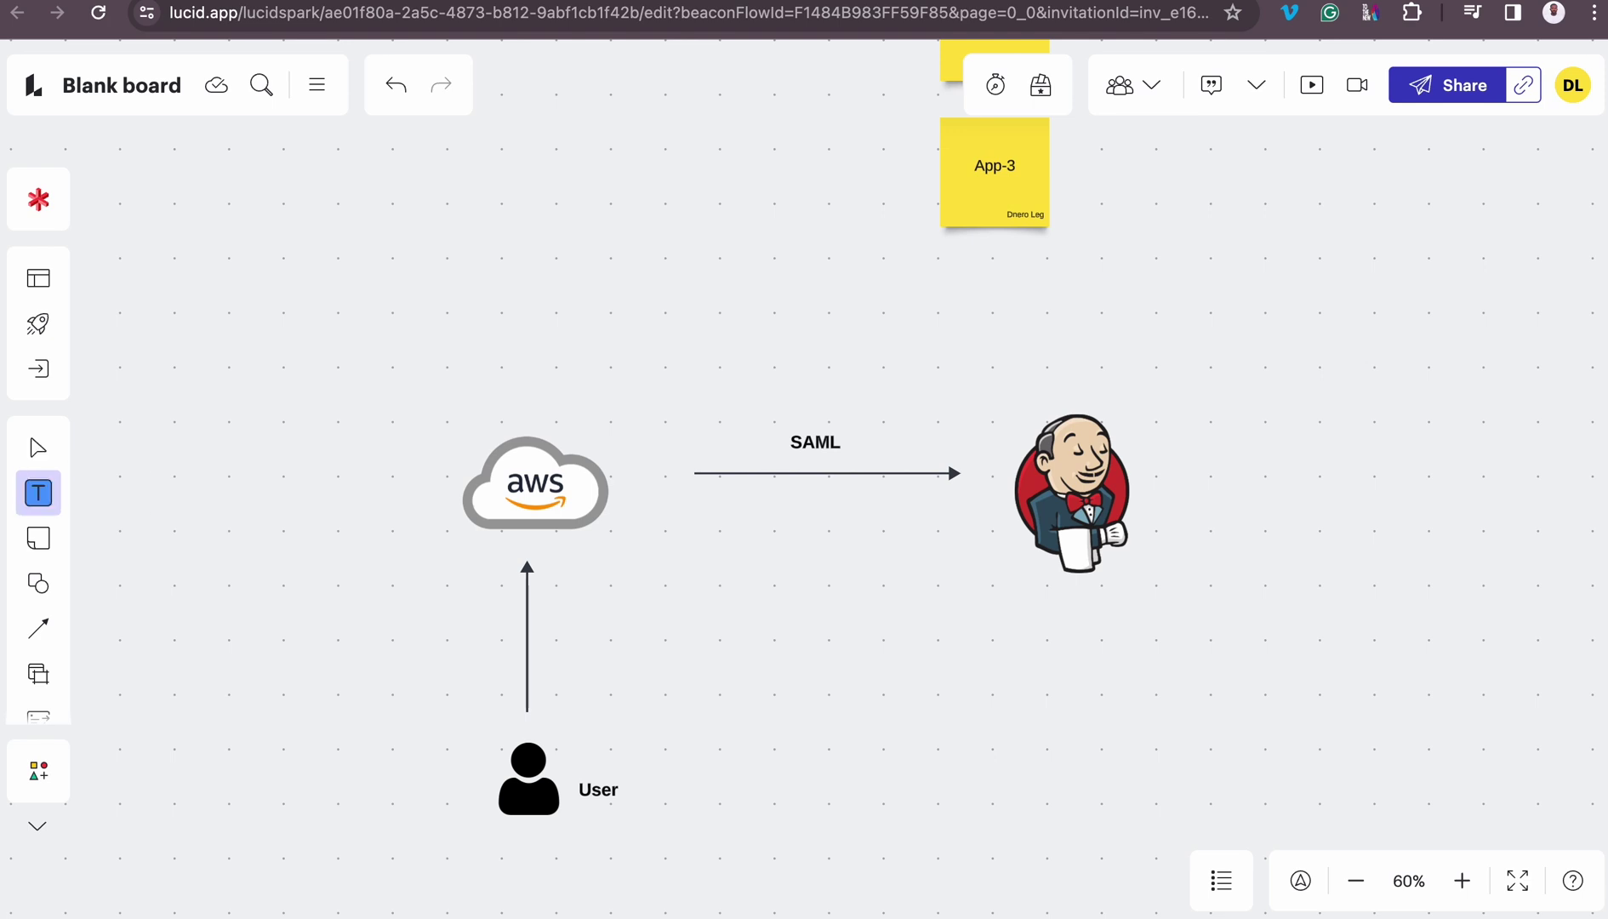
{"action": "left_click", "coordinate": [388, 317]}
{"action": "type", "text": "How Do"}
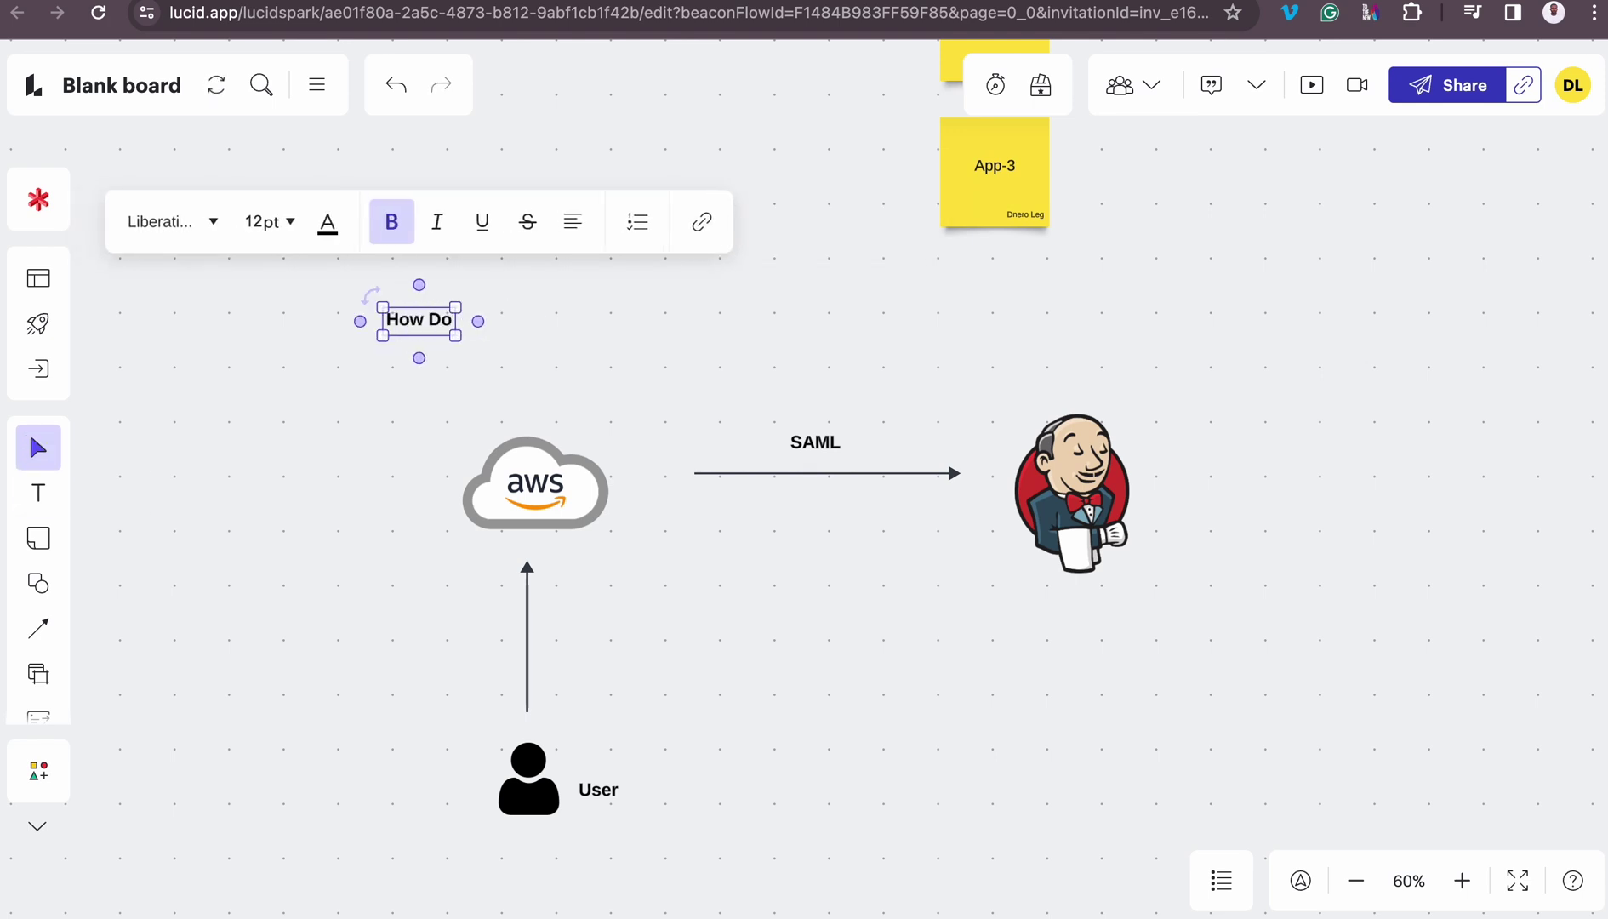
{"action": "type", "text": "es SAML"}
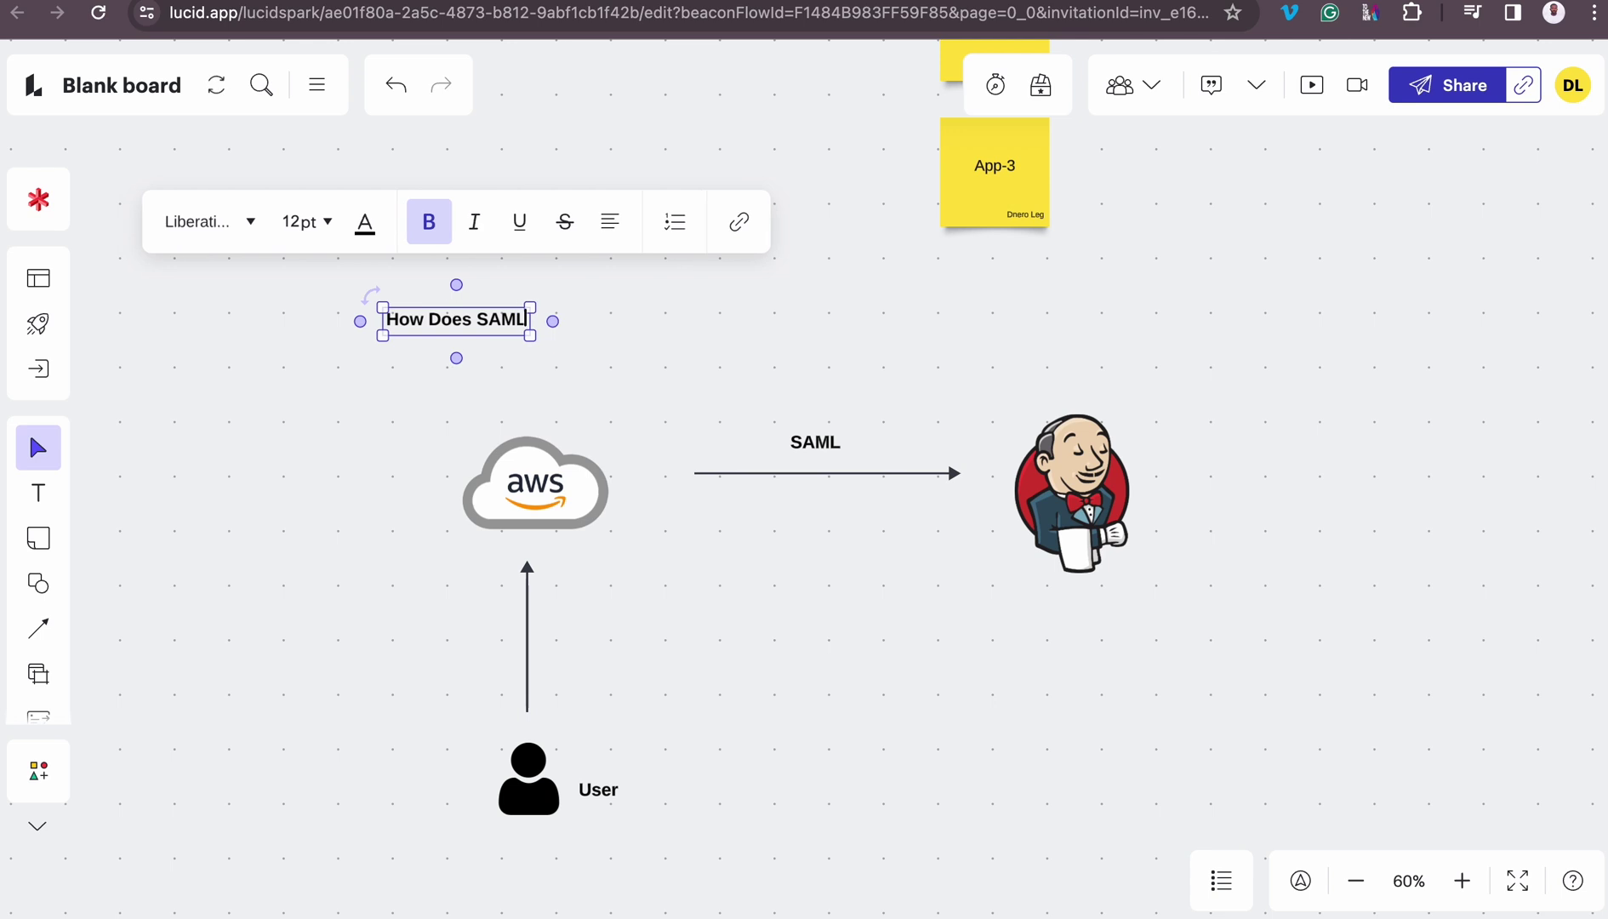
{"action": "type", "text": " Work"}
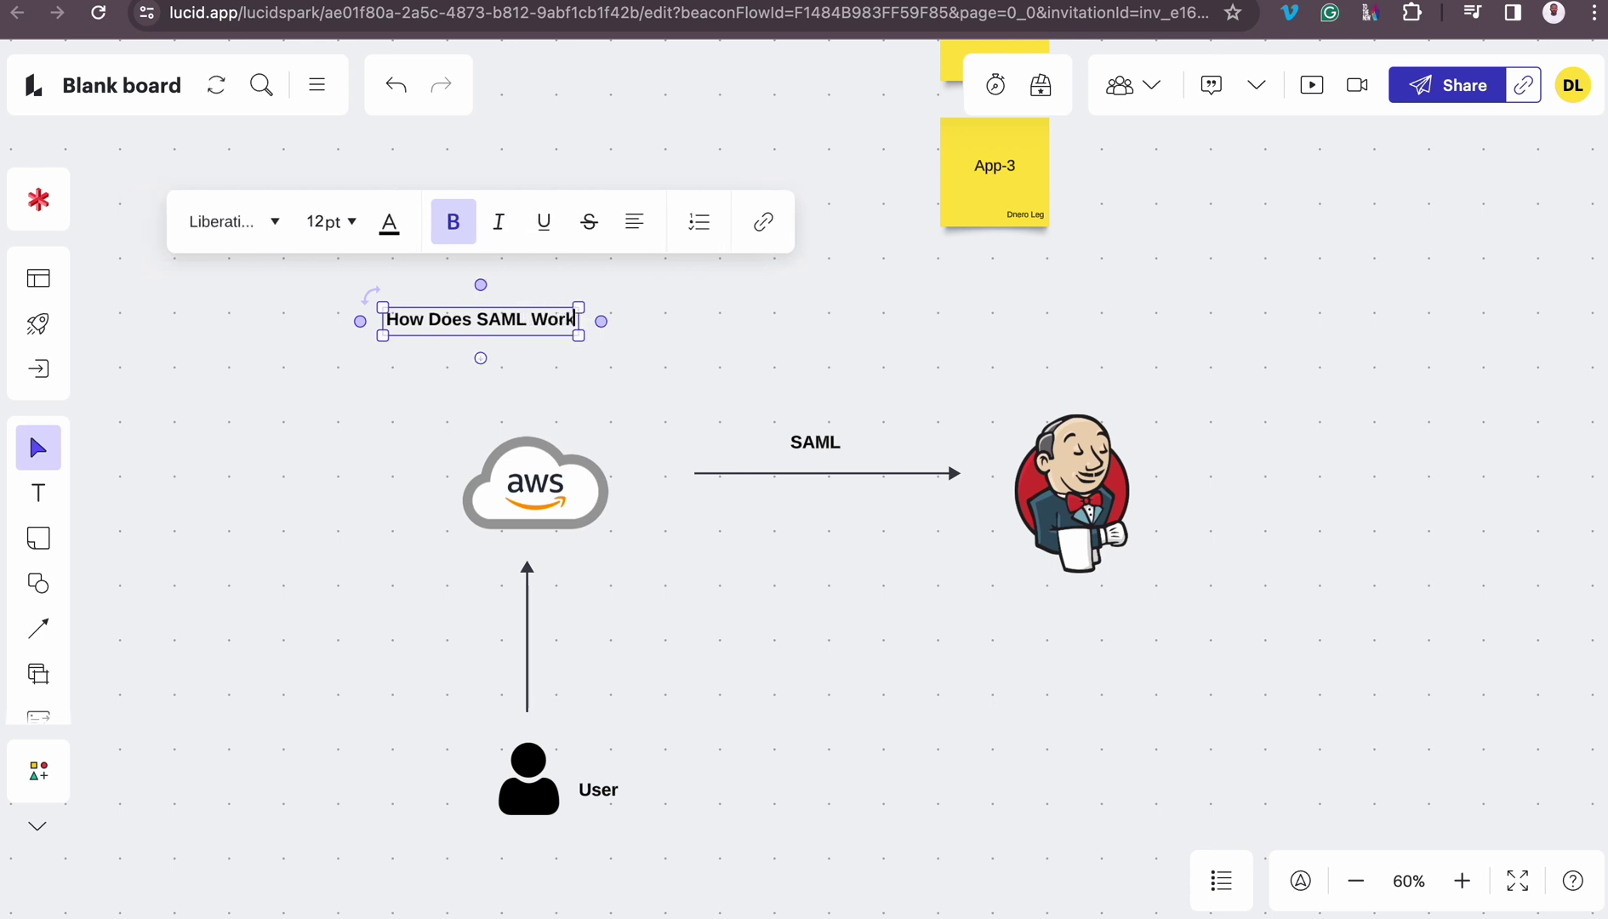
{"action": "key", "text": "Escape"}
{"action": "left_click_drag", "start_coordinate": [481, 319], "coordinate": [524, 343]}
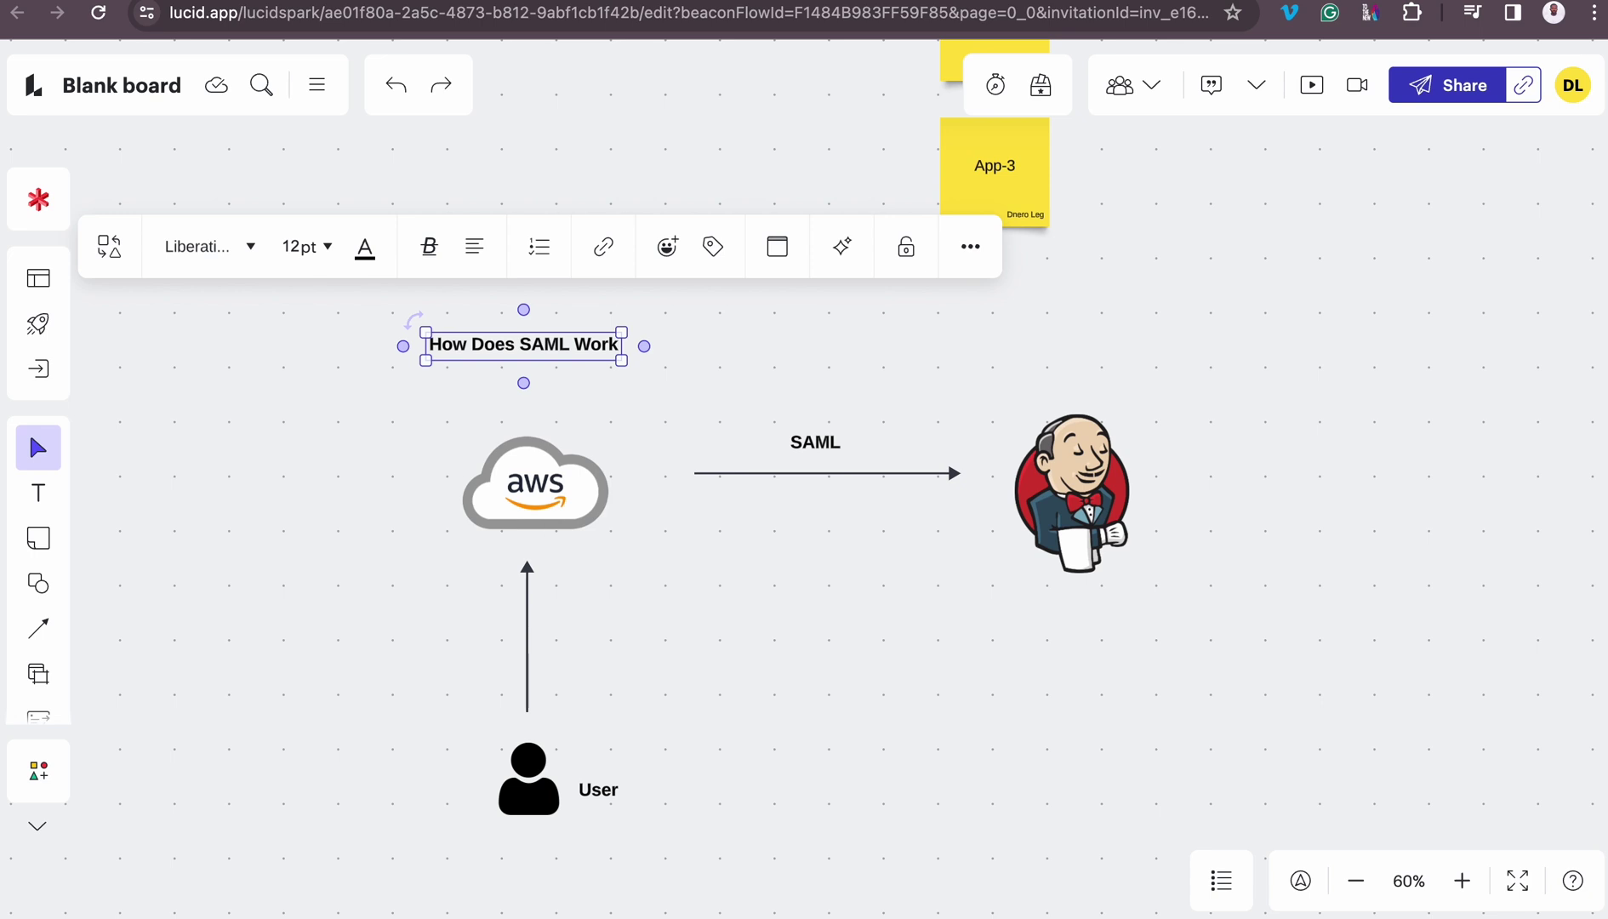
{"action": "scroll", "coordinate": [601, 428], "scroll_direction": "down", "scroll_amount": 2}
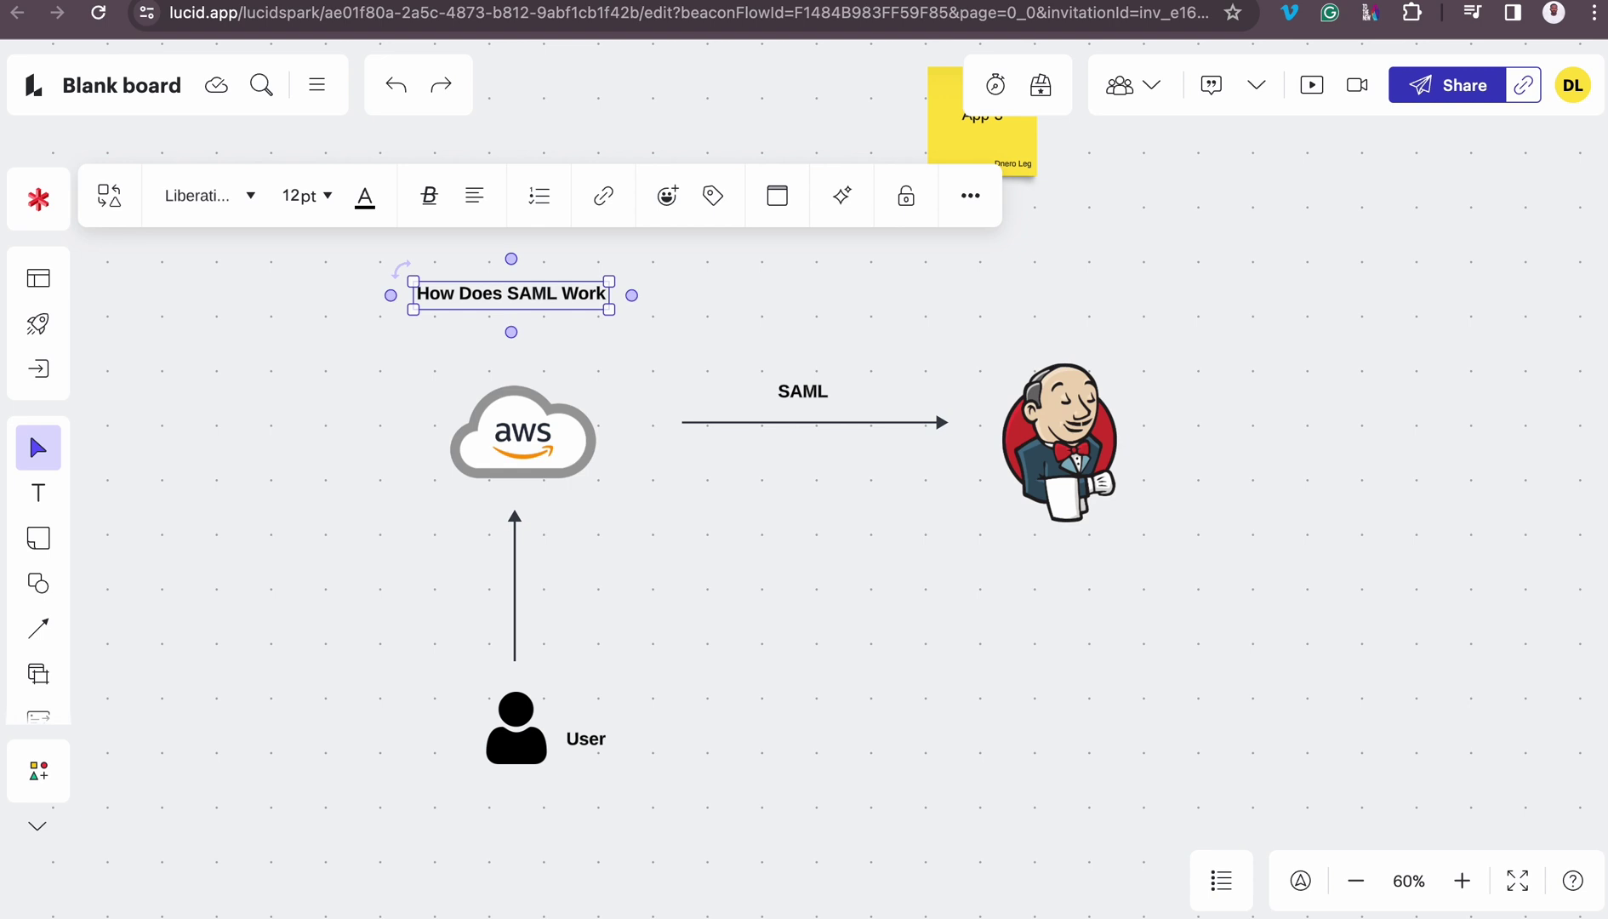
{"action": "key", "text": "super+v"}
Step: Turn the pasted copy into a 'Website' label beside the Jenkins logo, fixing the 'Websiet' typo
{"action": "left_click_drag", "start_coordinate": [564, 297], "coordinate": [1278, 430]}
{"action": "type", "text": "Websiet"}
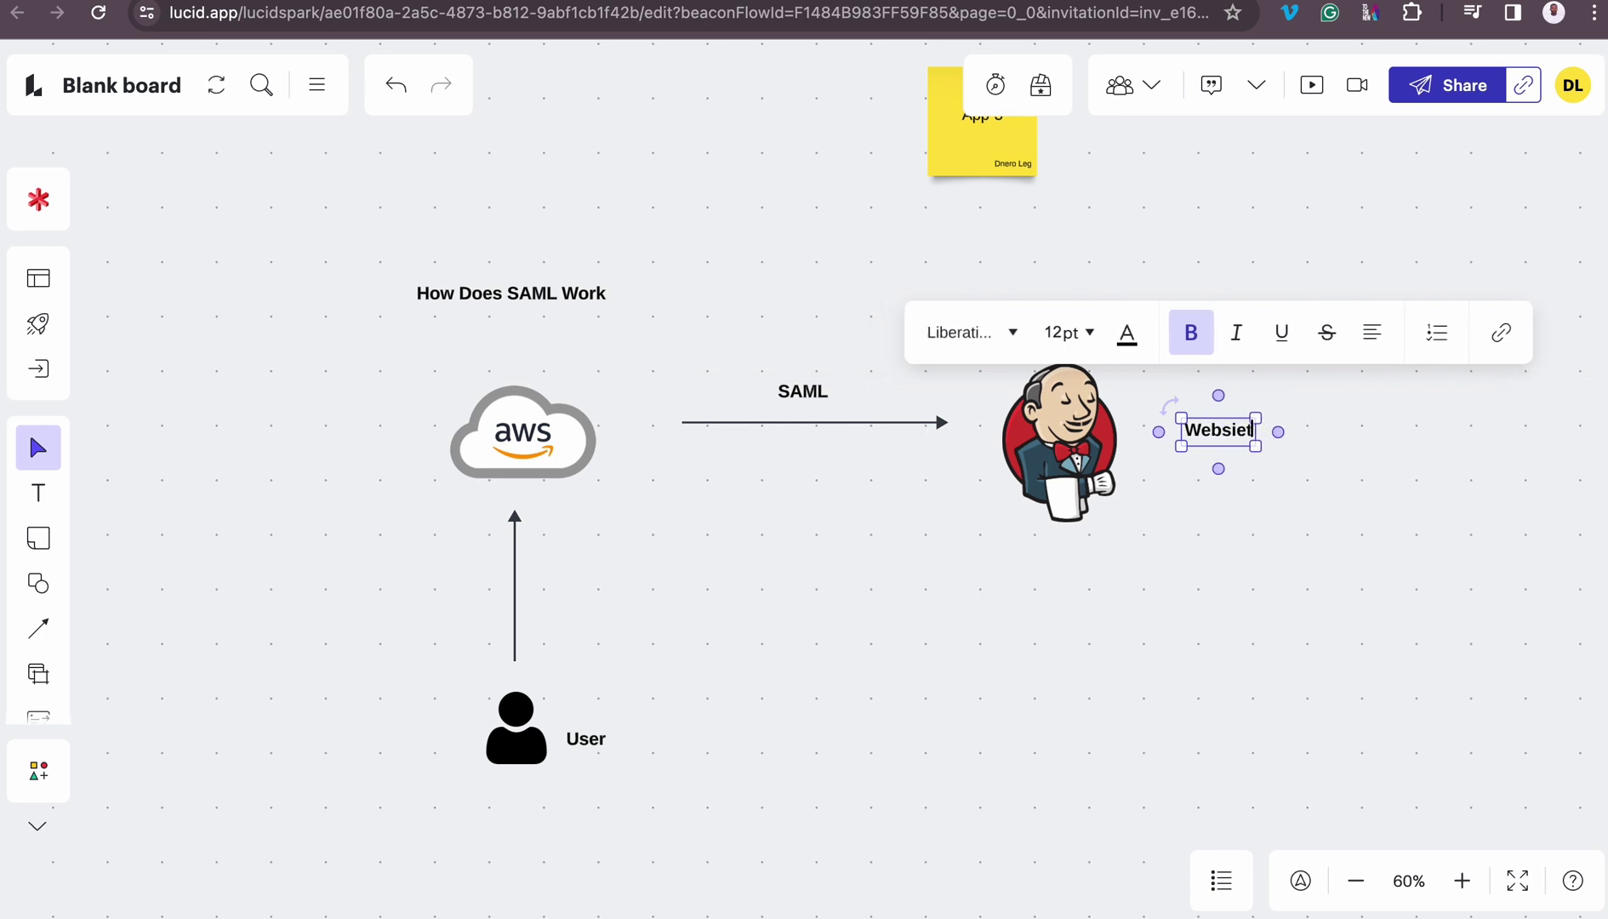
{"action": "left_click", "coordinate": [1283, 460]}
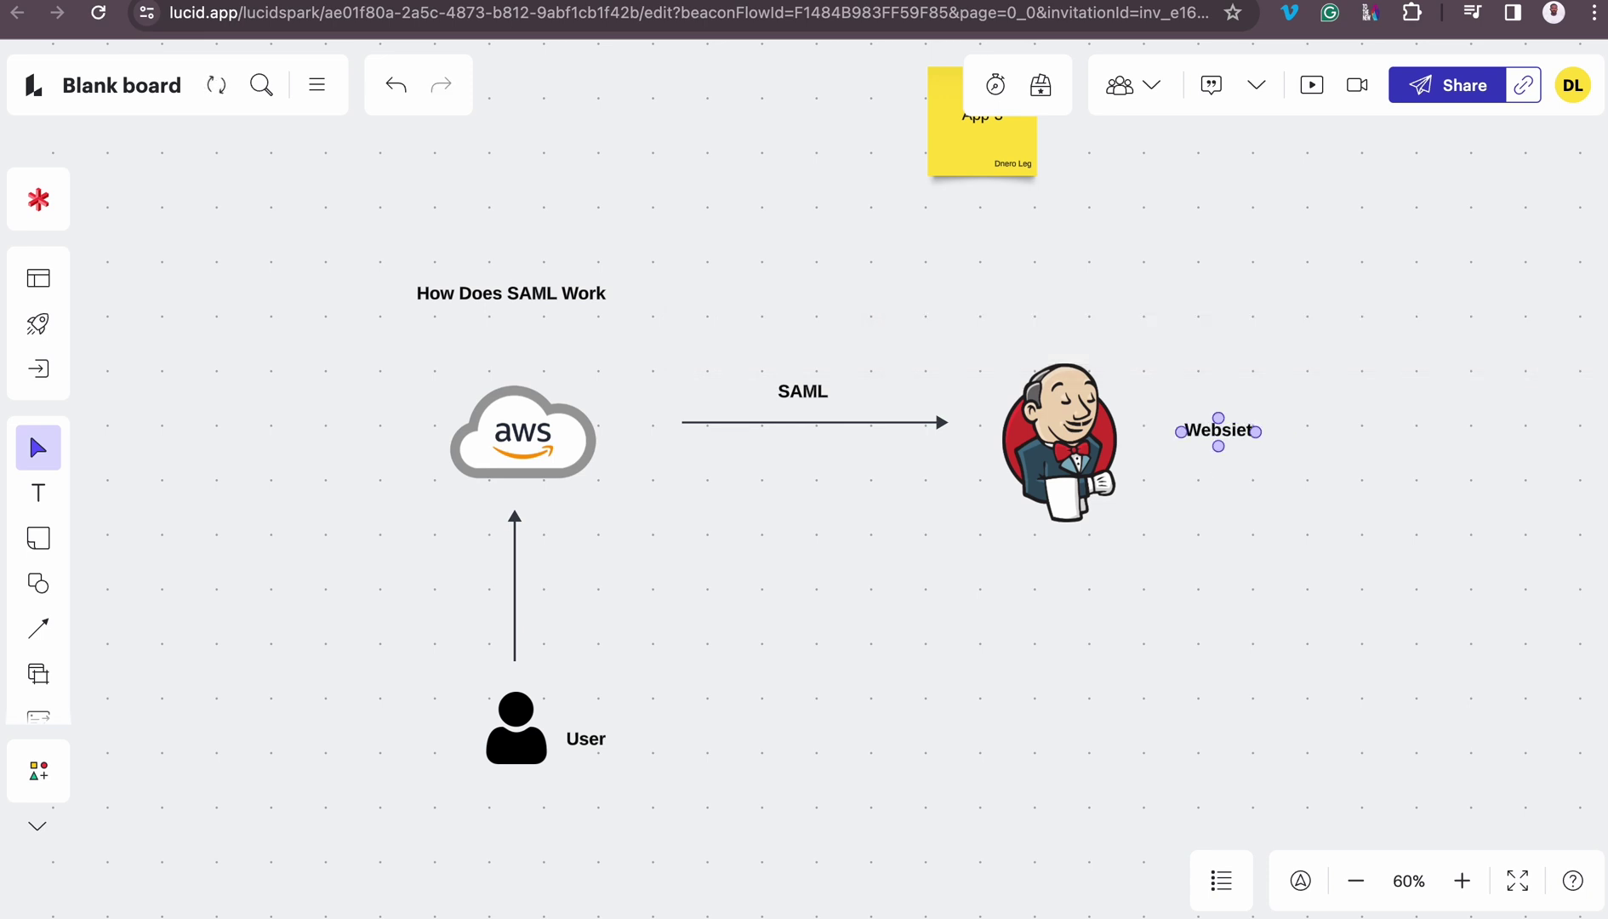
{"action": "left_click_drag", "start_coordinate": [1218, 429], "coordinate": [1188, 419]}
{"action": "left_click", "coordinate": [1223, 419]}
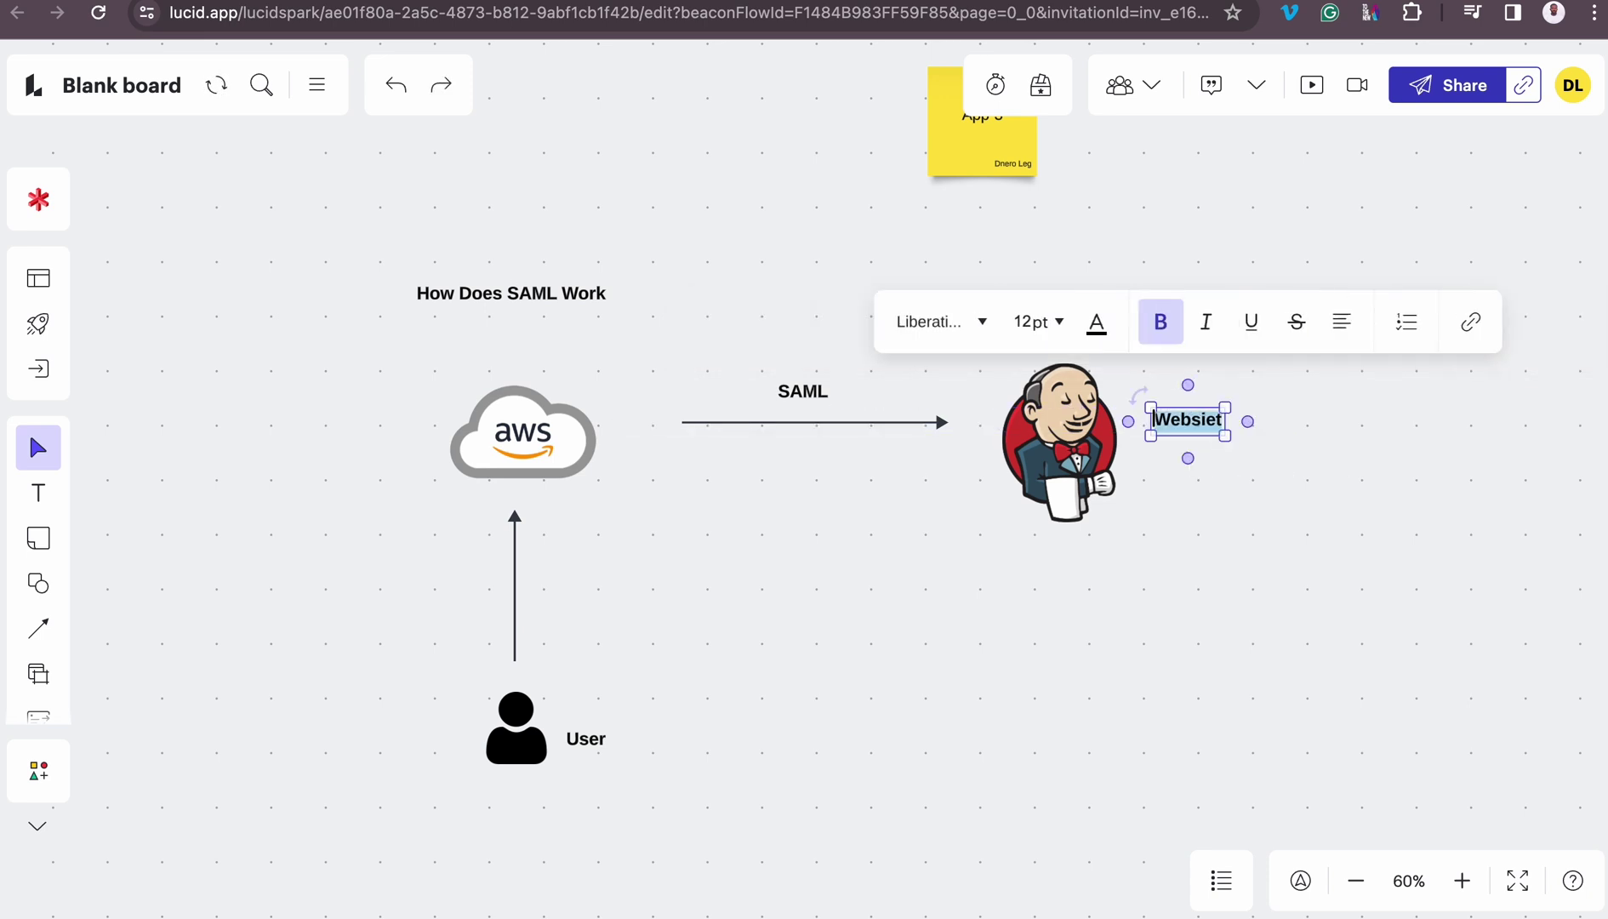
{"action": "key", "text": "BackSpace"}
{"action": "key", "text": "BackSpace"}
{"action": "type", "text": "te"}
{"action": "key", "text": "Escape"}
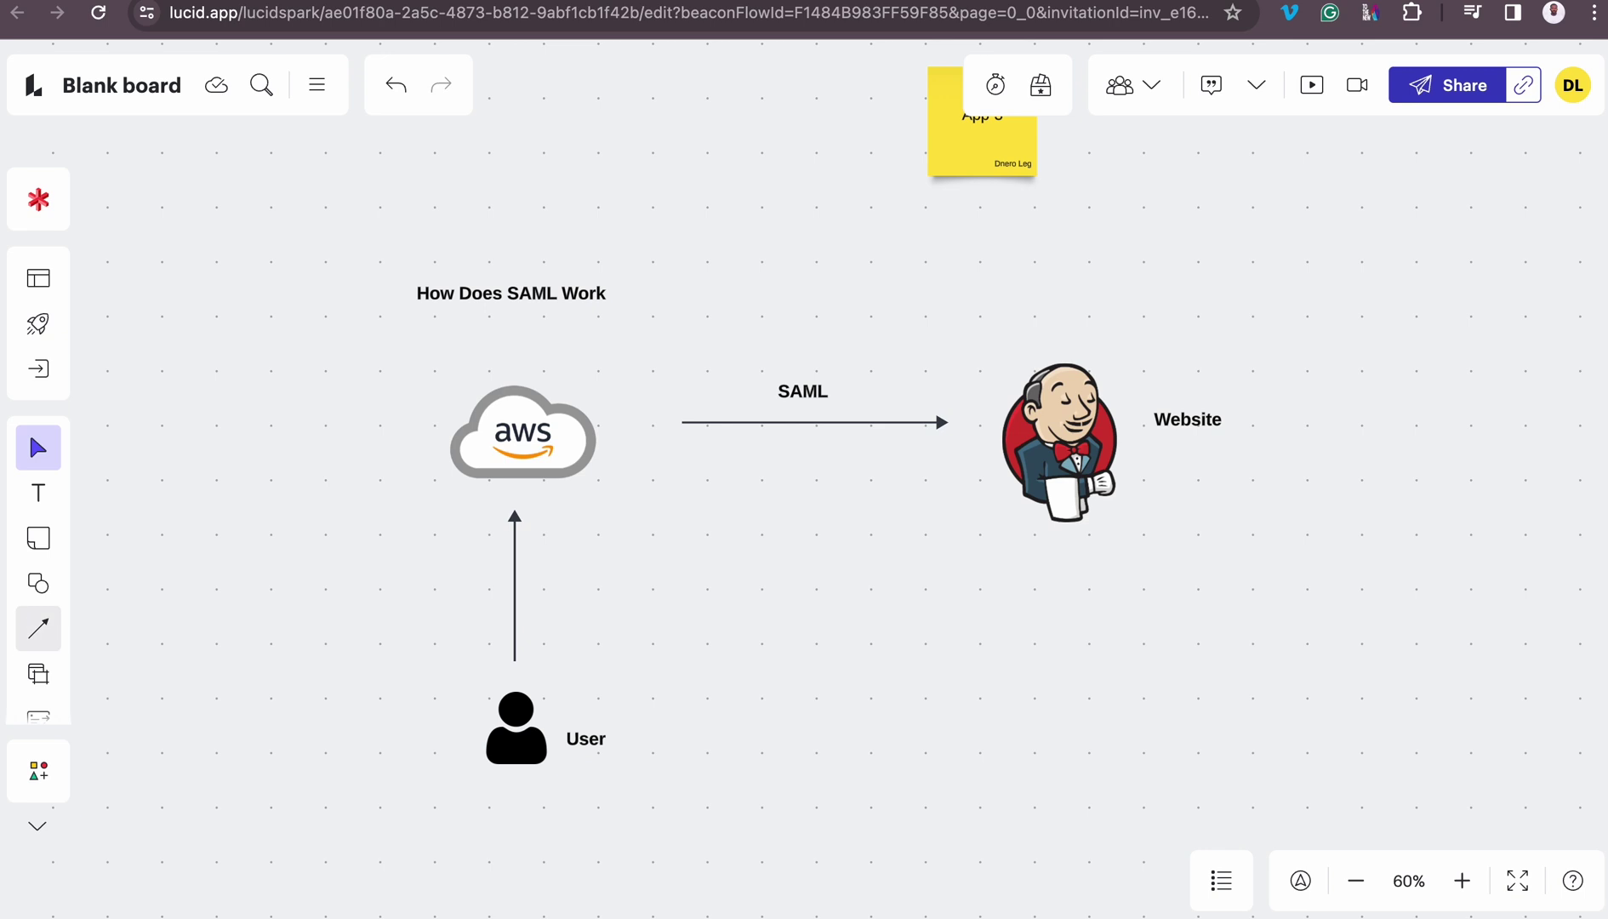
{"action": "left_click", "coordinate": [39, 628]}
Step: Draw a straight arrow from User up toward Jenkins and raise the How Does SAML Work title
{"action": "left_click", "coordinate": [183, 590]}
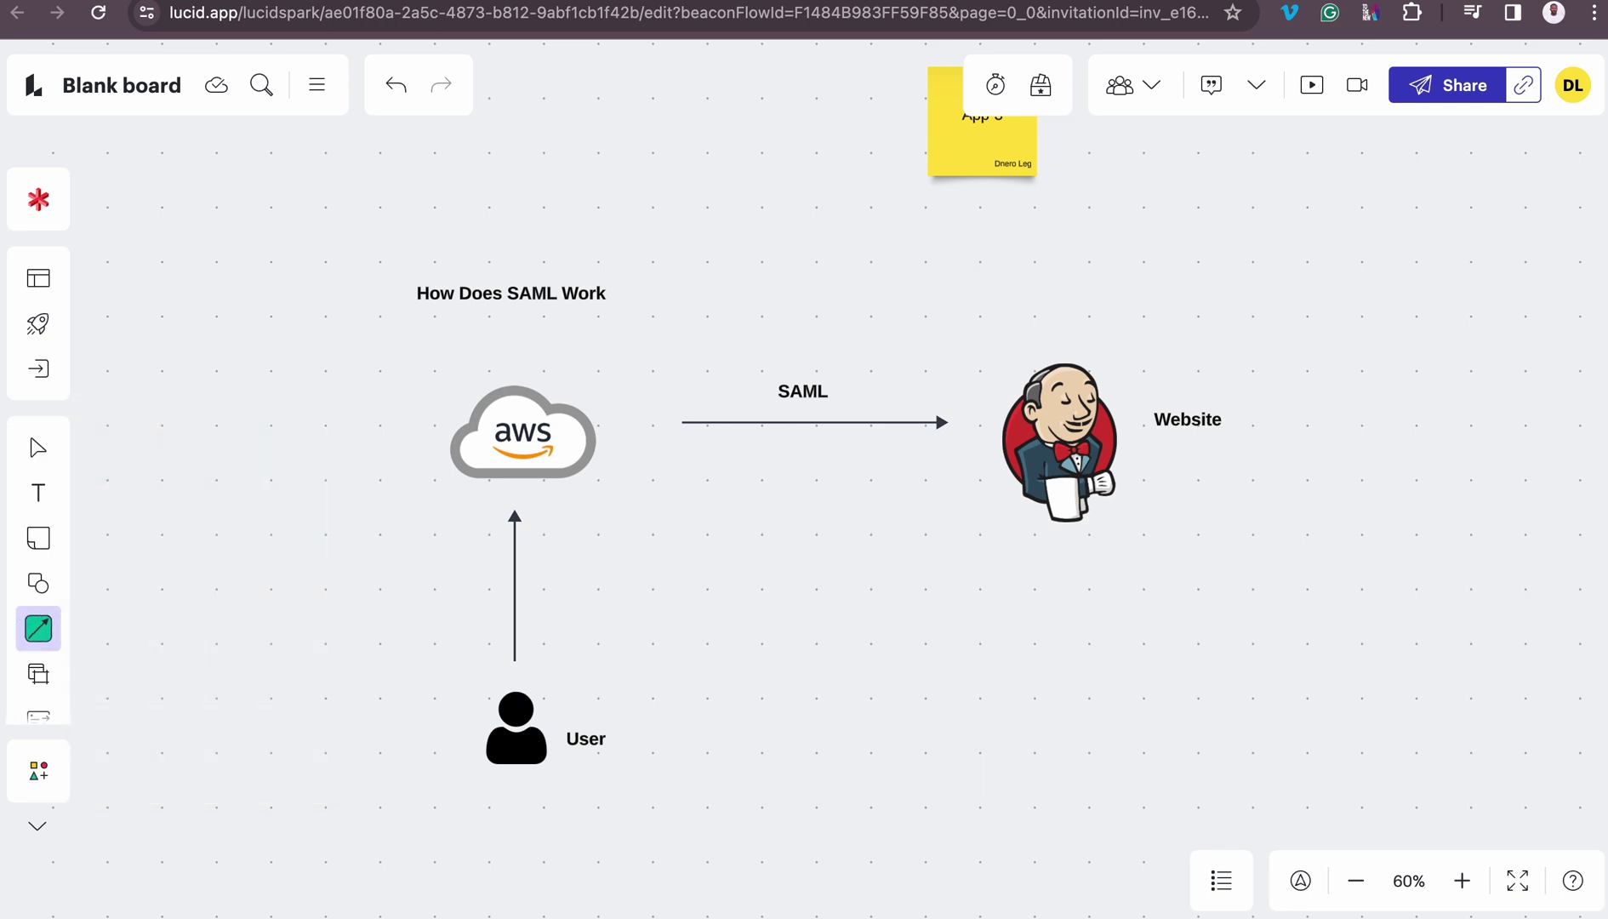
{"action": "mouse_move", "coordinate": [644, 751]}
{"action": "left_mouse_down"}
{"action": "mouse_move", "coordinate": [979, 599]}
{"action": "mouse_move", "coordinate": [1035, 555]}
{"action": "left_mouse_up"}
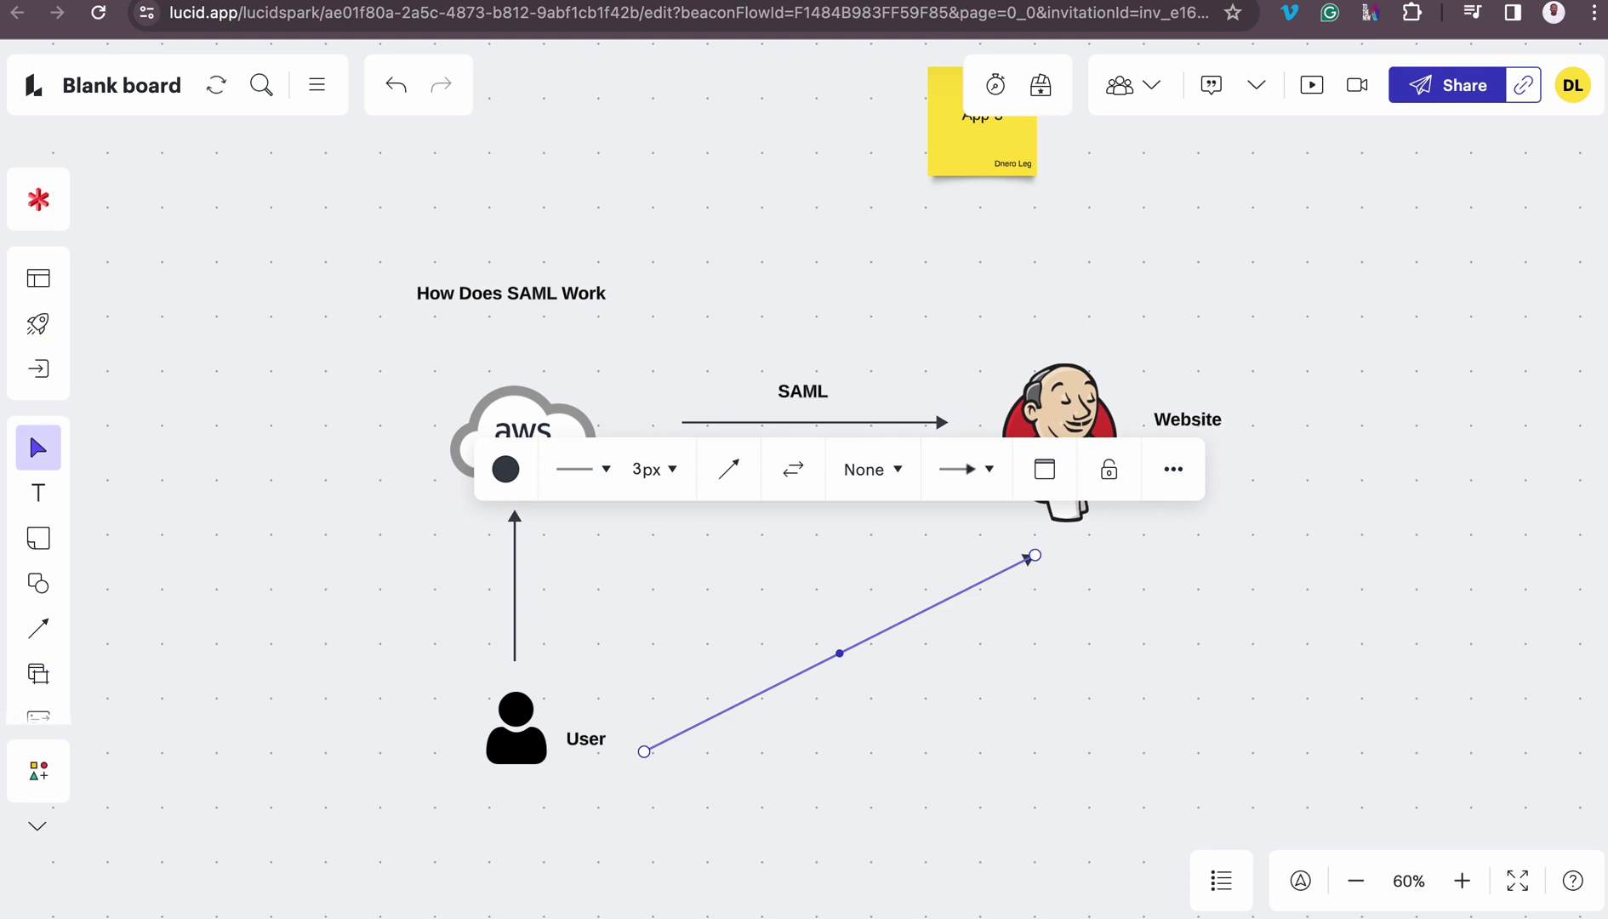
{"action": "left_click", "coordinate": [1284, 459]}
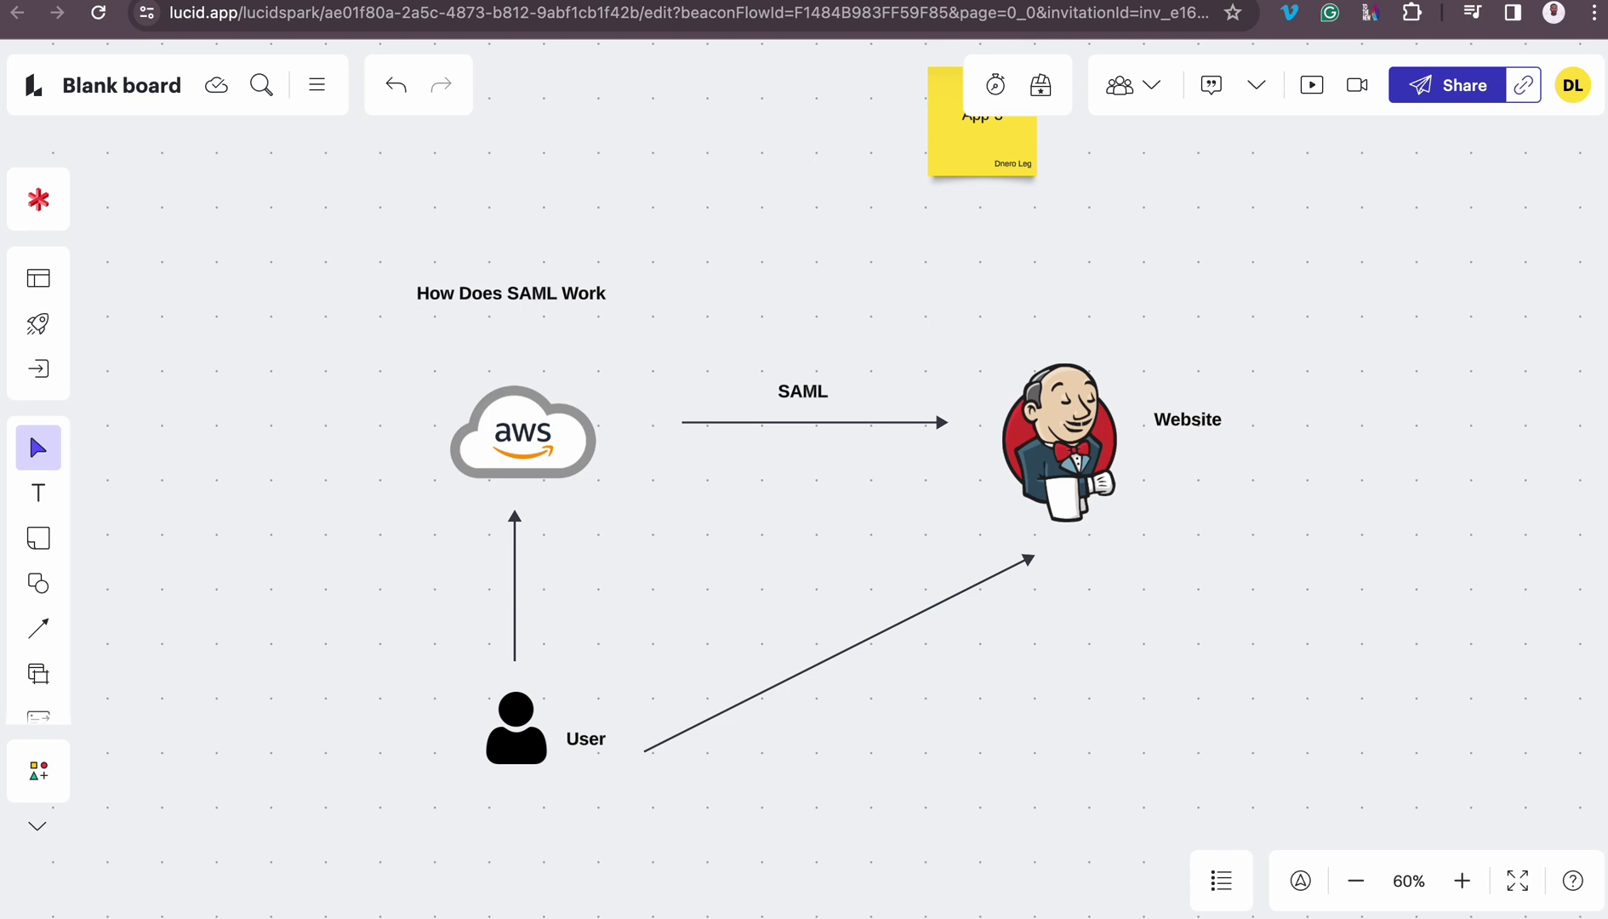
{"action": "left_click_drag", "start_coordinate": [510, 292], "coordinate": [782, 248]}
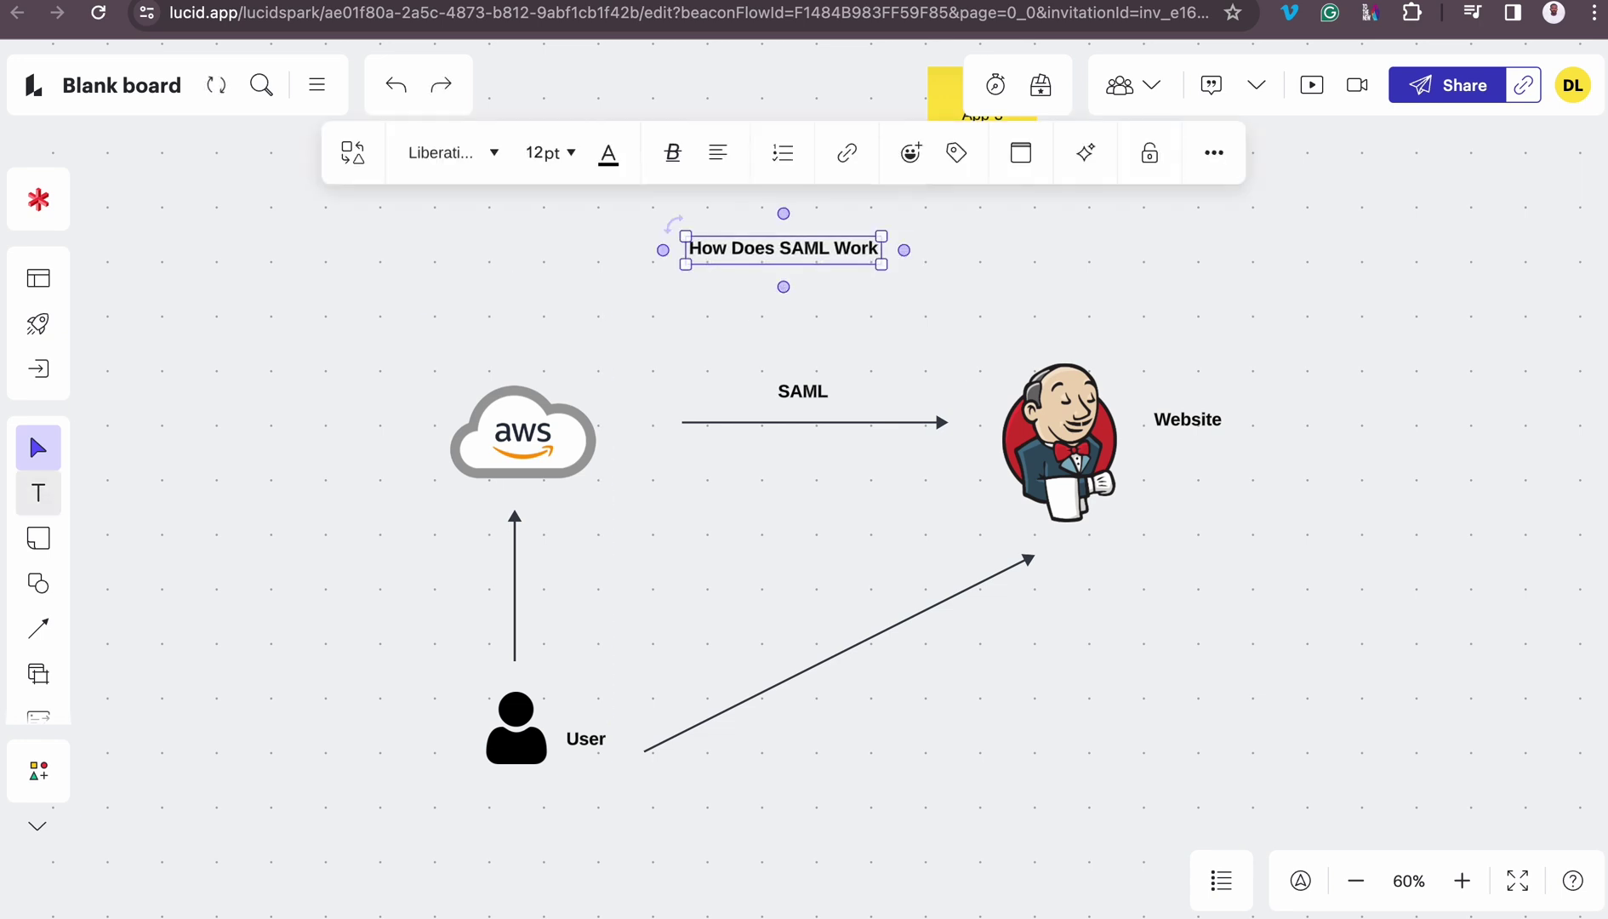
Step: Add an 'Idp - Identity Provider' text label centred above the AWS cloud
{"action": "key", "text": "t"}
{"action": "left_click", "coordinate": [504, 345]}
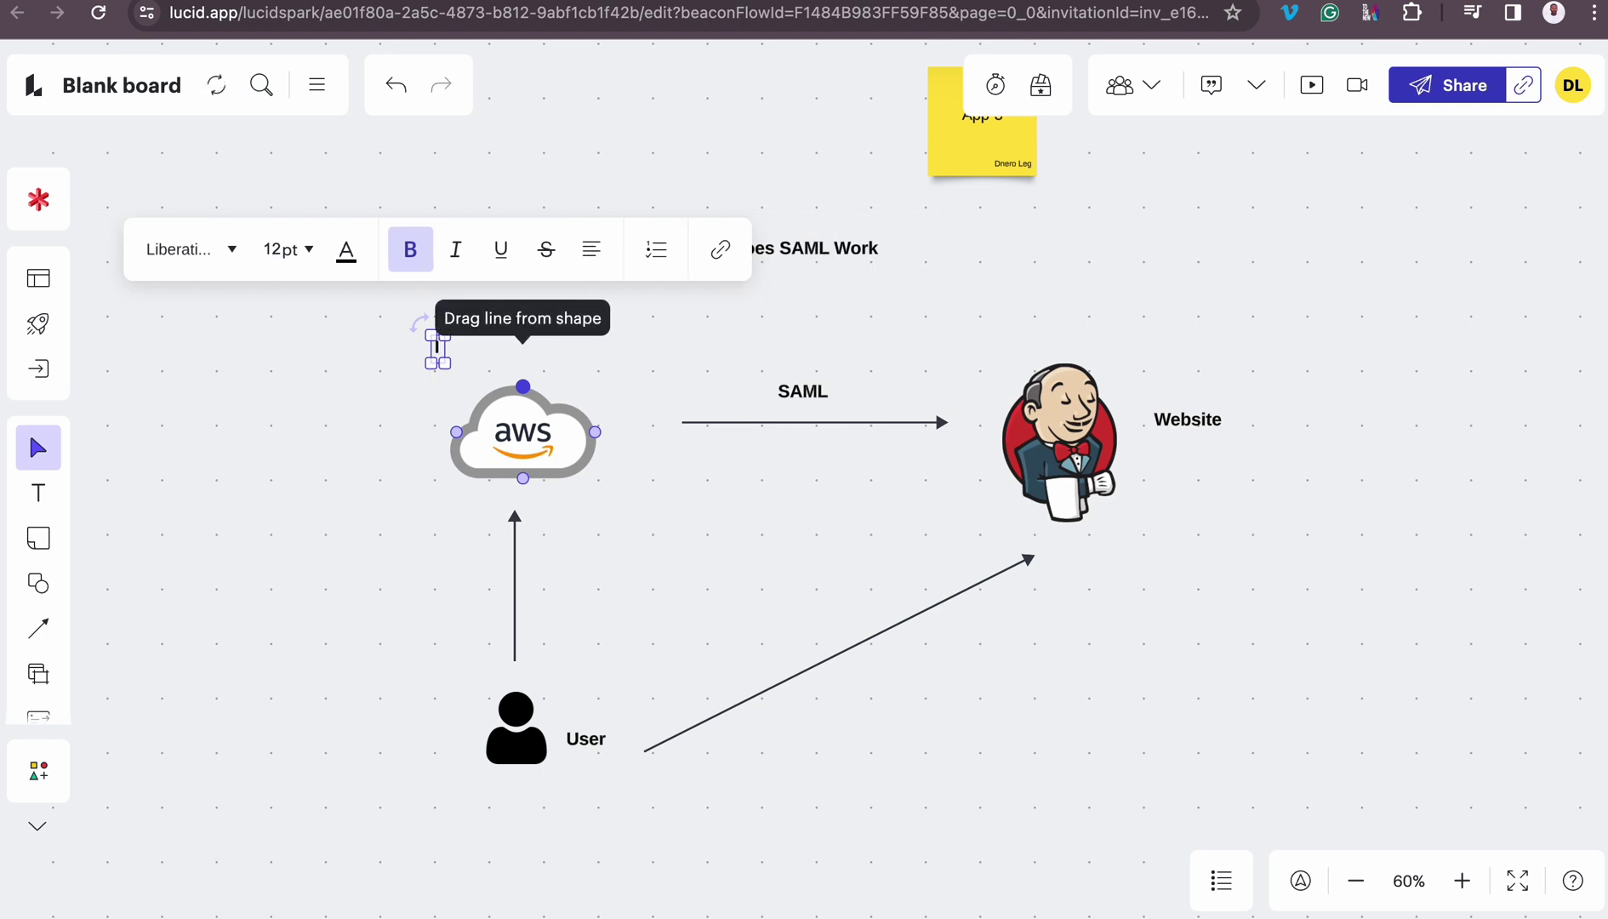
{"action": "type", "text": "Idp"}
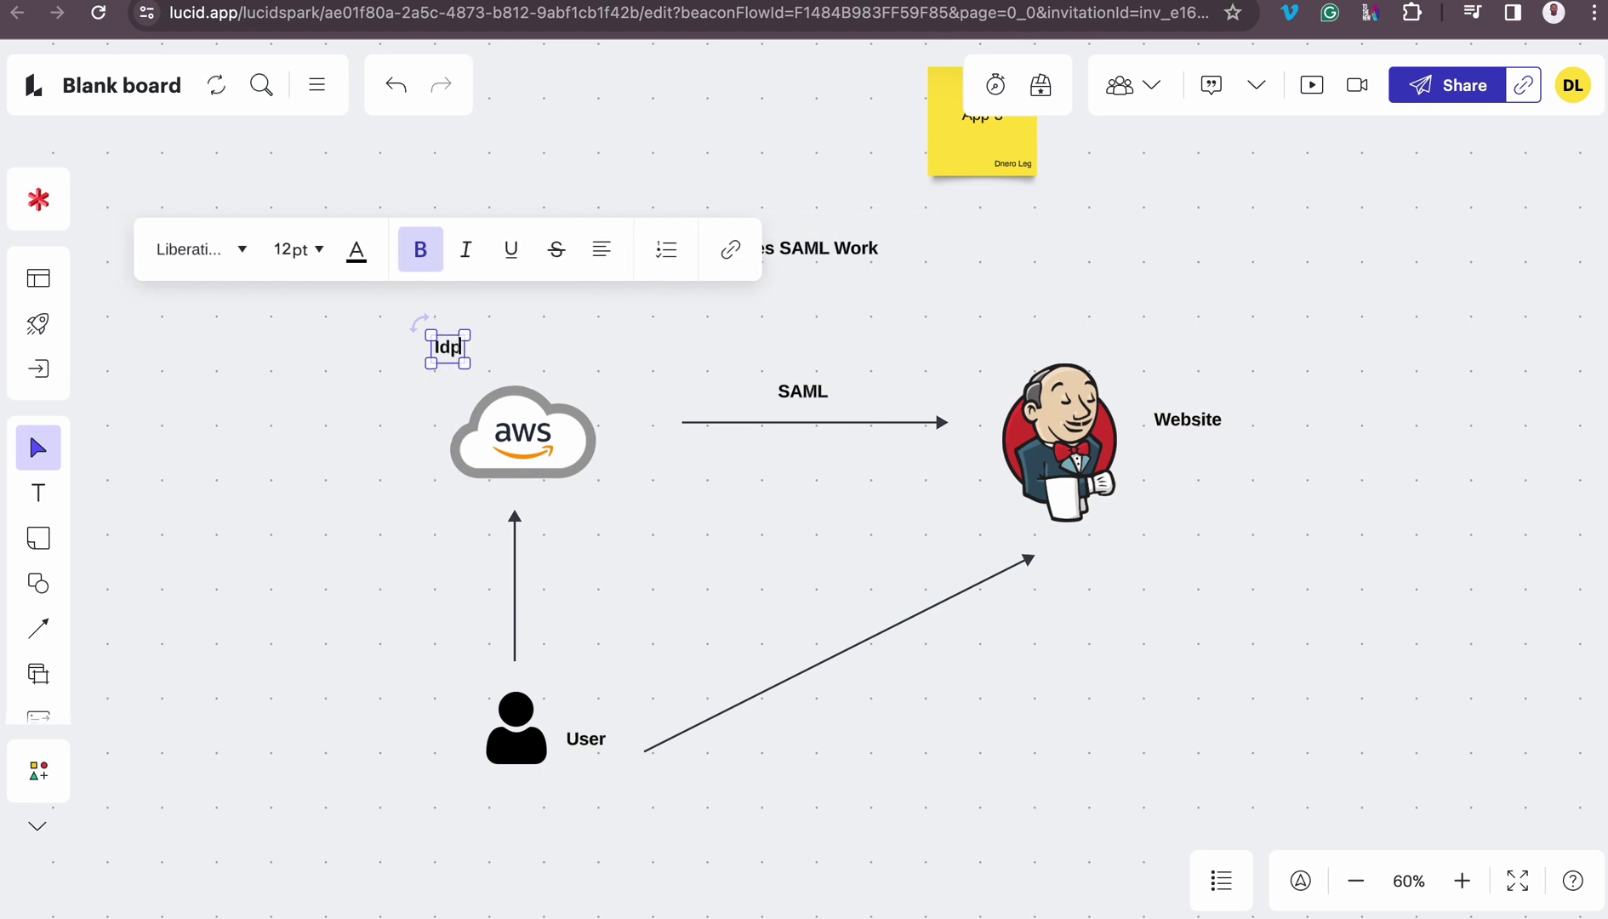
{"action": "key", "text": "Escape"}
{"action": "left_click_drag", "start_coordinate": [447, 347], "coordinate": [516, 346]}
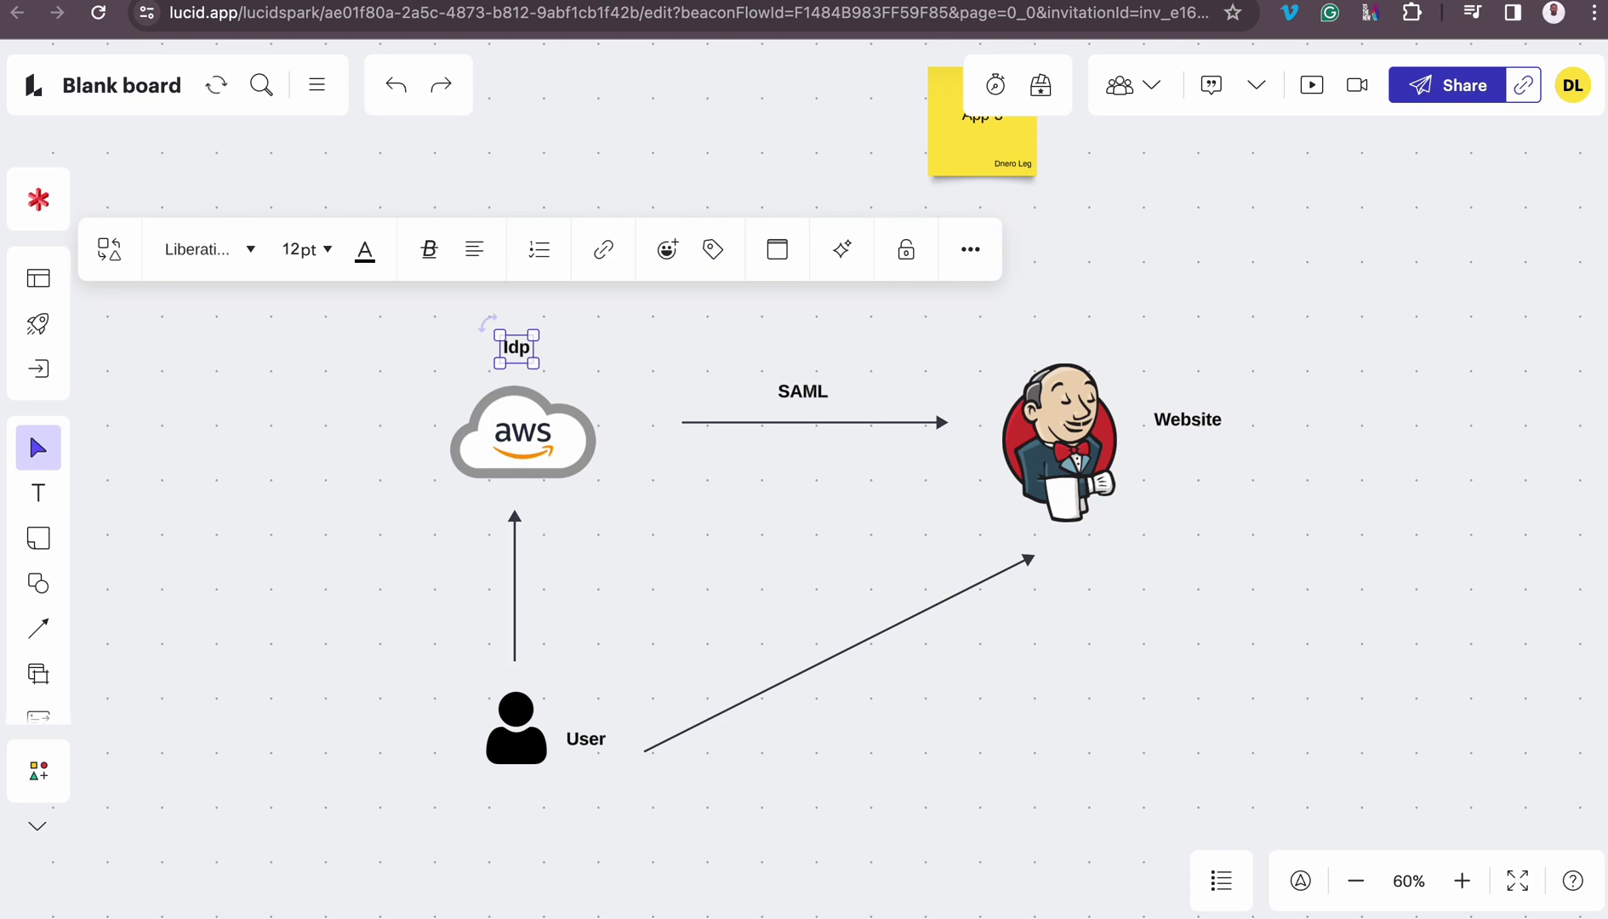
{"action": "key", "text": "Return"}
{"action": "type", "text": "-"}
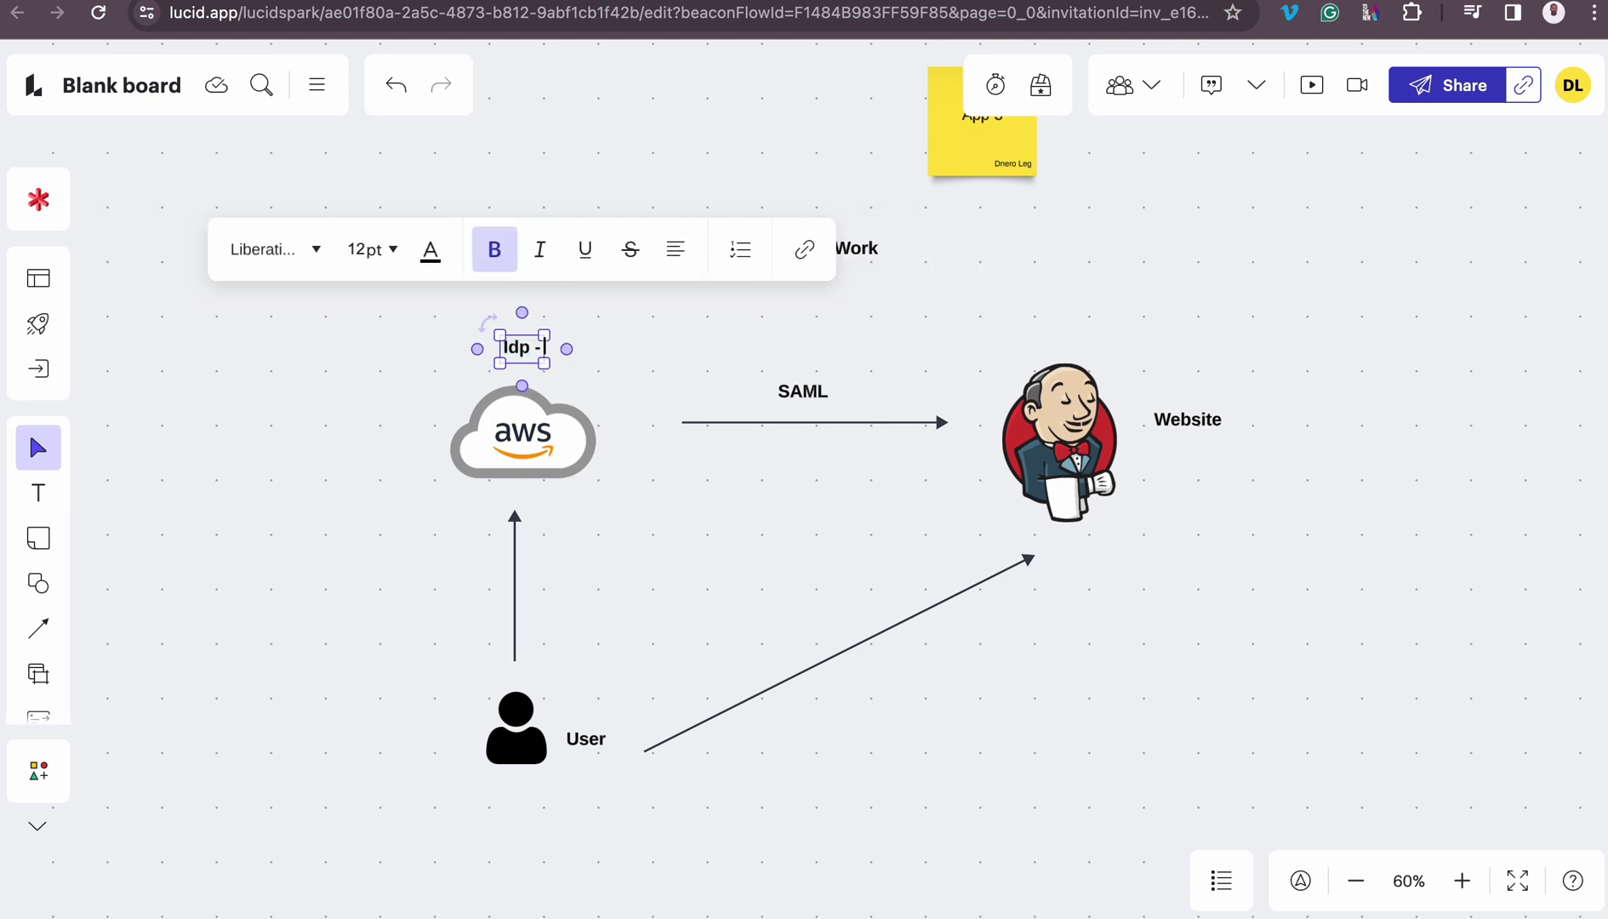
{"action": "type", "text": " Identity Provider"}
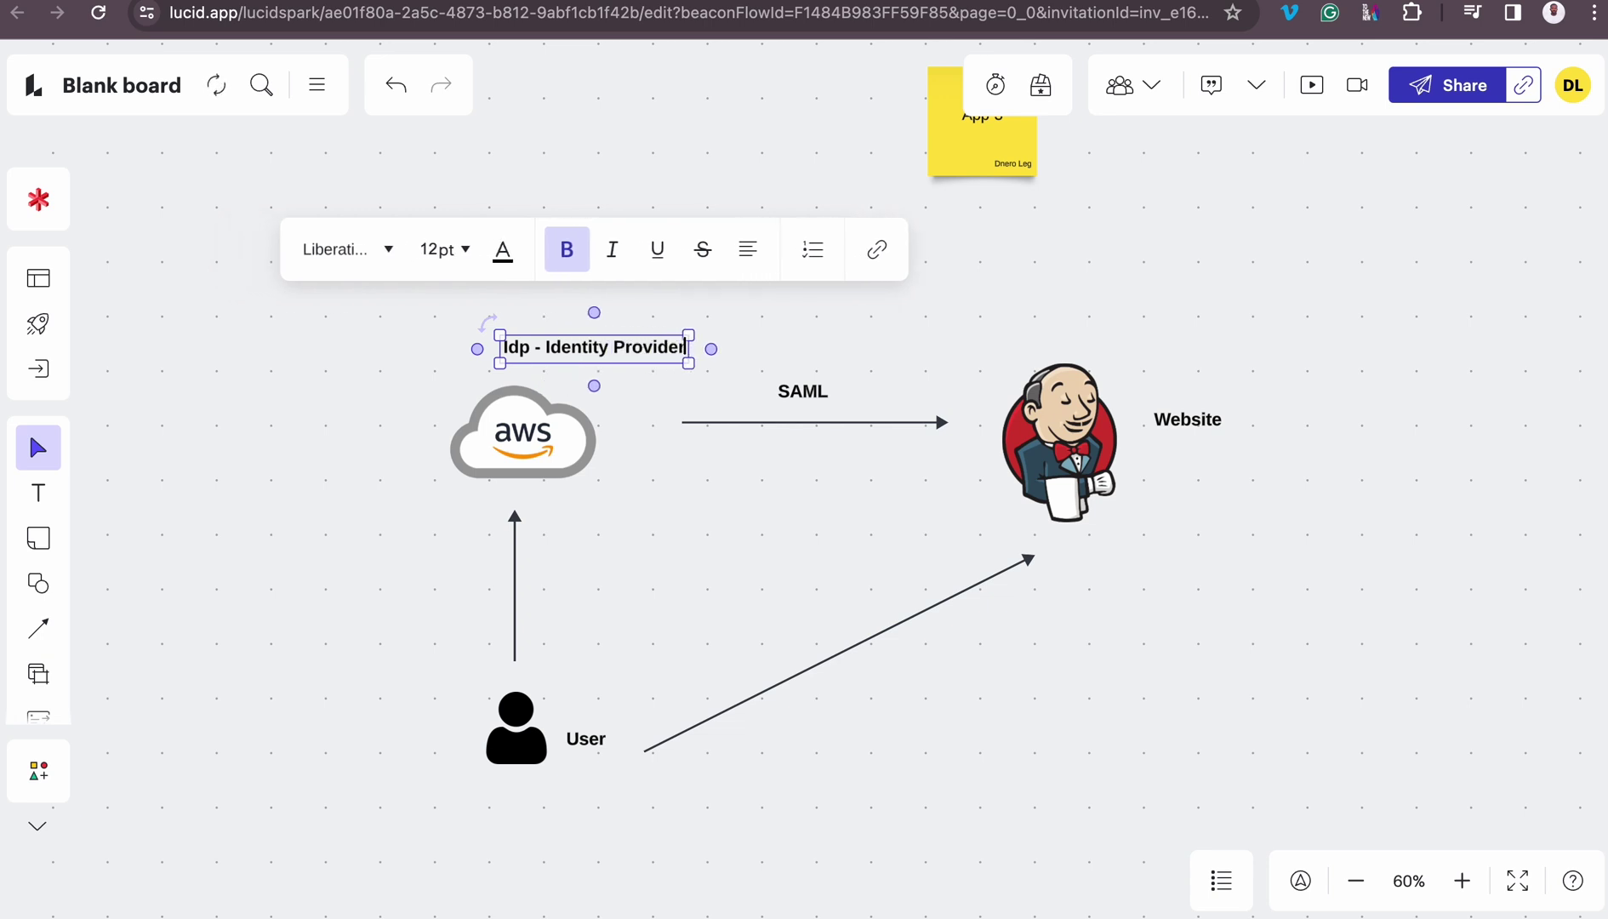
{"action": "key", "text": "Escape"}
{"action": "left_click_drag", "start_coordinate": [594, 349], "coordinate": [515, 349]}
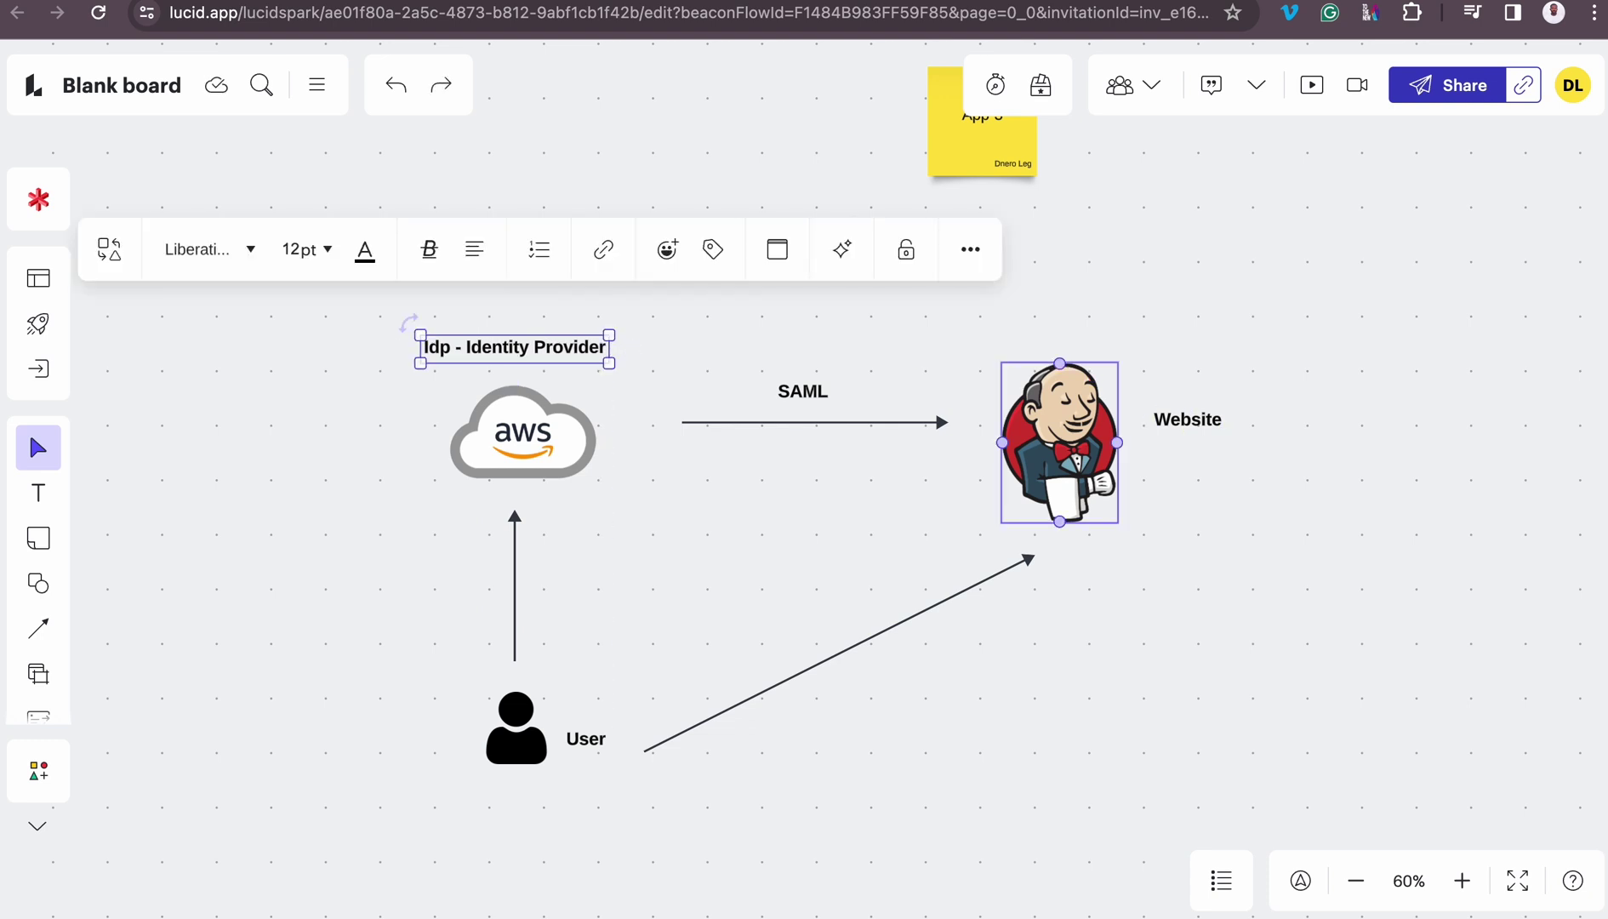
Step: Paste a copy of the Idp label above Jenkins and edit it to 'sp - Service Provider'
{"action": "key", "text": "ctrl+v"}
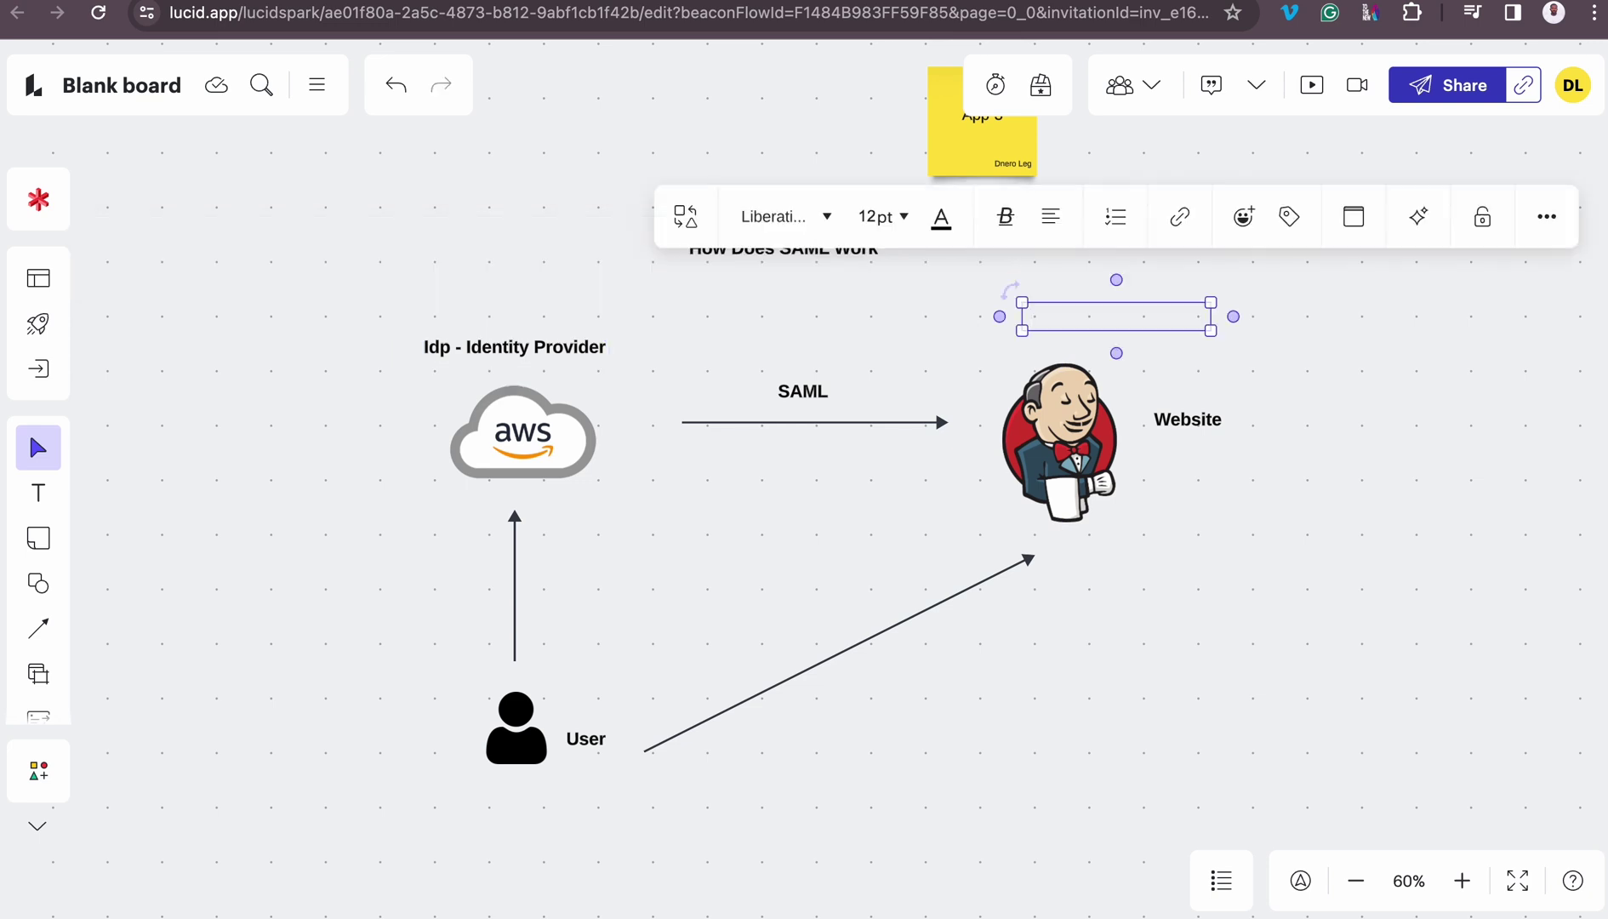
{"action": "key", "text": "Escape"}
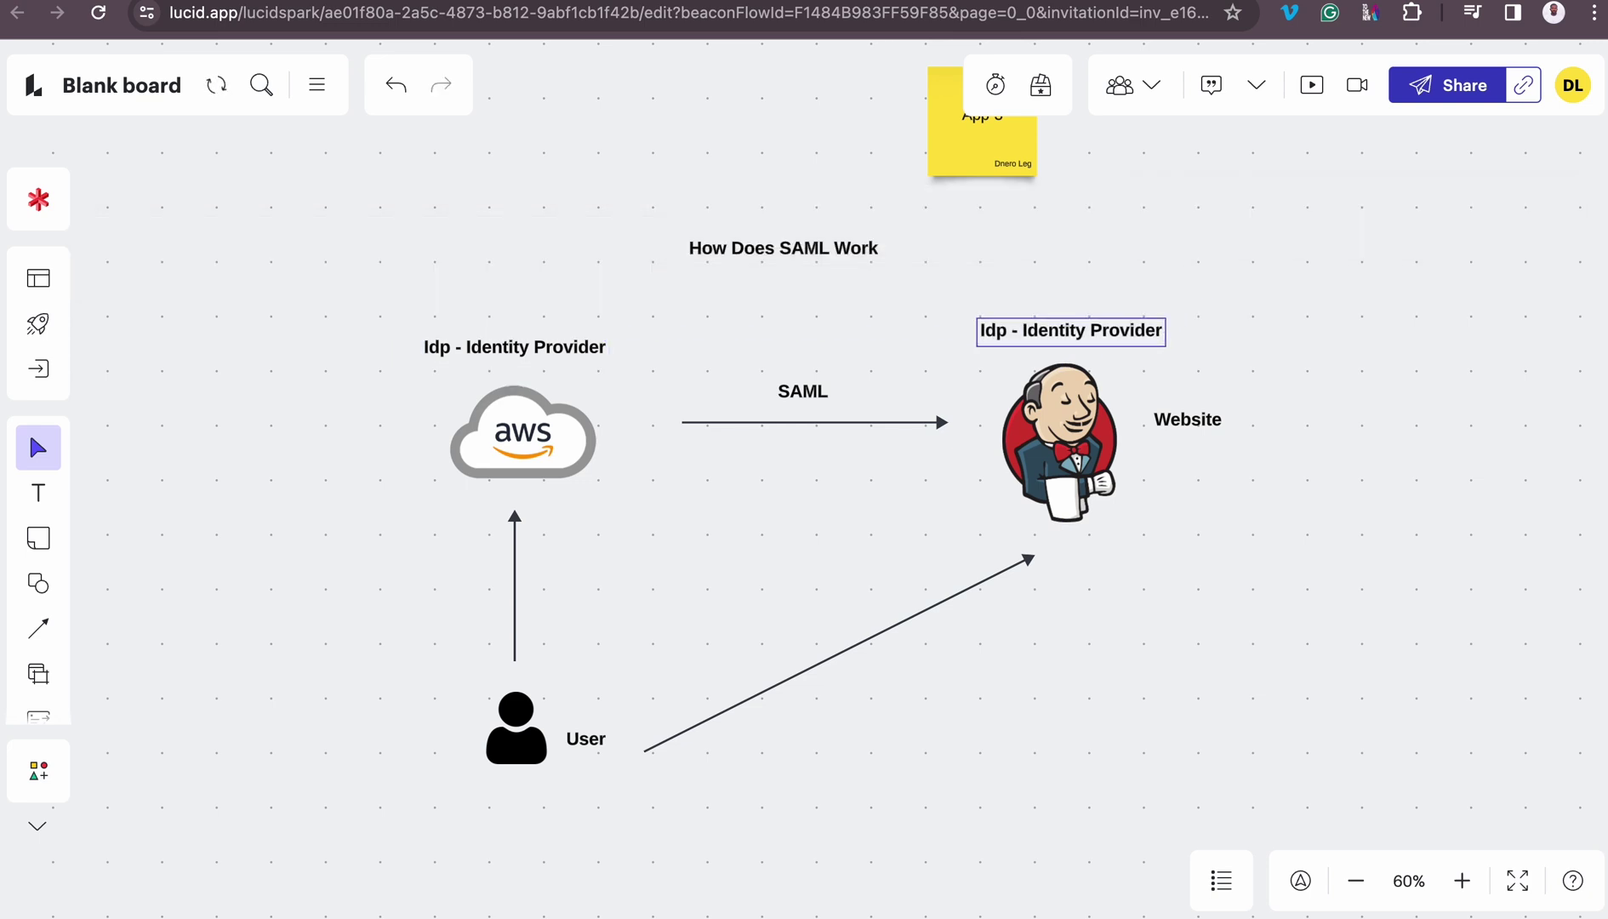
{"action": "double_click", "coordinate": [1070, 330]}
{"action": "left_click_drag", "start_coordinate": [979, 330], "coordinate": [1027, 330]}
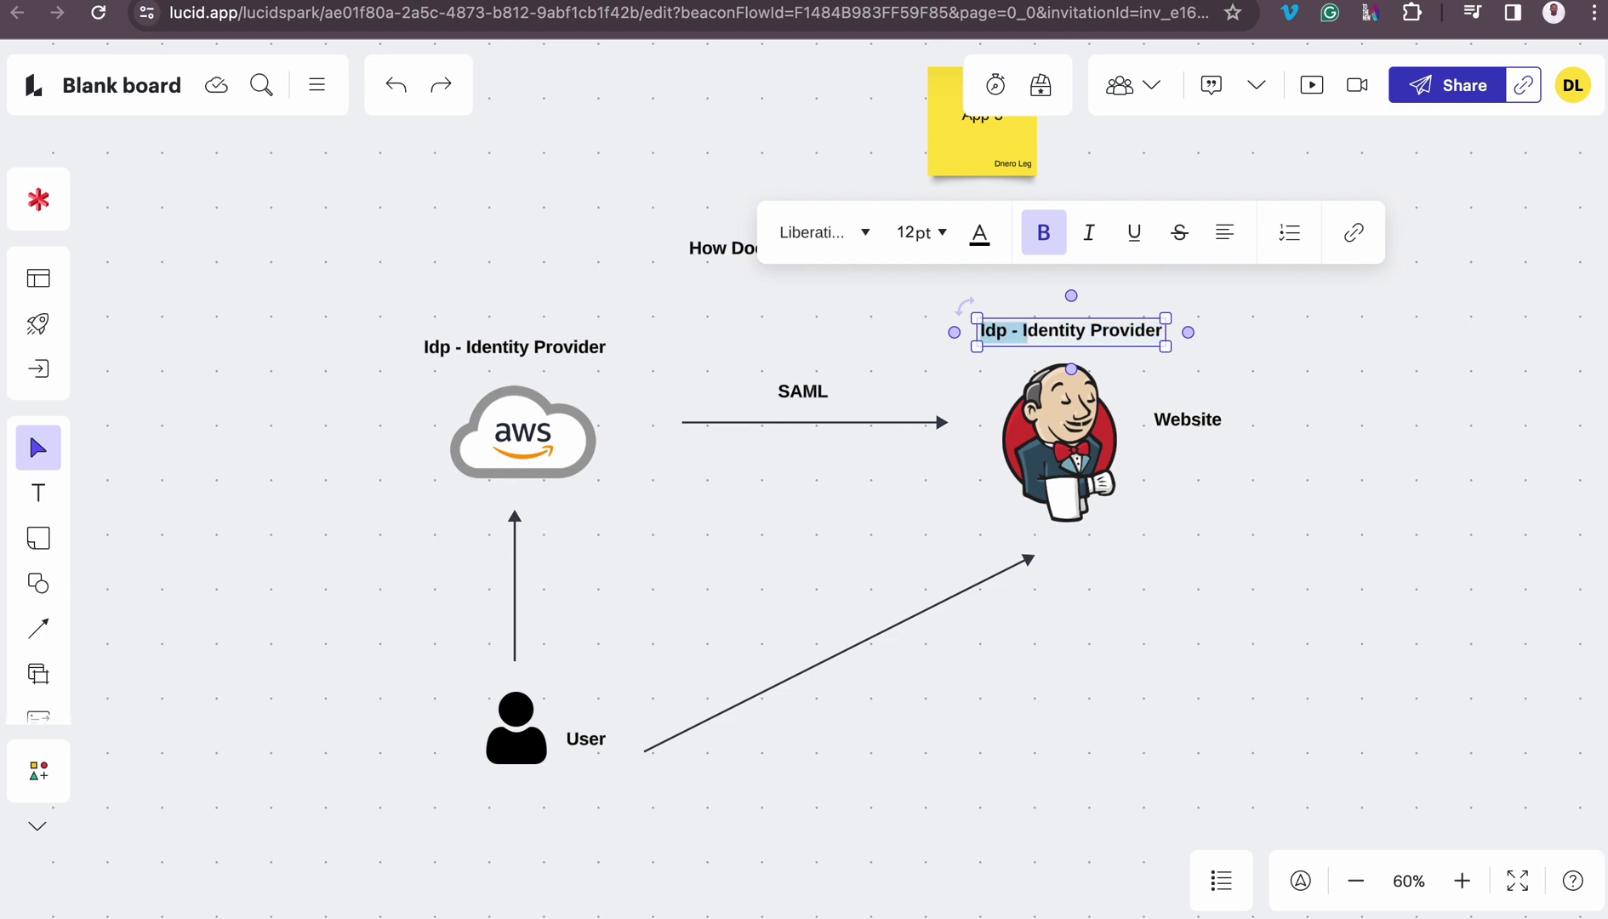
{"action": "type", "text": "sp -"}
{"action": "left_click_drag", "start_coordinate": [1017, 330], "coordinate": [1074, 330]}
{"action": "type", "text": "Service"}
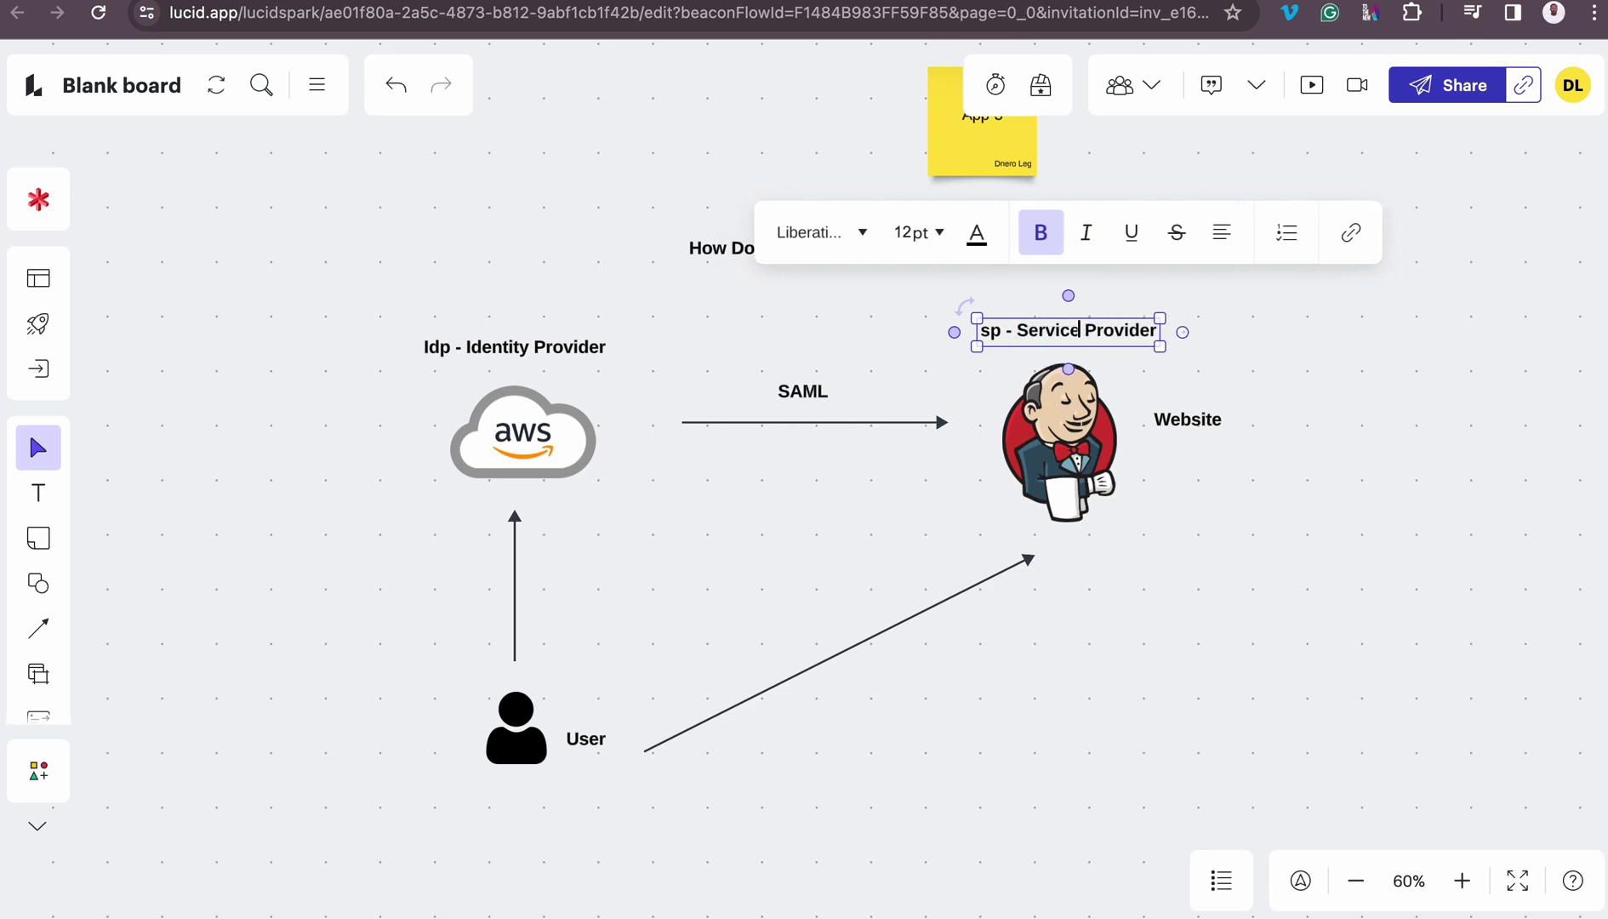
{"action": "left_click", "coordinate": [1259, 336]}
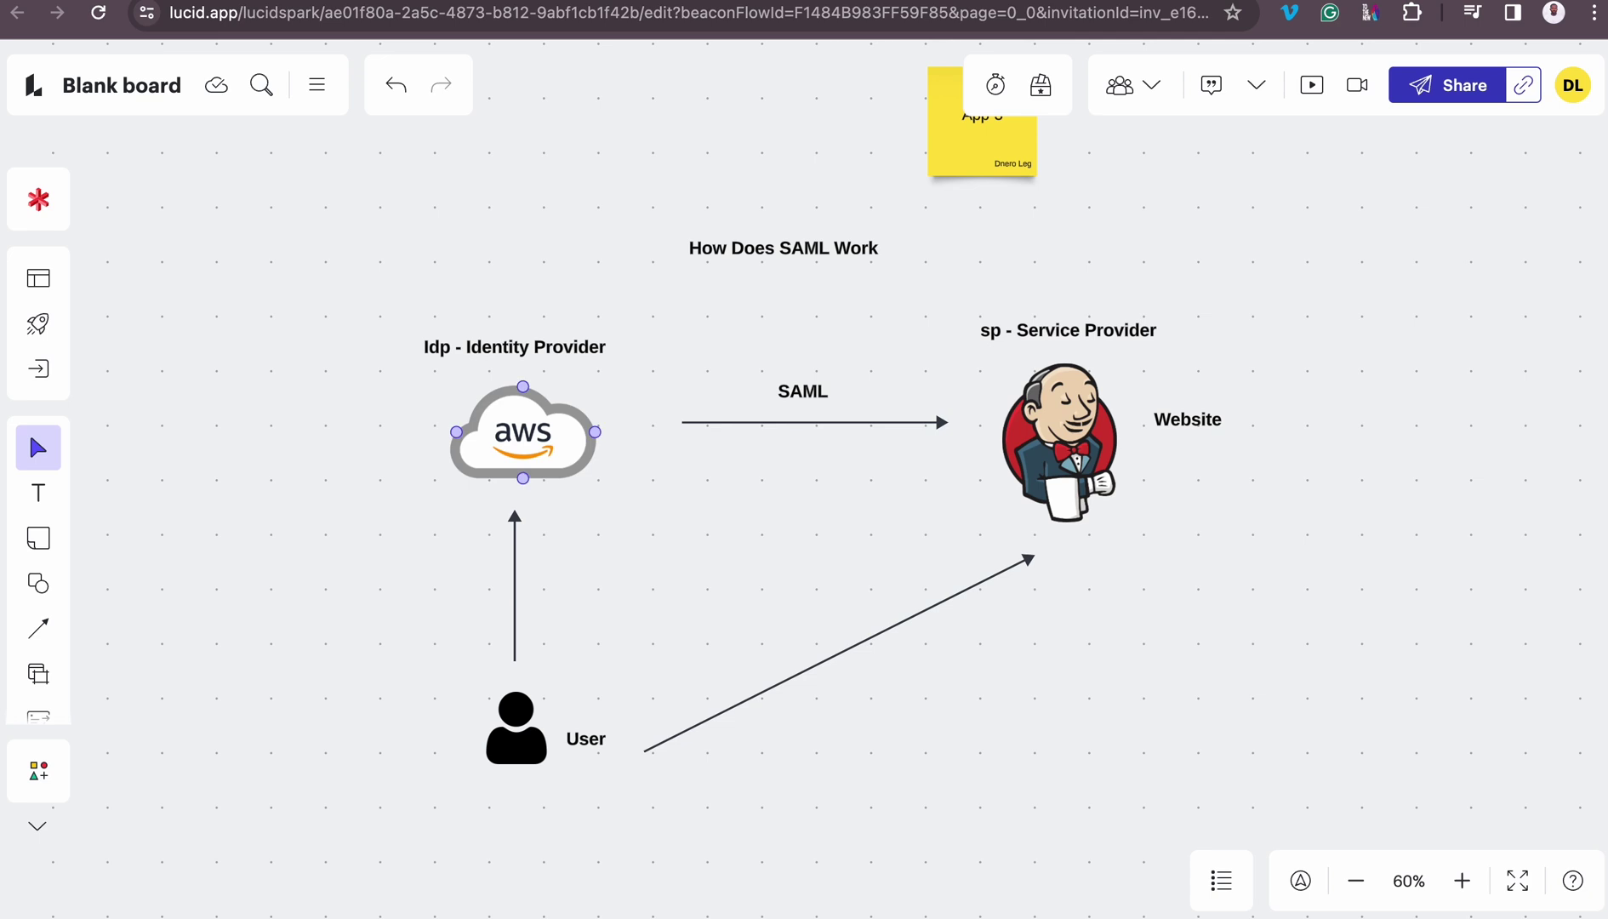
{"action": "left_click", "coordinate": [38, 628]}
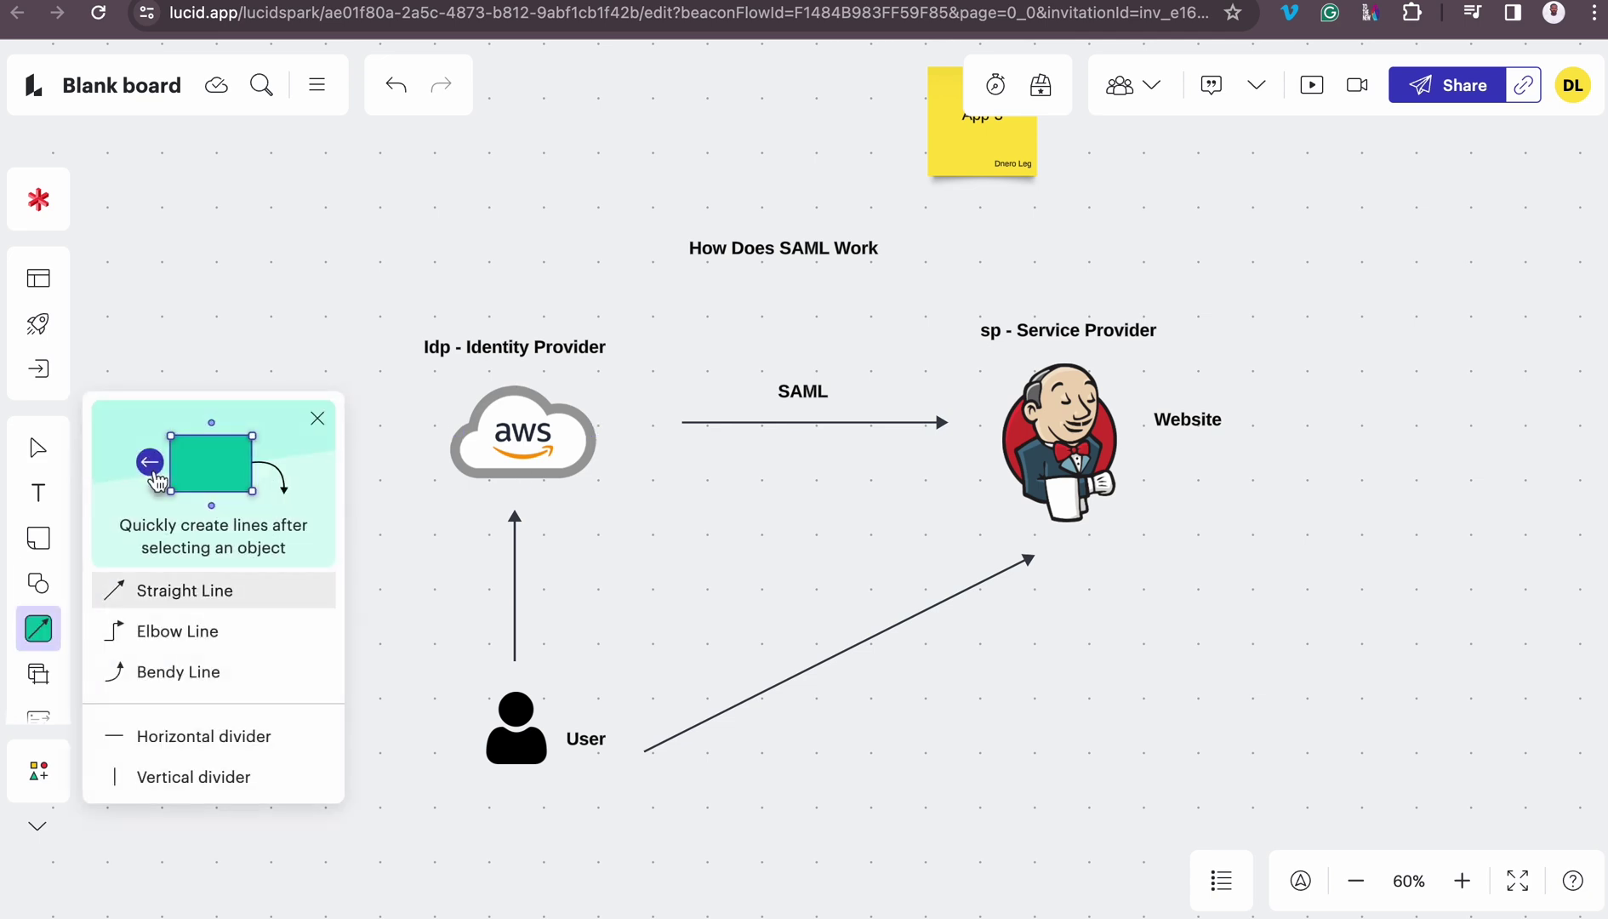
{"action": "left_click", "coordinate": [185, 590]}
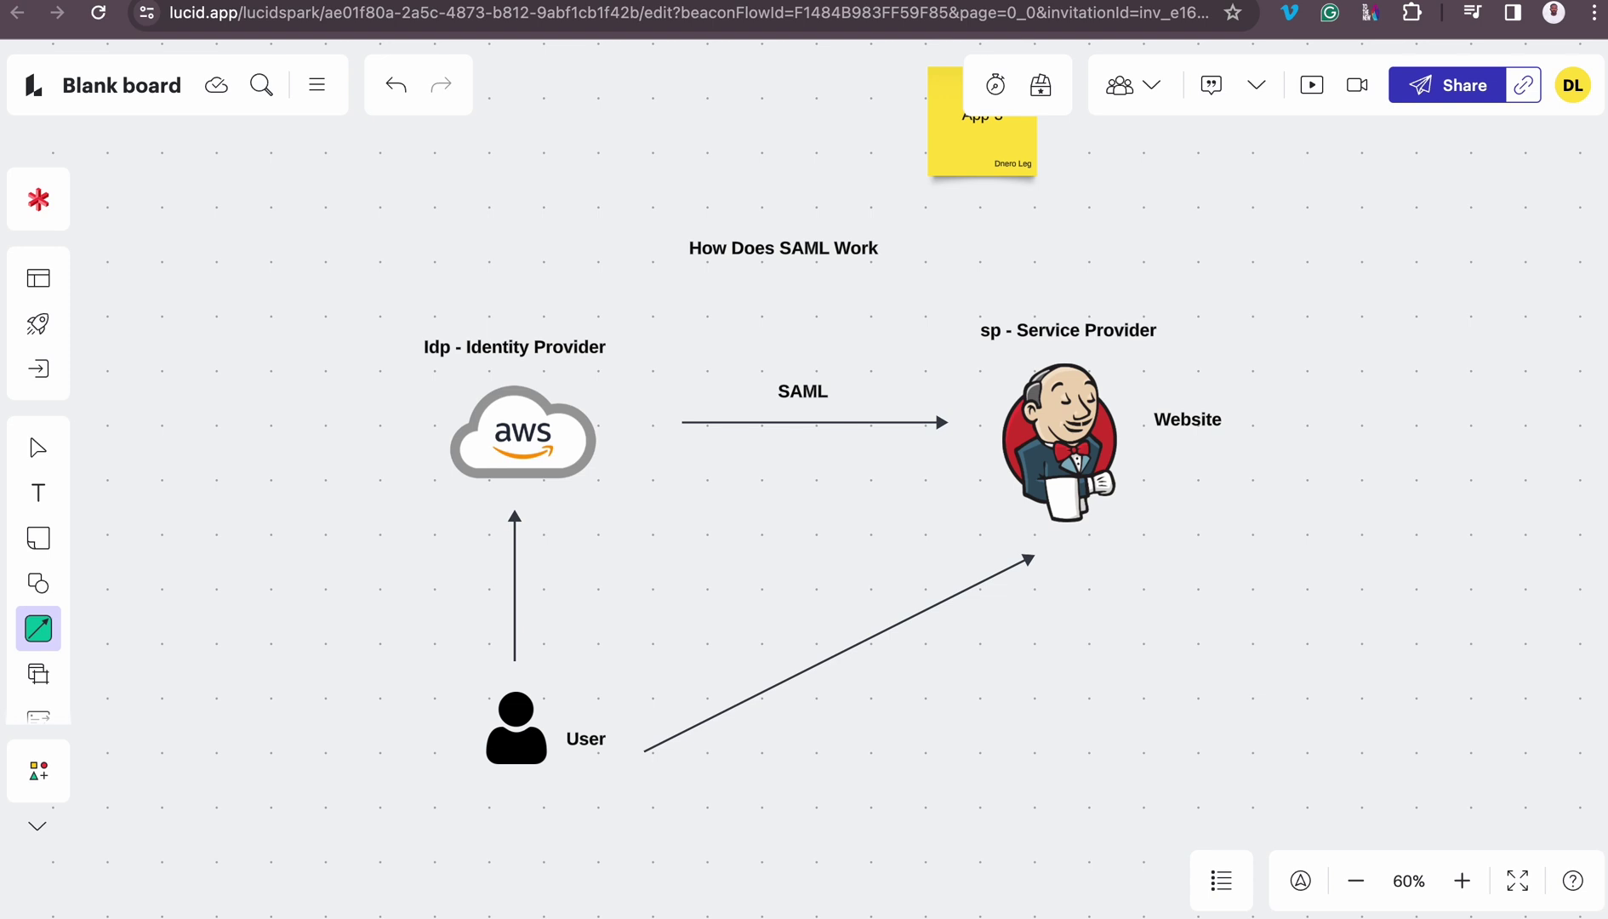
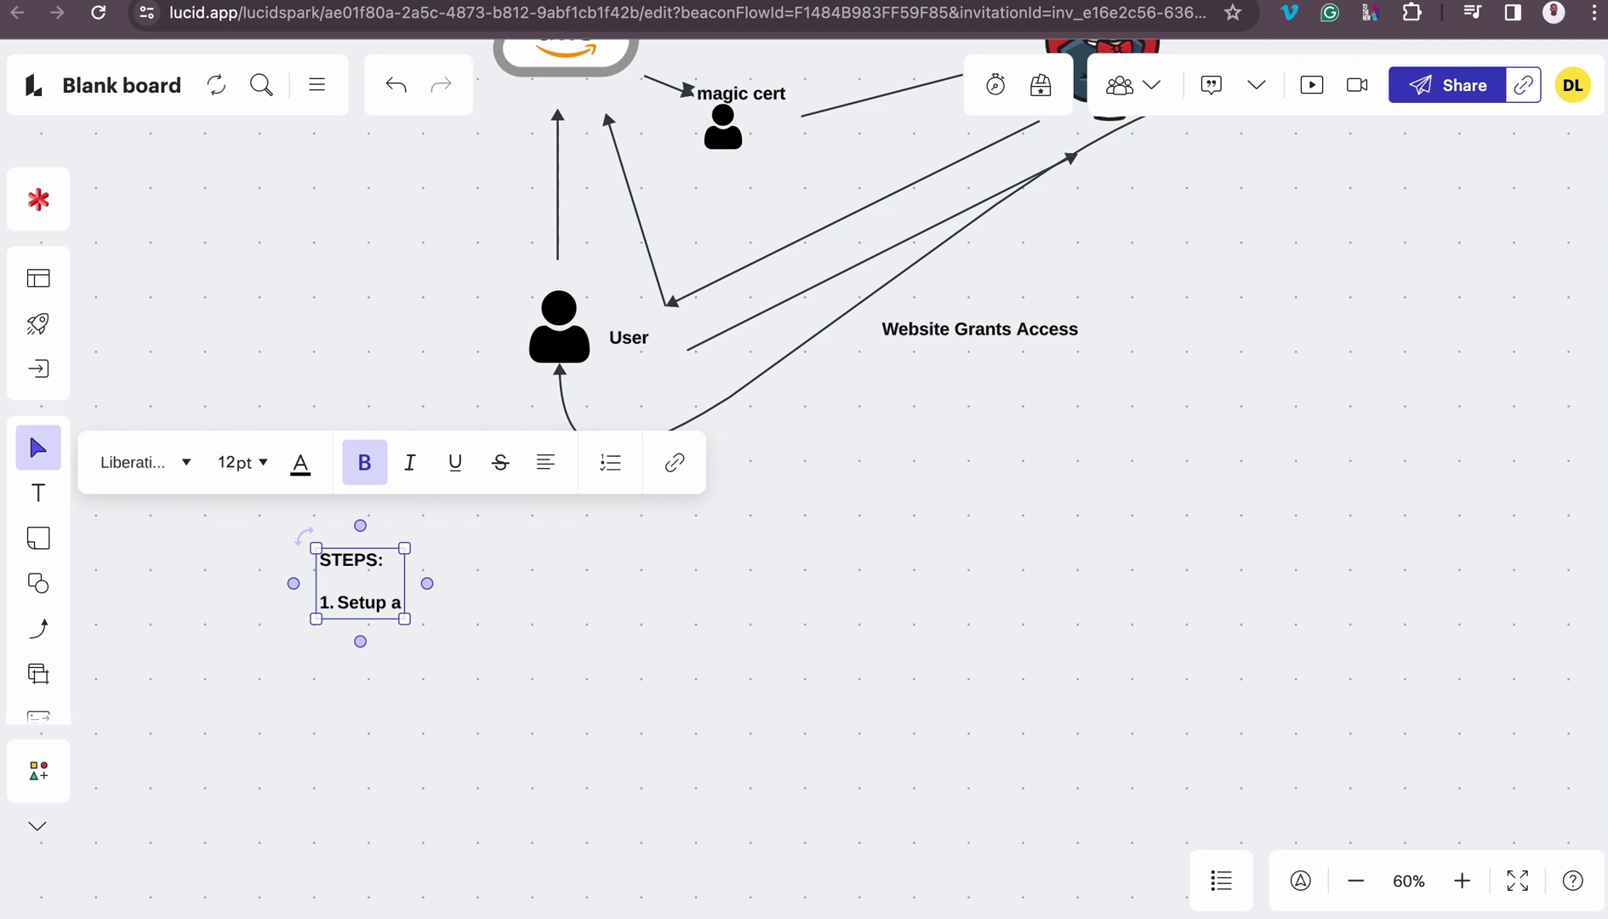
Step: Write step 1 about 'a Jenkins Server' and add step 2 'Setup ur app on AWS SSO'
{"action": "type", "text": "erver"}
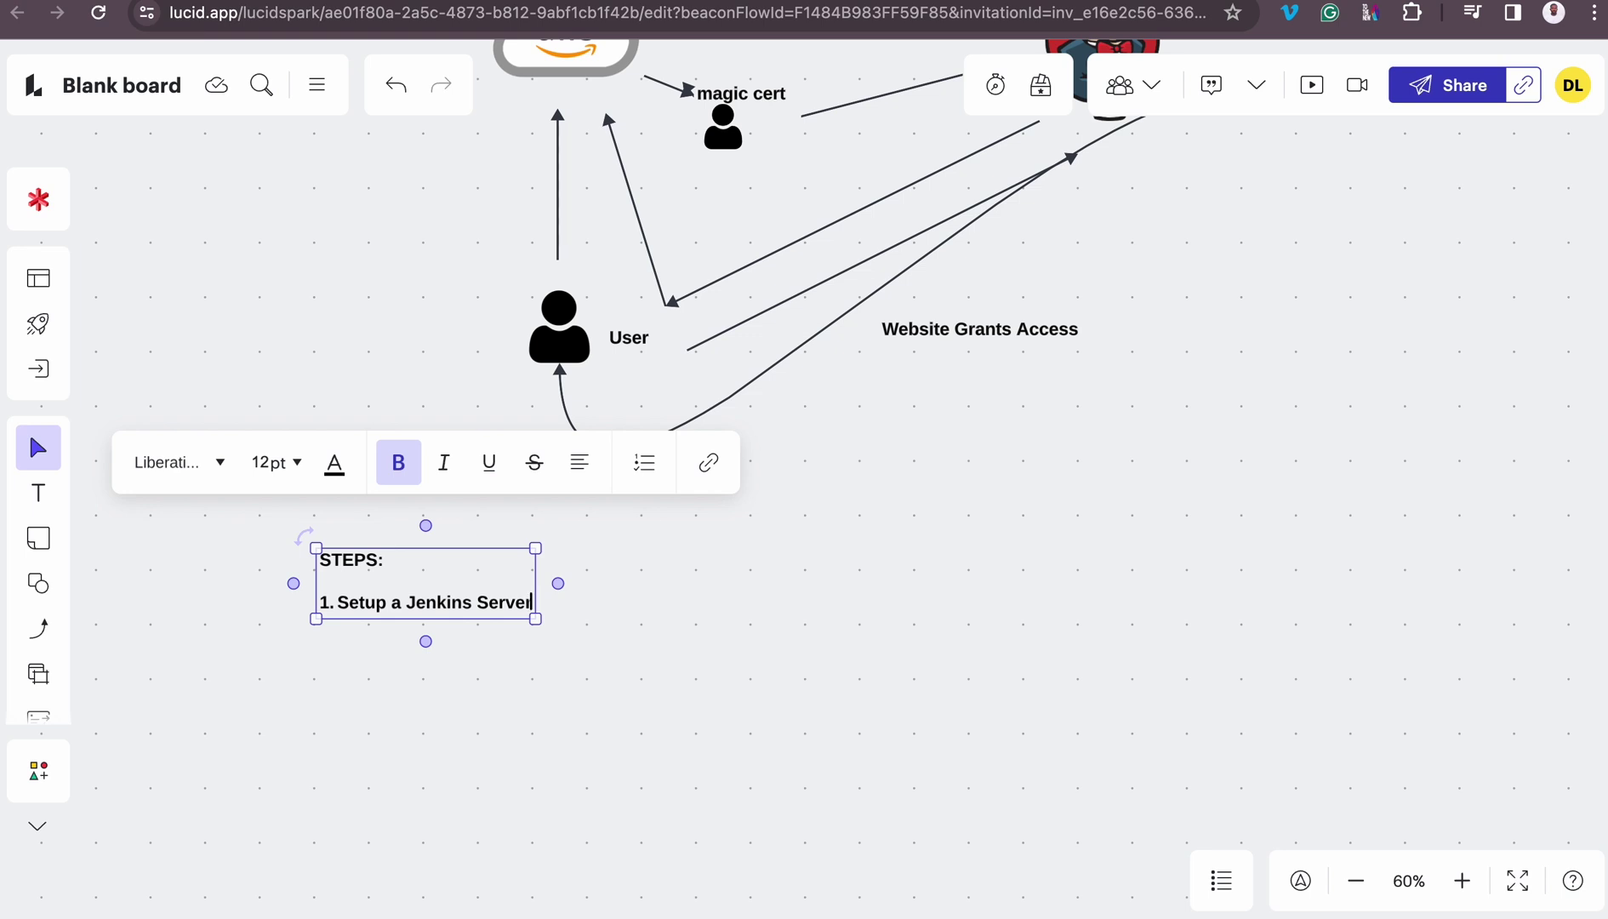
{"action": "key", "text": "Return"}
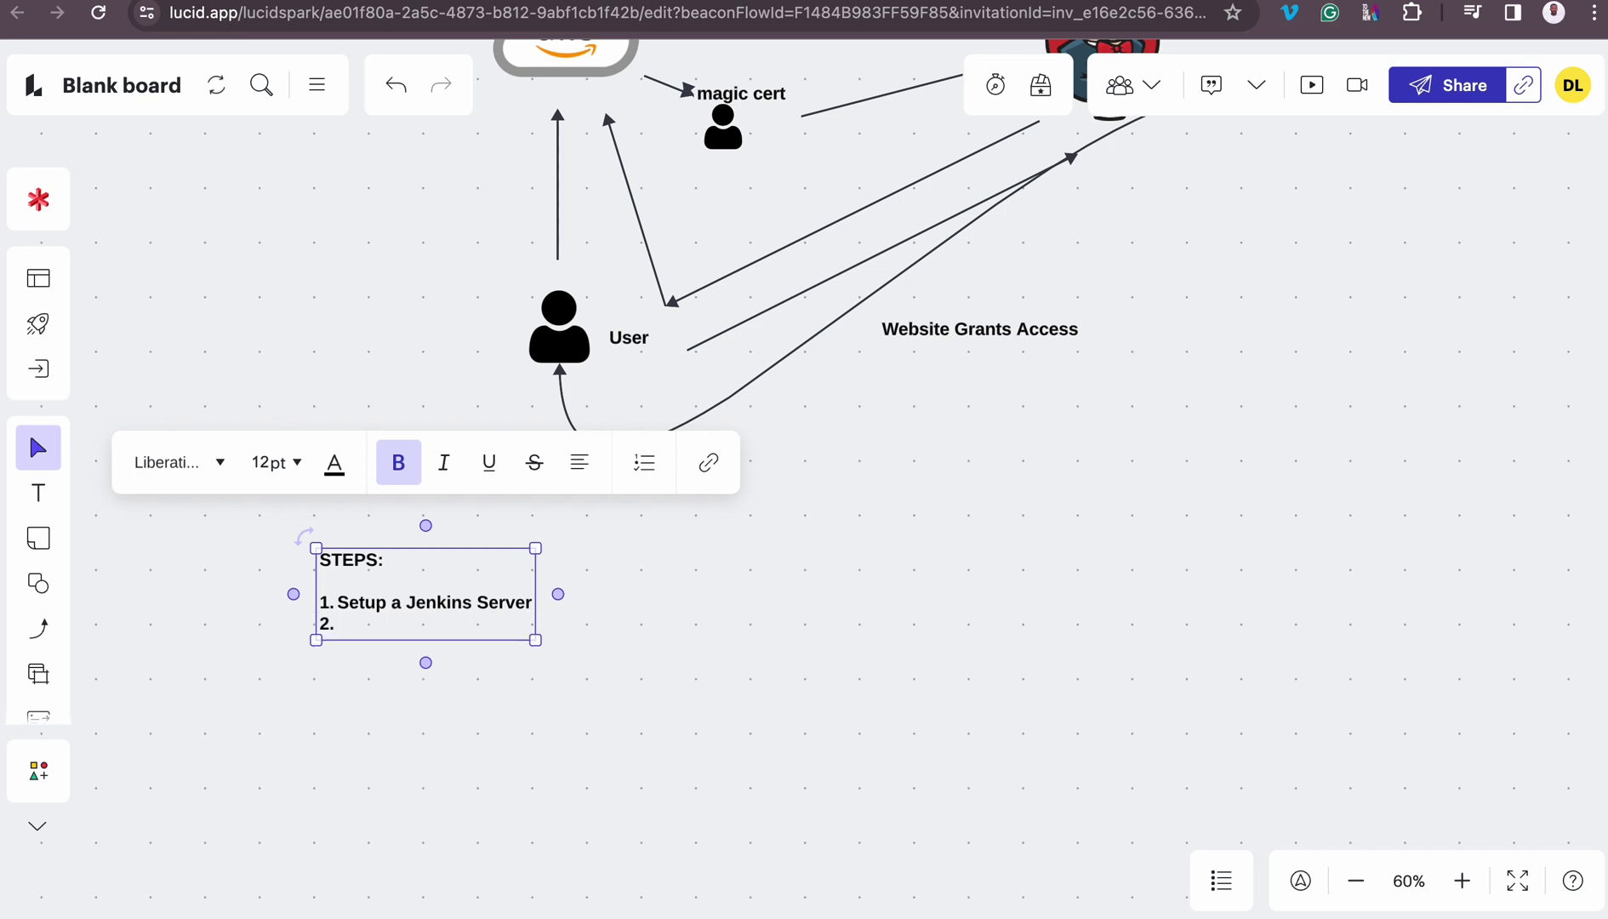
{"action": "type", "text": "Setup ur app on AWS SSO"}
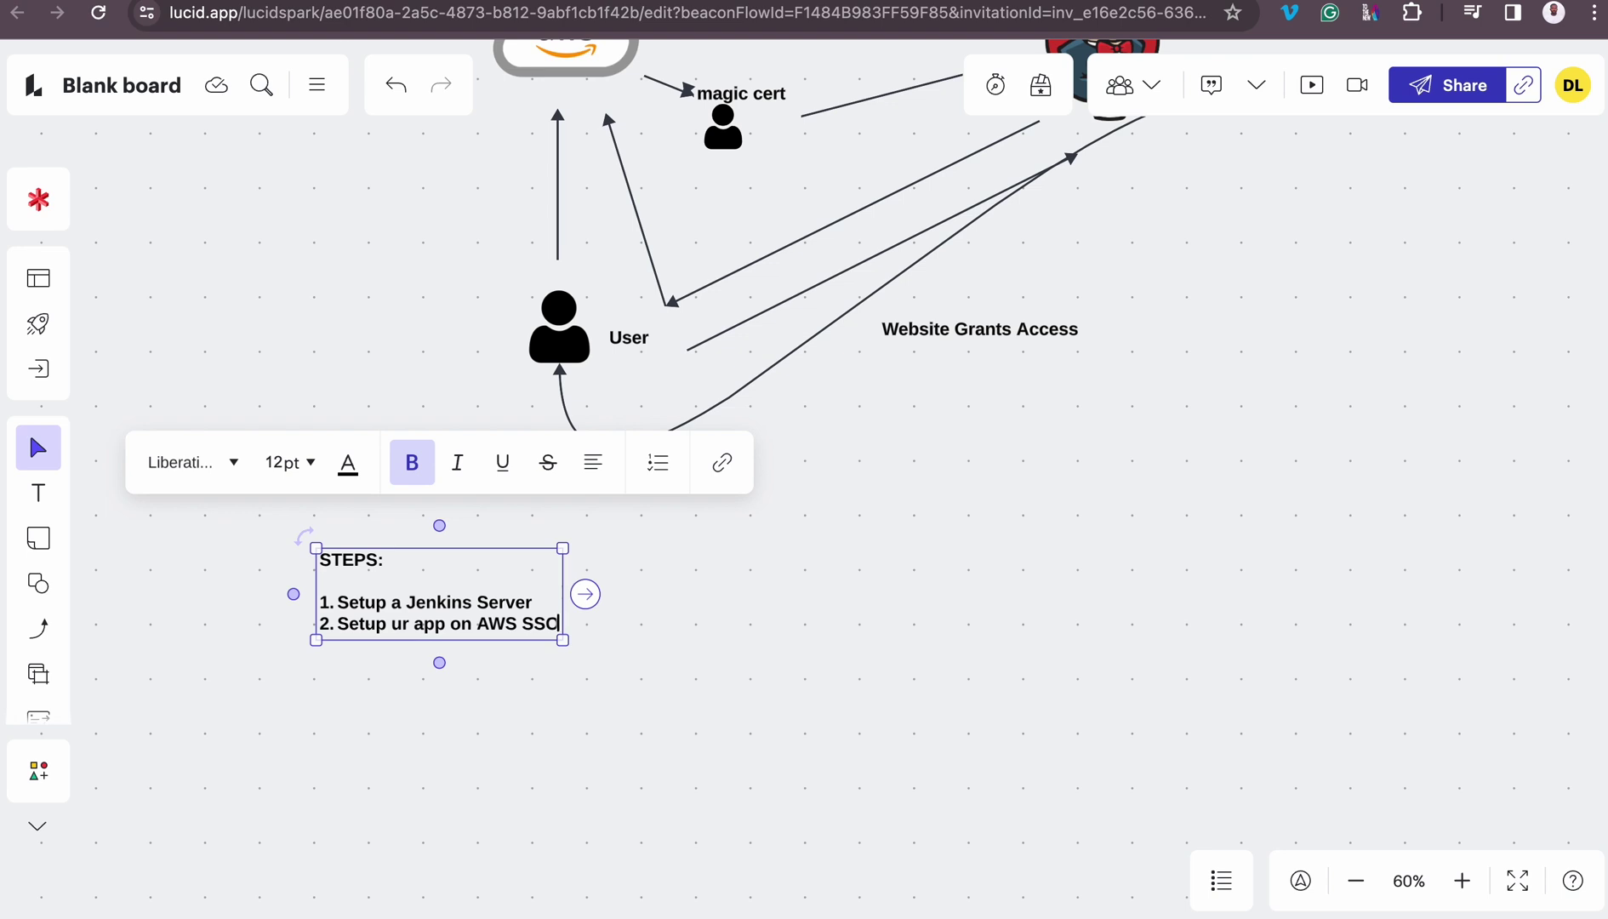
Step: Finish step 1 as 'Setup a Jenkins Server on EC2 instance', removing the stray text
{"action": "triple_click", "coordinate": [424, 601]}
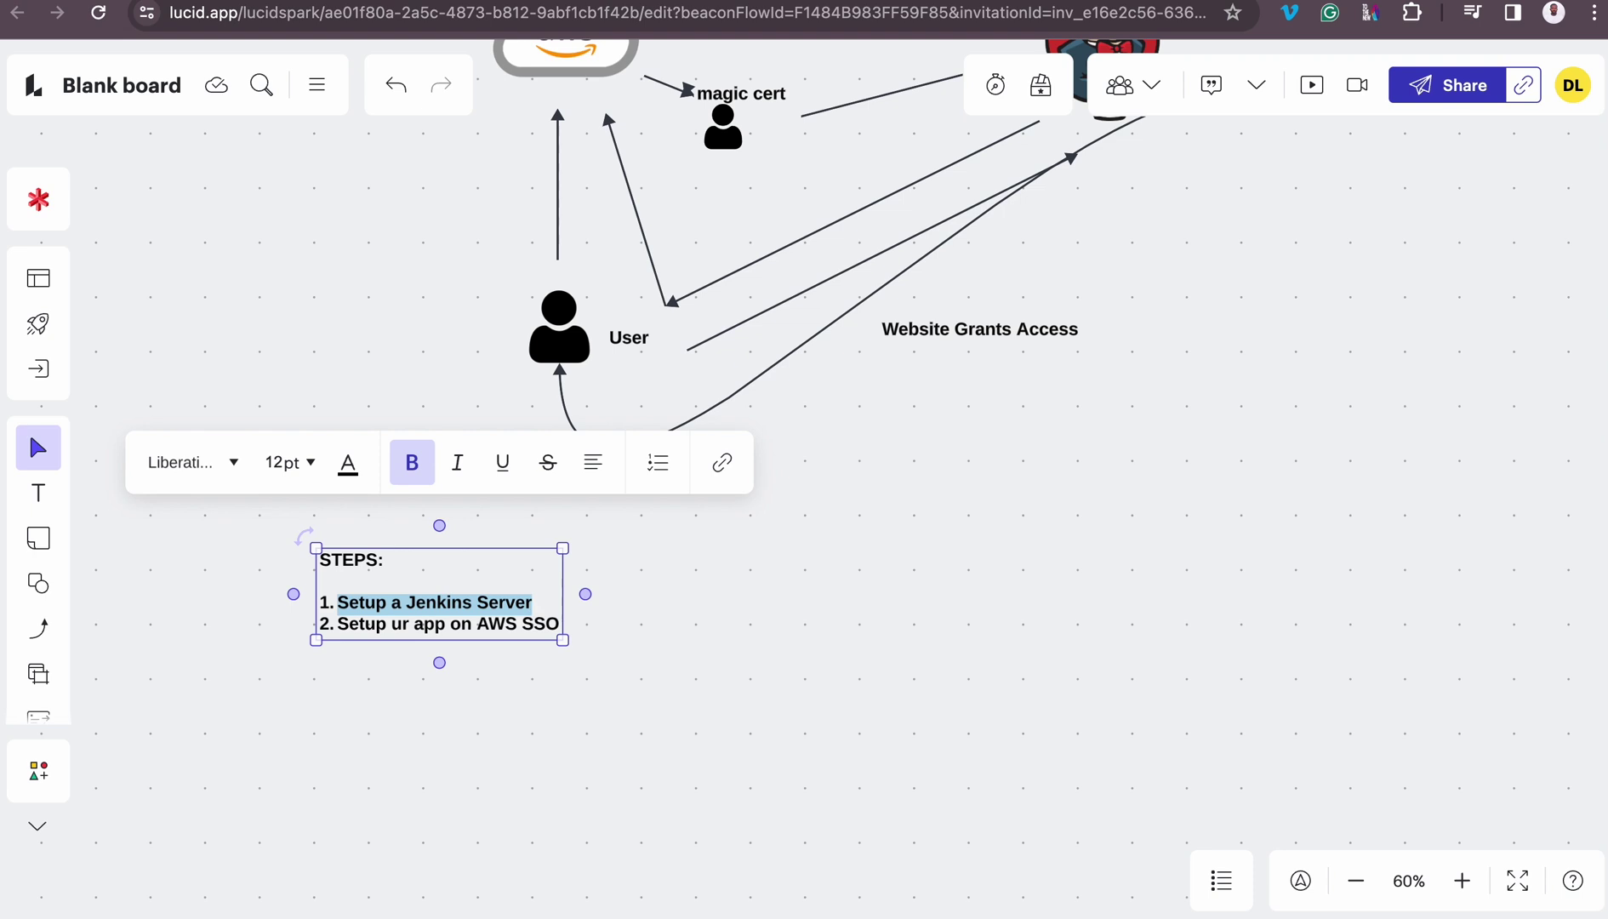
{"action": "key", "text": "Right"}
{"action": "type", "text": "on"}
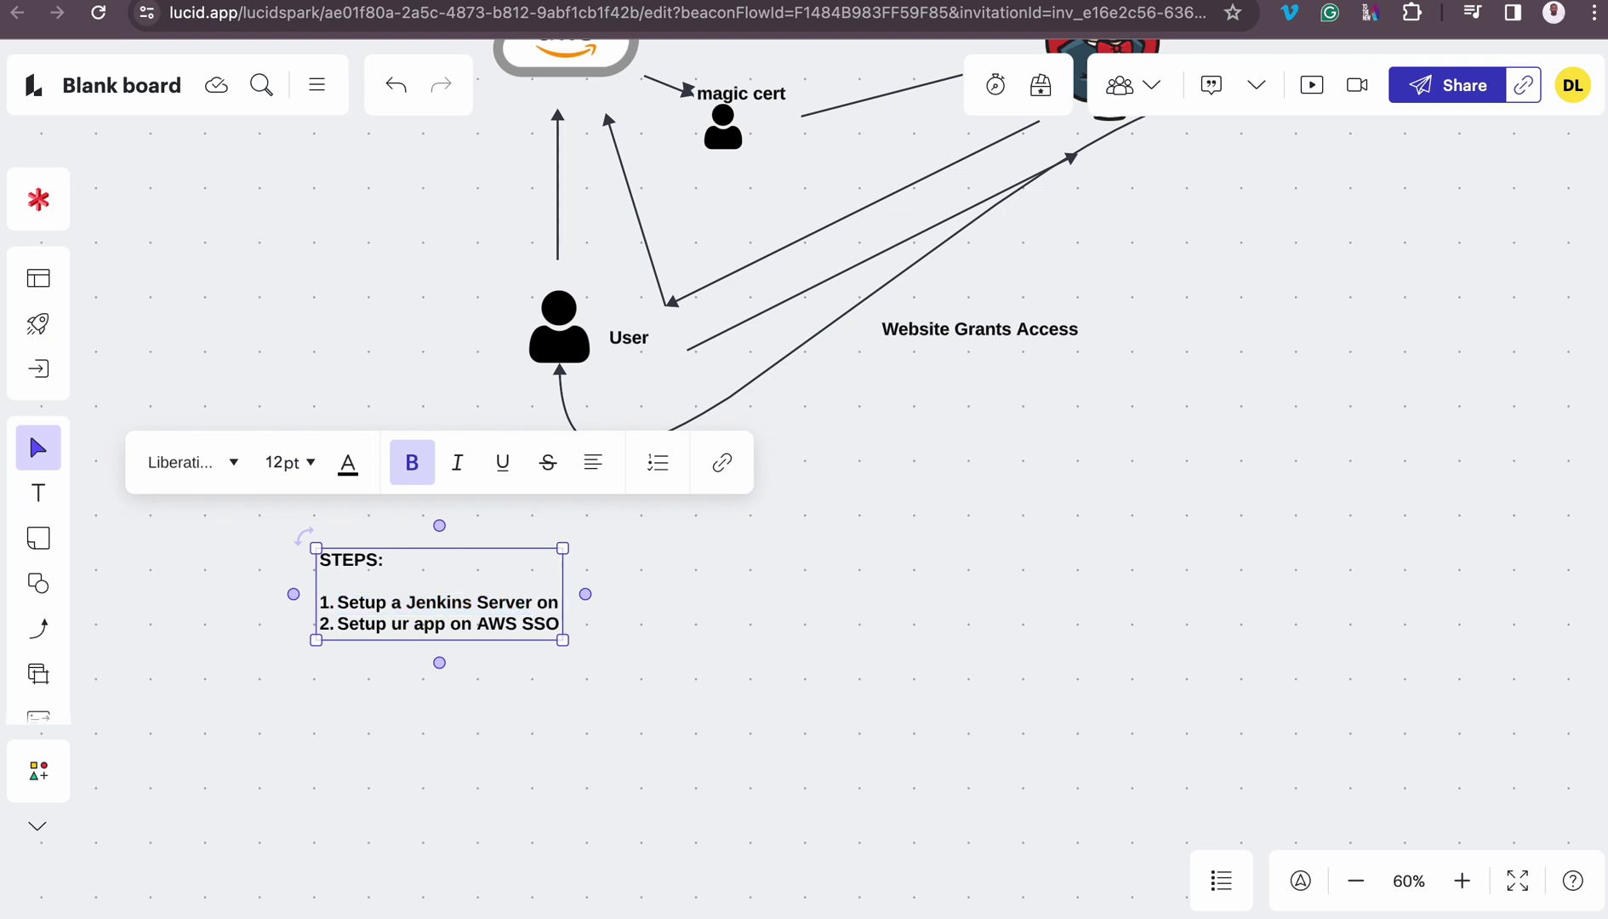
{"action": "type", "text": " EC2 "}
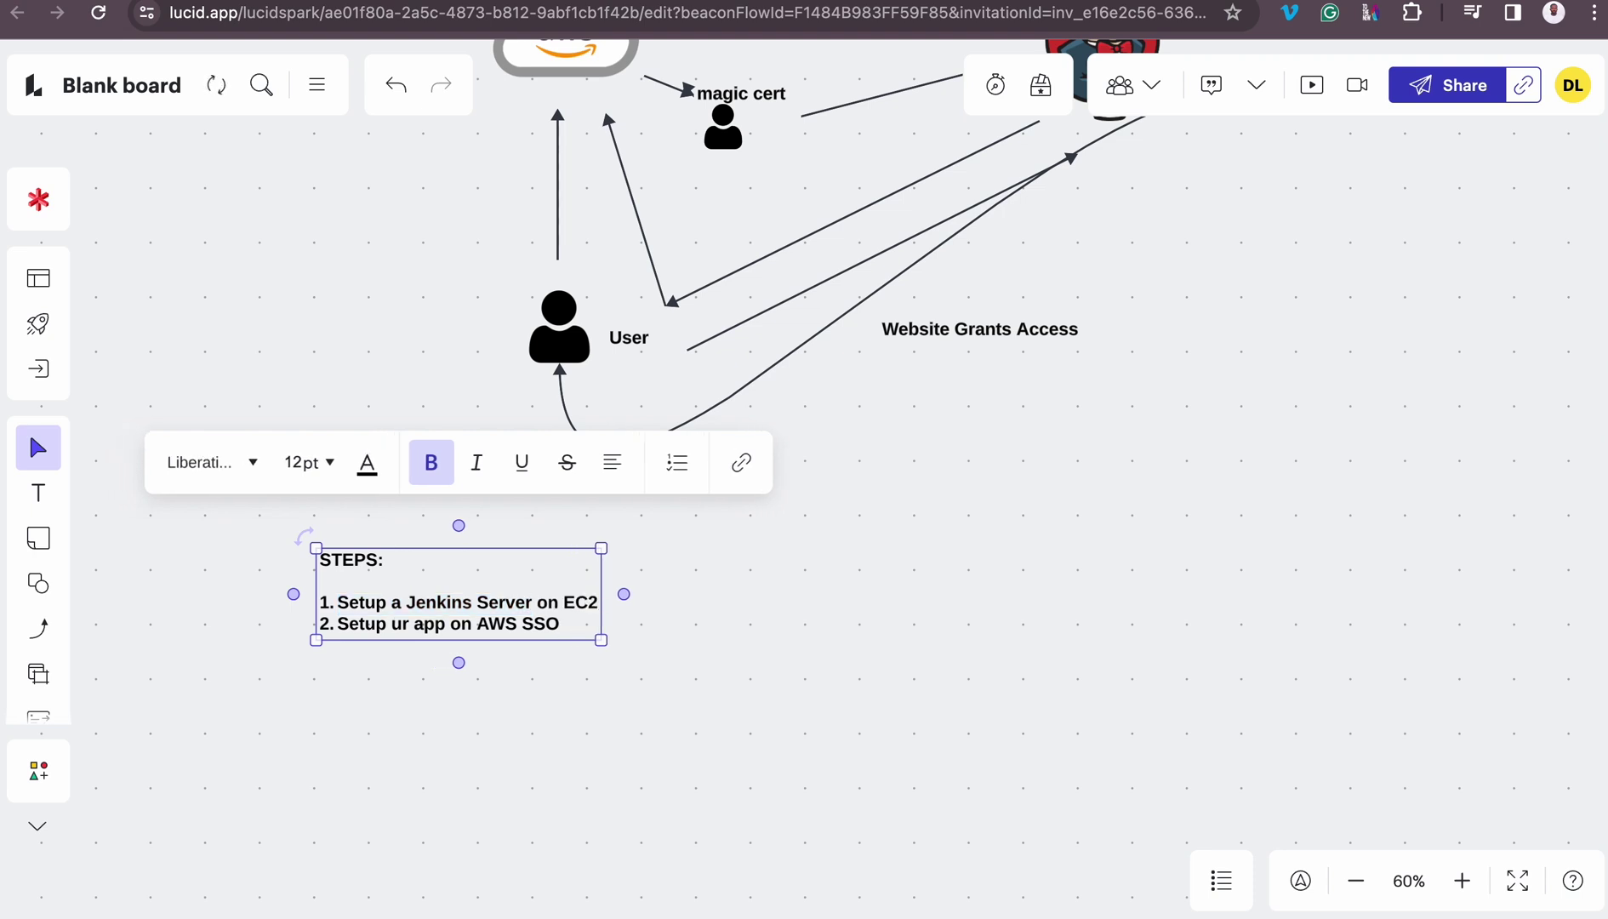
{"action": "type", "text": " ins 2. Se"}
{"action": "type", "text": "tup ur a"}
{"action": "key", "text": "BackSpace"}
{"action": "key", "text": "BackSpace"}
{"action": "type", "text": "tance"}
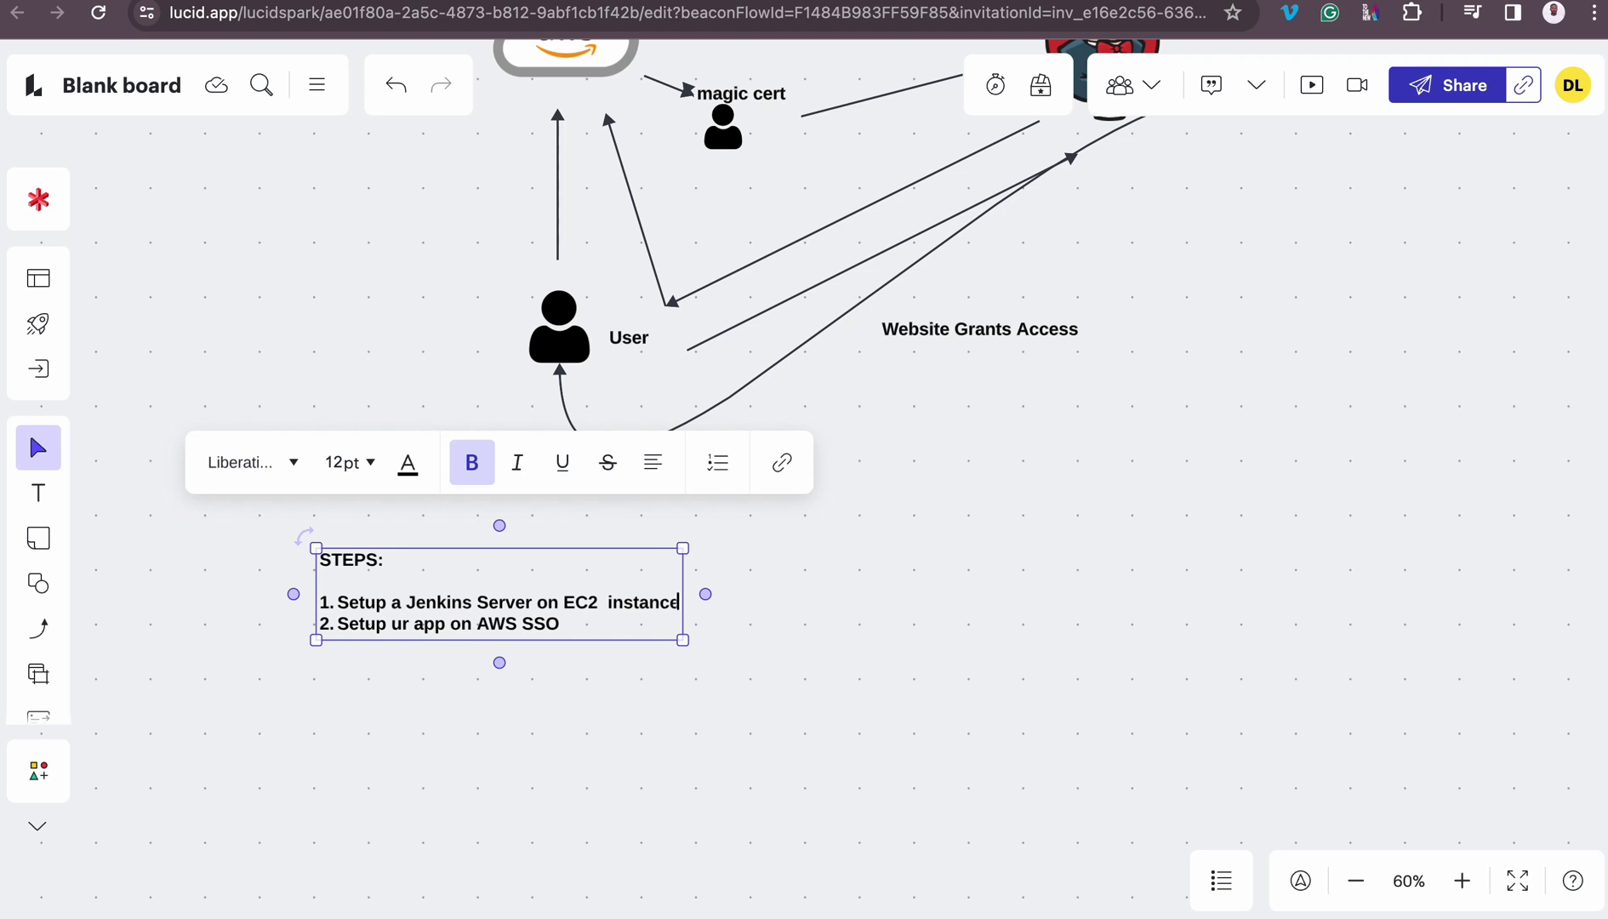
Step: Glance at the Jenkins dashboard, then return to the board and finish editing the STEPS note
{"action": "key", "text": "ctrl+Tab"}
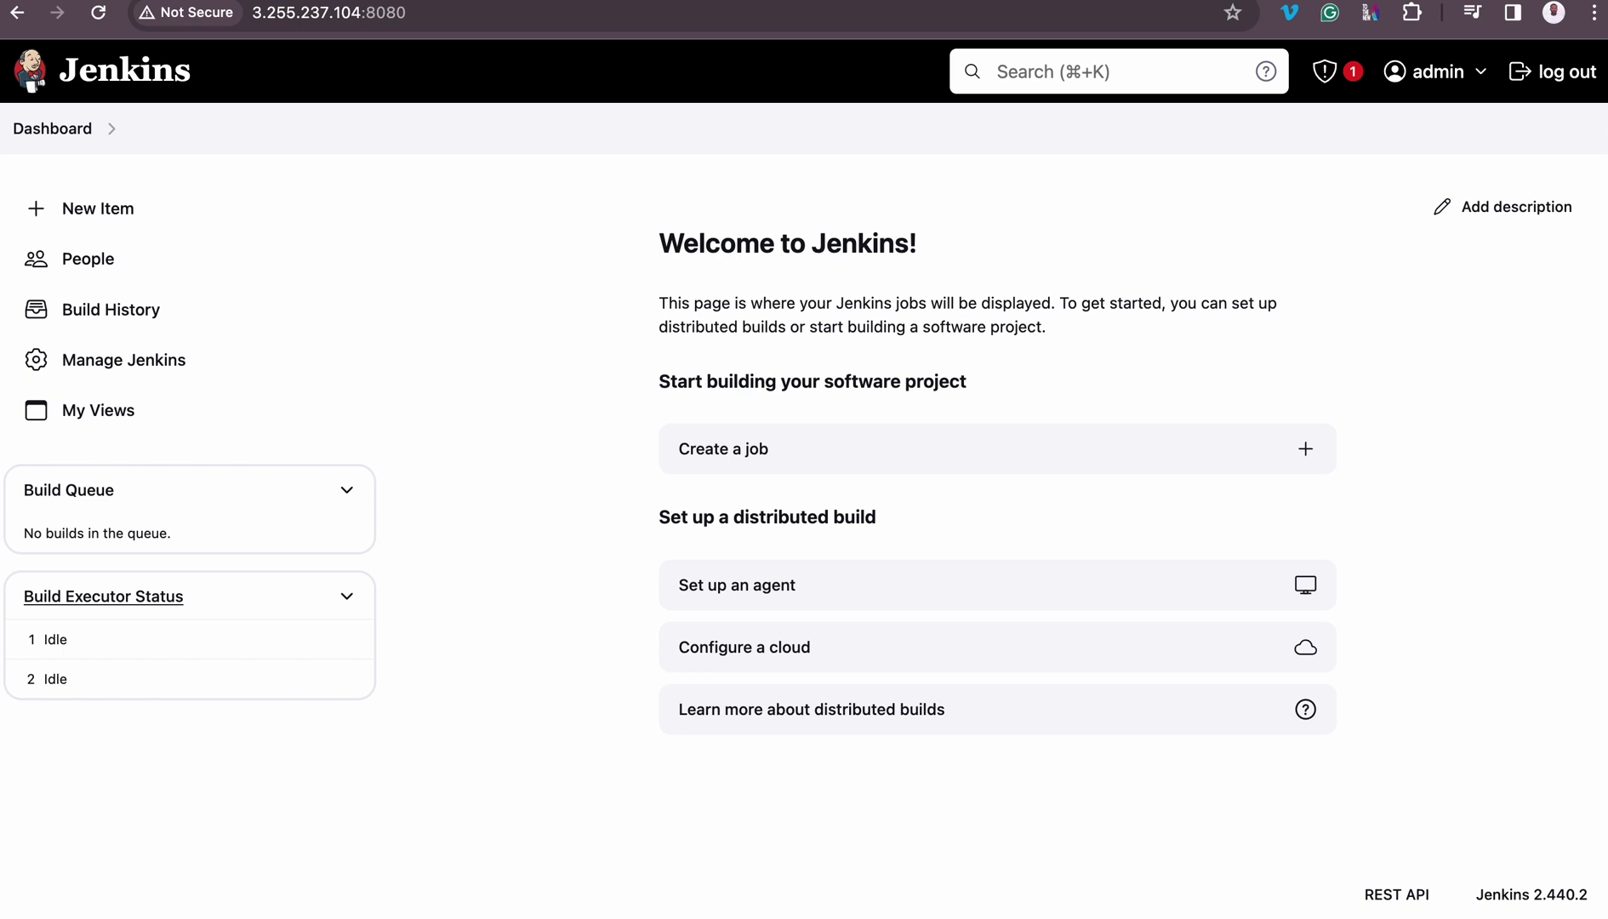
{"action": "left_click", "coordinate": [1301, 1]}
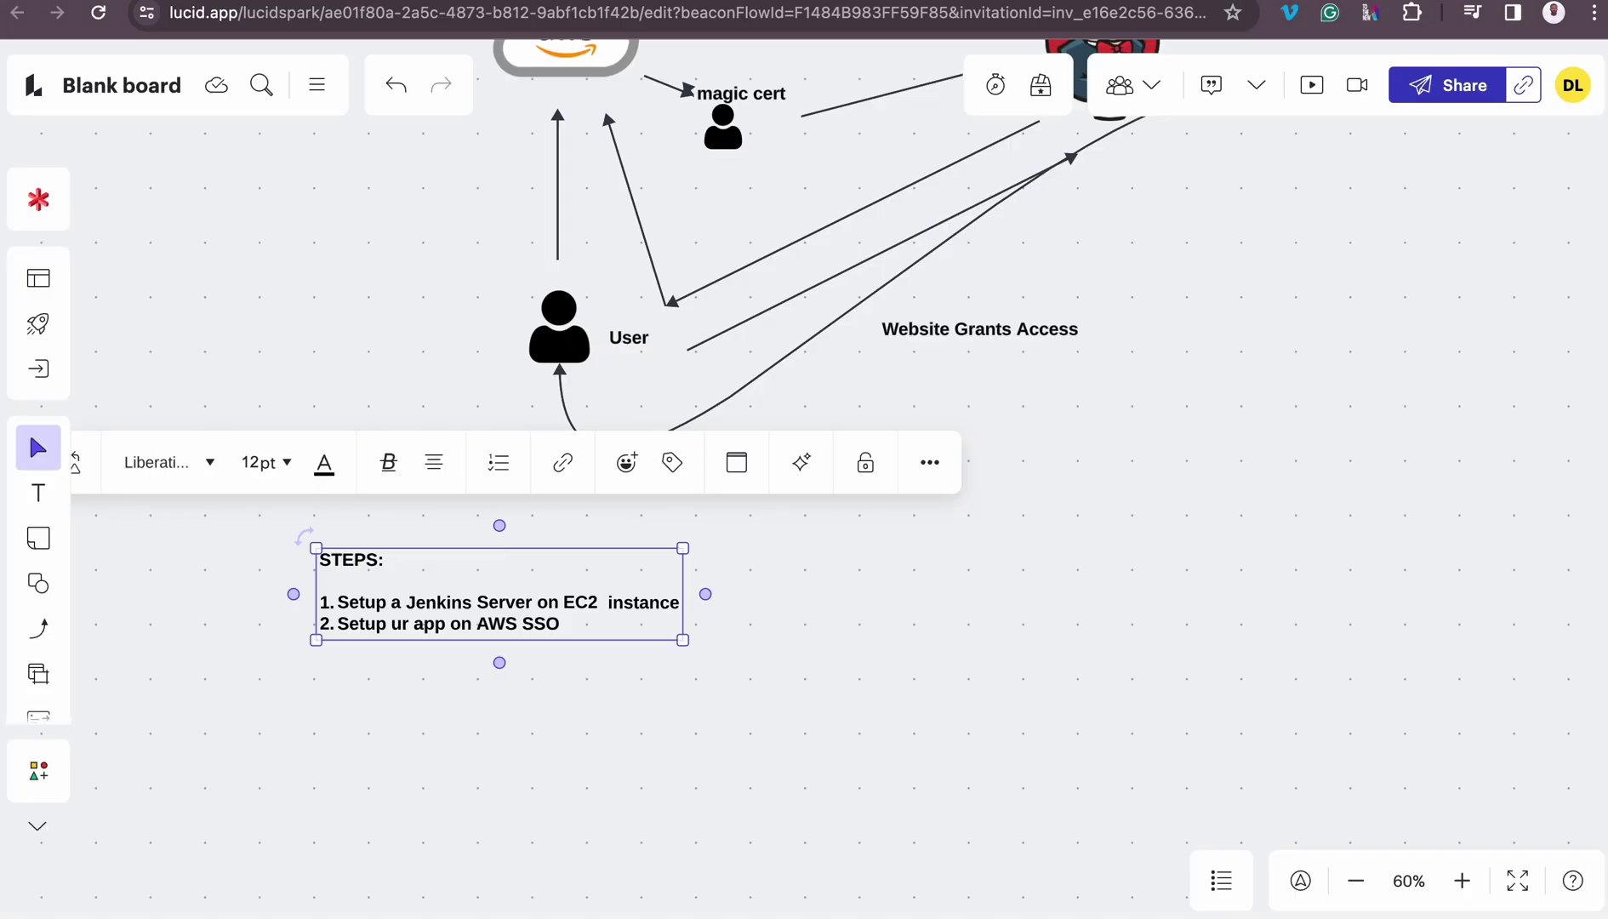
{"action": "scroll", "coordinate": [978, 328], "scroll_direction": "down", "scroll_amount": 5}
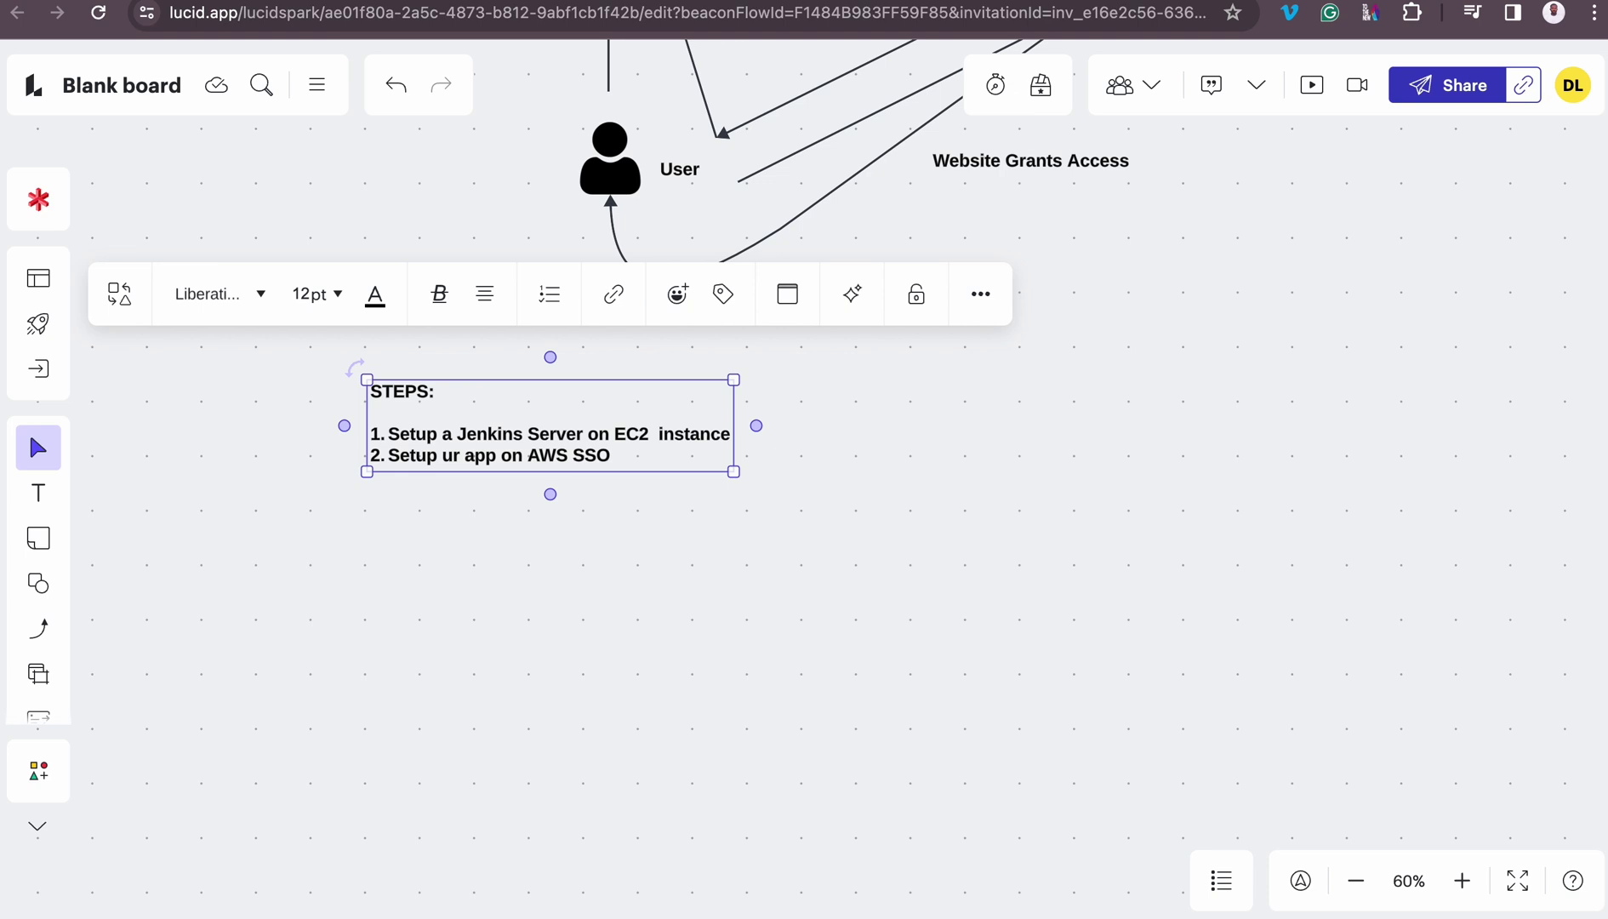
{"action": "key", "text": "Escape"}
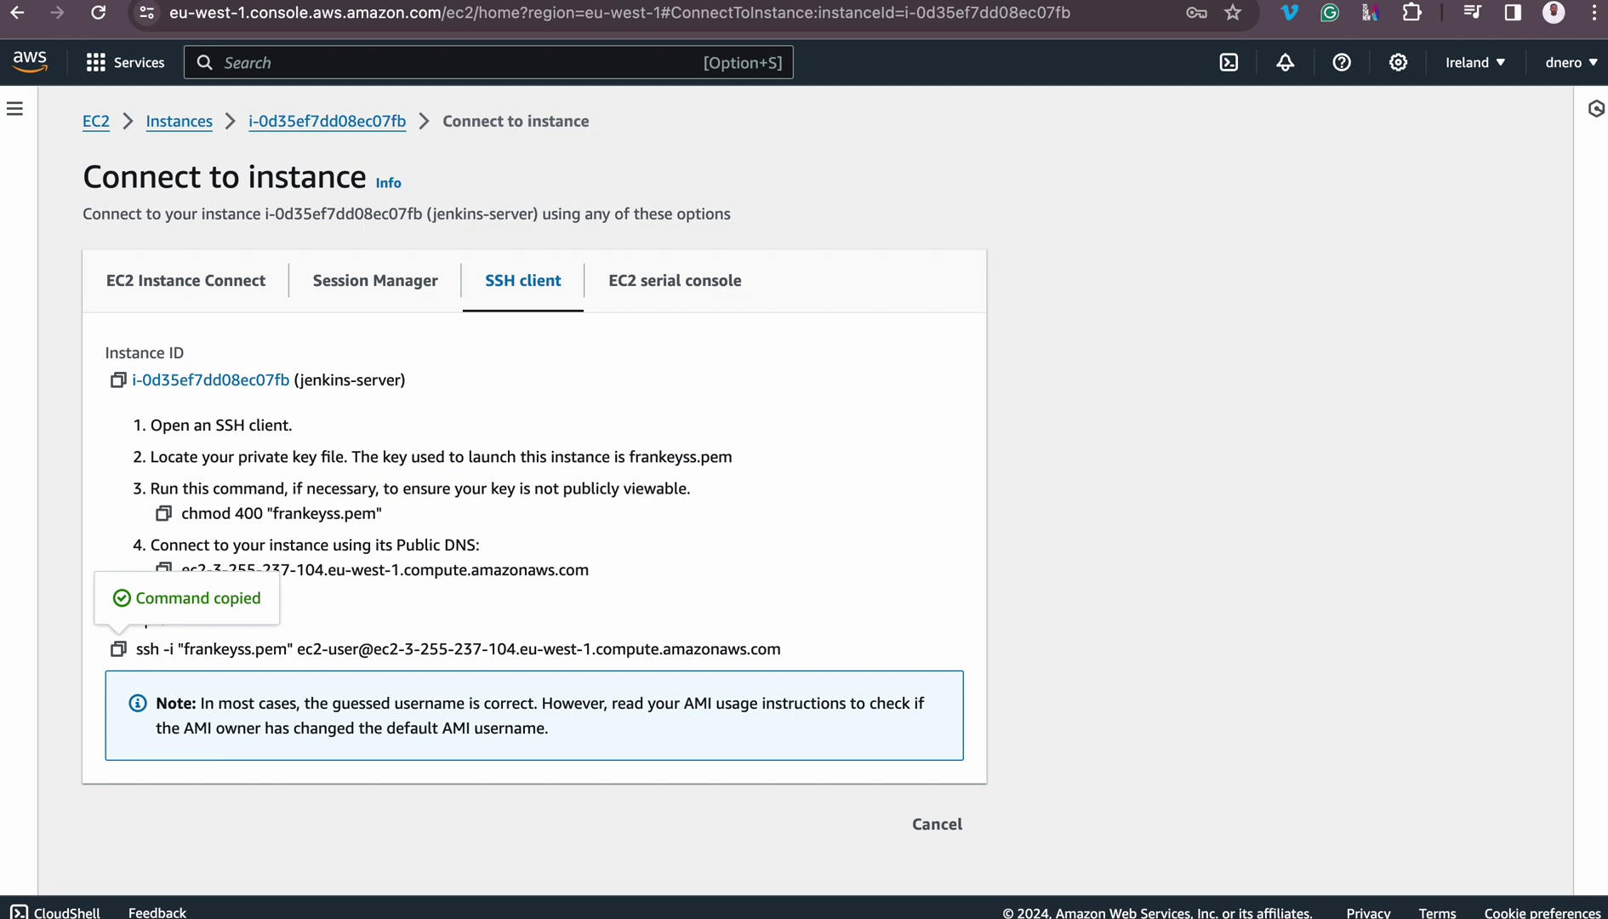
Step: Duplicate the EC2 console tab, close the sign-in tab, and search the console for 'sso'
{"action": "right_click", "coordinate": [1104, 0]}
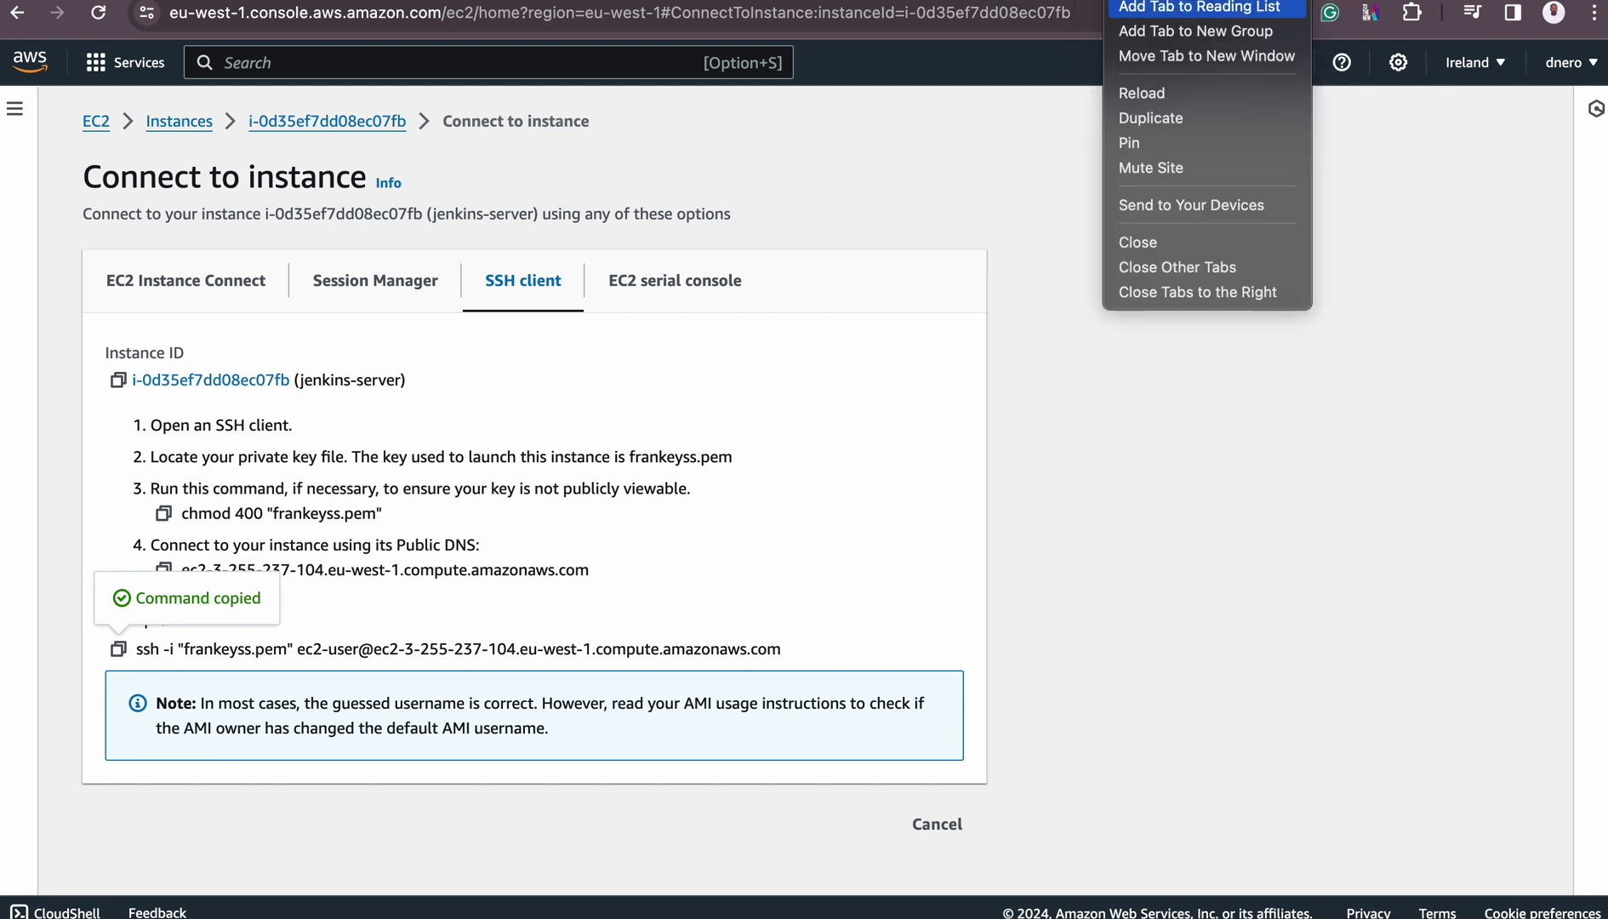
{"action": "left_click", "coordinate": [1151, 118]}
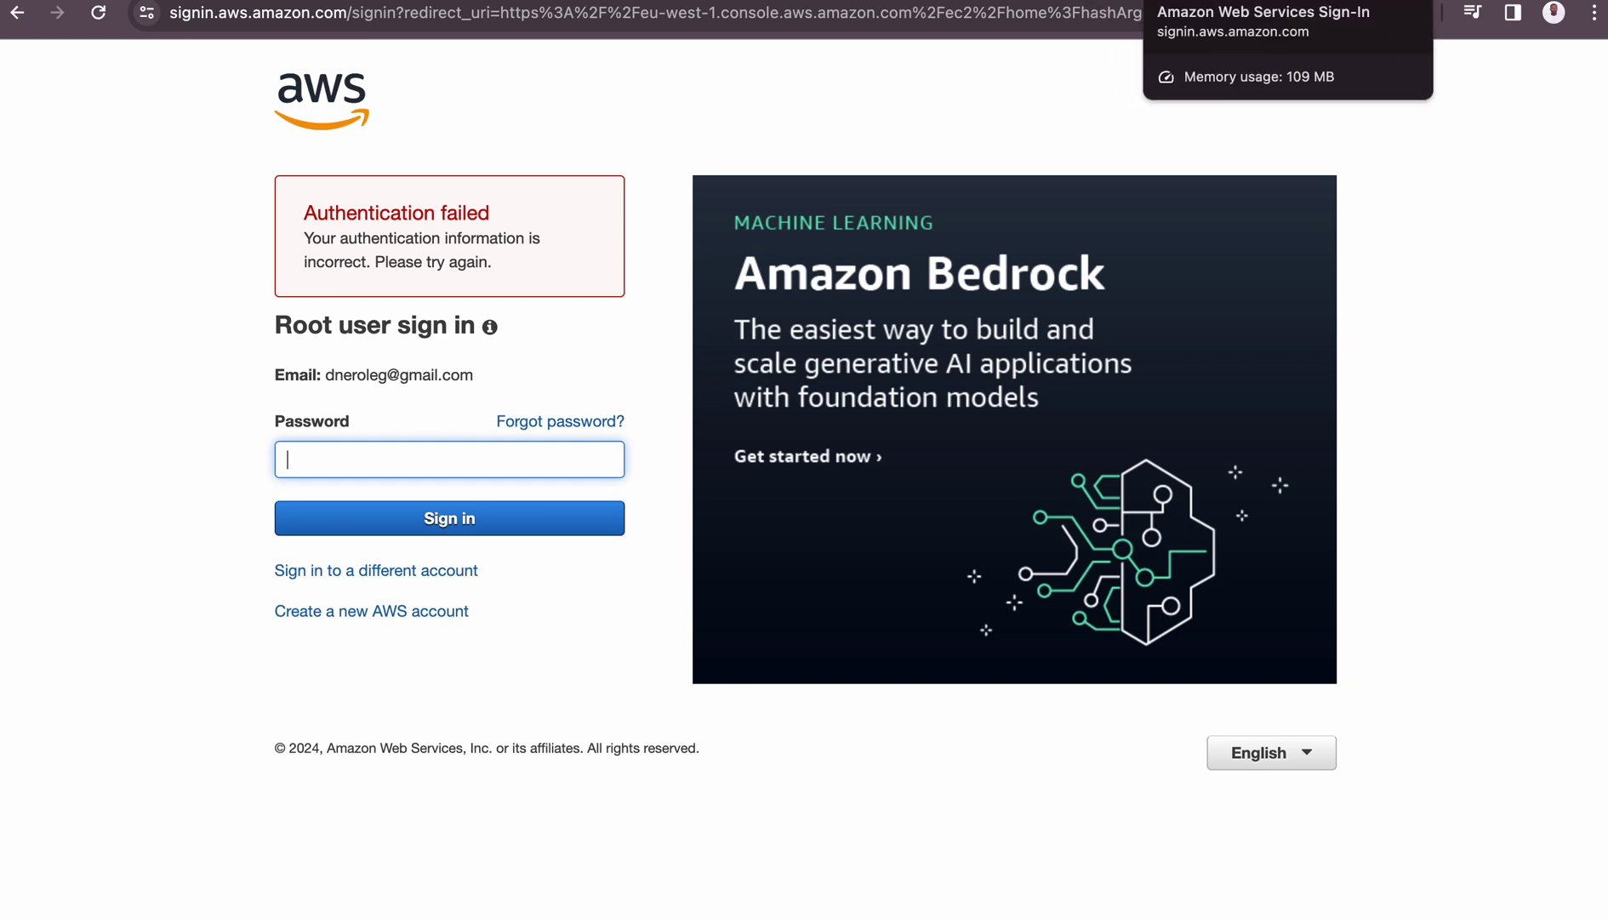
{"action": "left_click", "coordinate": [1184, 1]}
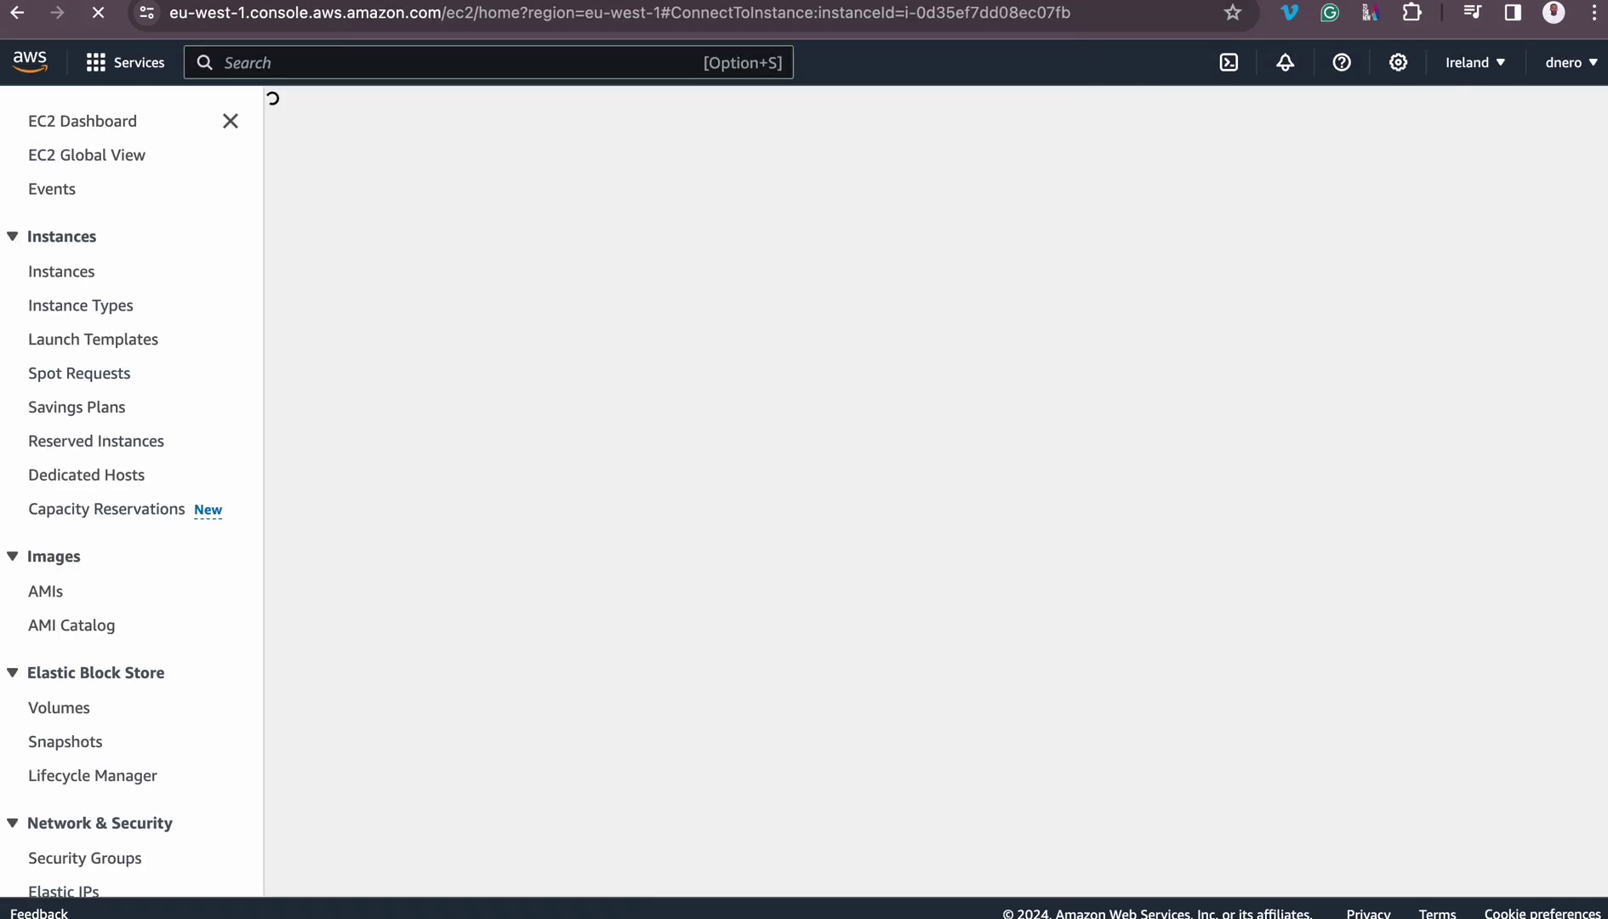
{"action": "left_click", "coordinate": [1191, 1]}
{"action": "key", "text": "alt+s"}
{"action": "type", "text": "sso"}
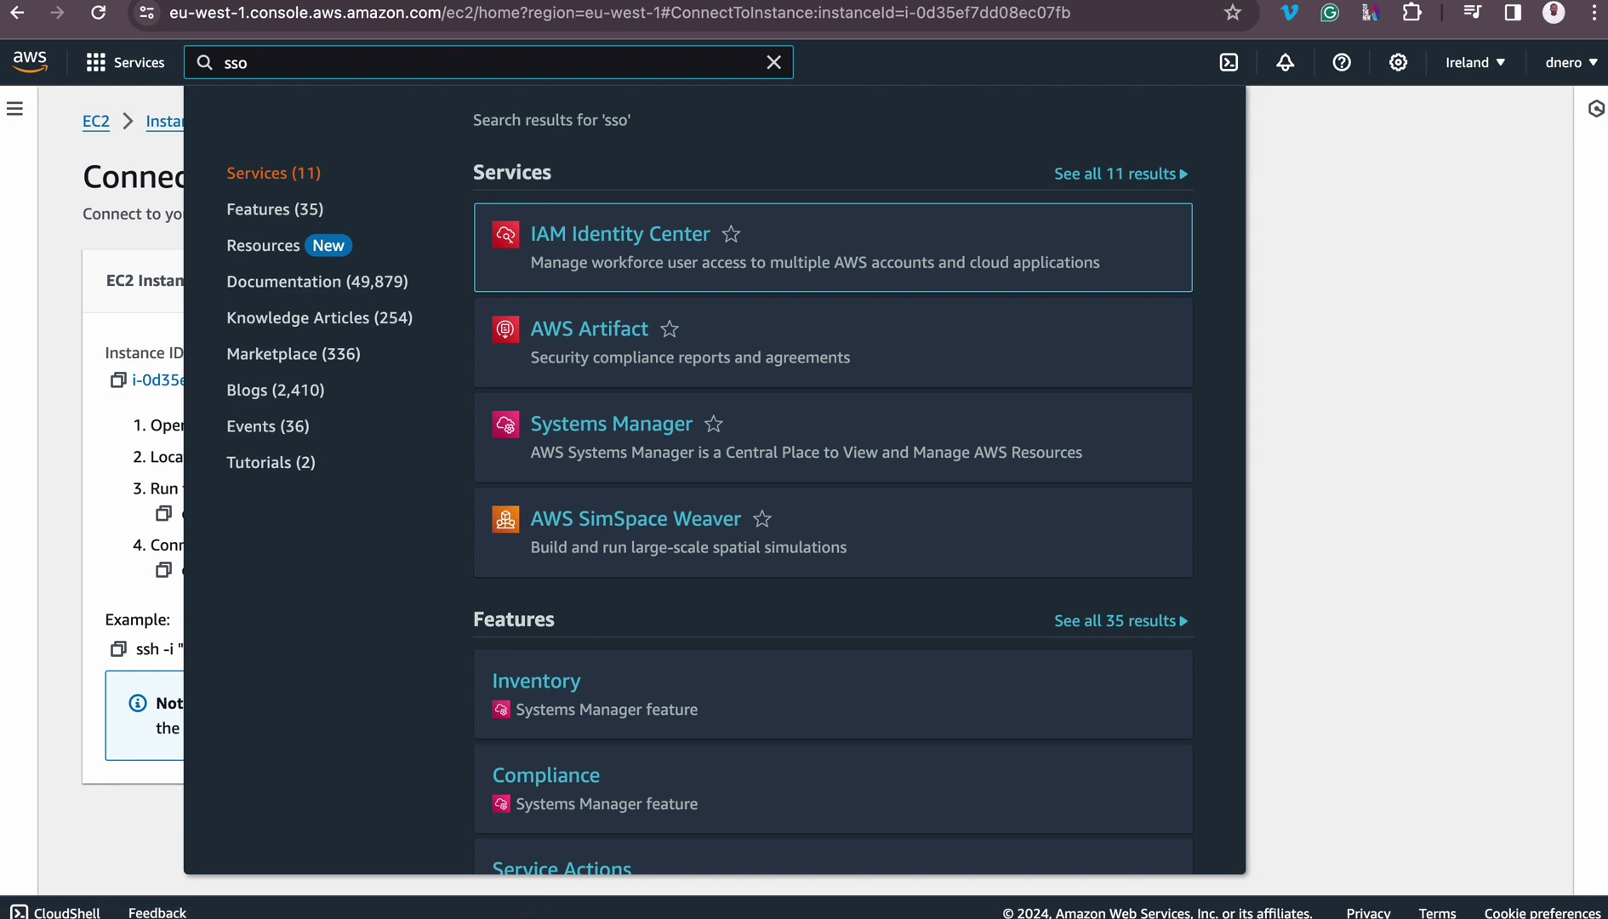
Step: Open IAM Identity Center in Ireland and scroll through its Getting started page
{"action": "key", "text": "Return"}
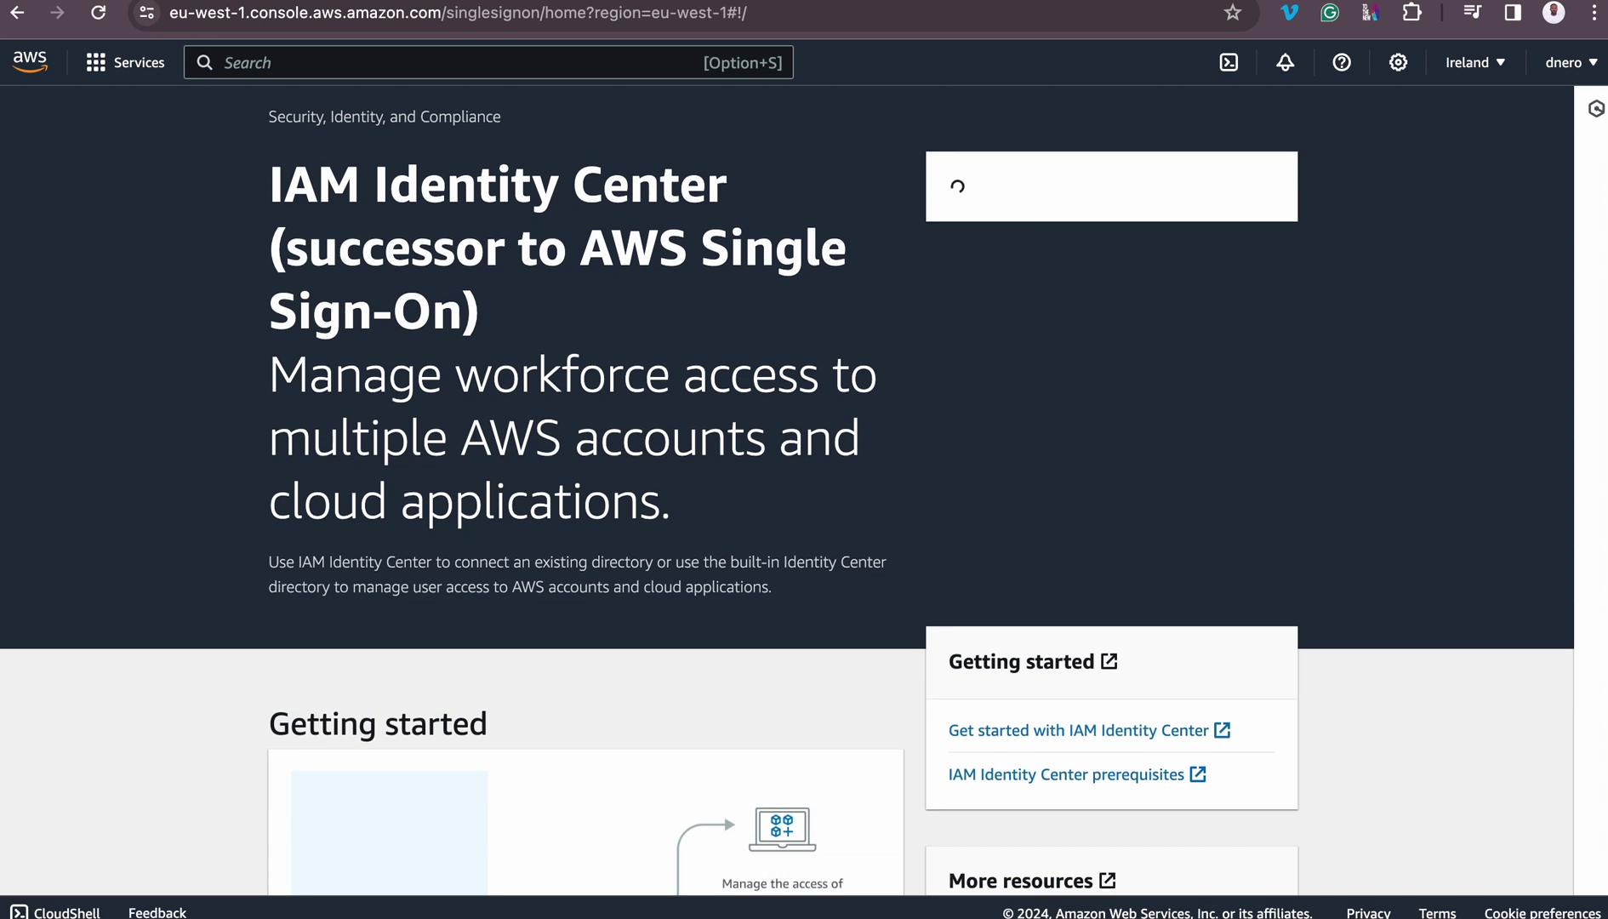
{"action": "scroll", "coordinate": [787, 490], "scroll_direction": "down", "scroll_amount": 5}
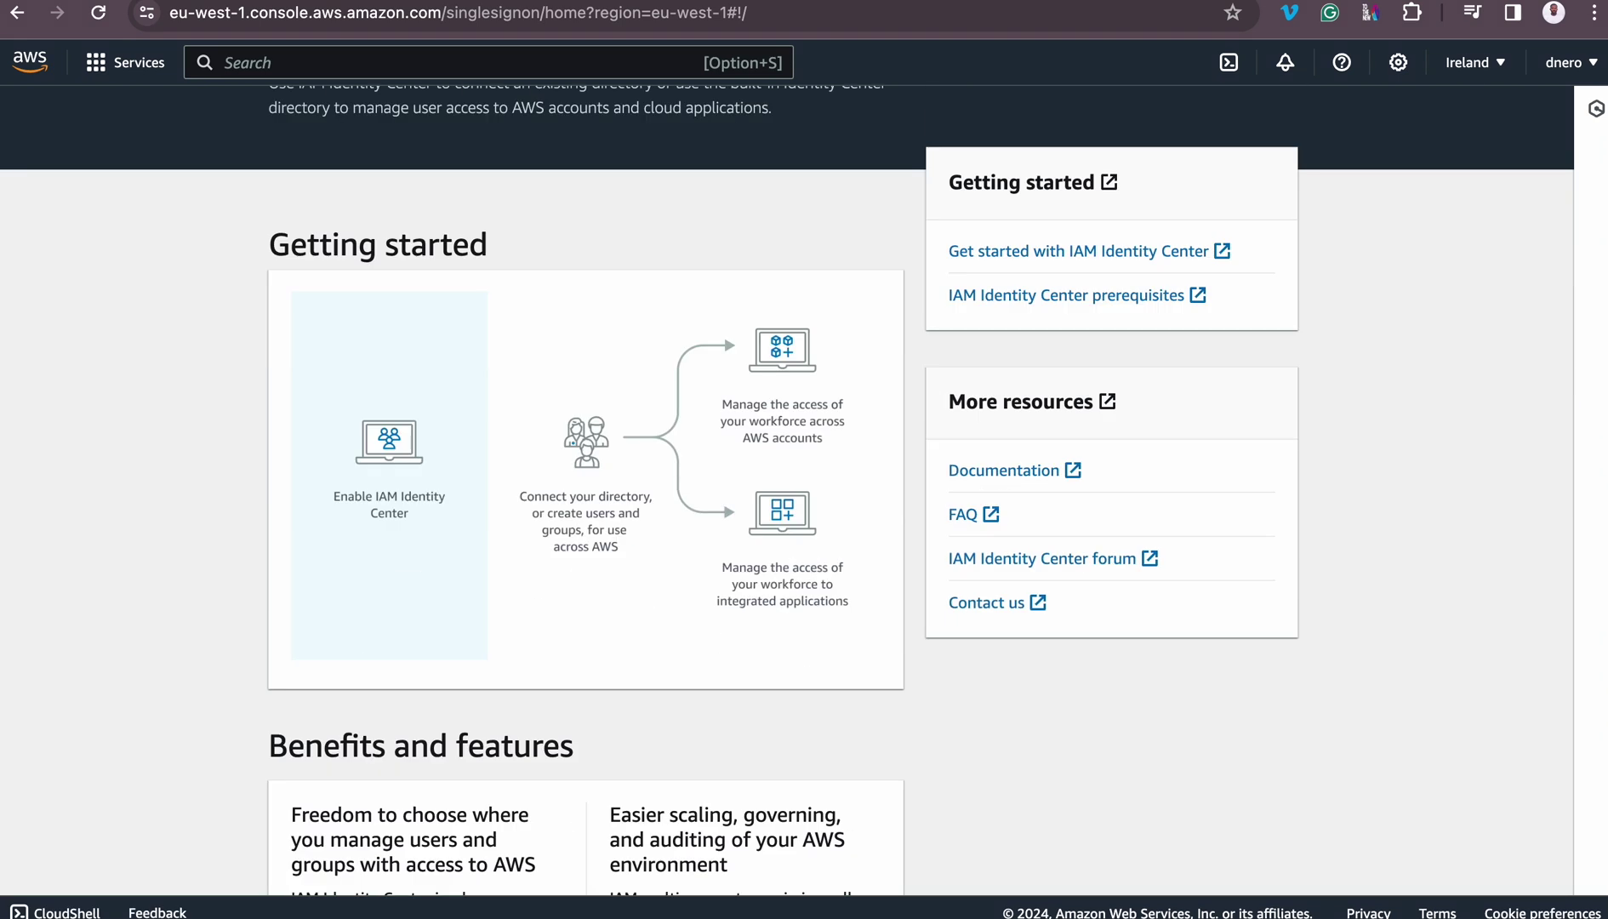
{"action": "scroll", "coordinate": [787, 490], "scroll_direction": "up", "scroll_amount": 6}
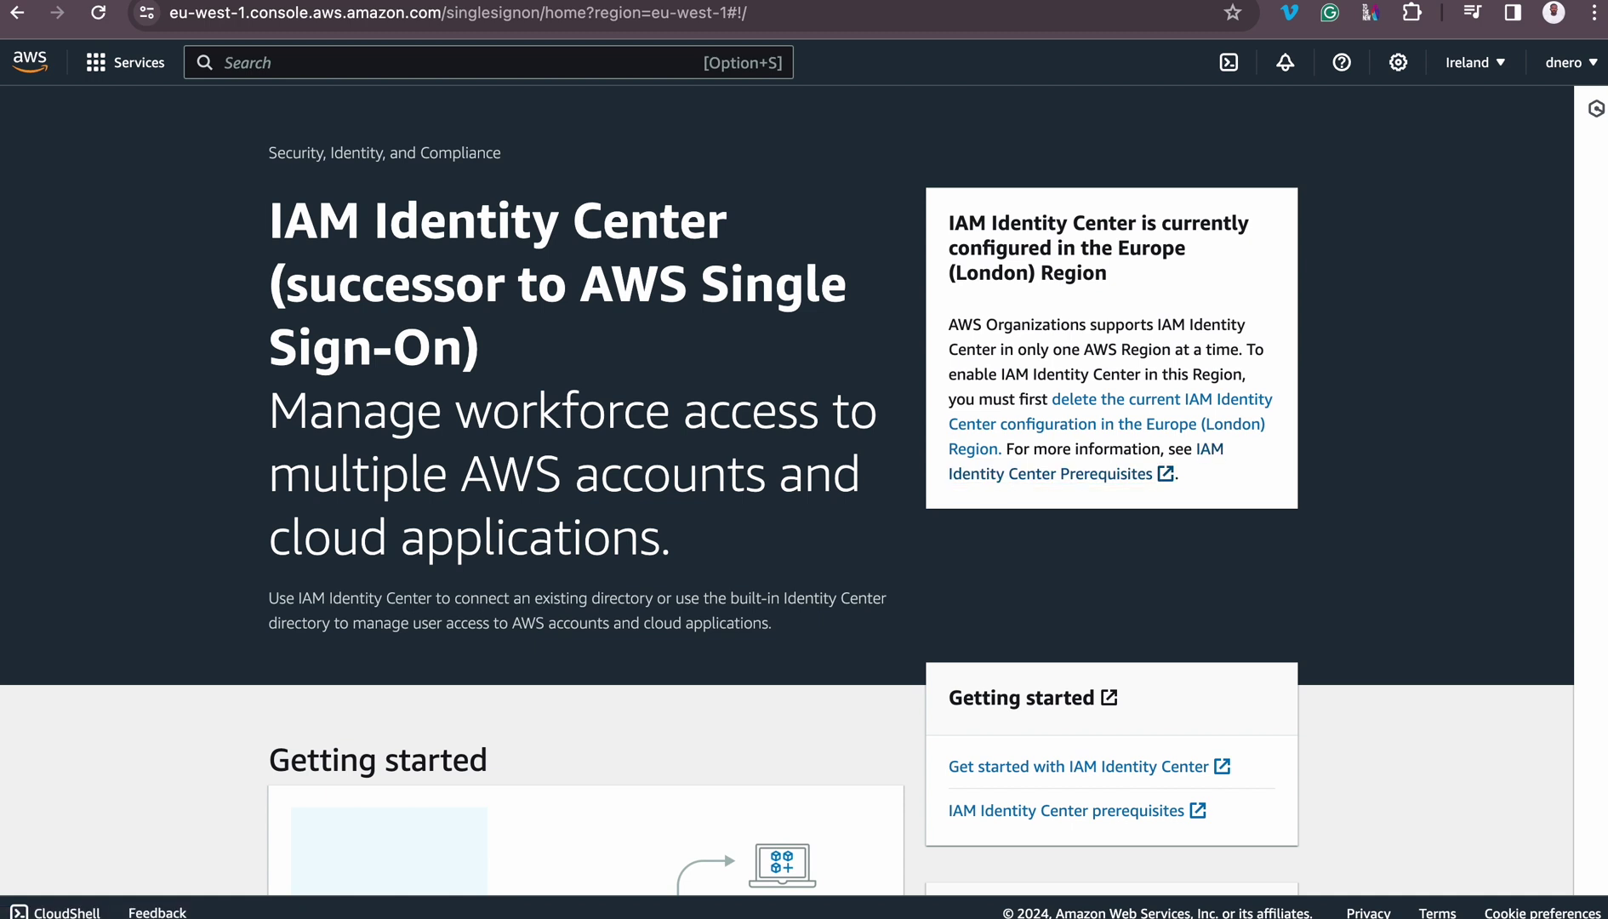
{"action": "scroll", "coordinate": [787, 494], "scroll_direction": "down", "scroll_amount": 3}
{"action": "scroll", "coordinate": [786, 494], "scroll_direction": "down", "scroll_amount": 4}
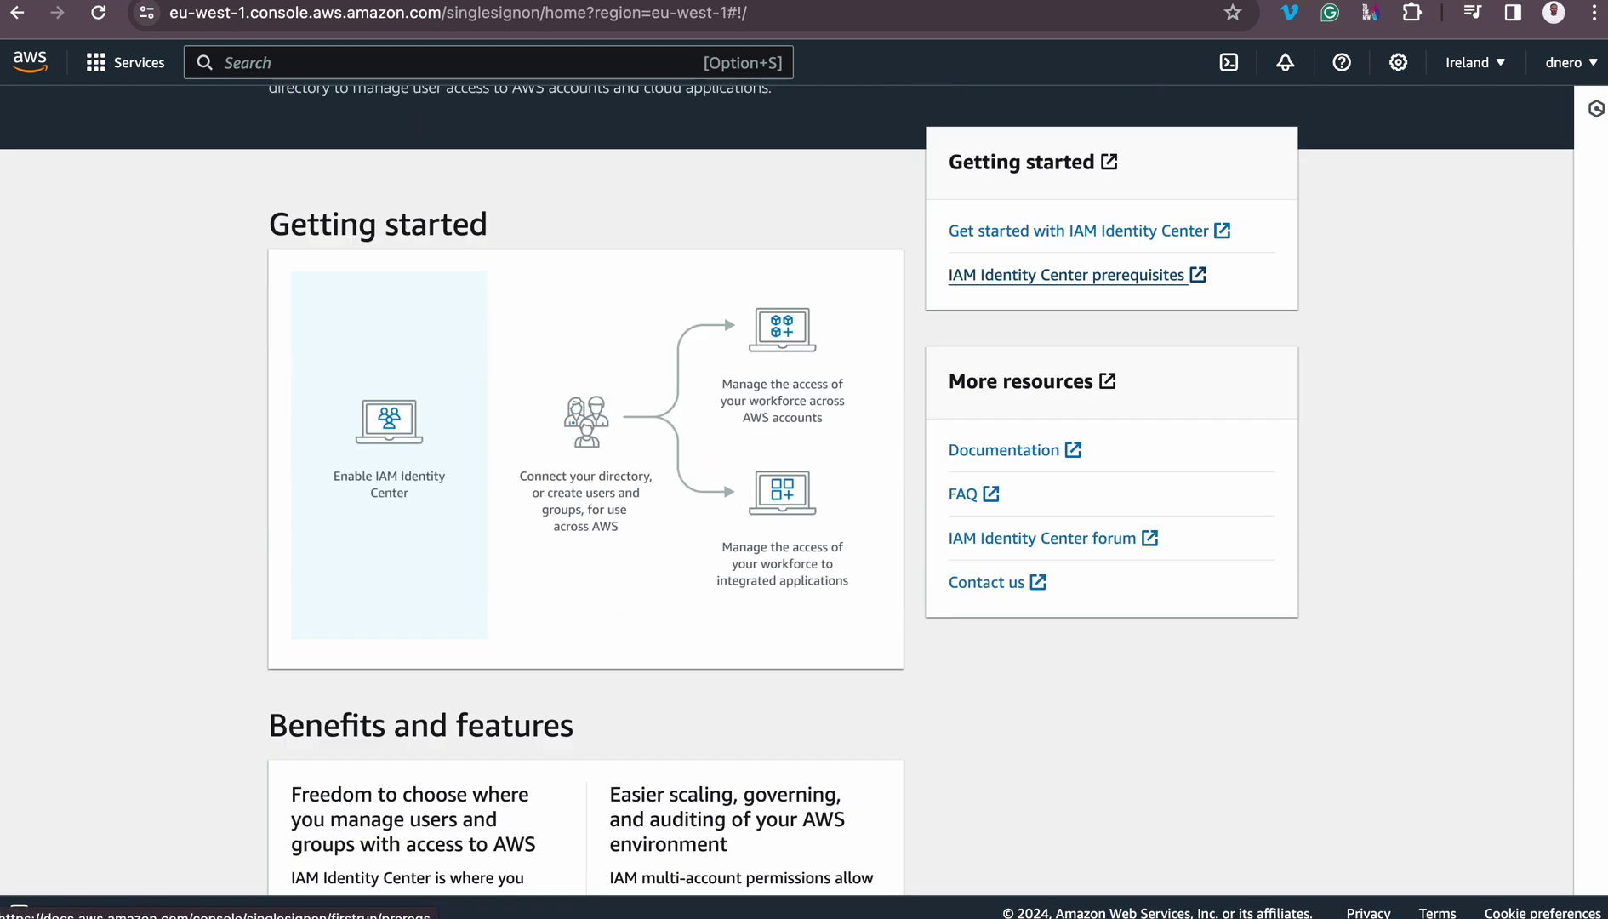
{"action": "scroll", "coordinate": [787, 493], "scroll_direction": "down", "scroll_amount": 5}
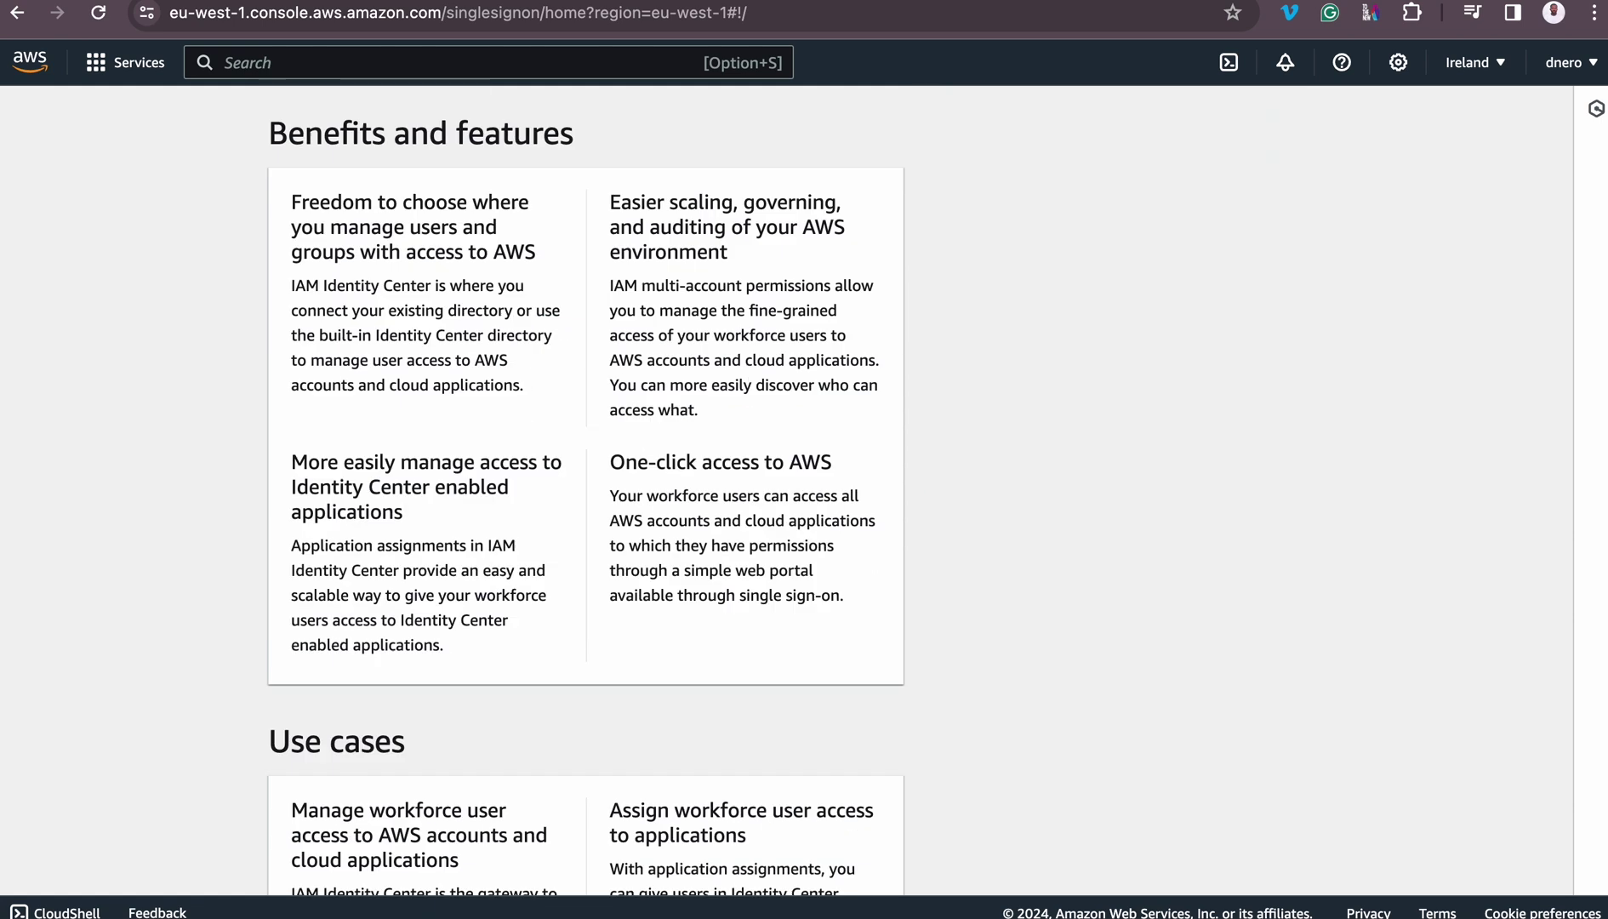
{"action": "scroll", "coordinate": [585, 491], "scroll_direction": "down", "scroll_amount": 5}
{"action": "scroll", "coordinate": [585, 491], "scroll_direction": "up", "scroll_amount": 1}
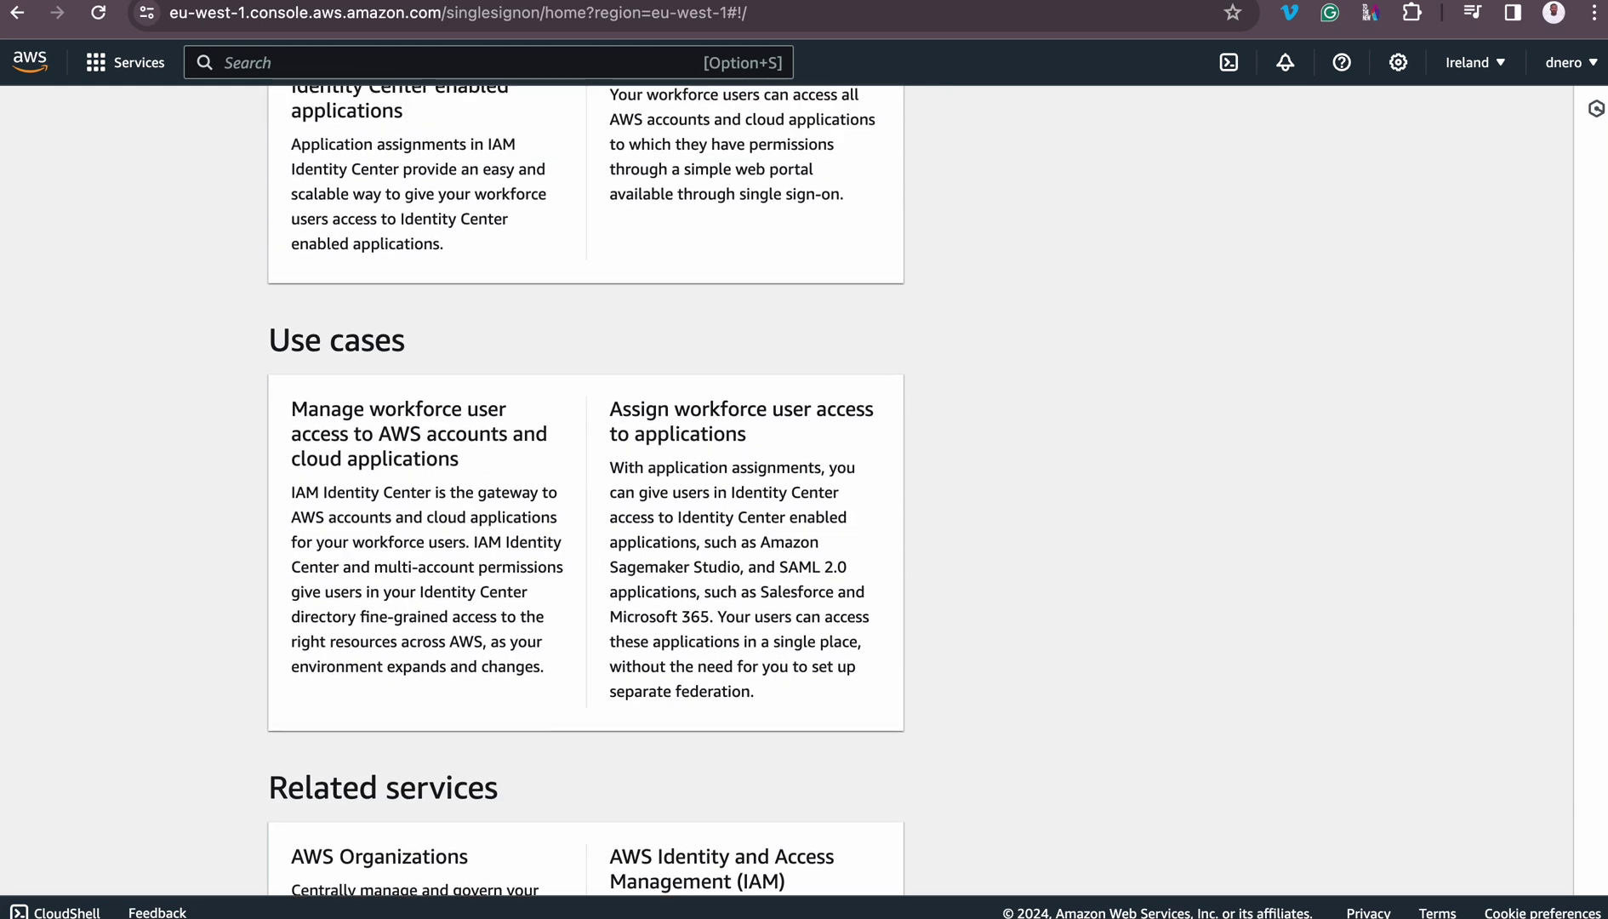
{"action": "scroll", "coordinate": [585, 491], "scroll_direction": "down", "scroll_amount": 2}
{"action": "scroll", "coordinate": [787, 491], "scroll_direction": "up", "scroll_amount": 20}
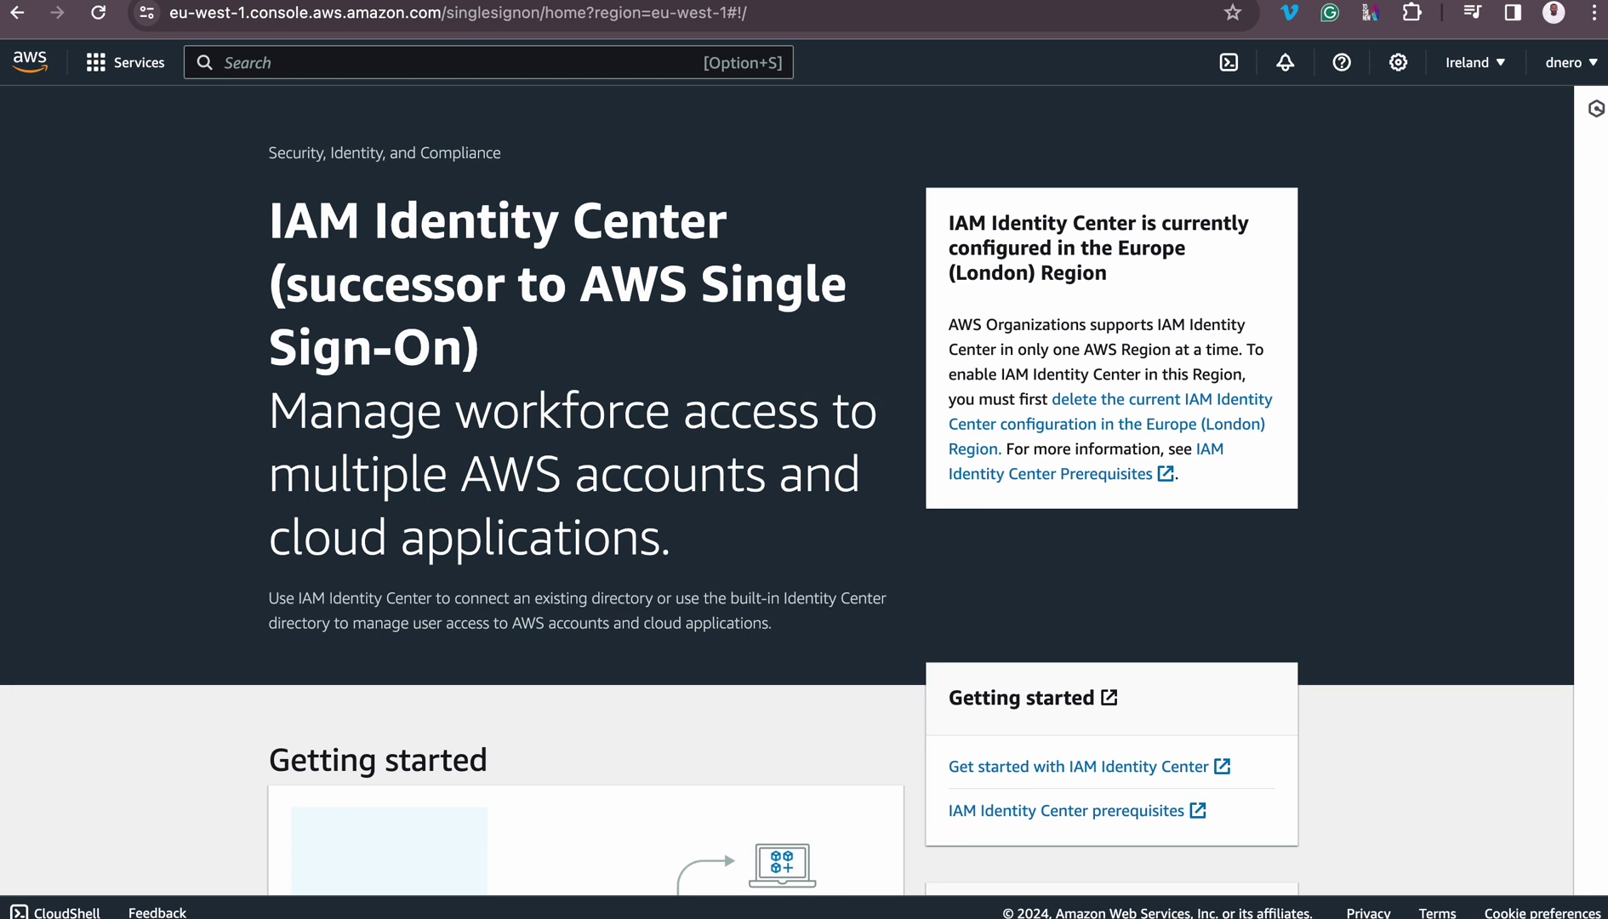
{"action": "scroll", "coordinate": [787, 493], "scroll_direction": "down", "scroll_amount": 2}
{"action": "scroll", "coordinate": [787, 491], "scroll_direction": "down", "scroll_amount": 7}
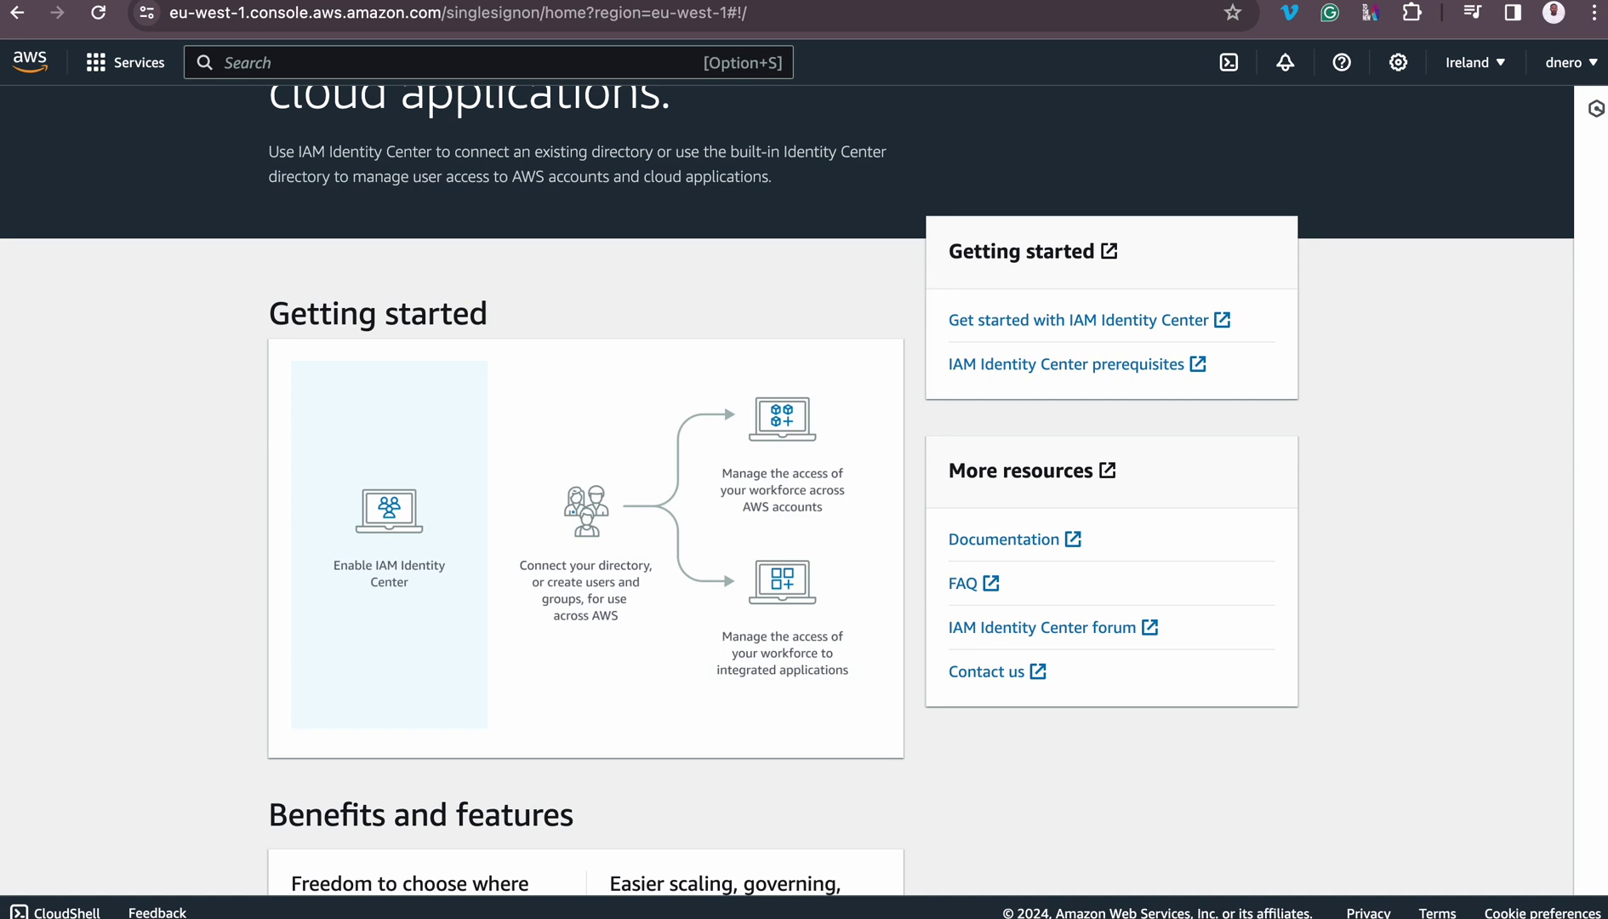
{"action": "scroll", "coordinate": [787, 491], "scroll_direction": "down", "scroll_amount": 20}
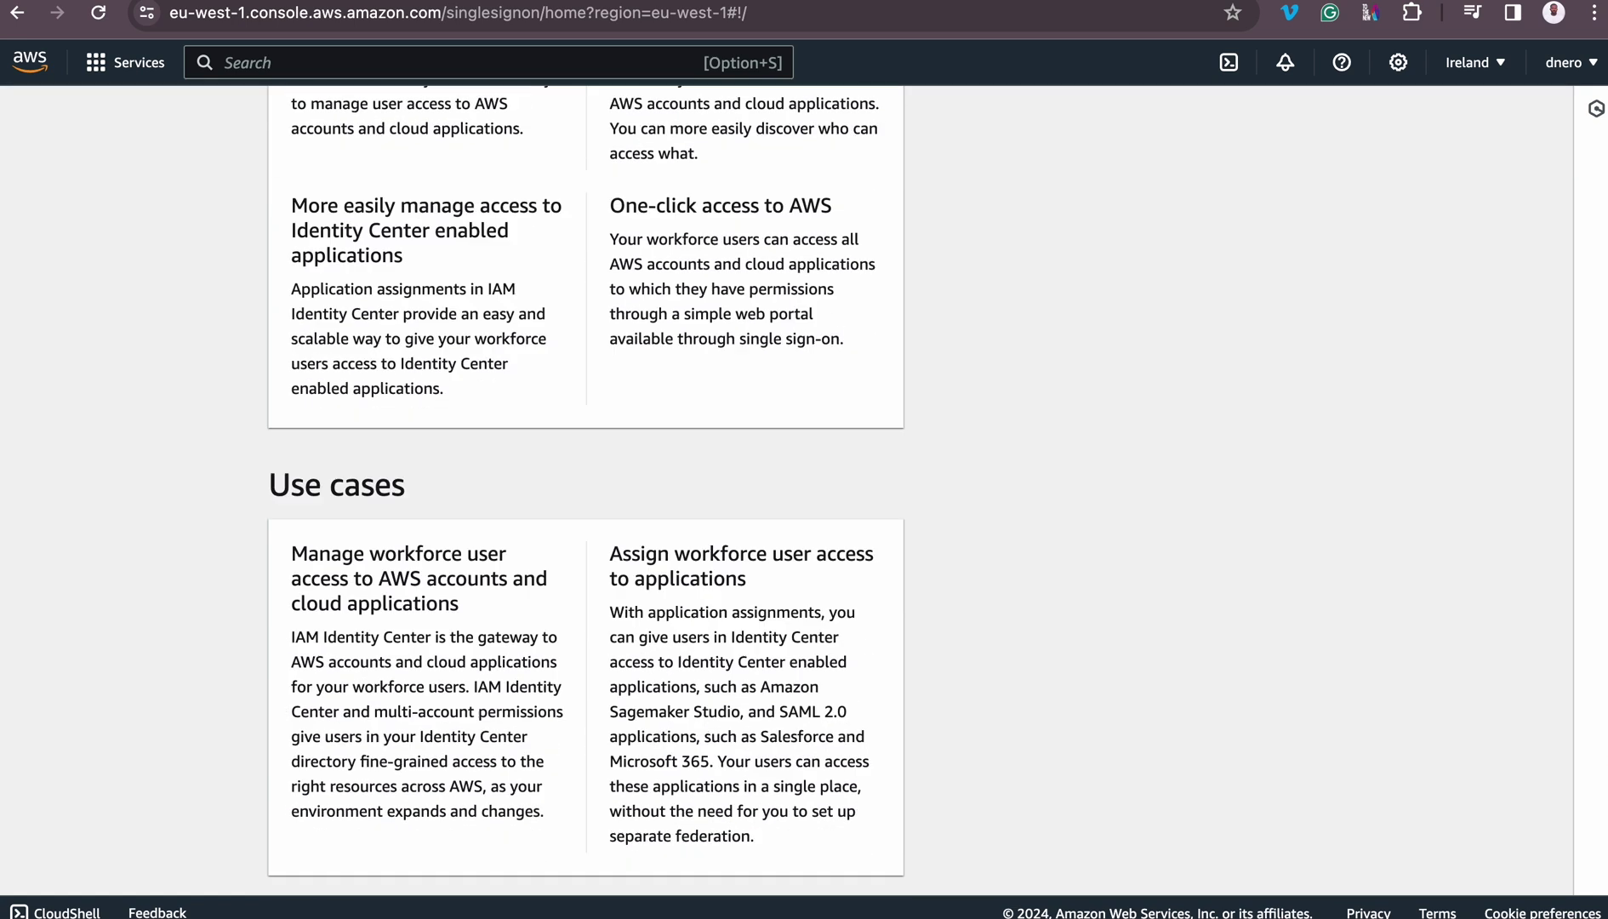
{"action": "scroll", "coordinate": [585, 491], "scroll_direction": "up", "scroll_amount": 11}
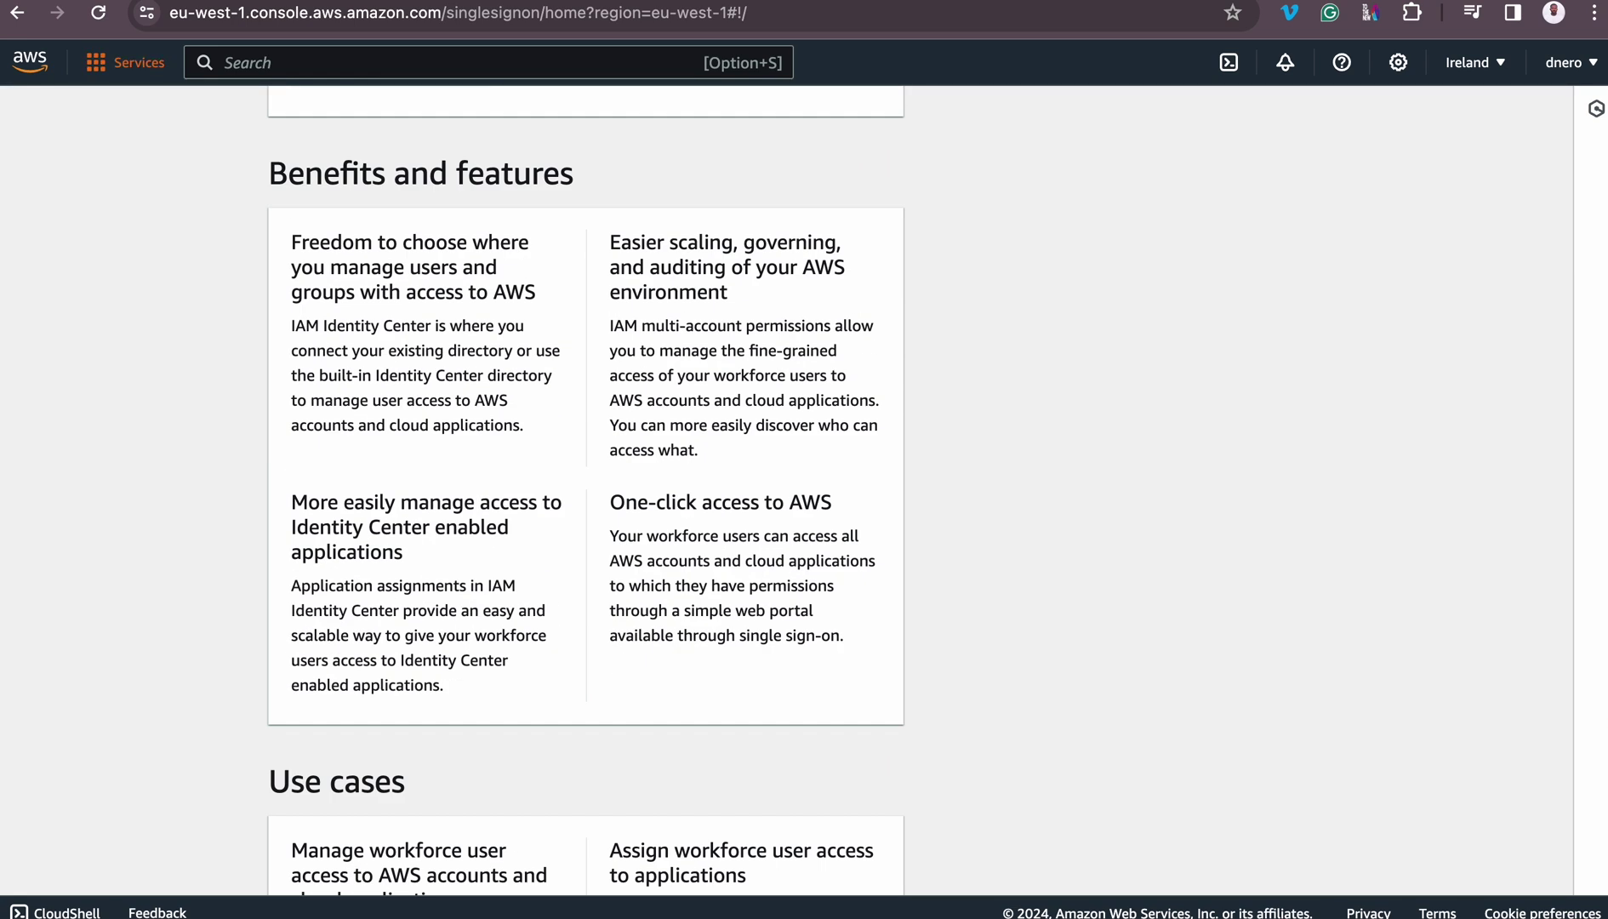
{"action": "scroll", "coordinate": [787, 491], "scroll_direction": "up", "scroll_amount": 20}
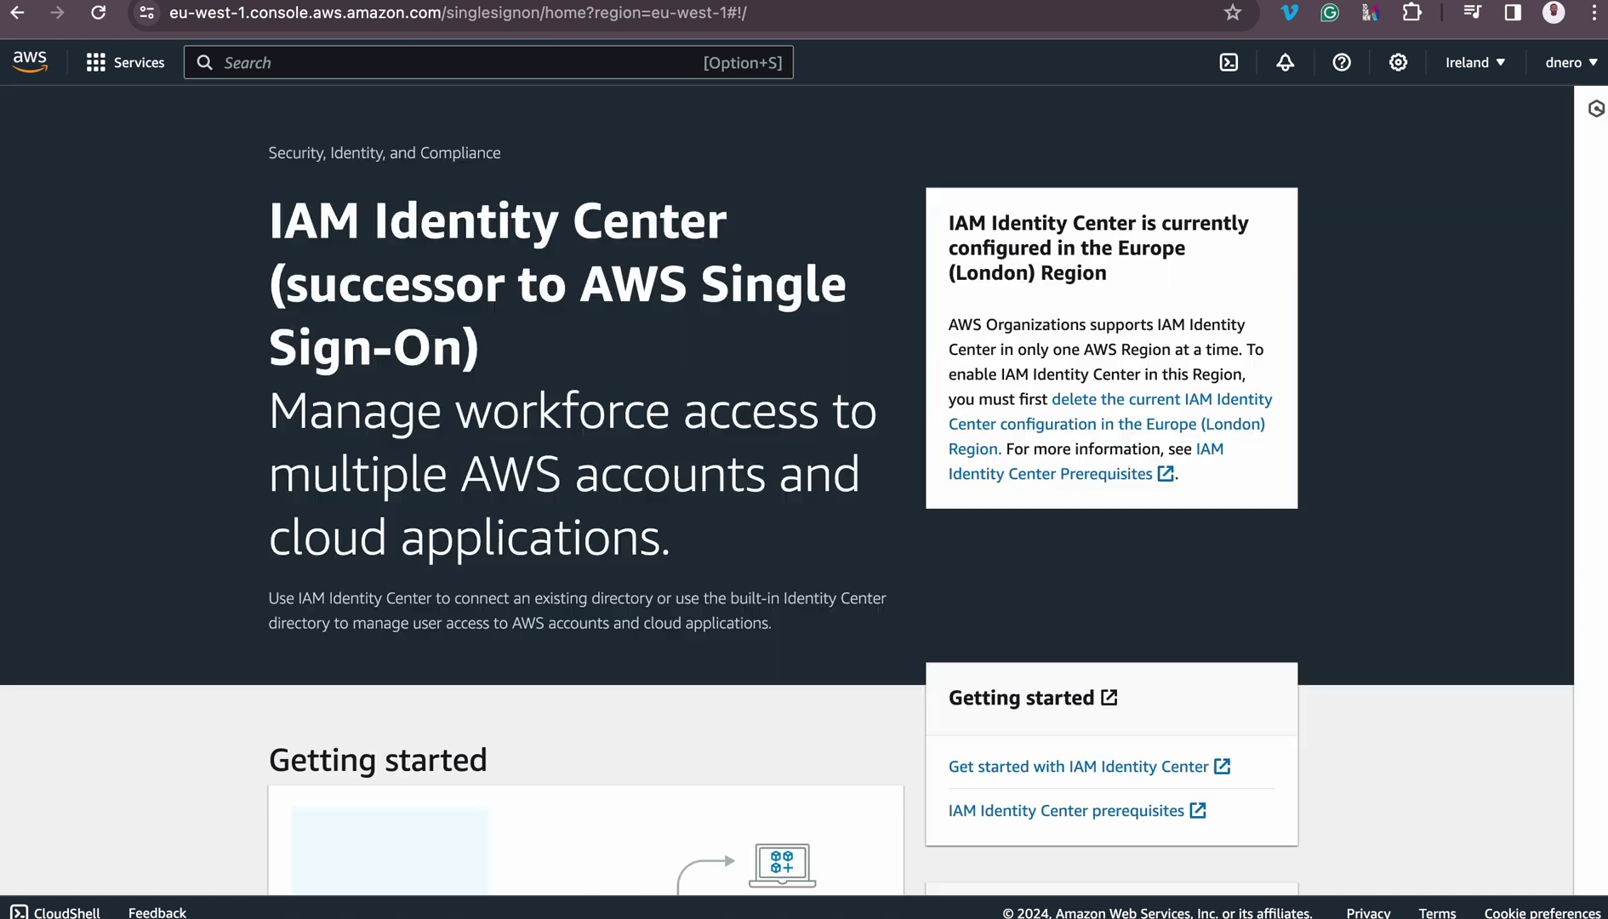
{"action": "scroll", "coordinate": [787, 490], "scroll_direction": "down", "scroll_amount": 6}
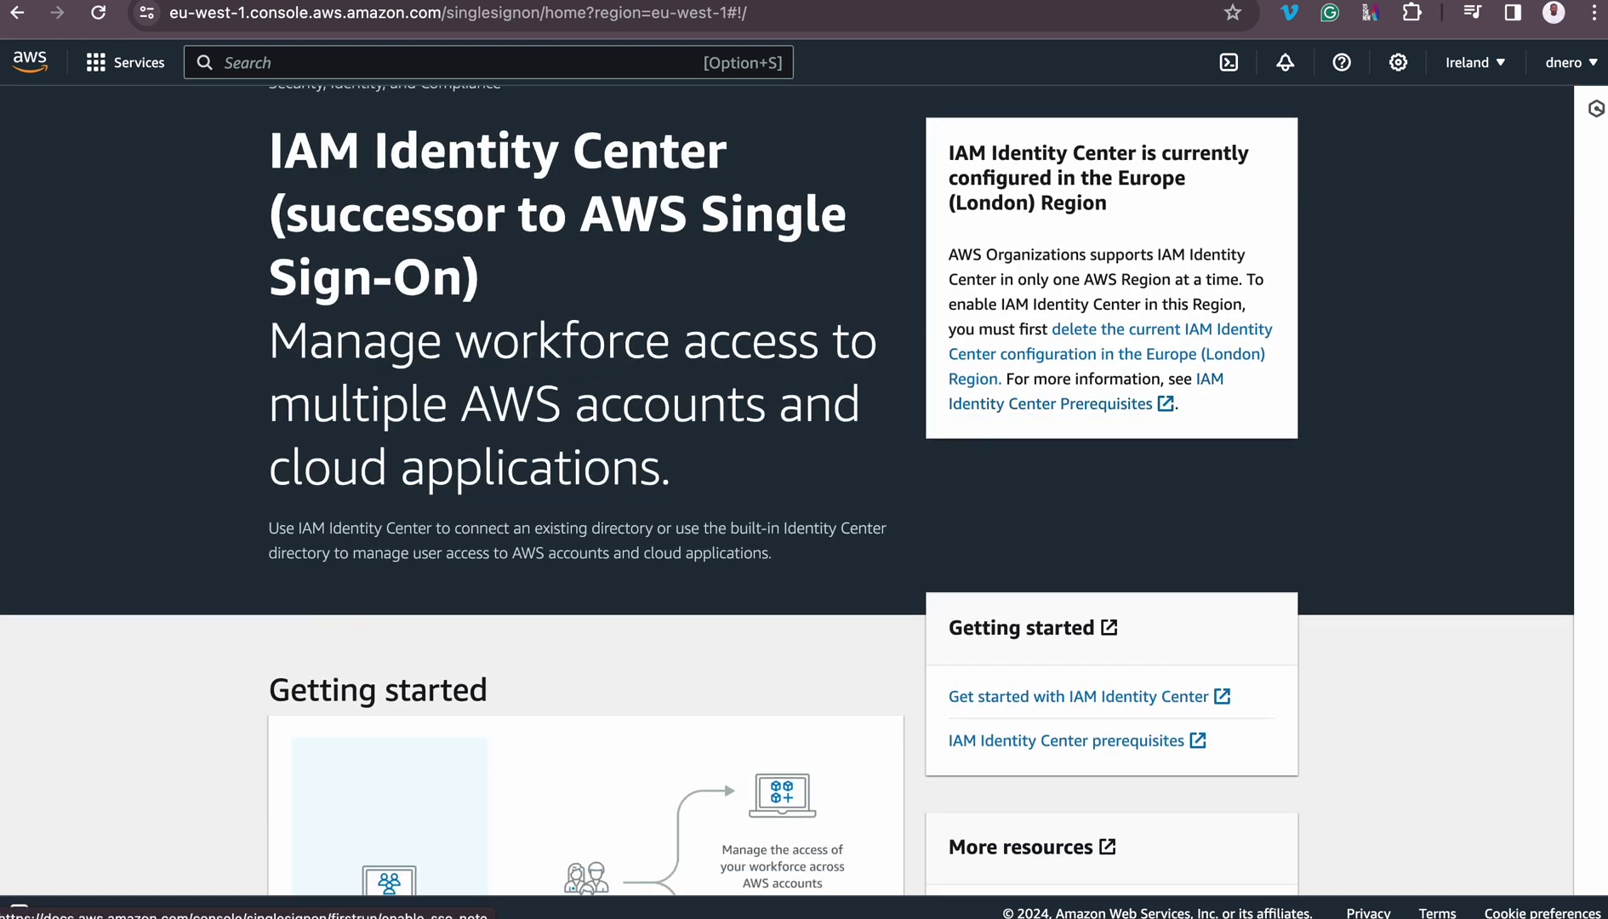
{"action": "scroll", "coordinate": [786, 490], "scroll_direction": "down", "scroll_amount": 5}
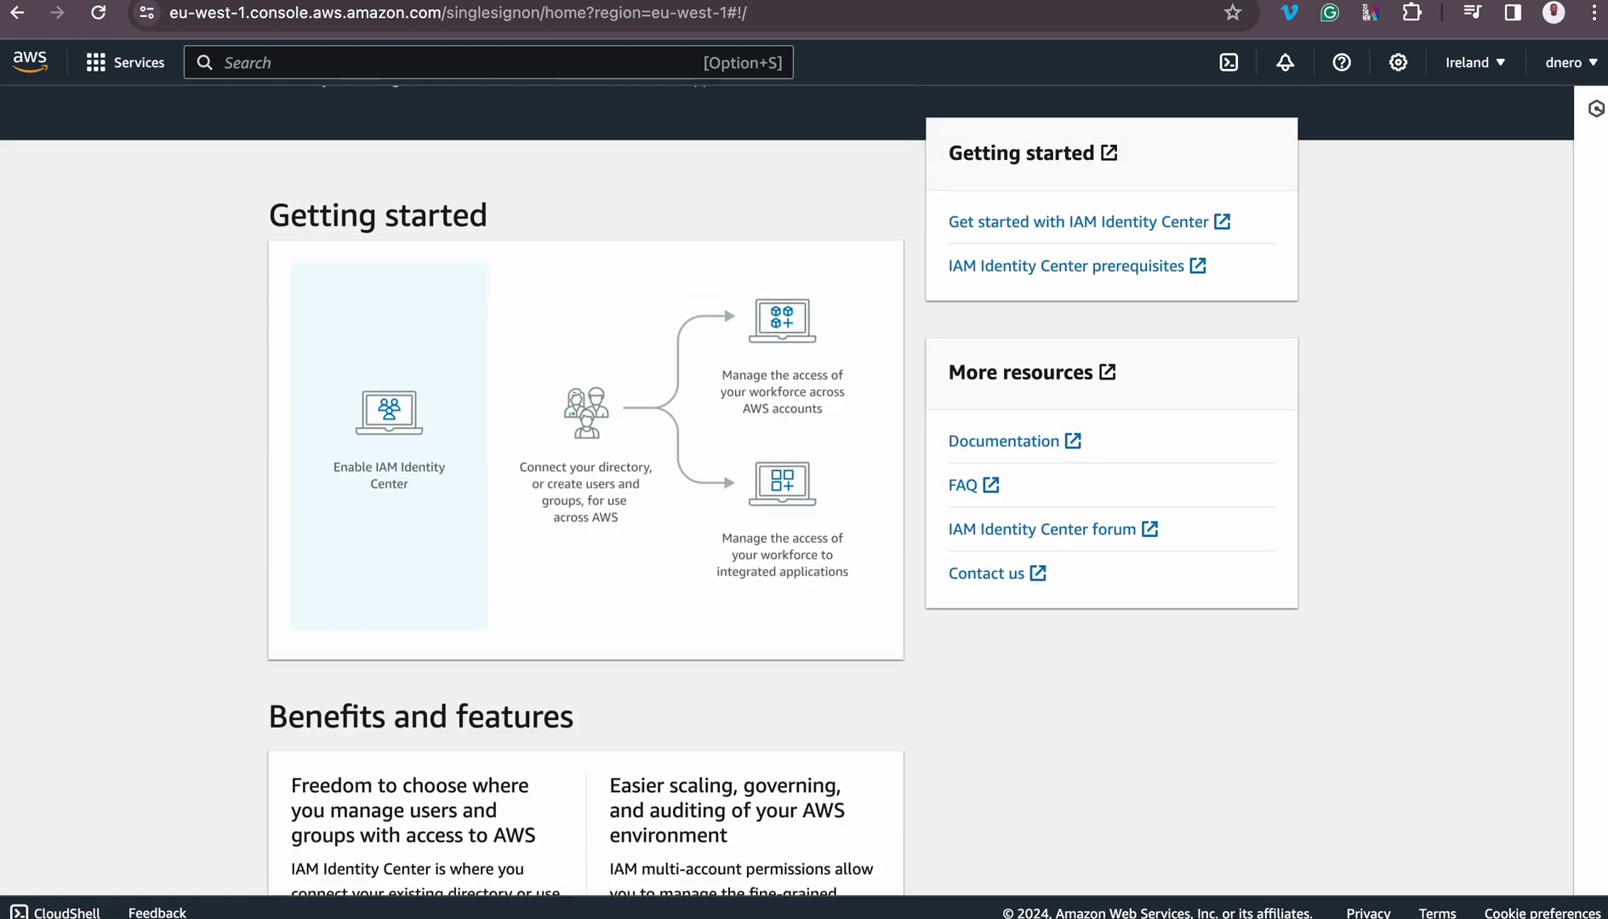
{"action": "scroll", "coordinate": [787, 491], "scroll_direction": "up", "scroll_amount": 11}
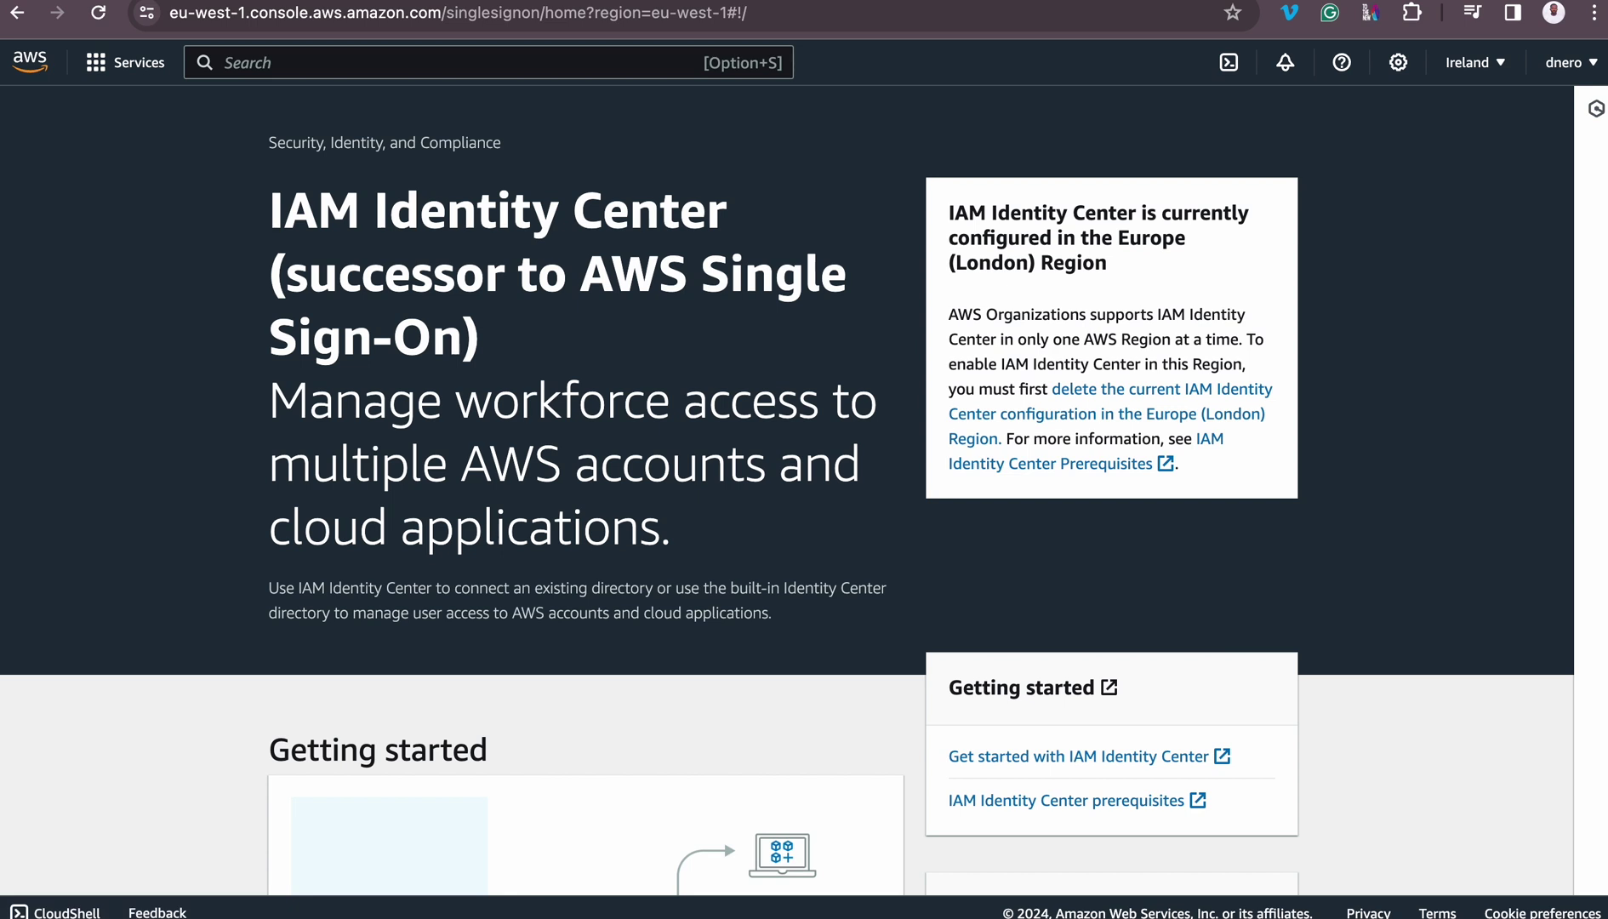
Step: Point out the AWS Organizations region notice, then open the Ireland region selector list
{"action": "left_click_drag", "start_coordinate": [384, 274], "coordinate": [462, 336]}
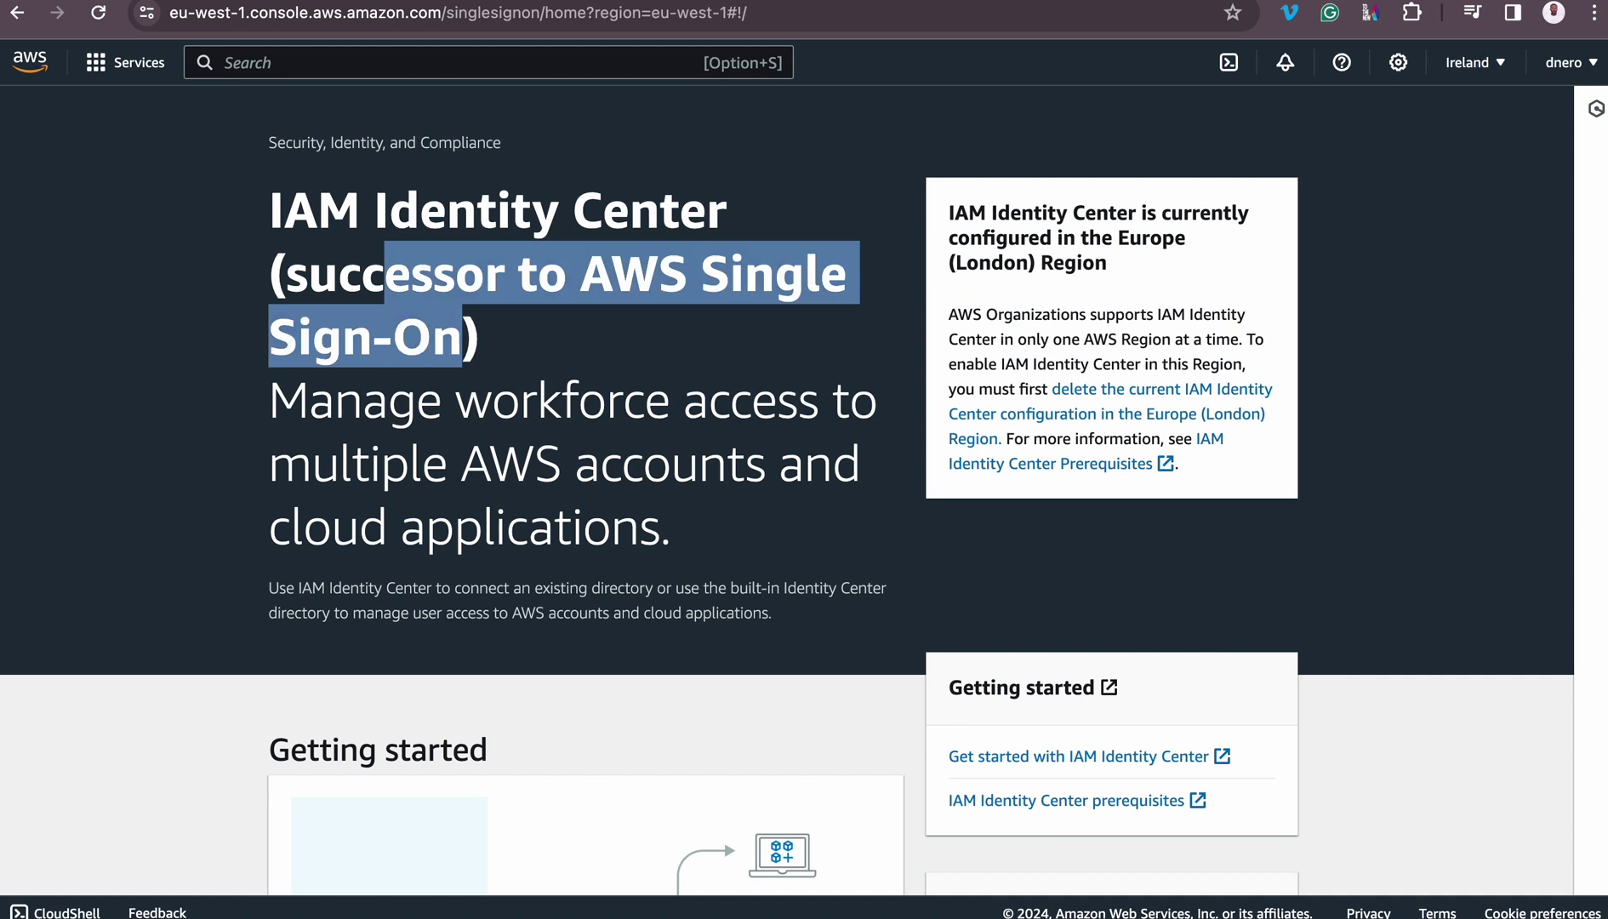
{"action": "left_click_drag", "start_coordinate": [997, 213], "coordinate": [1057, 213]}
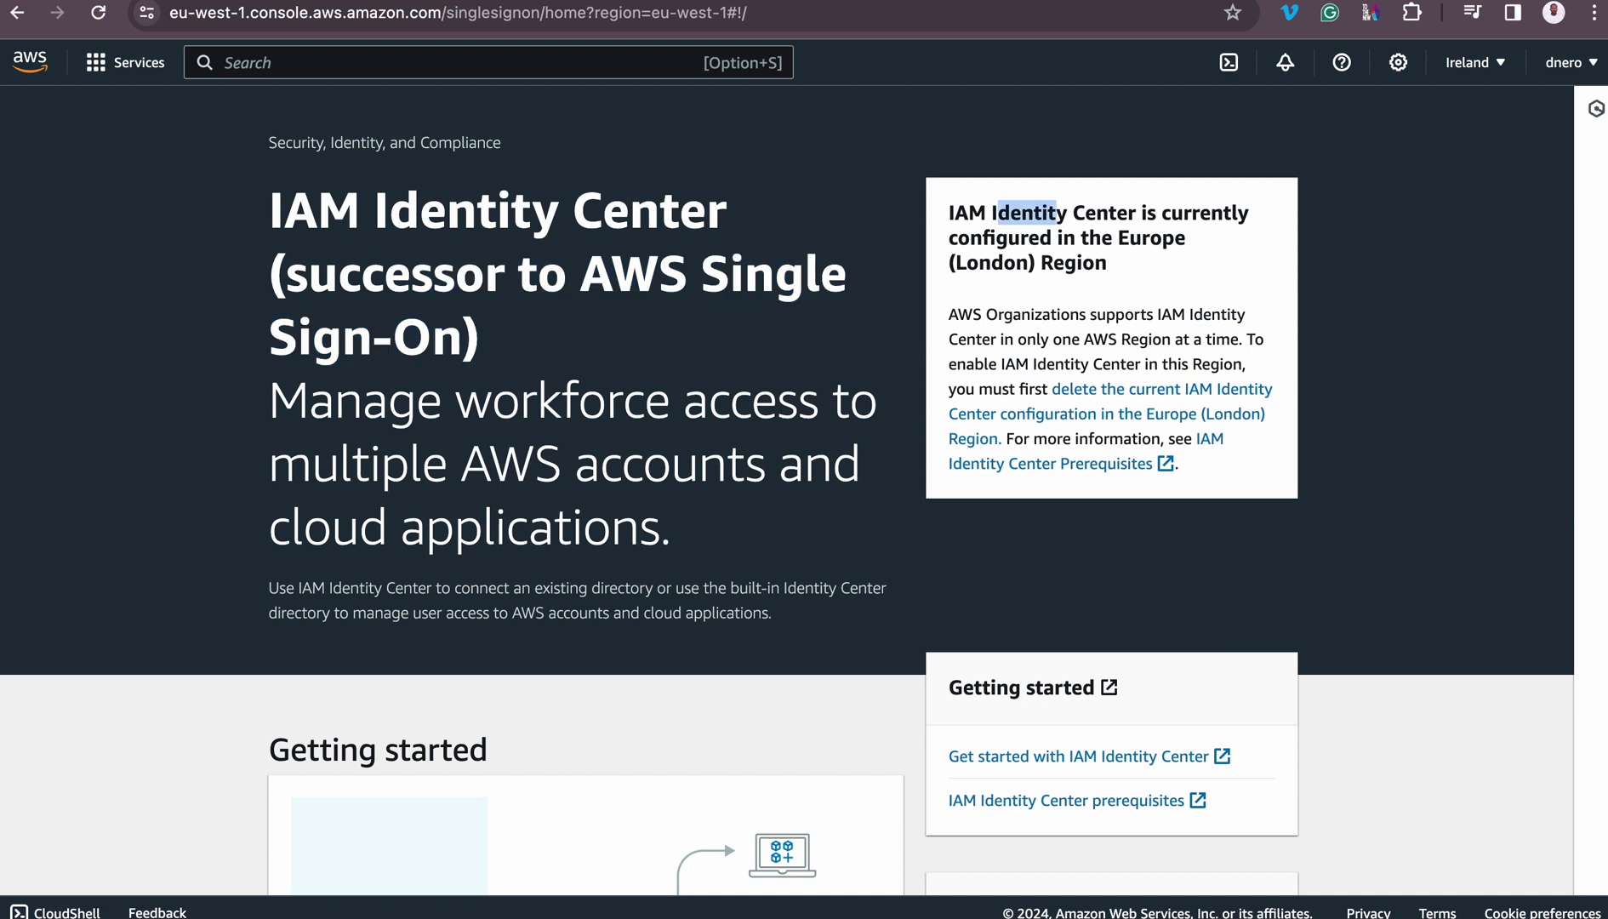
{"action": "left_click_drag", "start_coordinate": [972, 314], "coordinate": [1106, 314]}
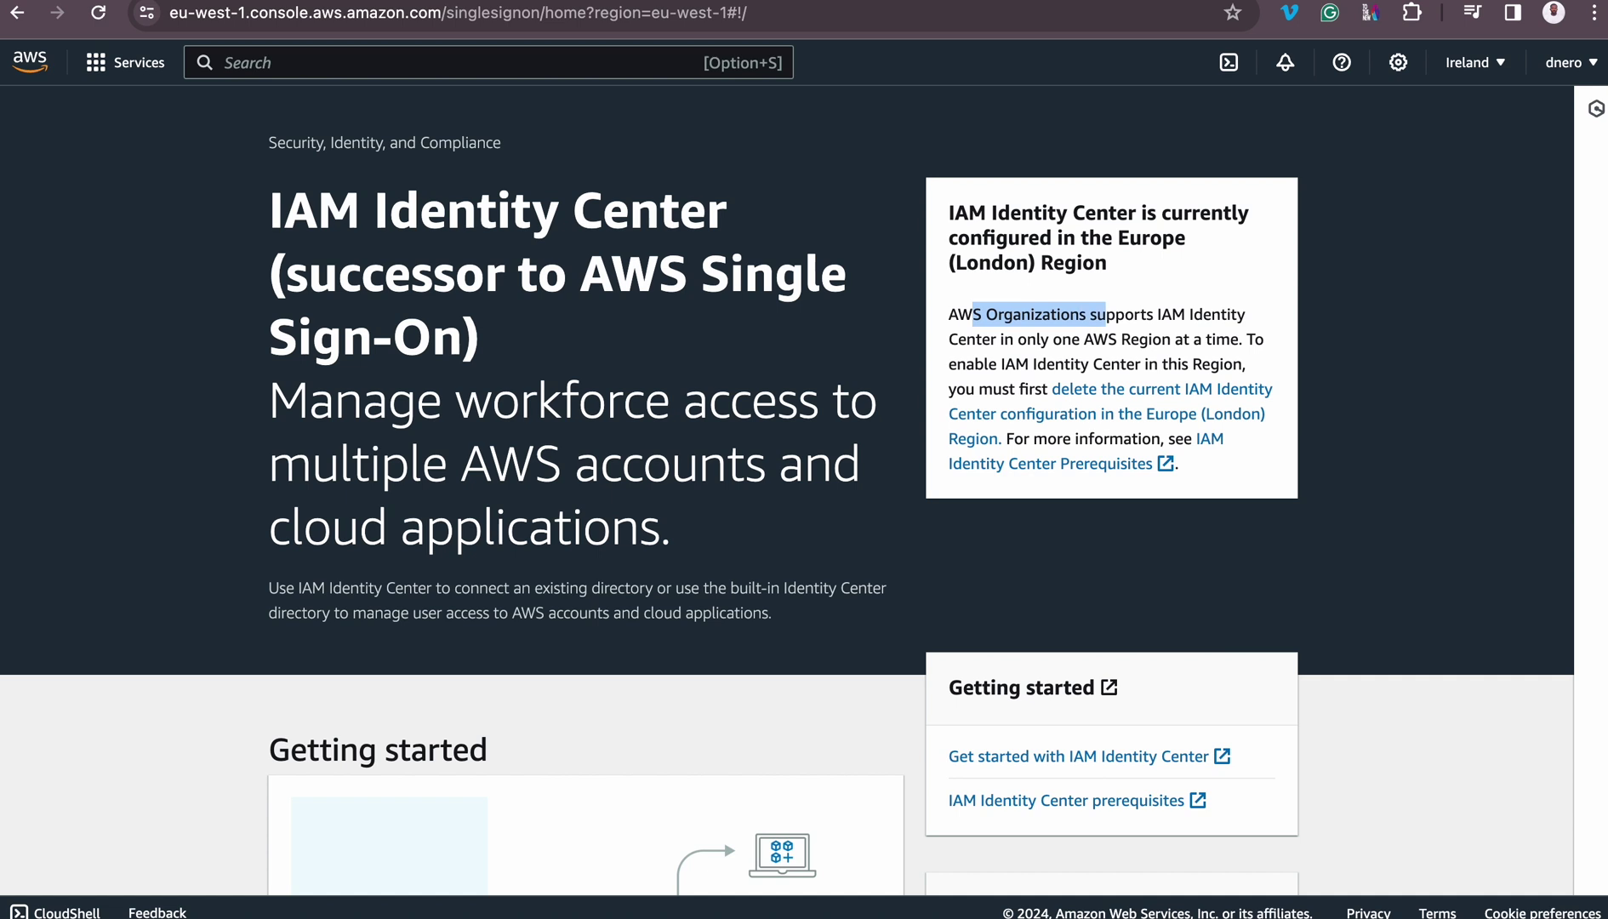
{"action": "left_click_drag", "start_coordinate": [1029, 364], "coordinate": [1127, 364]}
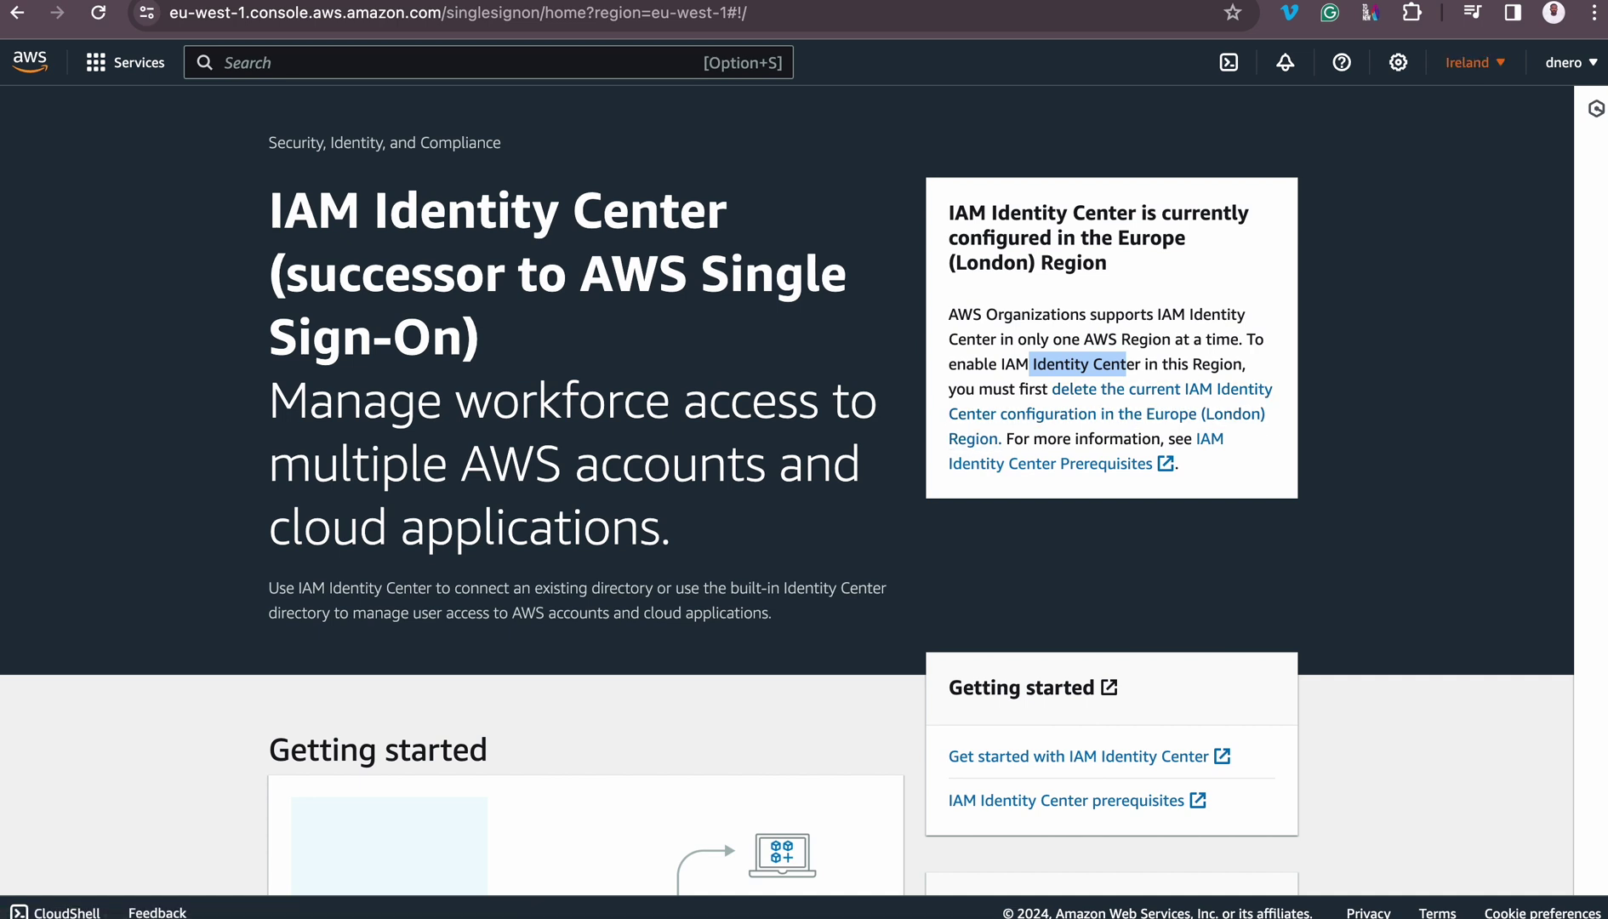
{"action": "left_click", "coordinate": [1474, 62]}
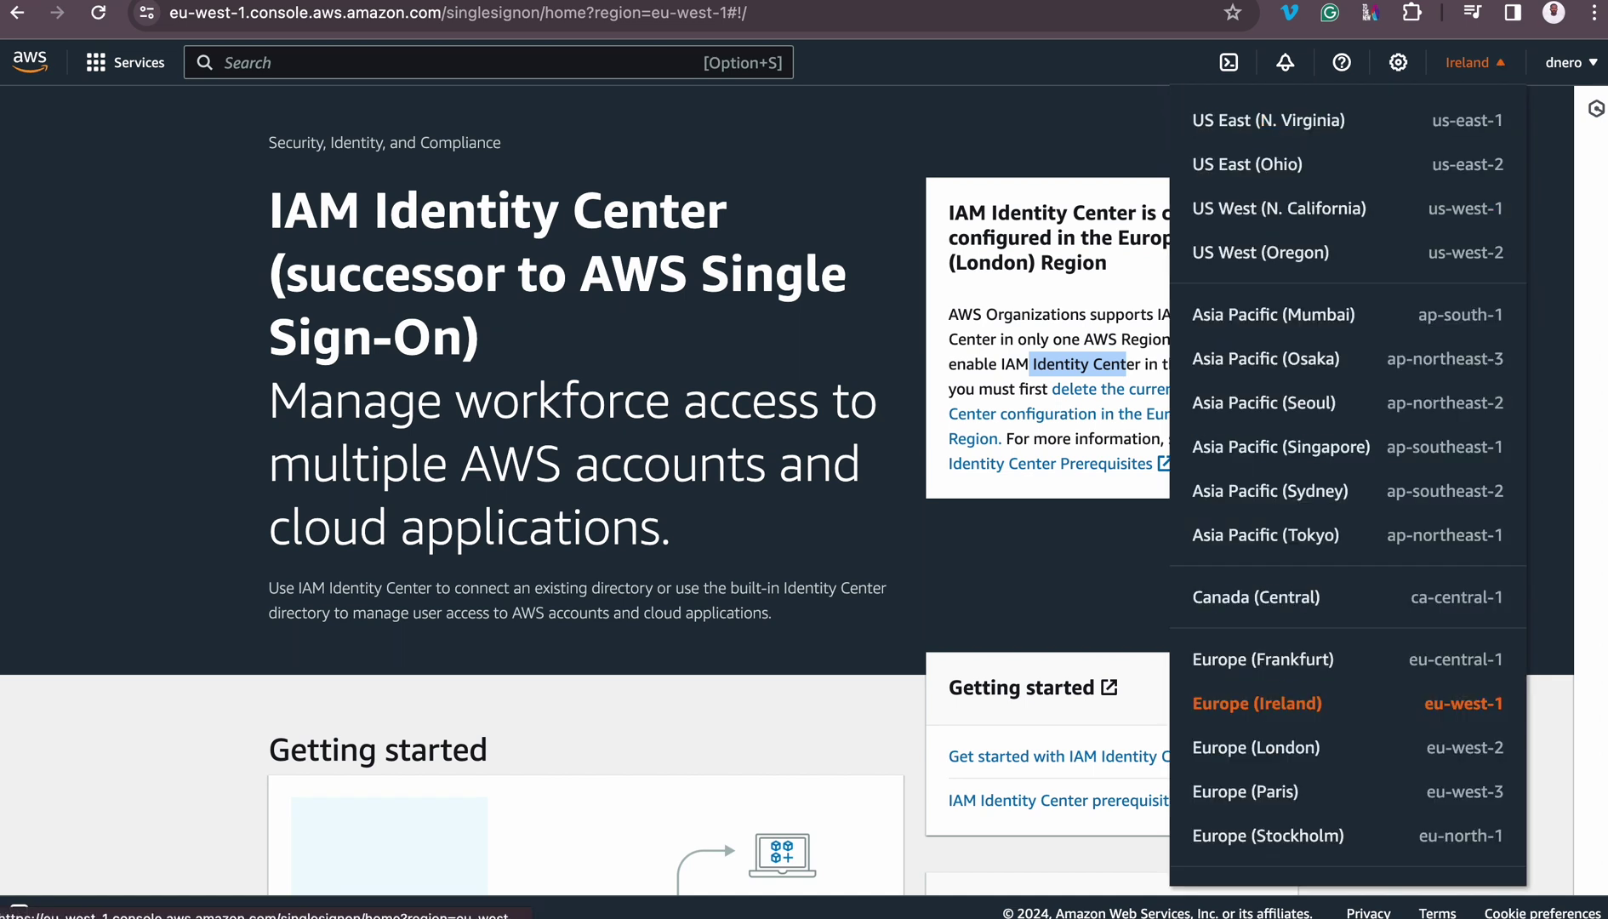
Step: Switch to Europe (London), reopen IAM Identity Center via an 'sso' search, then return to Lucidspark
{"action": "left_click", "coordinate": [1255, 747]}
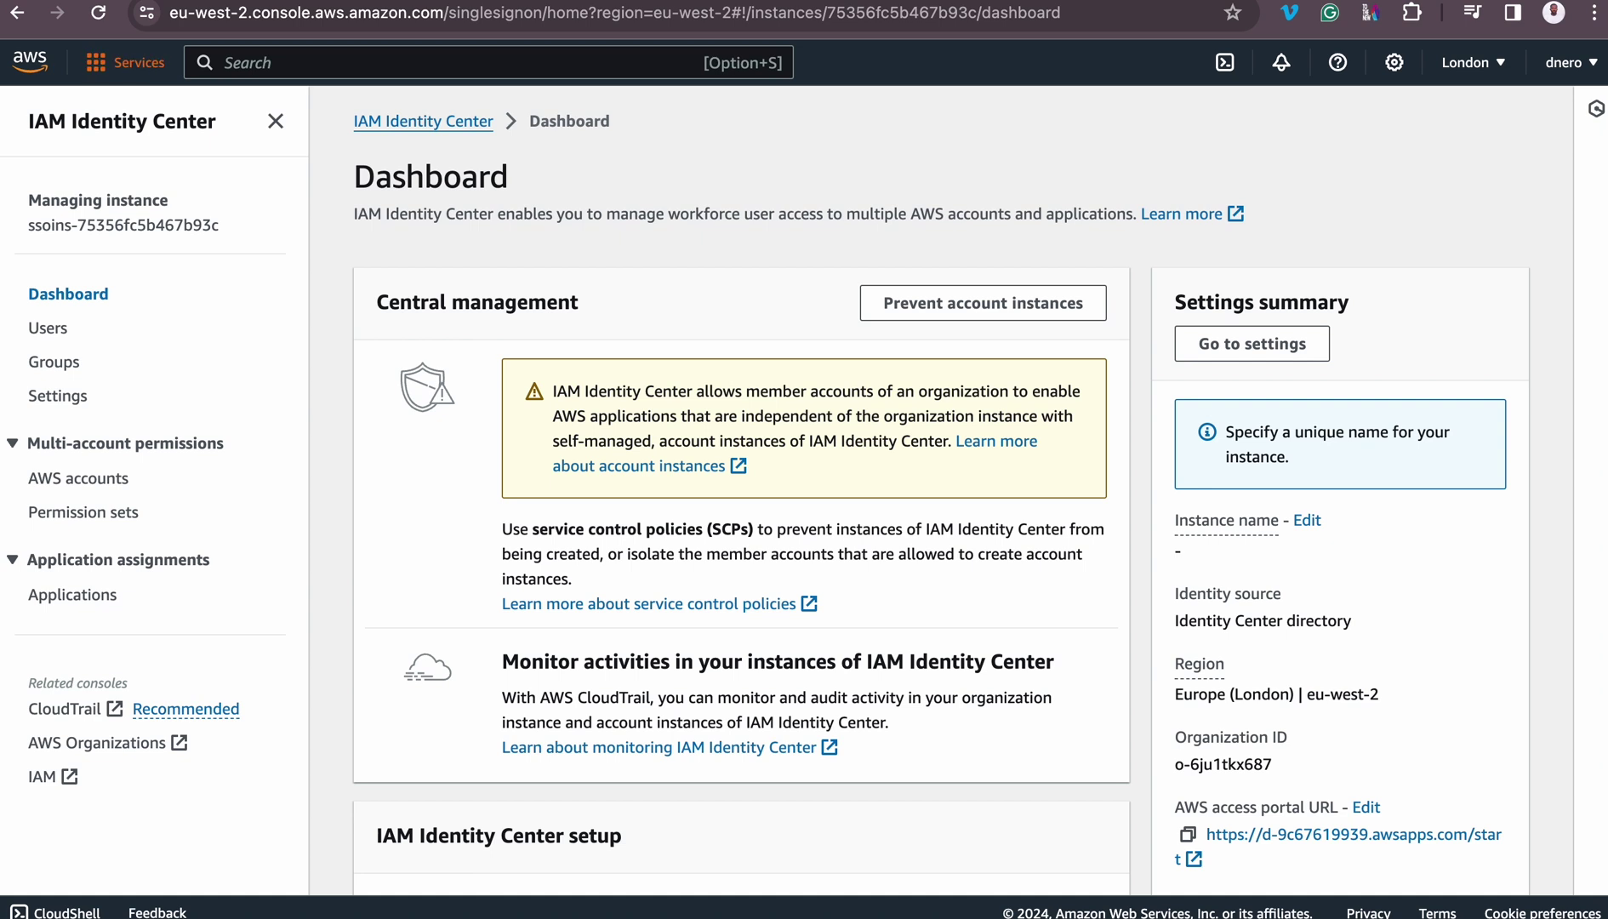
{"action": "left_click", "coordinate": [29, 62]}
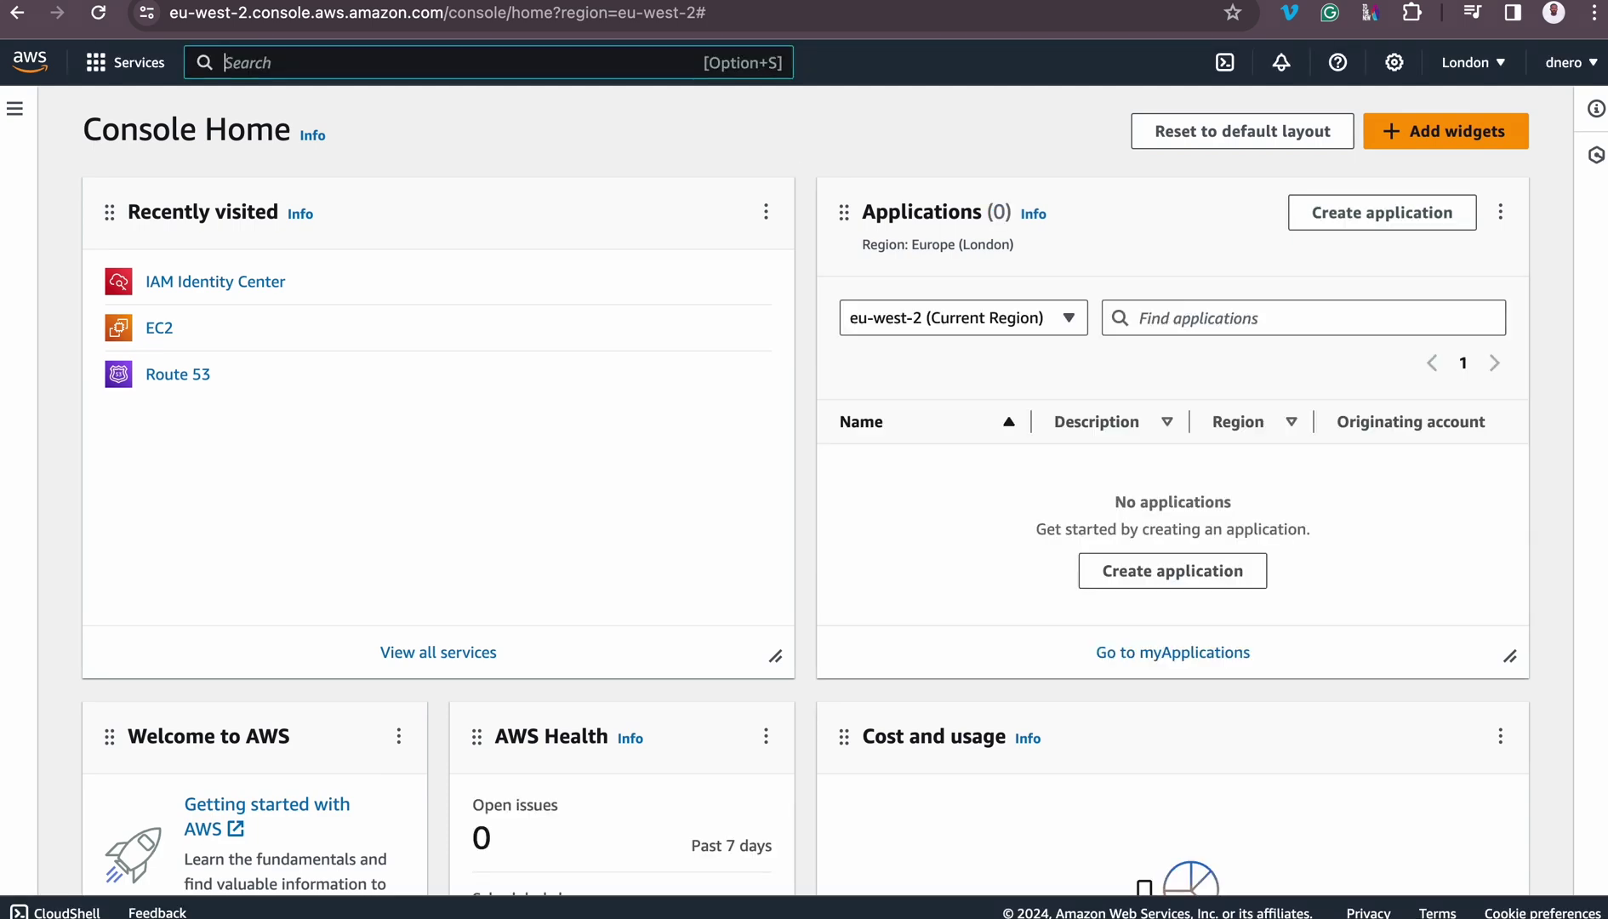
{"action": "key", "text": "alt+s"}
{"action": "type", "text": "sso"}
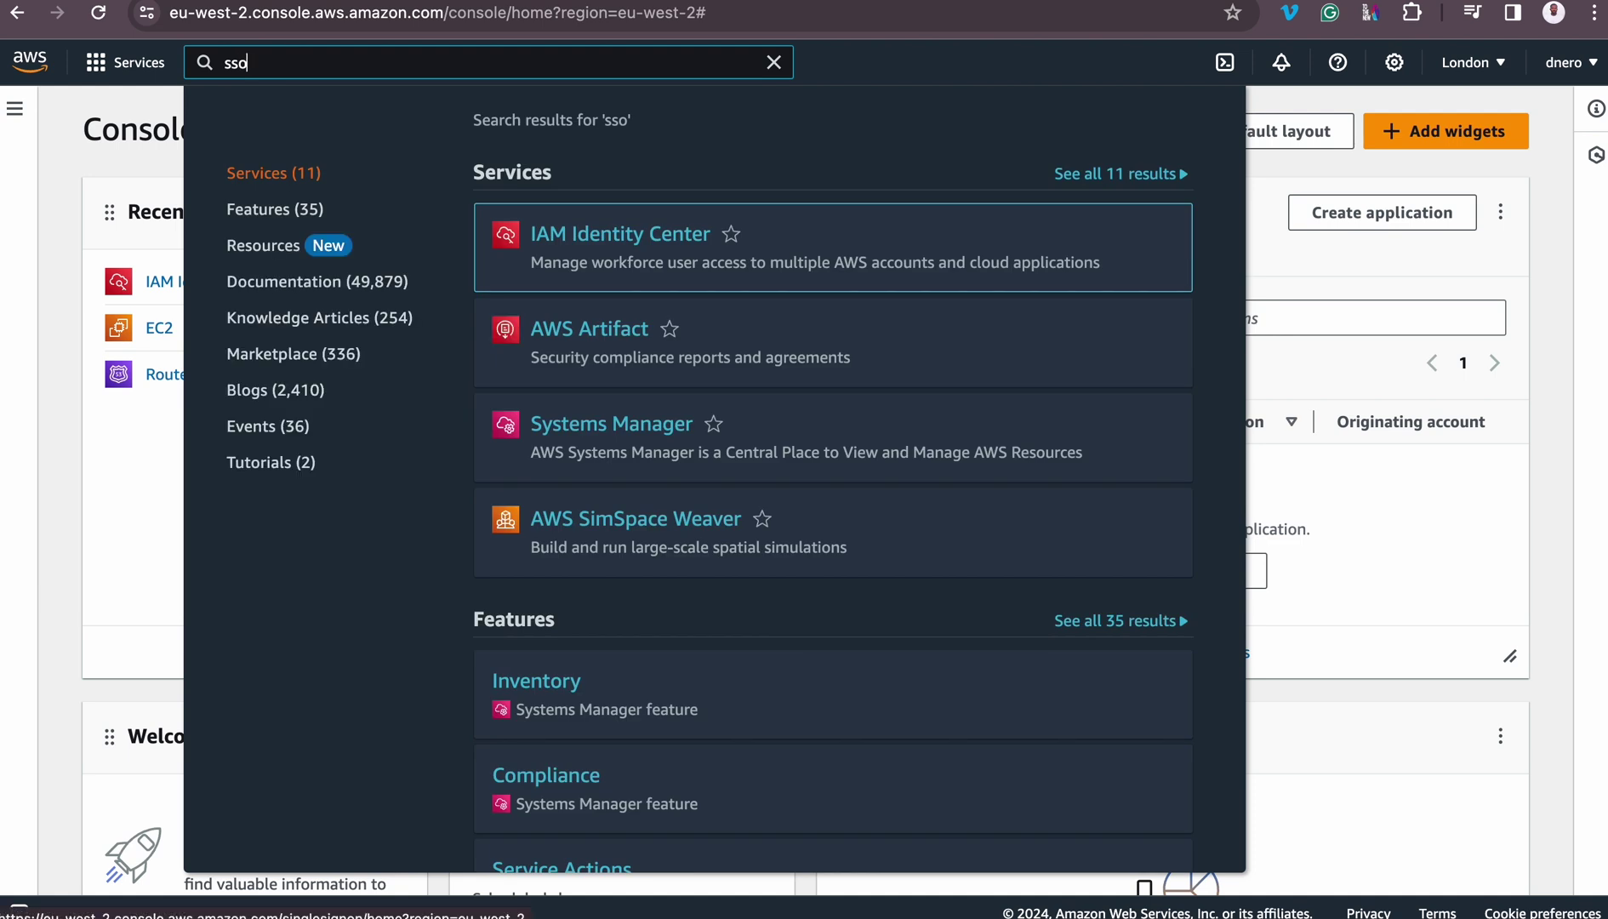
{"action": "left_click", "coordinate": [619, 234]}
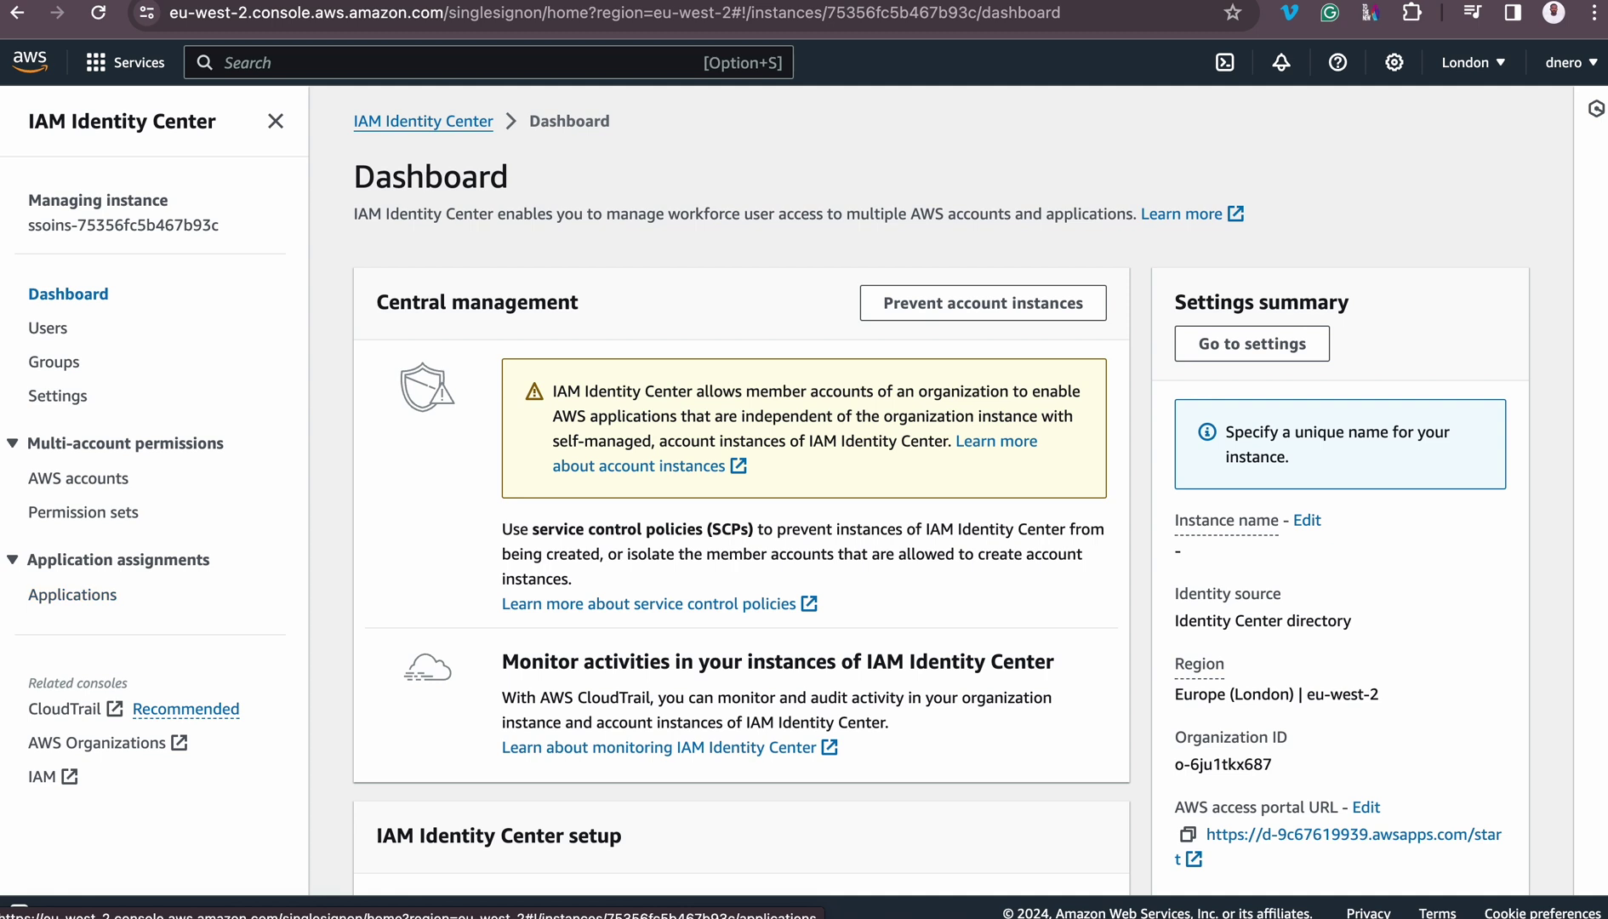
{"action": "key", "text": "ctrl+Tab"}
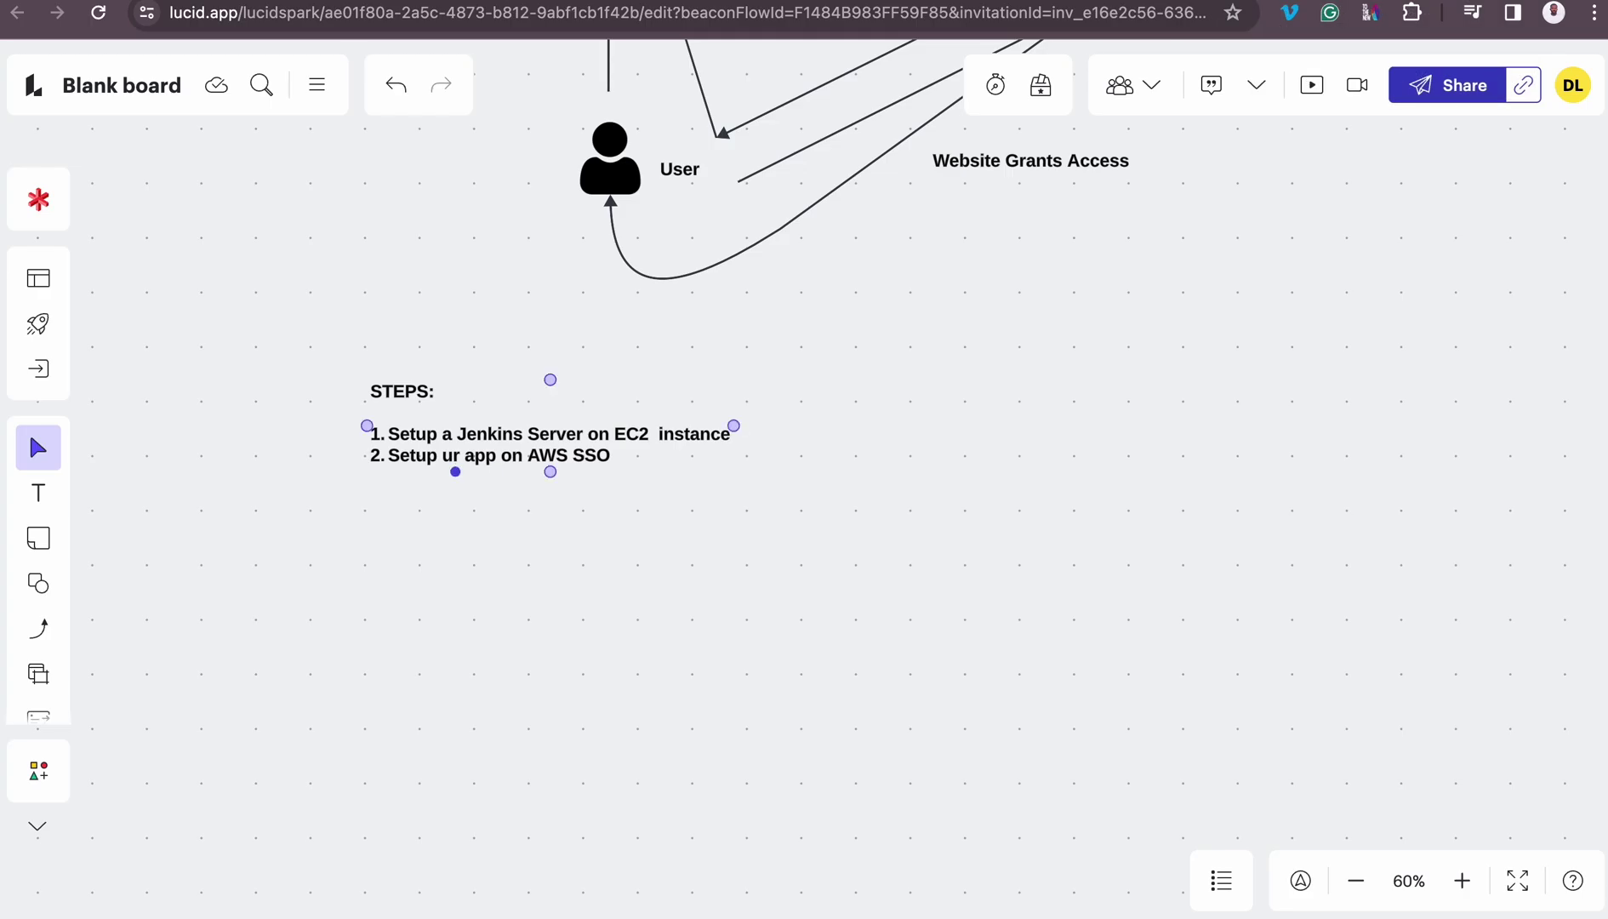
Step: Reword step 2 to 'Enable AWS SSO by going to the IAM Identity Center Service'
{"action": "double_click", "coordinate": [550, 468]}
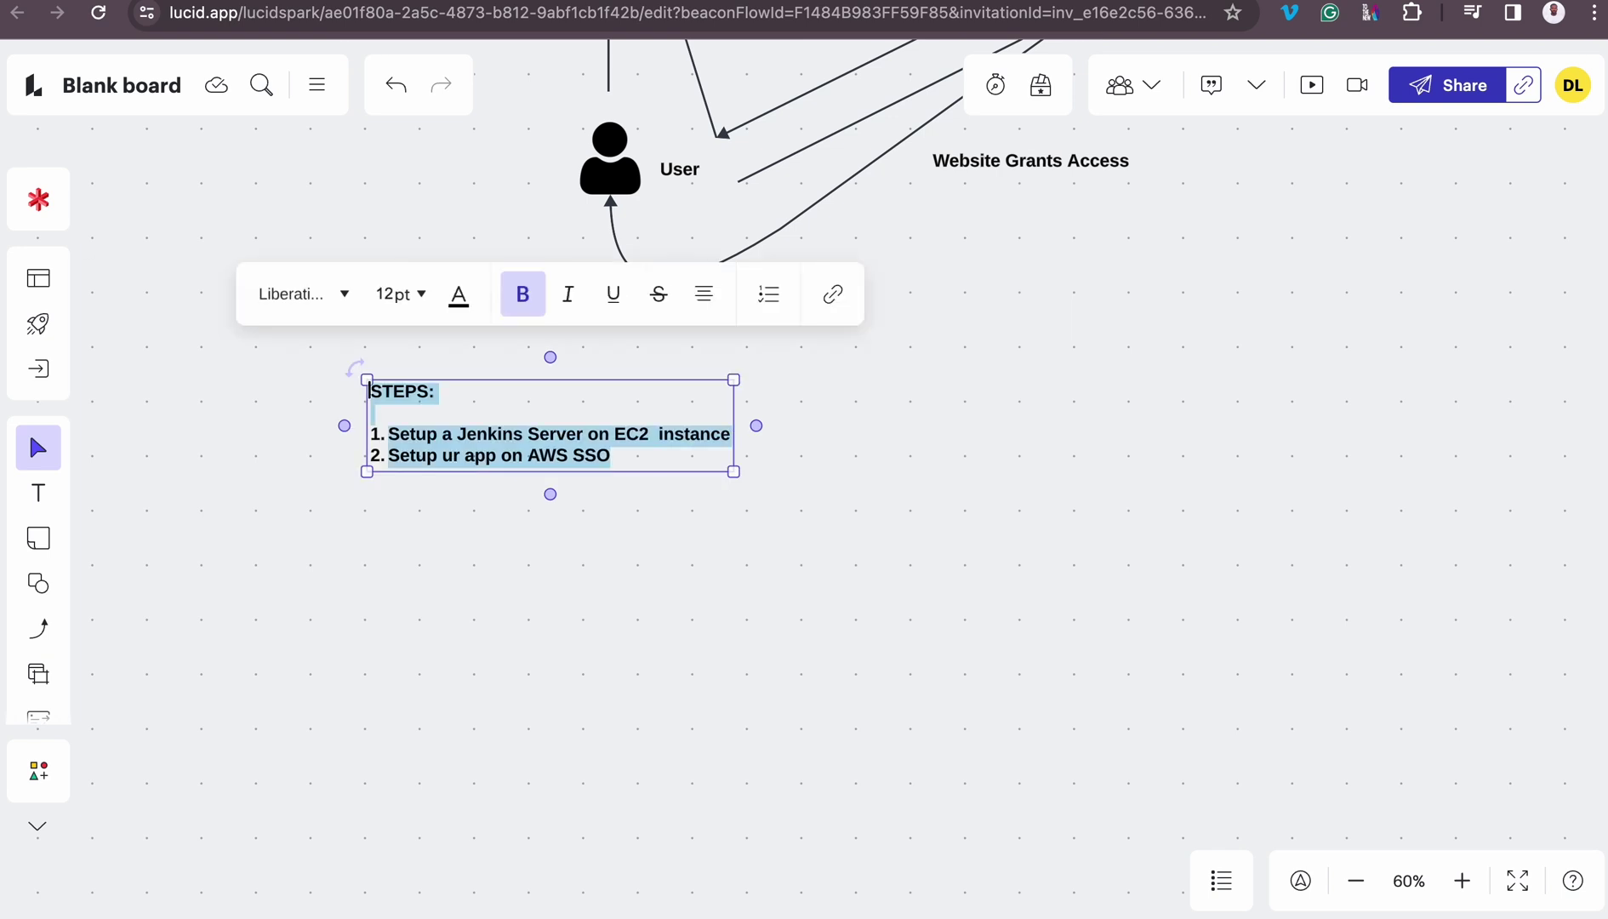
{"action": "left_click", "coordinate": [609, 456]}
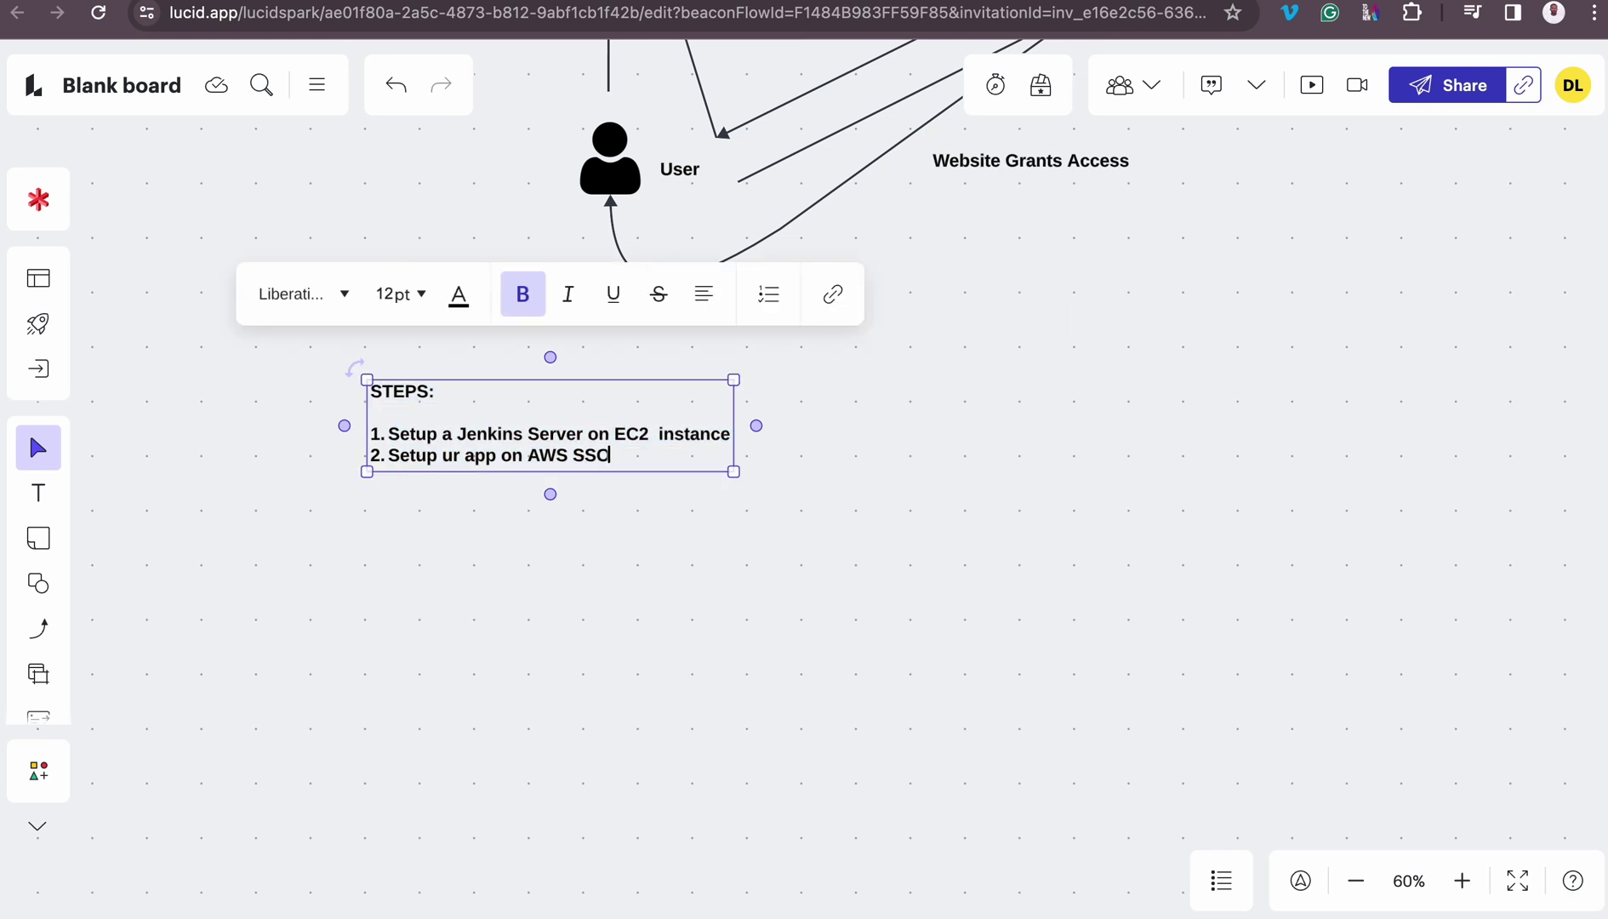
{"action": "key", "text": "Home"}
{"action": "key", "text": "shift+Right"}
{"action": "key", "text": "shift+Right"}
{"action": "key", "text": "shift+Right"}
{"action": "key", "text": "shift+Right"}
{"action": "key", "text": "shift+Right"}
{"action": "key", "text": "shift+Right"}
{"action": "key", "text": "shift+Right"}
{"action": "key", "text": "shift+Right"}
{"action": "key", "text": "shift+Right"}
{"action": "key", "text": "shift+Right"}
{"action": "key", "text": "shift+Right"}
{"action": "key", "text": "shift+Right"}
{"action": "key", "text": "shift+Right"}
{"action": "key", "text": "shift+Right"}
{"action": "key", "text": "shift+Right"}
{"action": "key", "text": "shift+Right"}
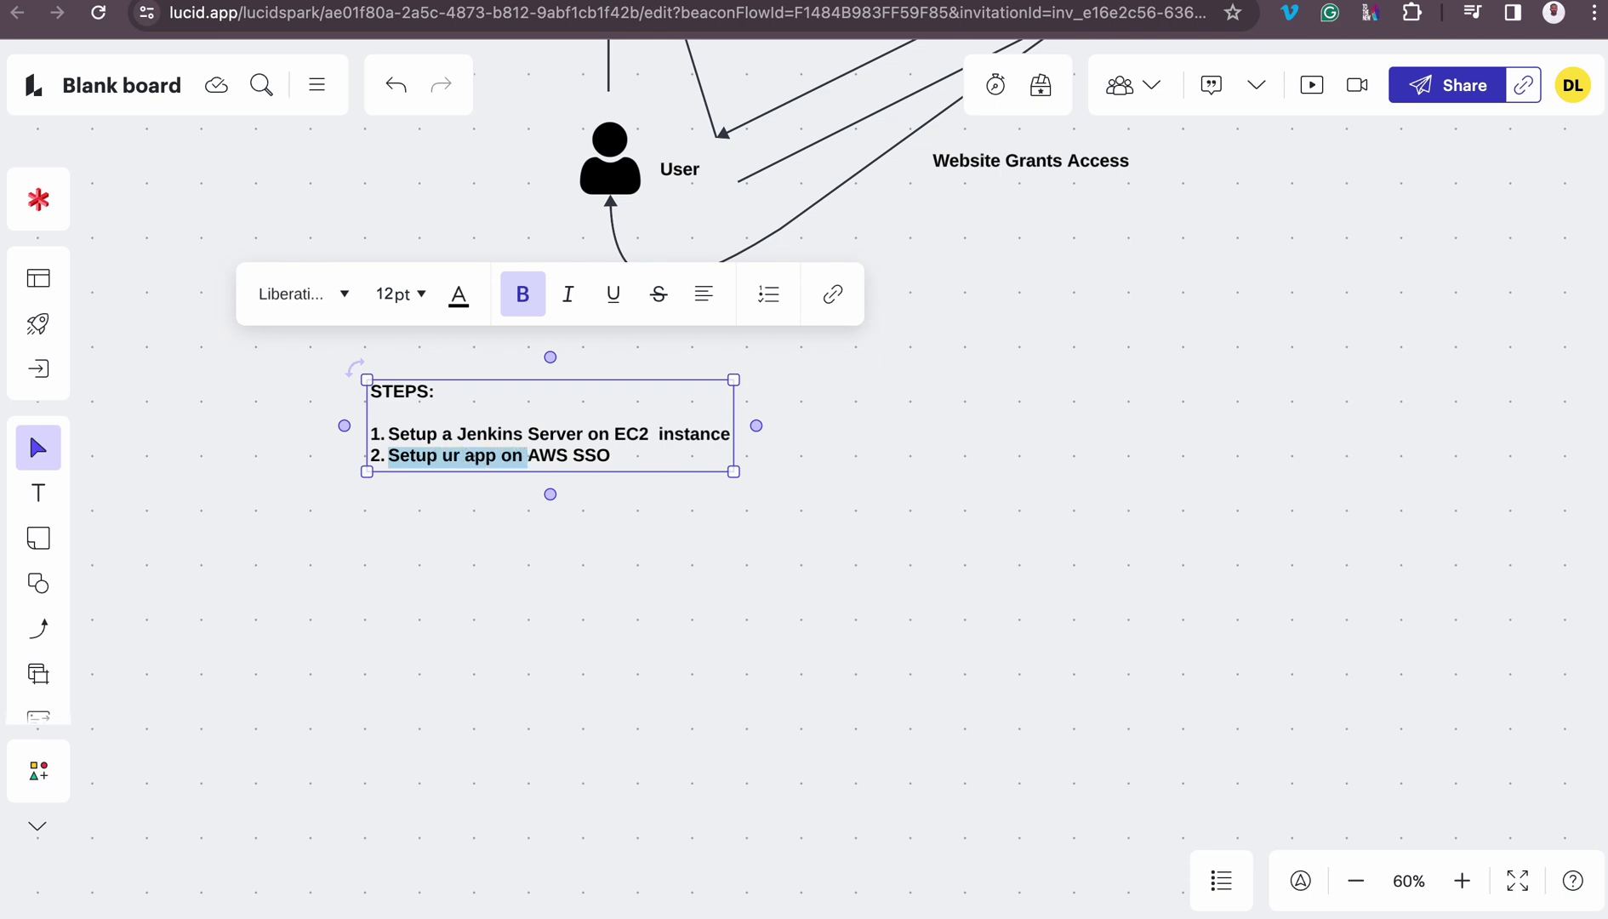
{"action": "type", "text": "Enable"}
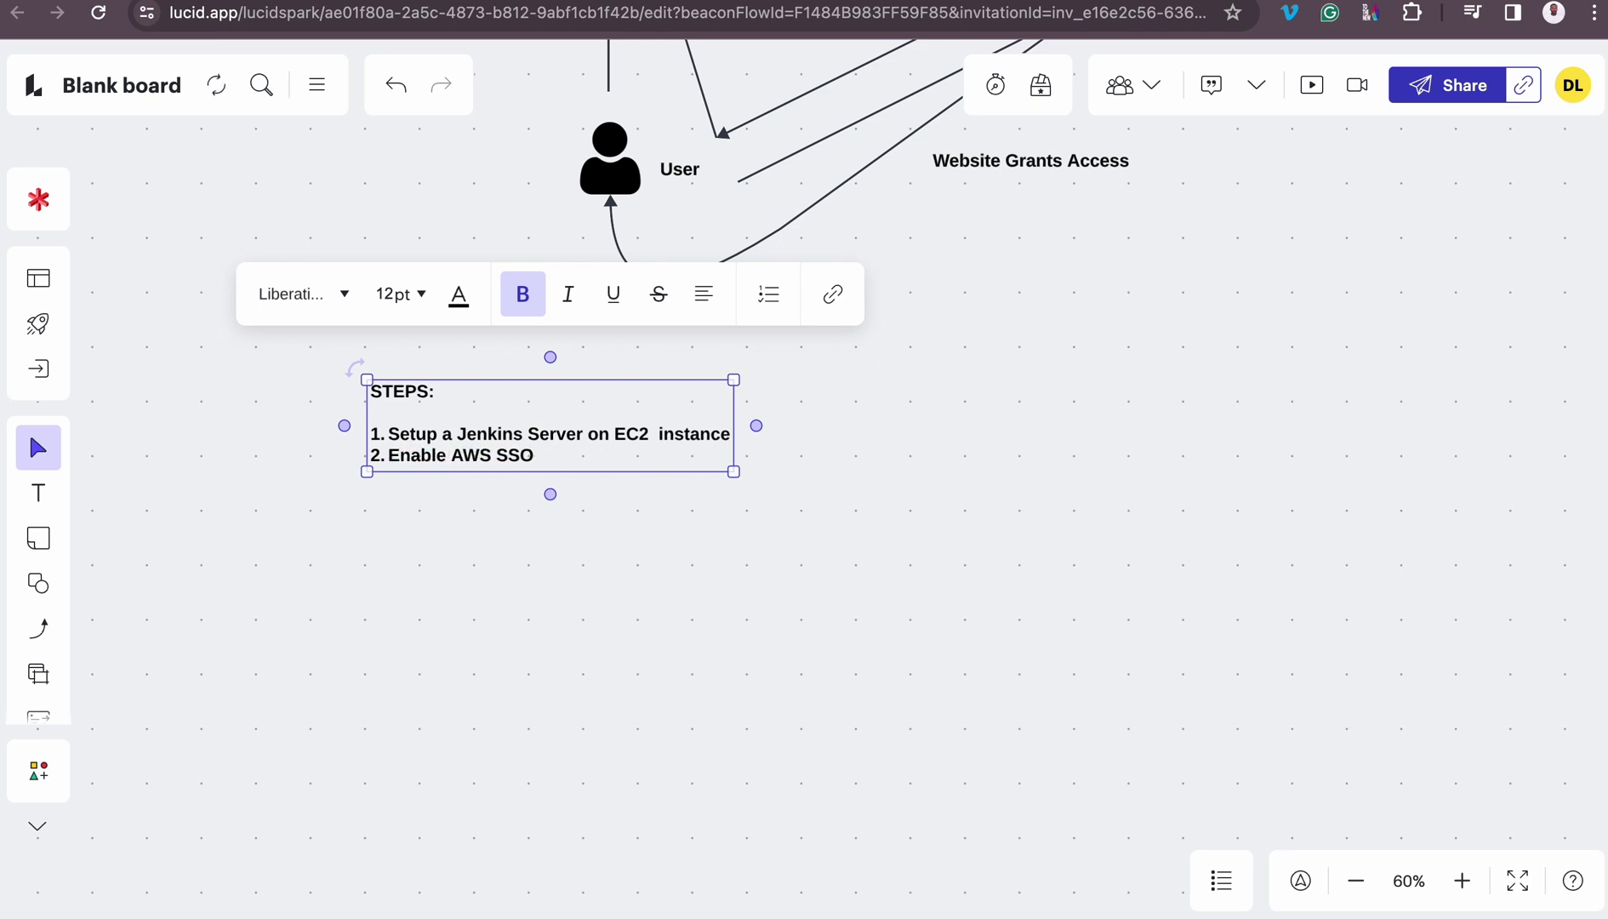
{"action": "key", "text": "End"}
{"action": "type", "text": "by going to the SS"}
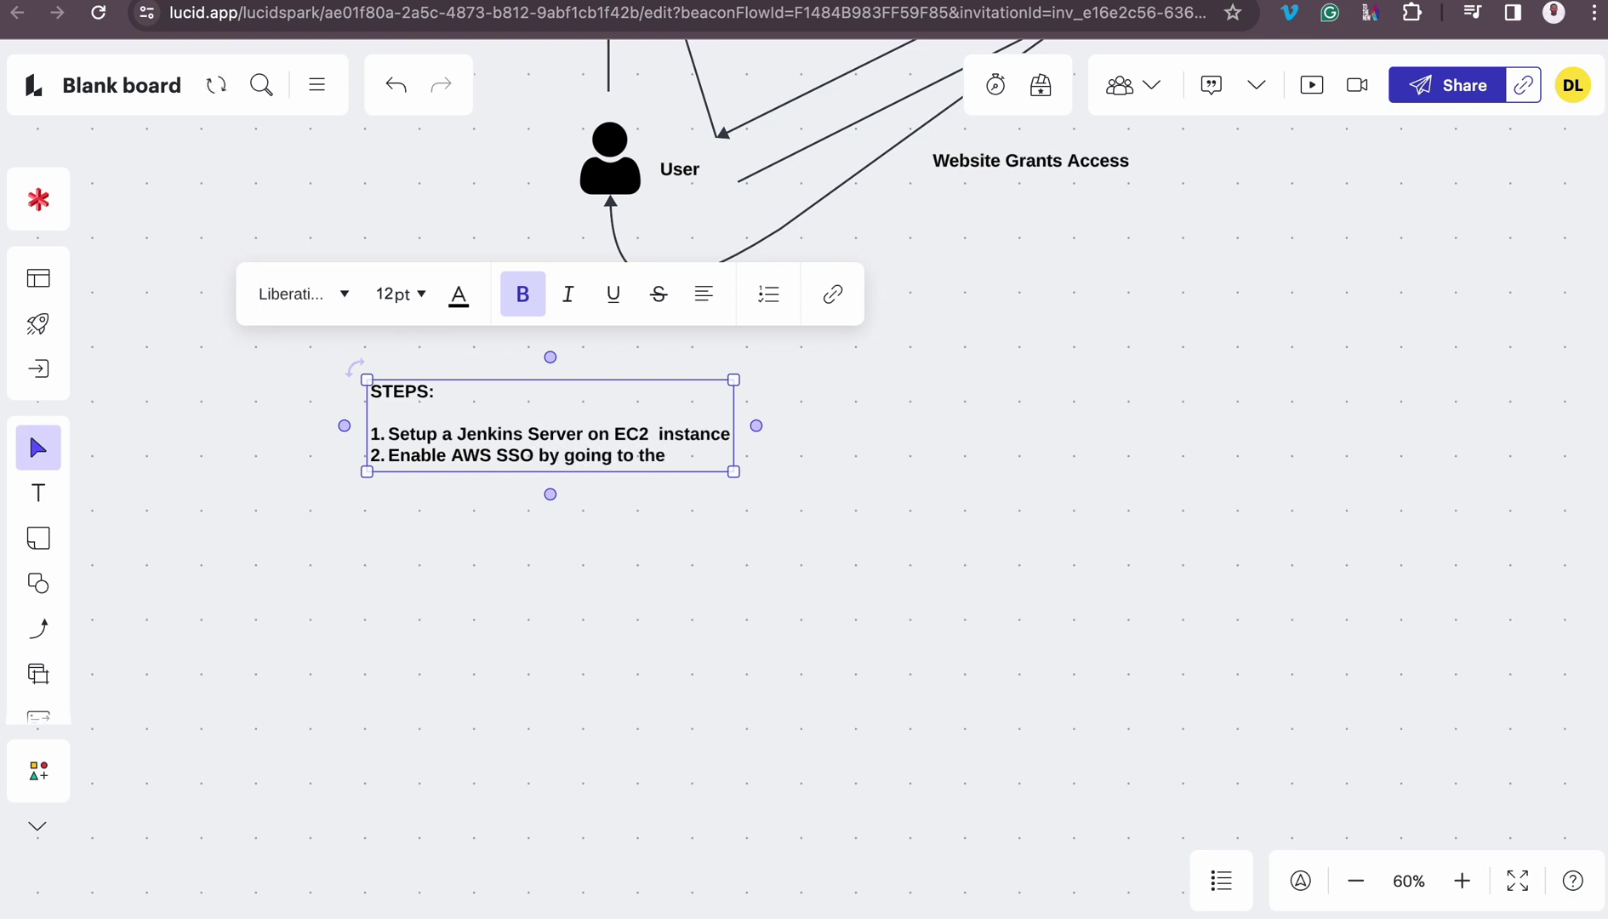
{"action": "key", "text": "BackSpace"}
{"action": "key", "text": "BackSpace"}
{"action": "type", "text": "IAM Identity C"}
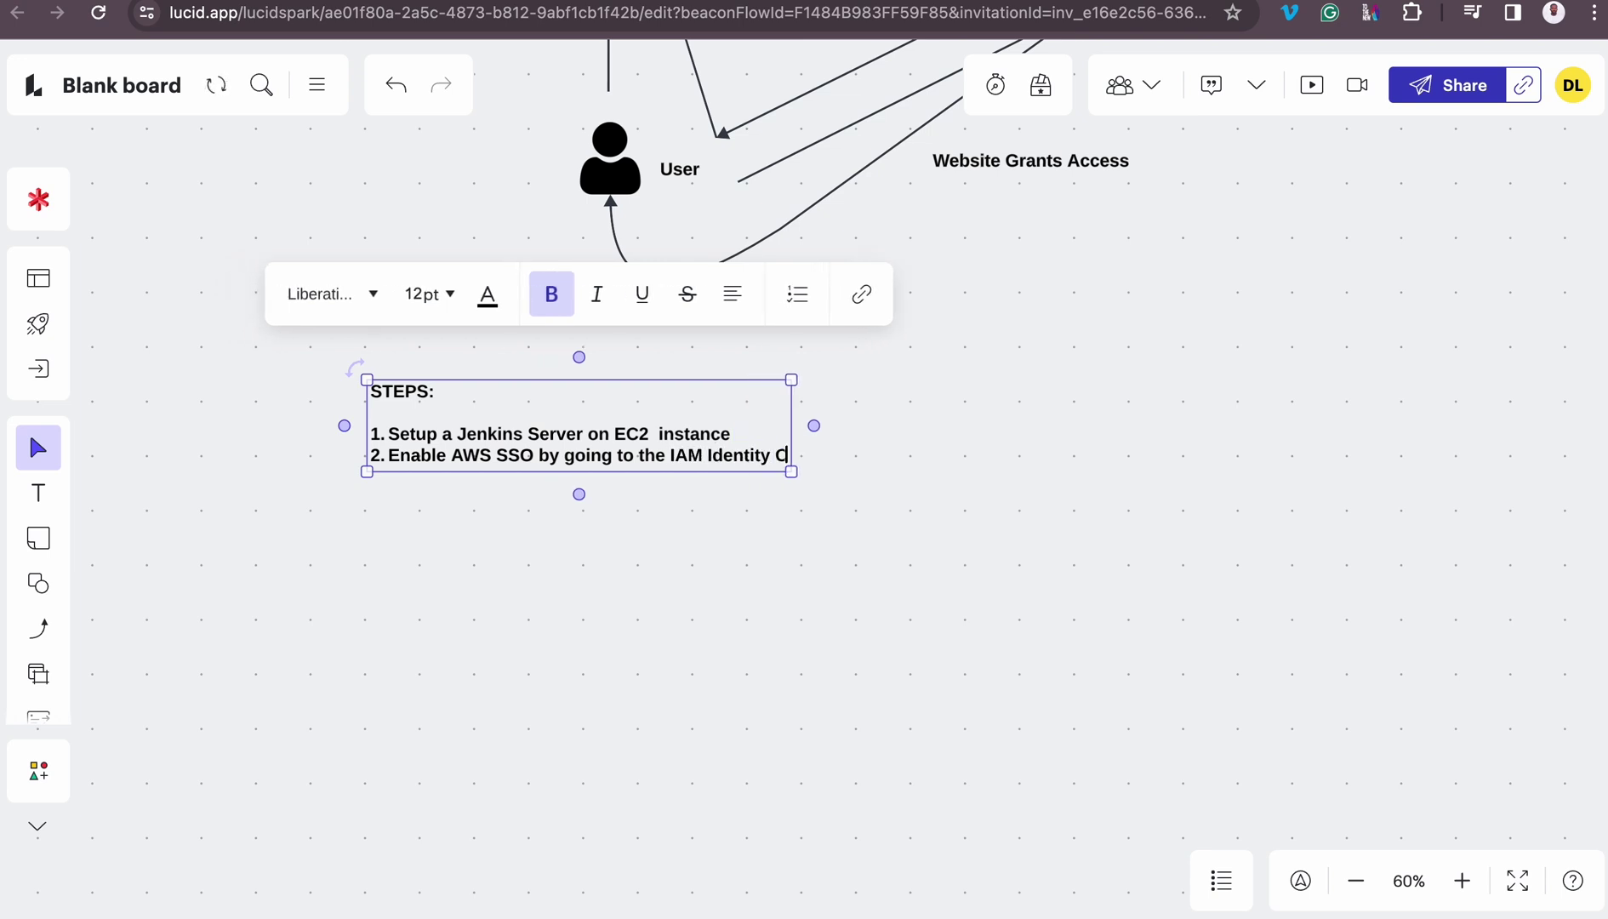
{"action": "type", "text": "enter Service"}
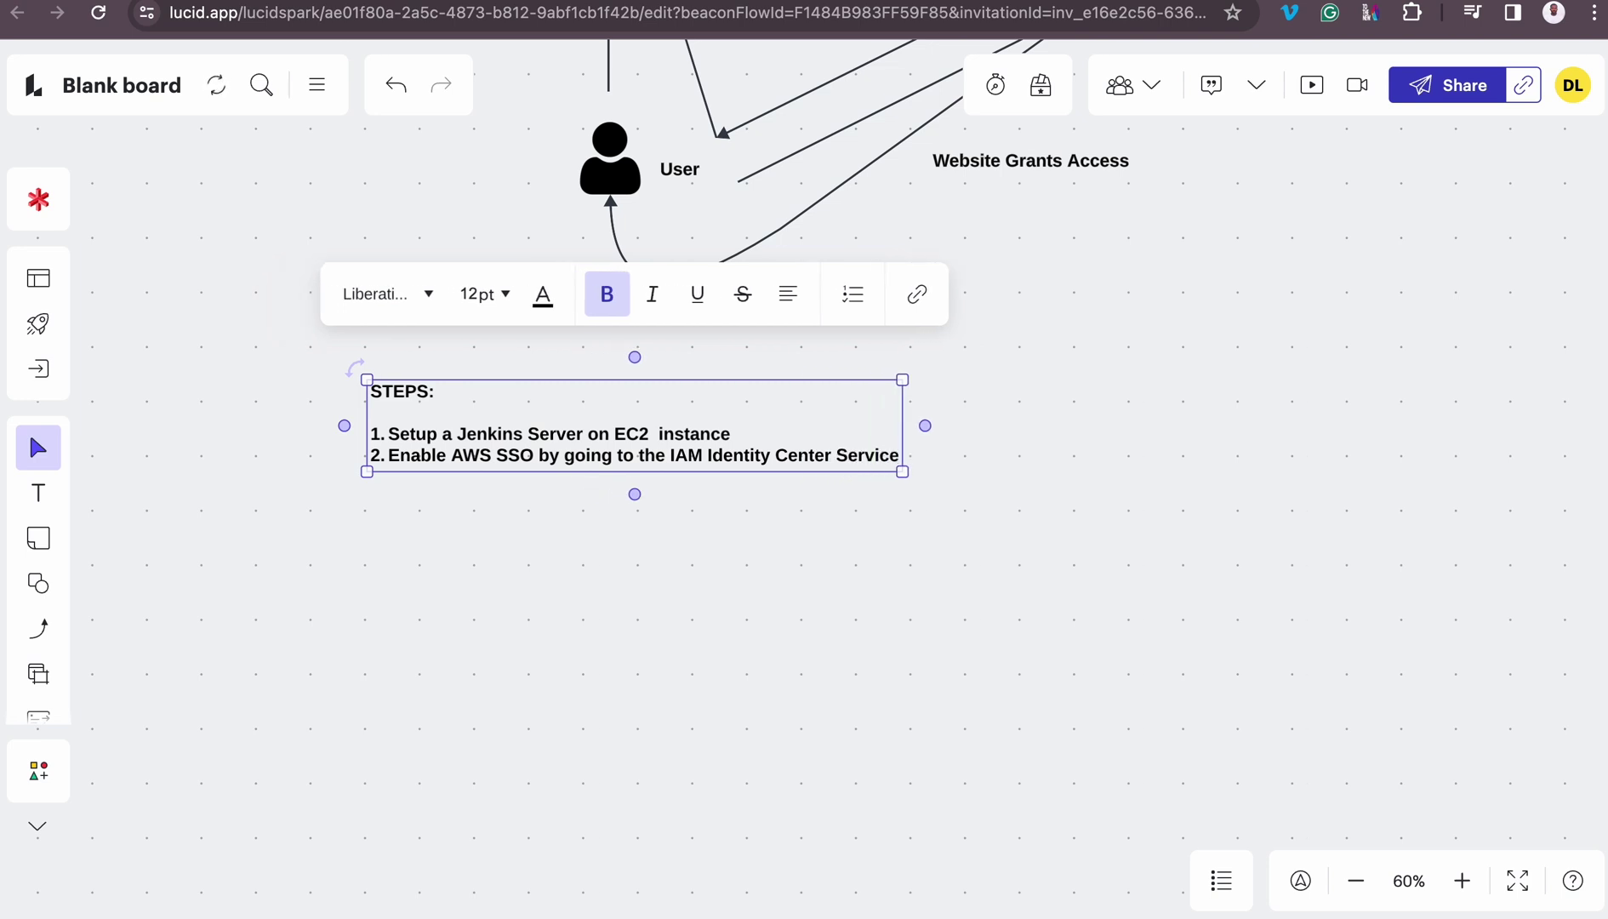
Step: Add step 3 'Setup ur jenkins App on AWS' and go back to the Identity Center dashboard
{"action": "key", "text": "Return"}
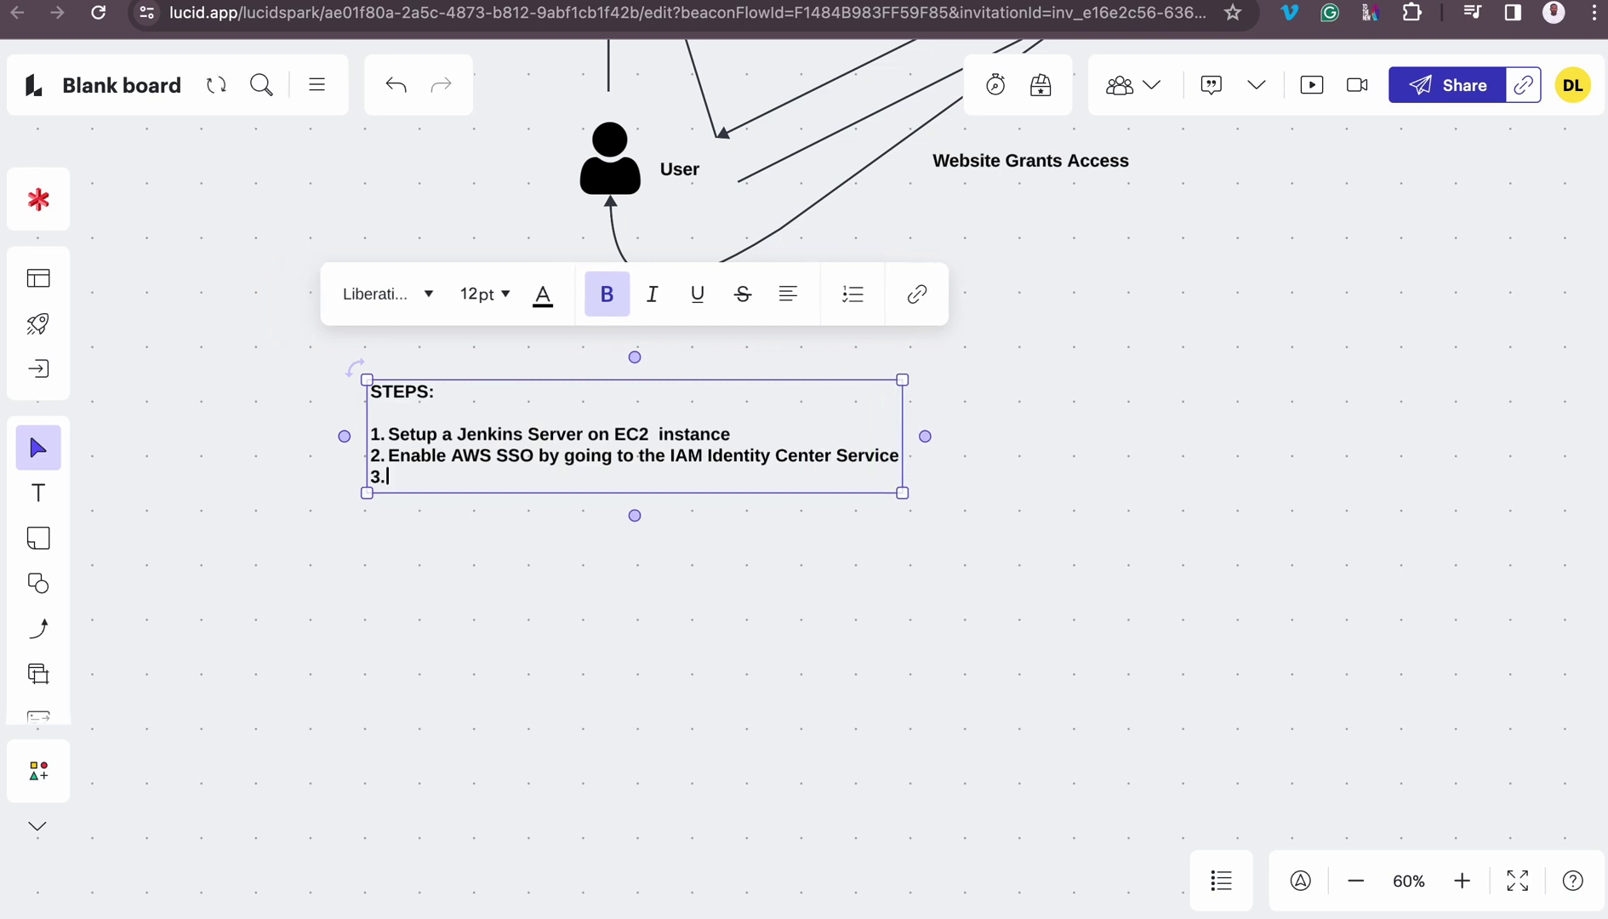
{"action": "type", "text": "Setup ur jenk"}
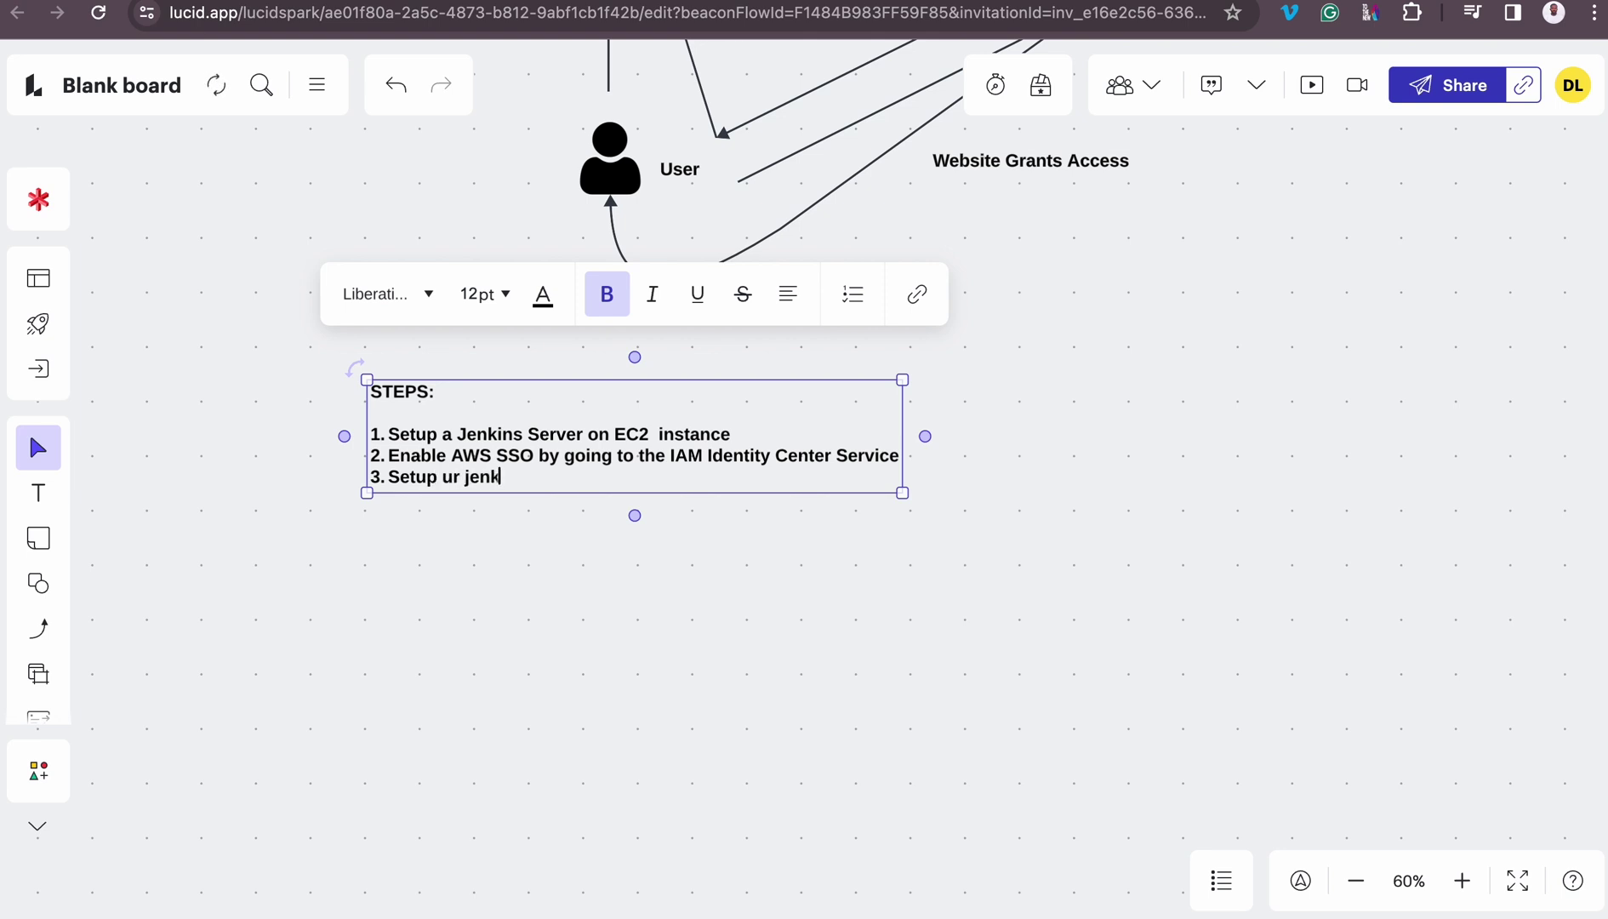
{"action": "type", "text": "ins App on AWS"}
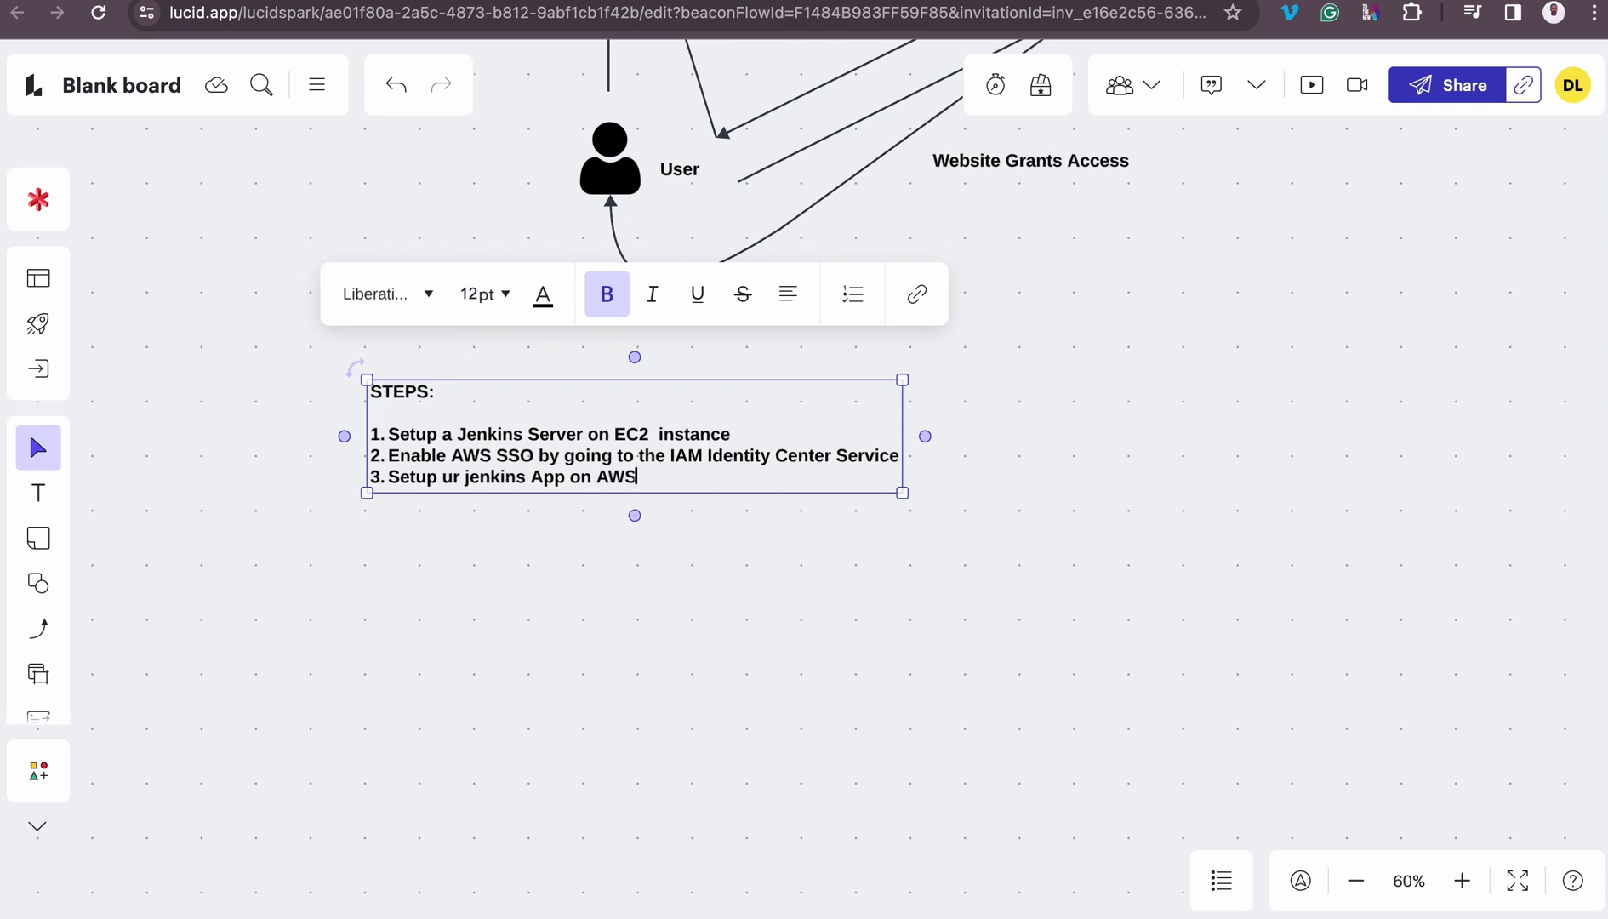
{"action": "left_click", "coordinate": [1178, 1]}
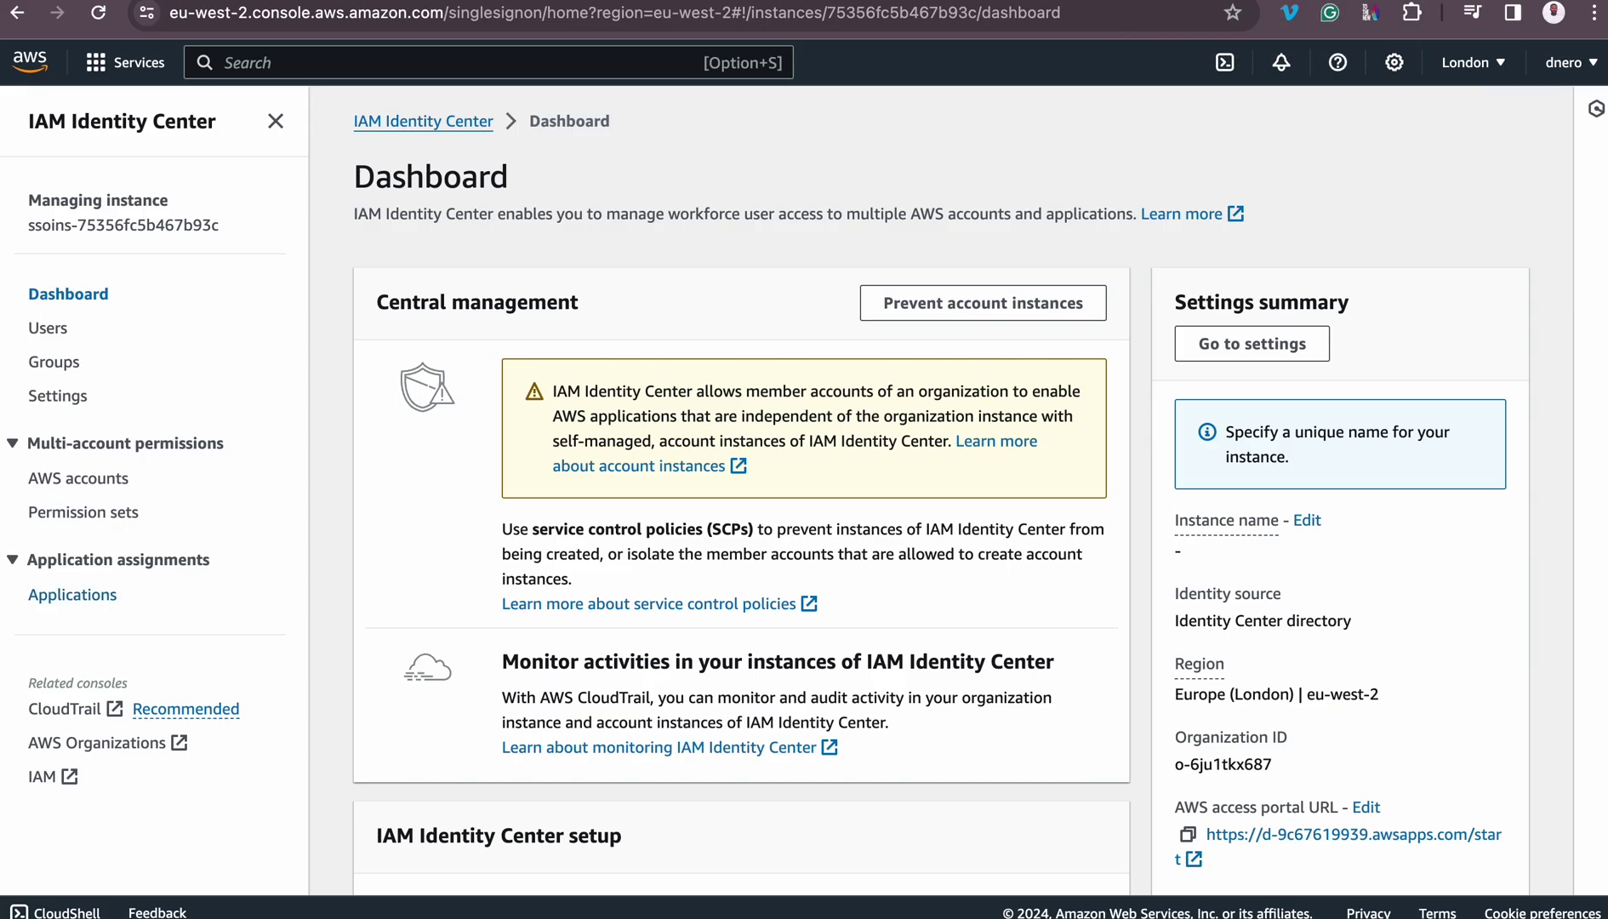
Step: Compare the AWS managed and Customer managed application lists, then start adding an application
{"action": "left_click", "coordinate": [72, 594]}
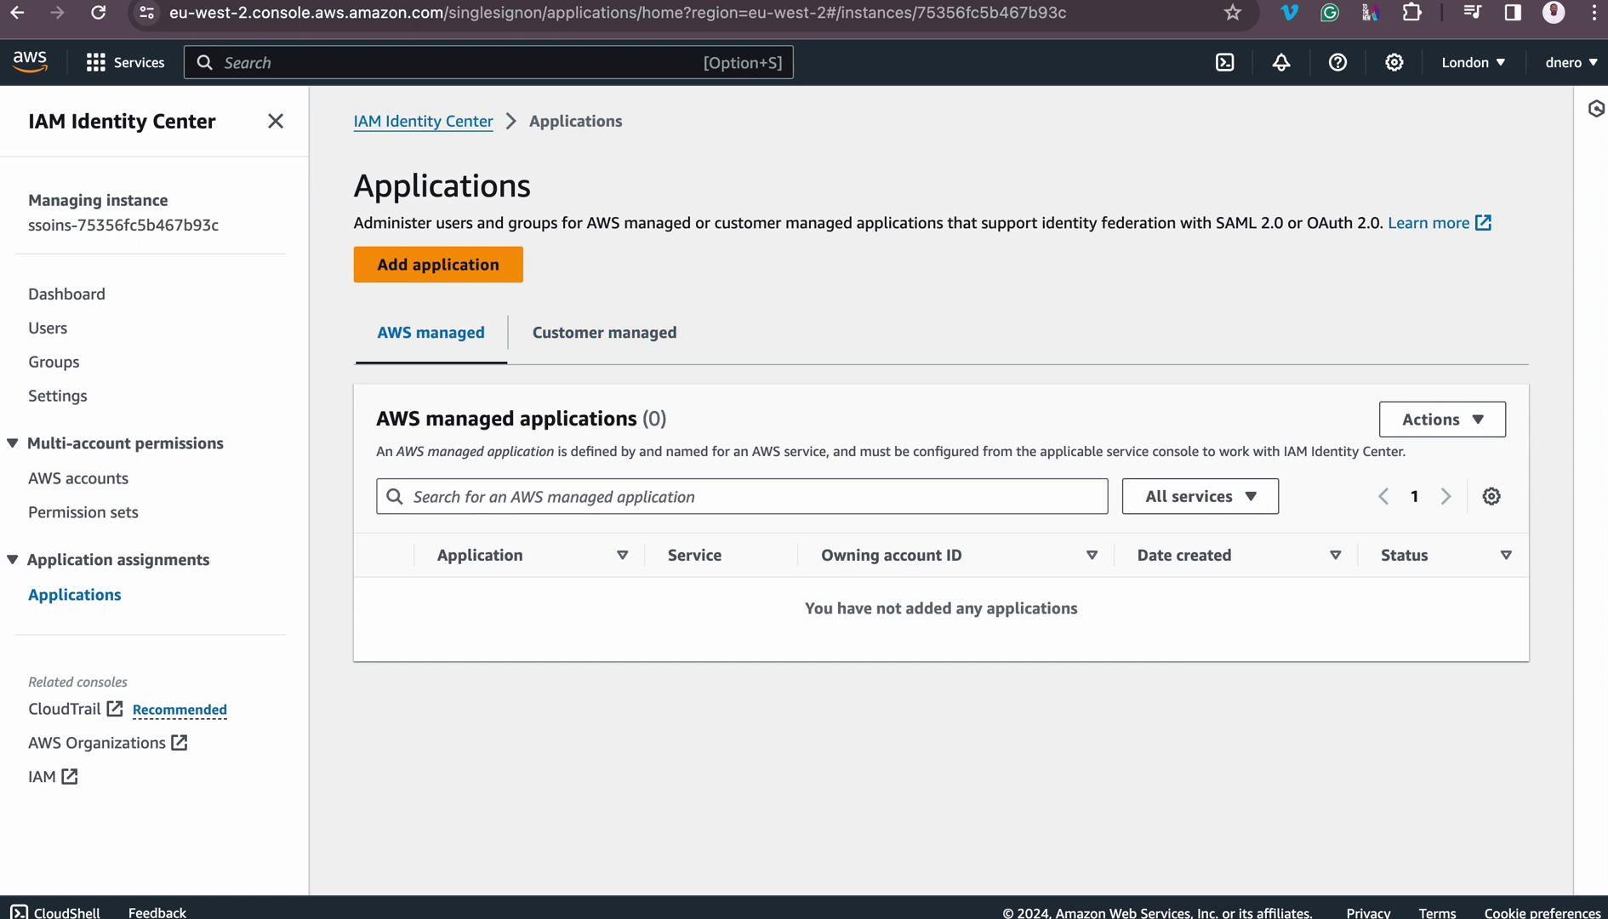
{"action": "left_click", "coordinate": [604, 332]}
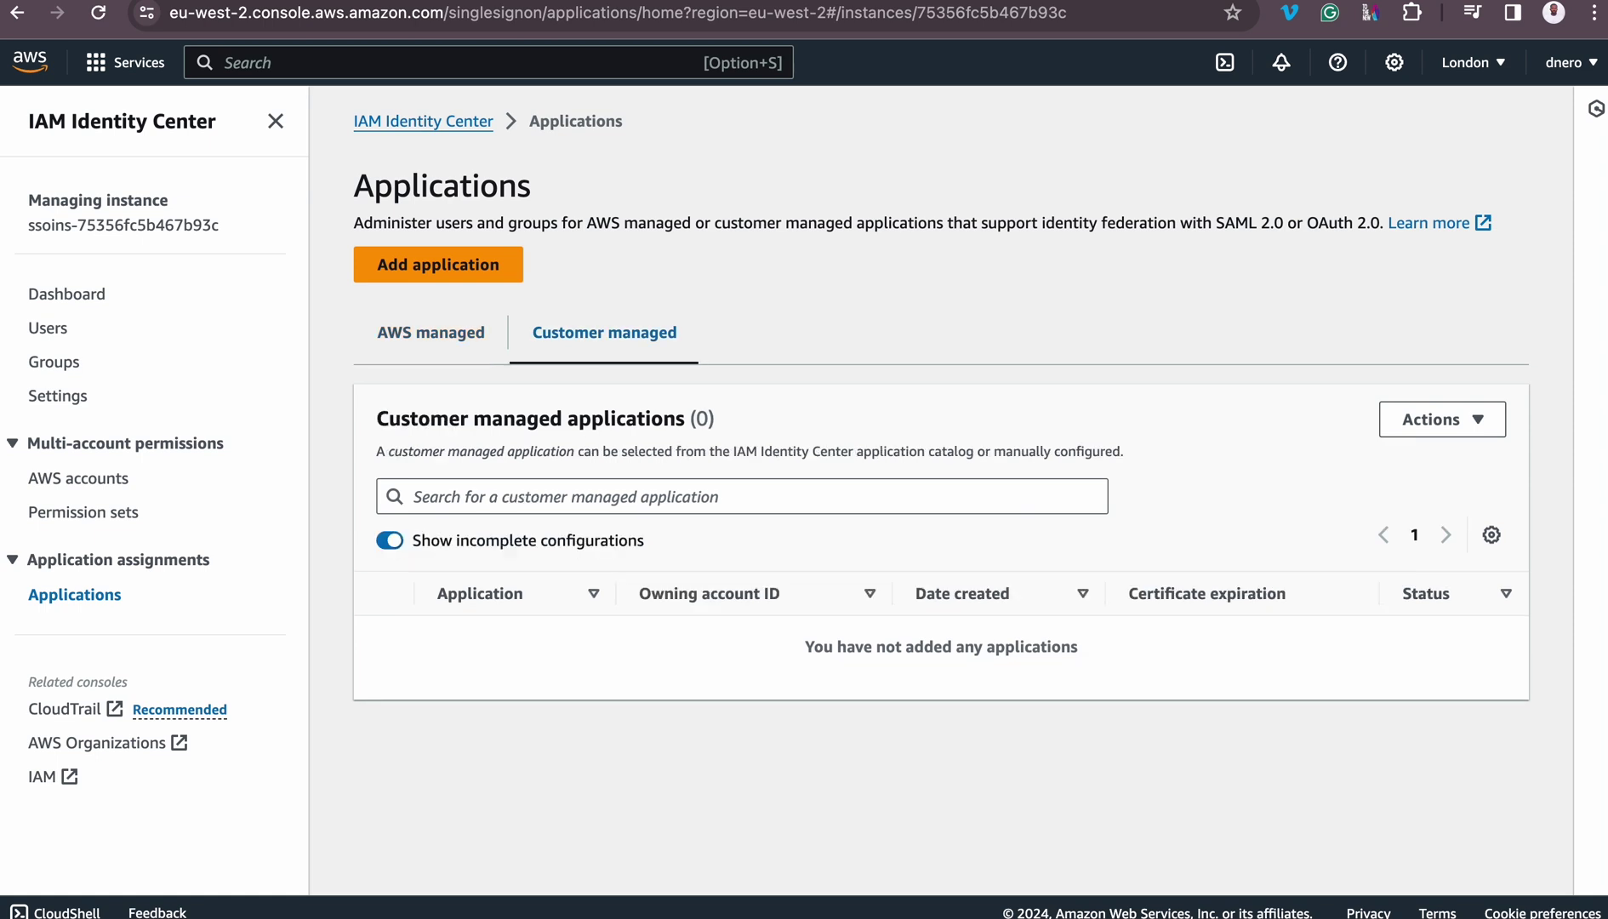
{"action": "left_click", "coordinate": [430, 332]}
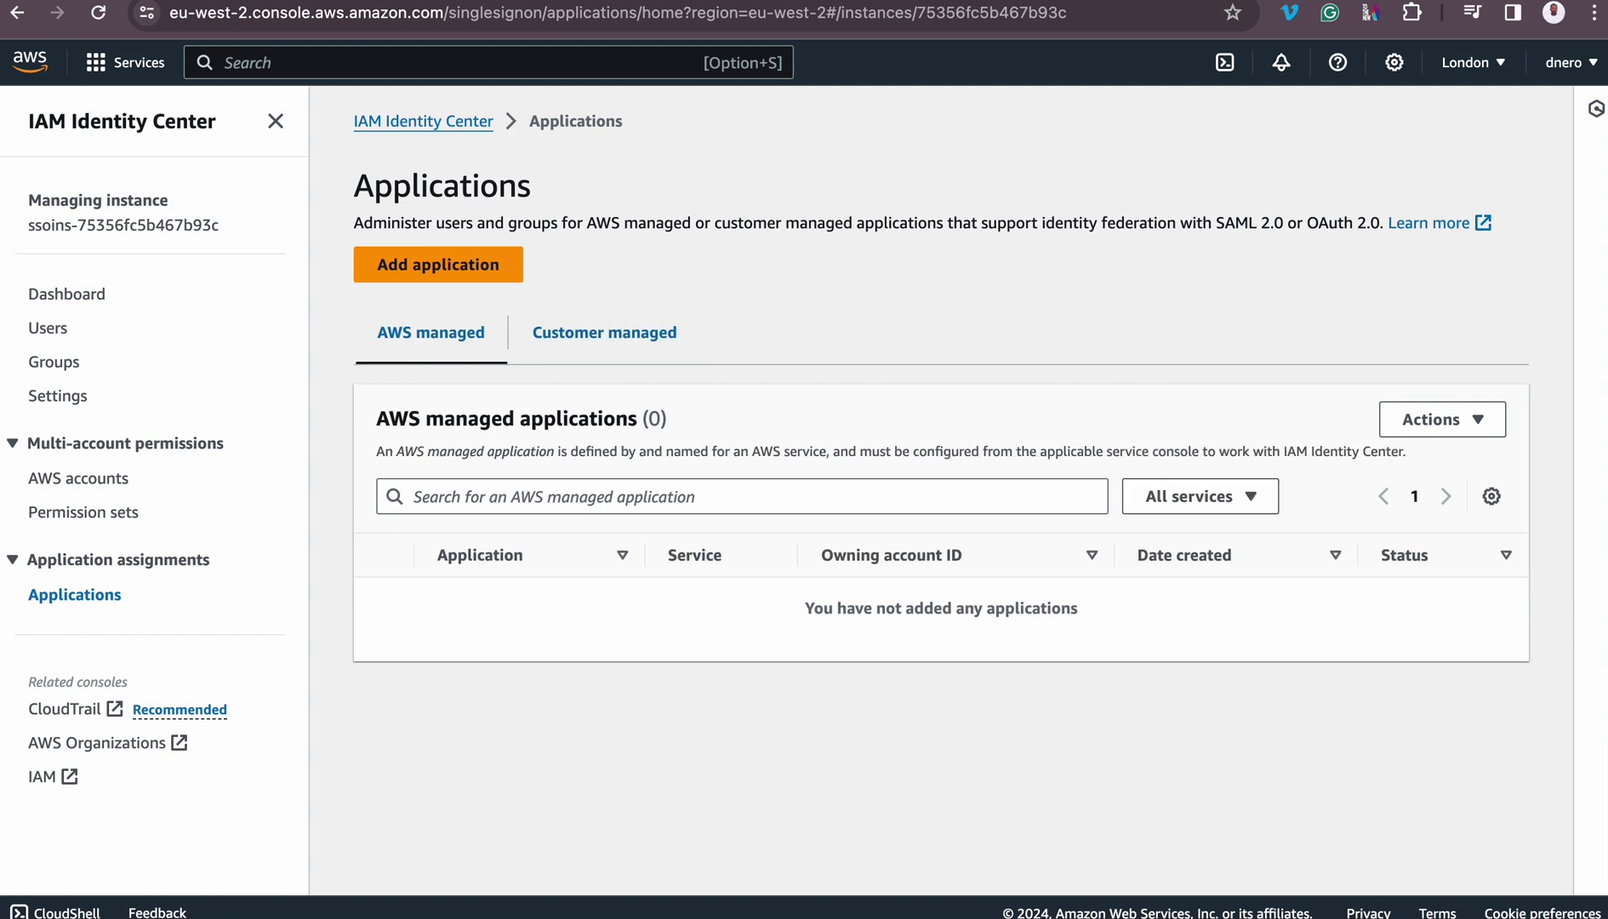
{"action": "left_click", "coordinate": [604, 331]}
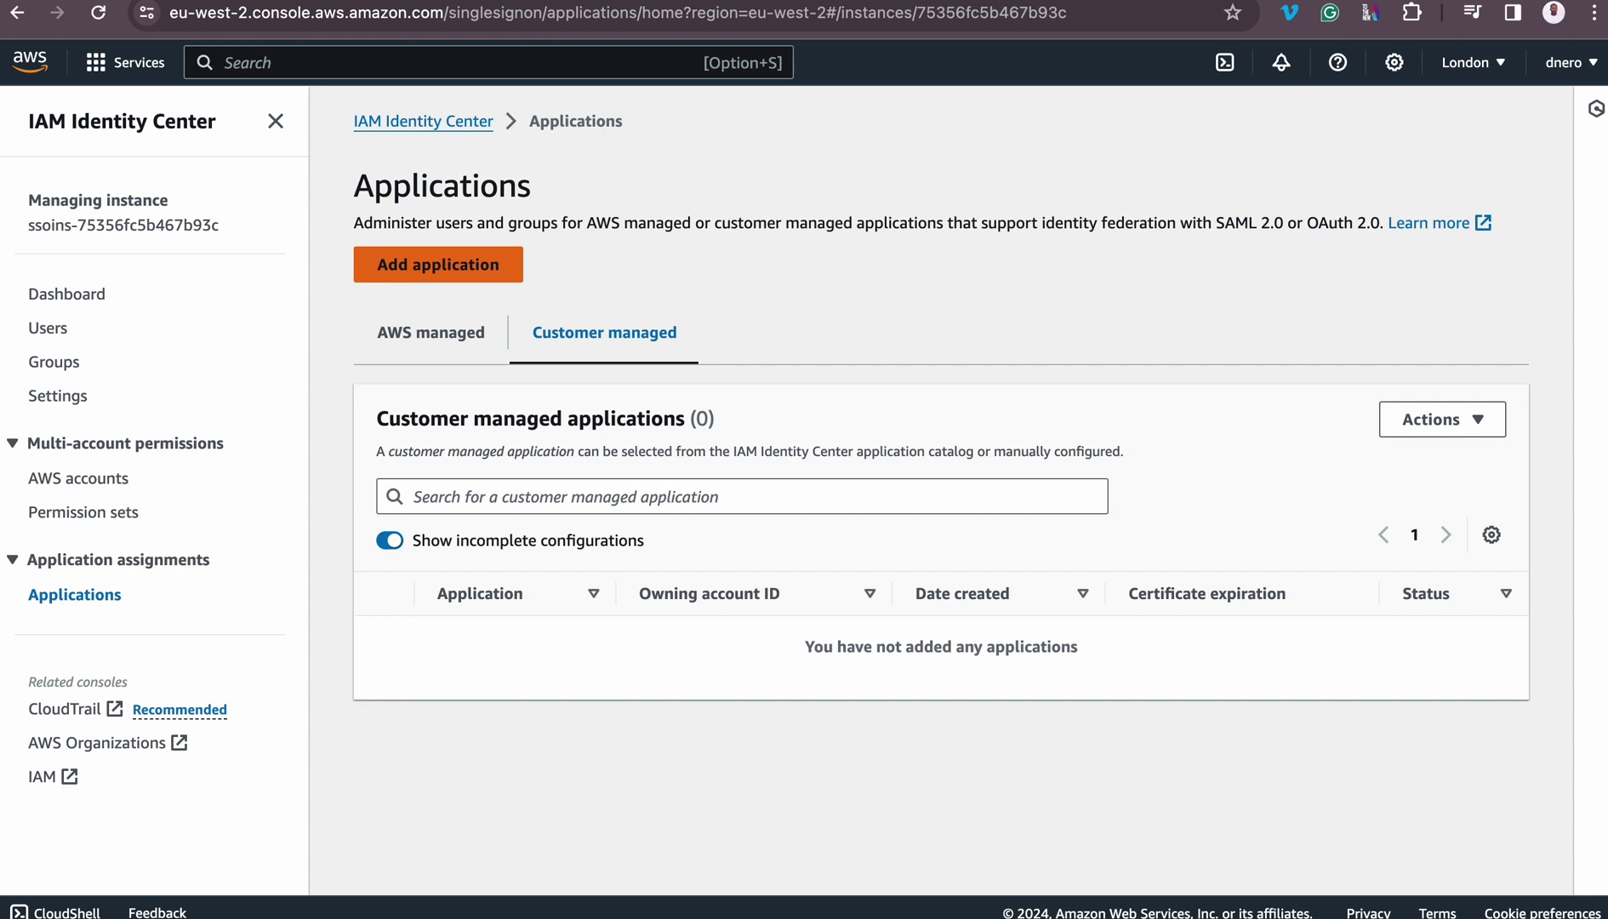
{"action": "left_click", "coordinate": [438, 264]}
{"action": "scroll", "coordinate": [692, 493], "scroll_direction": "down", "scroll_amount": 1}
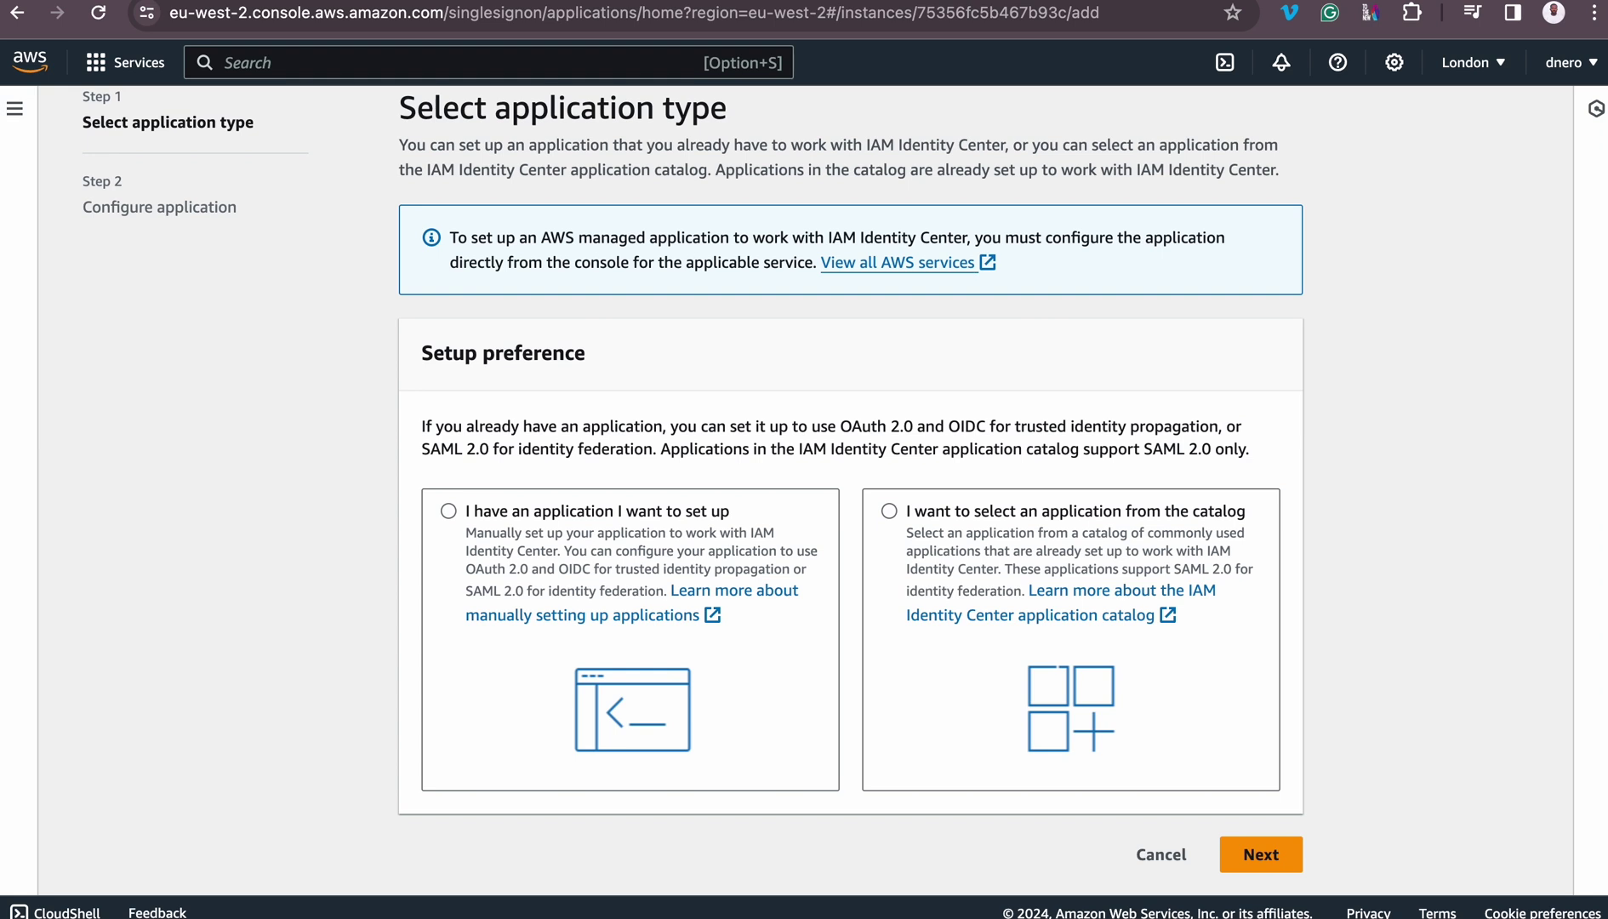
Step: Choose the 'select an application from the catalog' preference, highlighting its OAuth 2.0 and federation notes
{"action": "left_click", "coordinate": [889, 512]}
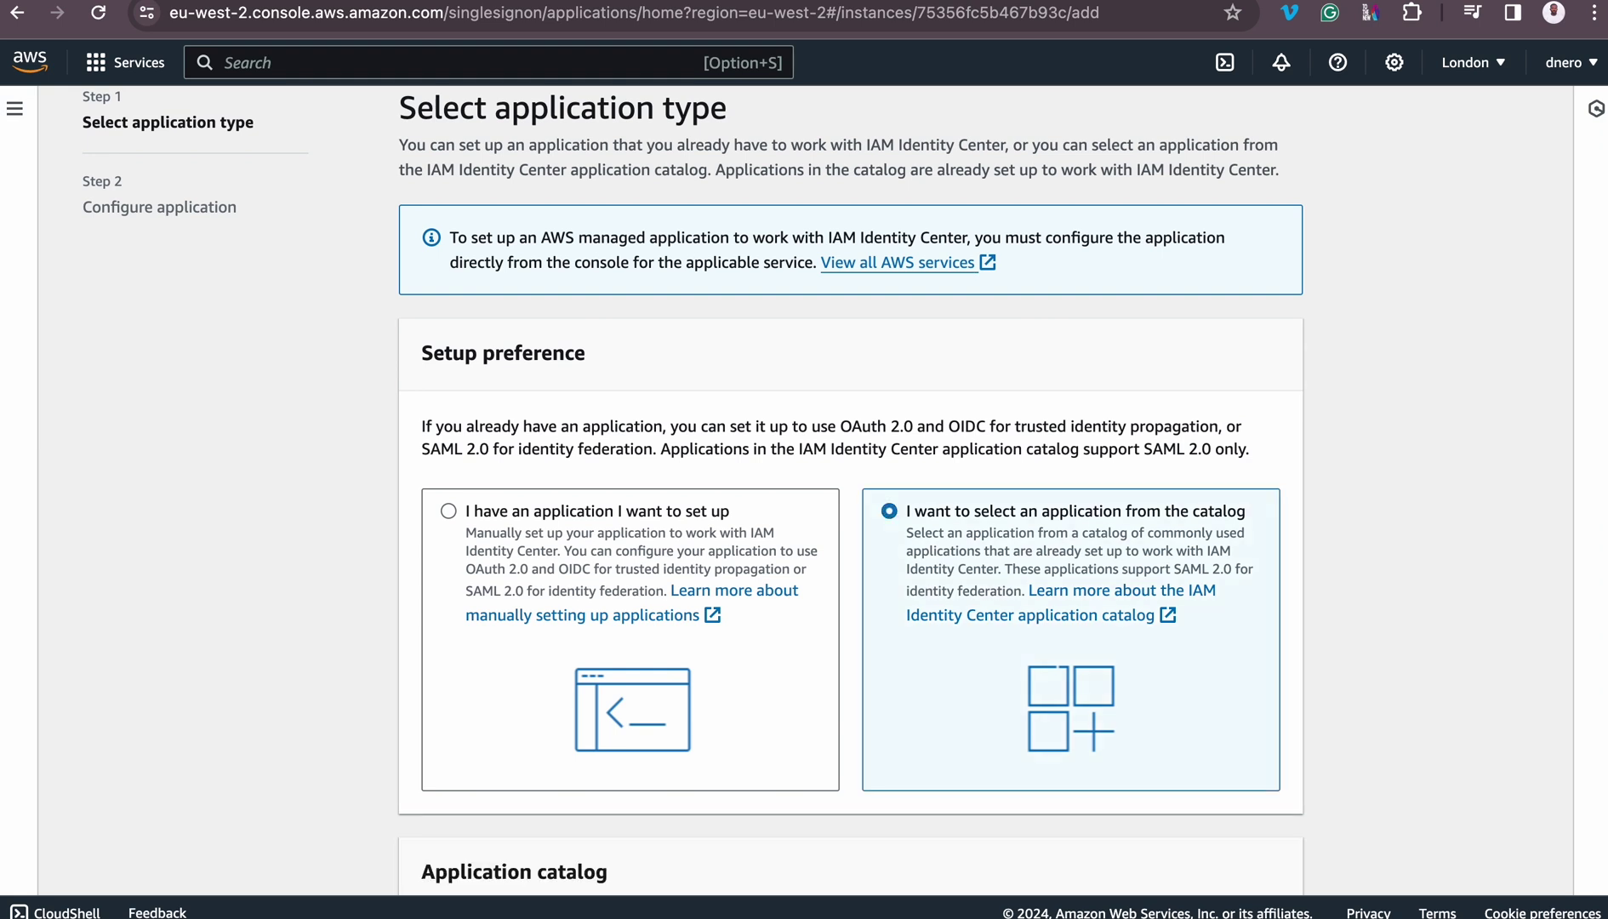
{"action": "scroll", "coordinate": [693, 485], "scroll_direction": "down", "scroll_amount": 1}
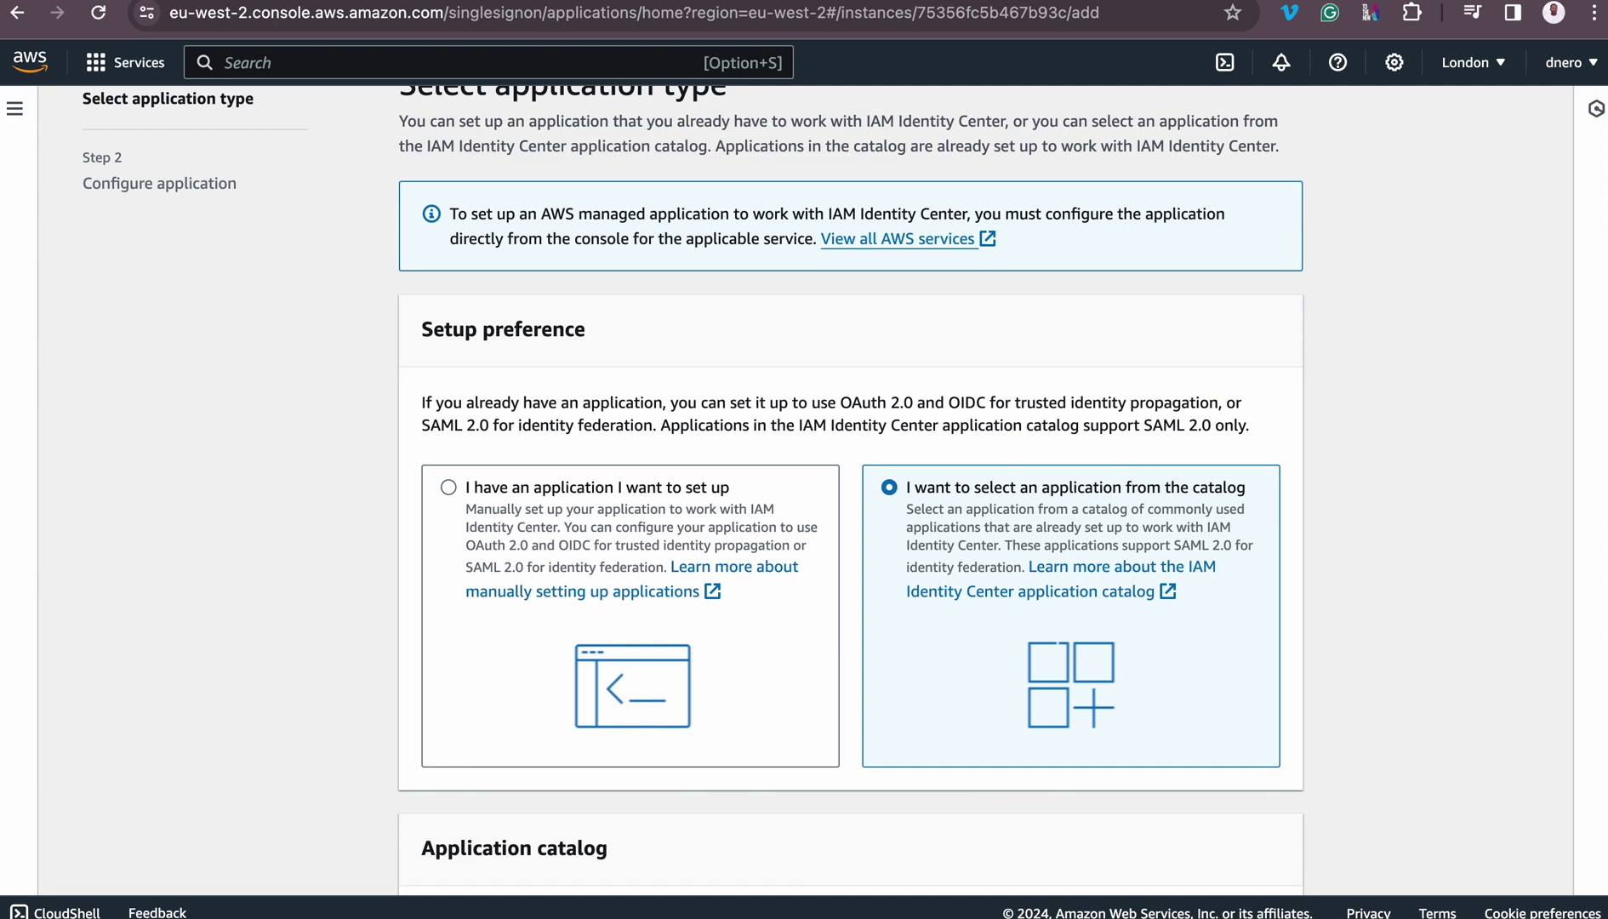
{"action": "left_click_drag", "start_coordinate": [432, 403], "coordinate": [623, 426]}
{"action": "left_click", "coordinate": [623, 427]}
{"action": "left_click_drag", "start_coordinate": [837, 402], "coordinate": [1218, 403]}
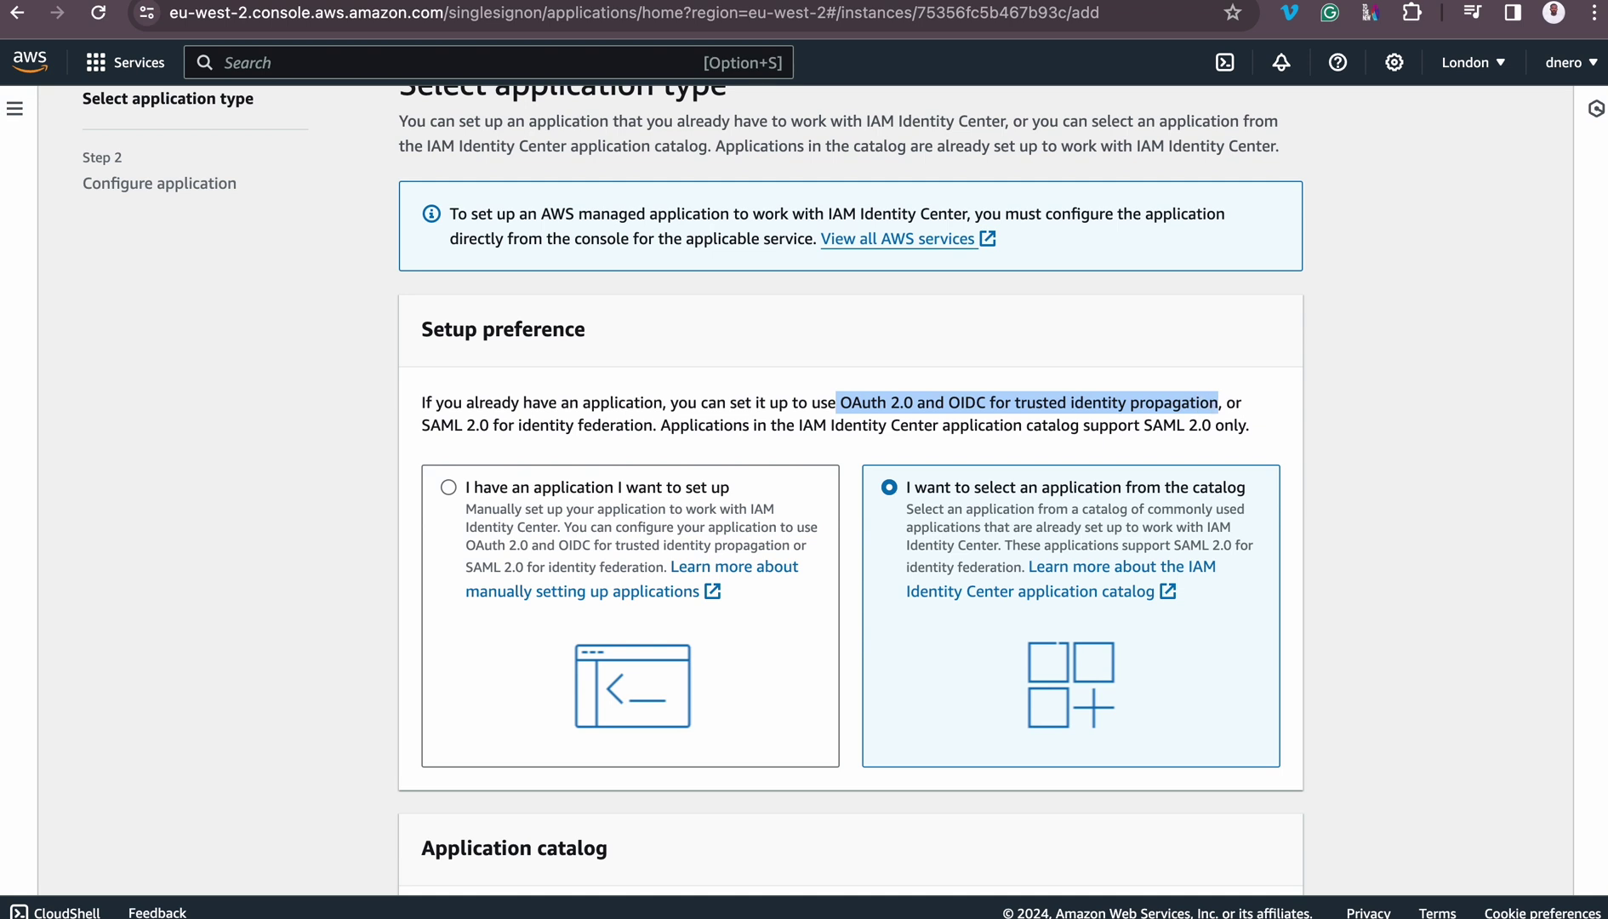
{"action": "left_click_drag", "start_coordinate": [539, 424], "coordinate": [634, 425]}
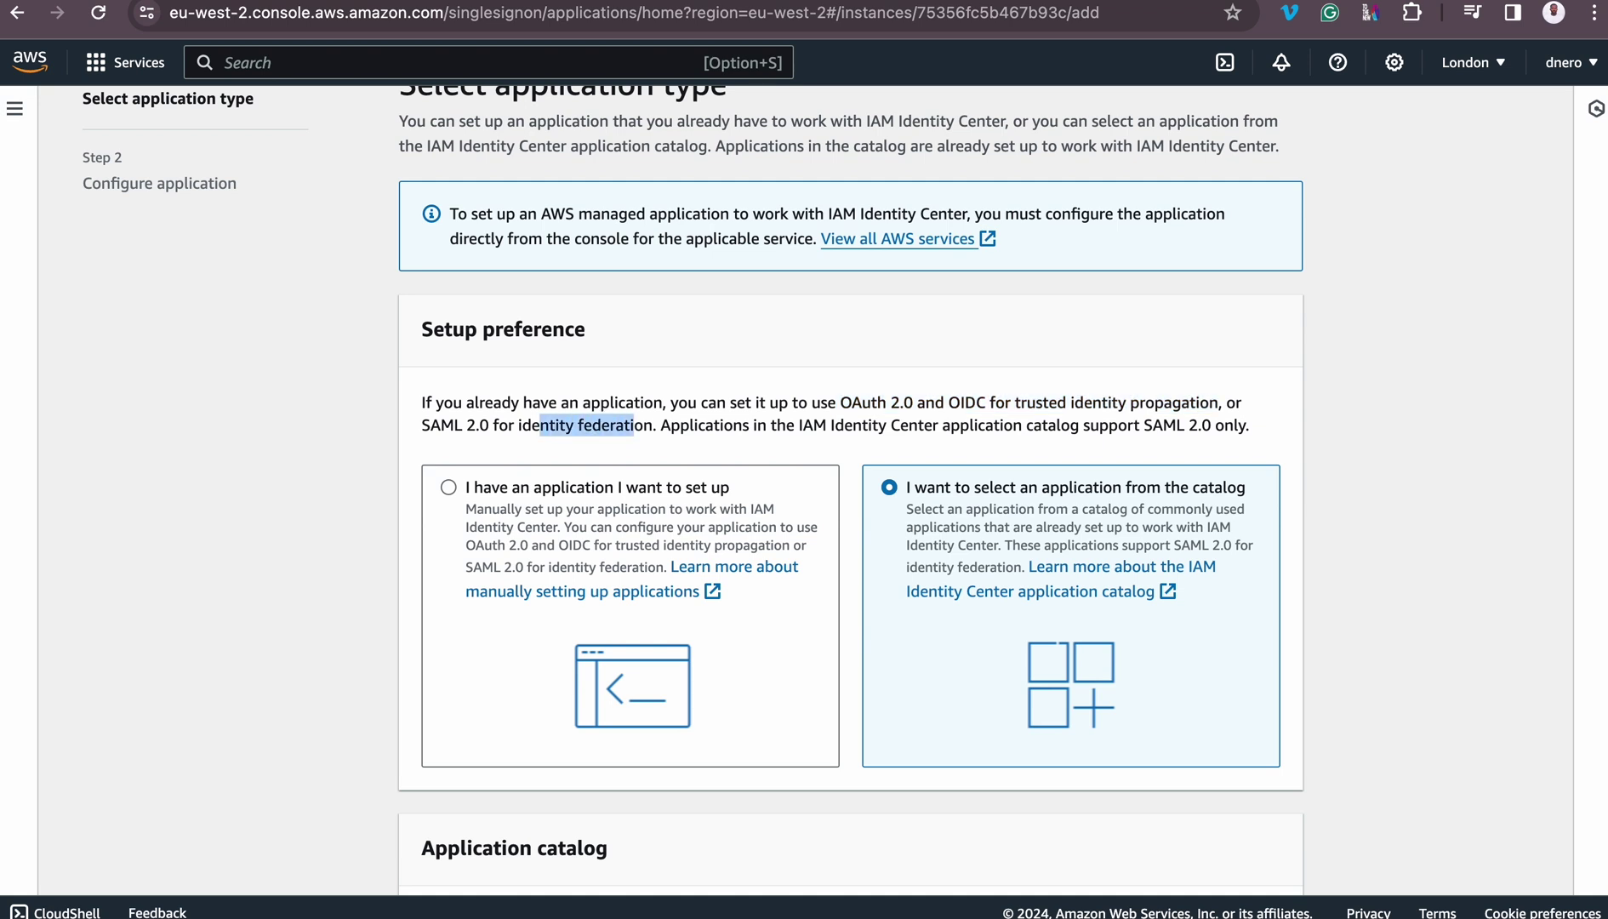
{"action": "scroll", "coordinate": [851, 489], "scroll_direction": "down", "scroll_amount": 5}
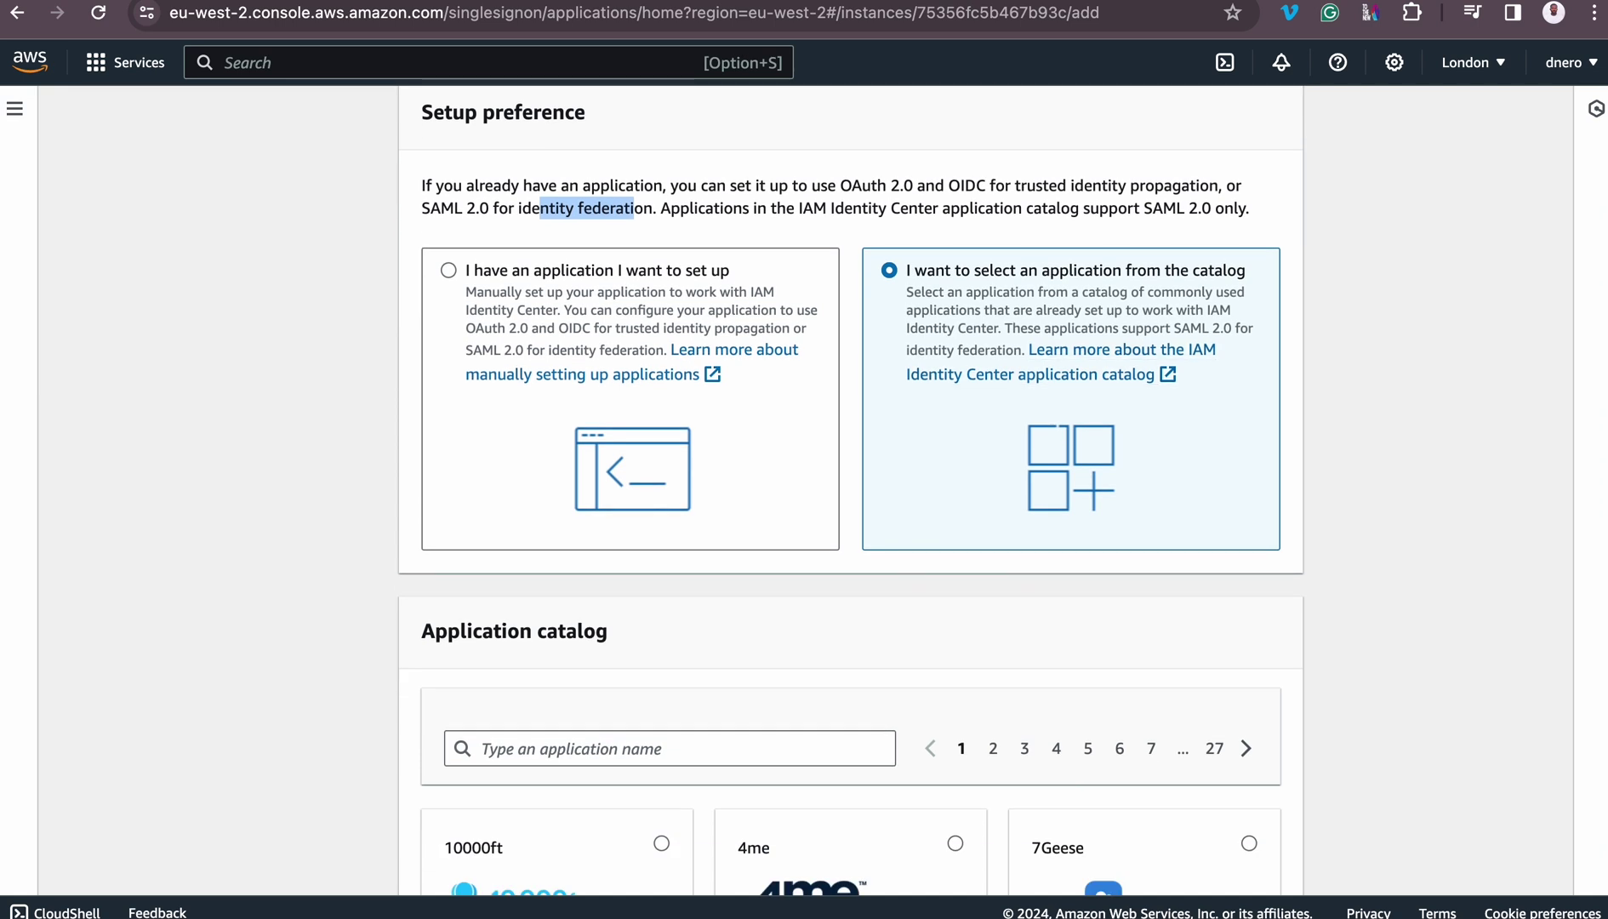
{"action": "scroll", "coordinate": [851, 491], "scroll_direction": "down", "scroll_amount": 3}
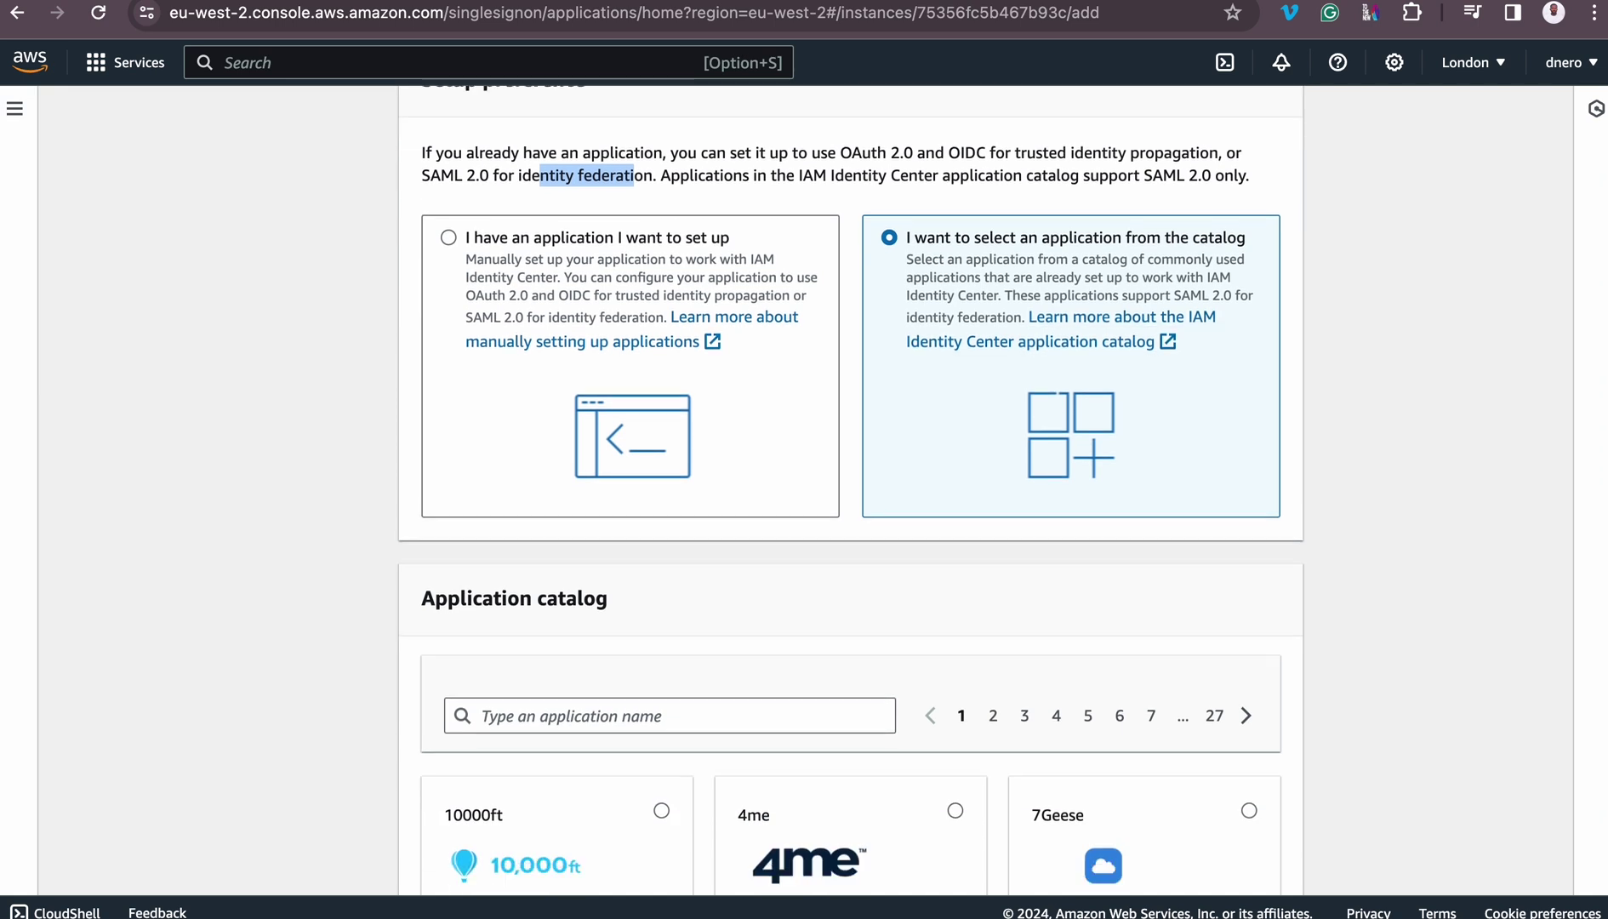
{"action": "scroll", "coordinate": [850, 491], "scroll_direction": "down", "scroll_amount": 4}
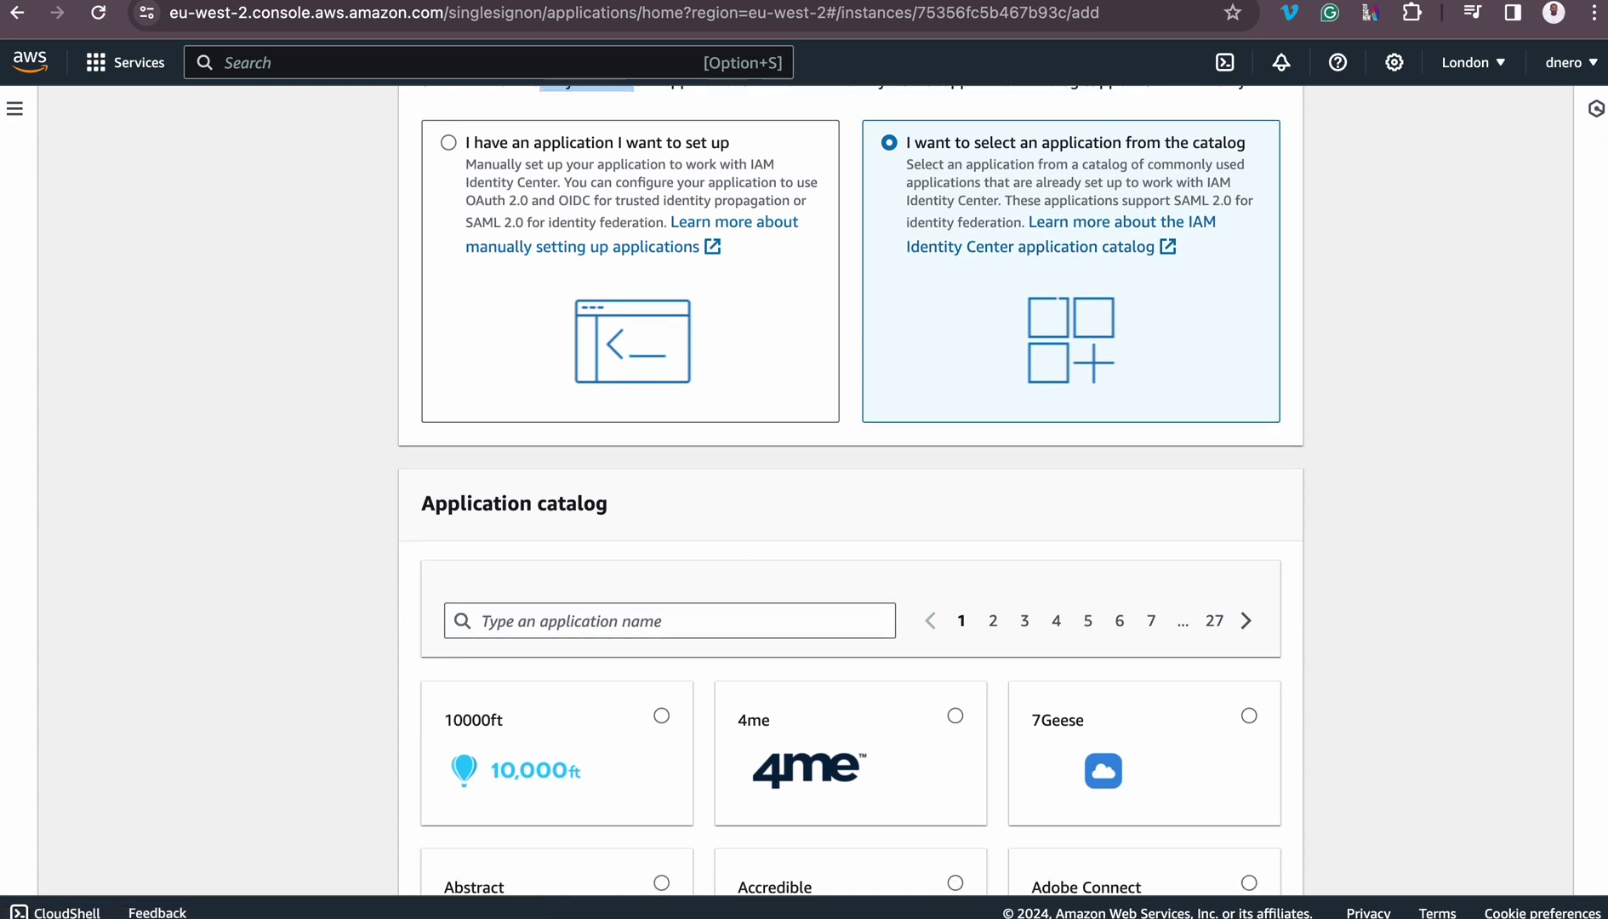
Step: Search the catalog for 'jenki', select Jenkins, and continue to configuration
{"action": "left_click", "coordinate": [669, 477]}
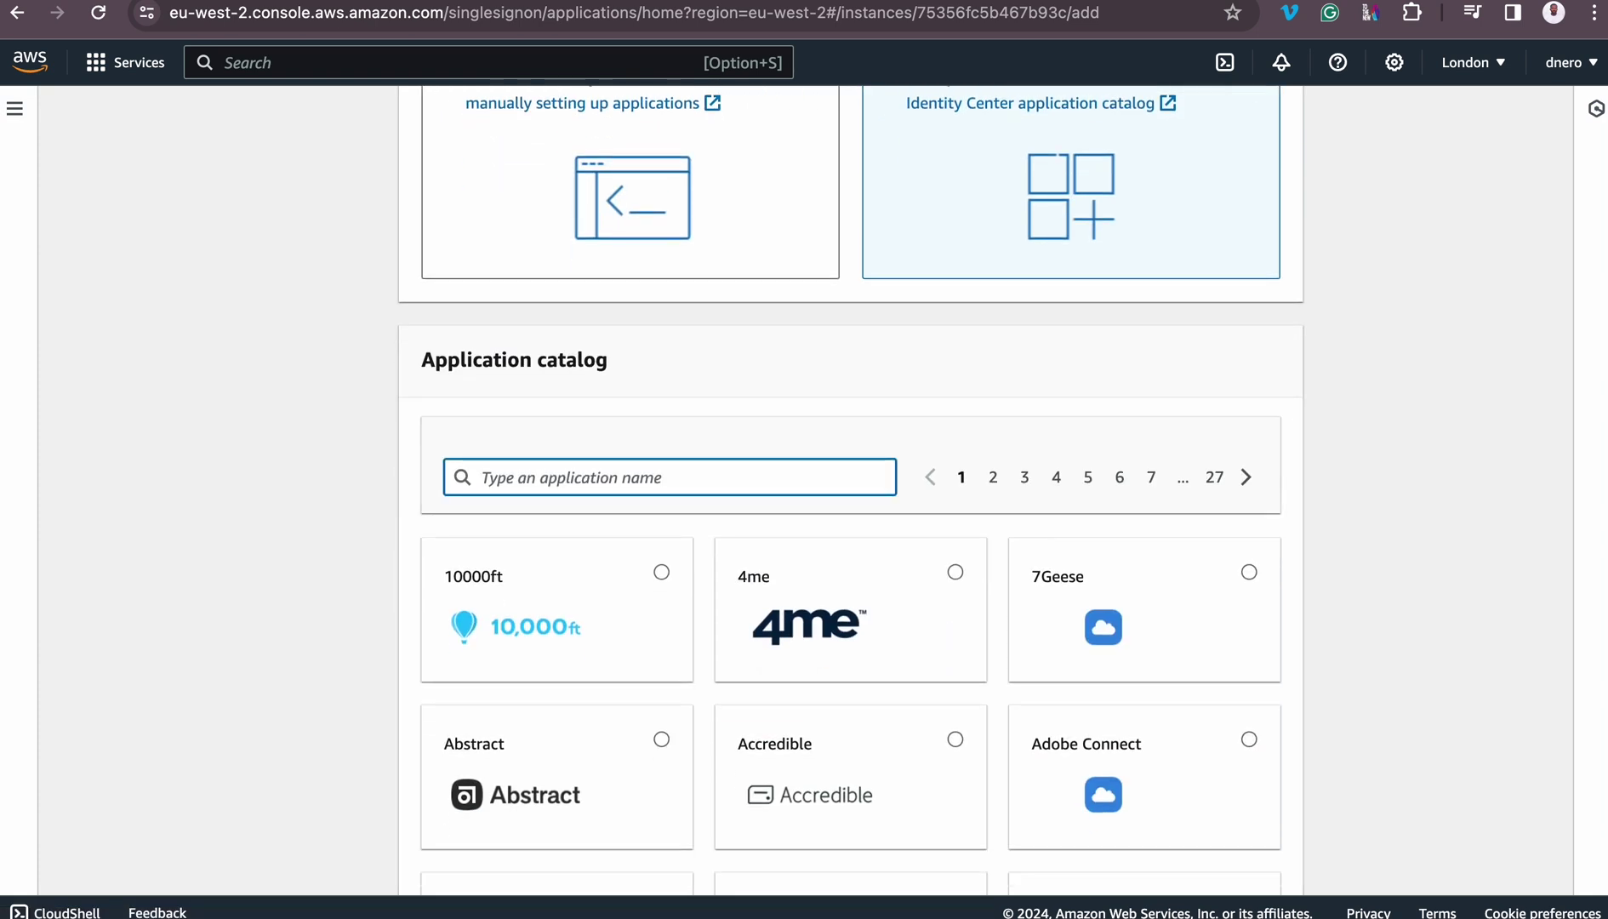
{"action": "type", "text": "jenki"}
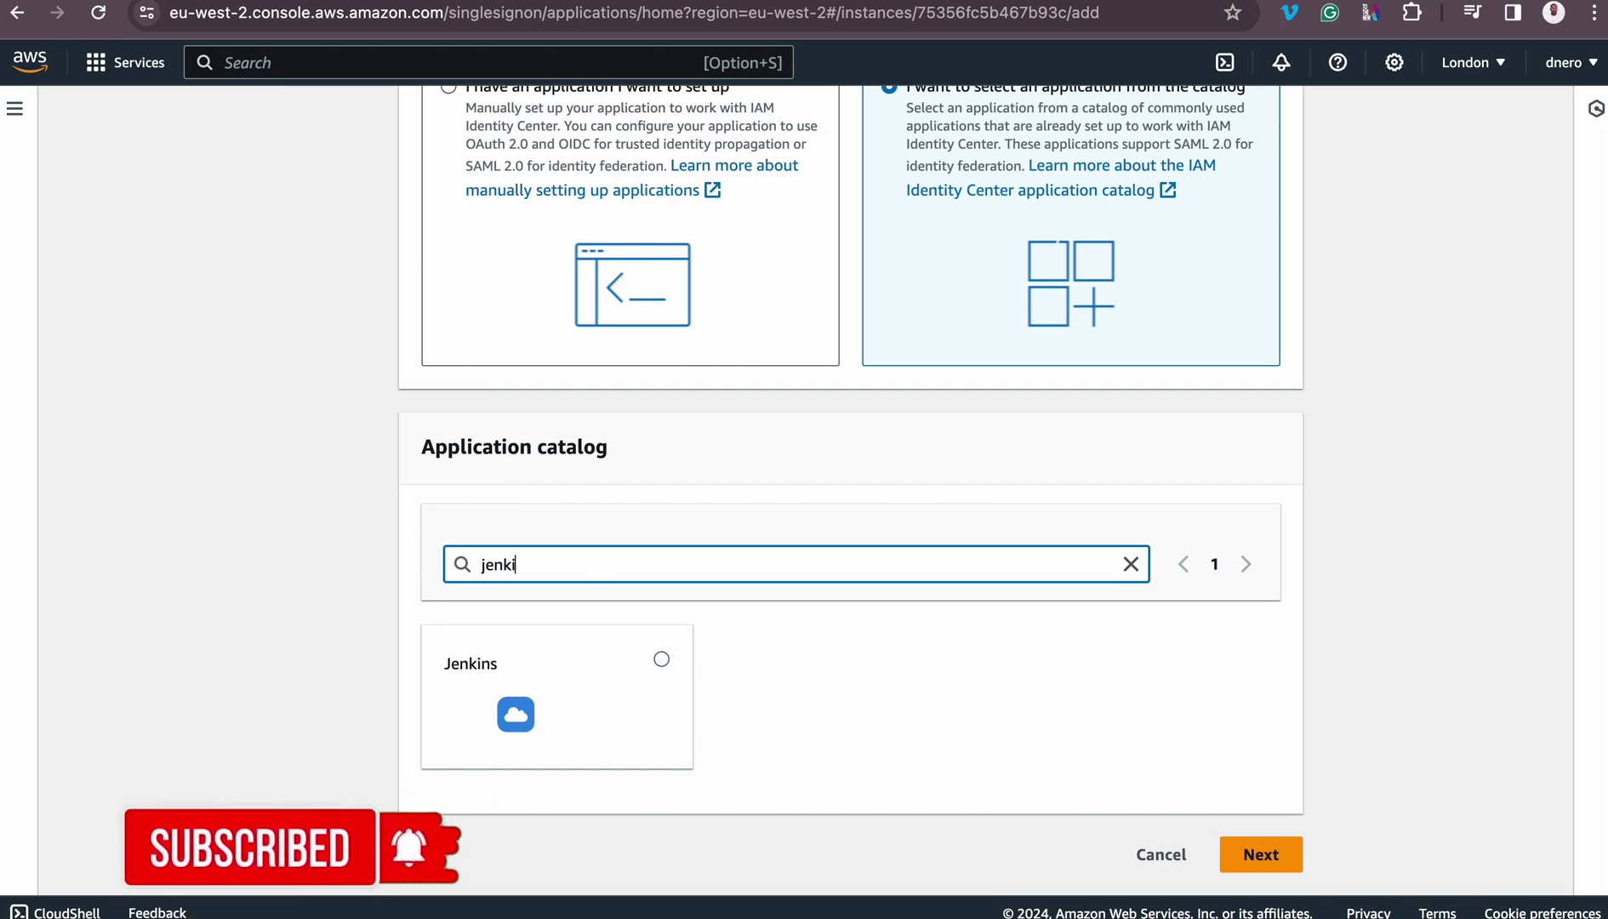
{"action": "left_click", "coordinate": [661, 659]}
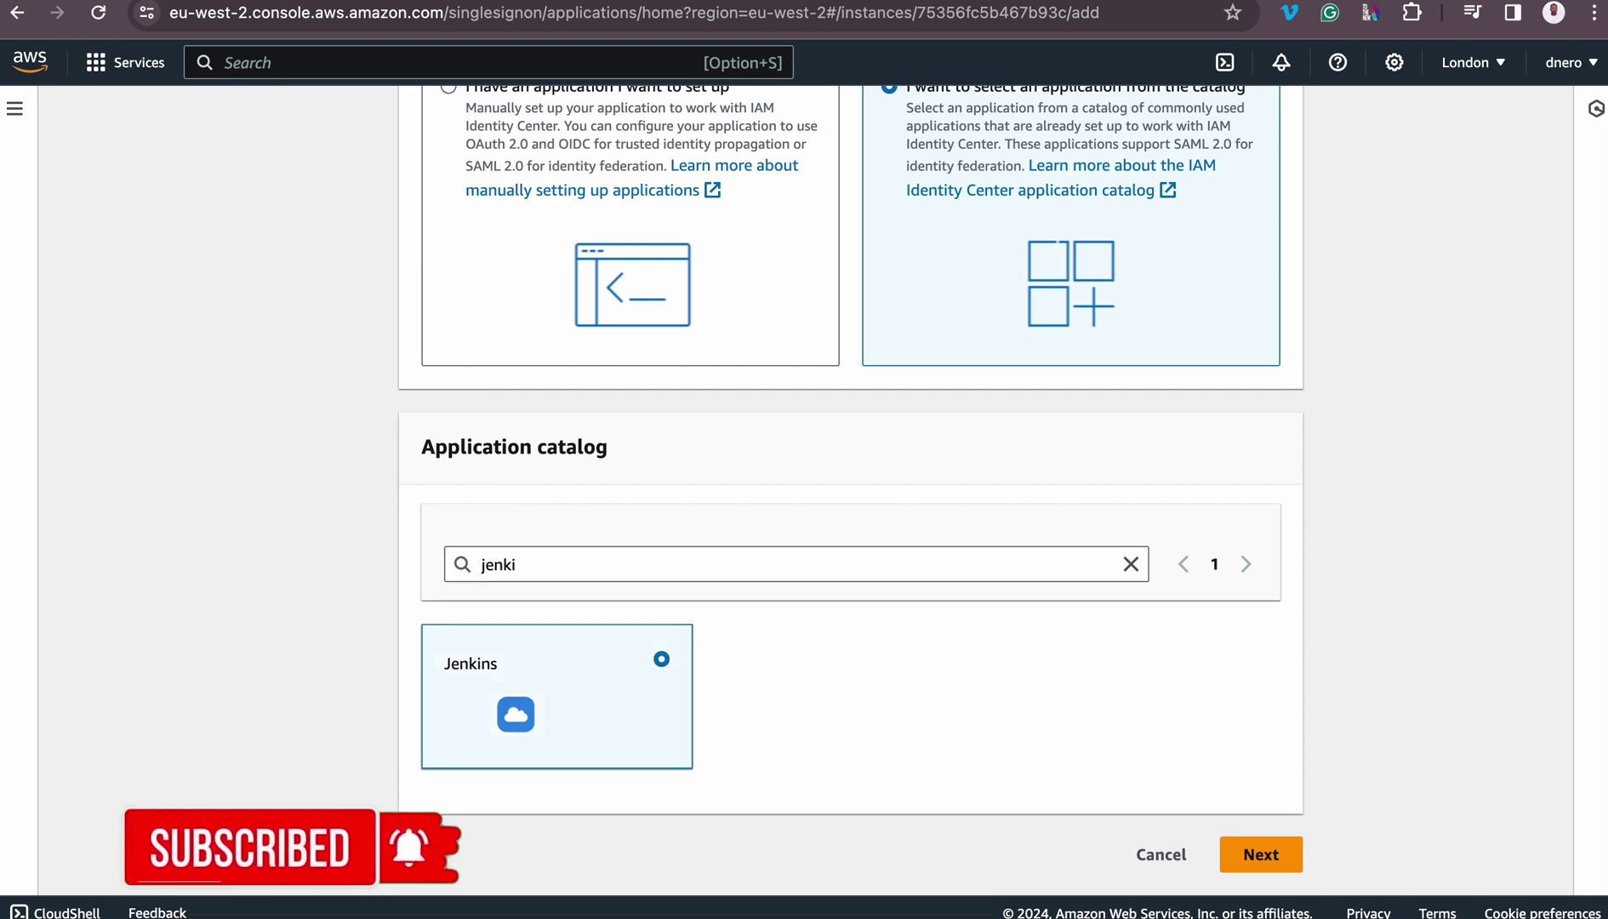
{"action": "left_click", "coordinate": [1260, 854]}
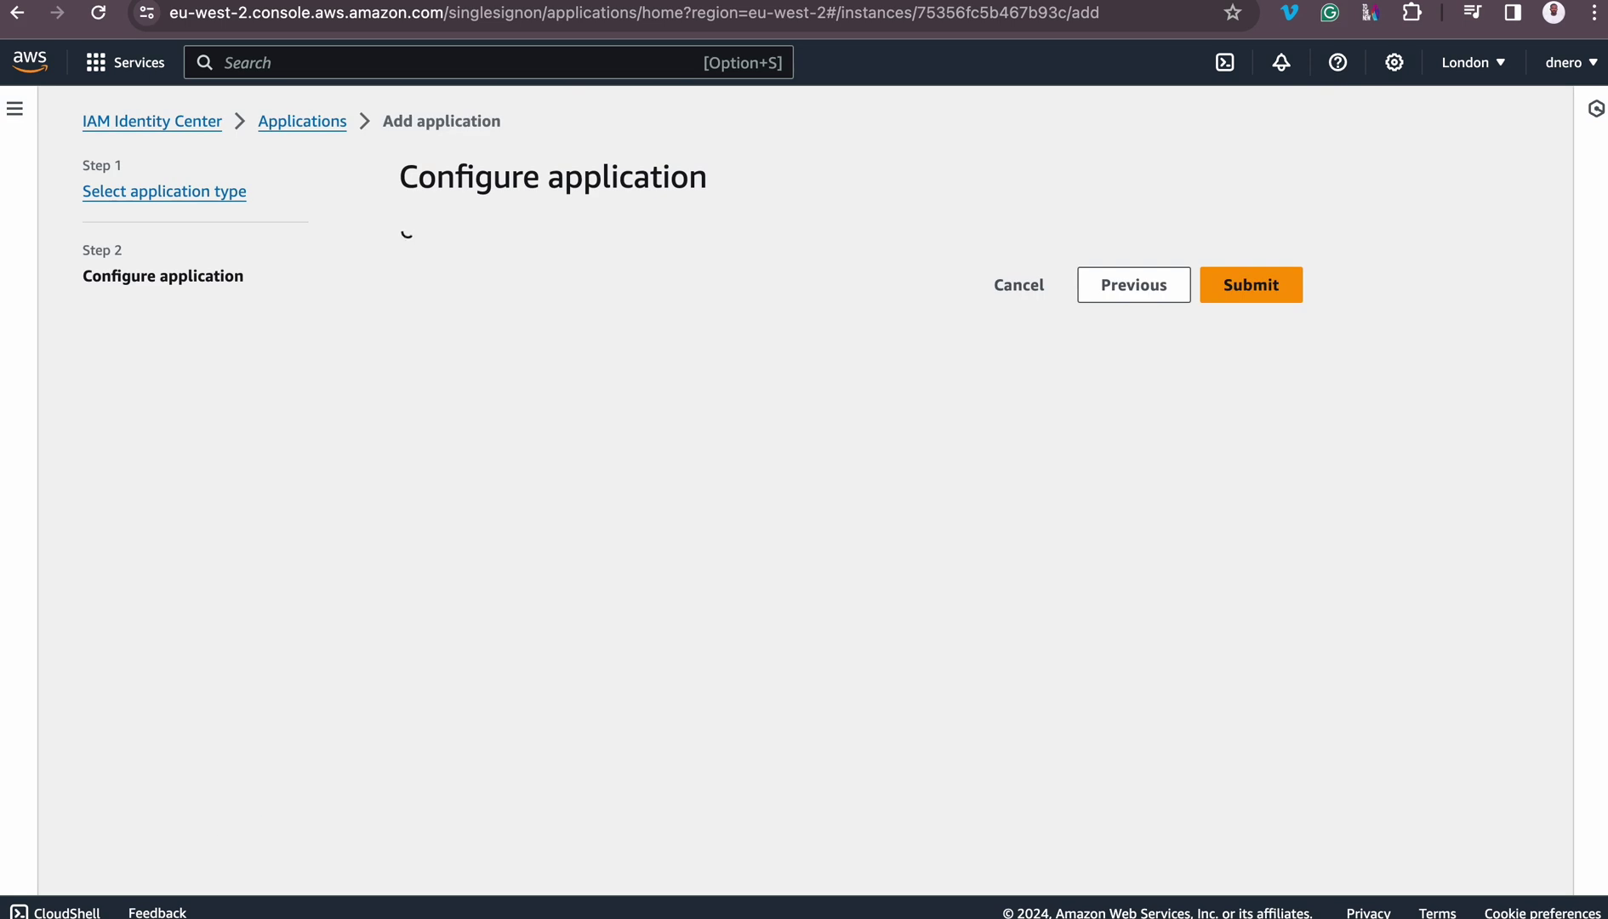
{"action": "scroll", "coordinate": [804, 489], "scroll_direction": "down", "scroll_amount": 3}
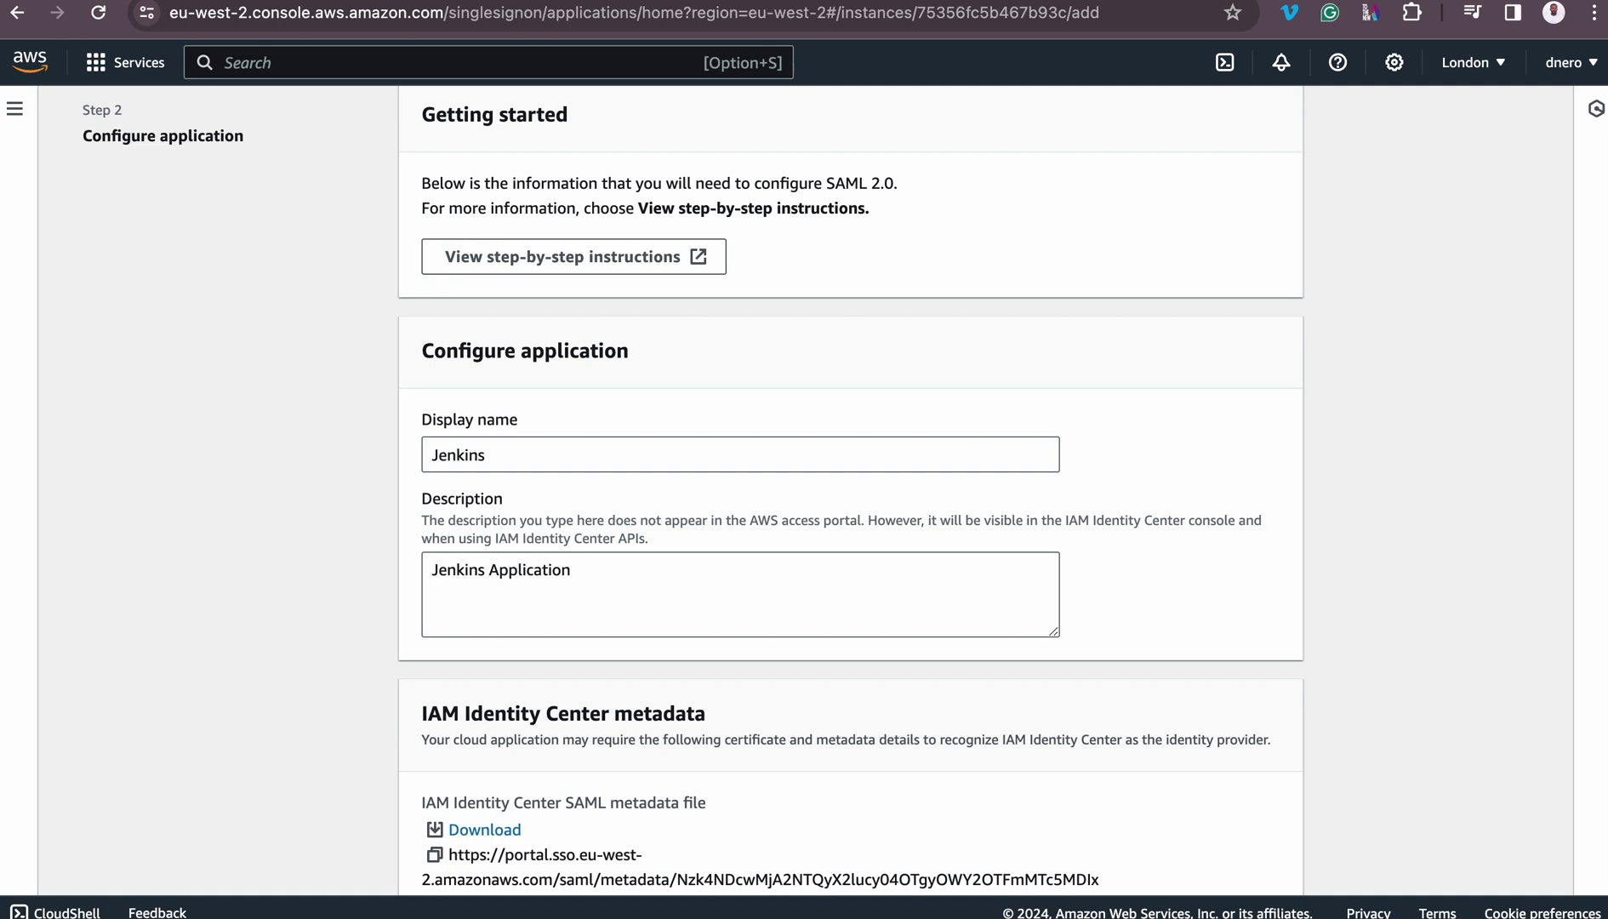
{"action": "scroll", "coordinate": [850, 491], "scroll_direction": "down", "scroll_amount": 3}
{"action": "scroll", "coordinate": [850, 489], "scroll_direction": "down", "scroll_amount": 4}
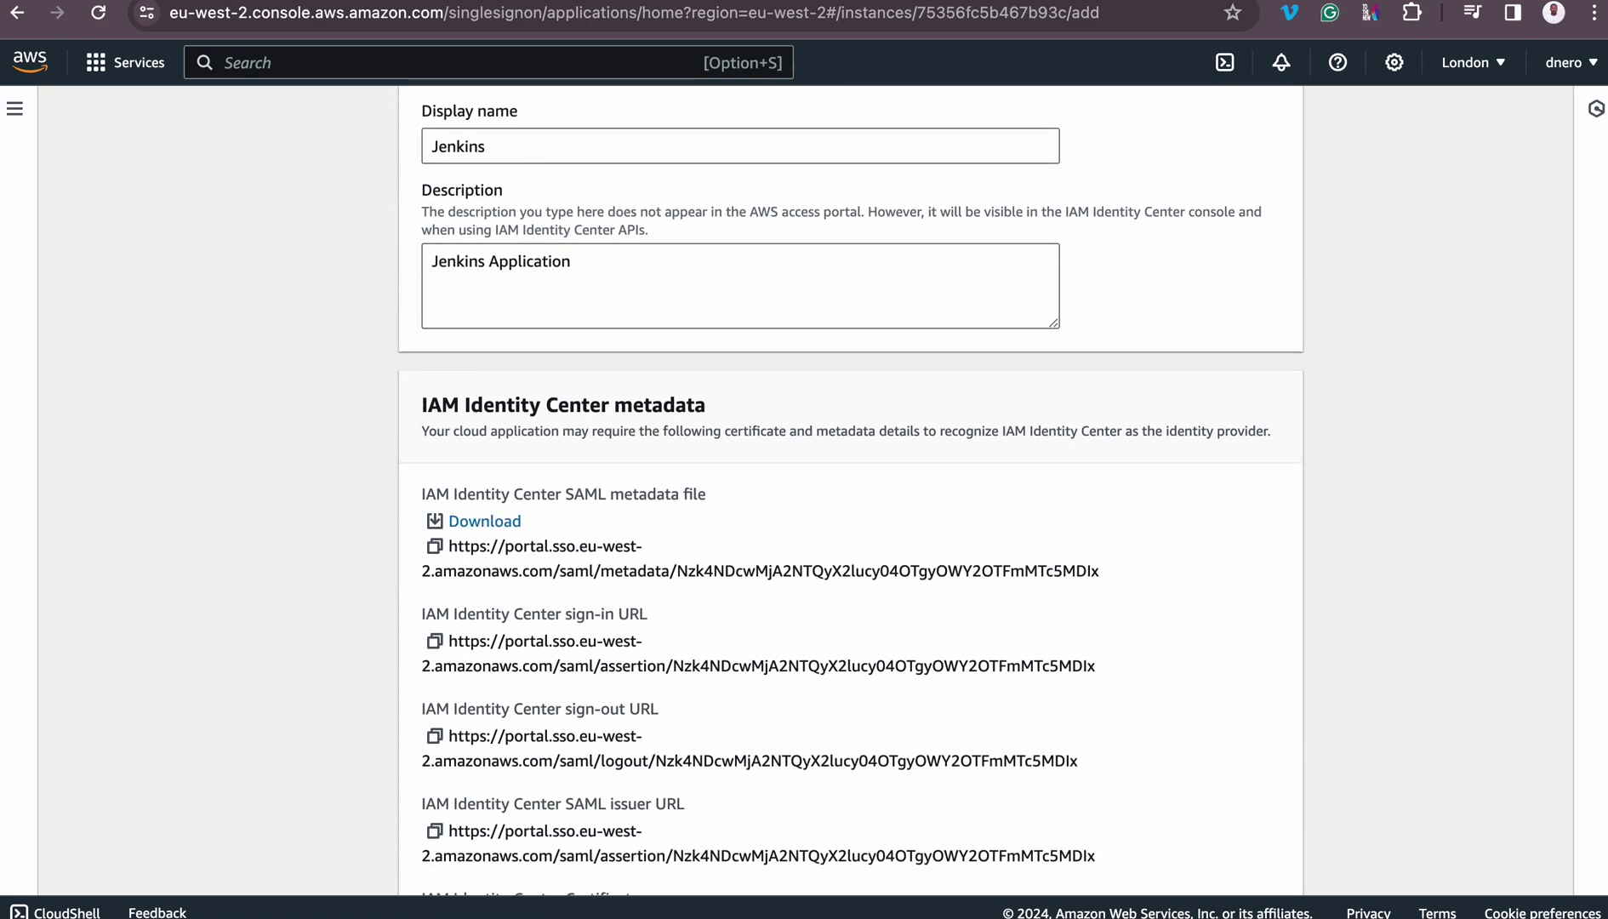
{"action": "scroll", "coordinate": [850, 490], "scroll_direction": "down", "scroll_amount": 3}
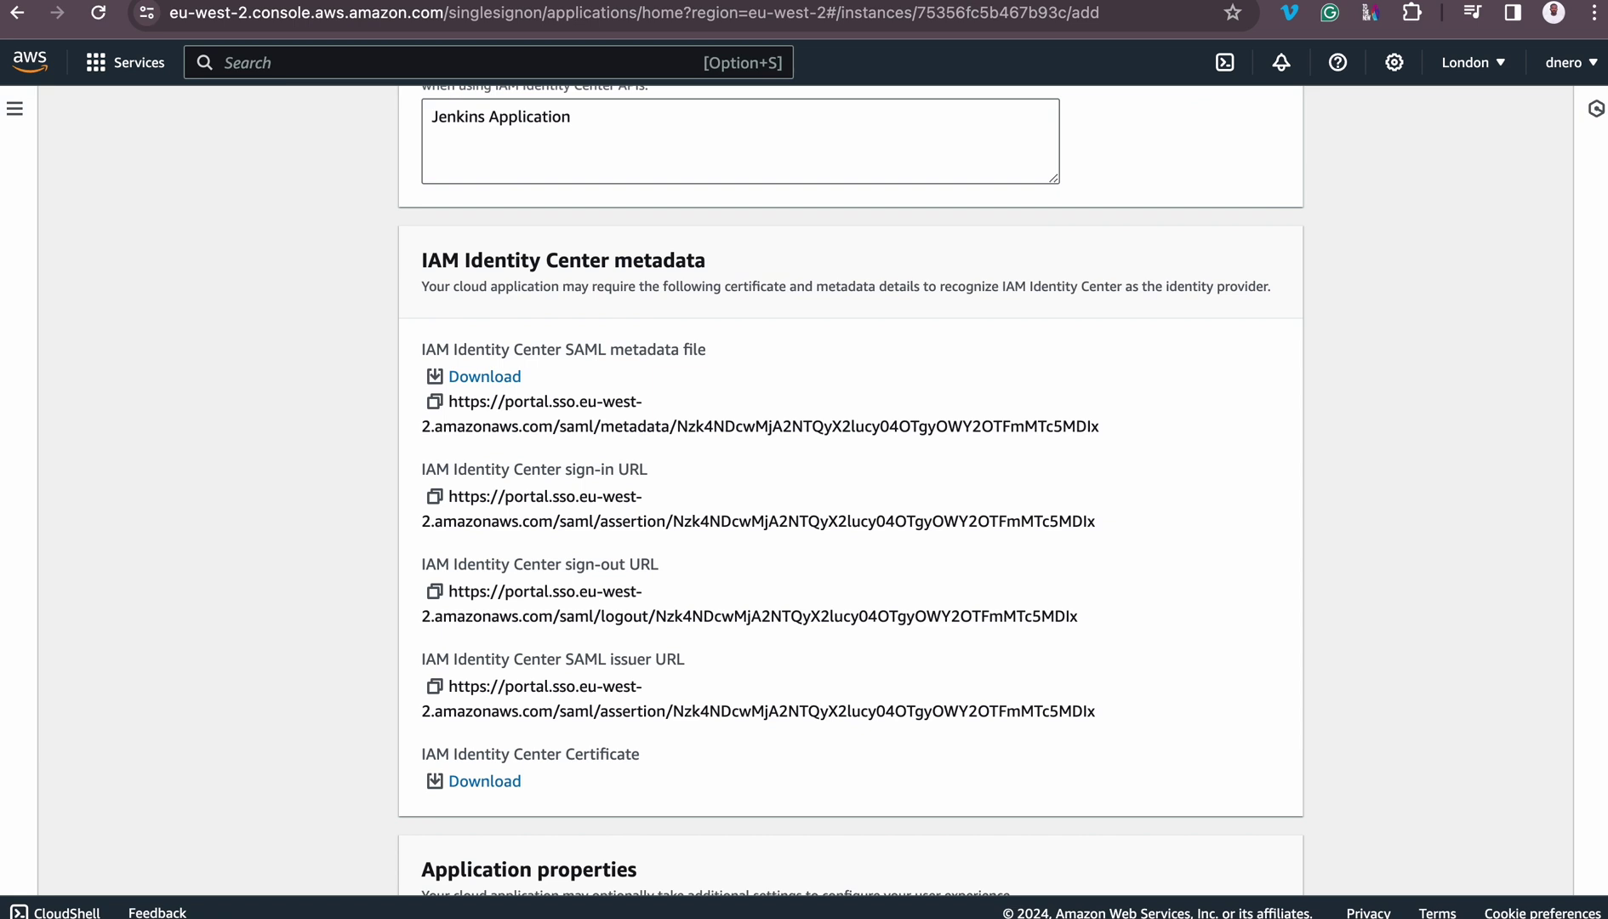
{"action": "left_click_drag", "start_coordinate": [448, 400], "coordinate": [552, 425]}
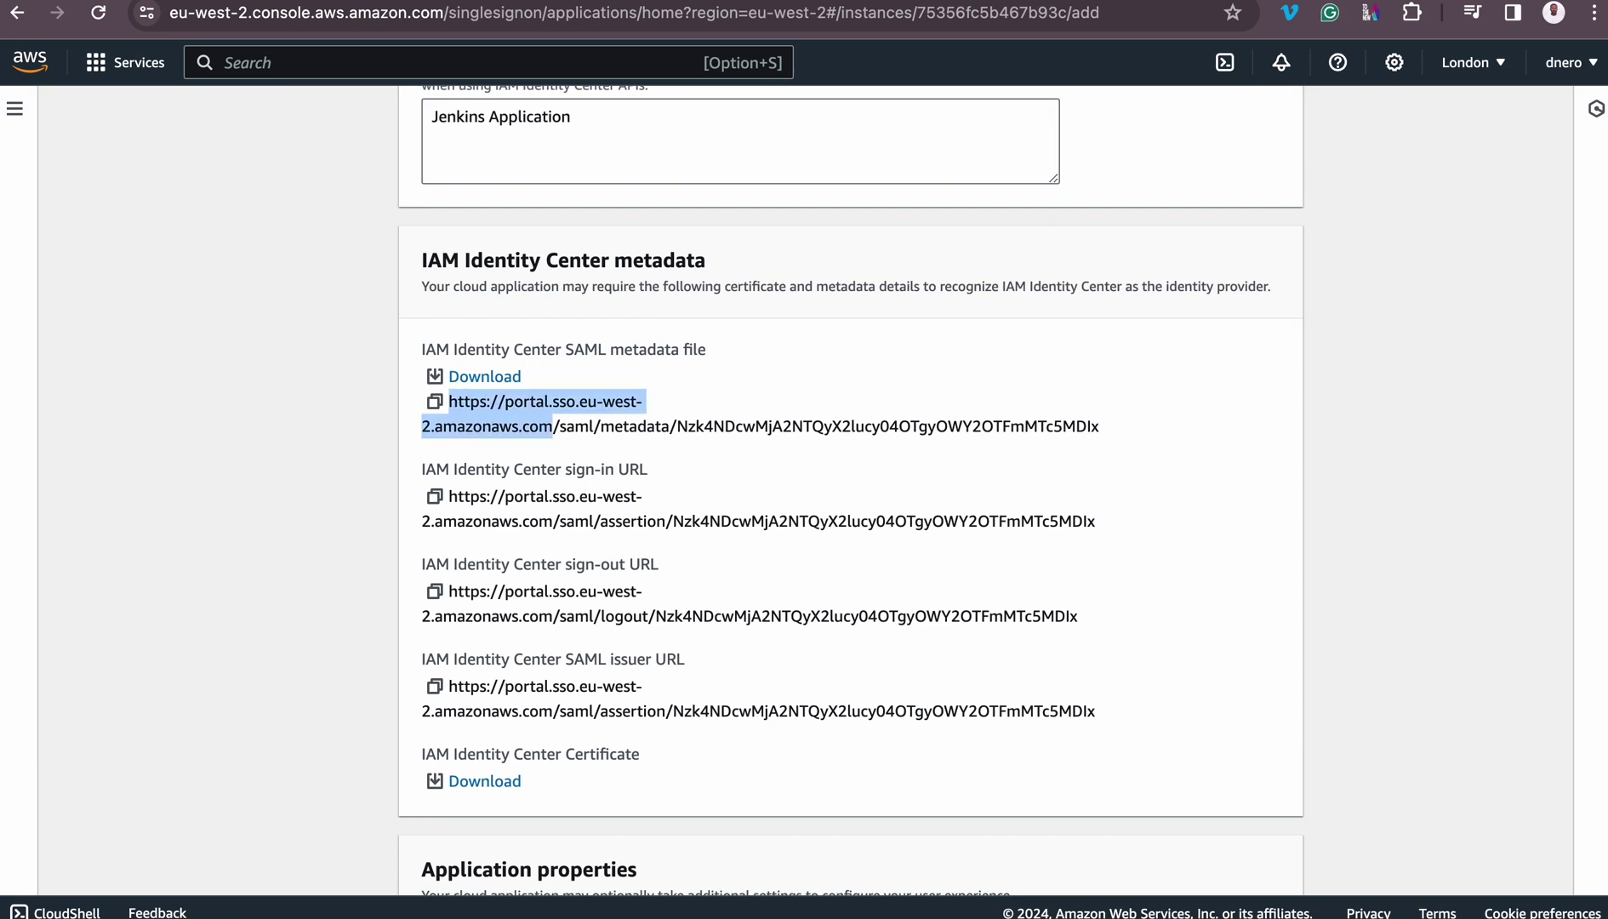
{"action": "scroll", "coordinate": [850, 489], "scroll_direction": "down", "scroll_amount": 5}
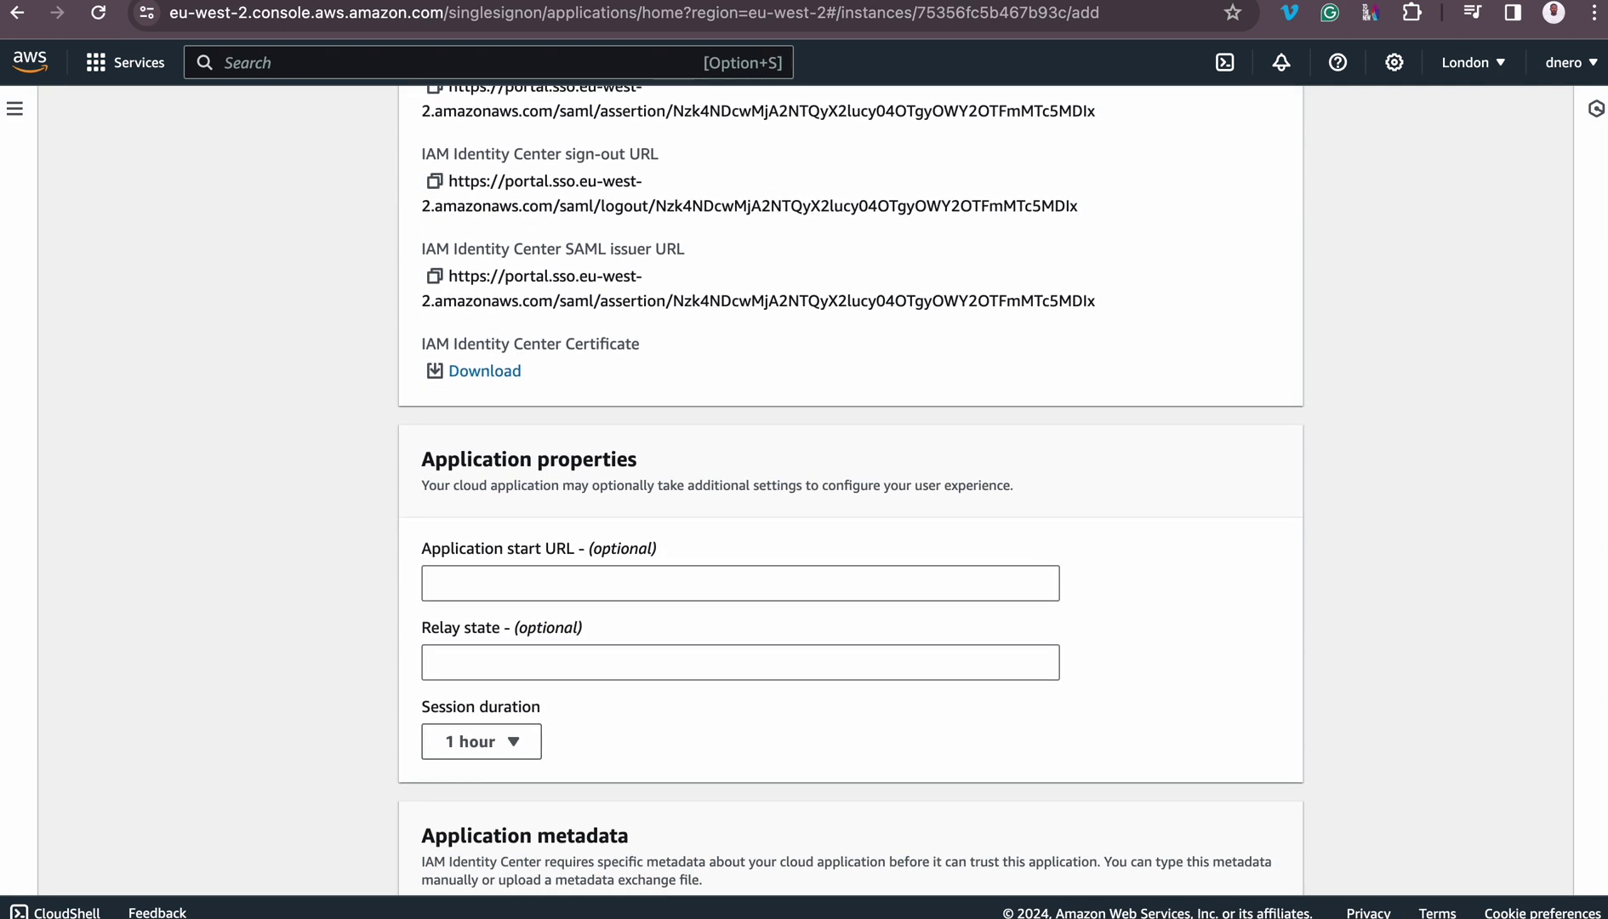
{"action": "scroll", "coordinate": [851, 489], "scroll_direction": "down", "scroll_amount": 1}
Step: Review the Application properties and metadata sections, locating the ACS URL and SAML audience fields
{"action": "left_click_drag", "start_coordinate": [435, 371], "coordinate": [618, 371]}
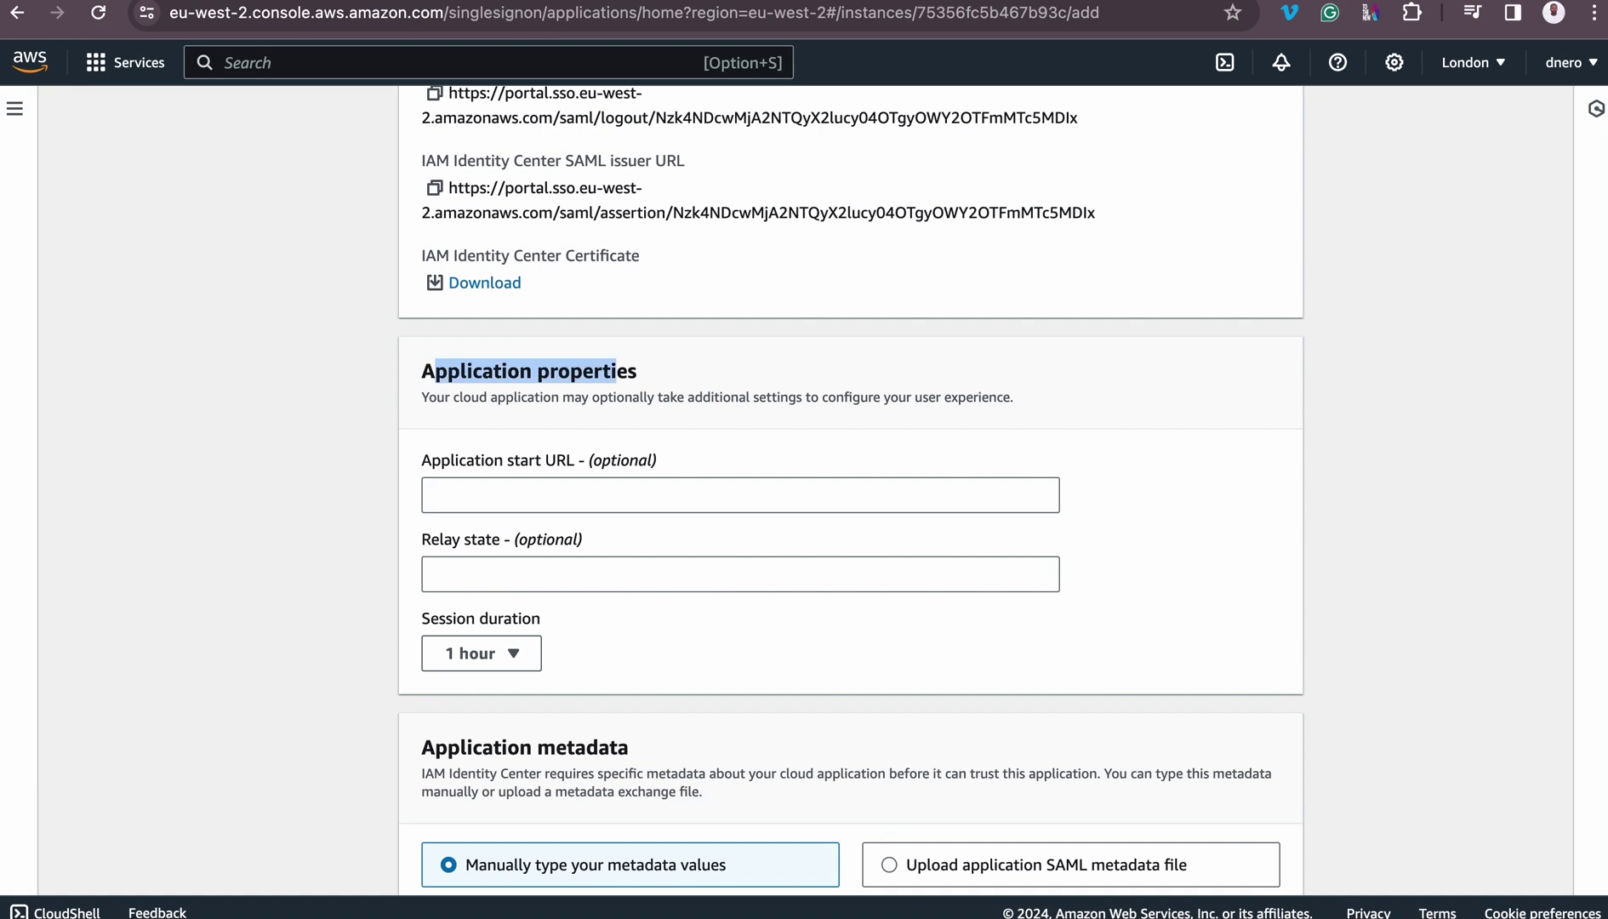
{"action": "scroll", "coordinate": [850, 489], "scroll_direction": "down", "scroll_amount": 3}
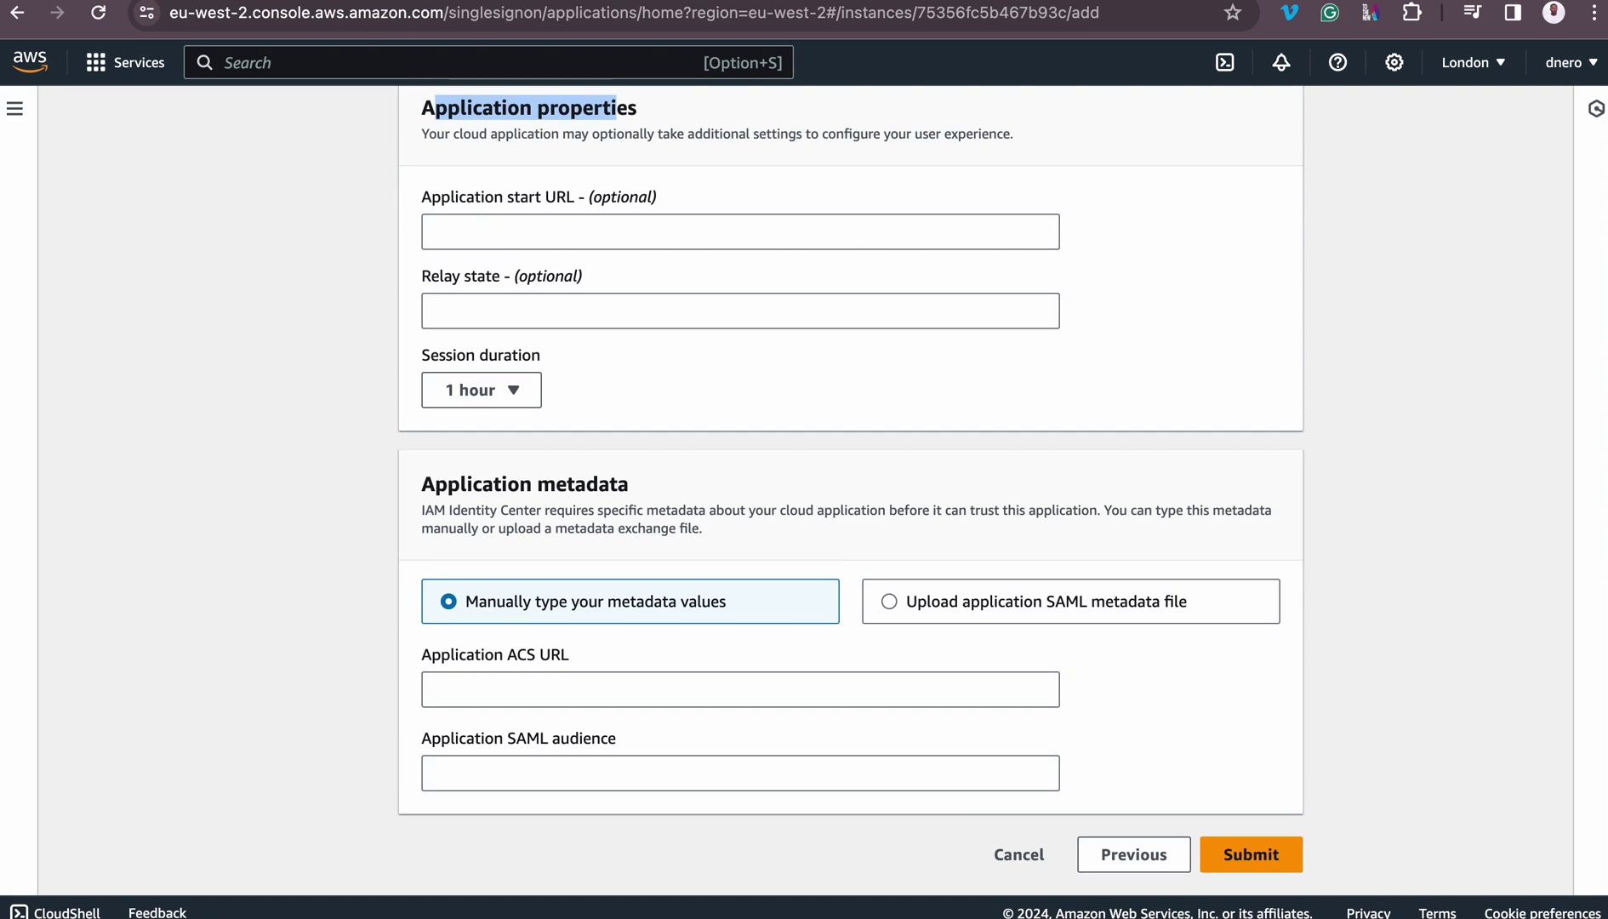
{"action": "left_click_drag", "start_coordinate": [434, 484], "coordinate": [618, 483]}
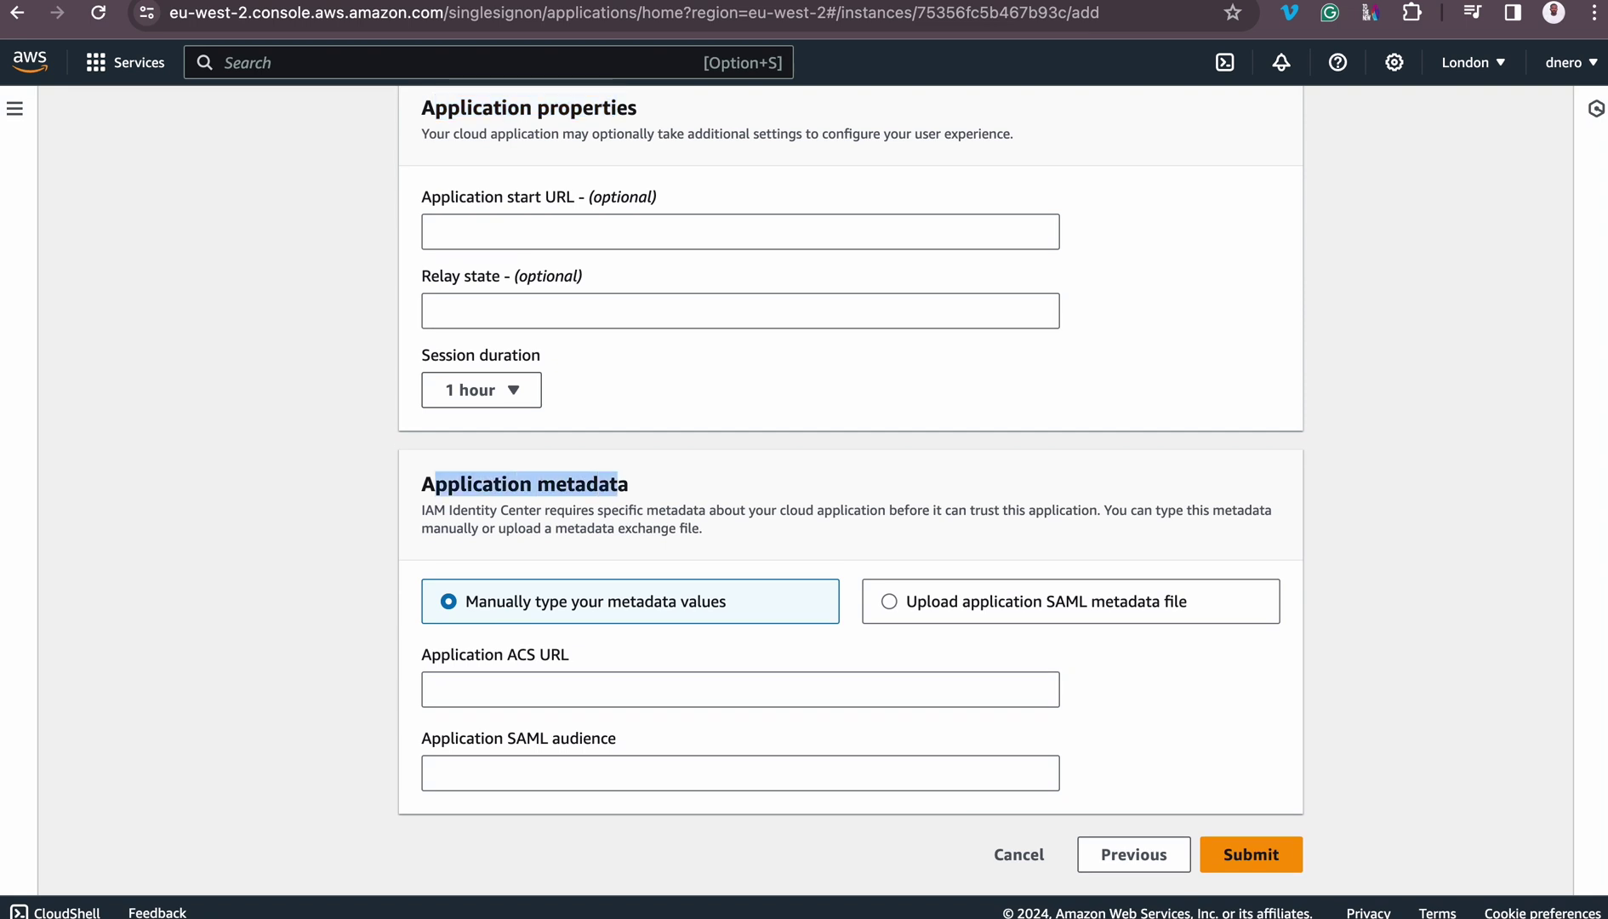
{"action": "left_click", "coordinate": [618, 484]}
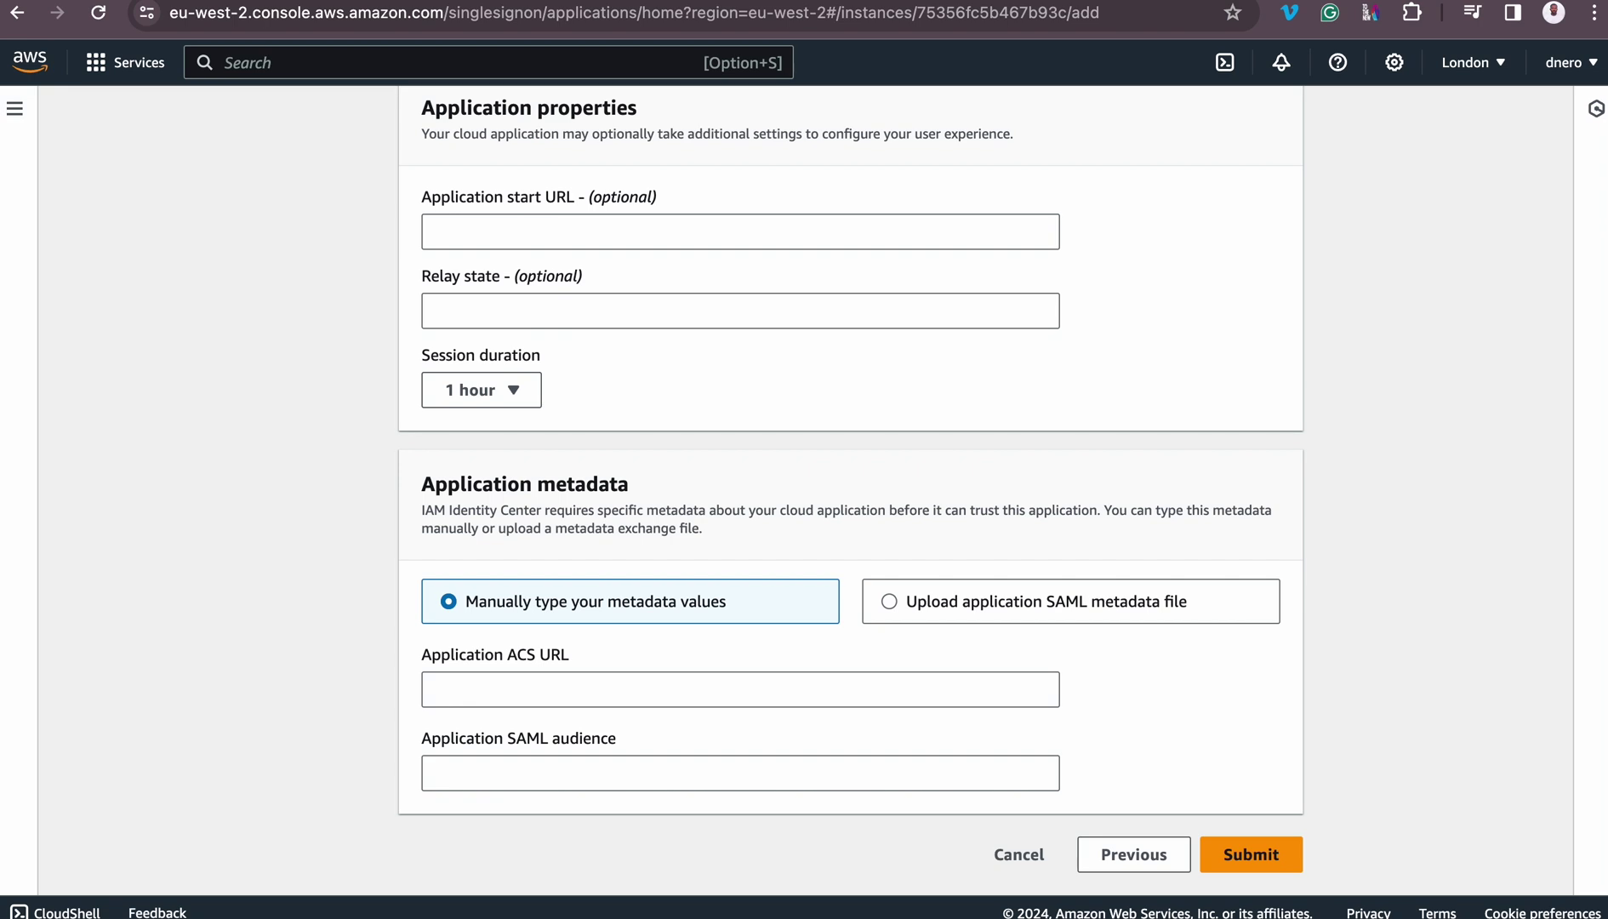
{"action": "left_click_drag", "start_coordinate": [455, 654], "coordinate": [475, 654]}
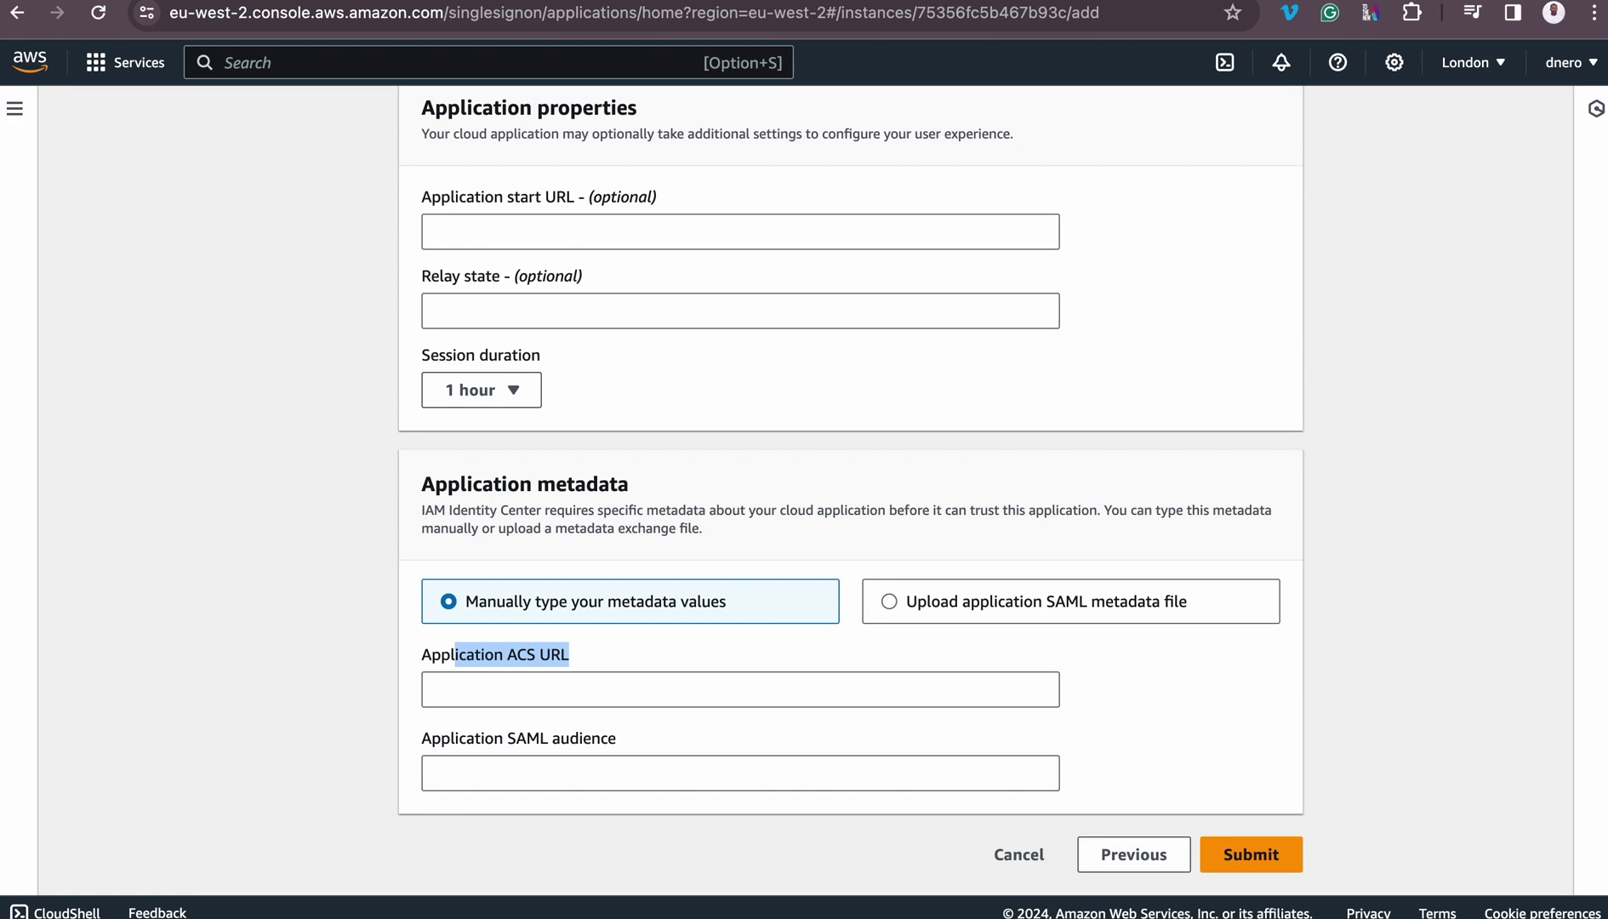
{"action": "left_click_drag", "start_coordinate": [450, 738], "coordinate": [601, 738]}
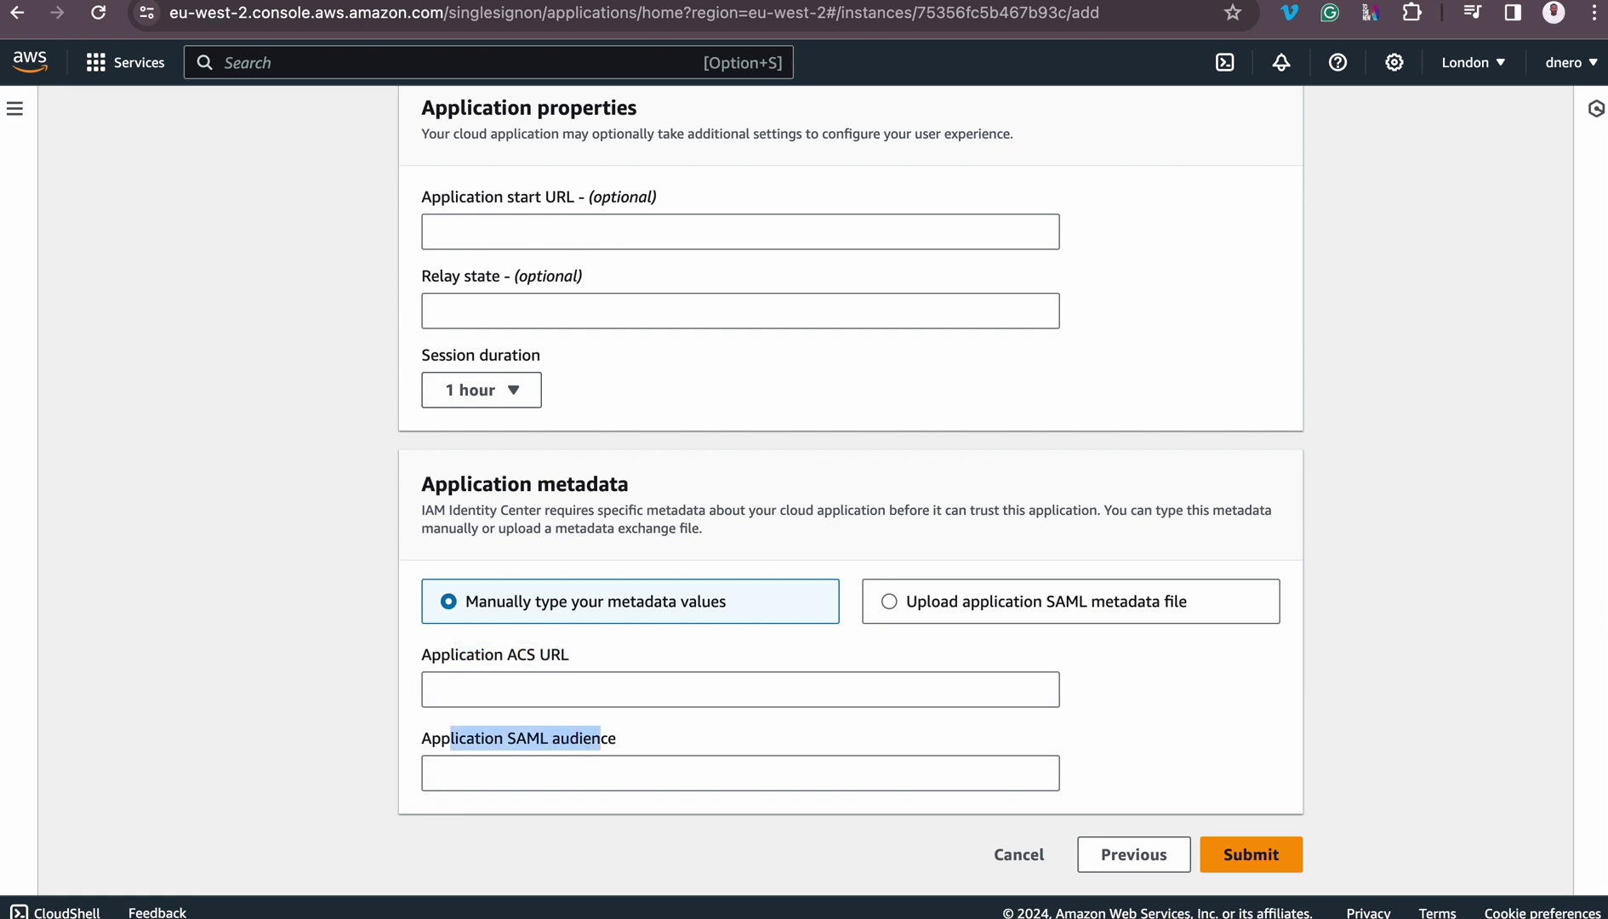
{"action": "left_click", "coordinate": [587, 689]}
{"action": "left_click", "coordinate": [587, 773]}
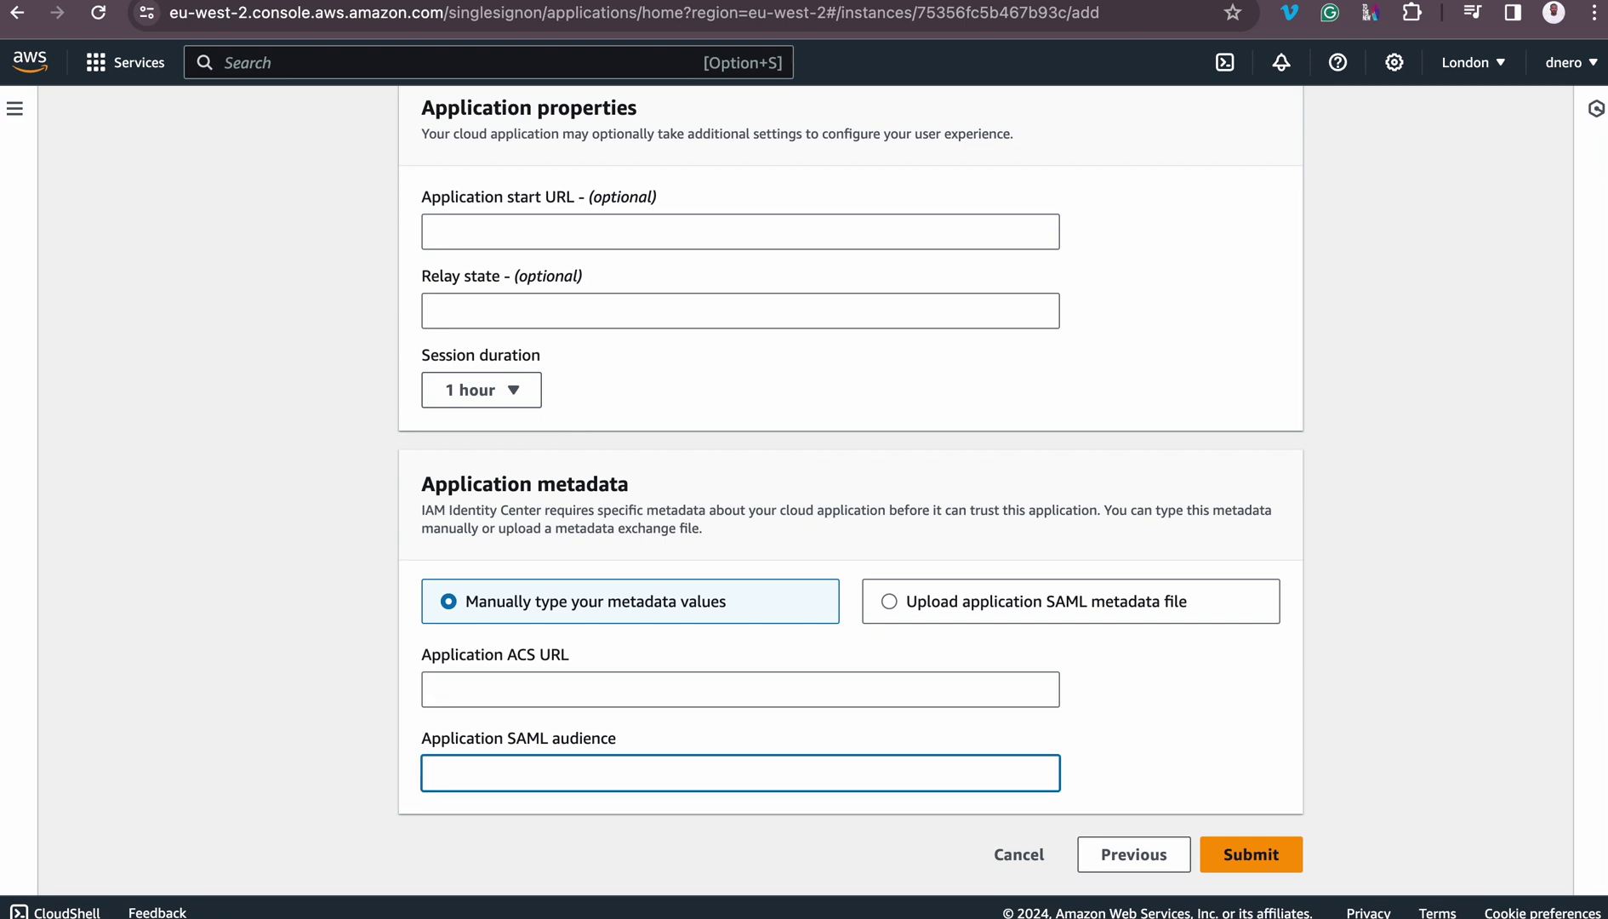
{"action": "left_click", "coordinate": [587, 689]}
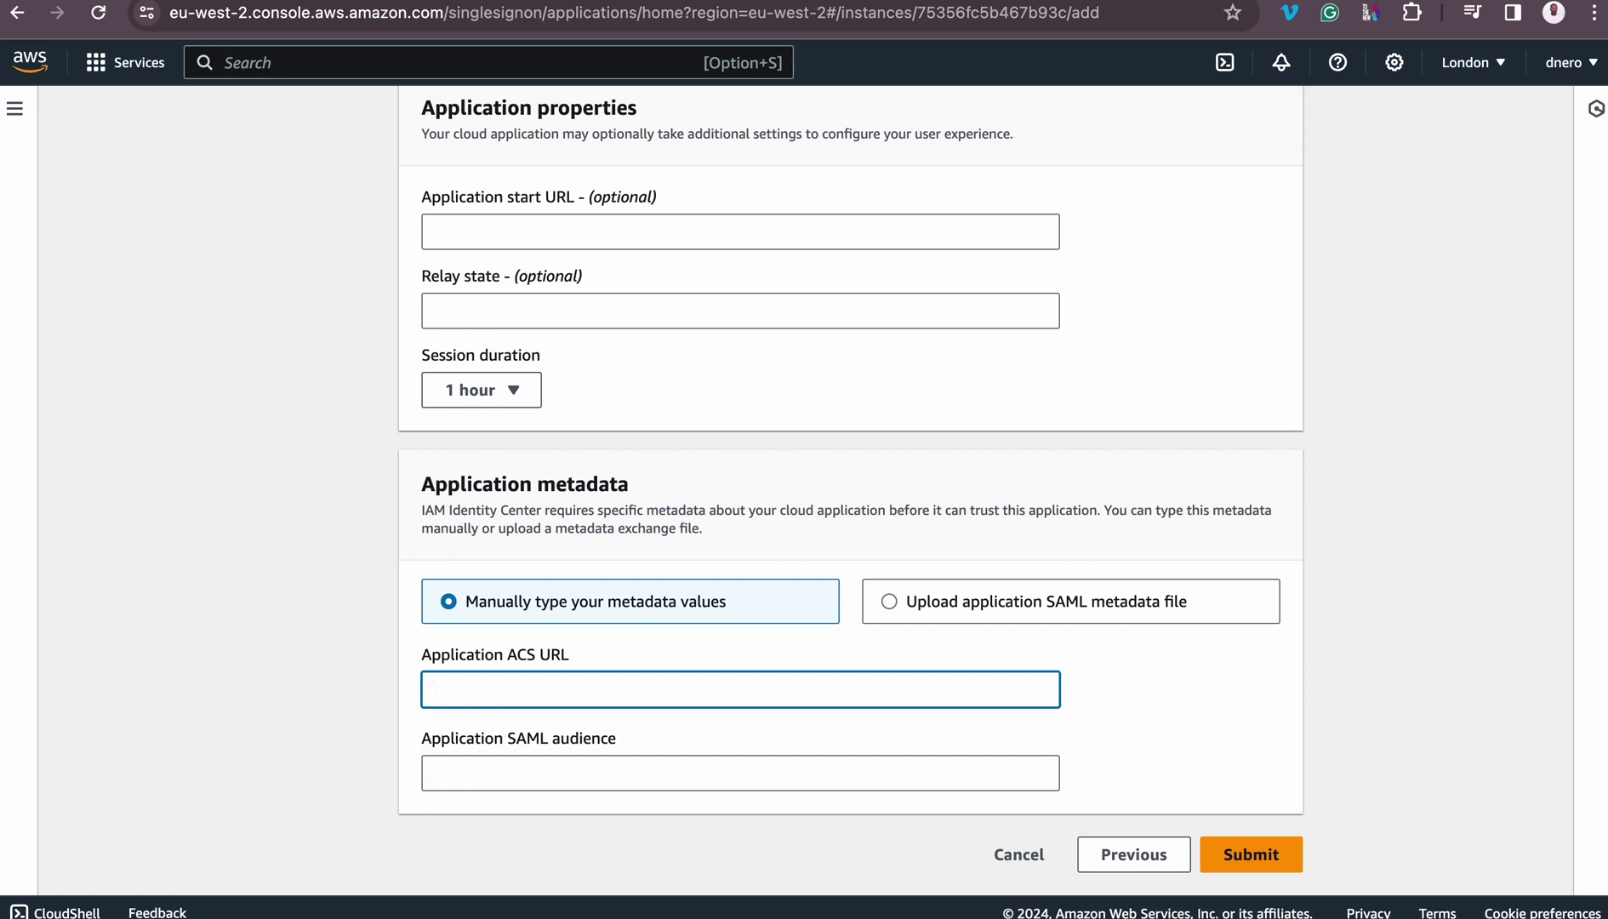
{"action": "left_click", "coordinate": [1412, 1]}
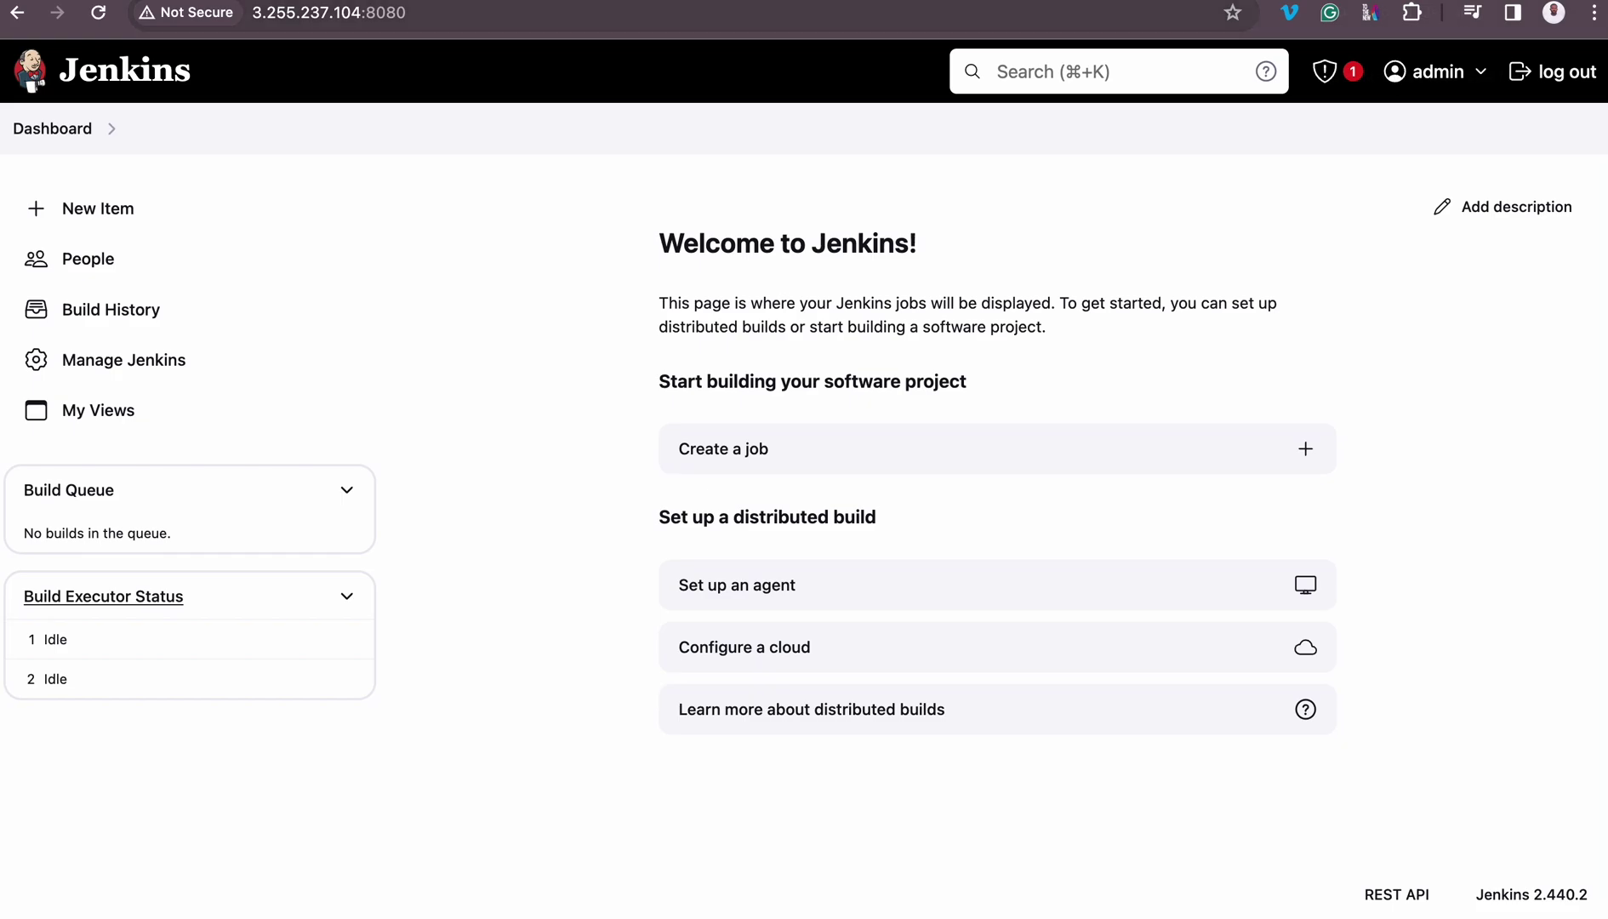
{"action": "key", "text": "super+l"}
{"action": "key", "text": "super+c"}
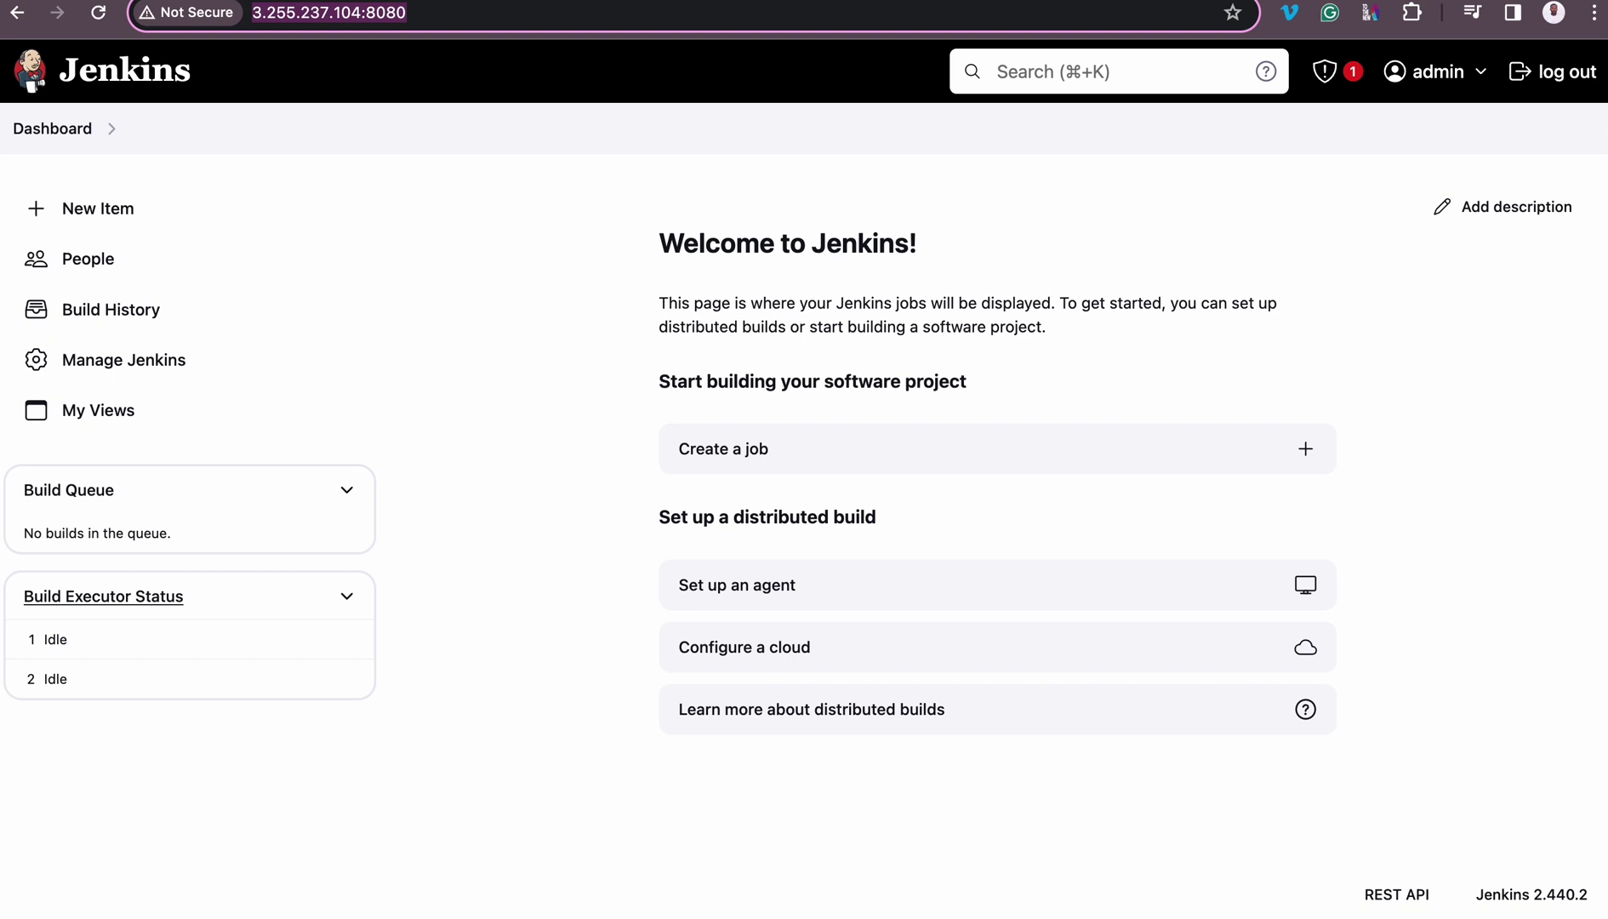
{"action": "key", "text": "ctrl+shift+Tab"}
{"action": "key", "text": "super+v"}
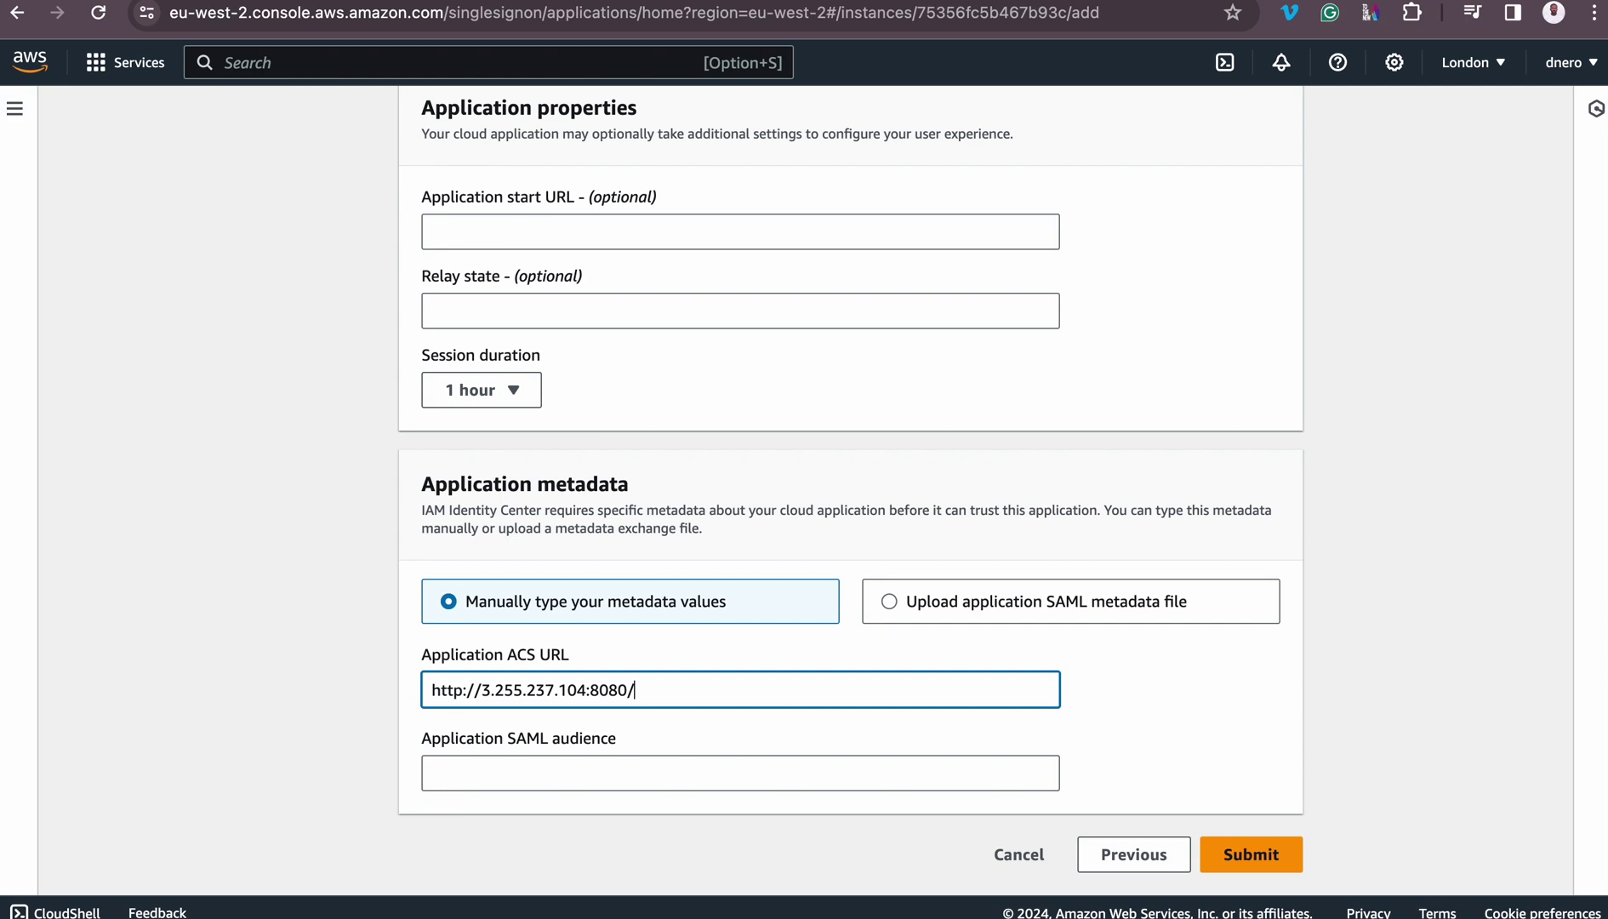
{"action": "type", "text": "securityRealm/fini"}
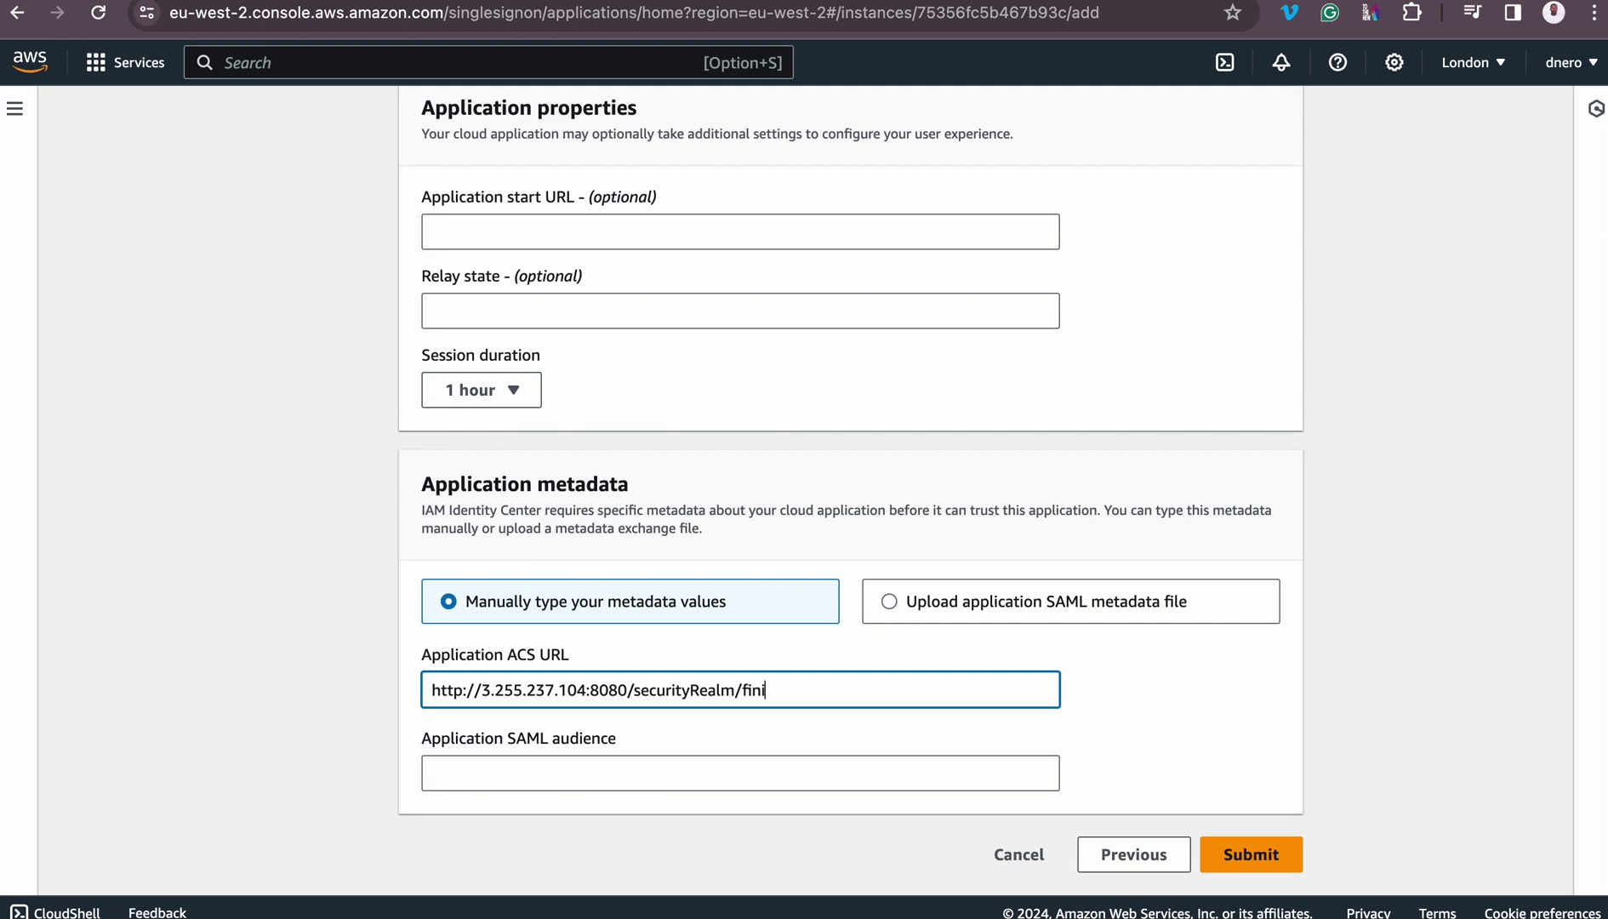
{"action": "type", "text": "shLogin"}
{"action": "key", "text": "super+a"}
{"action": "key", "text": "super+c"}
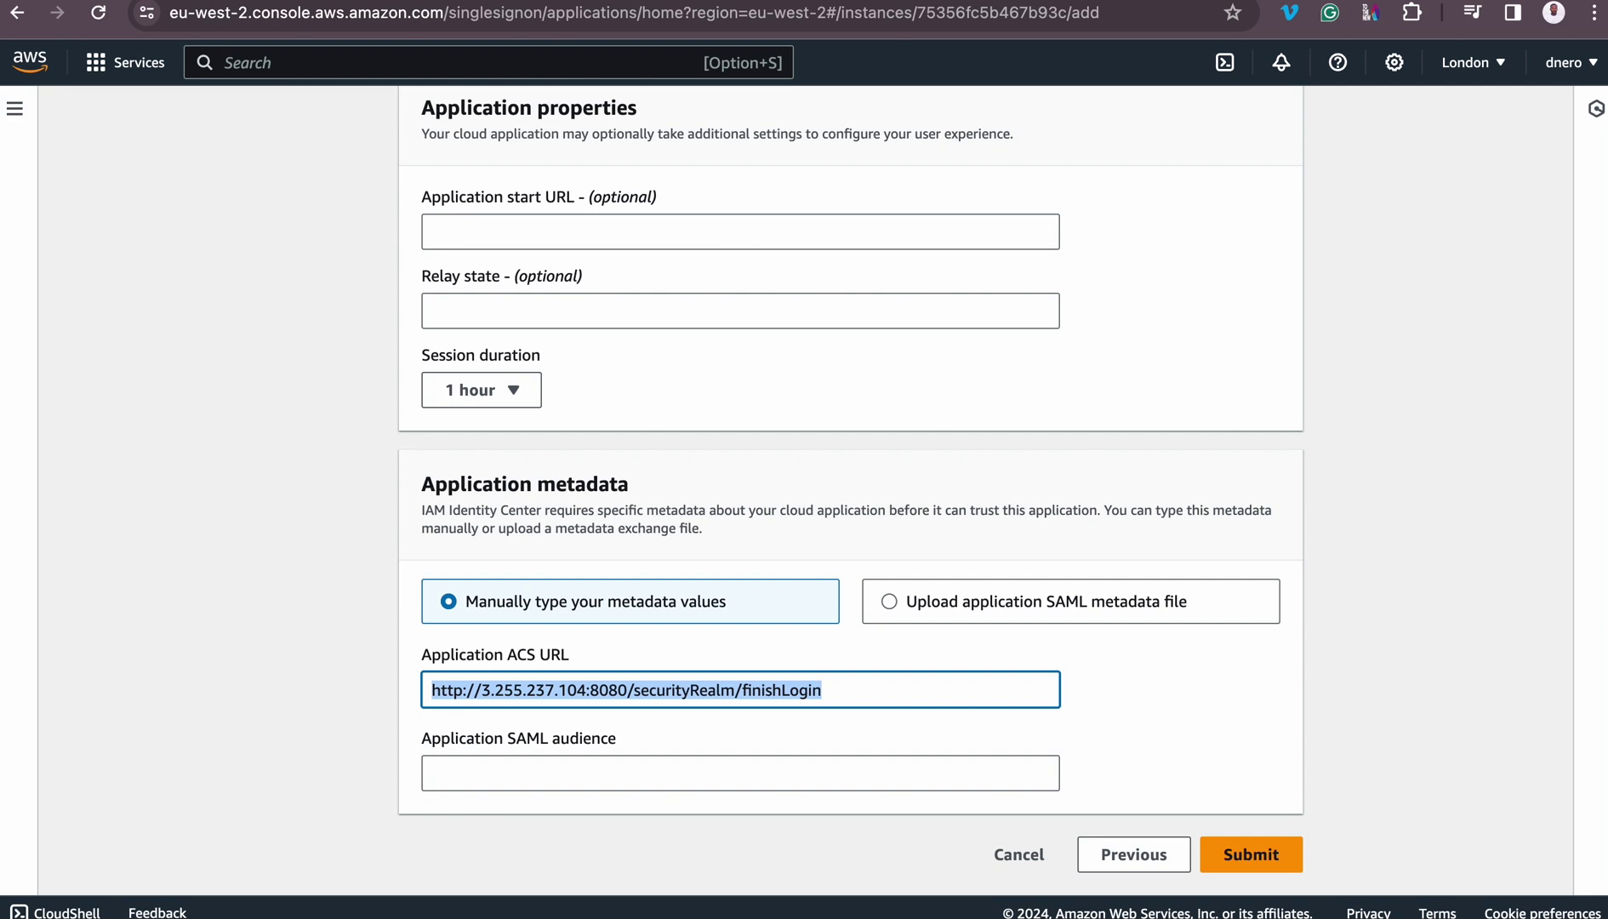
{"action": "key", "text": "Tab"}
{"action": "key", "text": "super+v"}
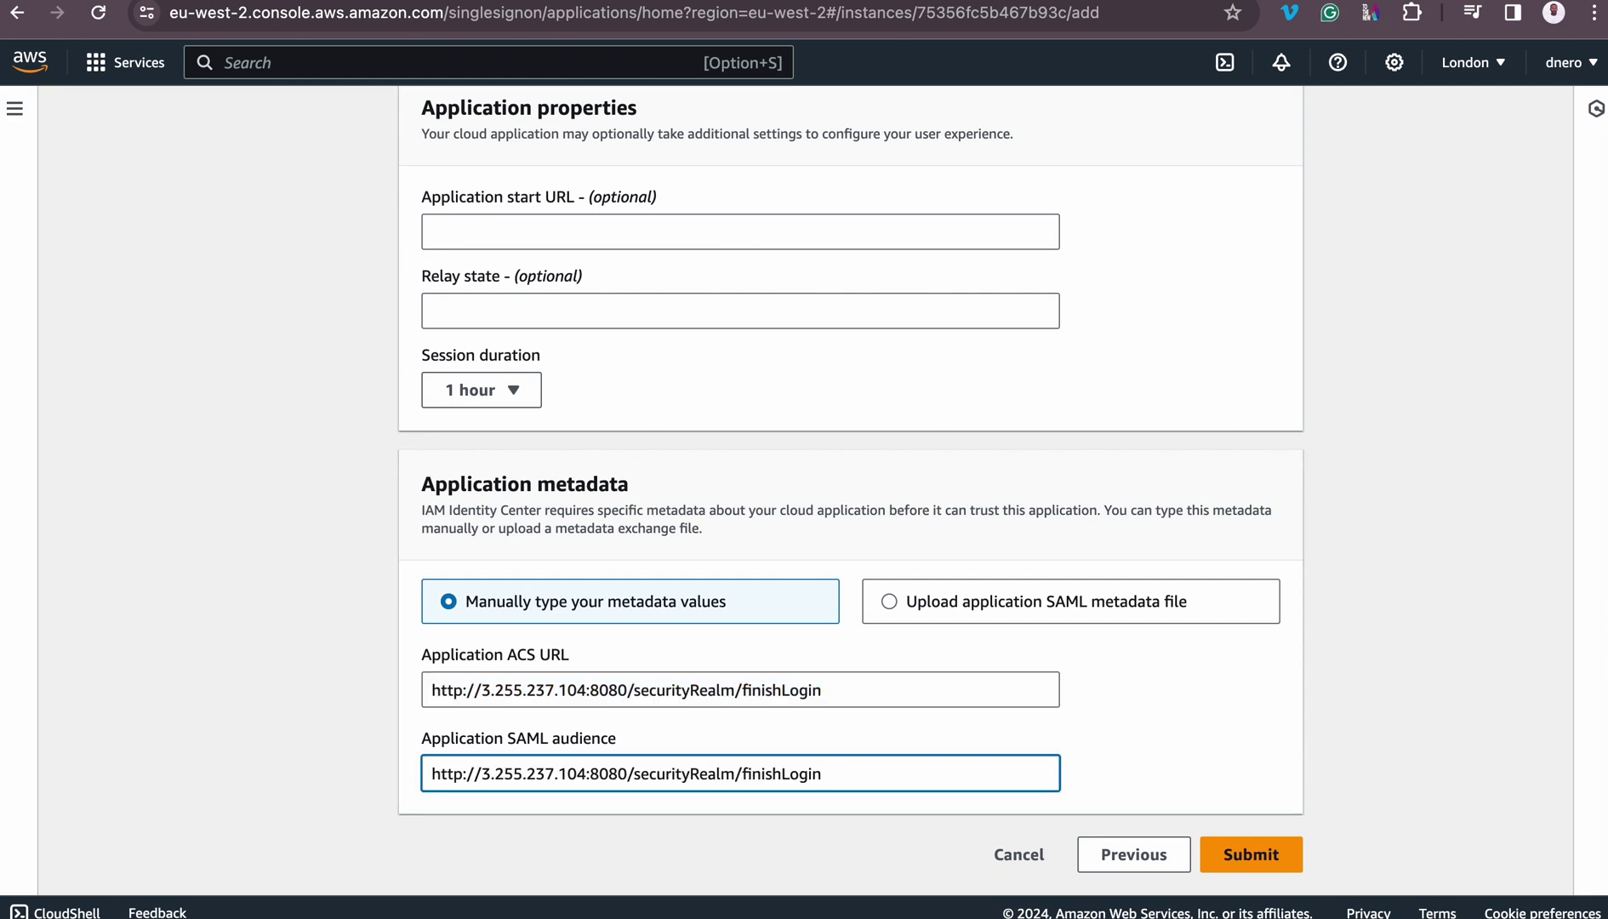
Step: Point out both securityRealm/finishLogin URLs and submit the Jenkins application
{"action": "left_click_drag", "start_coordinate": [440, 689], "coordinate": [721, 689]}
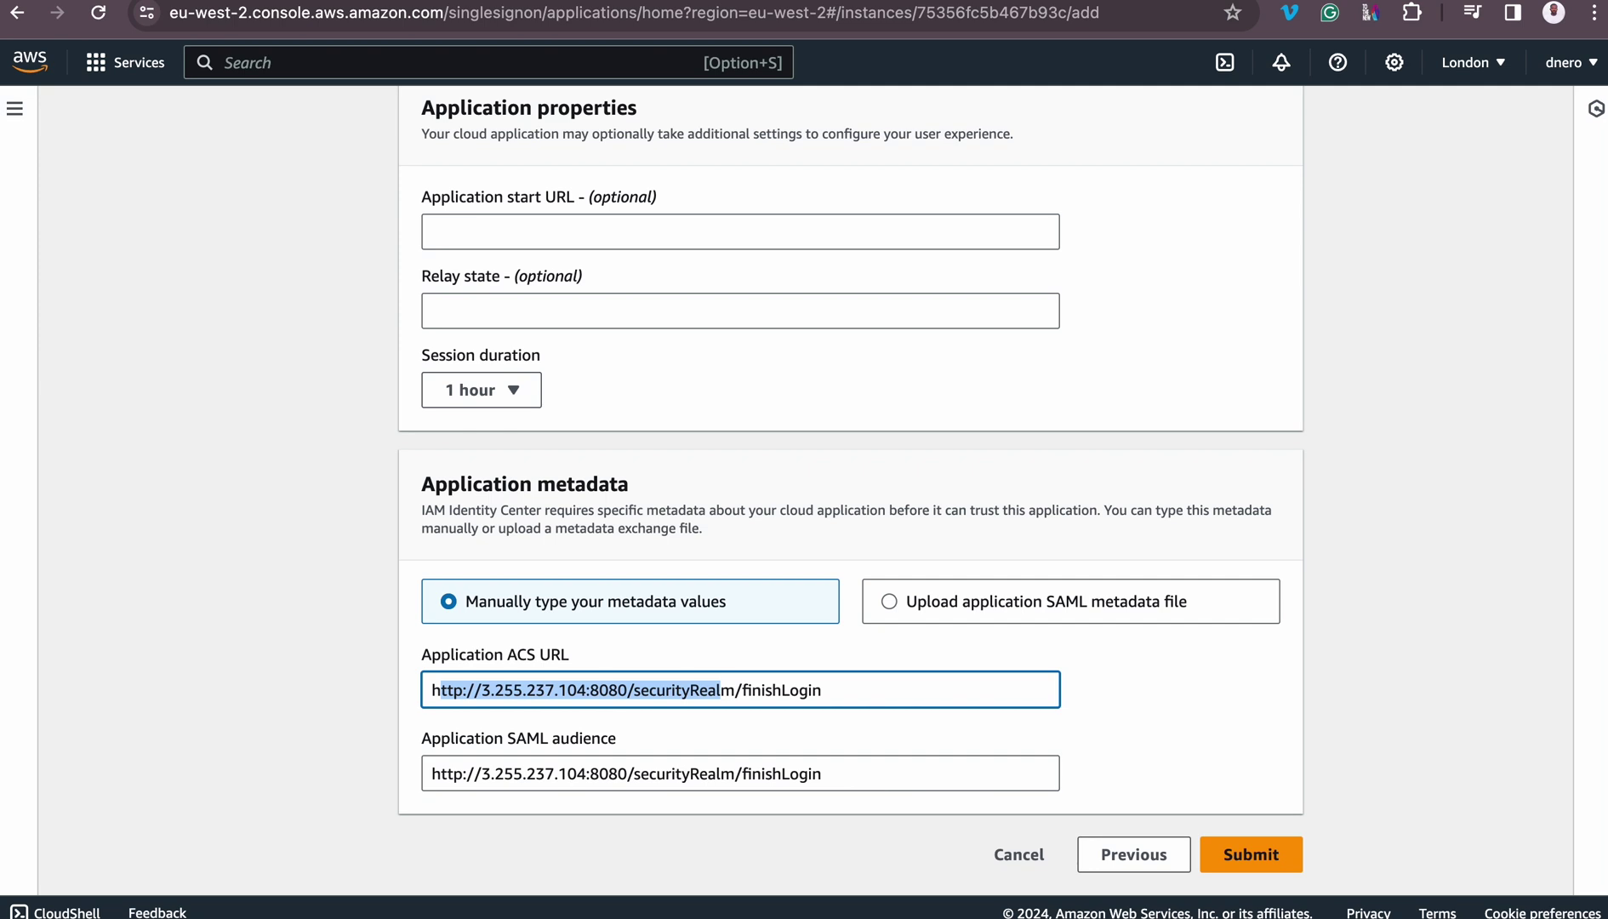
{"action": "left_click_drag", "start_coordinate": [494, 773], "coordinate": [640, 773]}
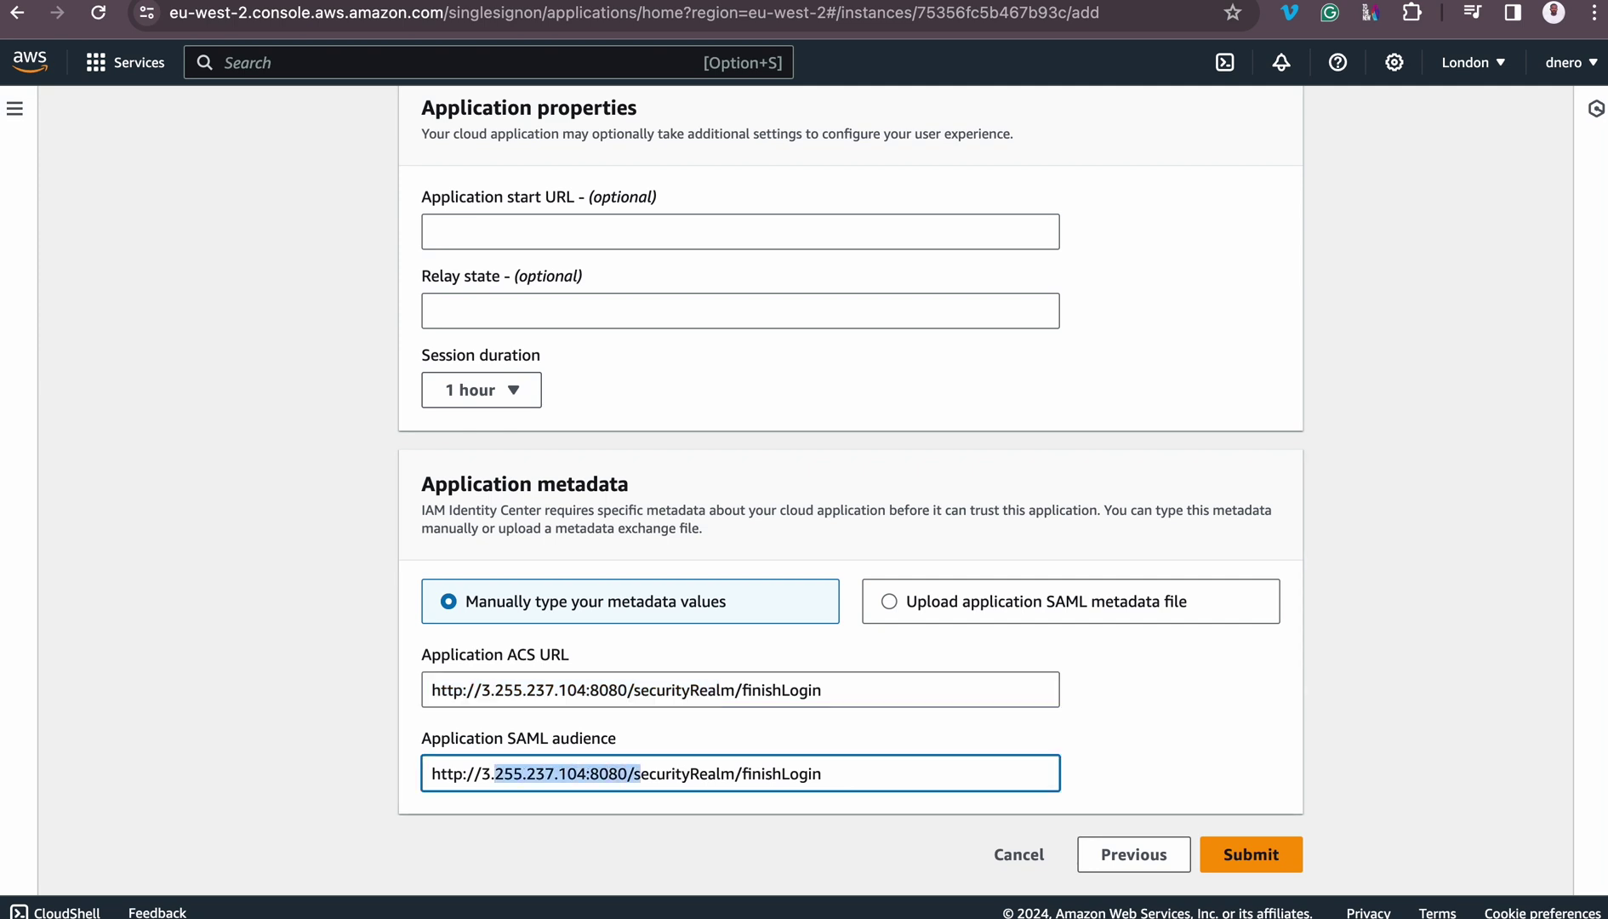
{"action": "left_click", "coordinate": [823, 773]}
{"action": "left_click", "coordinate": [440, 773]}
{"action": "left_click_drag", "start_coordinate": [440, 773], "coordinate": [708, 774]}
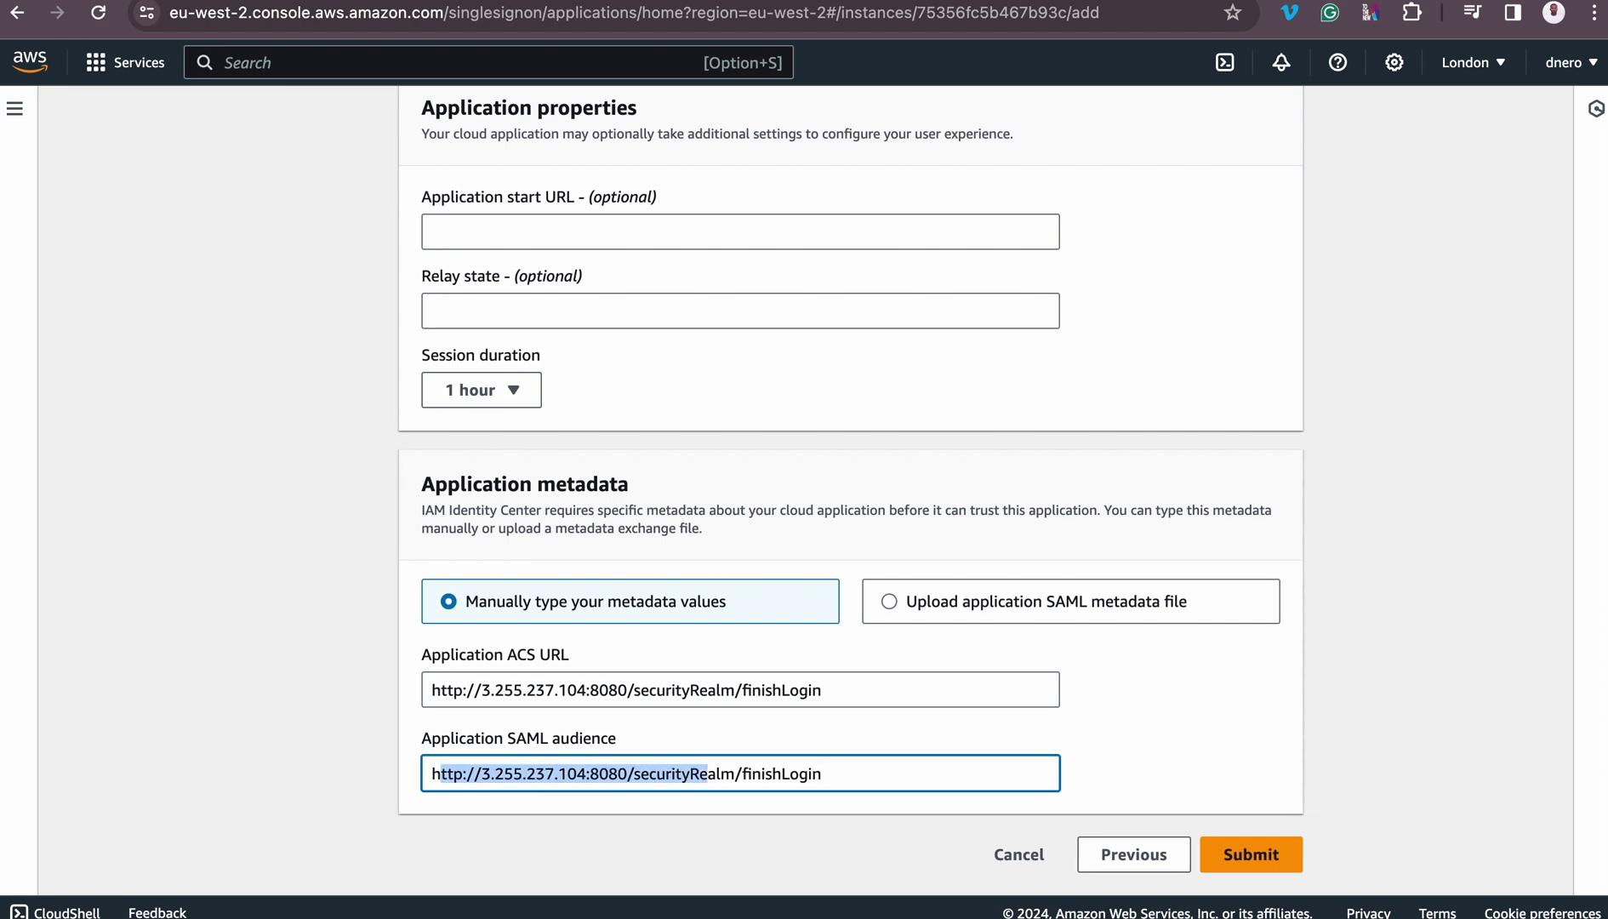
{"action": "left_click", "coordinate": [1250, 854]}
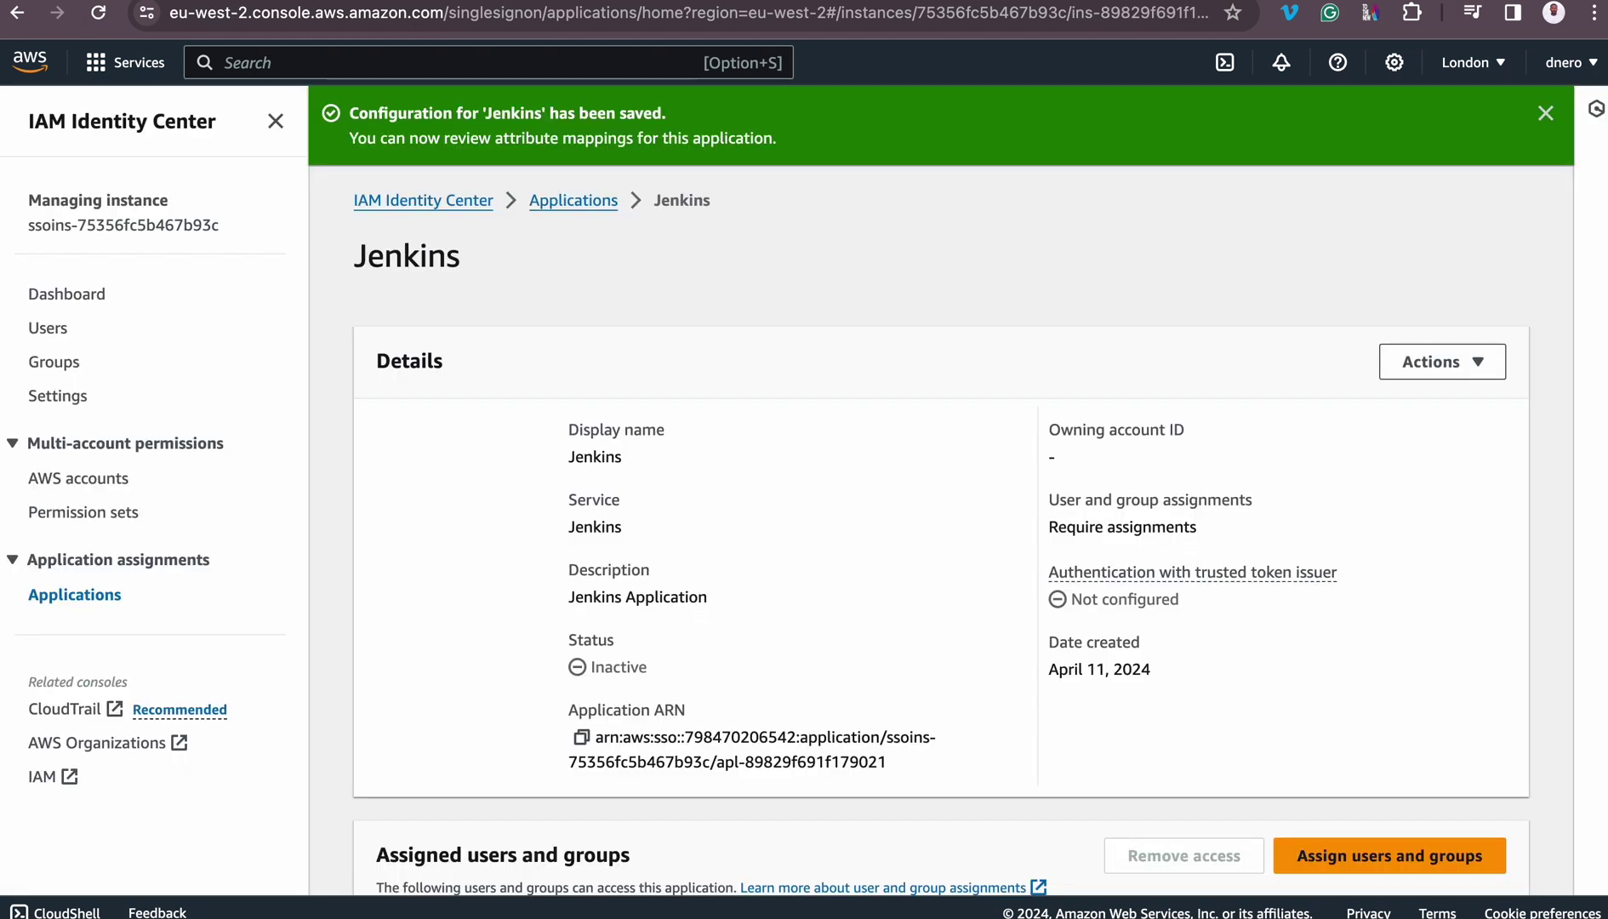
Step: Scroll the Jenkins application page to confirm no users or groups are assigned yet
{"action": "scroll", "coordinate": [940, 492], "scroll_direction": "down", "scroll_amount": 3}
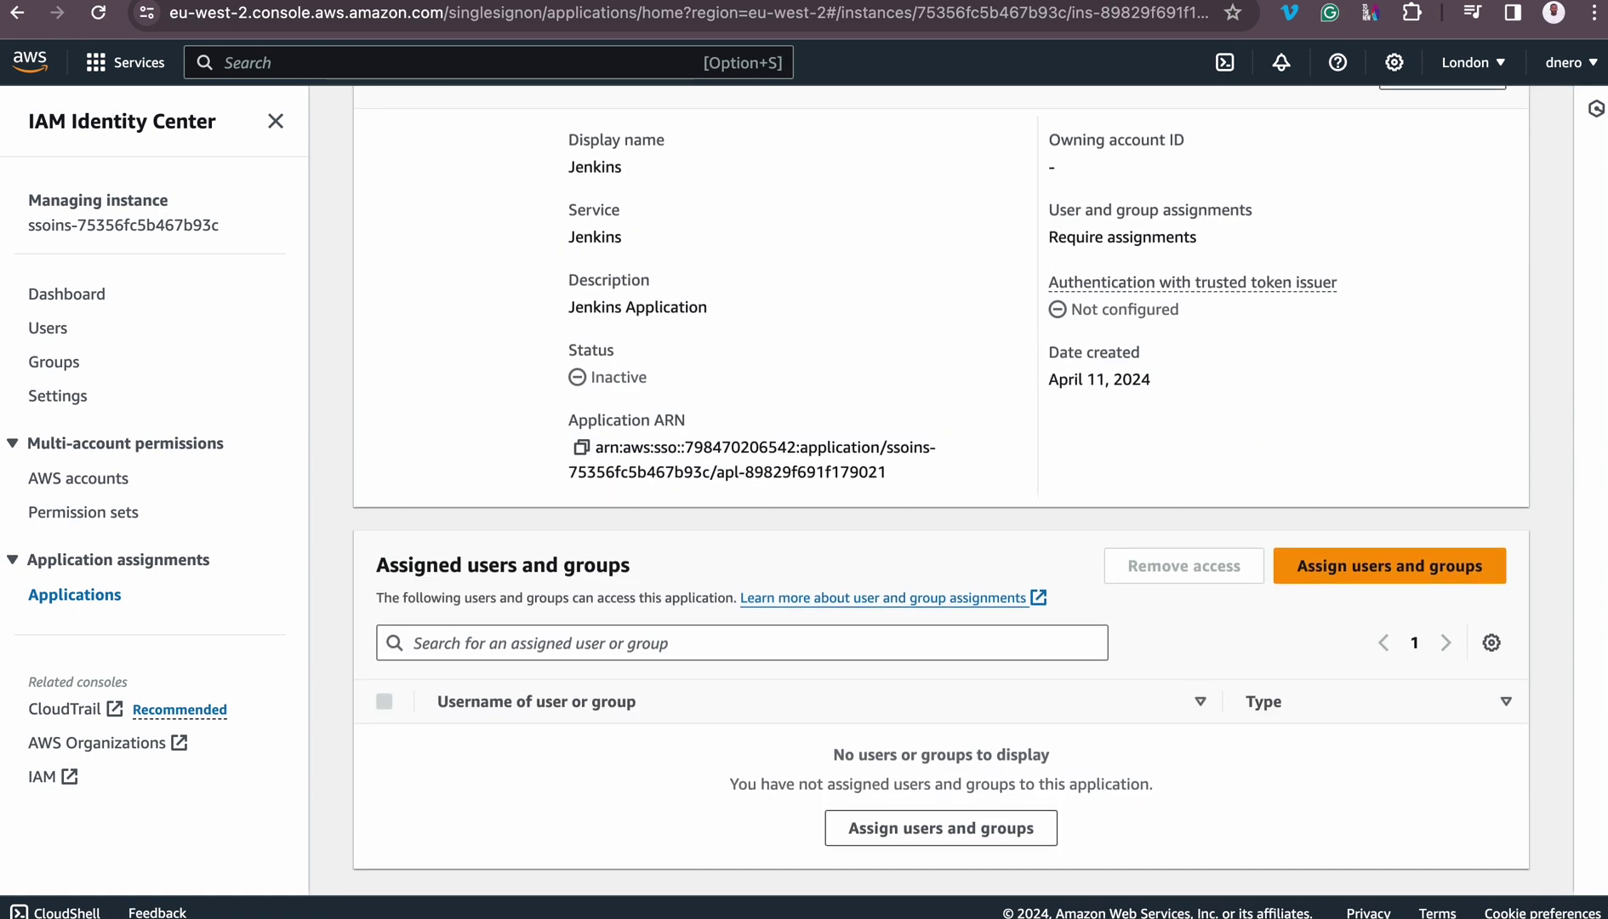
{"action": "scroll", "coordinate": [939, 492], "scroll_direction": "up", "scroll_amount": 1}
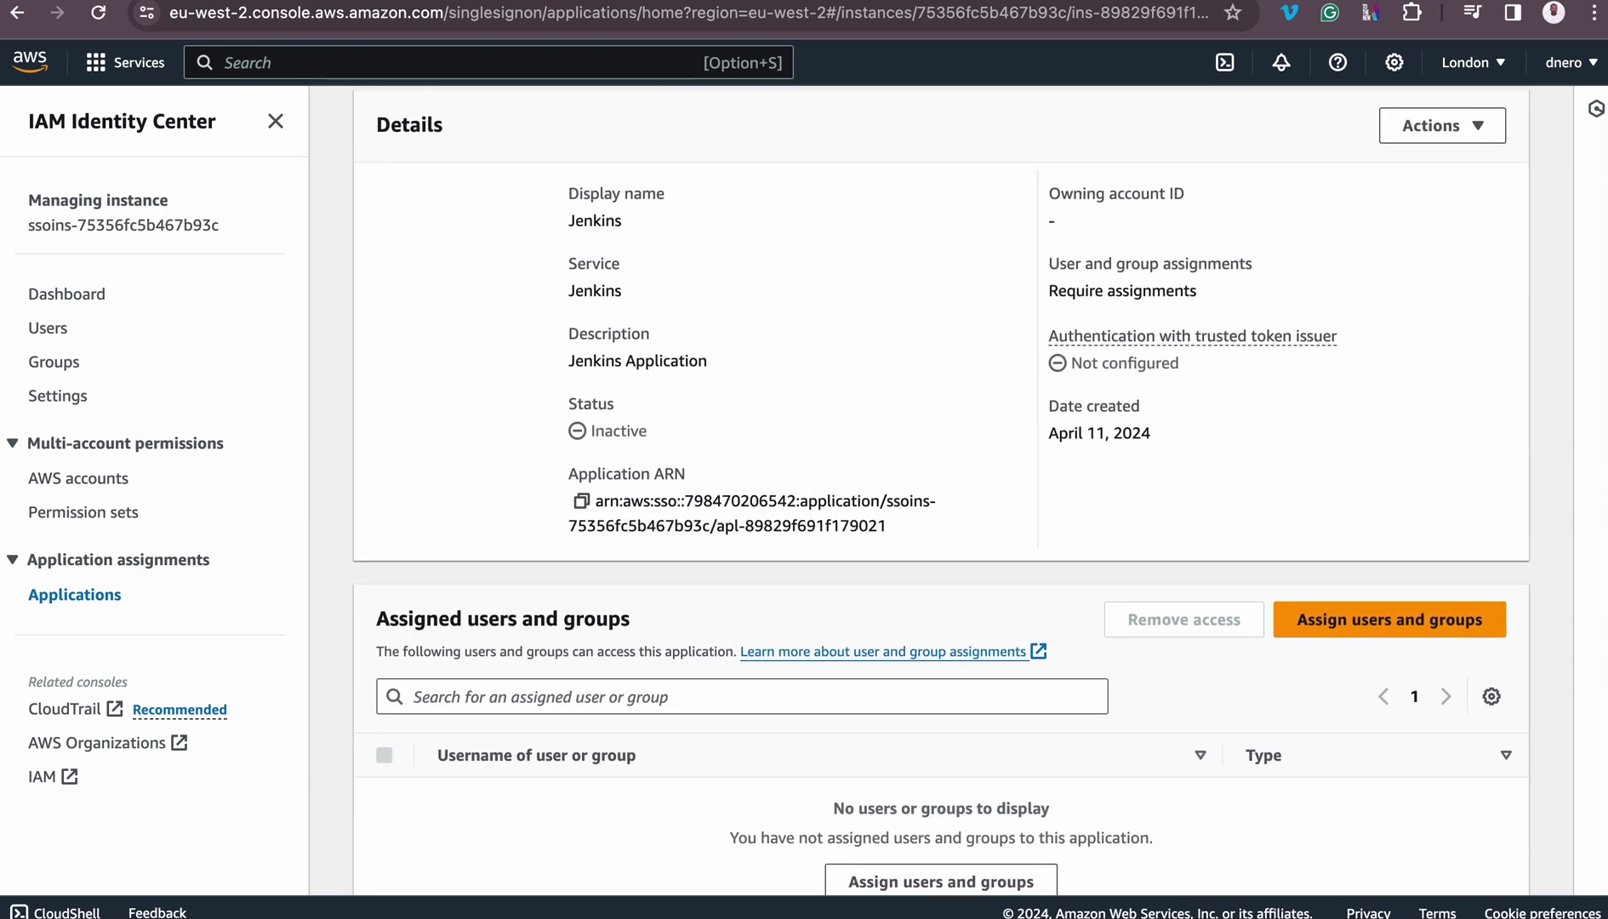
{"action": "scroll", "coordinate": [940, 492], "scroll_direction": "up", "scroll_amount": 2}
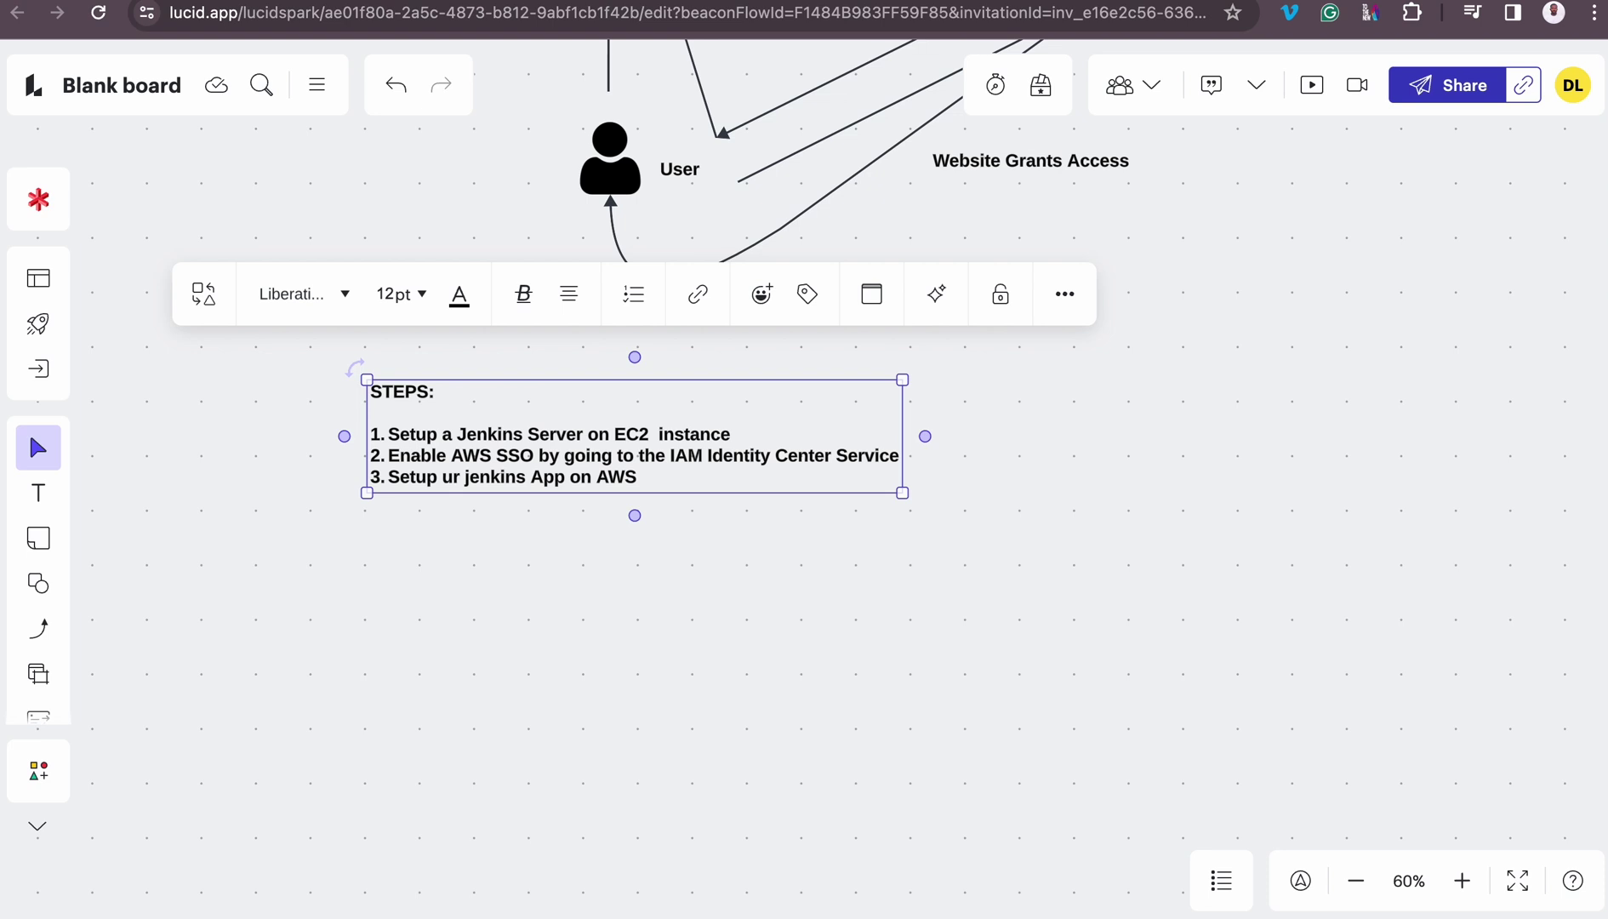
Step: Add a fourth item to the STEPS list worded 'Create an Federated User'
{"action": "key", "text": "Return"}
{"action": "key", "text": "Right"}
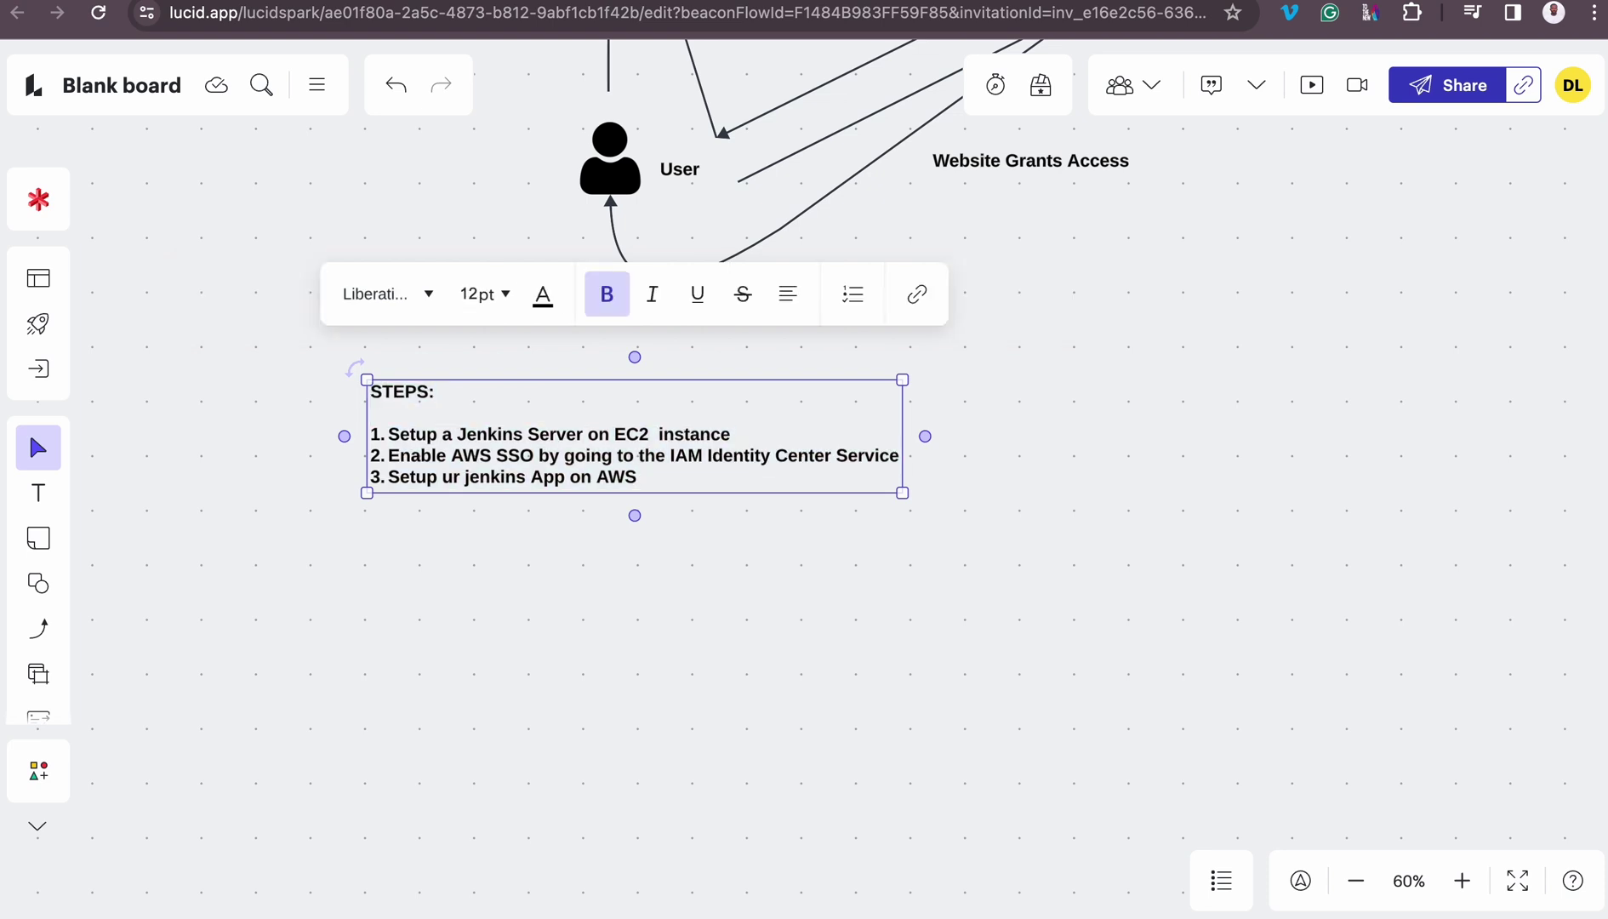
{"action": "key", "text": "Return"}
{"action": "type", "text": "Assign"}
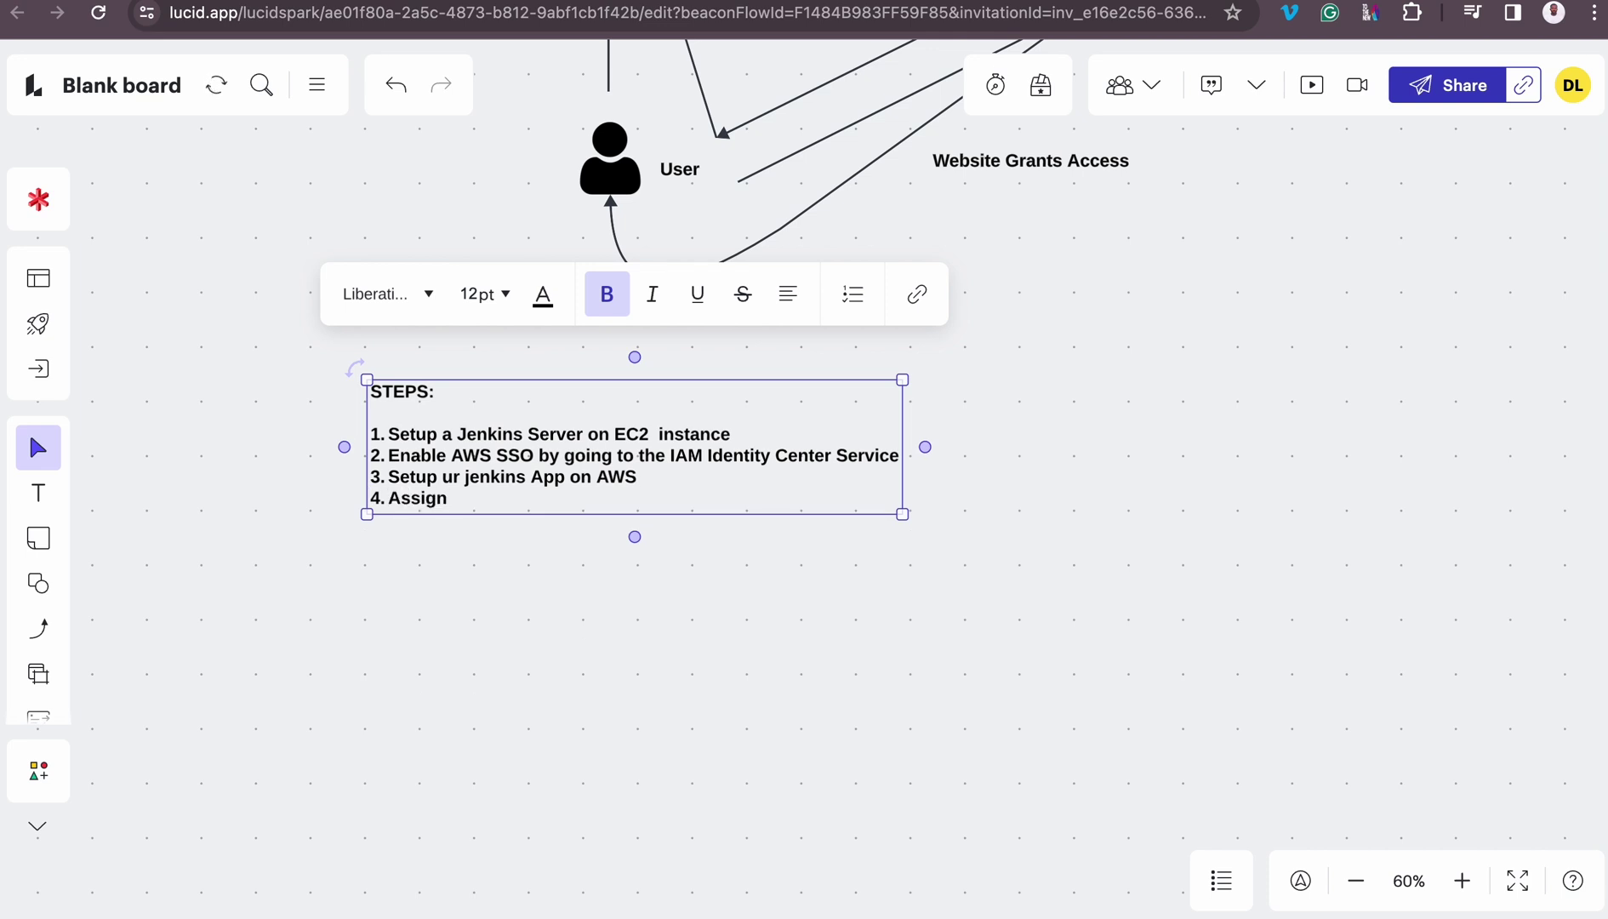
{"action": "left_click", "coordinate": [389, 498]}
{"action": "type", "text": "Create a"}
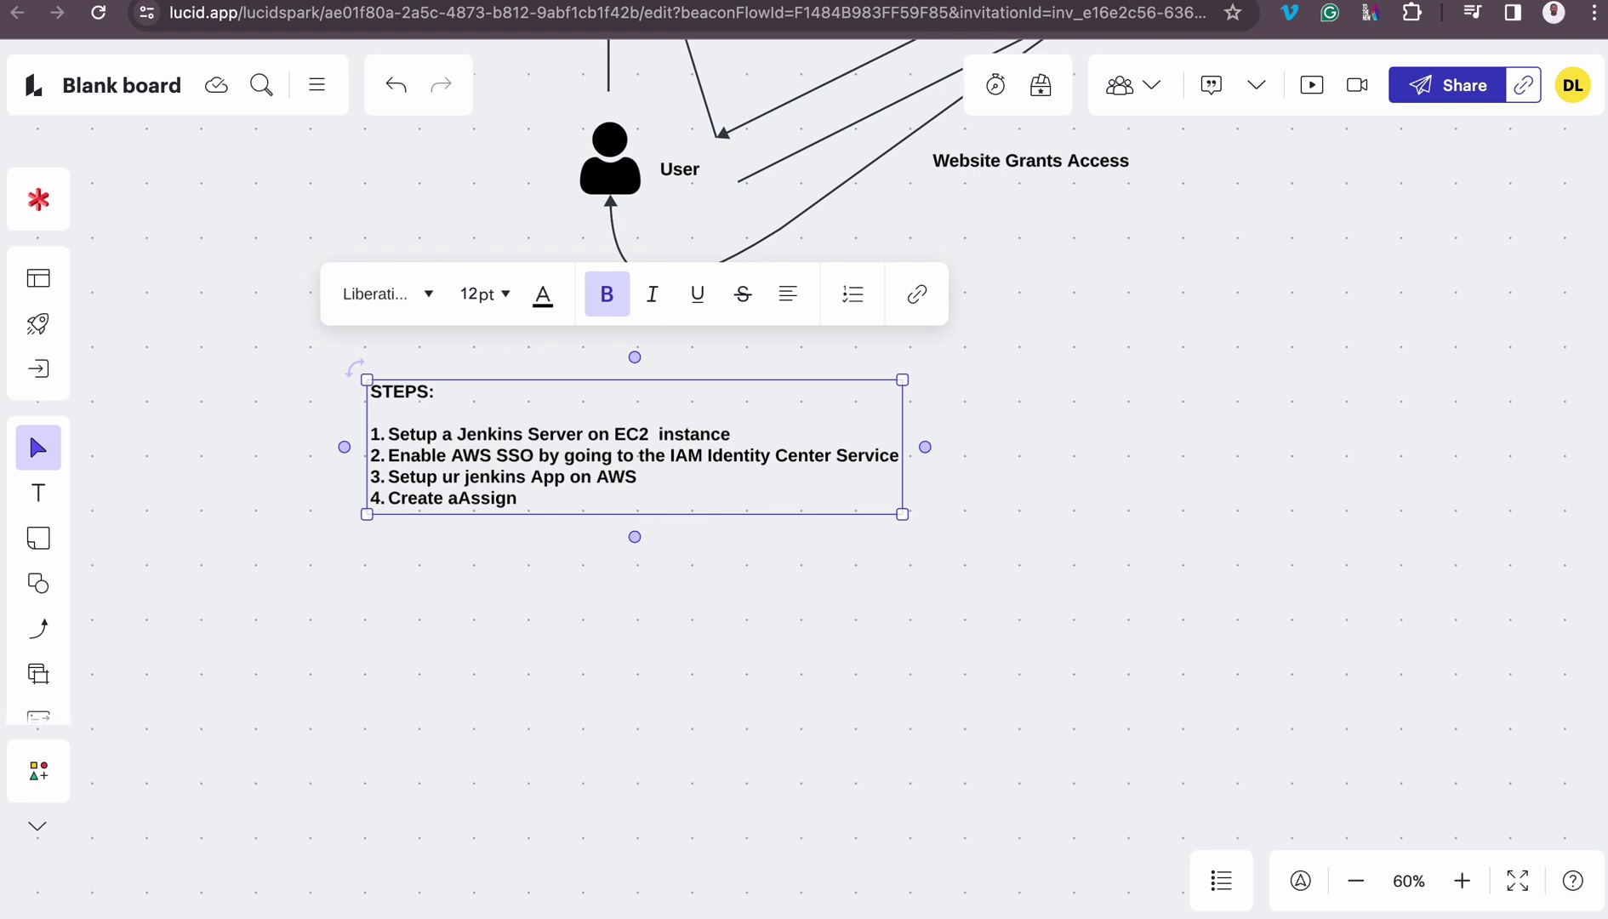
{"action": "type", "text": "n "}
{"action": "type", "text": "SSO User"}
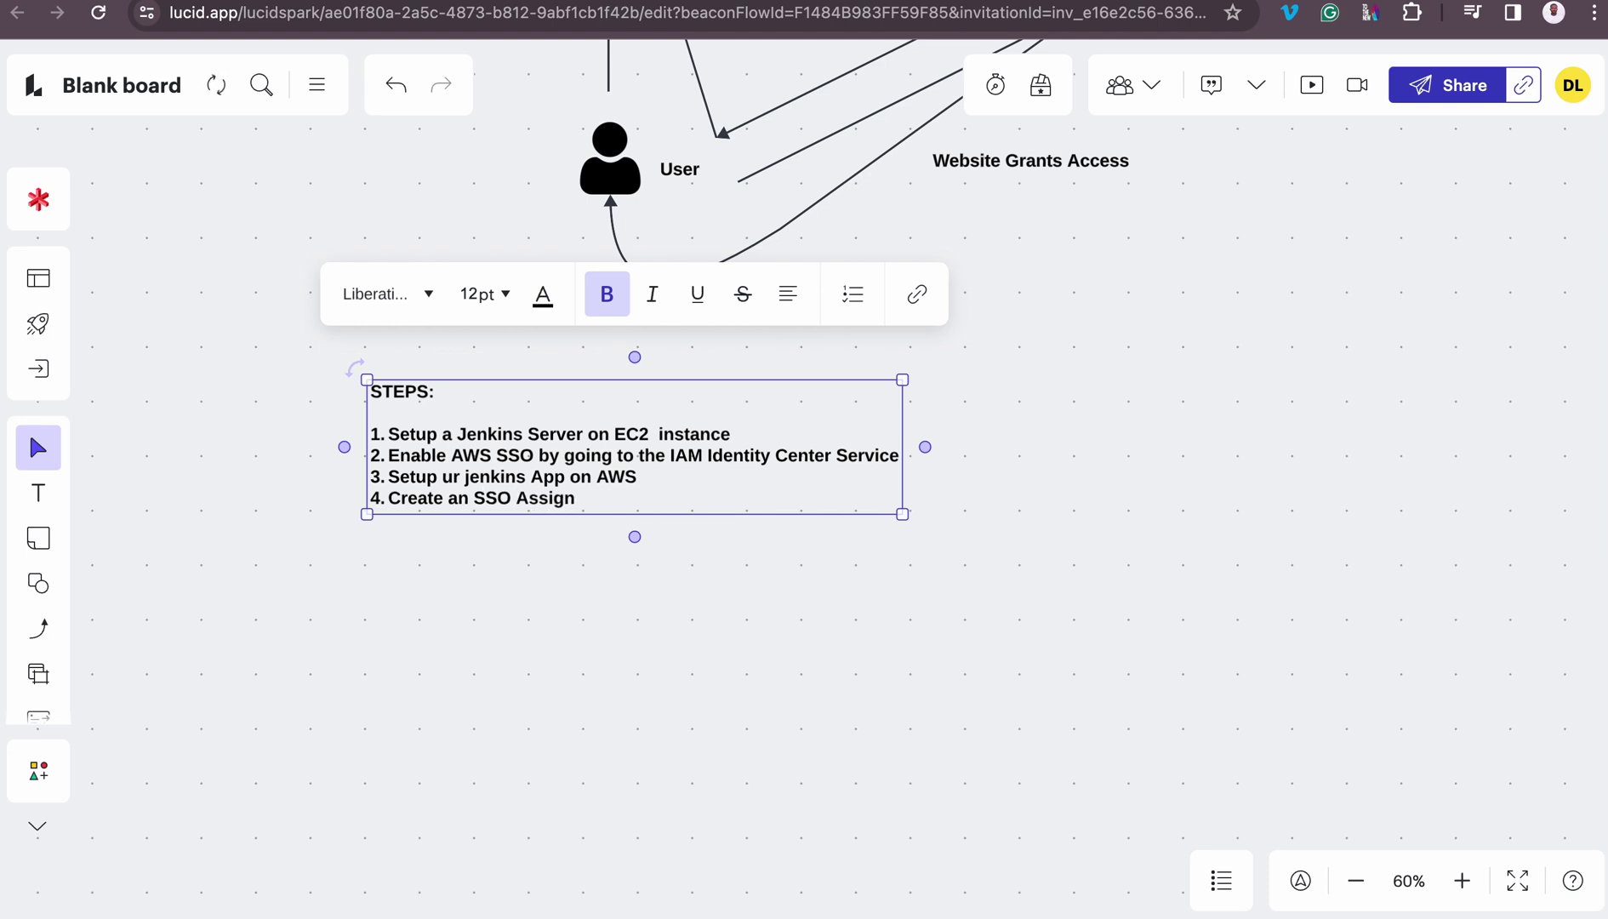
{"action": "type", "text": "s"}
{"action": "key", "text": "Left"}
{"action": "key", "text": "Left"}
{"action": "key", "text": "Left"}
{"action": "key", "text": "Left"}
{"action": "key", "text": "Left"}
{"action": "key", "text": "Left"}
{"action": "key", "text": "Left"}
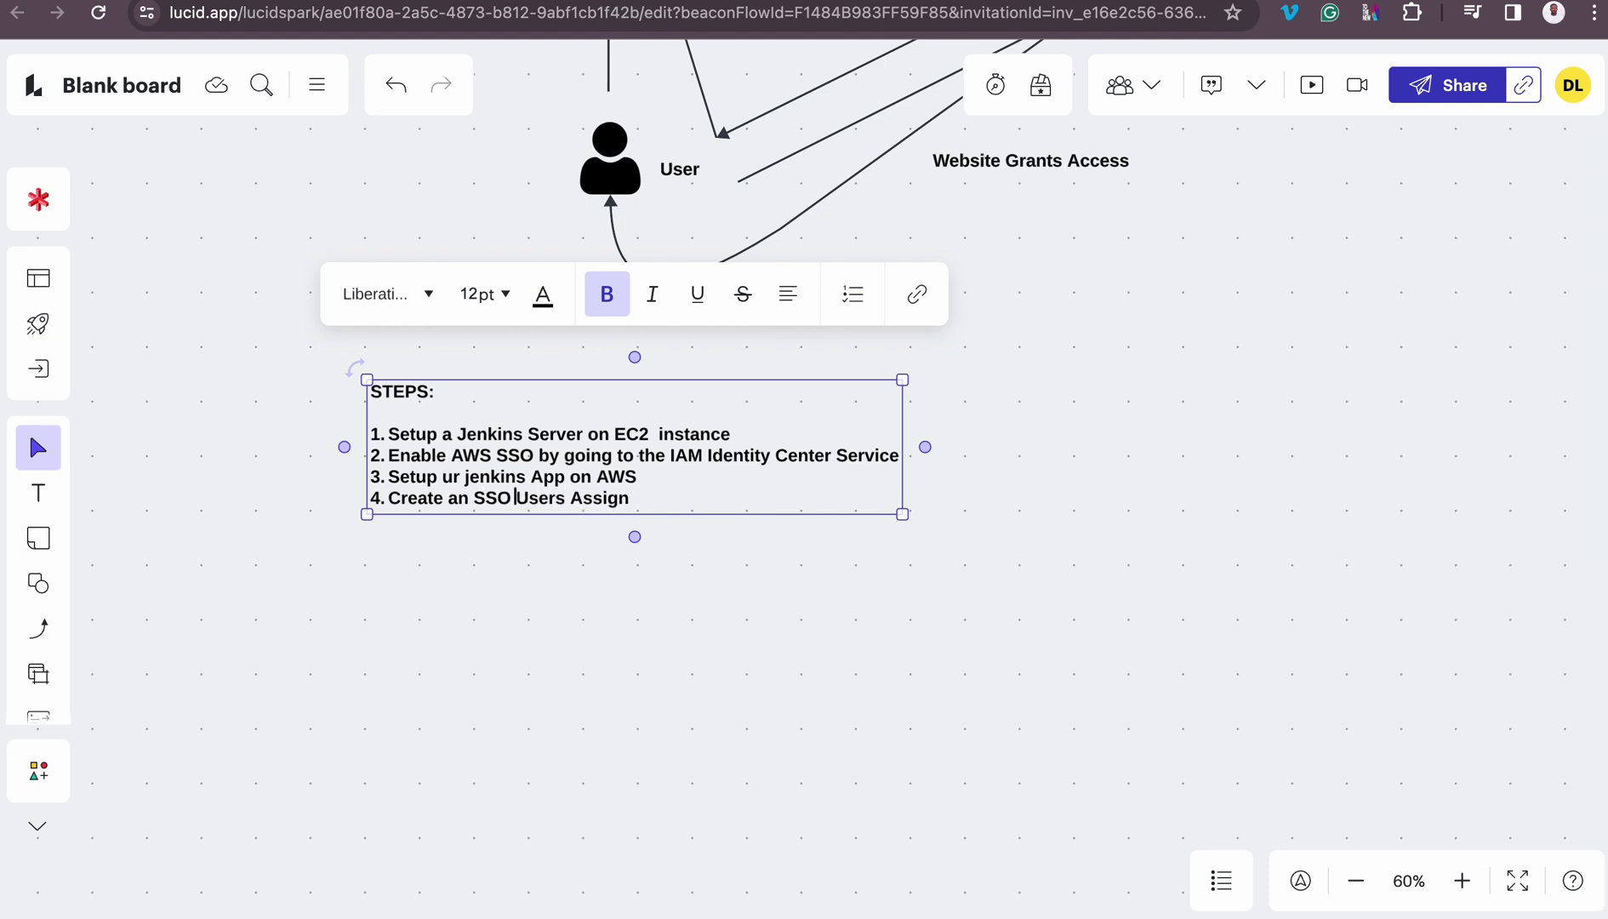
{"action": "key", "text": "shift+Left"}
{"action": "key", "text": "shift+Left"}
{"action": "key", "text": "shift+Left"}
{"action": "key", "text": "shift+Left"}
{"action": "type", "text": "fed"}
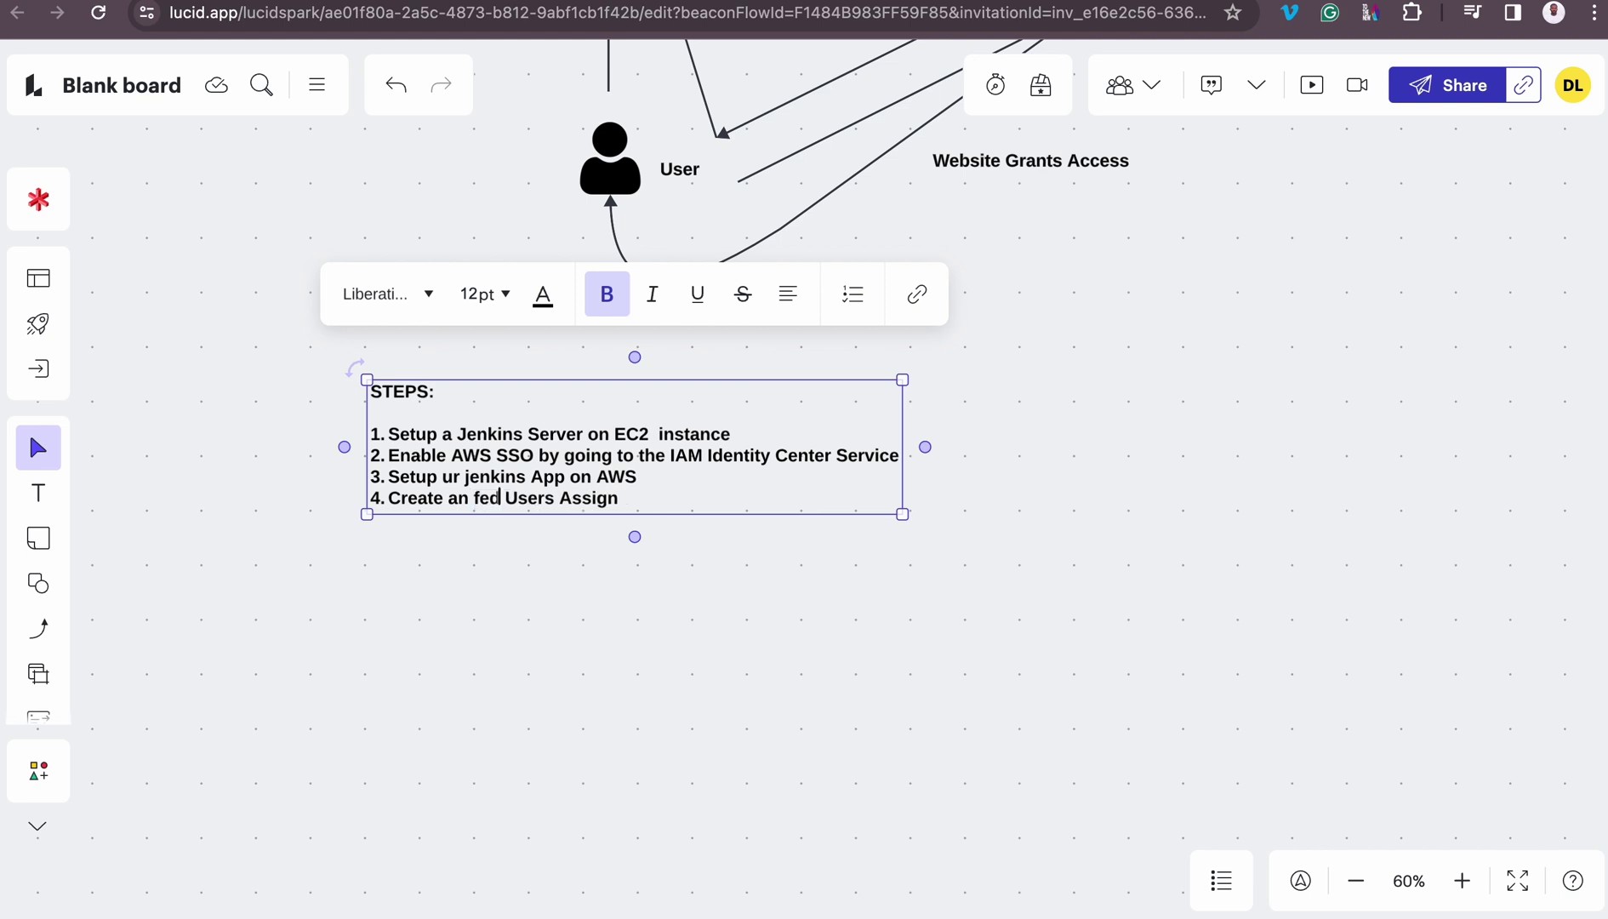
{"action": "key", "text": "BackSpace"}
{"action": "key", "text": "BackSpace"}
{"action": "key", "text": "BackSpace"}
{"action": "type", "text": "Federated"}
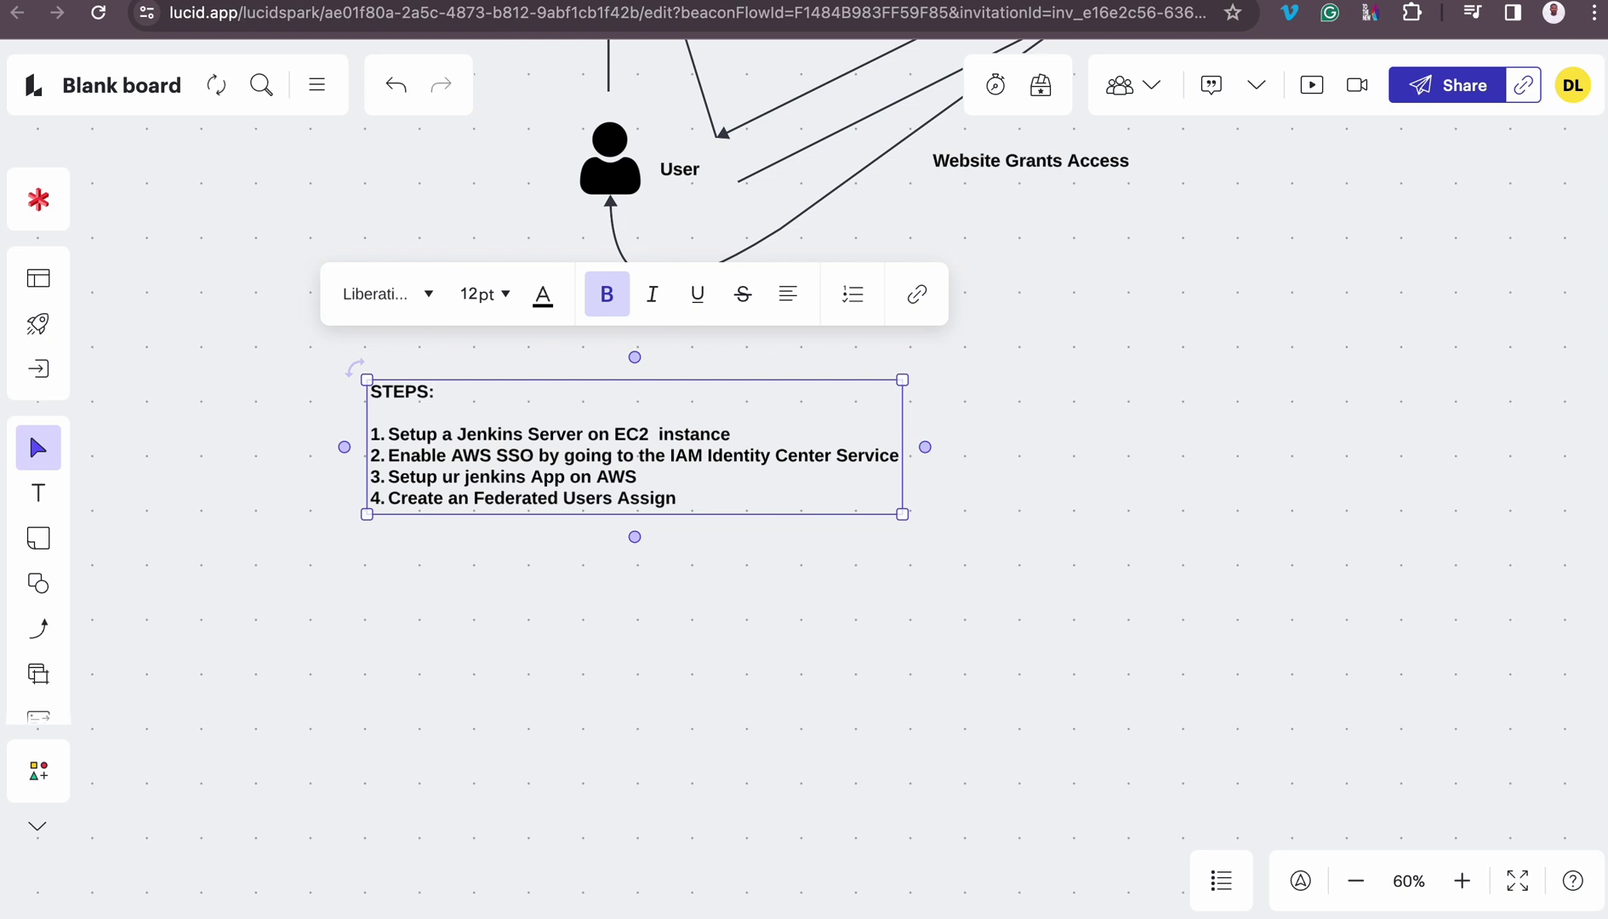
Step: Remove the stray 'Assign' and extra leading space from step 4, leaving an empty step 5
{"action": "left_click", "coordinate": [677, 497]}
{"action": "key", "text": "shift+Left"}
{"action": "key", "text": "shift+Left"}
{"action": "key", "text": "shift+Left"}
{"action": "key", "text": "shift+Left"}
{"action": "key", "text": "shift+Left"}
{"action": "key", "text": "shift+Left"}
{"action": "key", "text": "shift+Left"}
{"action": "key", "text": "BackSpace"}
{"action": "key", "text": "BackSpace"}
{"action": "key", "text": "Return"}
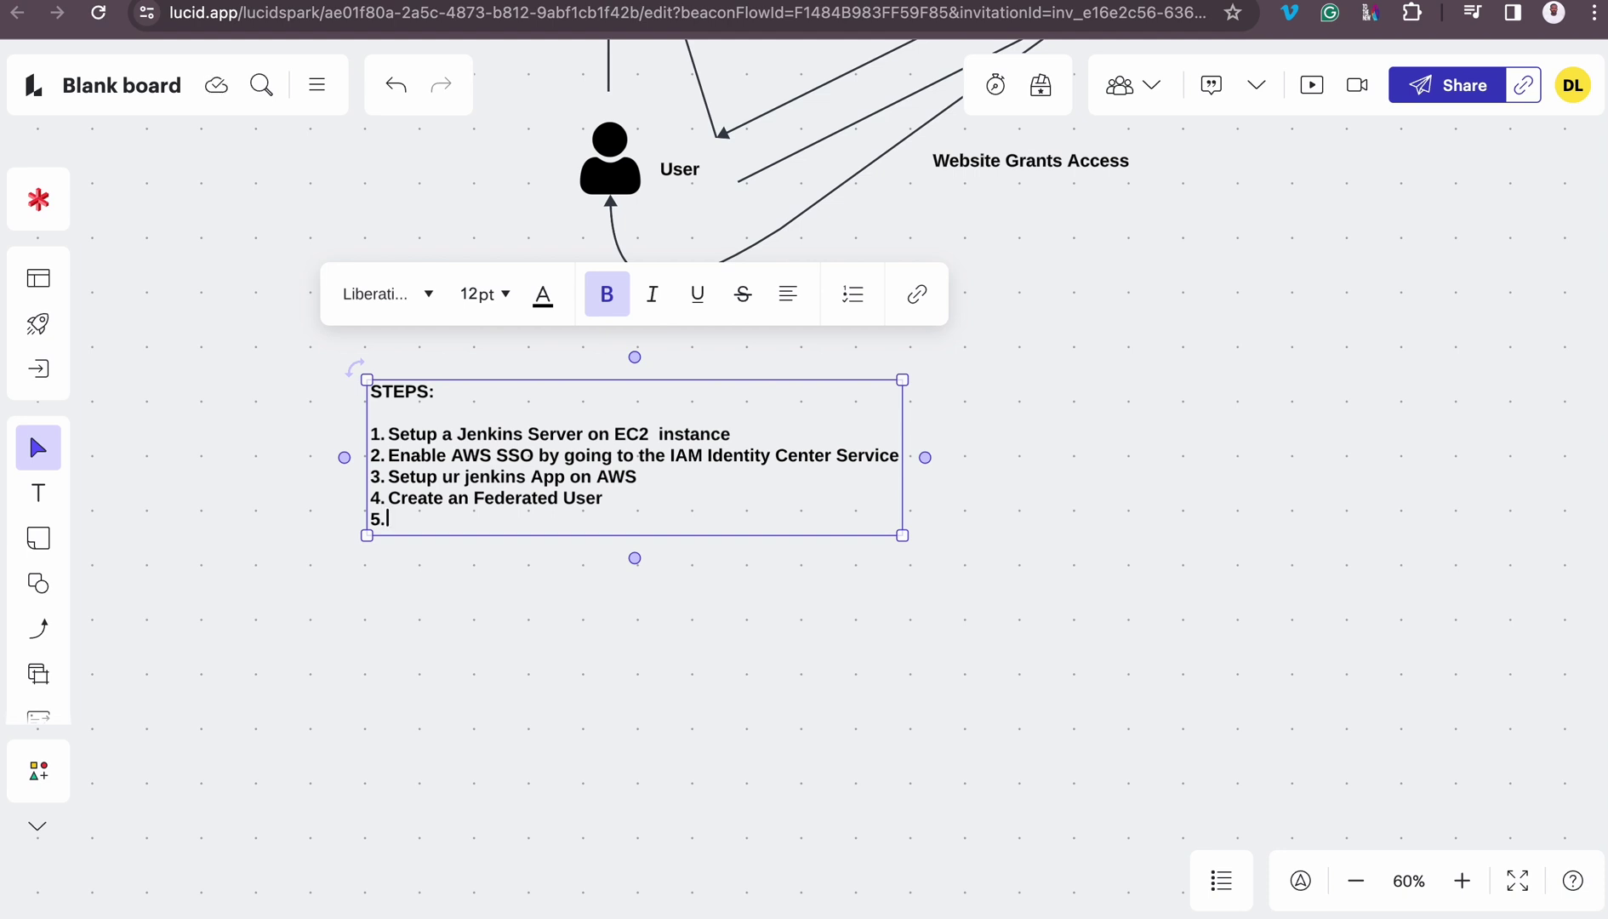
{"action": "key", "text": "Up"}
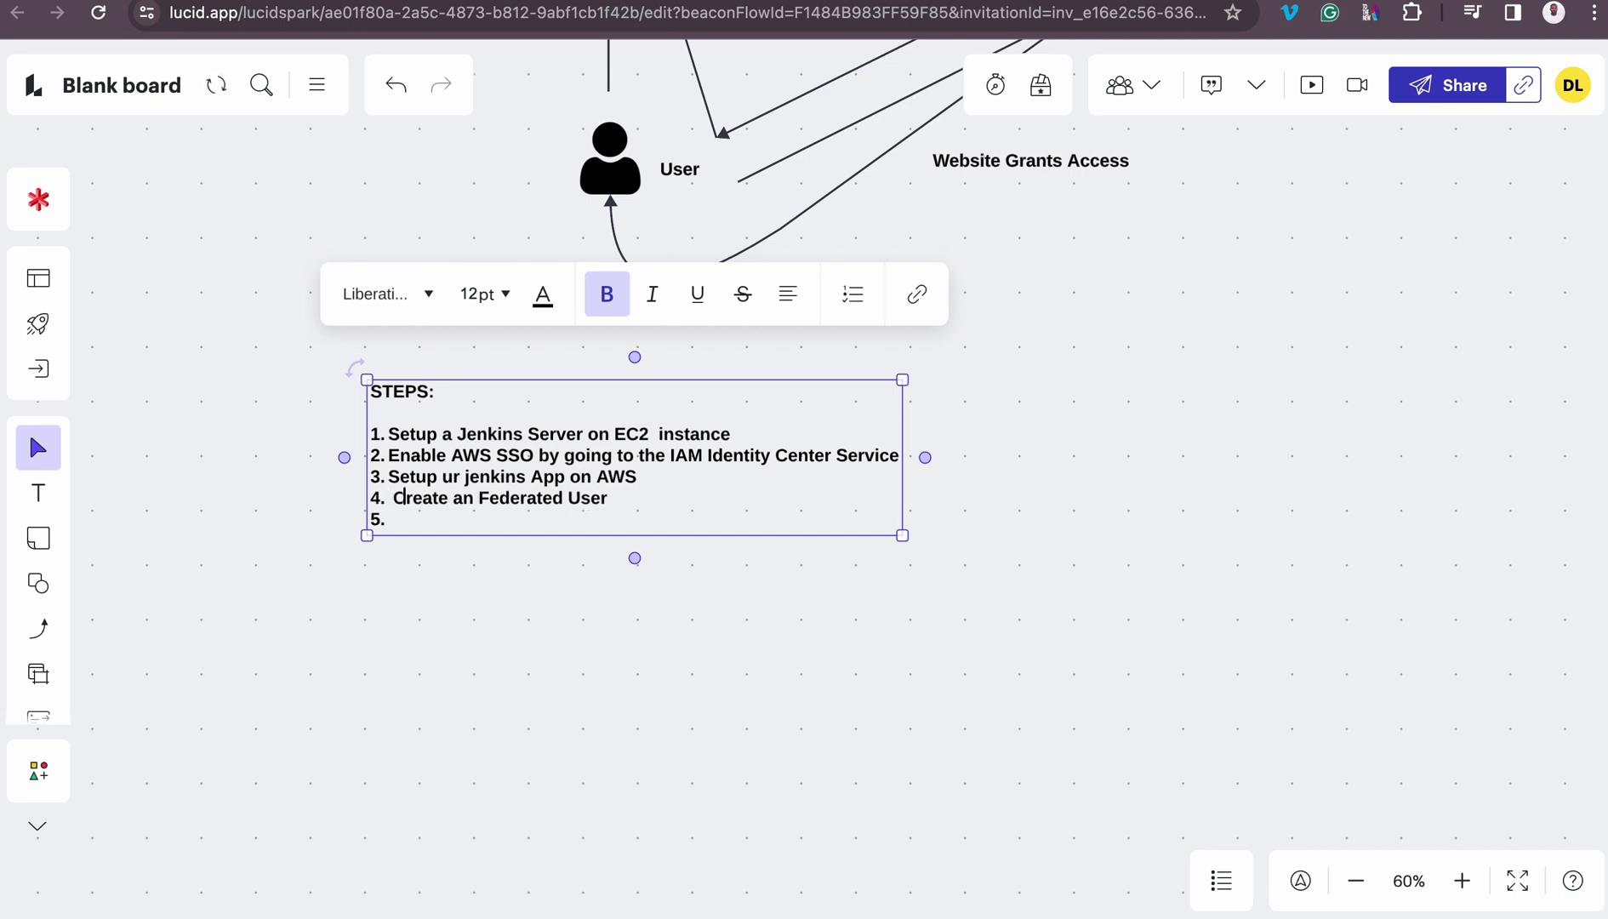
{"action": "key", "text": "Delete"}
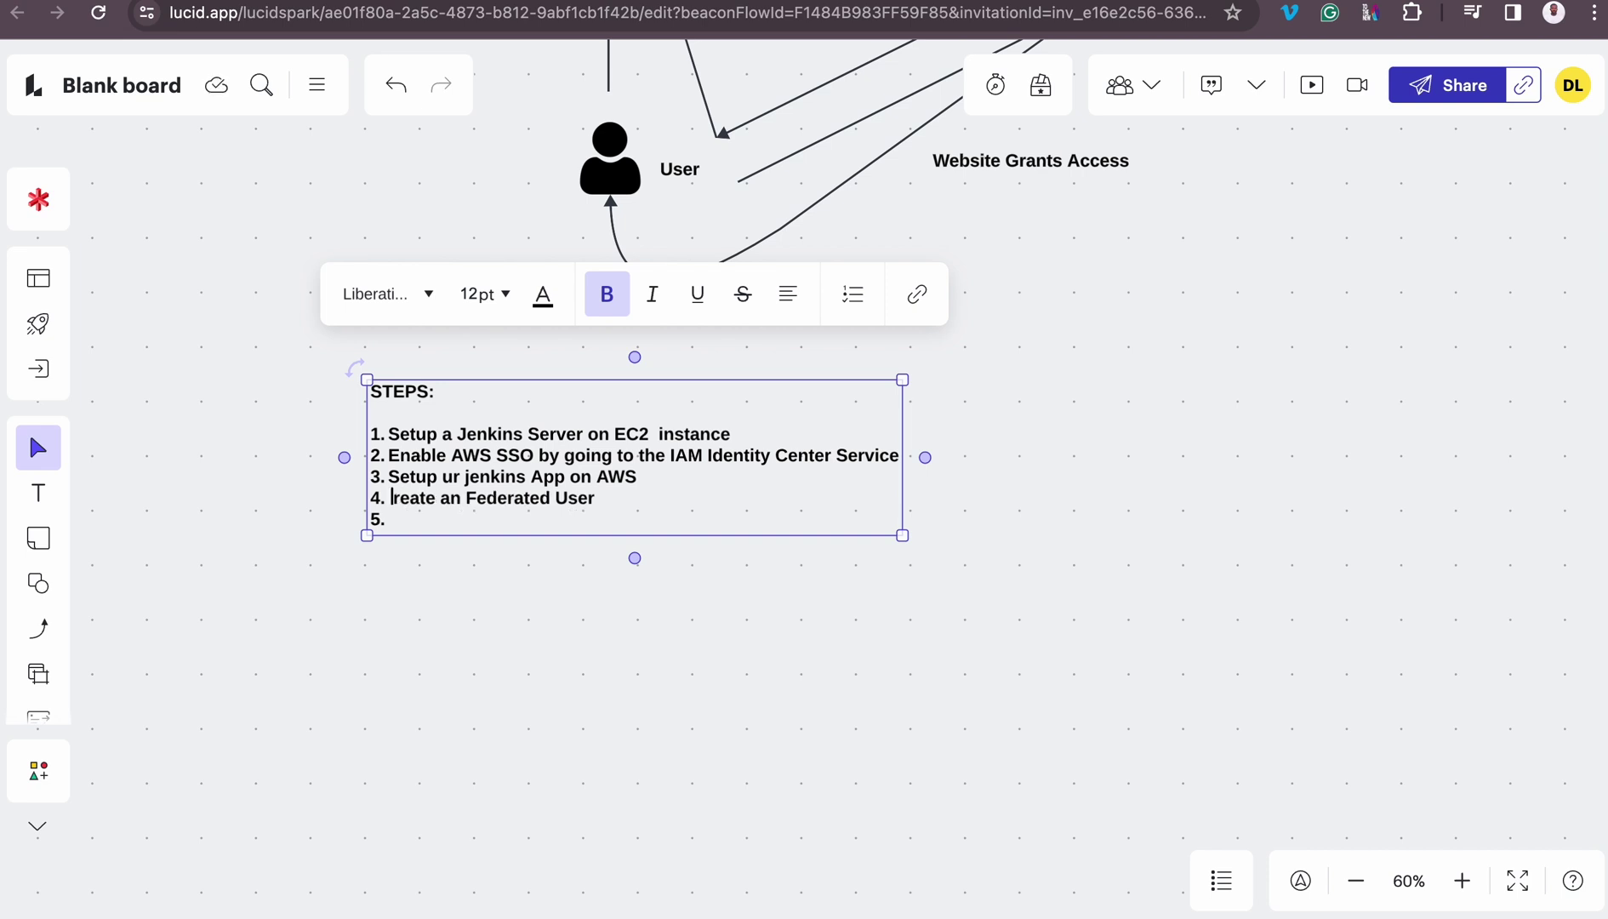
{"action": "type", "text": "C"}
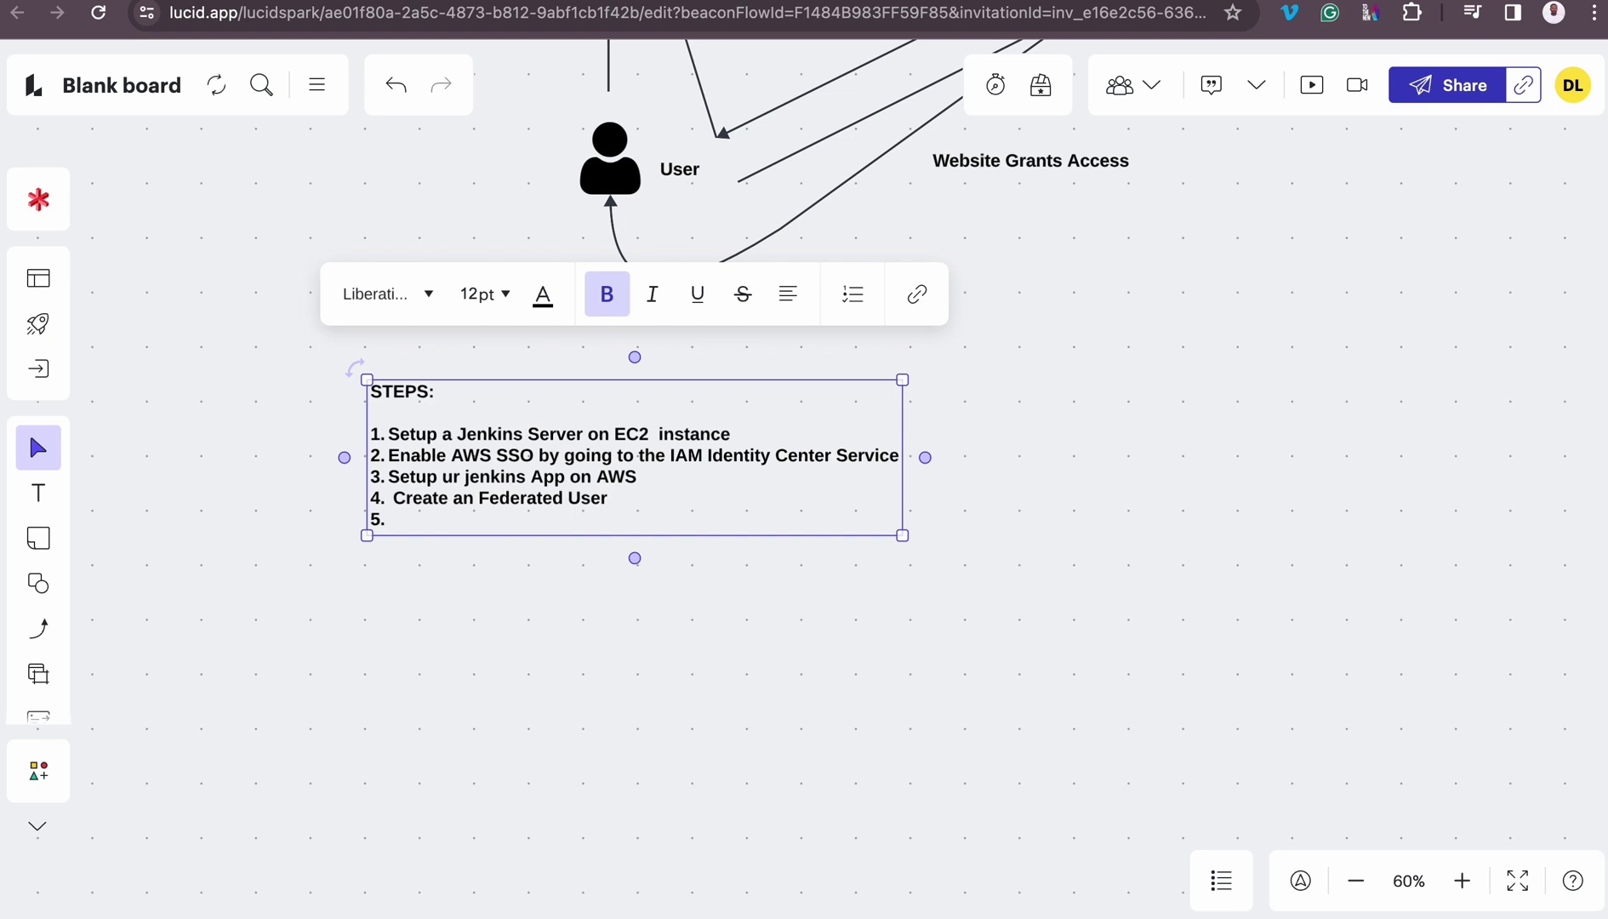
{"action": "key", "text": "Left"}
{"action": "key", "text": "BackSpace"}
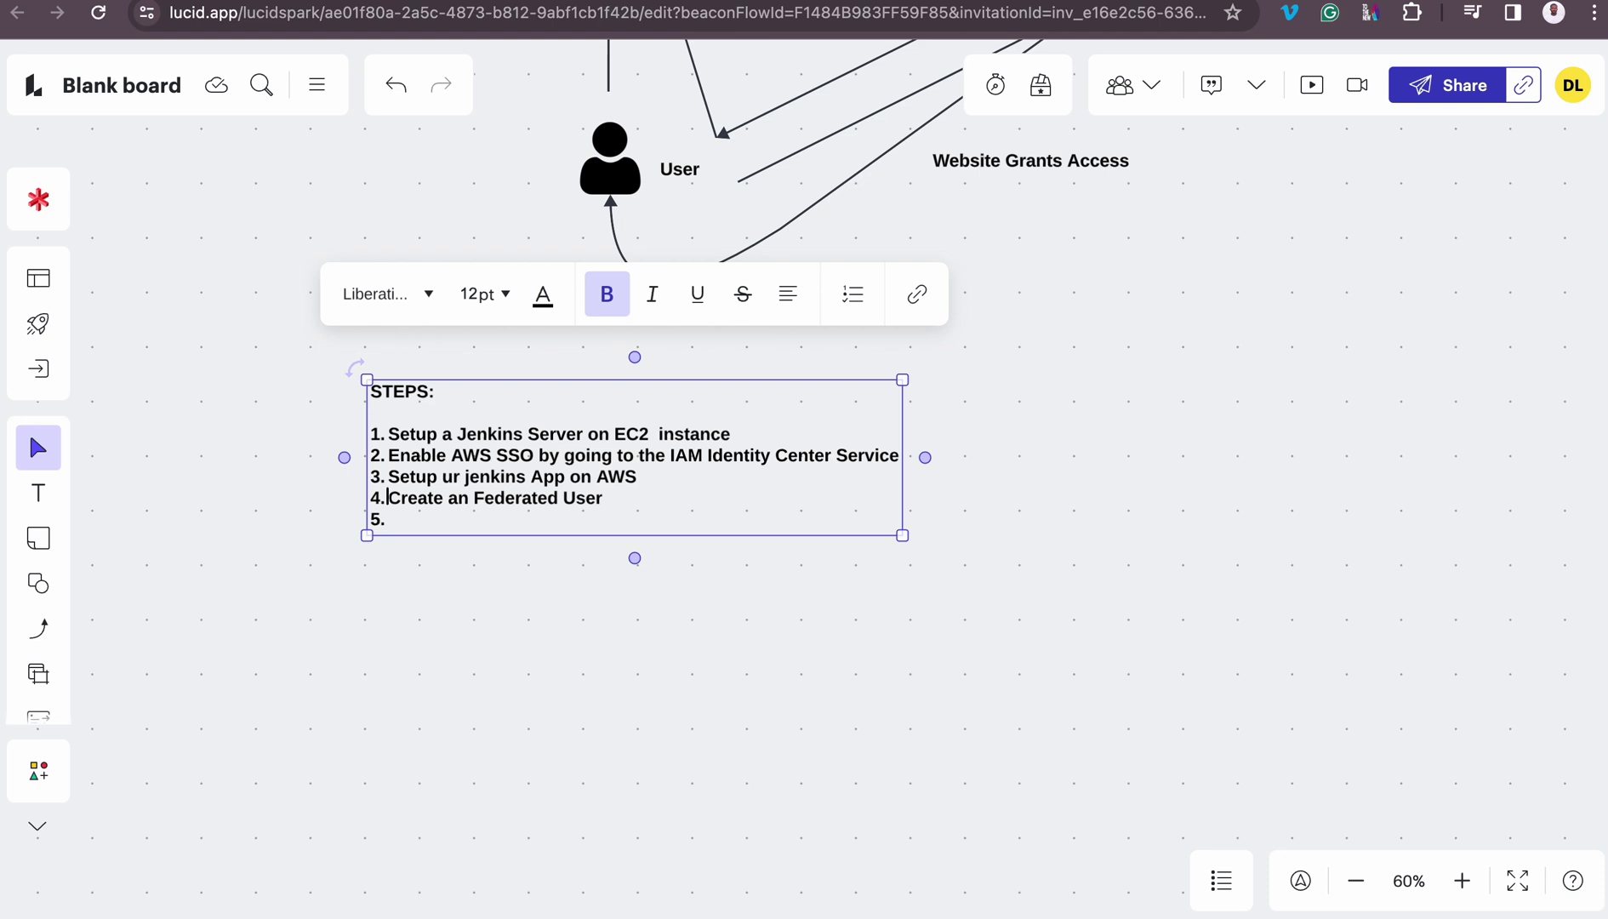
Step: Write step 5 as 'Assign The Federated user to the Jenkins app', then return to Identity Center
{"action": "left_click", "coordinate": [634, 565]}
{"action": "left_click", "coordinate": [391, 519]}
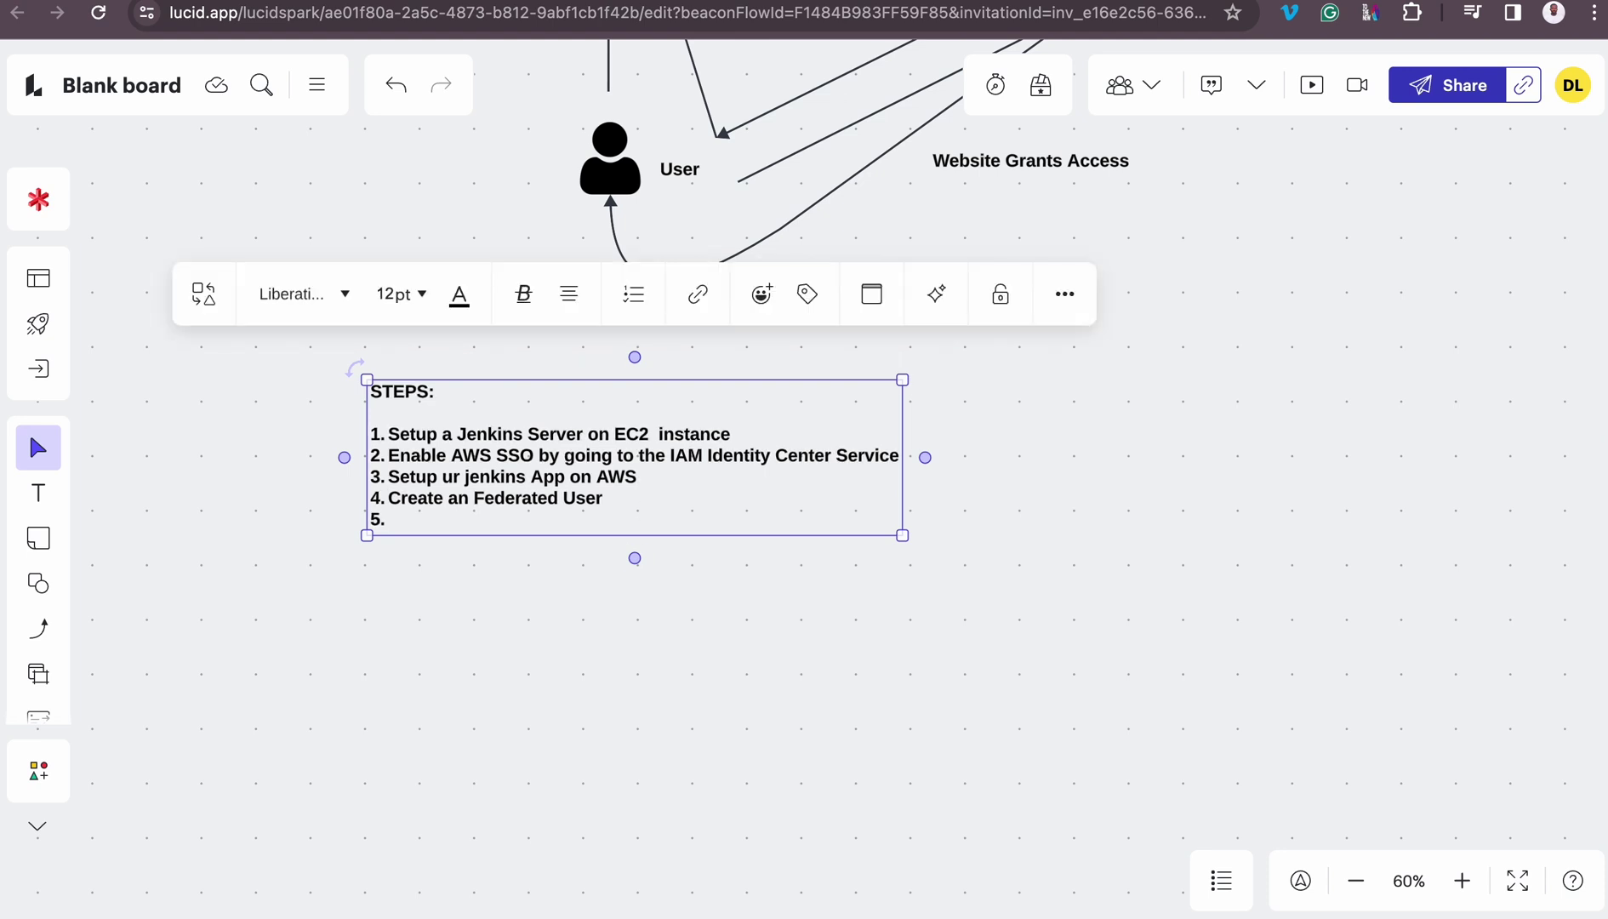
{"action": "double_click", "coordinate": [392, 519]}
{"action": "left_click", "coordinate": [391, 519]}
{"action": "type", "text": "Assign"}
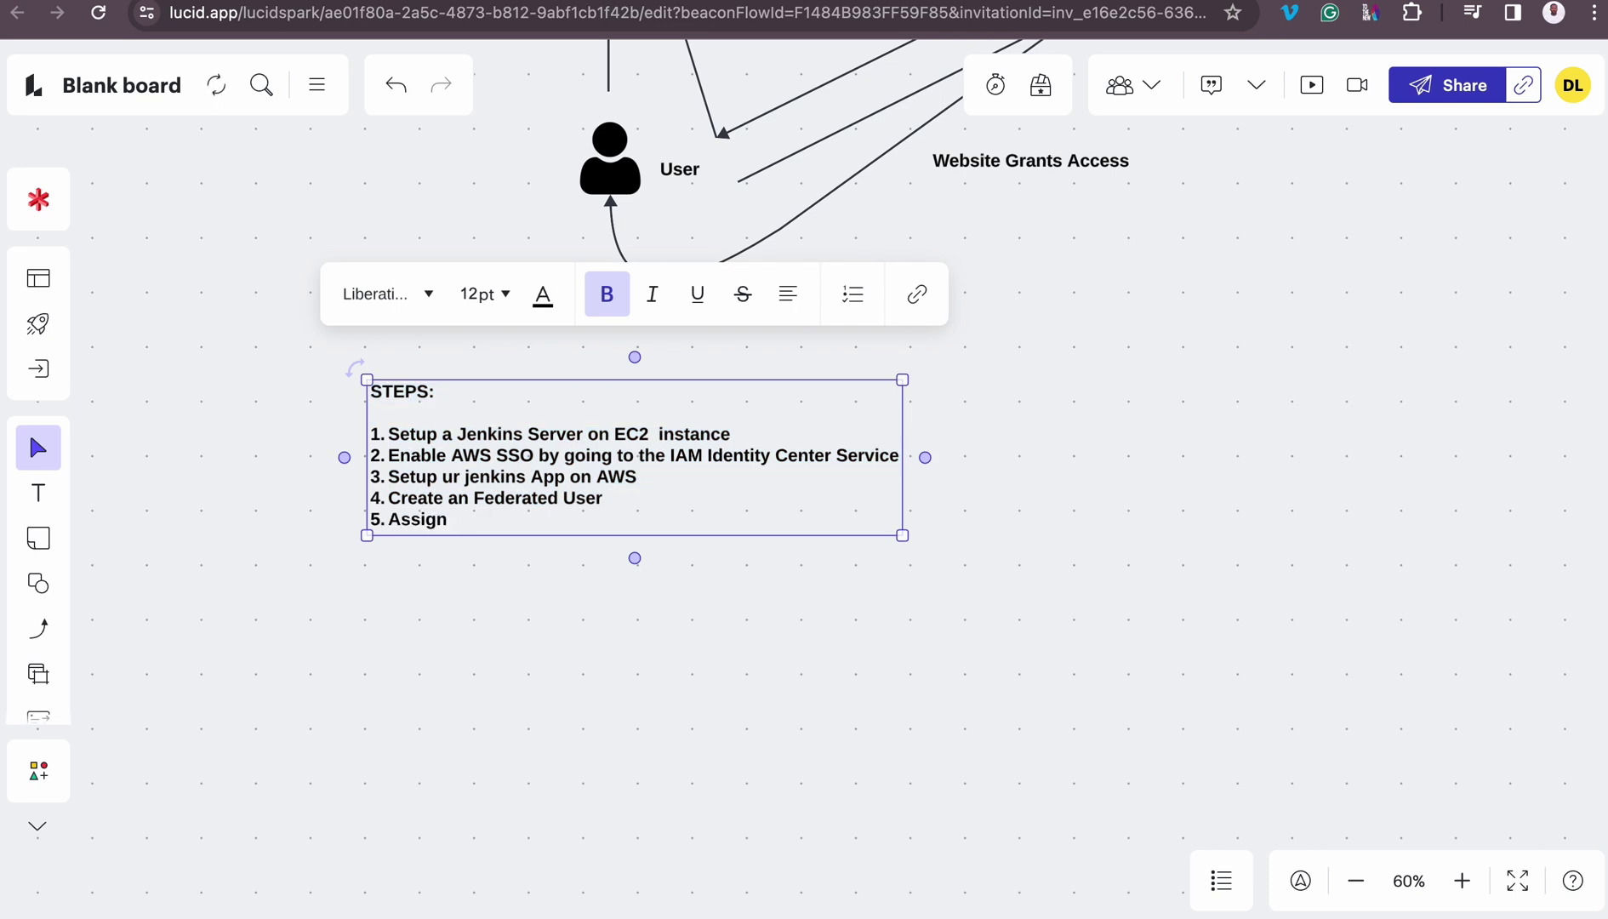
{"action": "type", "text": " The Federated user to the je"}
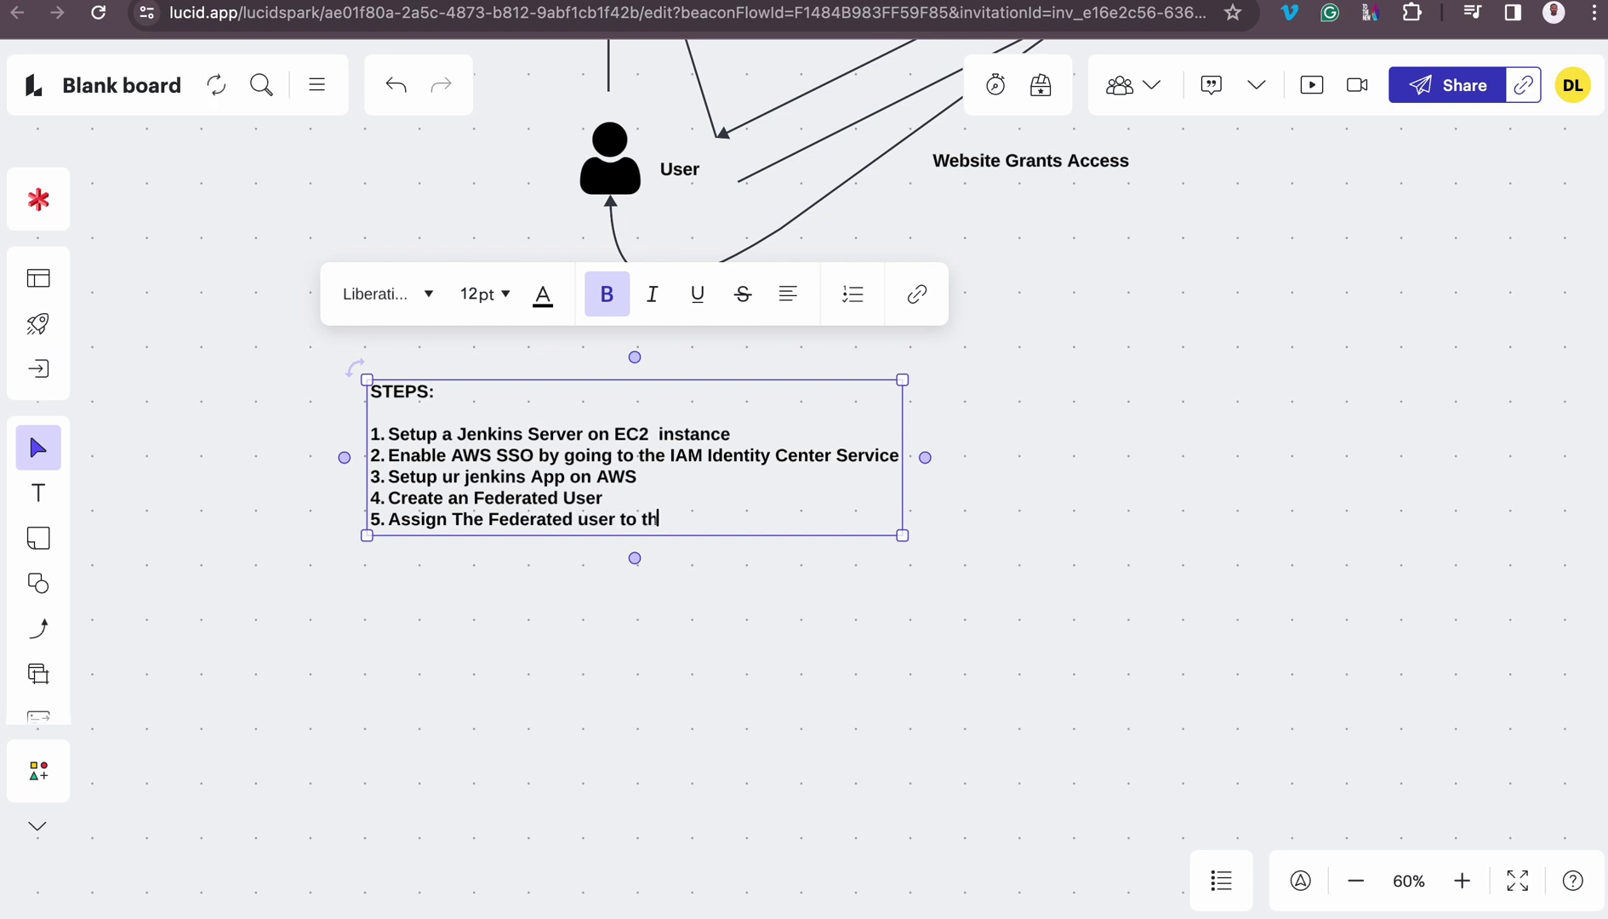
{"action": "key", "text": "BackSpace"}
{"action": "key", "text": "BackSpace"}
{"action": "type", "text": "Jenkins app"}
{"action": "key", "text": "ctrl+Tab"}
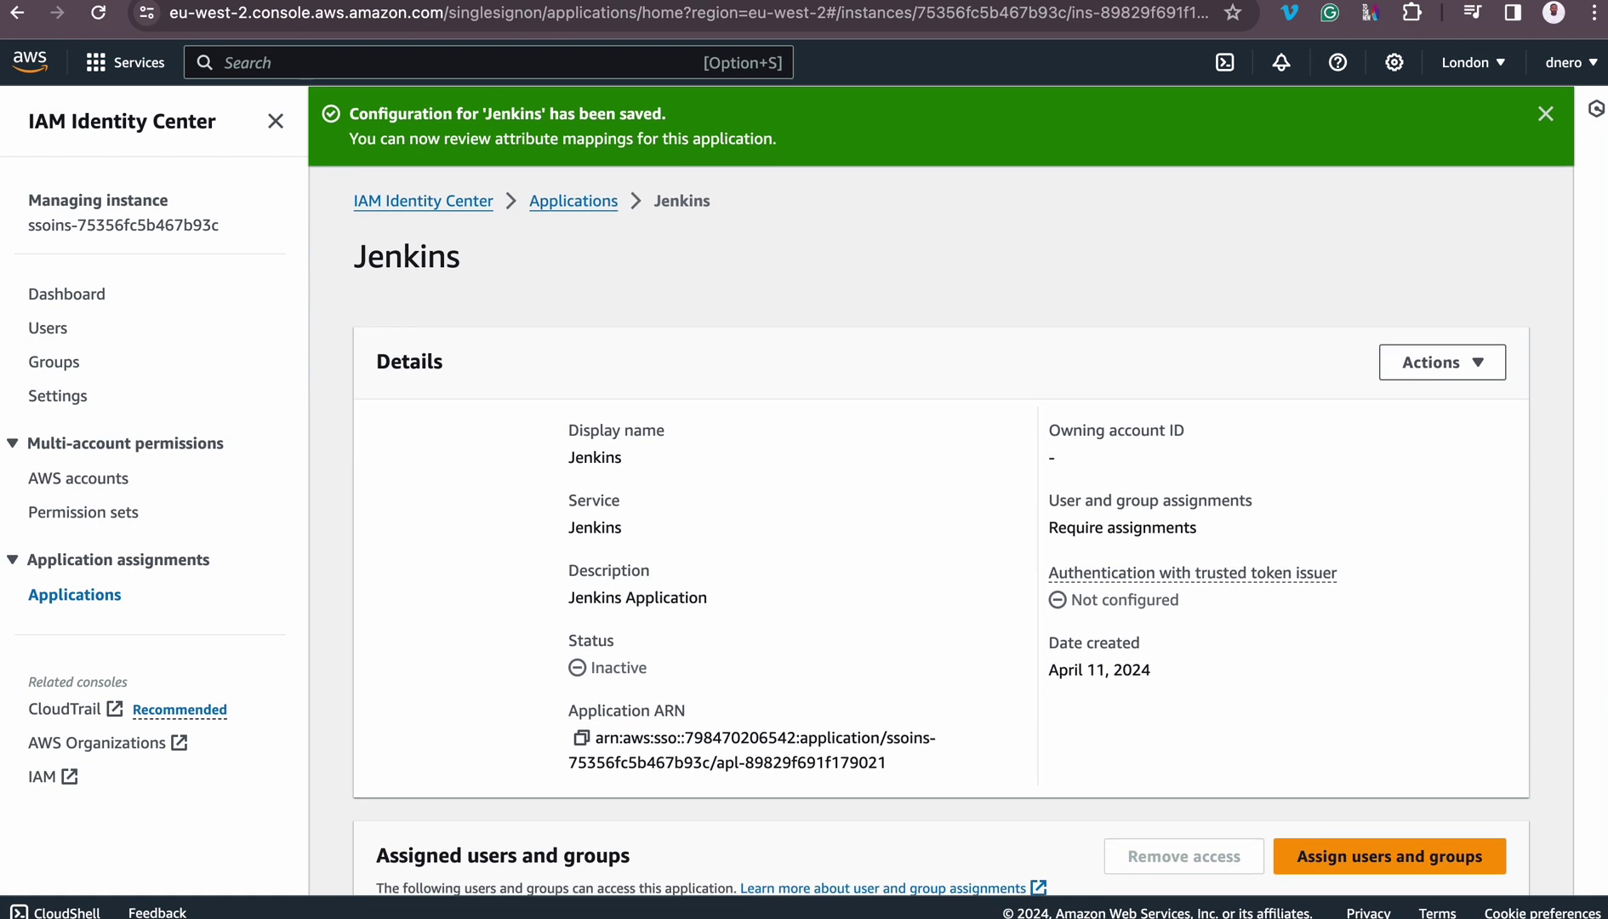
Step: Start a new user in Users with its username, plus email and name filled from autofill
{"action": "scroll", "coordinate": [940, 493], "scroll_direction": "down", "scroll_amount": 3}
{"action": "scroll", "coordinate": [940, 494], "scroll_direction": "up", "scroll_amount": 5}
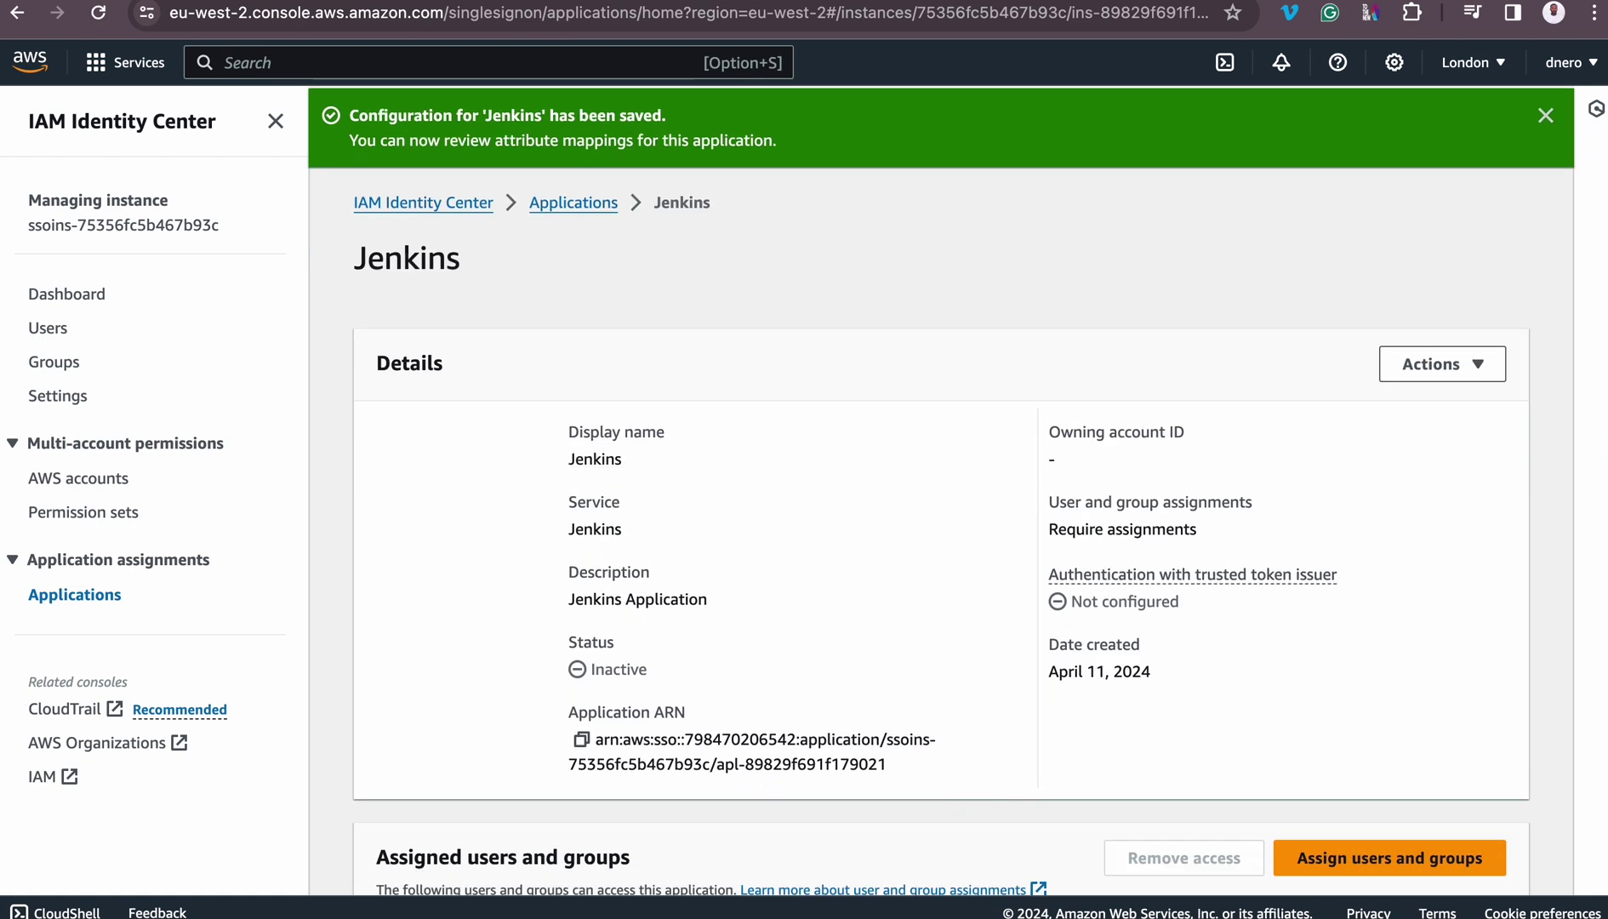
{"action": "left_click", "coordinate": [48, 328]}
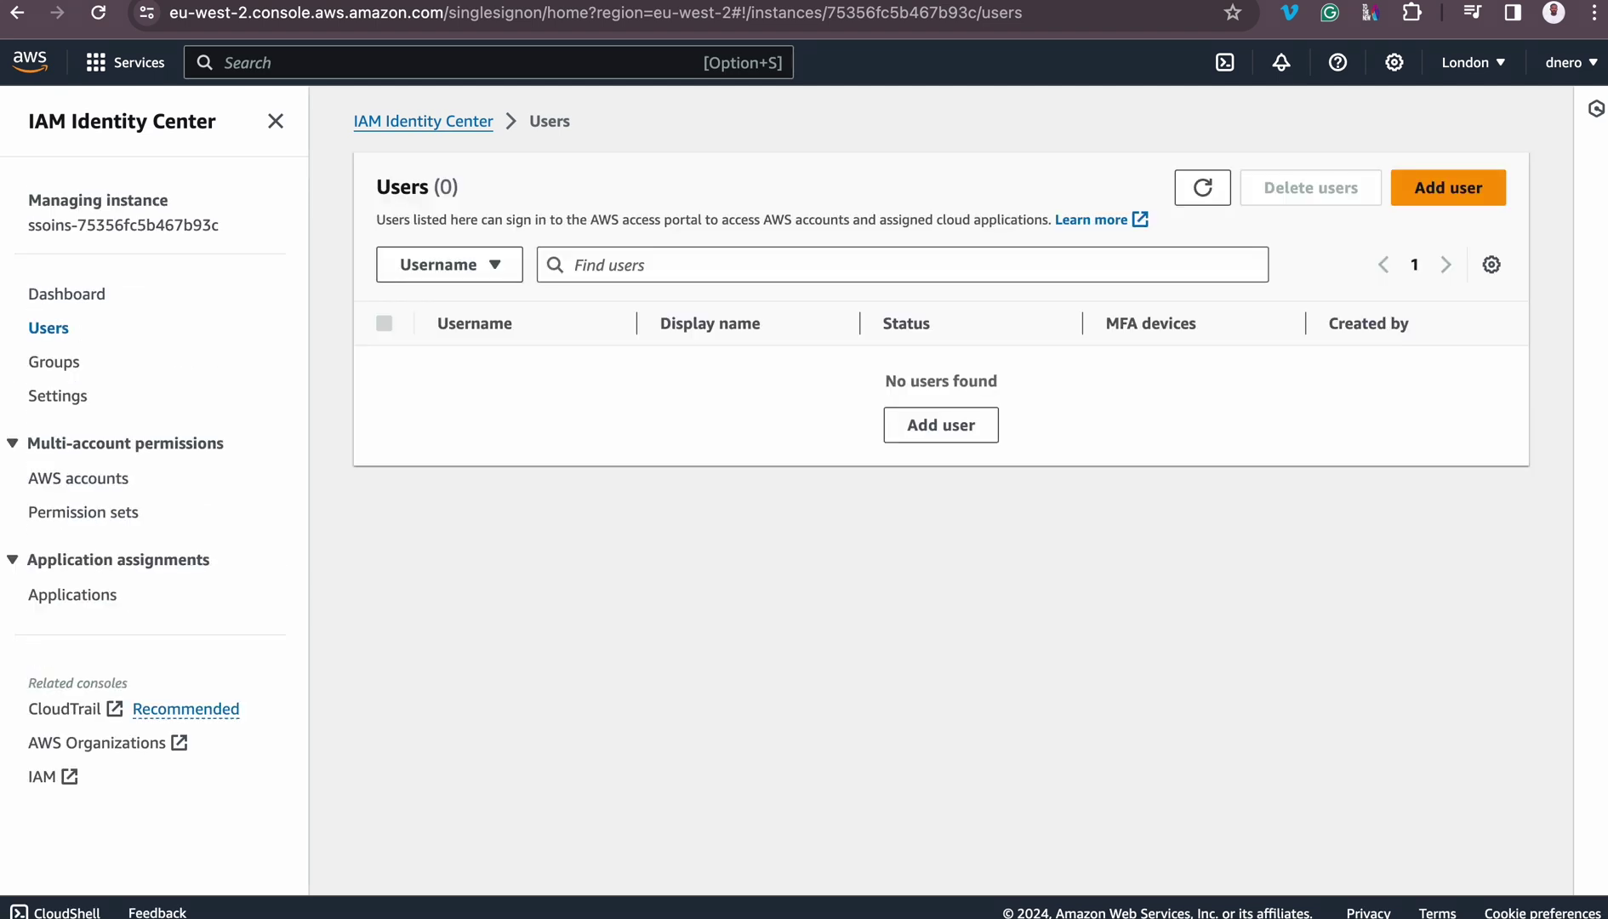
{"action": "left_click", "coordinate": [941, 425]}
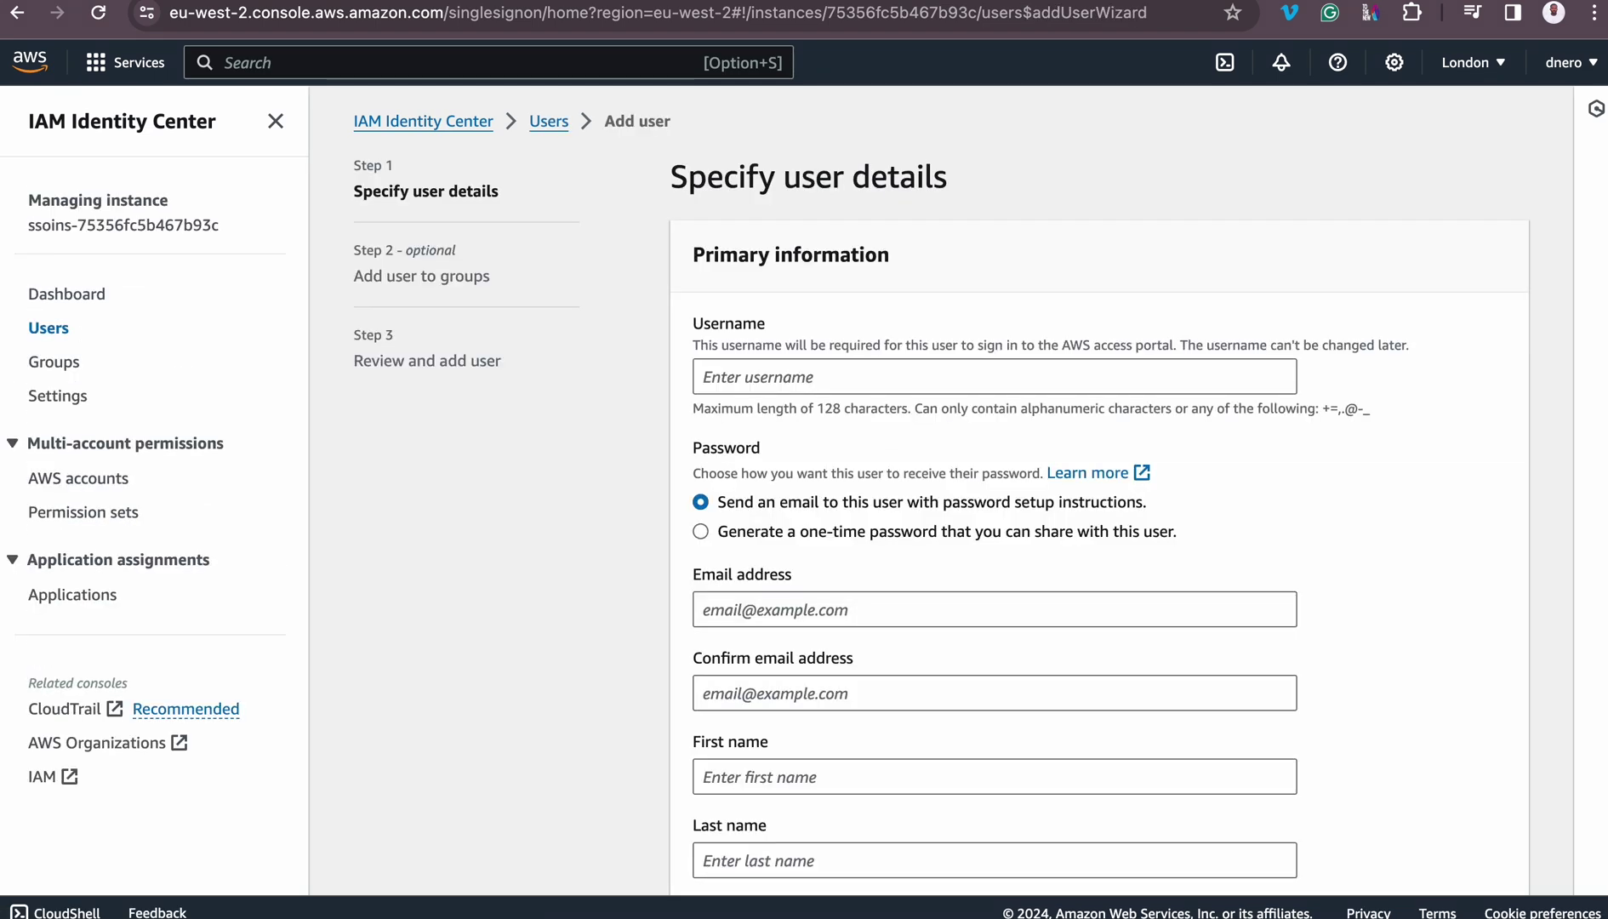
{"action": "left_click", "coordinate": [944, 377]}
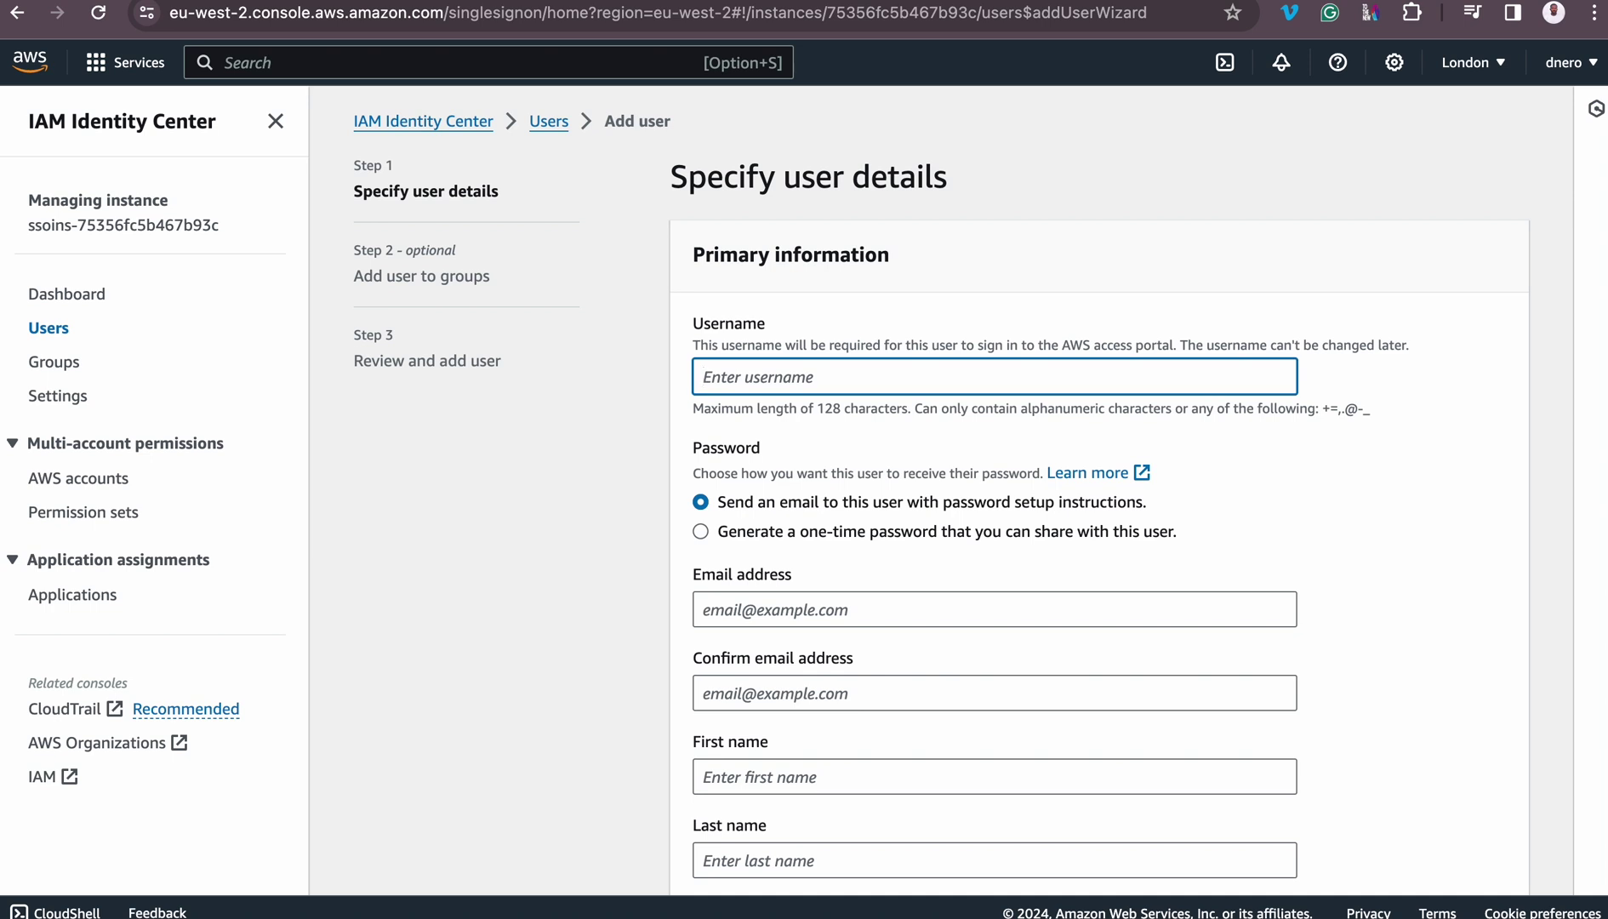
{"action": "type", "text": "franky"}
{"action": "scroll", "coordinate": [939, 491], "scroll_direction": "down", "scroll_amount": 2}
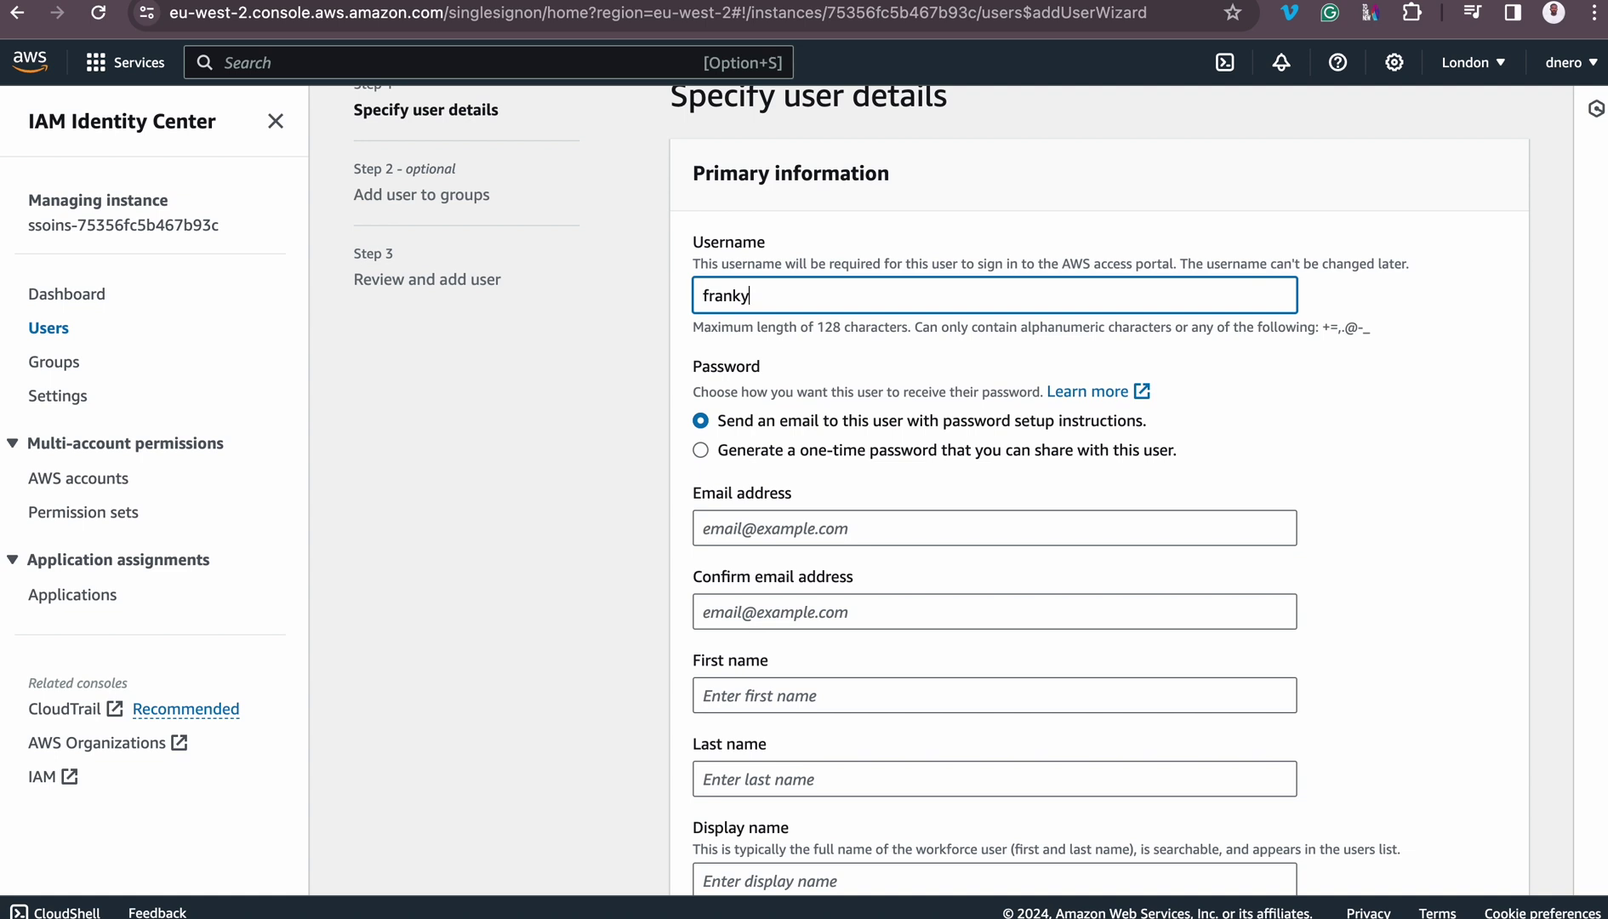
{"action": "scroll", "coordinate": [940, 491], "scroll_direction": "down", "scroll_amount": 1}
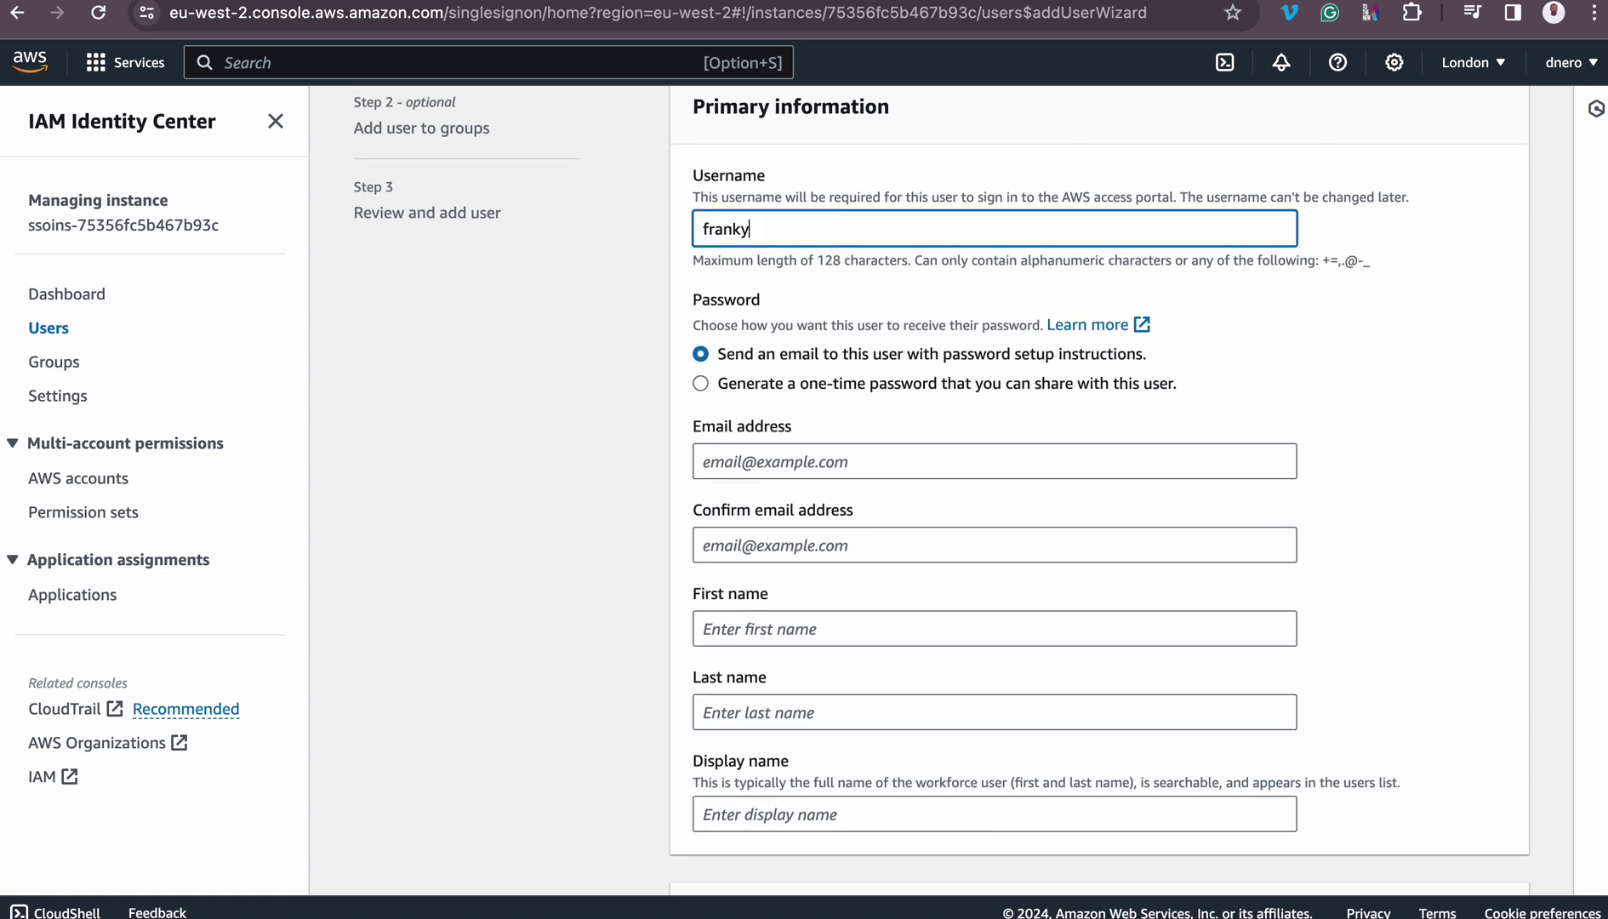
{"action": "left_click", "coordinate": [994, 461]}
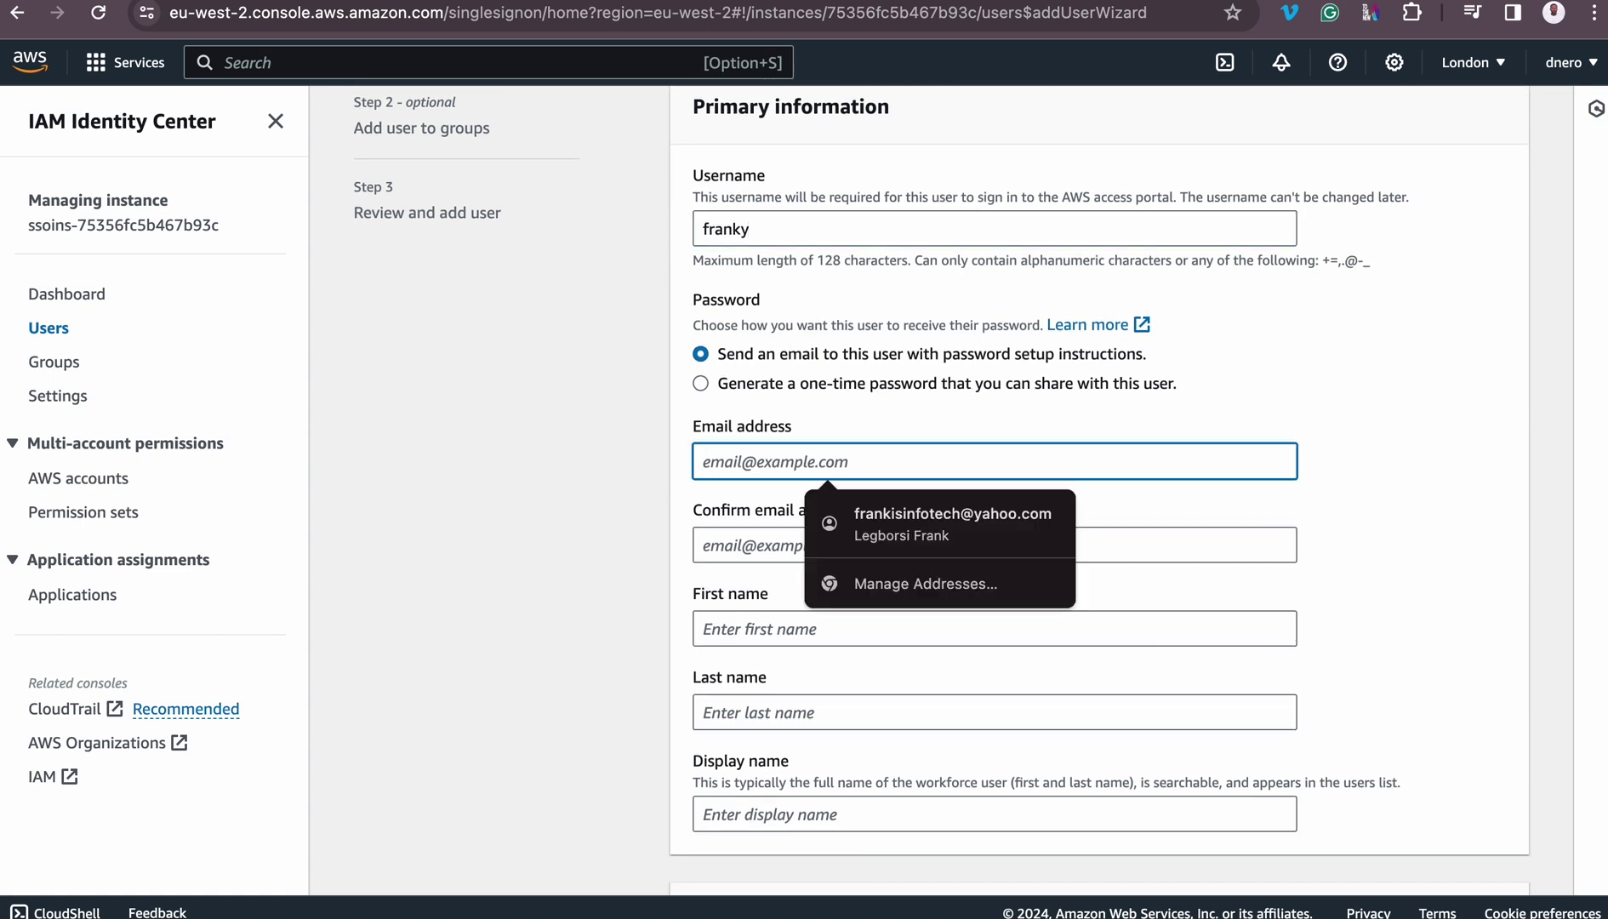
{"action": "left_click", "coordinate": [1021, 517]}
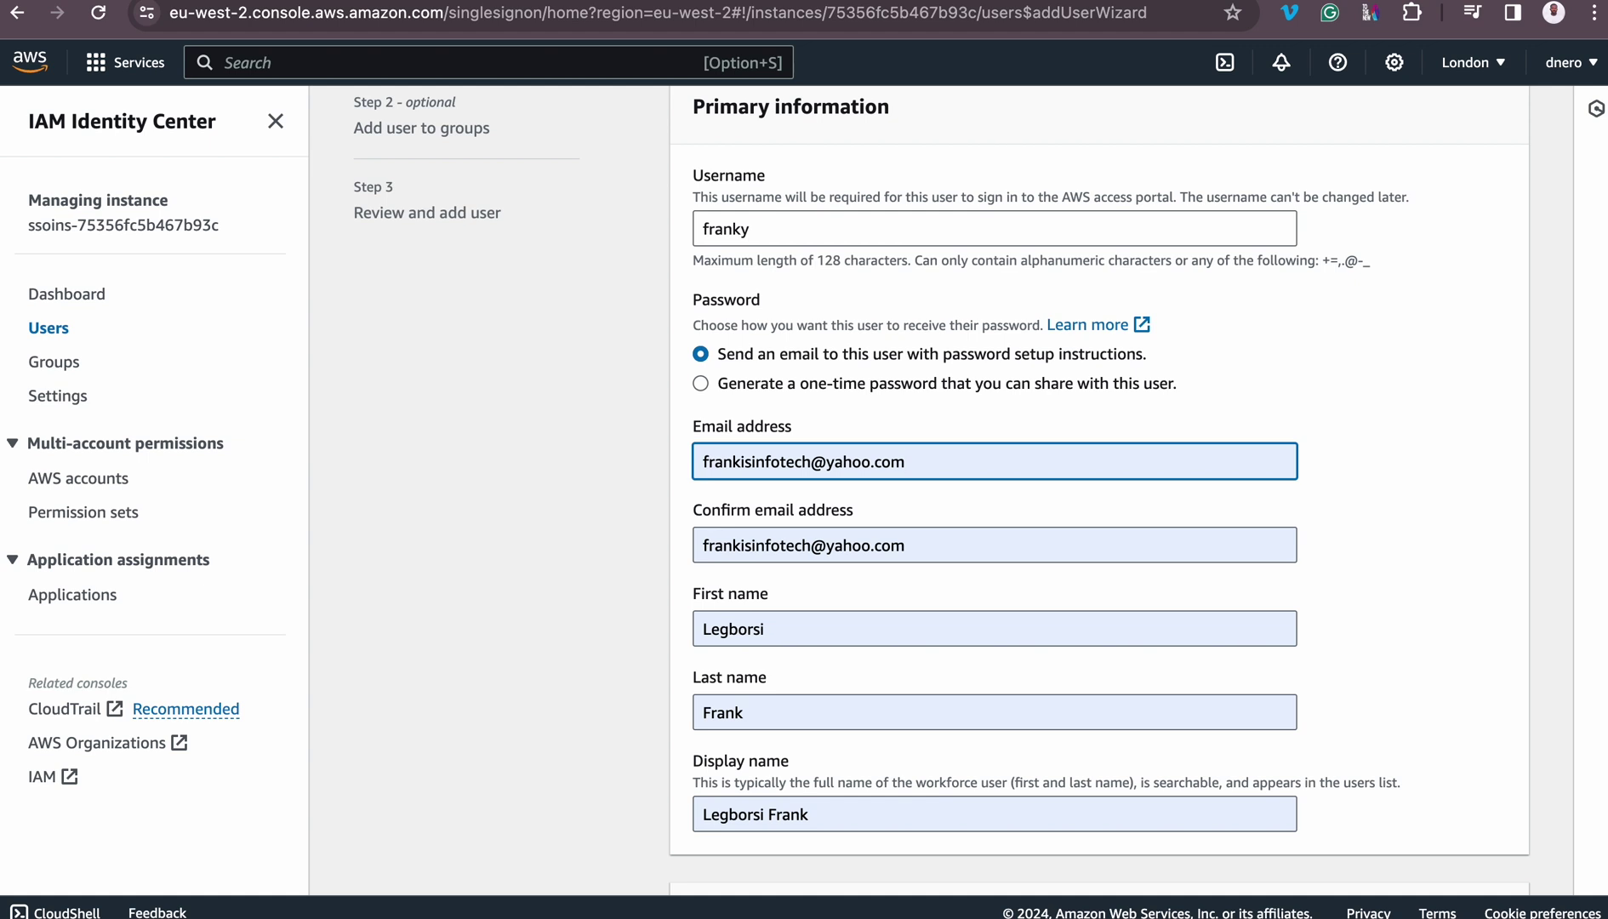
Step: Skip group assignment and create the user from the review page
{"action": "scroll", "coordinate": [941, 490], "scroll_direction": "down", "scroll_amount": 1}
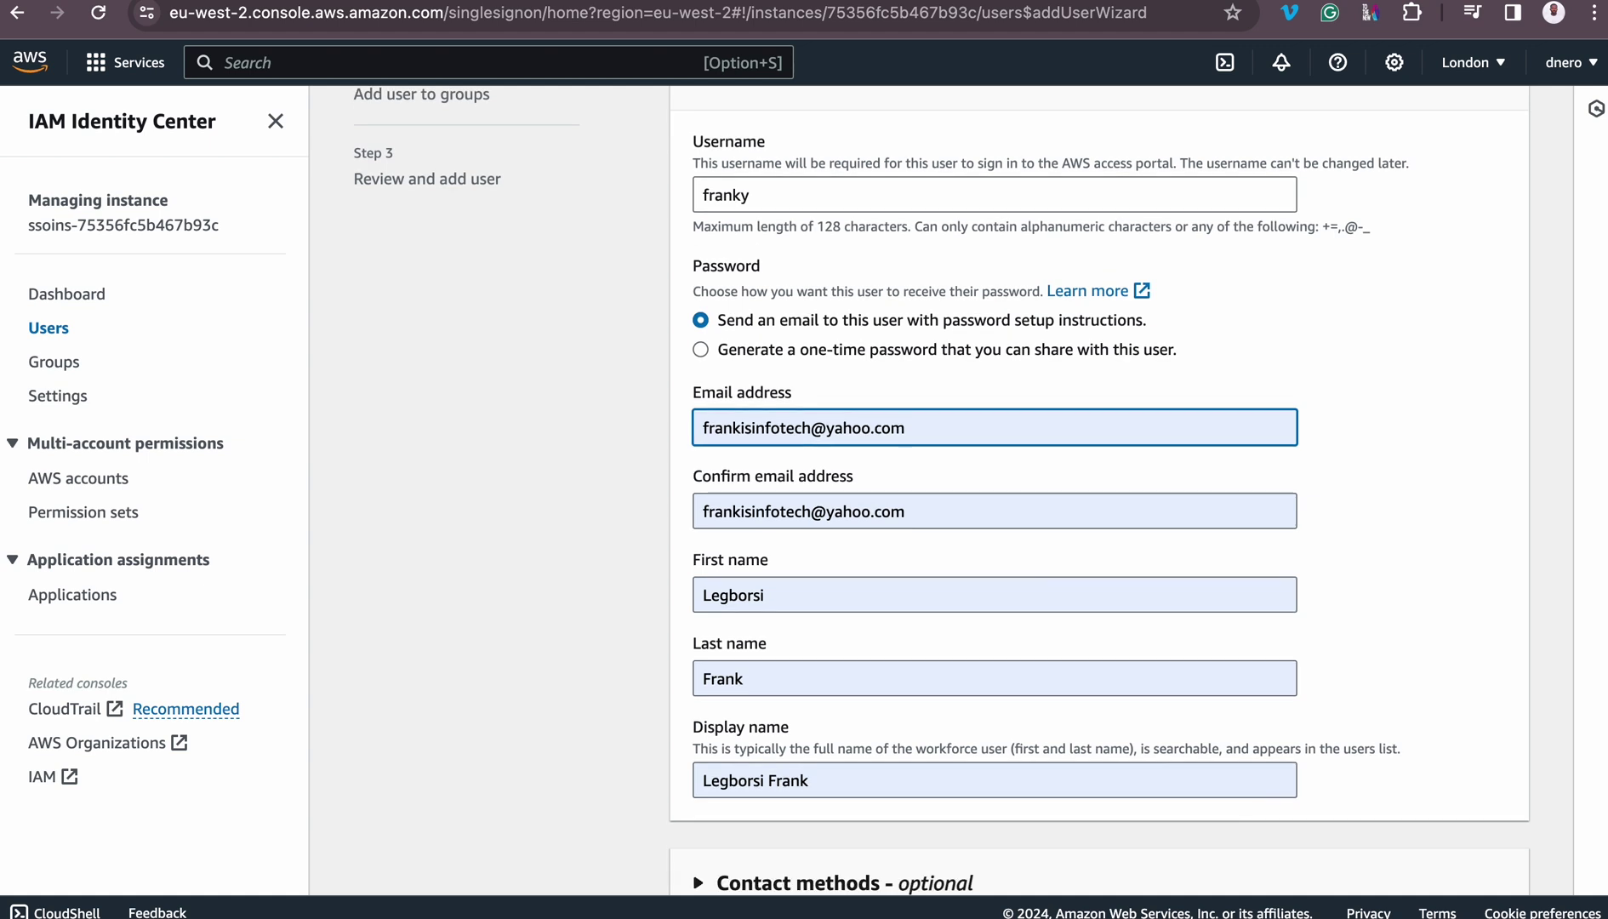
{"action": "scroll", "coordinate": [941, 491], "scroll_direction": "up", "scroll_amount": 1}
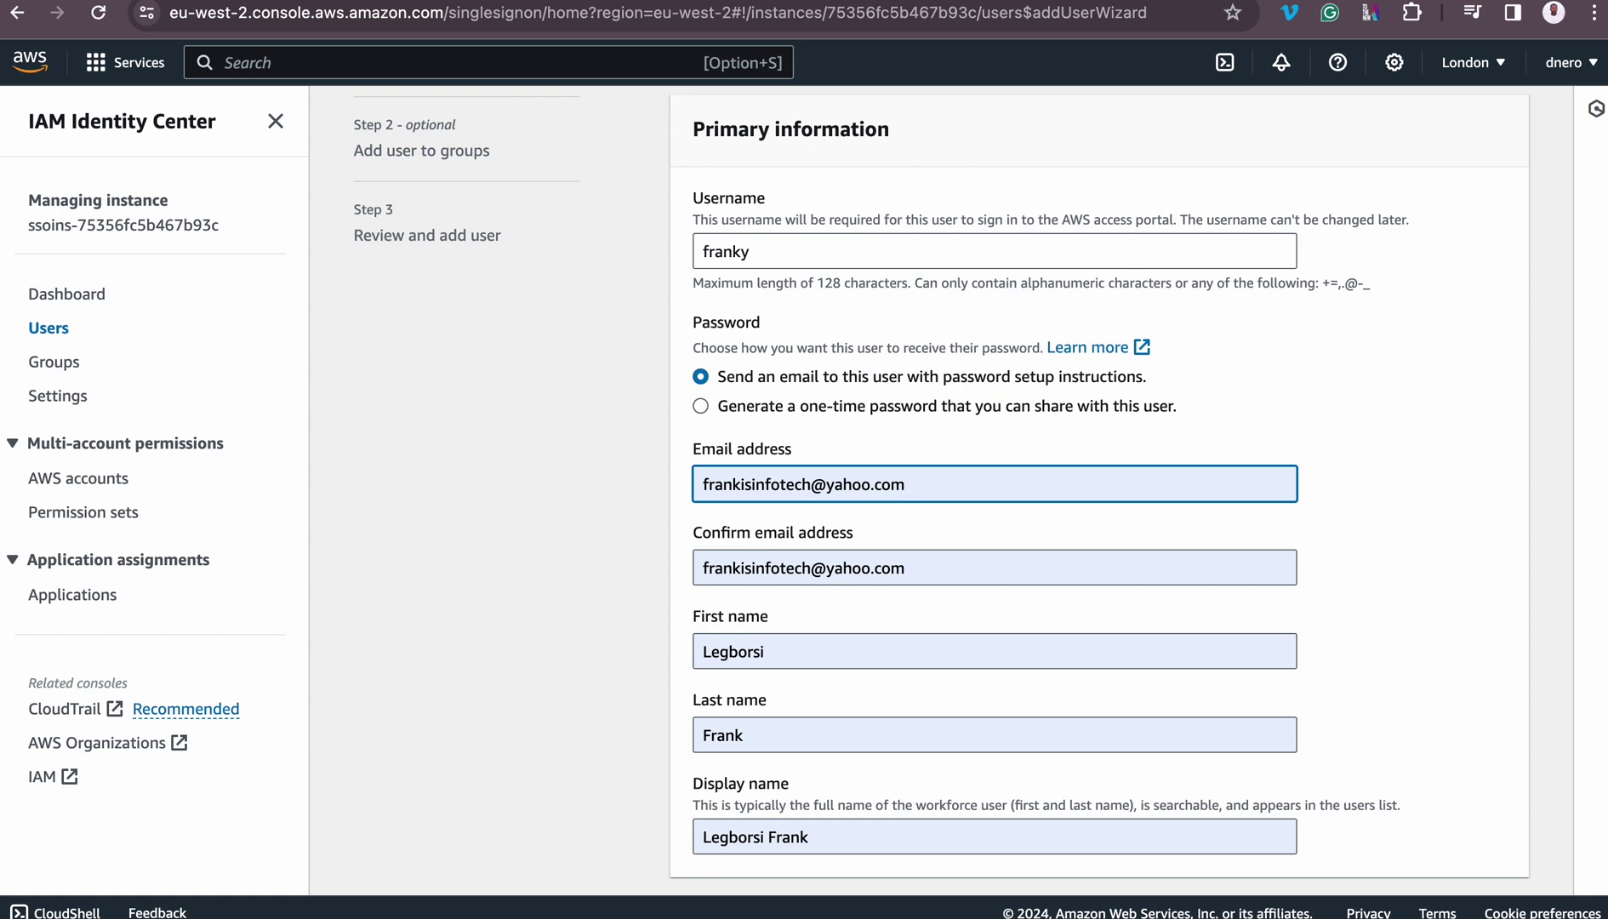
{"action": "scroll", "coordinate": [942, 490], "scroll_direction": "down", "scroll_amount": 3}
{"action": "scroll", "coordinate": [1099, 491], "scroll_direction": "down", "scroll_amount": 5}
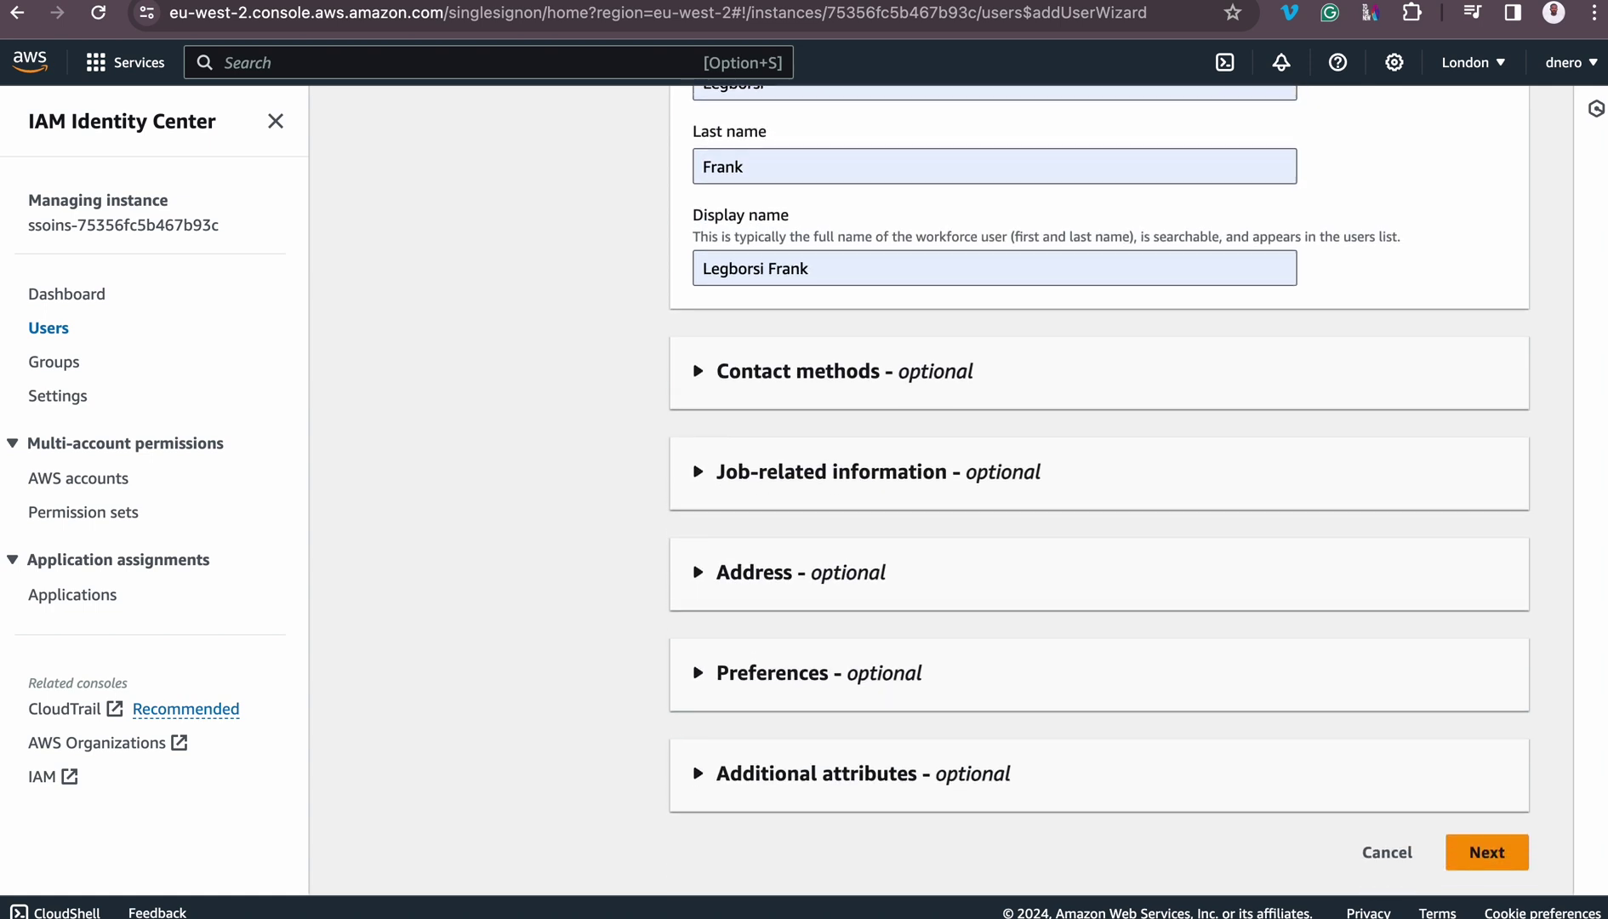
{"action": "left_click", "coordinate": [1476, 850]}
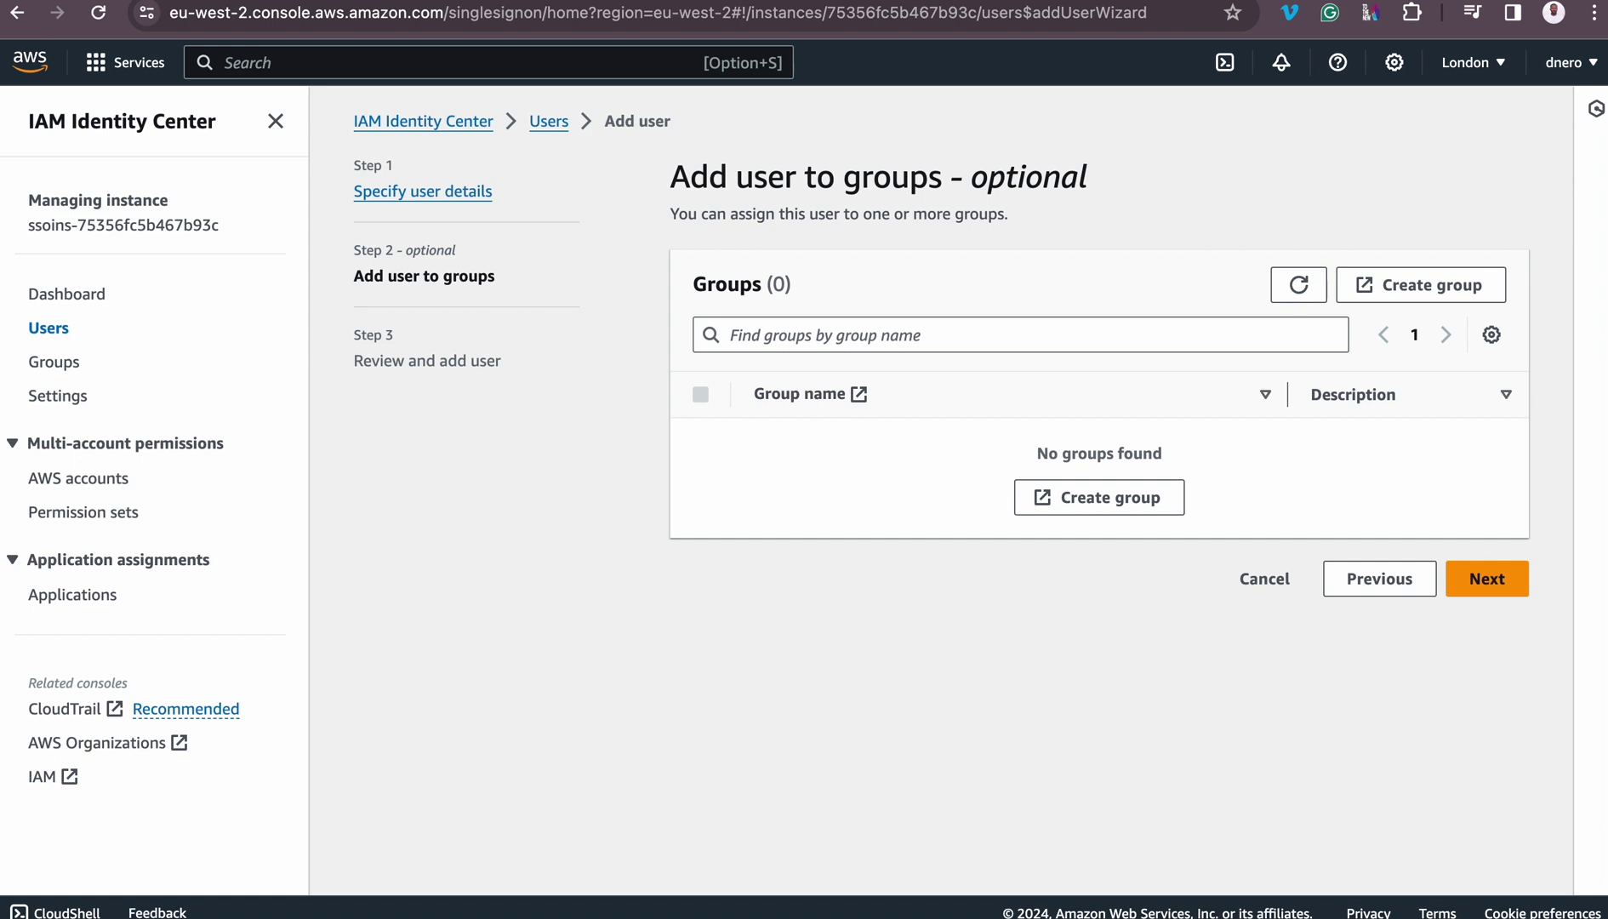
{"action": "left_click", "coordinate": [1486, 578]}
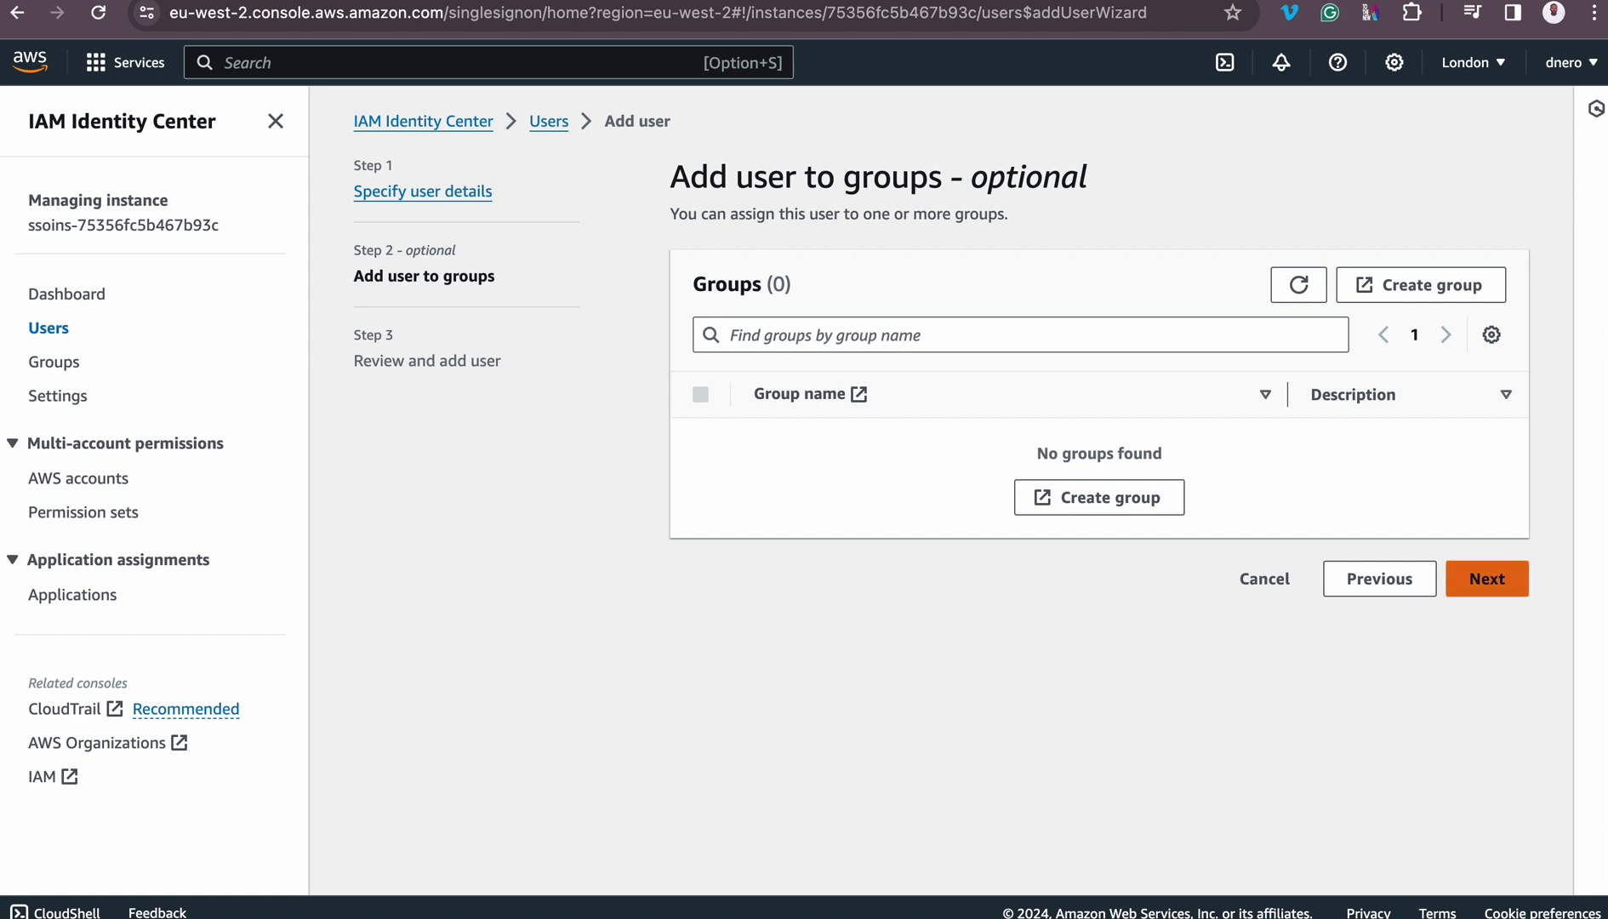
{"action": "scroll", "coordinate": [917, 491], "scroll_direction": "down", "scroll_amount": 6}
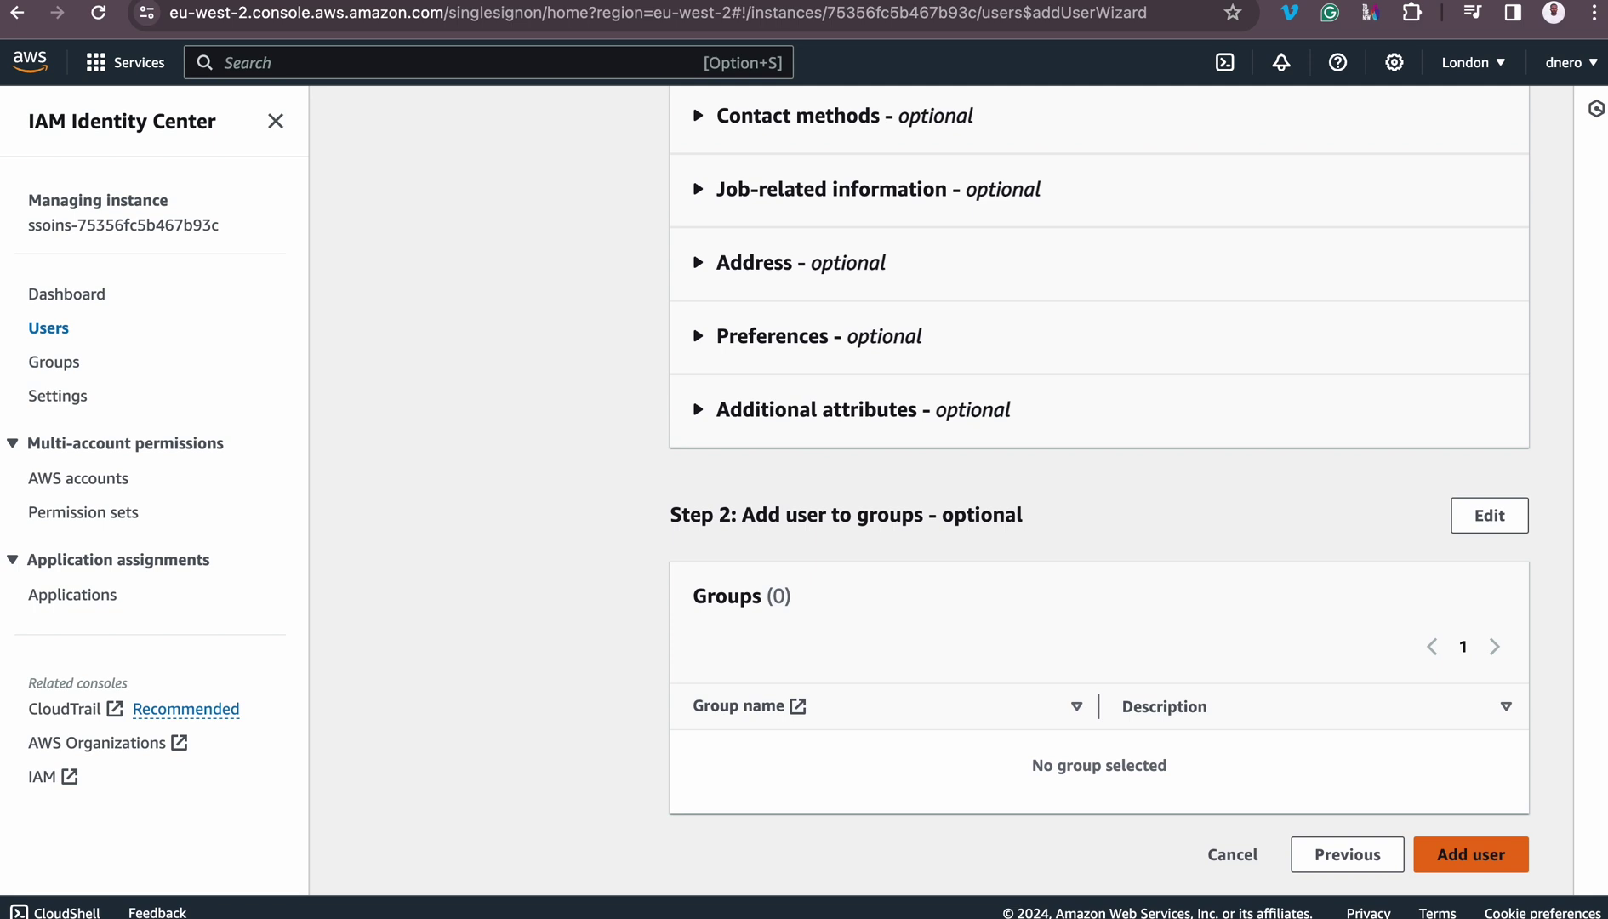
{"action": "left_click", "coordinate": [1470, 853]}
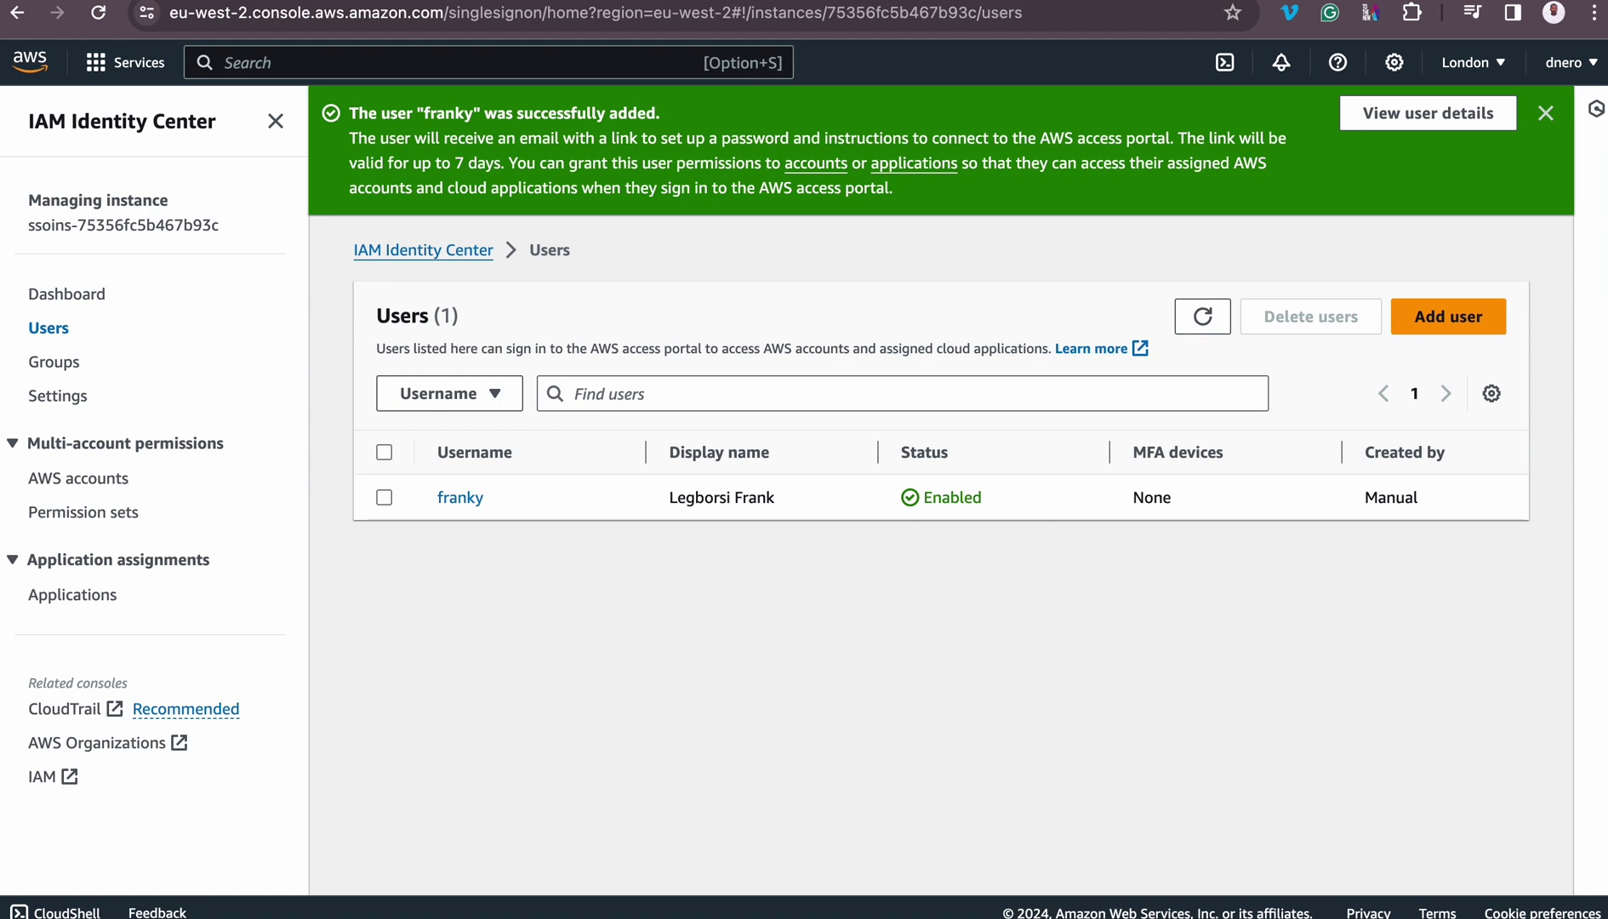
Step: Open the 'Invitation to join AWS IAM Identity Center' email in Yahoo Mail
{"action": "left_click", "coordinate": [1251, 1]}
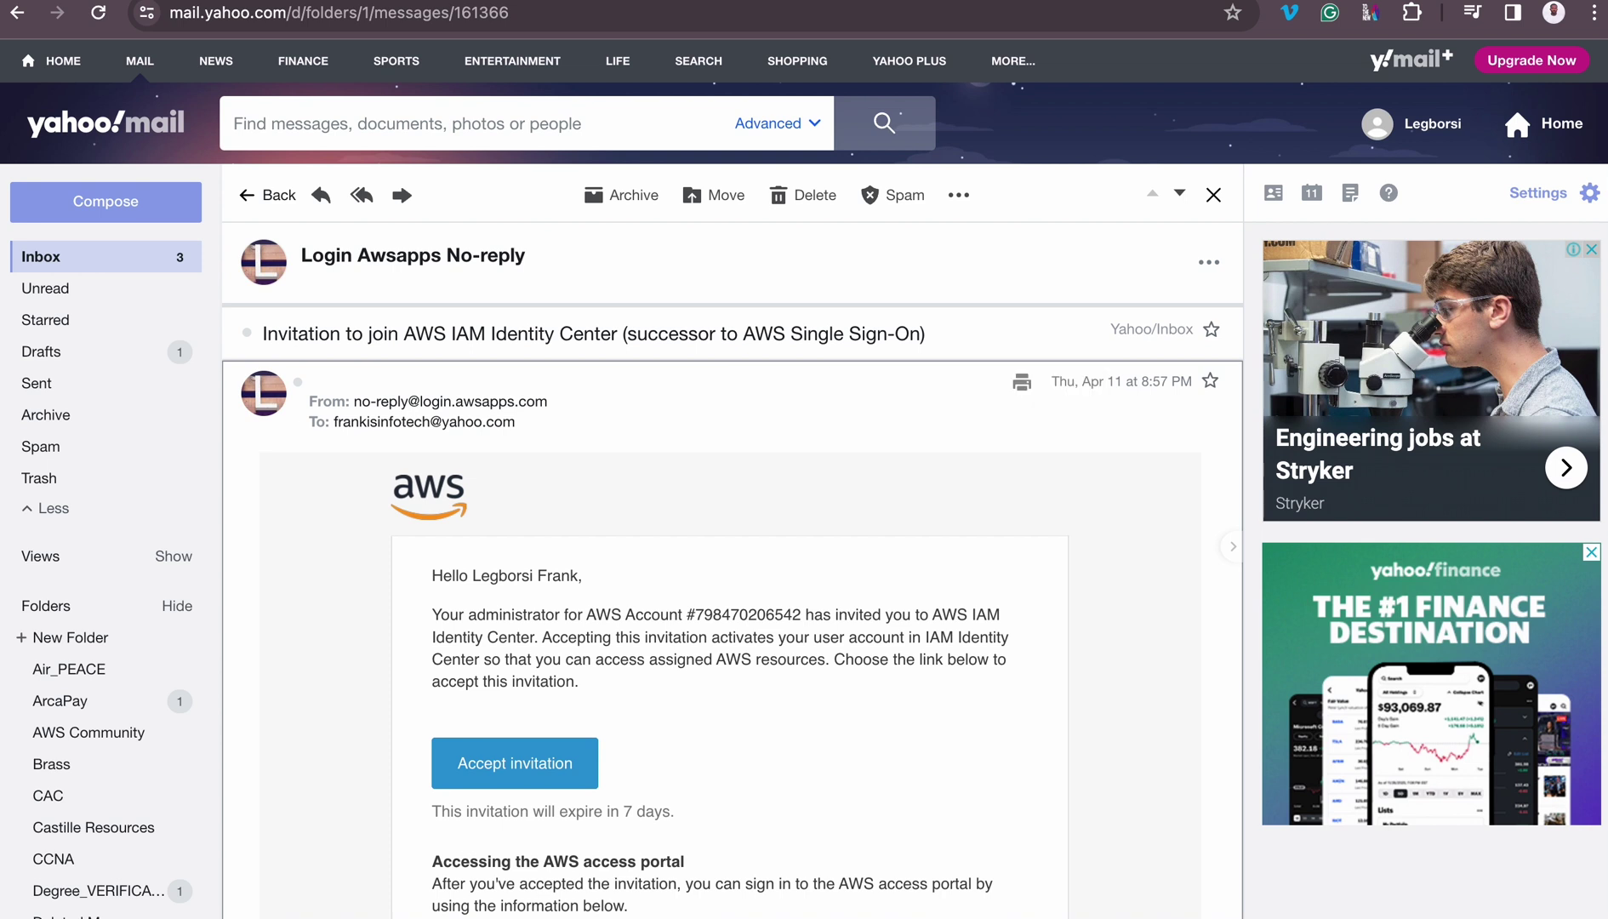
{"action": "scroll", "coordinate": [732, 573], "scroll_direction": "down", "scroll_amount": 1}
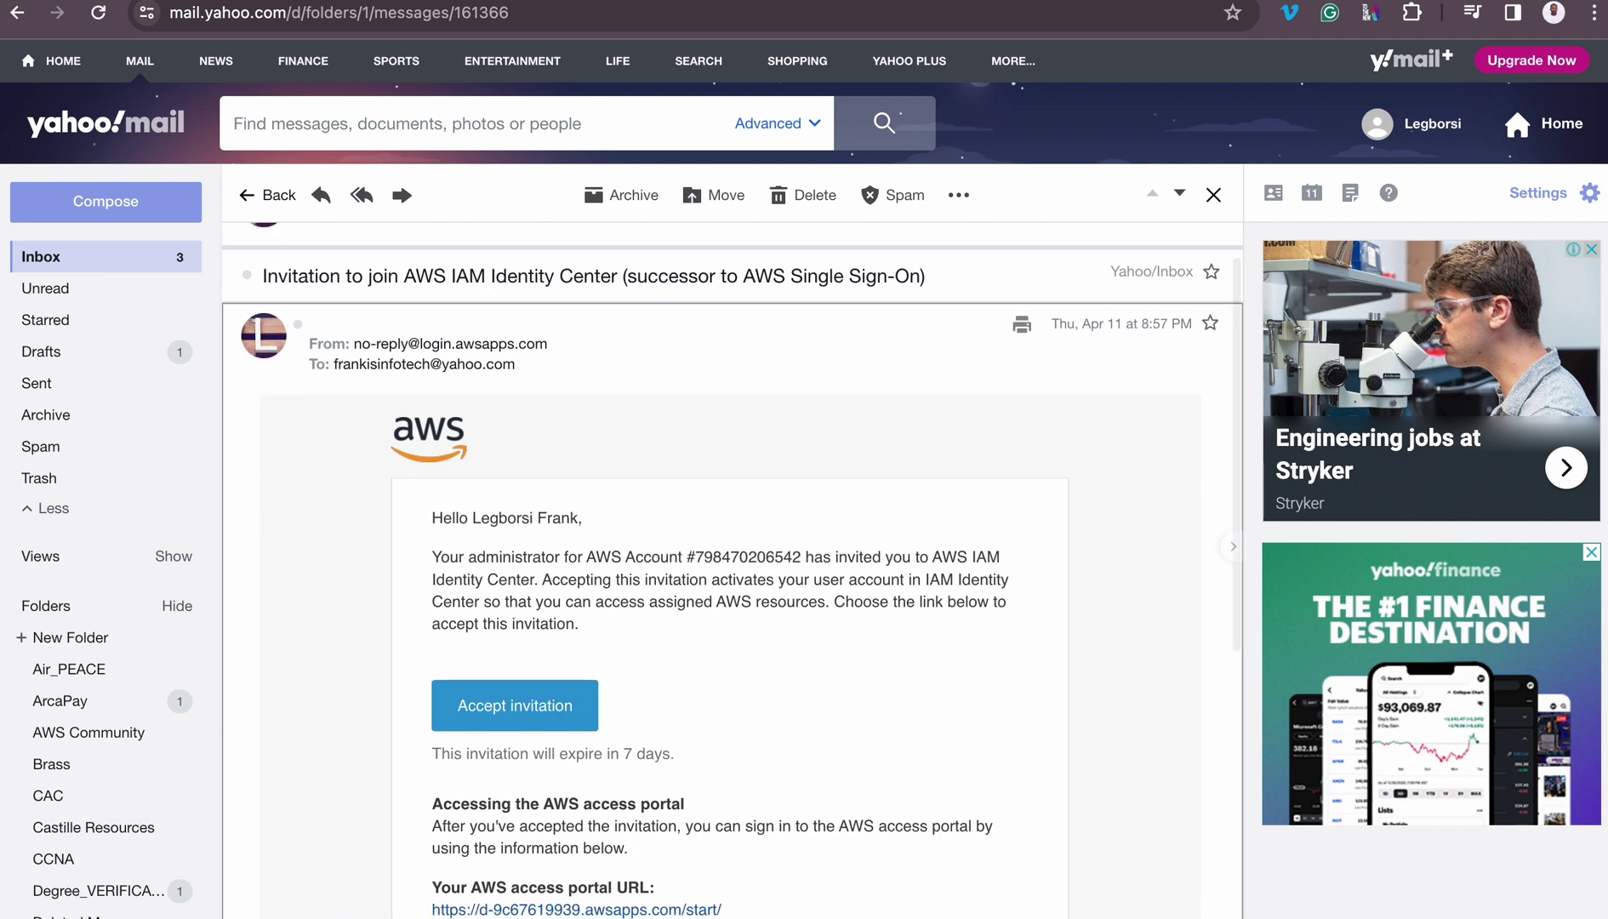
{"action": "left_click_drag", "start_coordinate": [443, 518], "coordinate": [582, 517]}
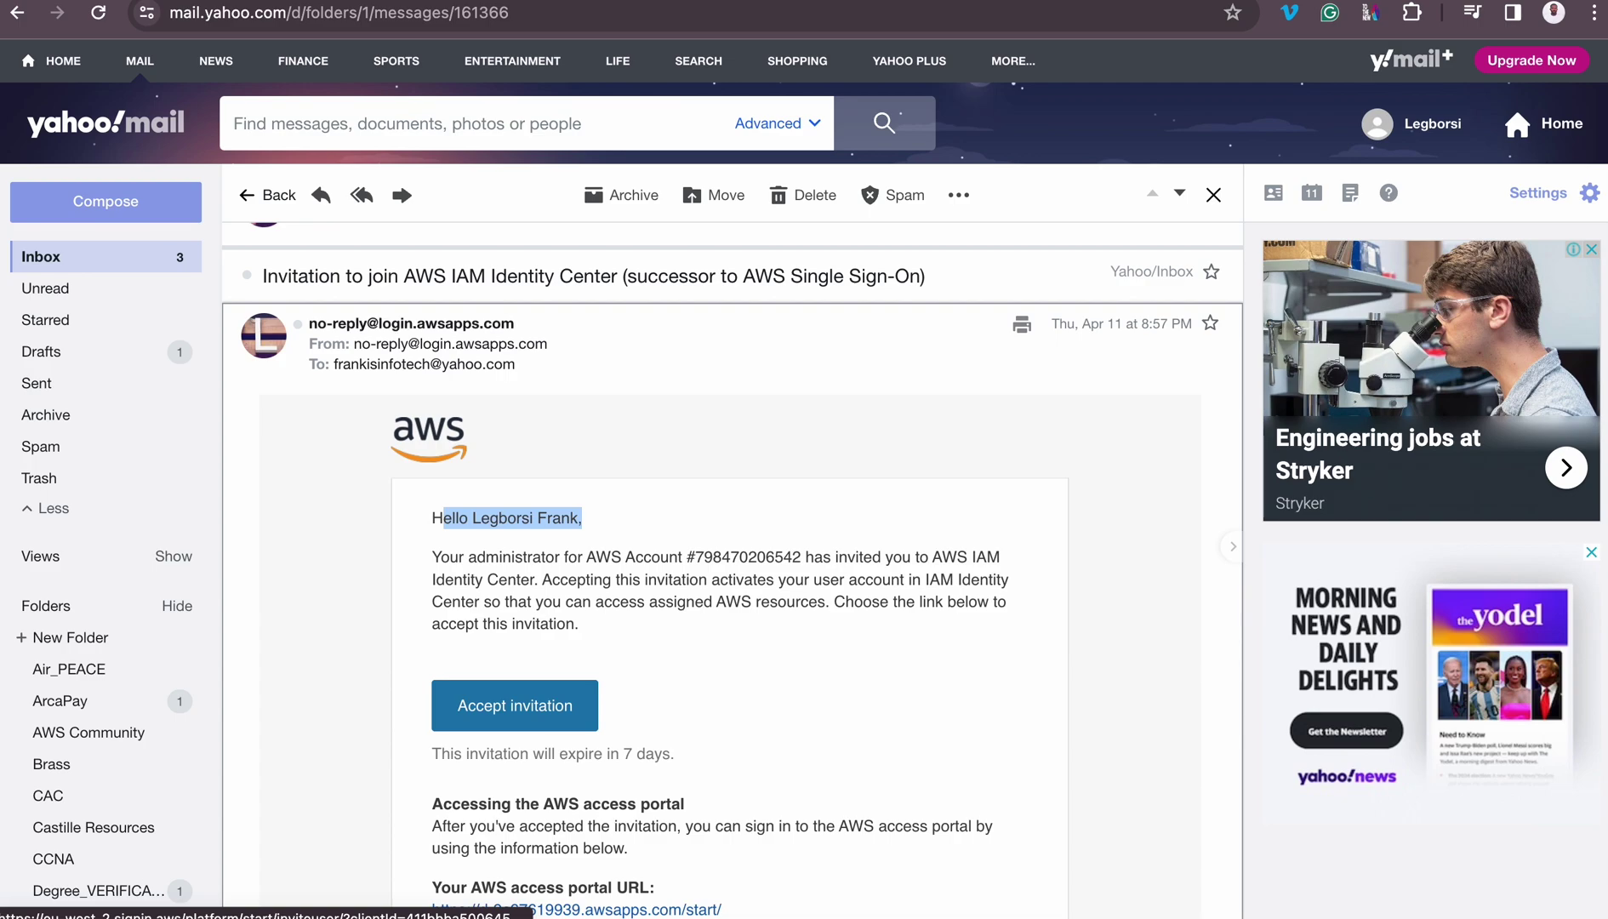
Step: Accept the invitation and set the new user's password, entering it twice
{"action": "left_click", "coordinate": [515, 705]}
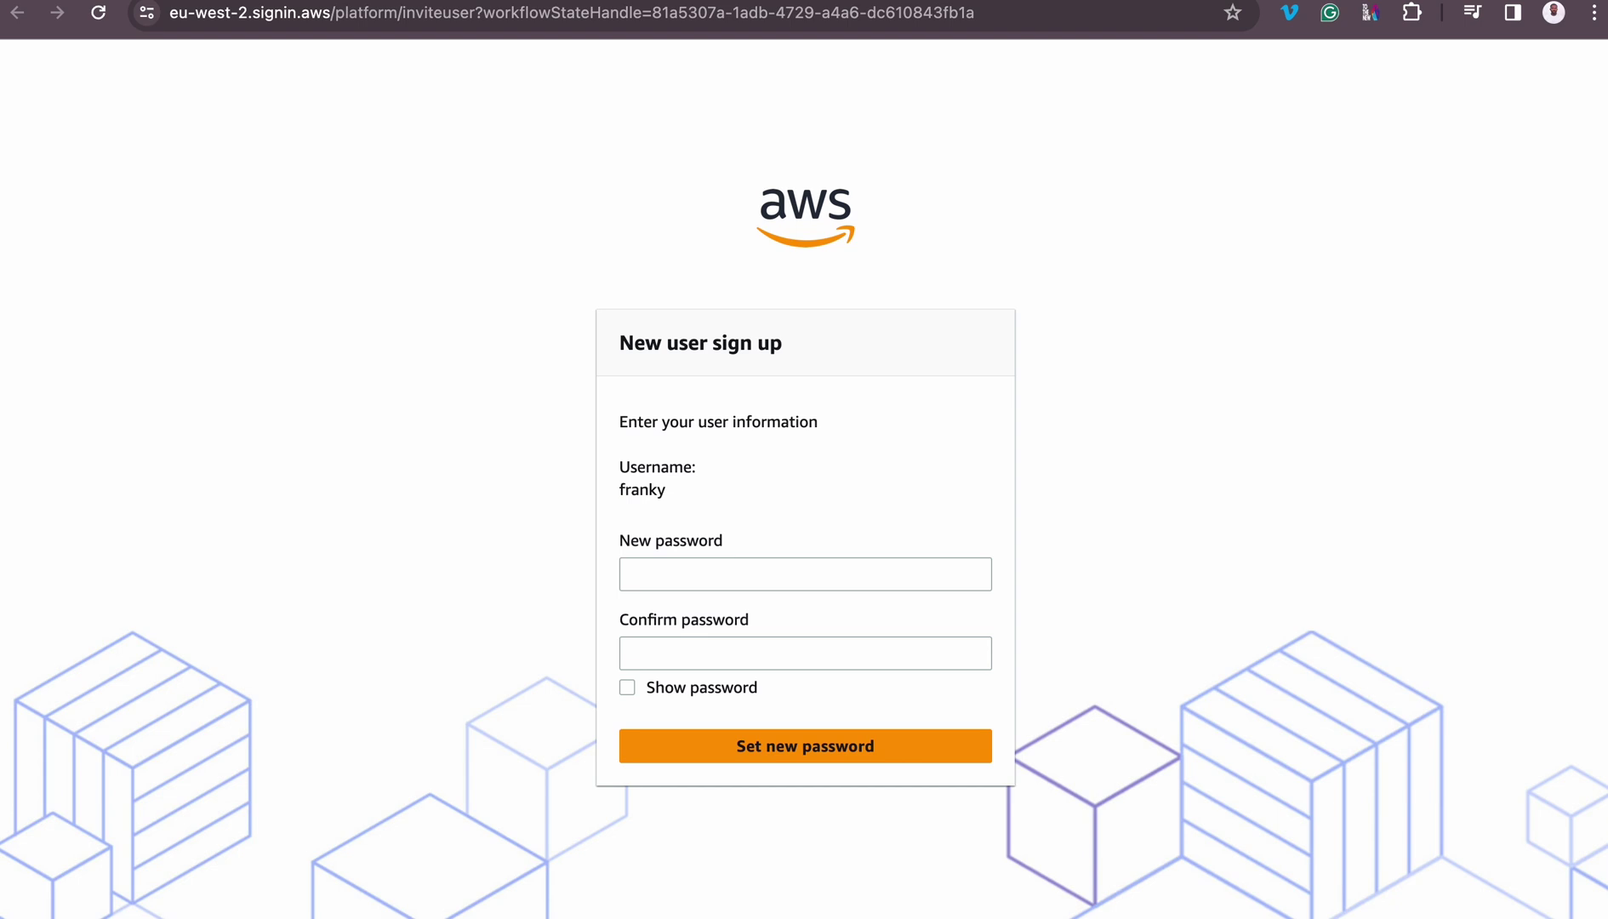
{"action": "left_click", "coordinate": [804, 573]}
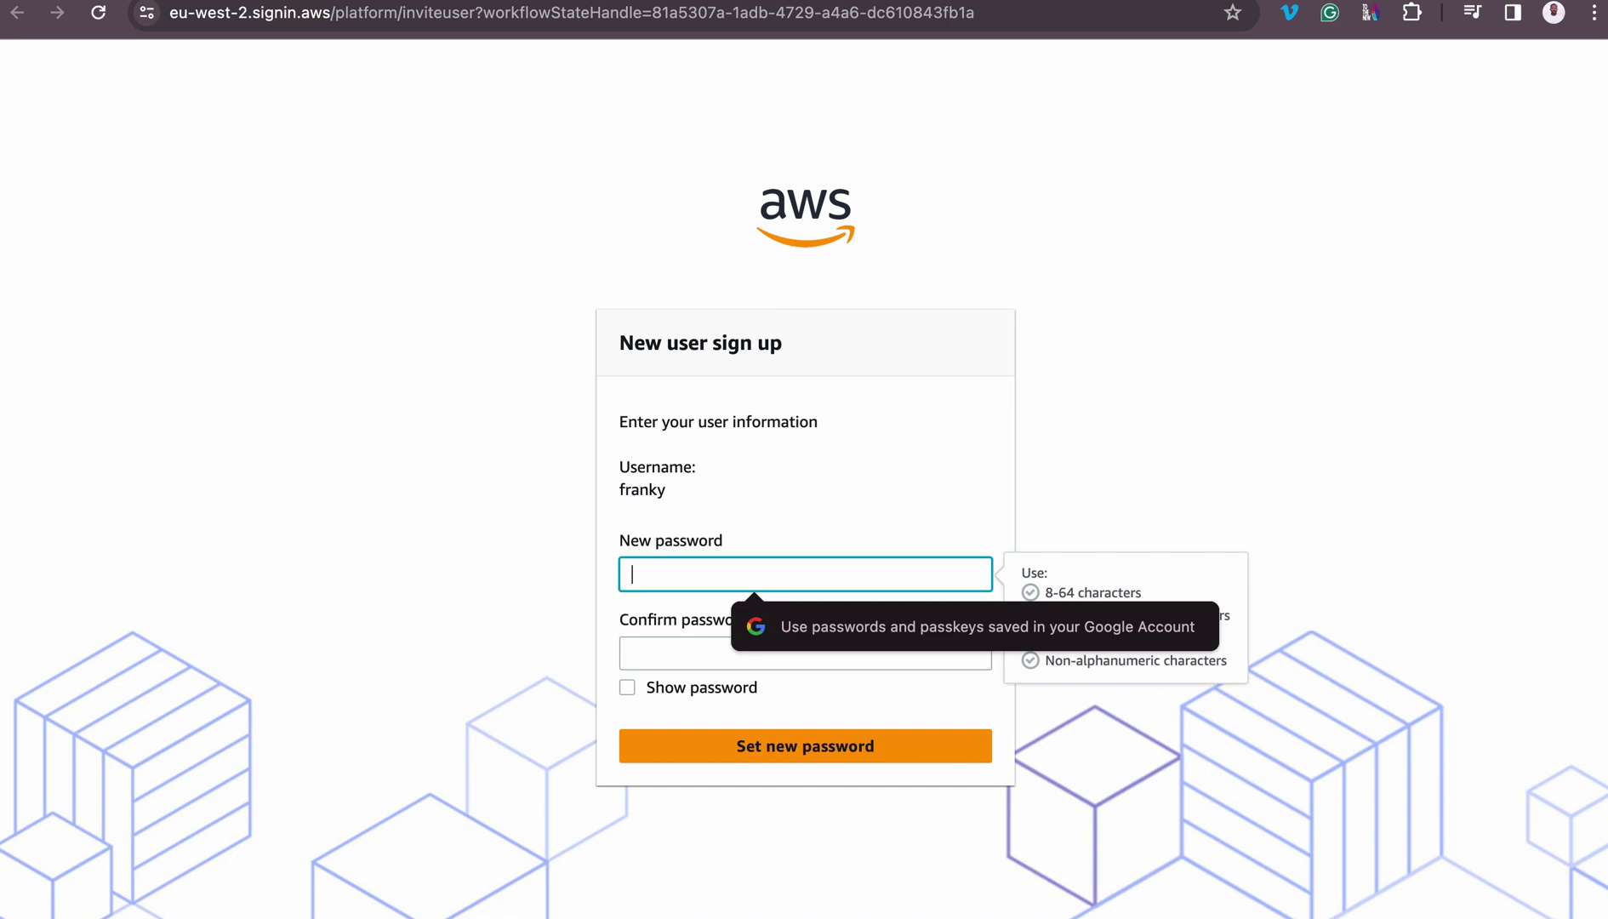
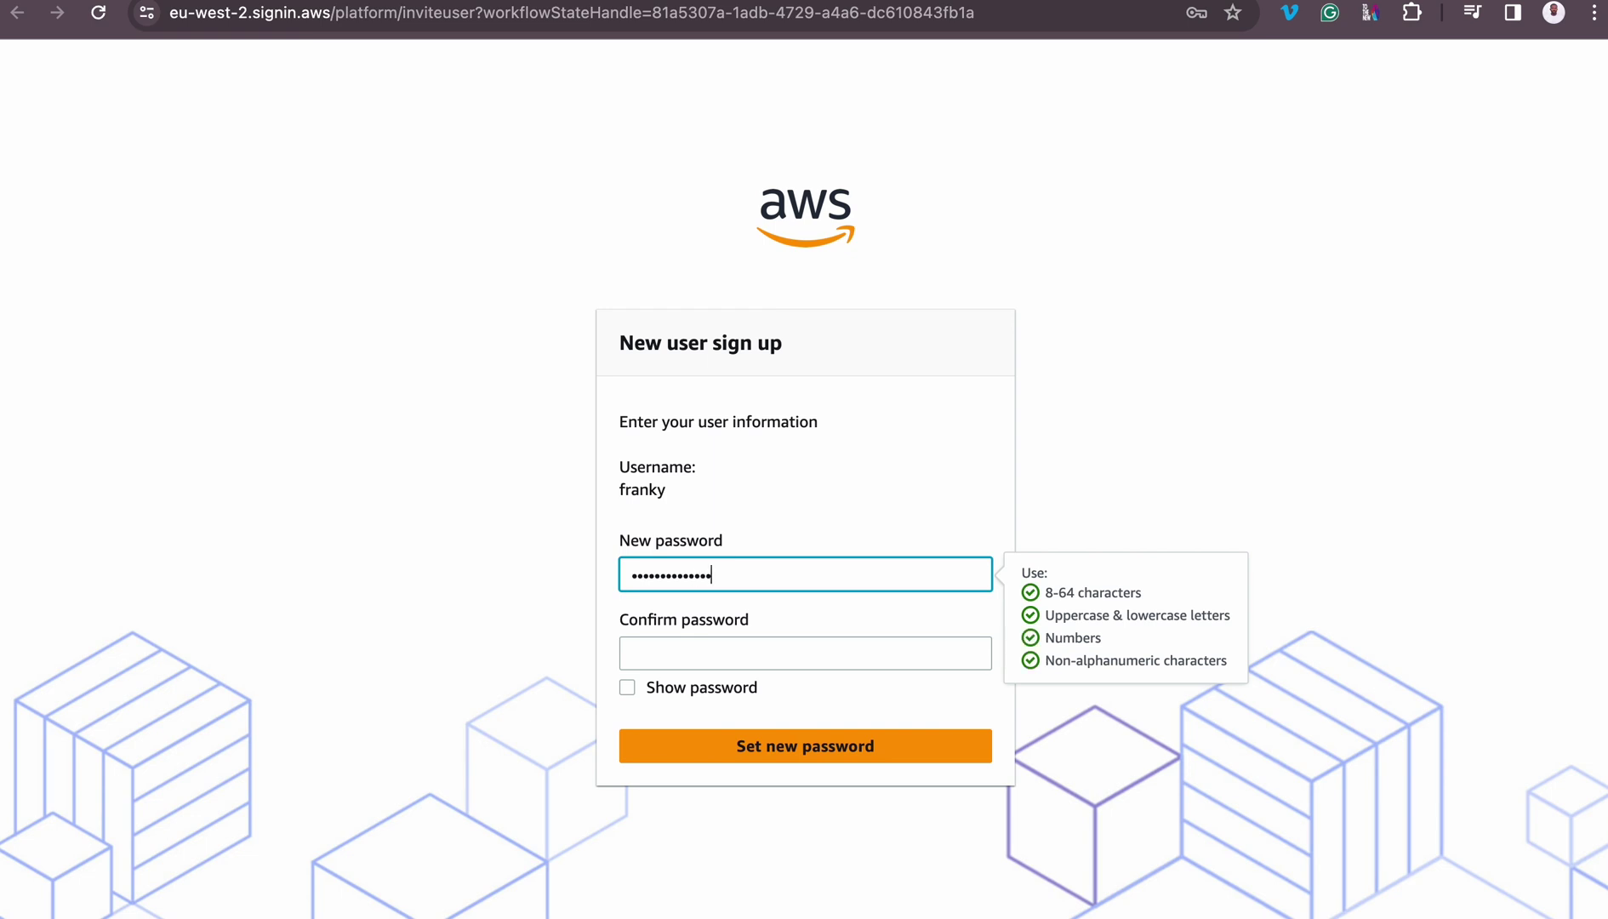
{"action": "left_click", "coordinate": [804, 653]}
{"action": "type", "text": "F"}
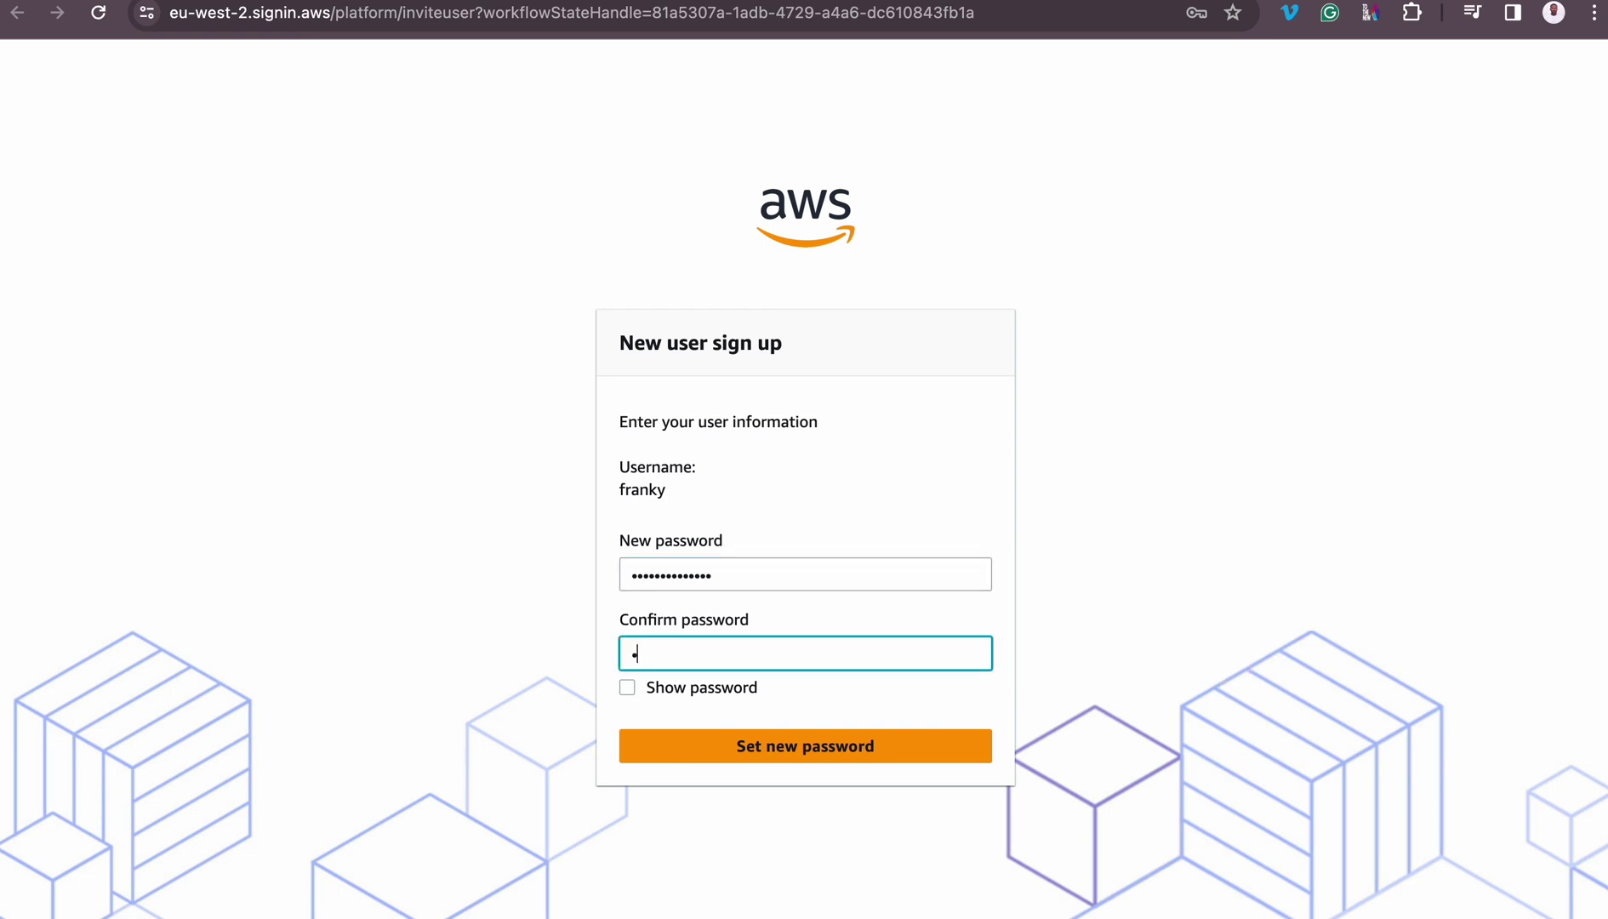
{"action": "type", "text": "••••••••••••"}
{"action": "left_click", "coordinate": [804, 746]}
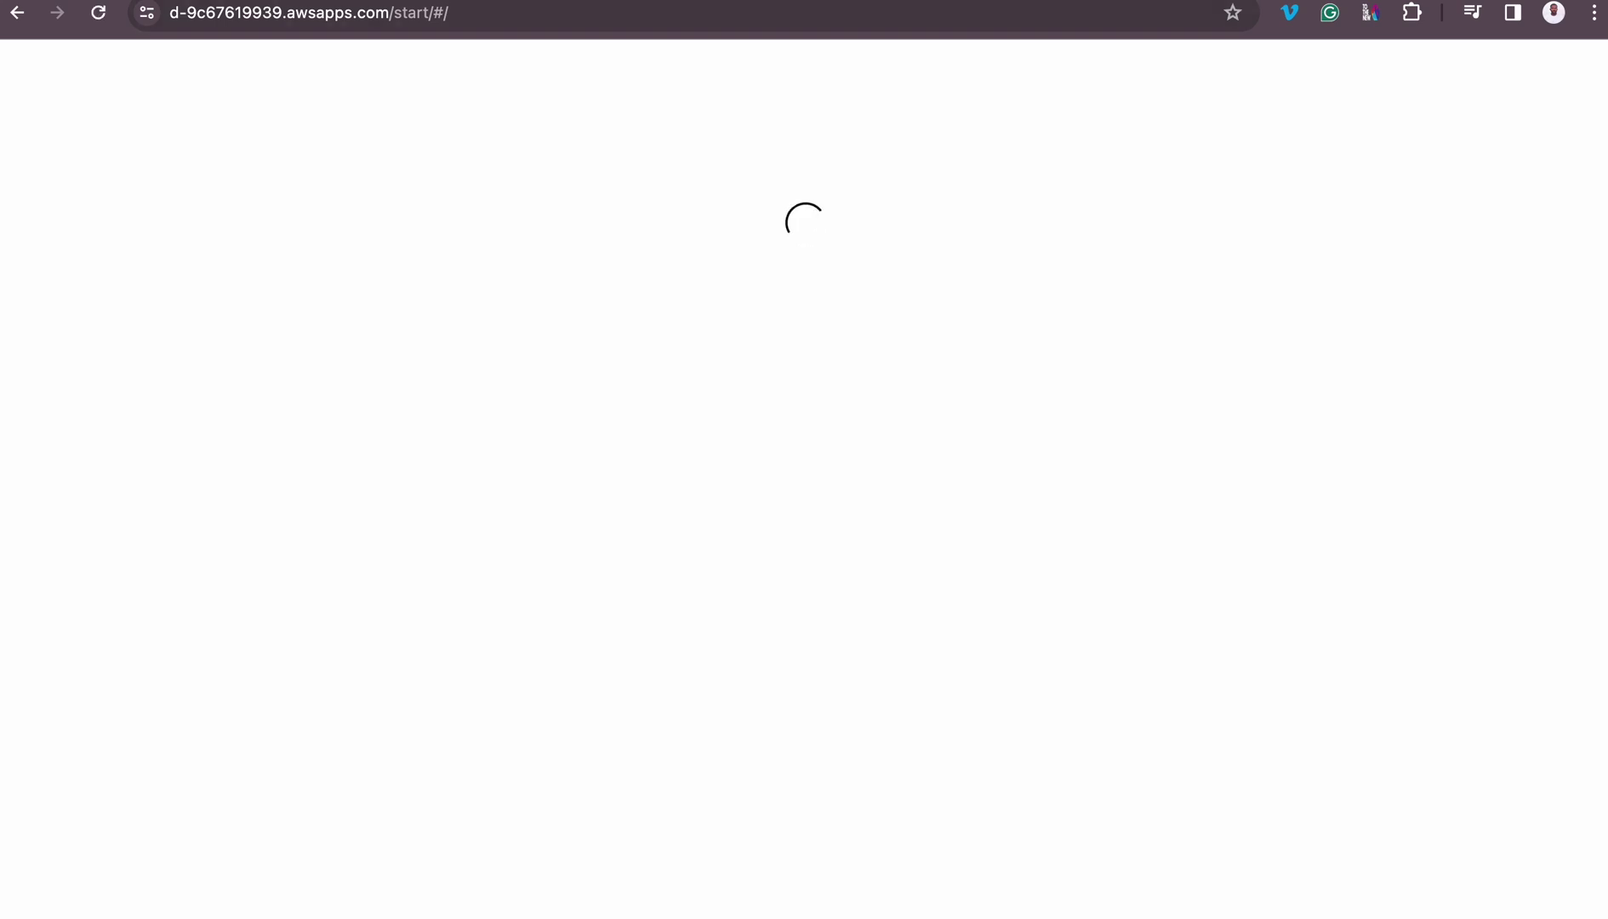
Step: Insert step 5 'Accept invitation to join AWS Identity Center' after step 4 in STEPS
{"action": "left_click", "coordinate": [1225, 1]}
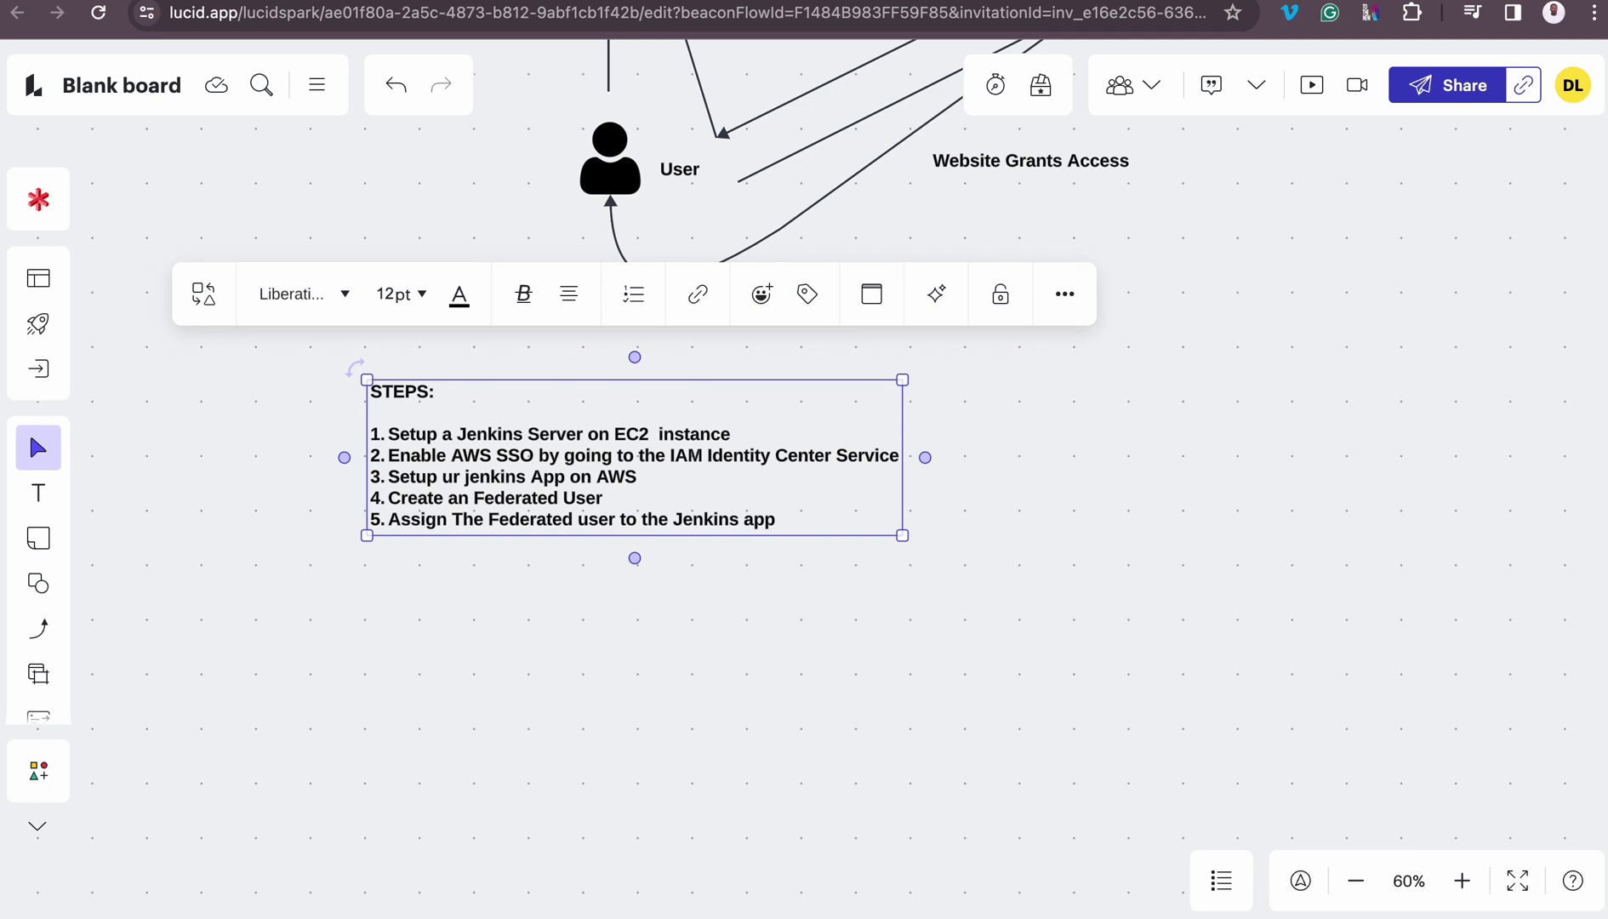
{"action": "double_click", "coordinate": [387, 519]}
{"action": "left_click", "coordinate": [387, 519]}
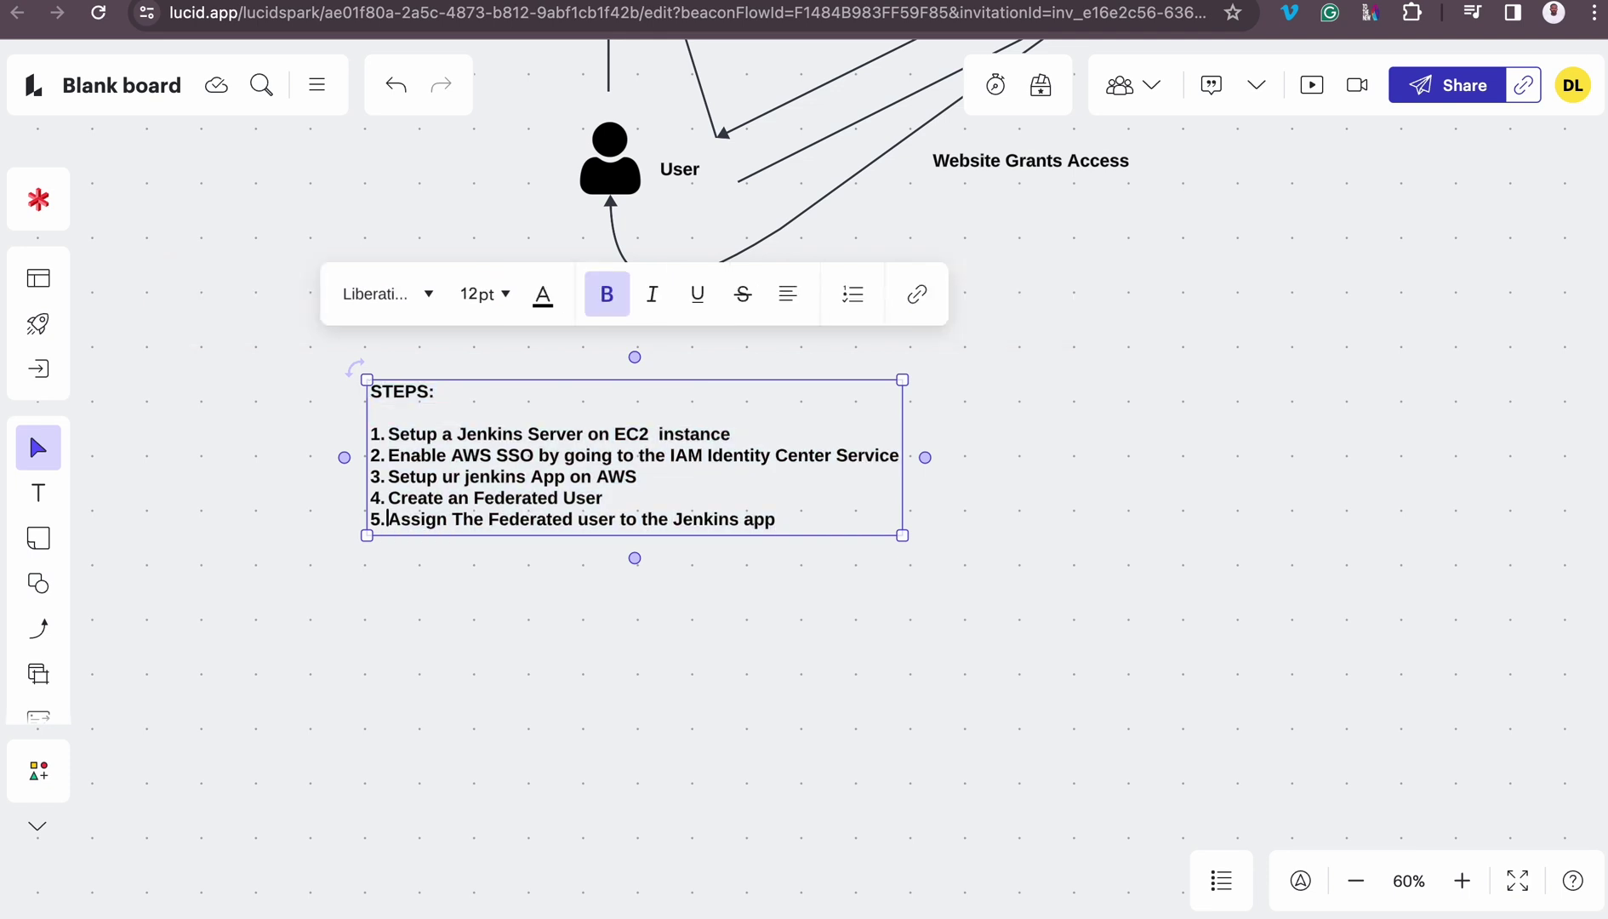
{"action": "key", "text": "Left"}
{"action": "key", "text": "Return"}
{"action": "type", "text": "Acd"}
{"action": "key", "text": "BackSpace"}
{"action": "type", "text": "cept invitation to join"}
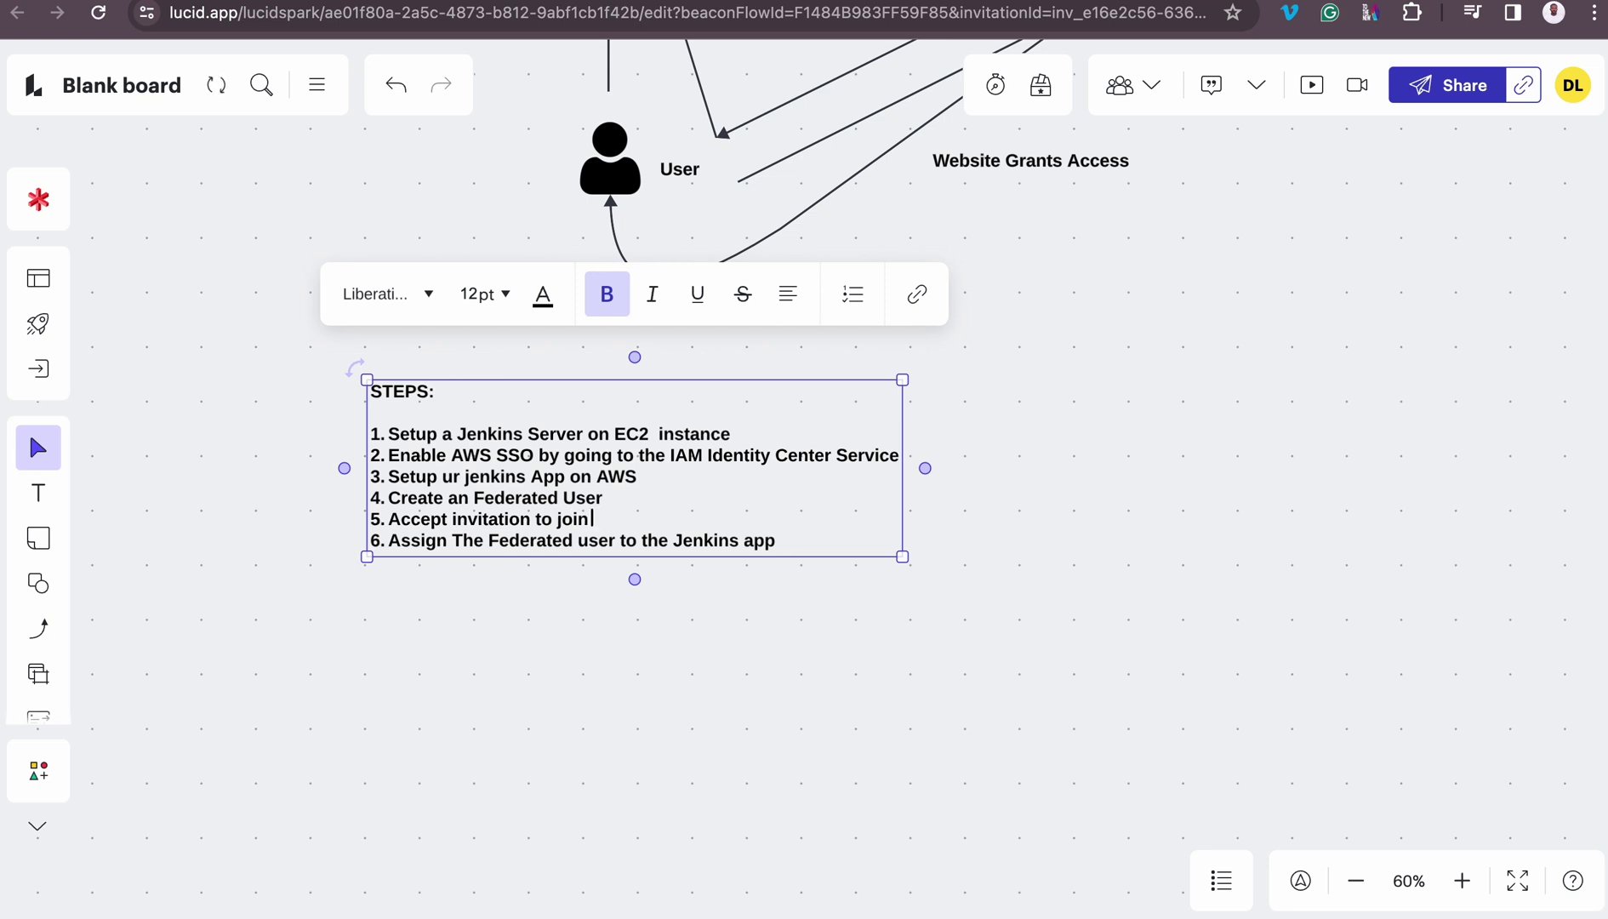
{"action": "type", "text": " AWS Identity Center"}
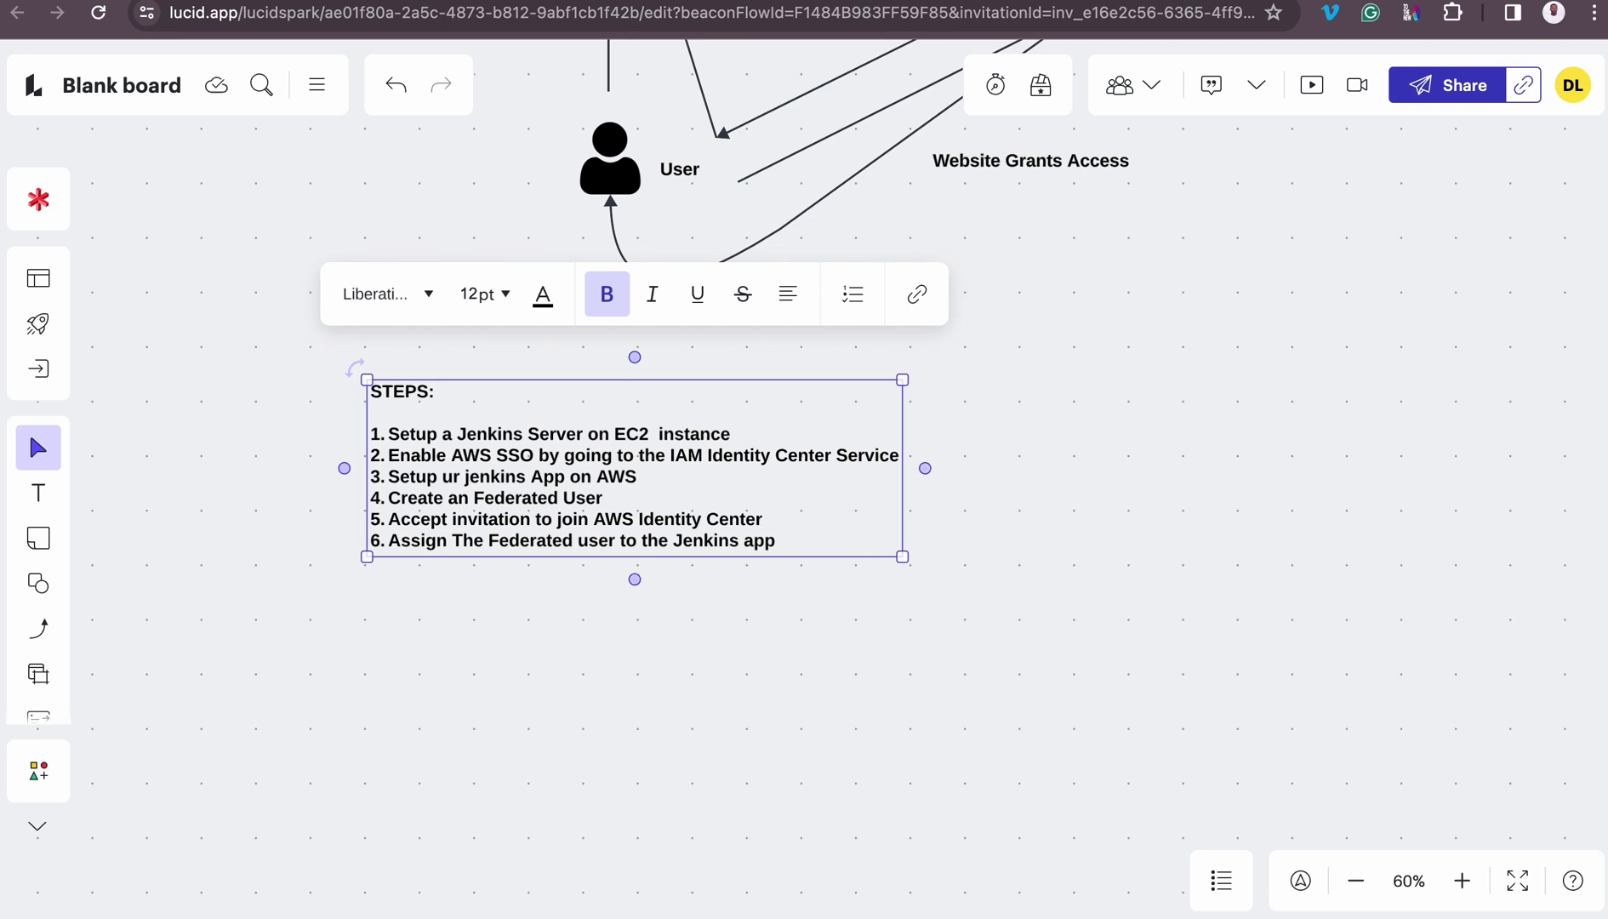
{"action": "left_click", "coordinate": [1404, 1]}
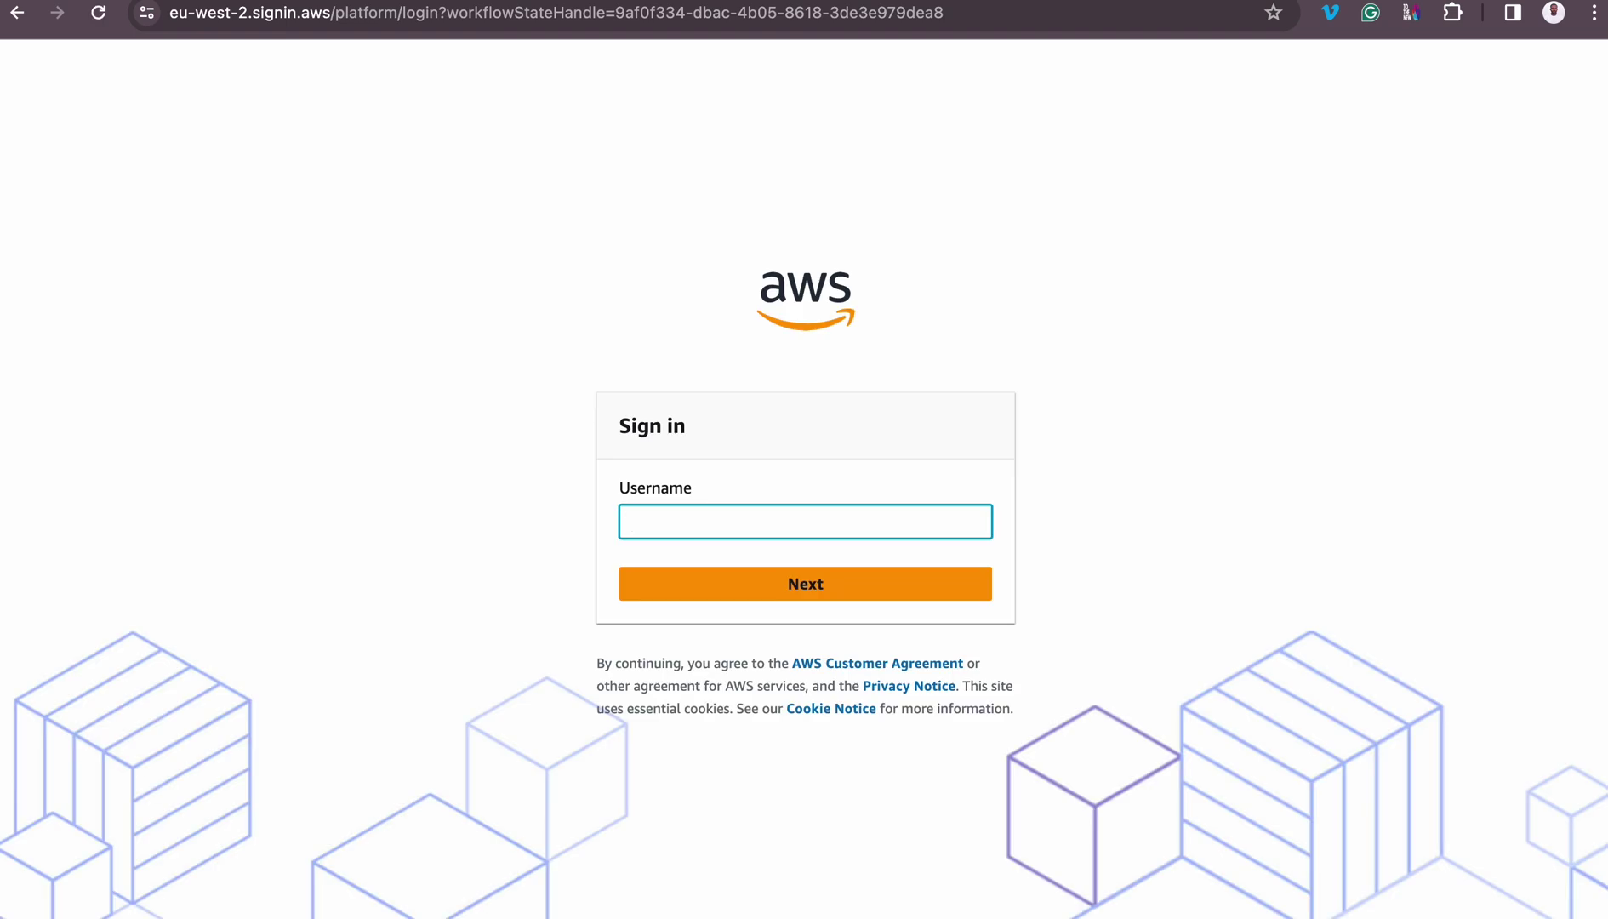
Step: Sign in with the new user's username and password
{"action": "type", "text": "franky"}
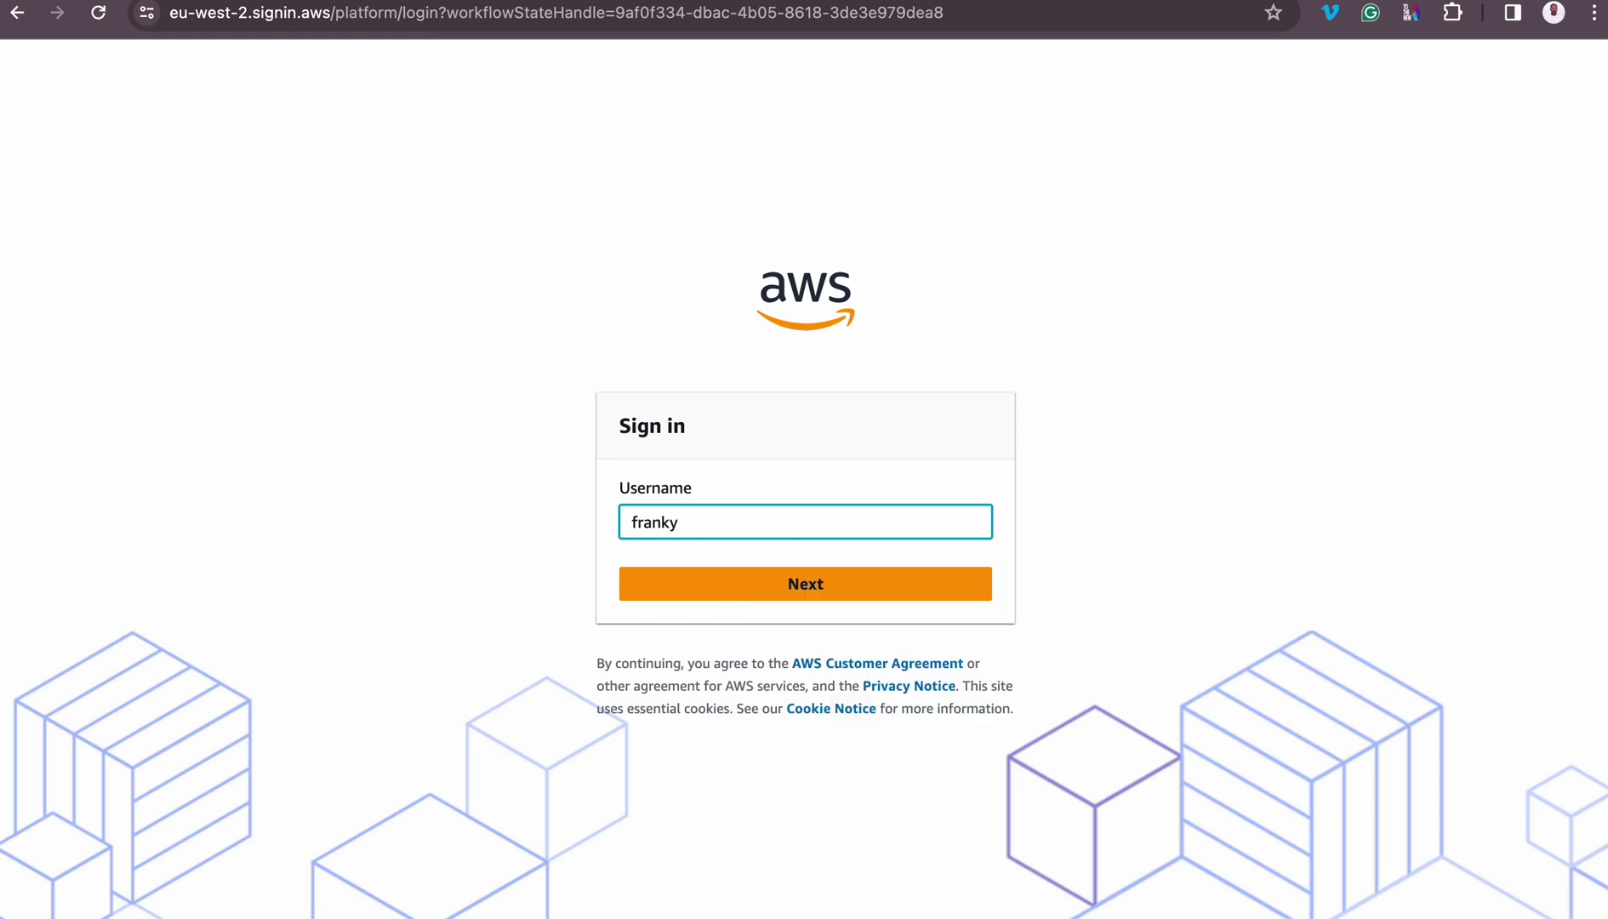
{"action": "key", "text": "Return"}
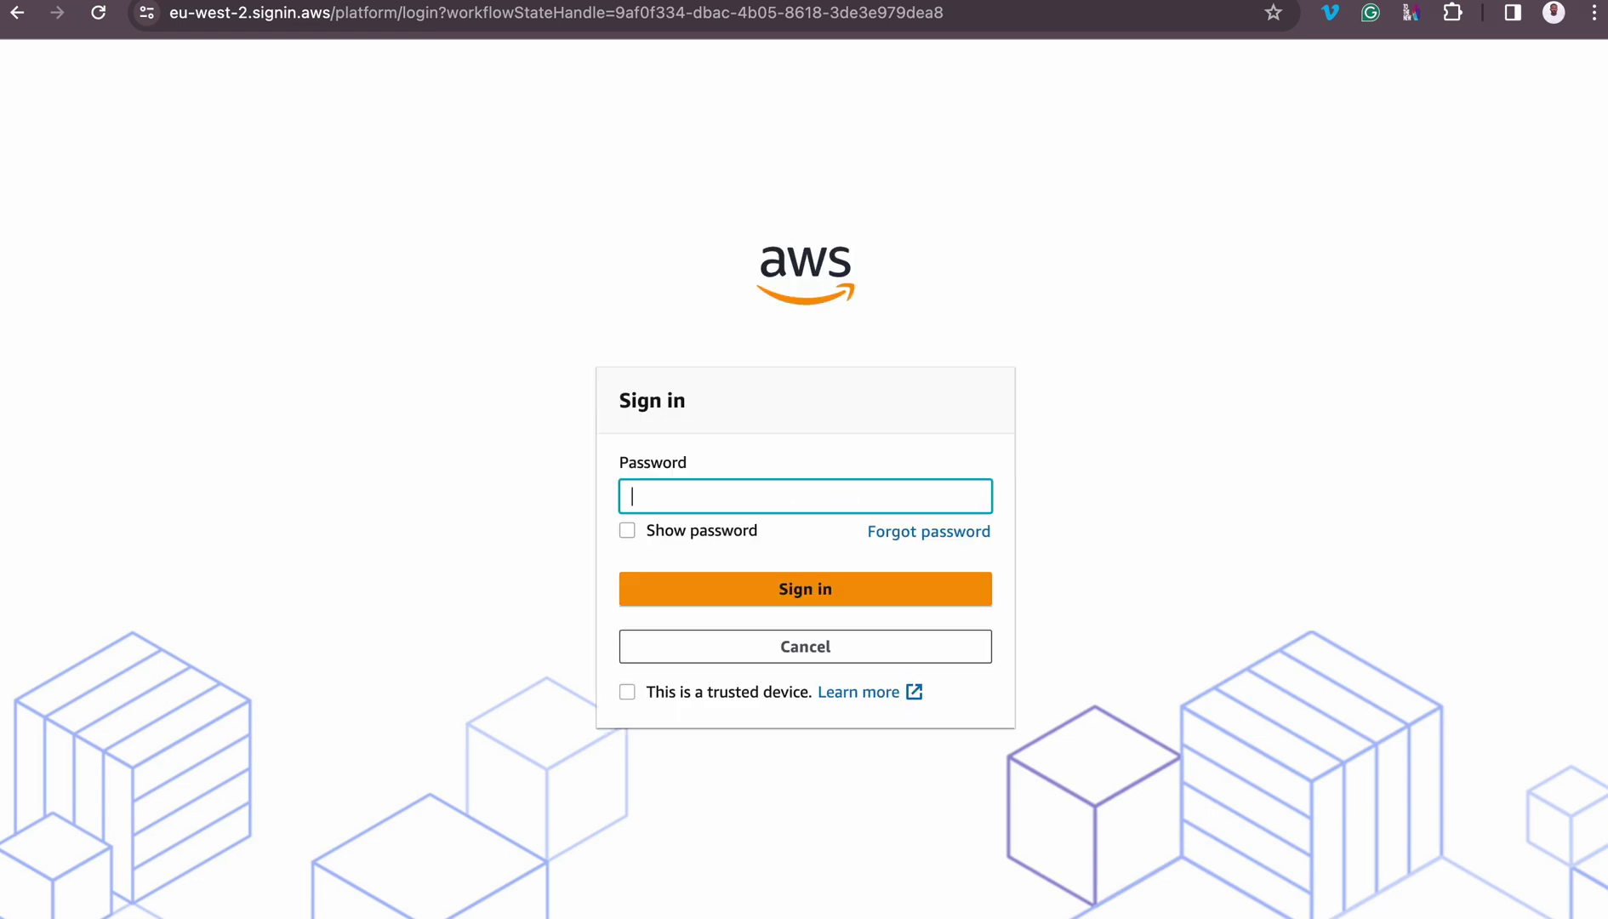
{"action": "type", "text": "••••••••"}
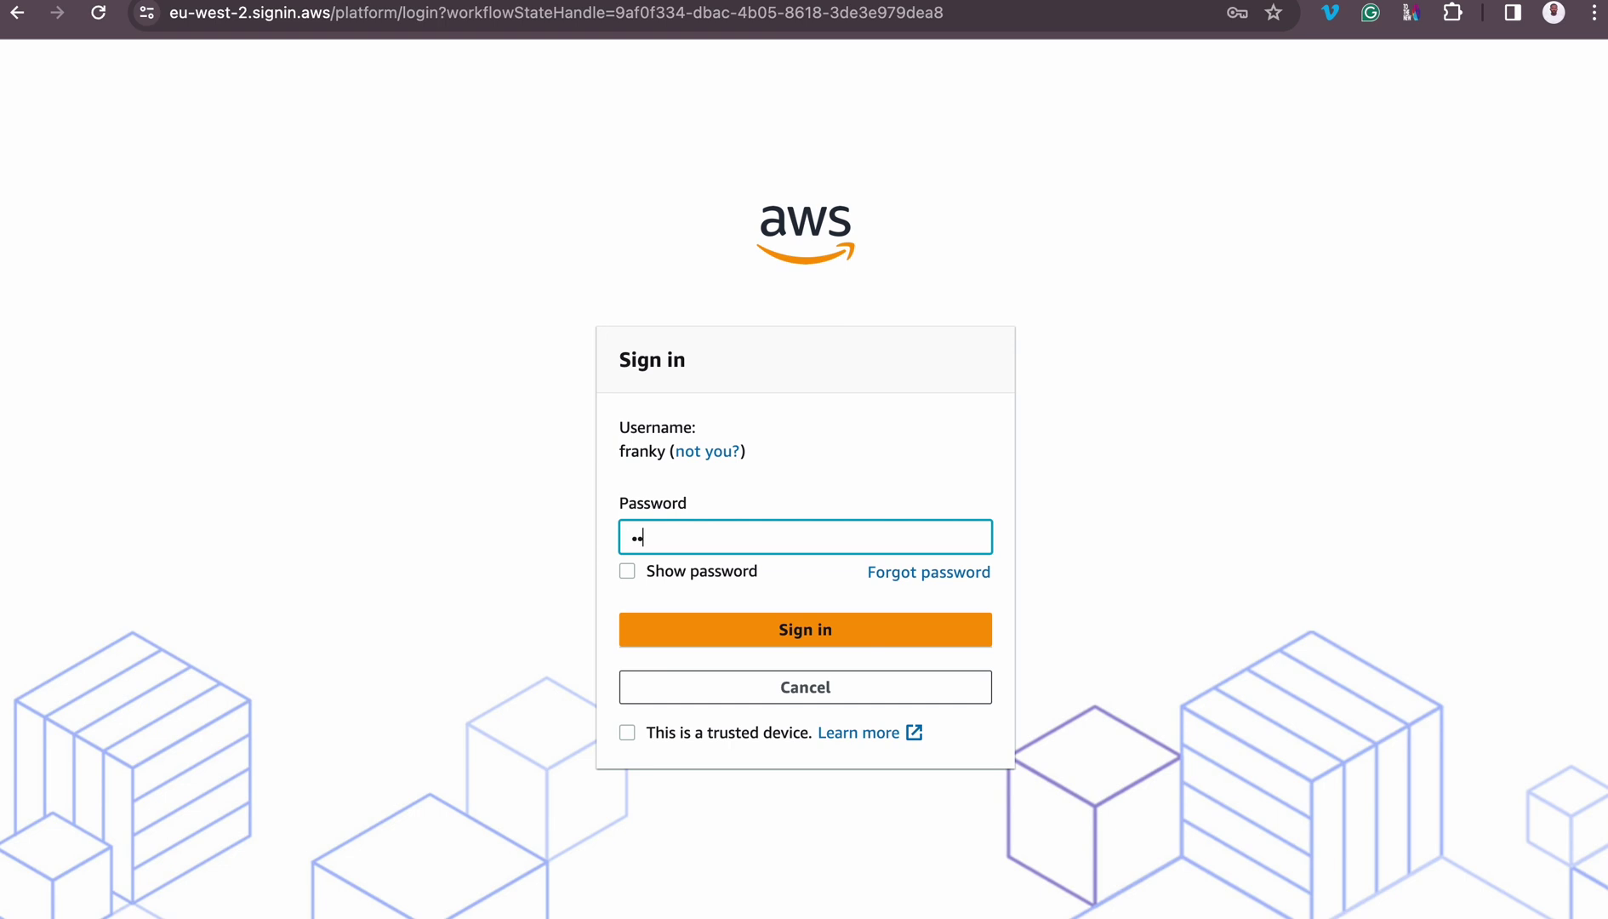
{"action": "type", "text": "••••••"}
{"action": "key", "text": "Return"}
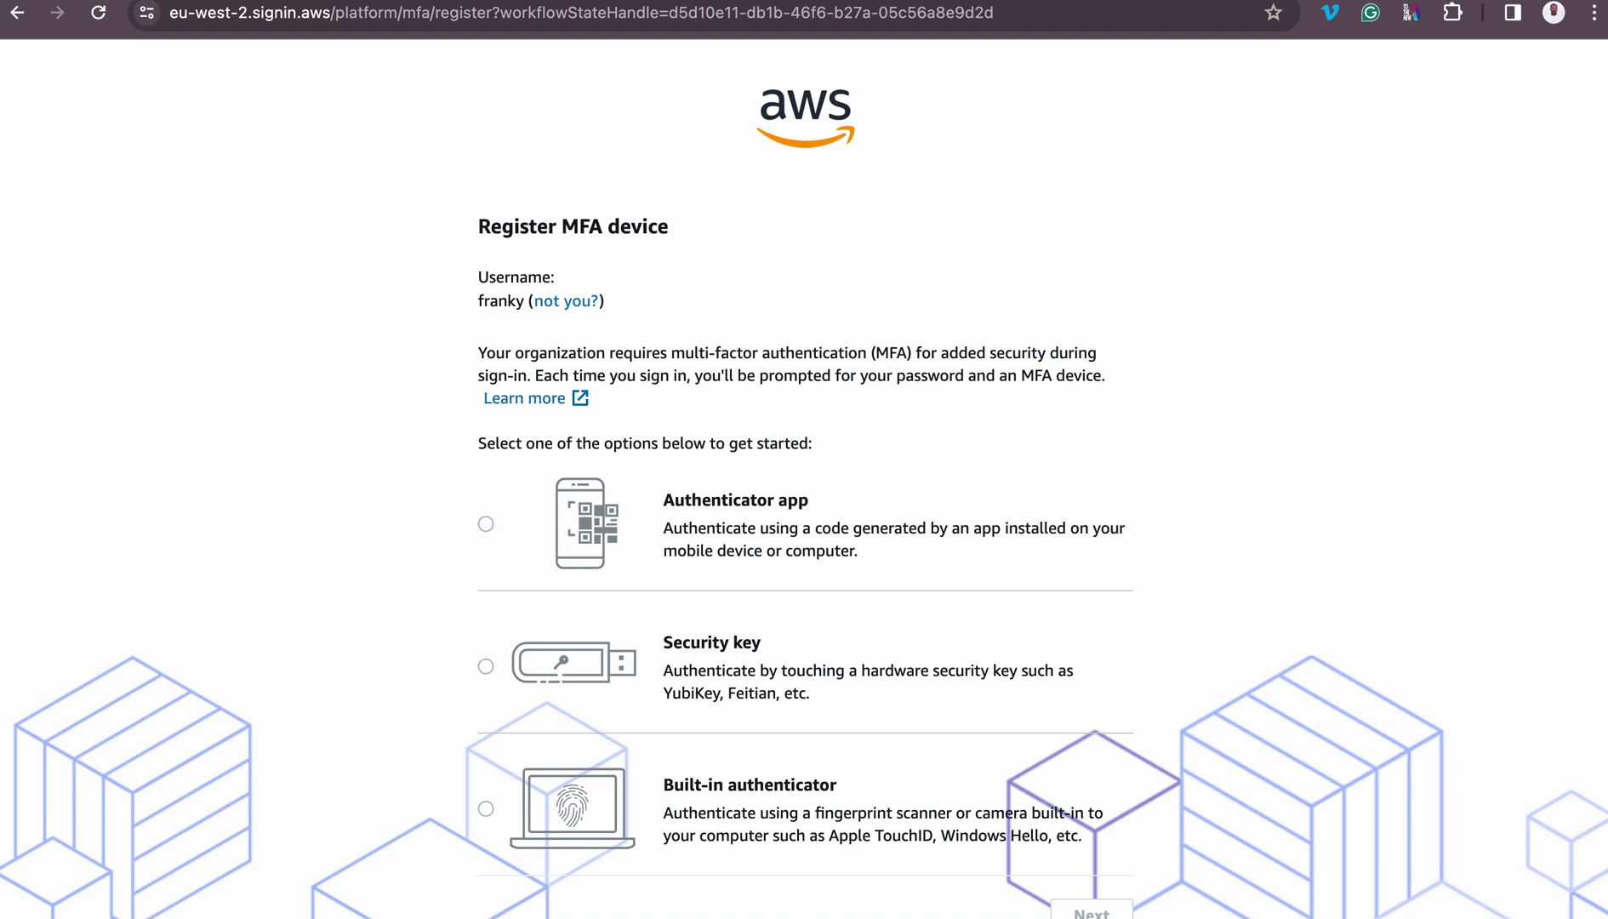
Step: Register an authenticator app for MFA via its QR code and six-digit verification code
{"action": "scroll", "coordinate": [804, 476], "scroll_direction": "down", "scroll_amount": 1}
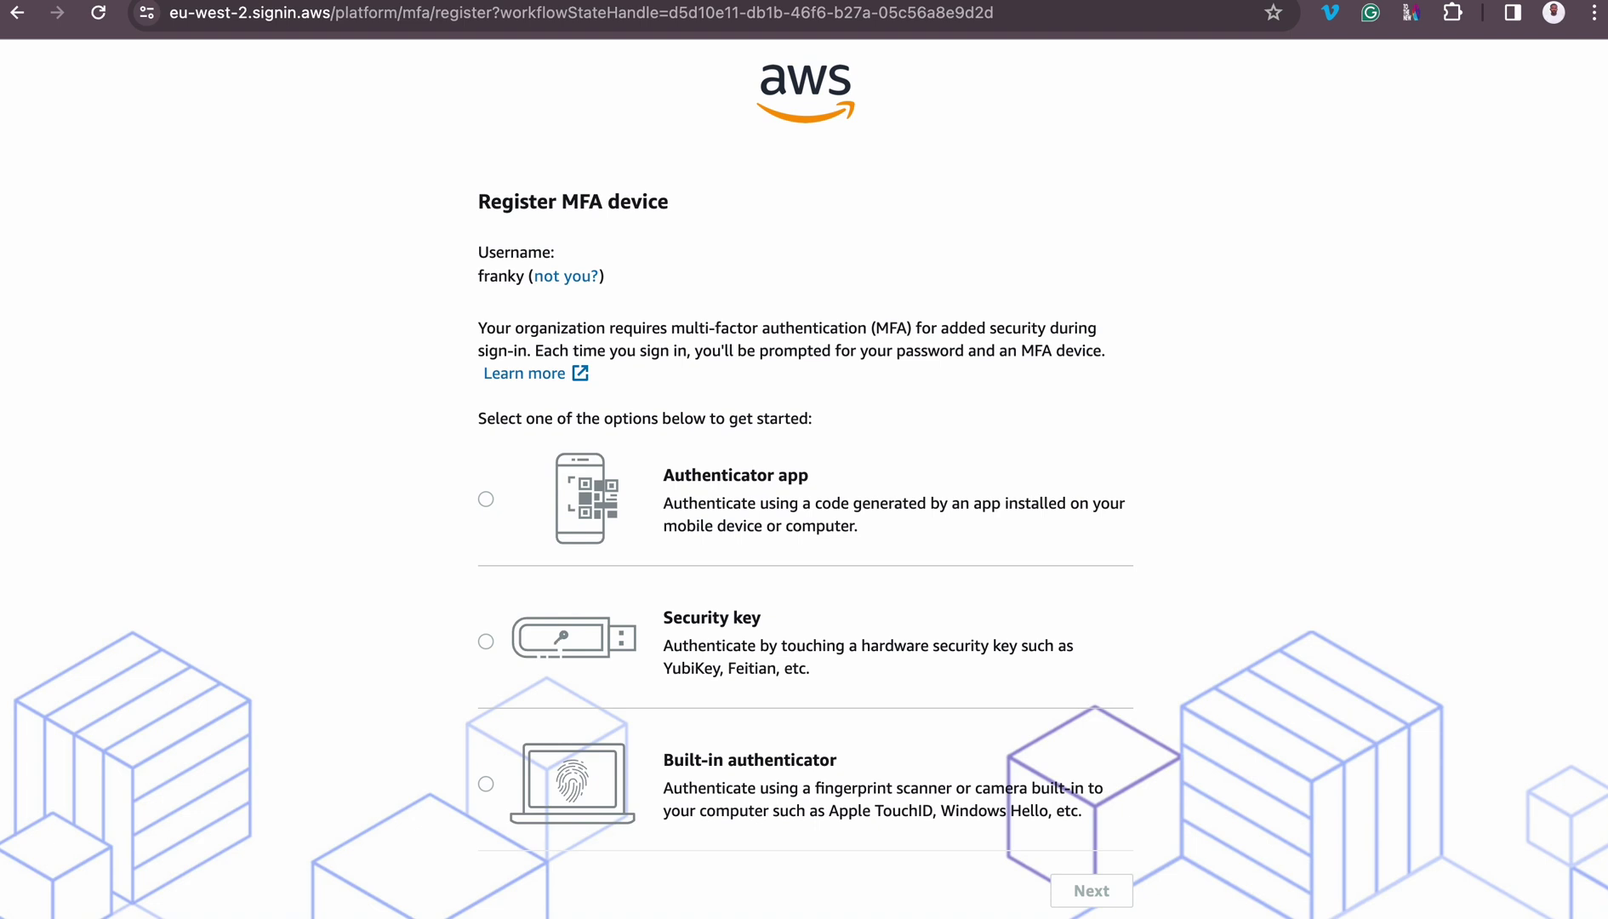
{"action": "left_click", "coordinate": [486, 498]}
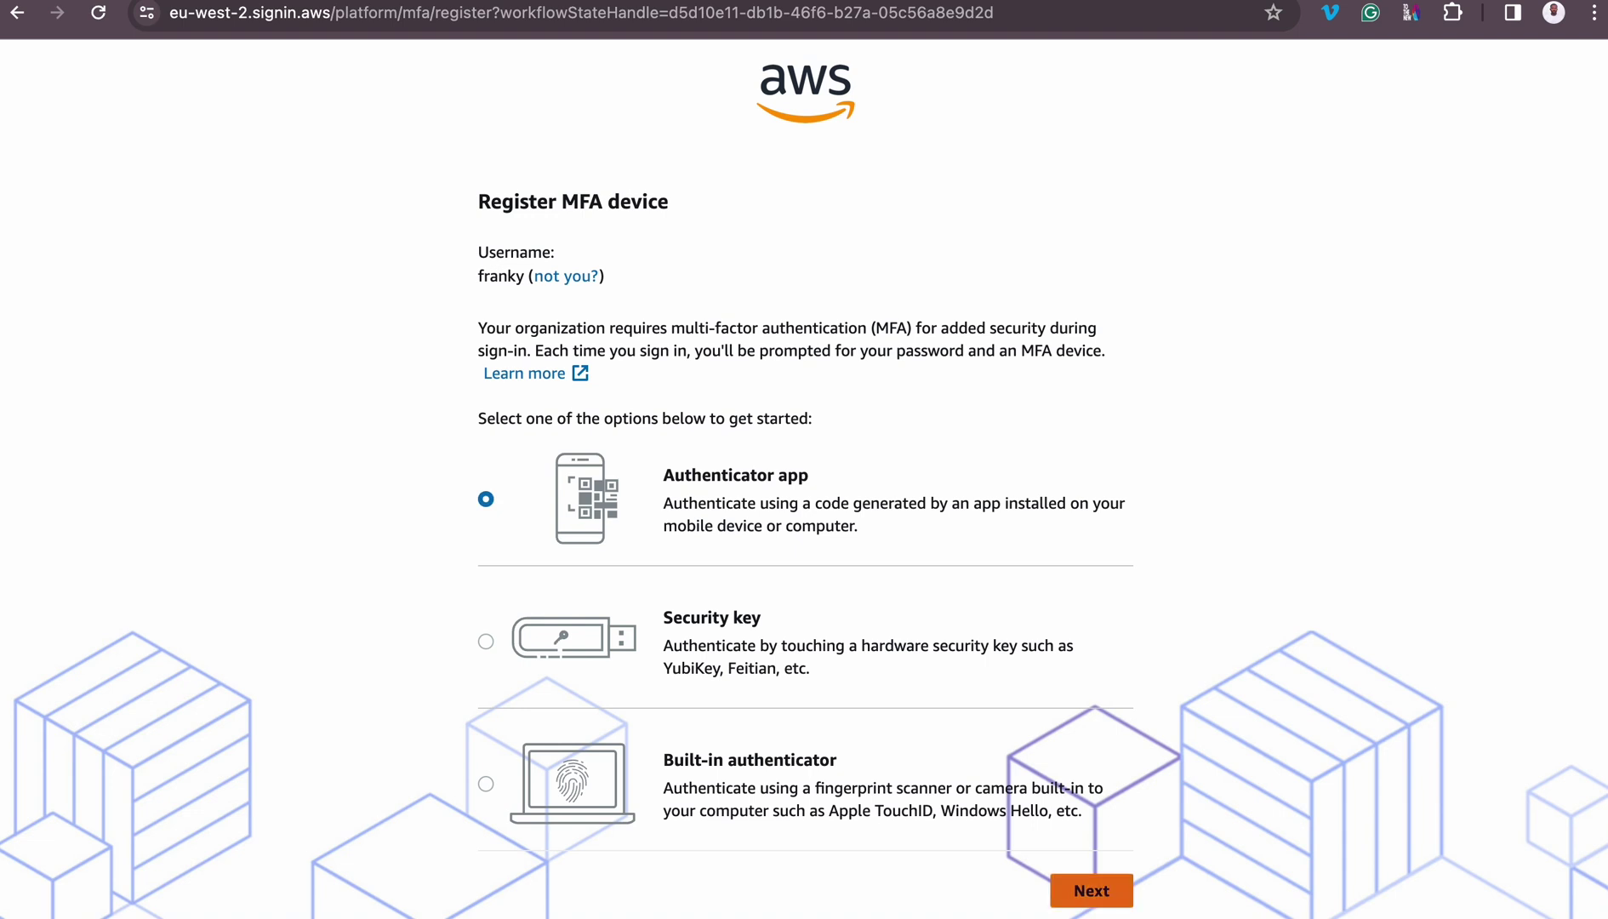
{"action": "left_click", "coordinate": [1090, 890]}
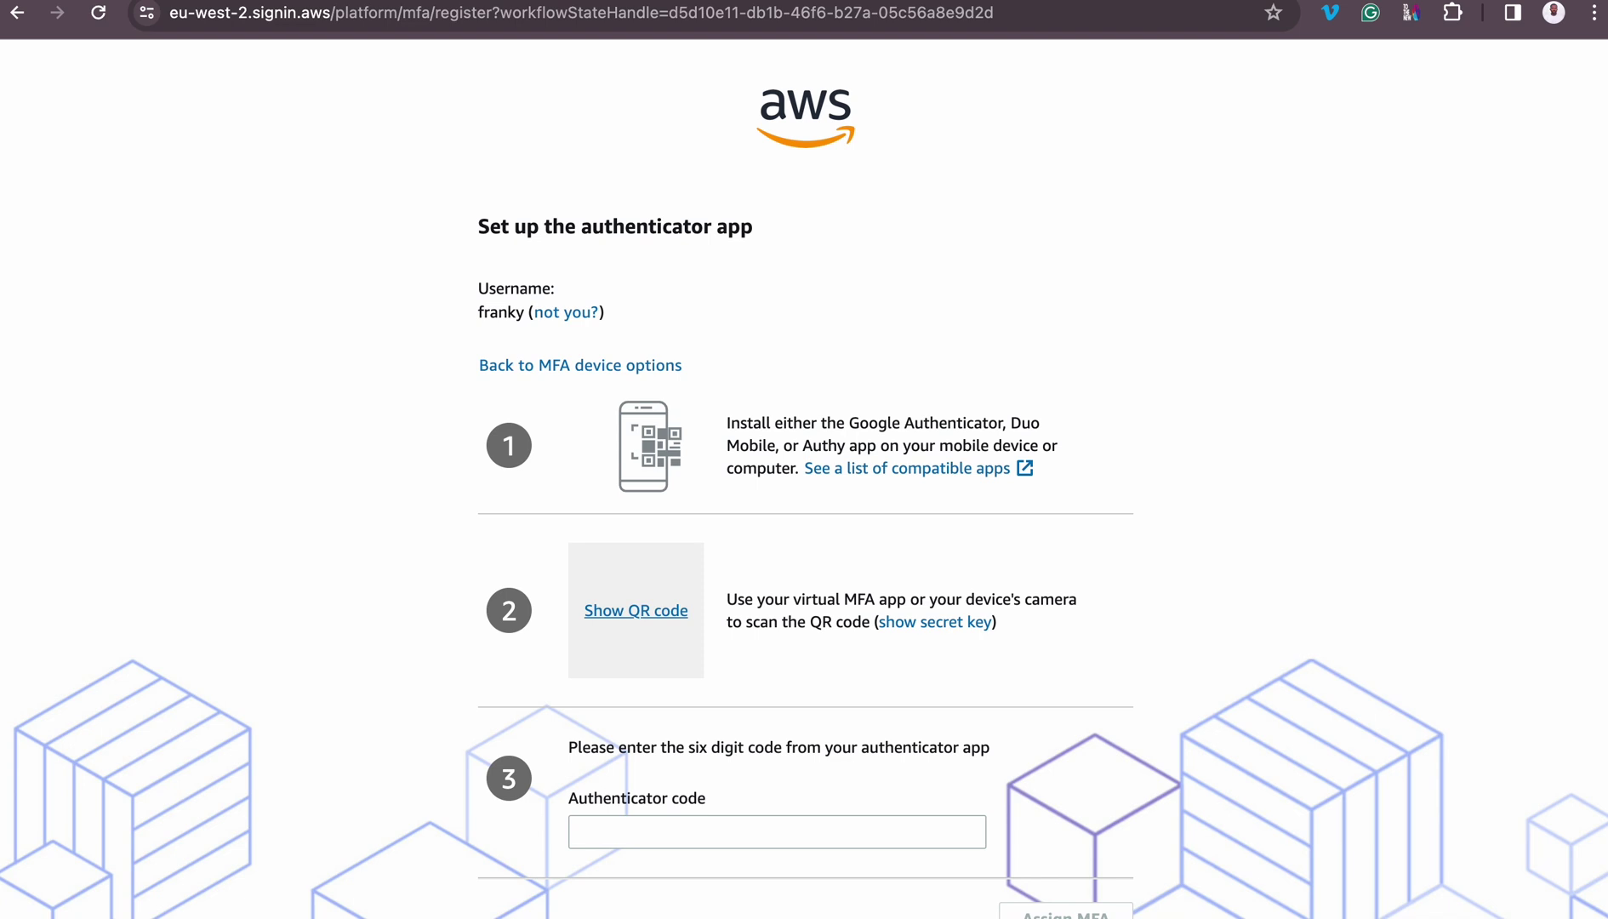
{"action": "left_click", "coordinate": [635, 610]}
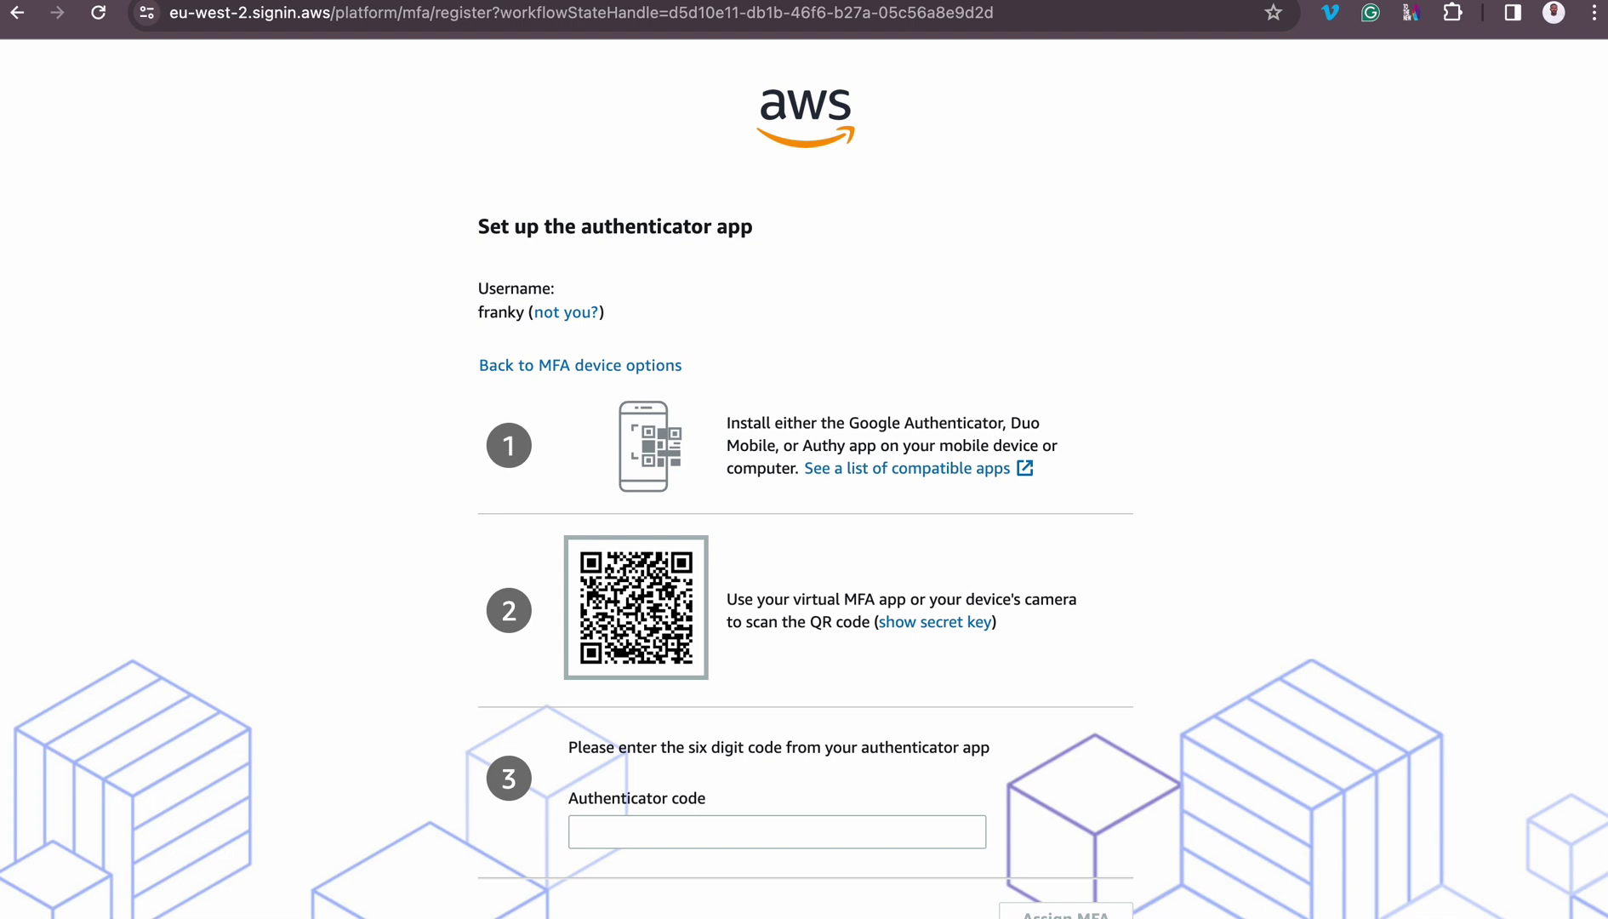
{"action": "scroll", "coordinate": [803, 484], "scroll_direction": "down", "scroll_amount": 1}
{"action": "left_click", "coordinate": [703, 803]}
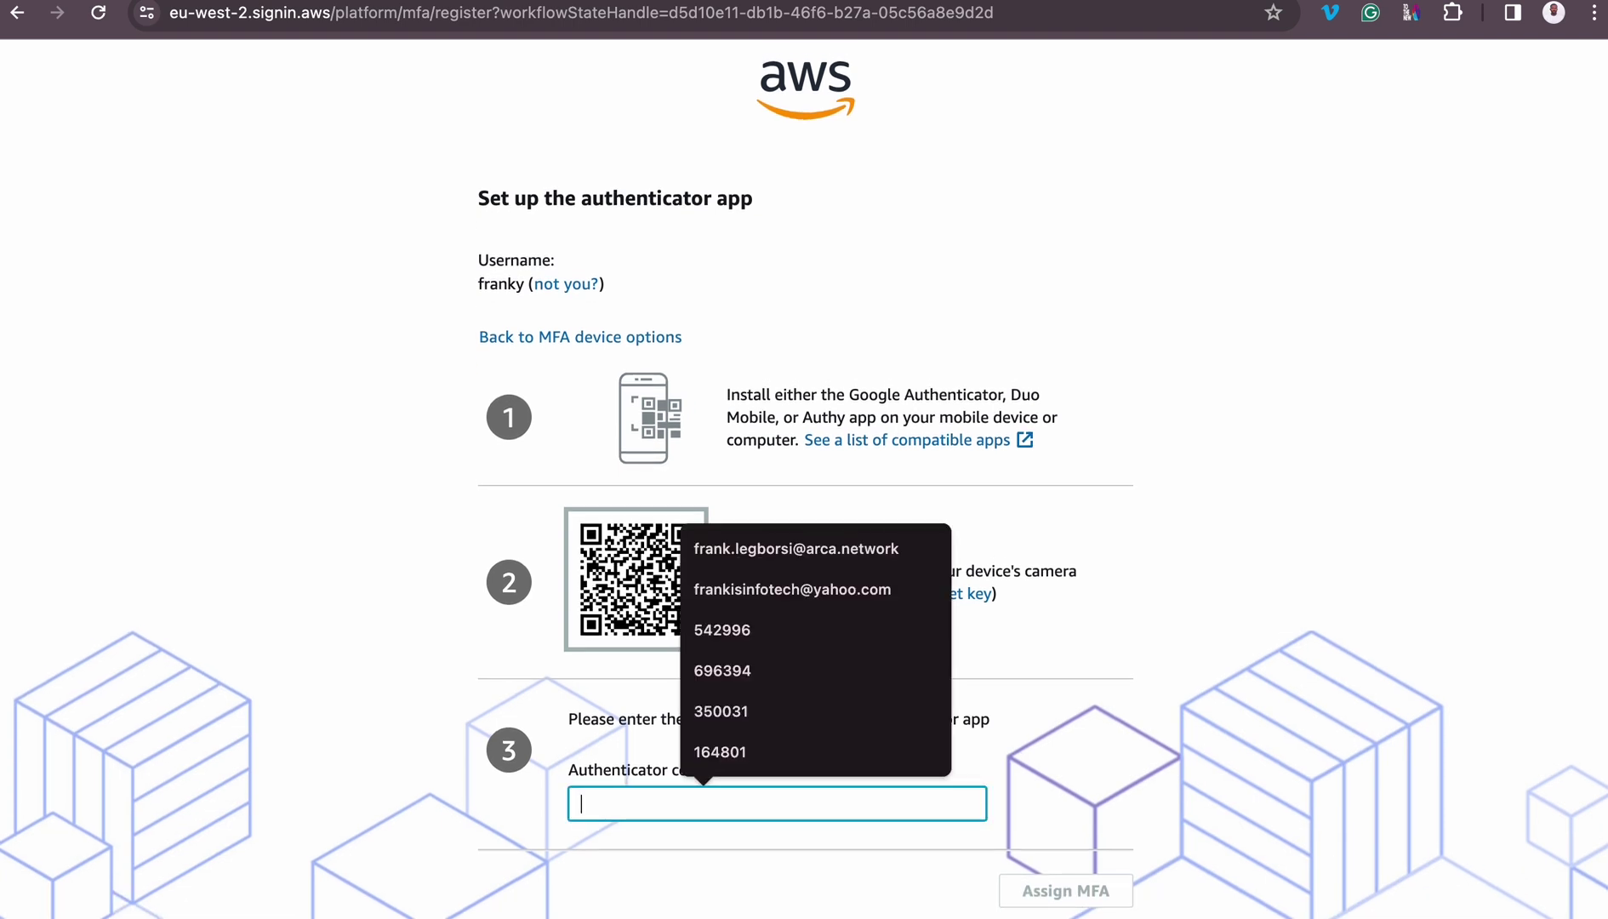
{"action": "left_click", "coordinate": [704, 803]}
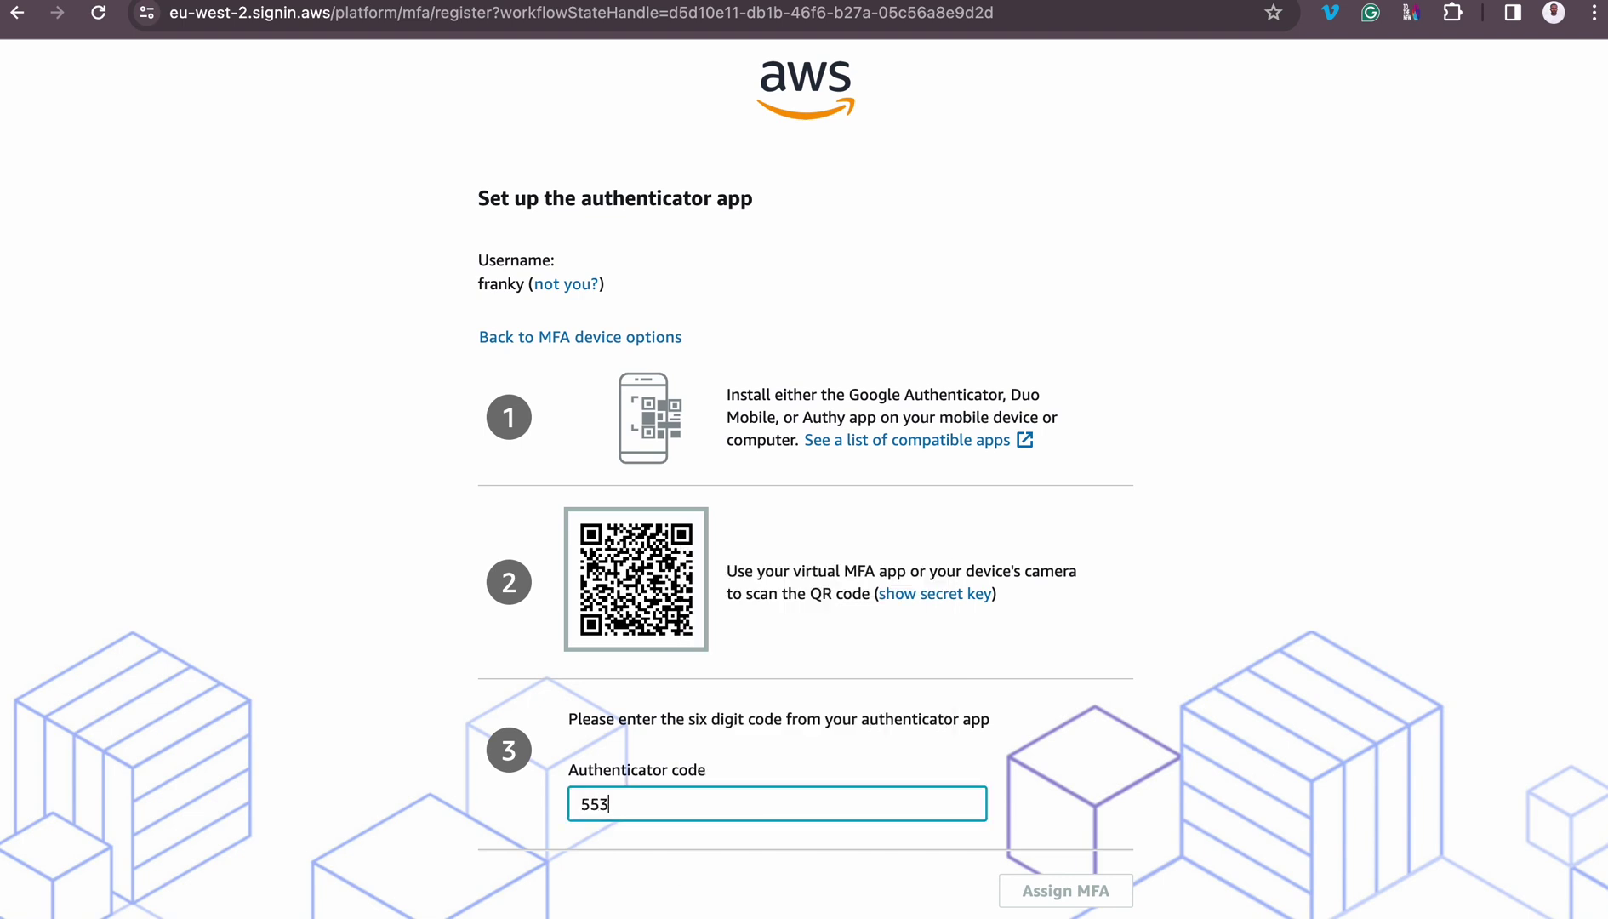
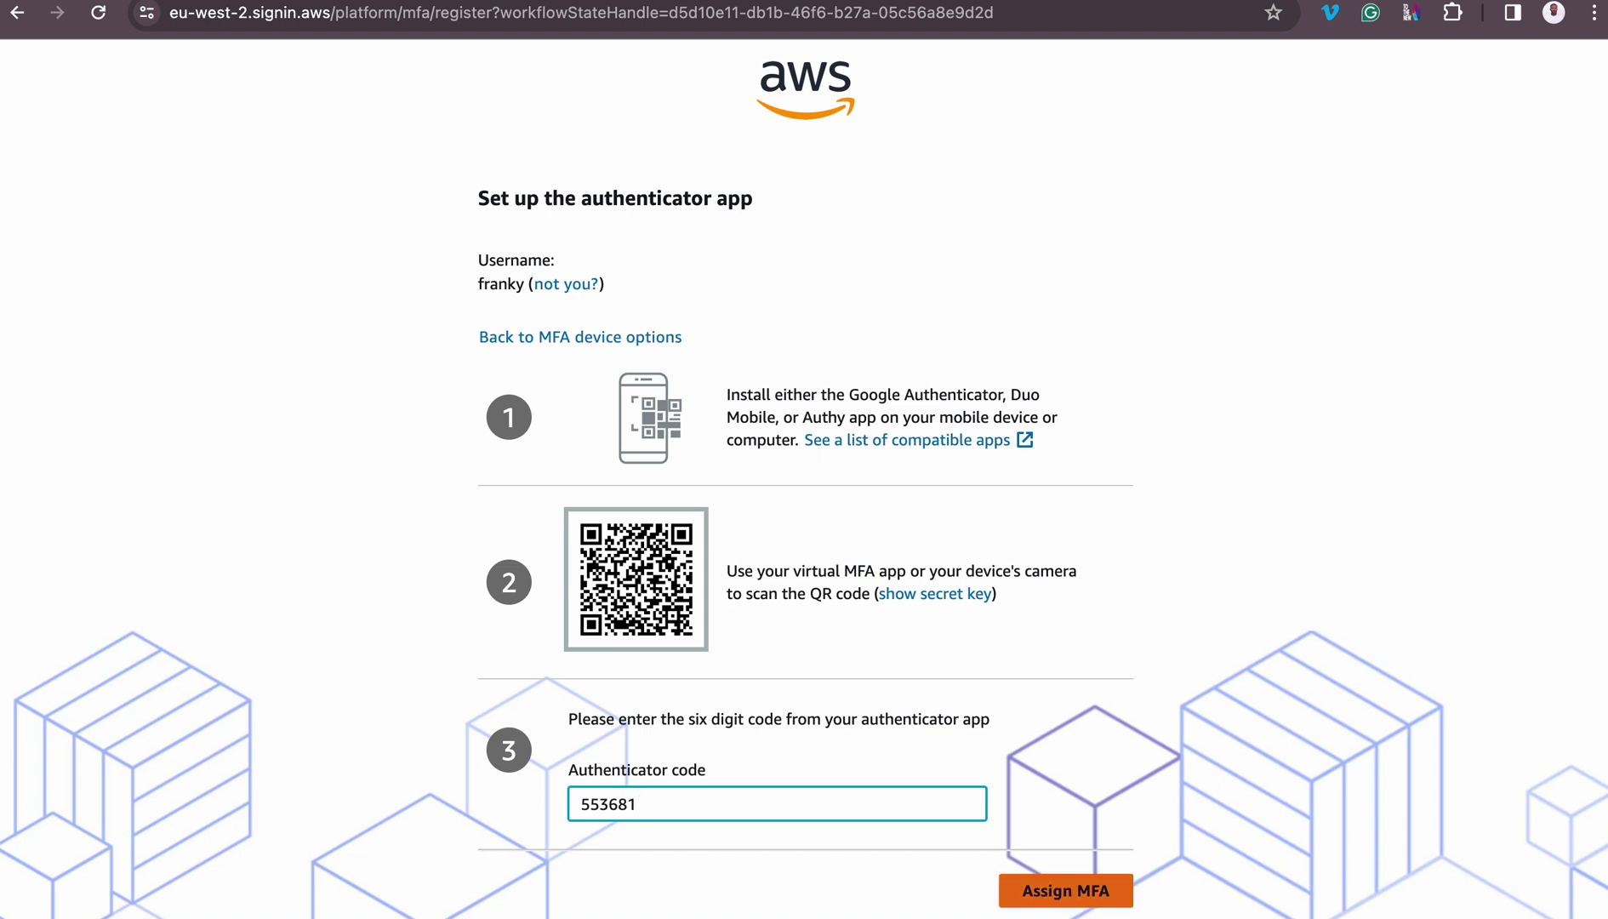
{"action": "key", "text": "Return"}
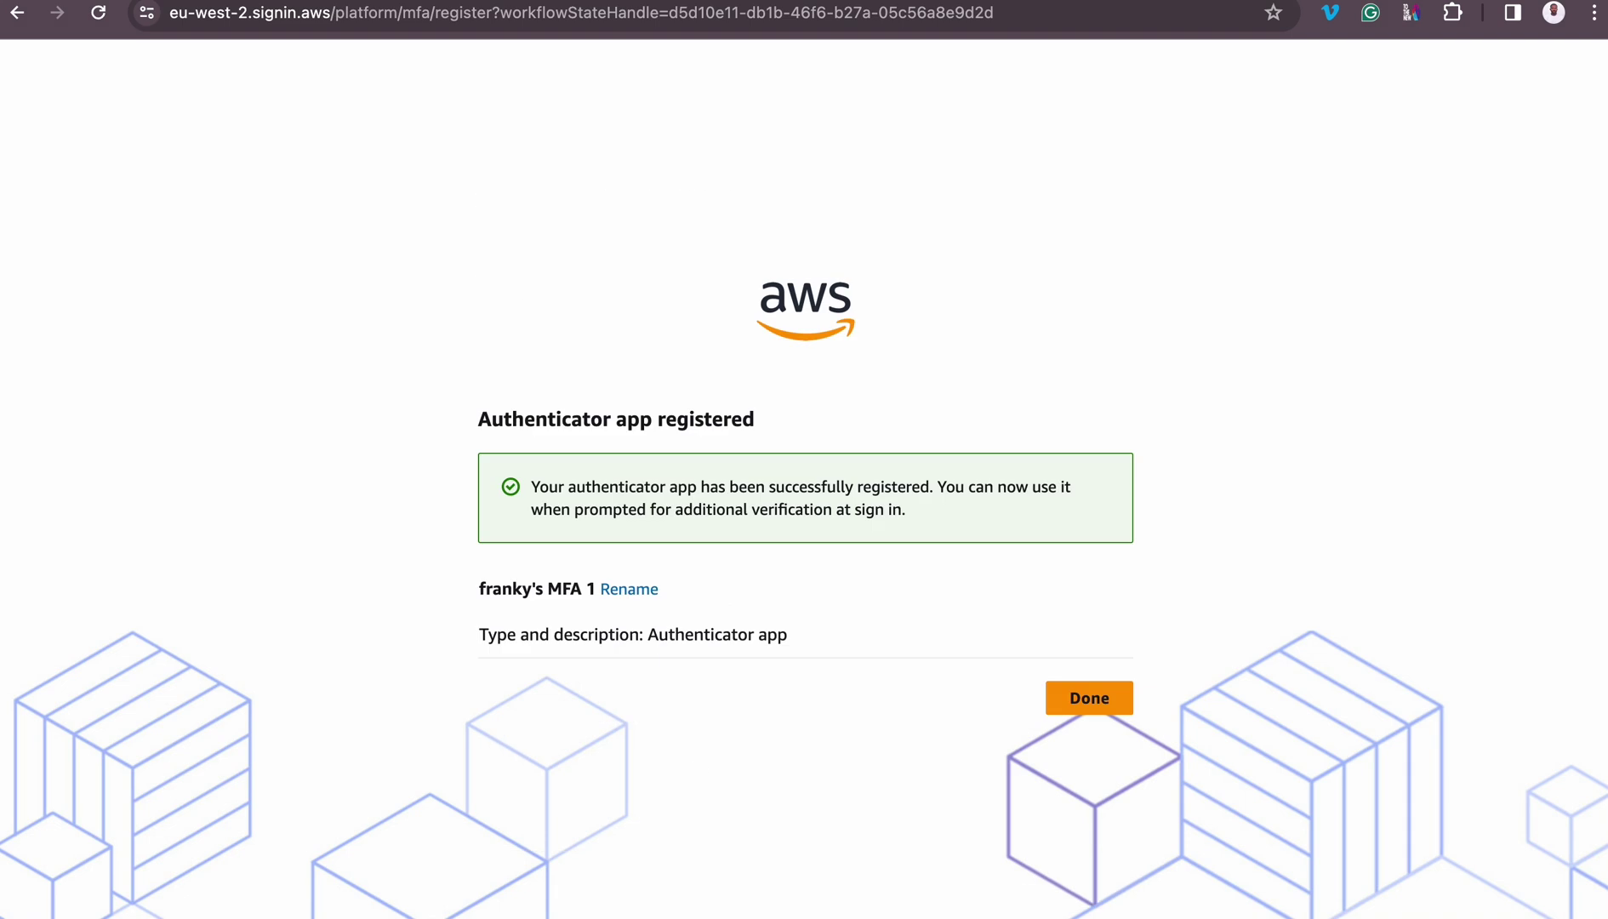
{"action": "left_click", "coordinate": [1088, 697]}
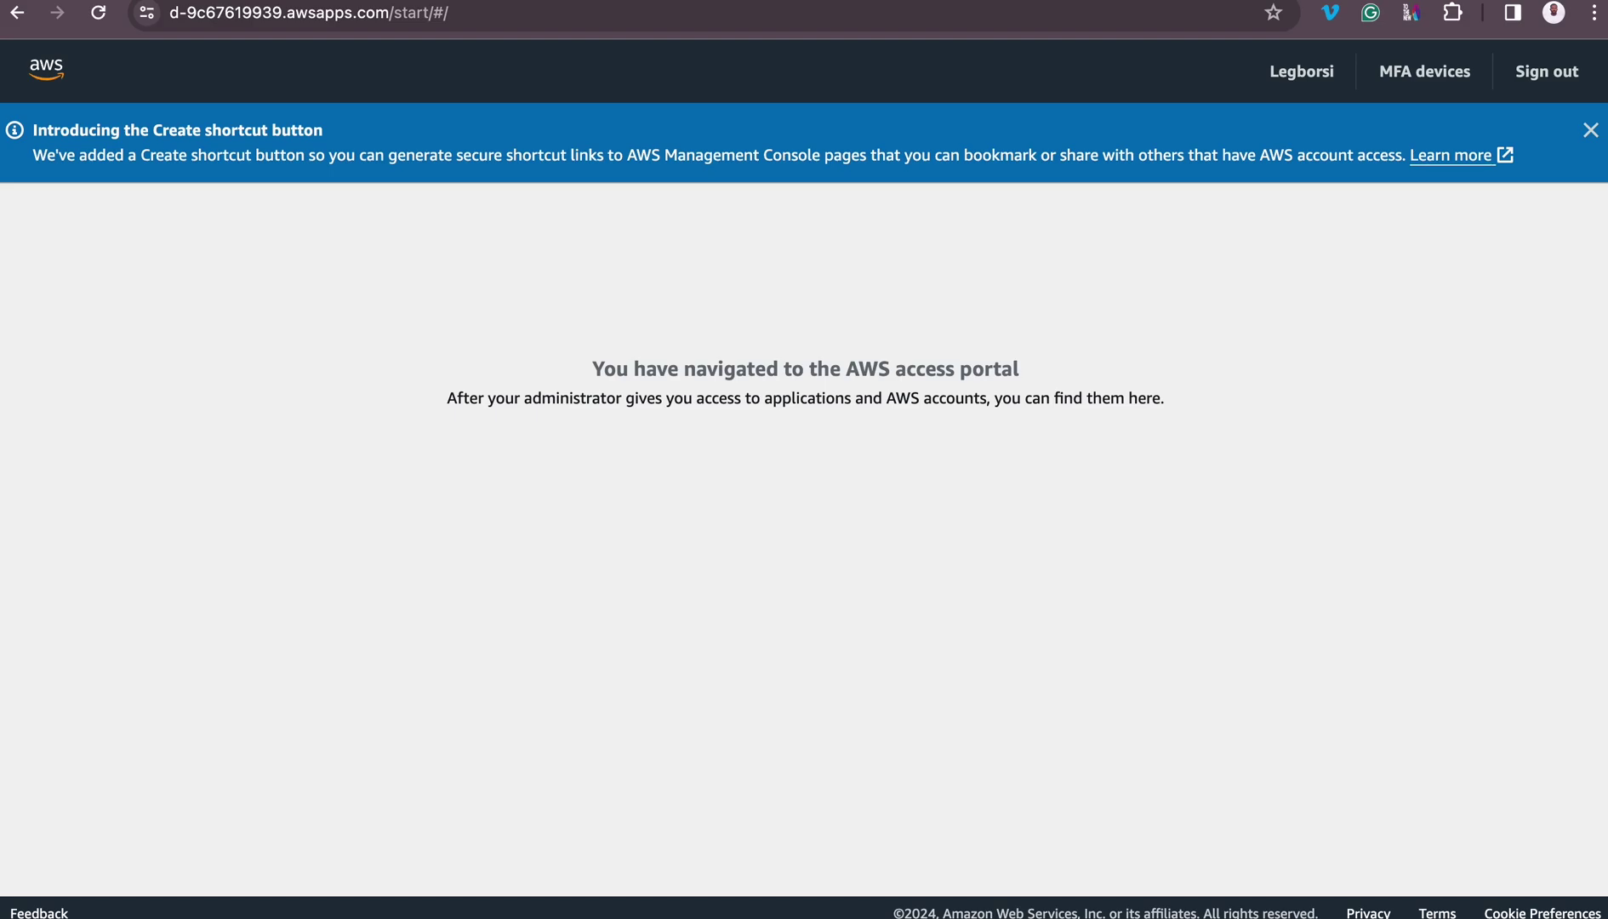
Step: Close the 'Introducing the Create shortcut button' banner and go back to the Users tab
{"action": "left_click", "coordinate": [1589, 129]}
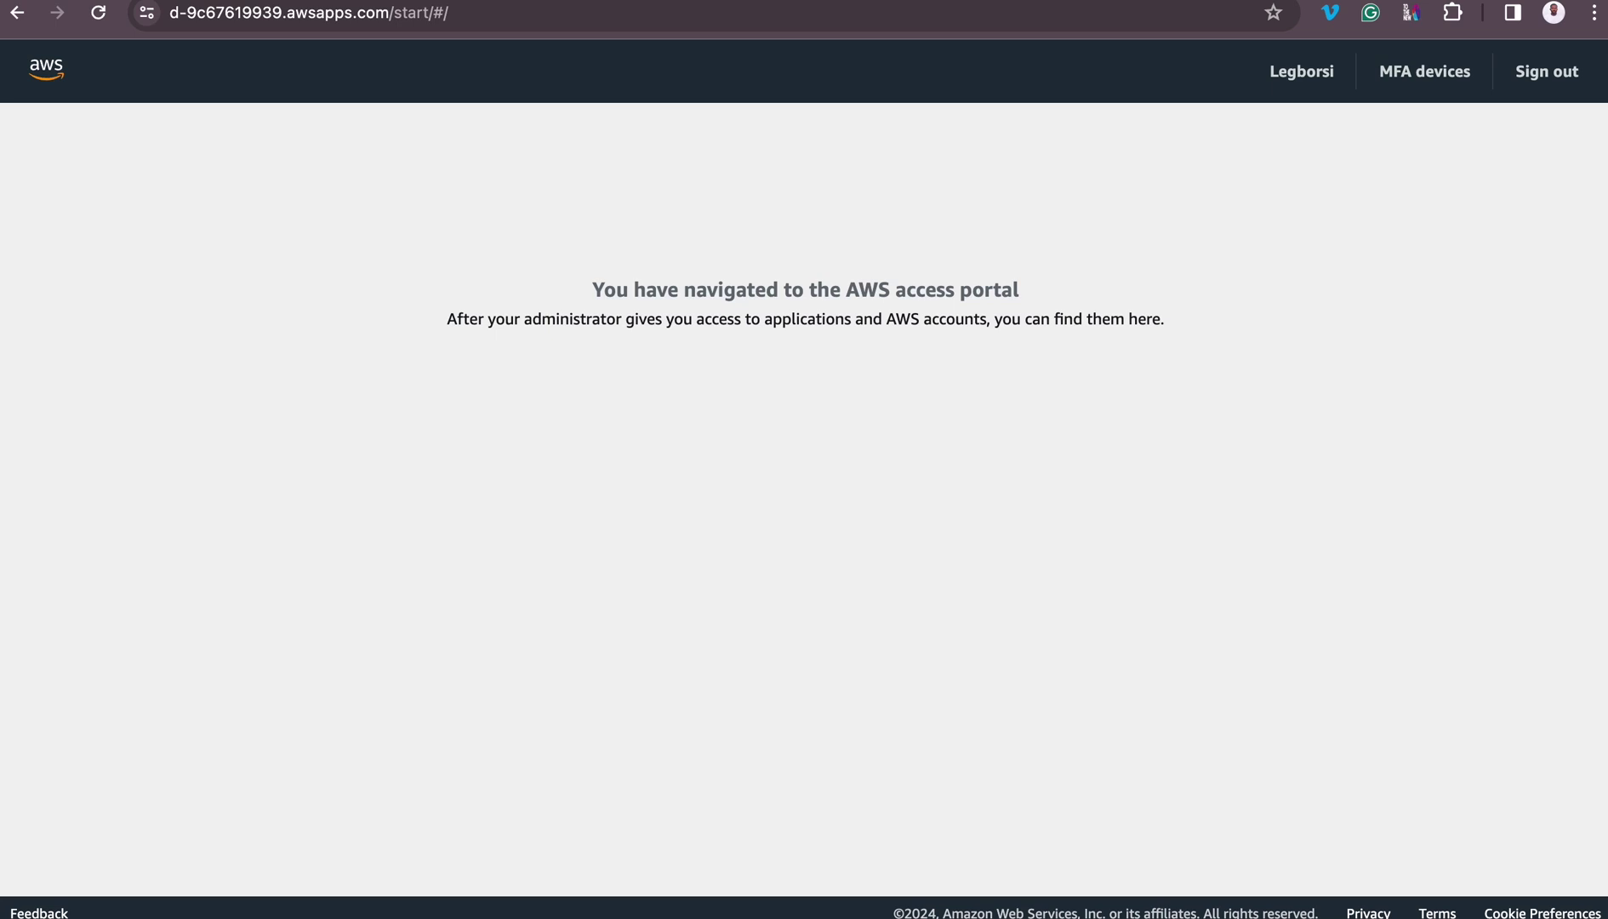
{"action": "double_click", "coordinate": [989, 289]}
{"action": "triple_click", "coordinate": [807, 319]}
{"action": "left_click", "coordinate": [807, 319]}
{"action": "left_click", "coordinate": [1106, 0]}
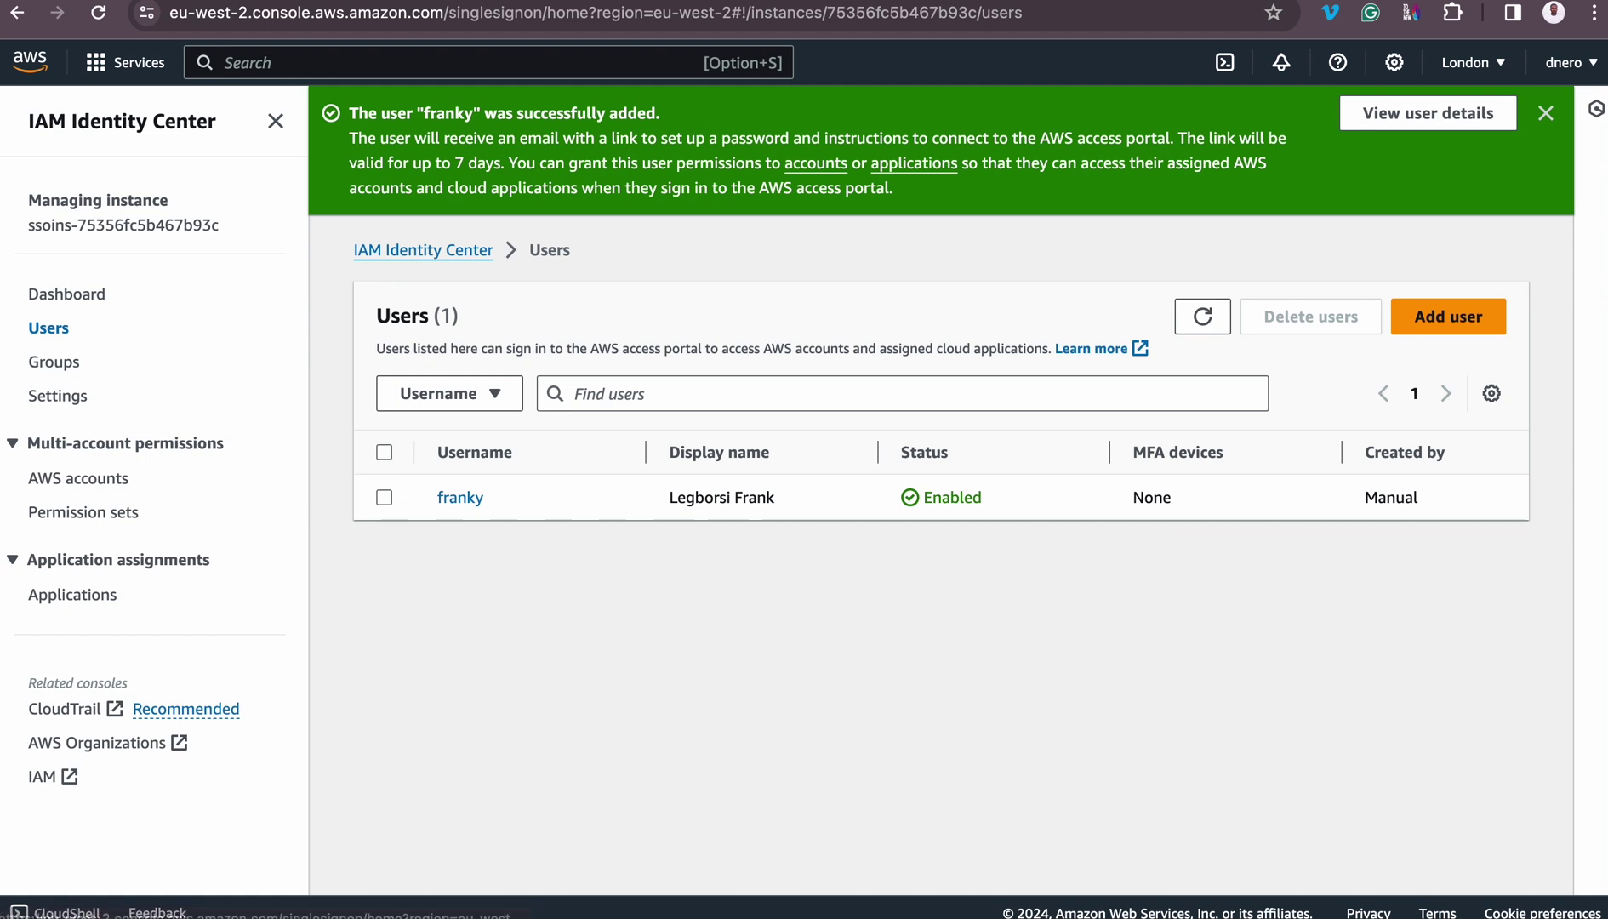
Step: Open the Jenkins app's details under Customer managed applications
{"action": "left_click", "coordinate": [74, 594]}
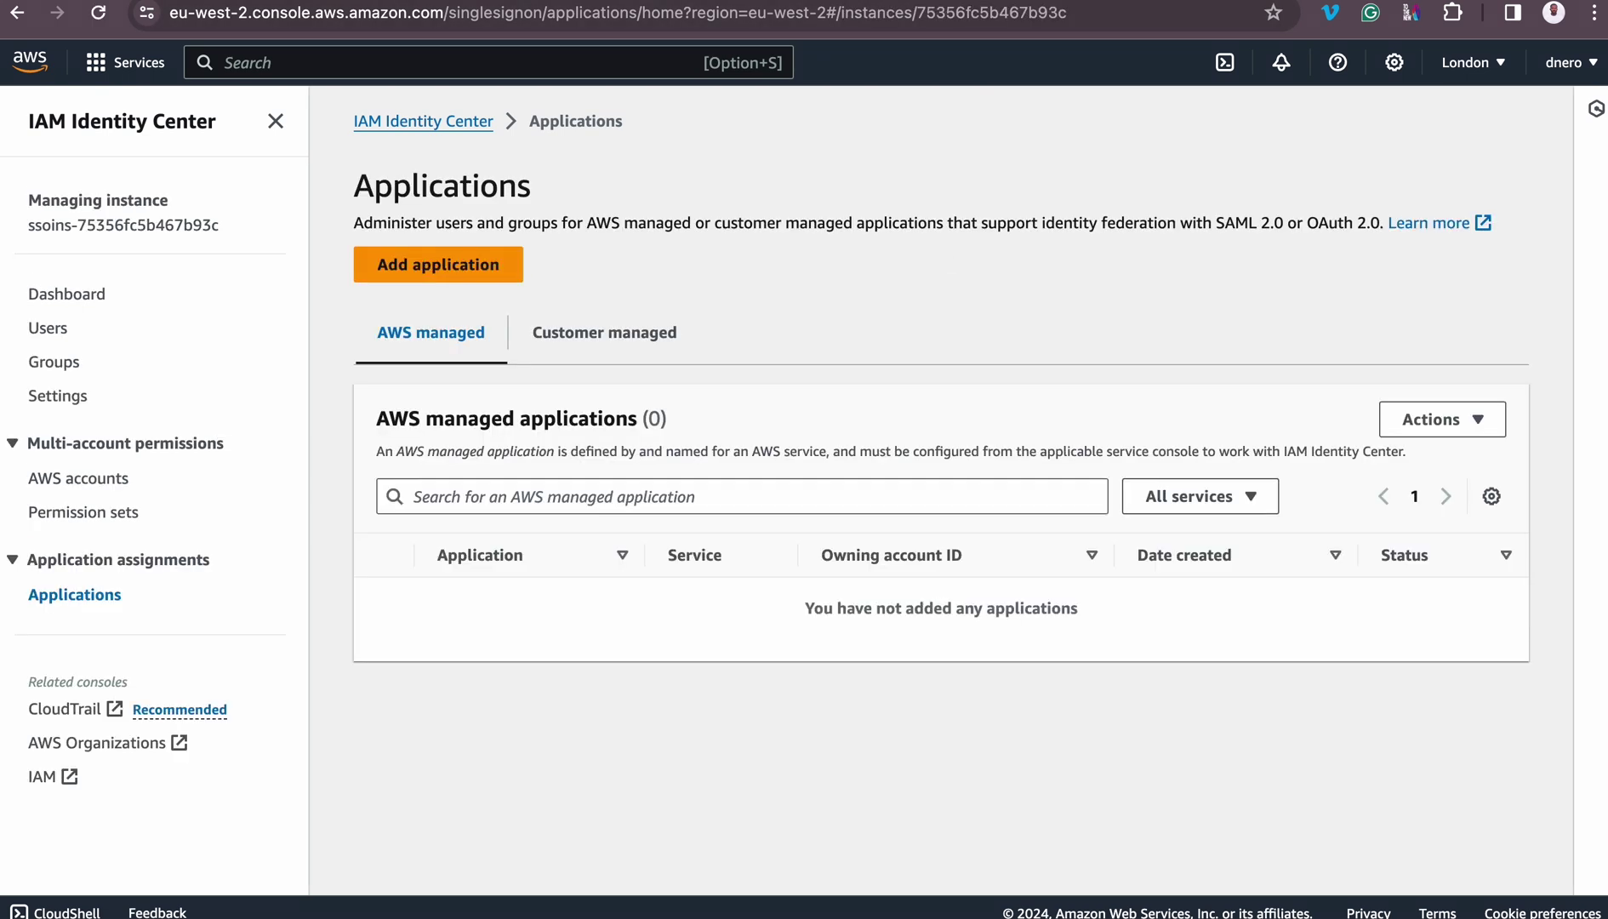
{"action": "left_click", "coordinate": [604, 332]}
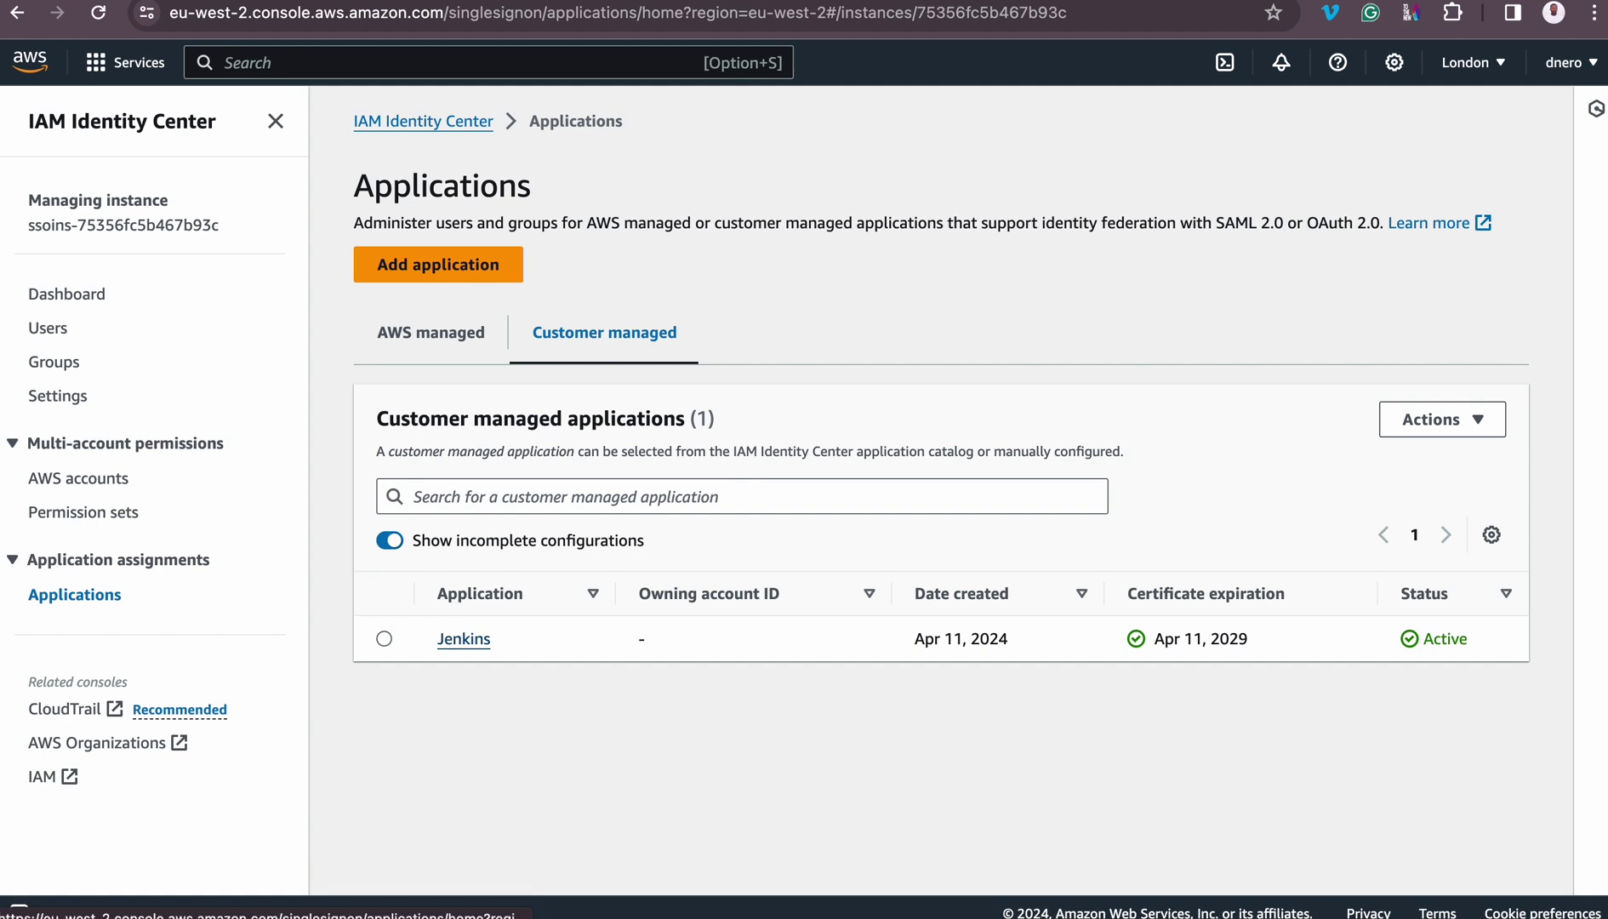
{"action": "left_click", "coordinate": [463, 638]}
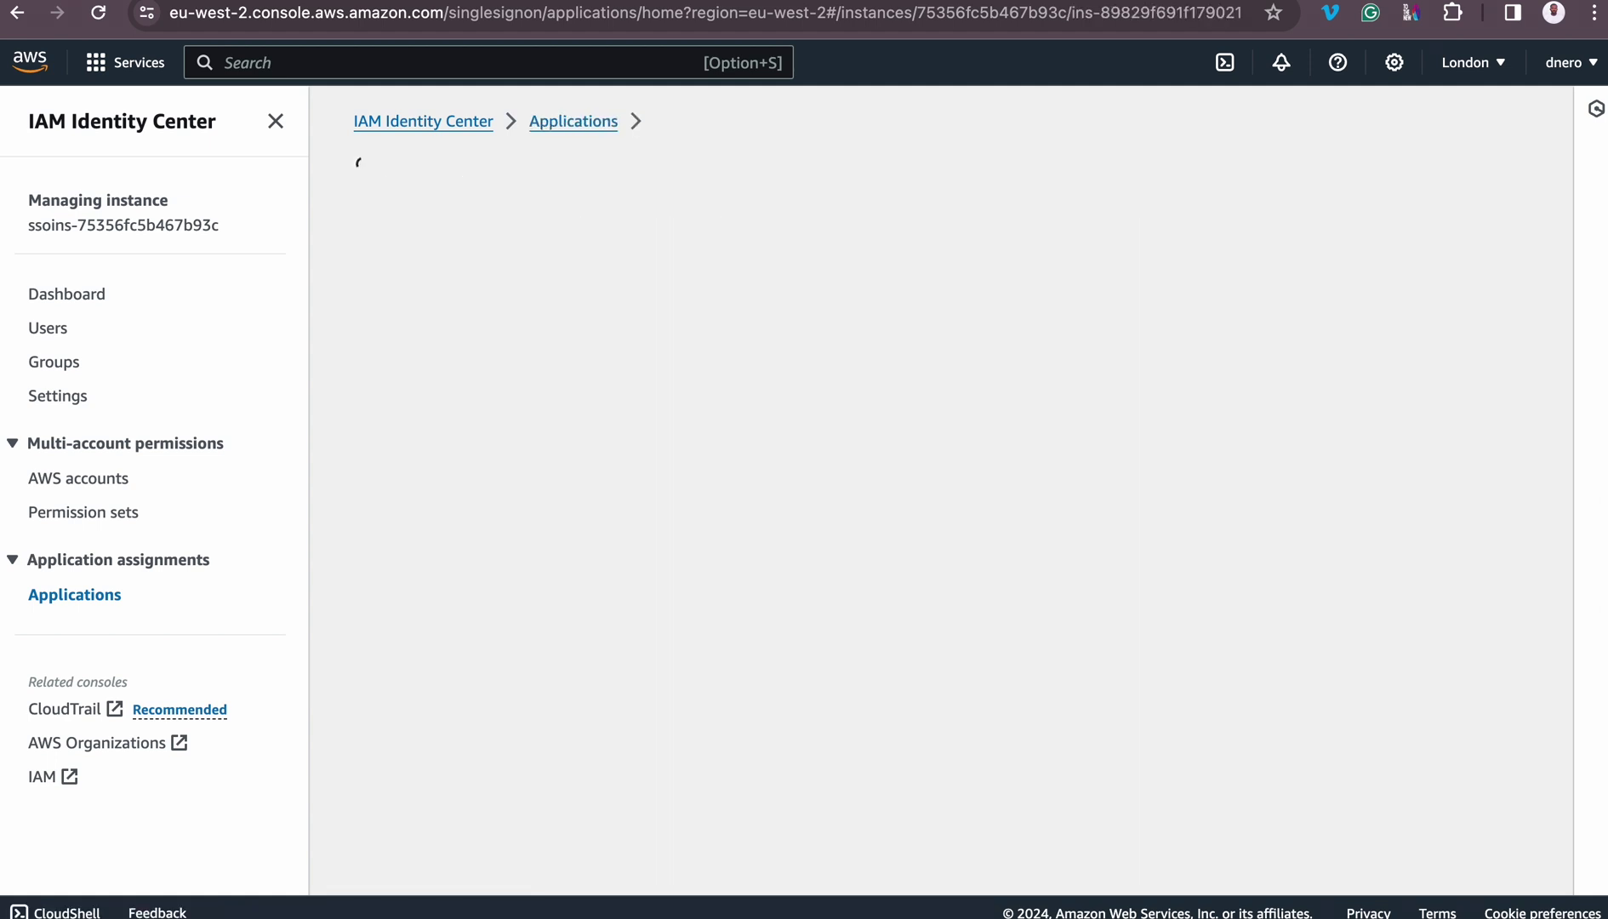
{"action": "scroll", "coordinate": [940, 498], "scroll_direction": "down", "scroll_amount": 3}
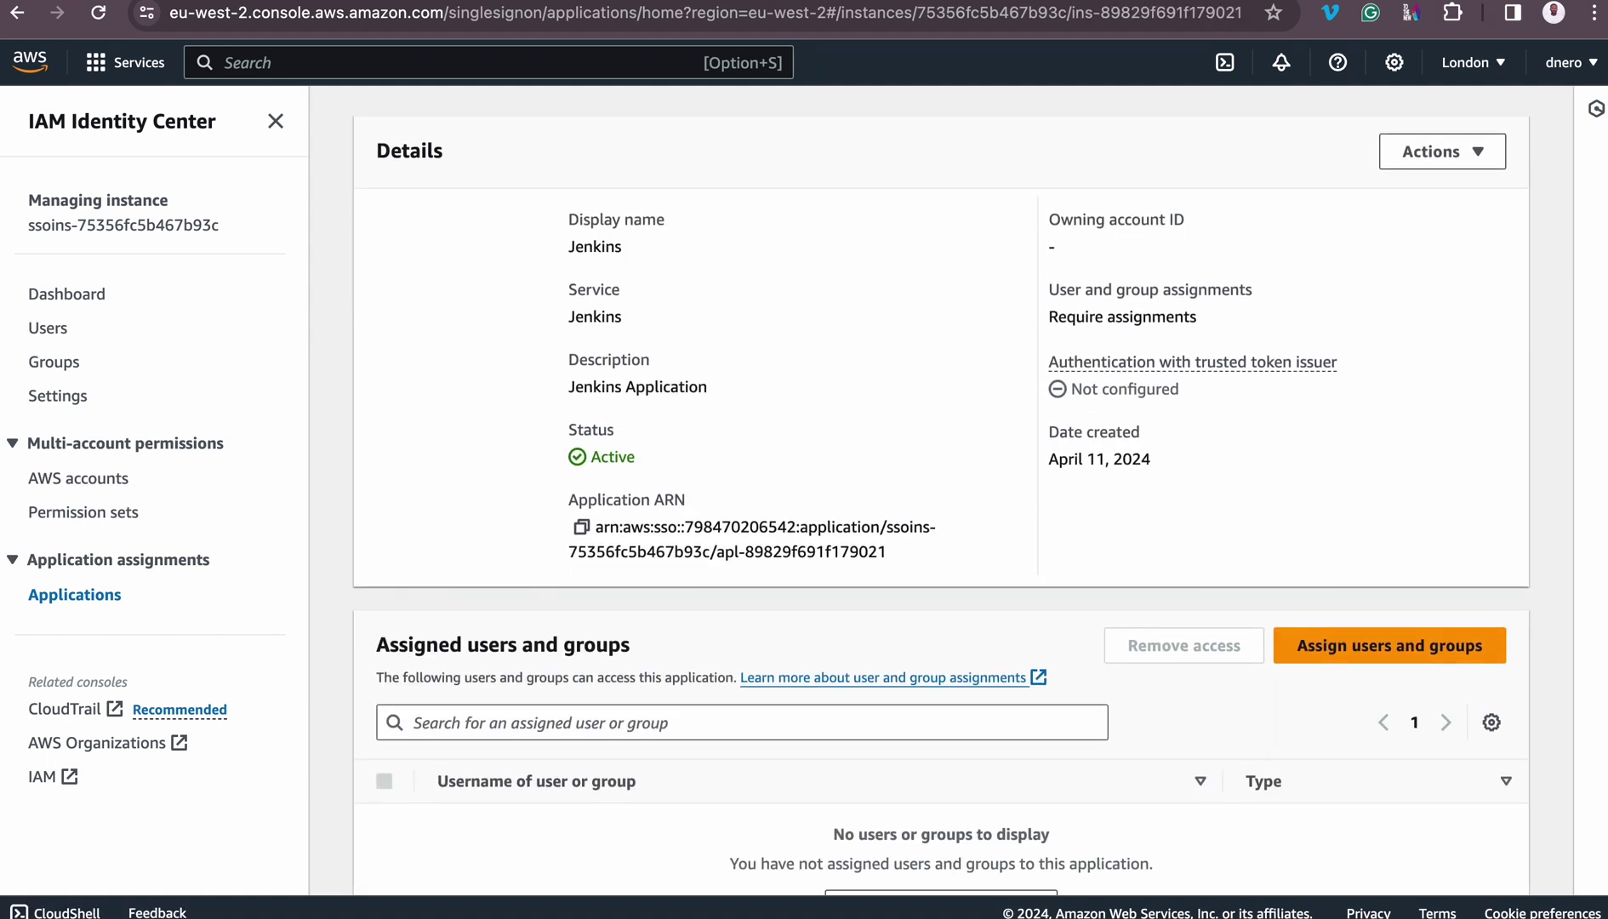
{"action": "double_click", "coordinate": [612, 457]}
{"action": "scroll", "coordinate": [940, 498], "scroll_direction": "down", "scroll_amount": 2}
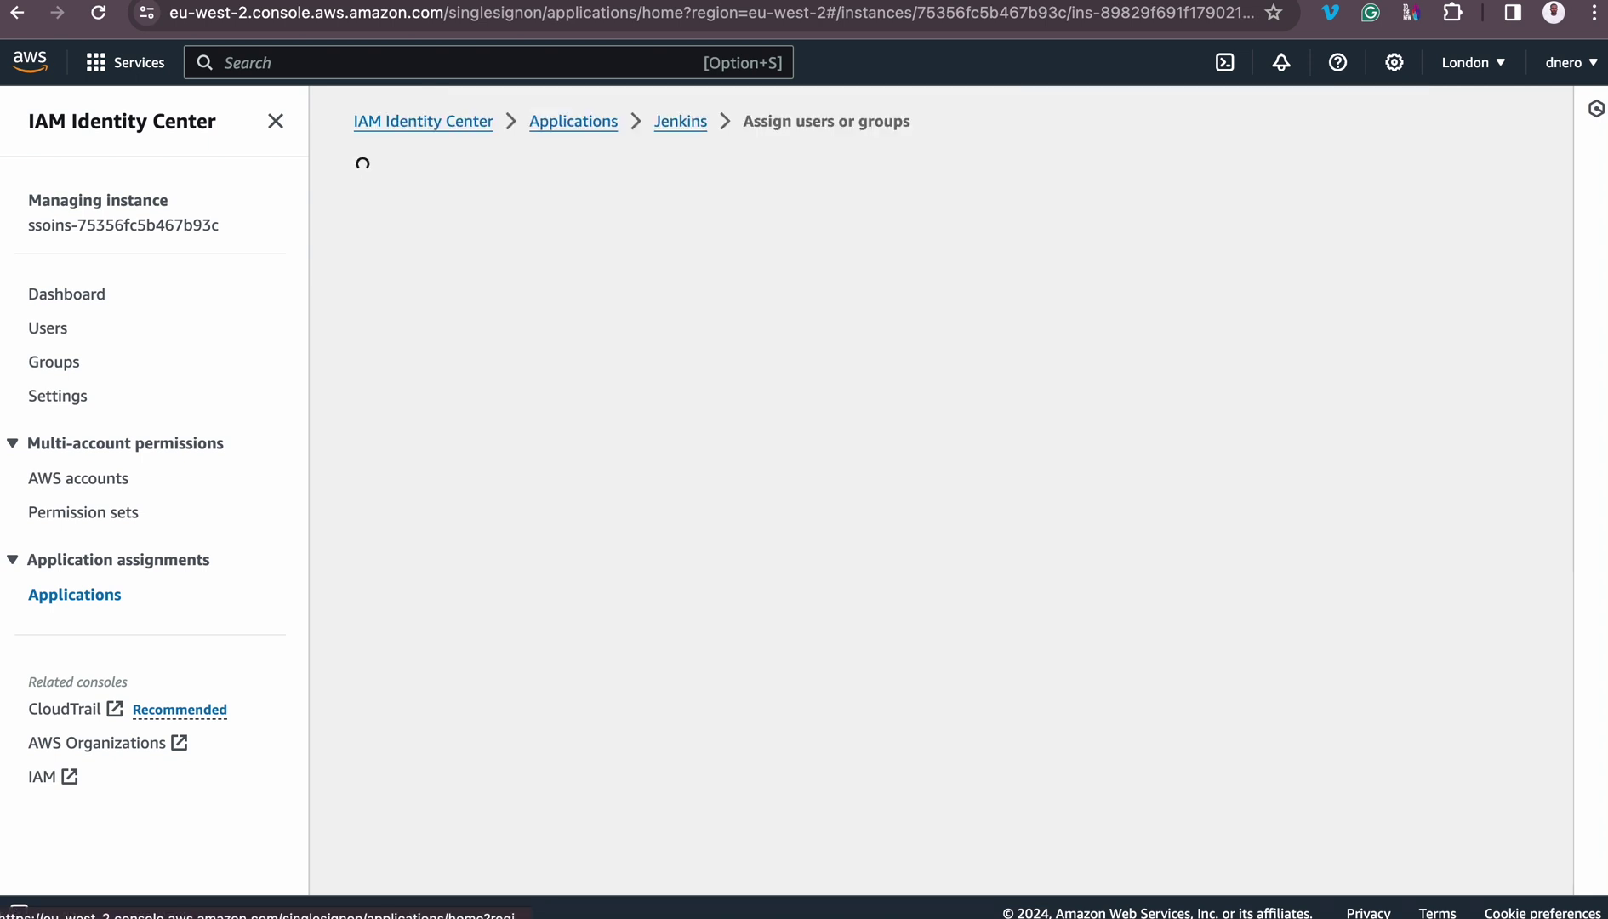
Step: Assign the new user to Jenkins, then switch to the access portal
{"action": "left_click", "coordinate": [1389, 569]}
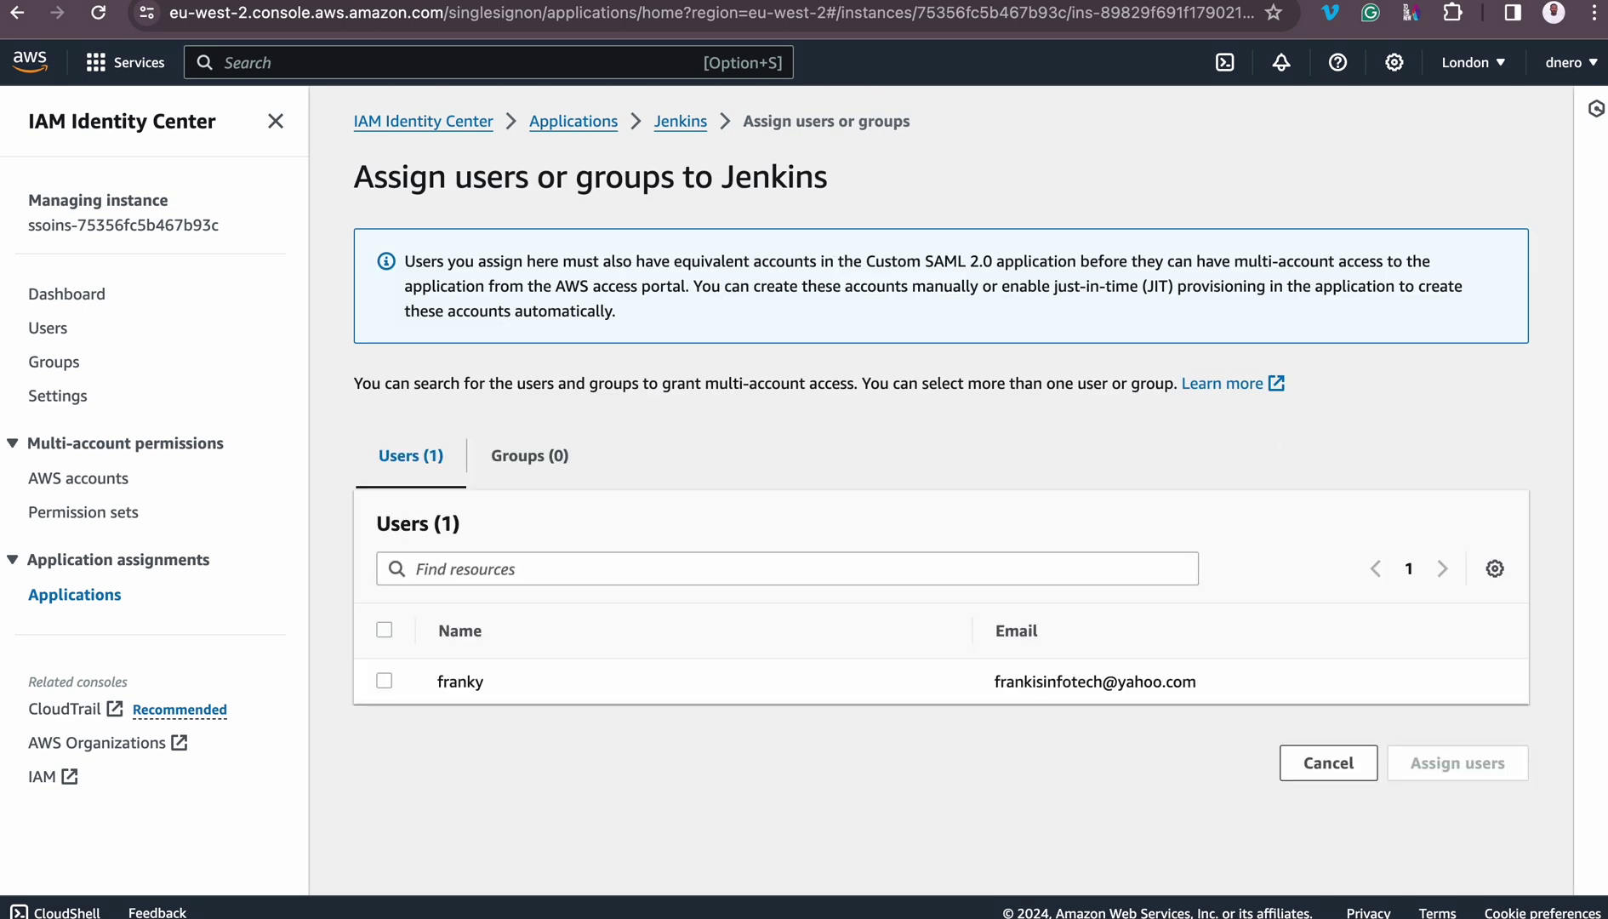
{"action": "left_click", "coordinate": [385, 680]}
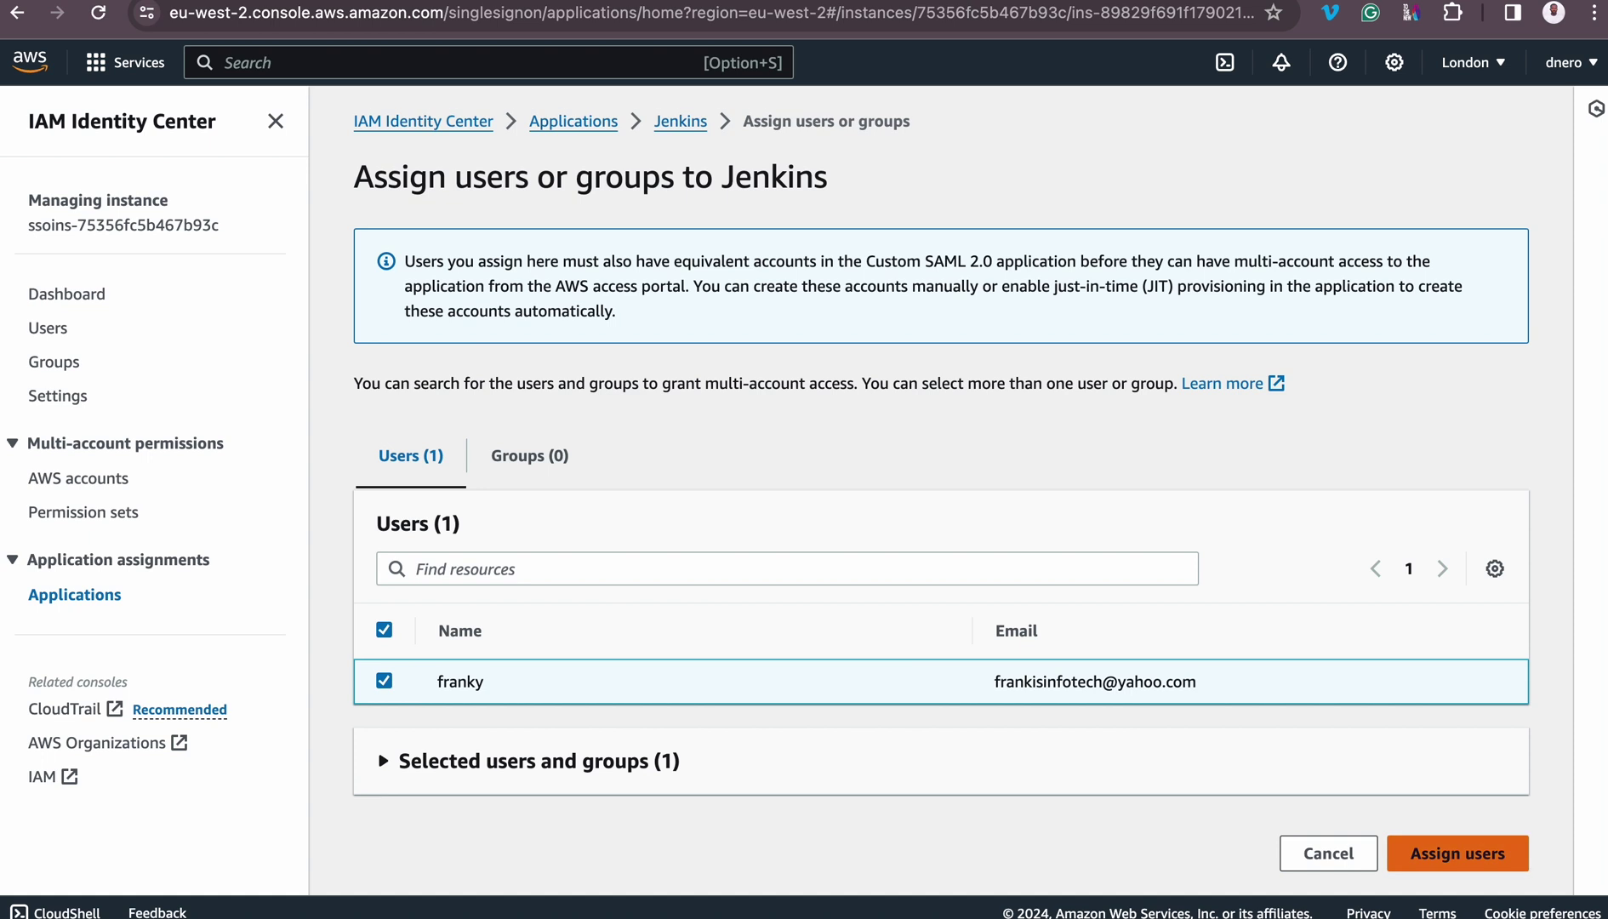
{"action": "left_click", "coordinate": [1457, 853]}
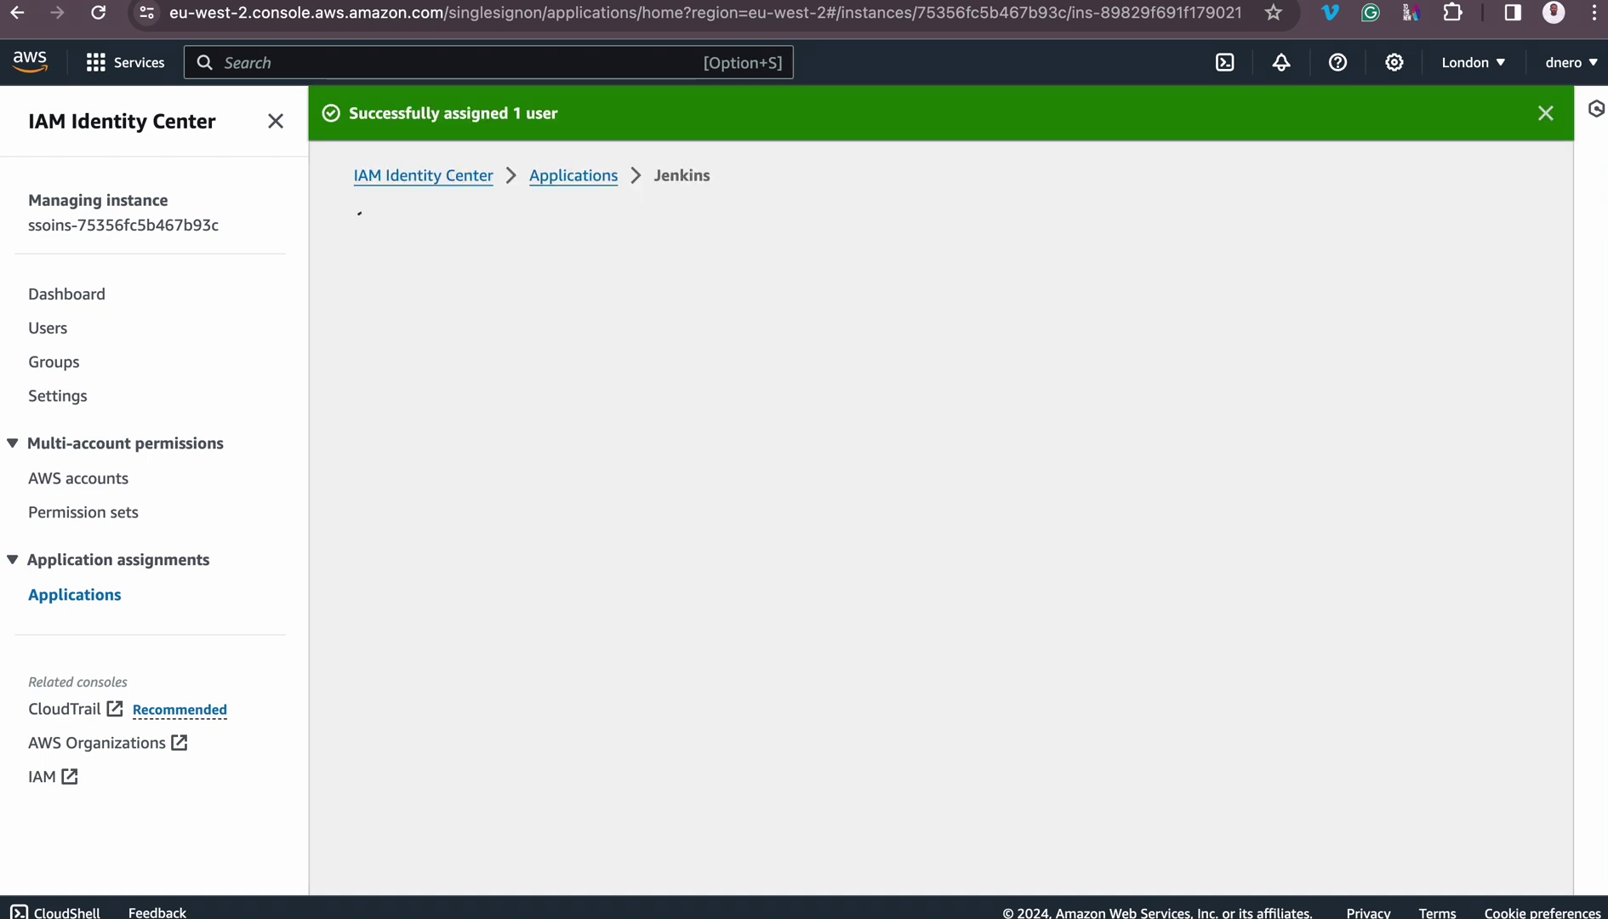
{"action": "scroll", "coordinate": [940, 511], "scroll_direction": "down", "scroll_amount": 3}
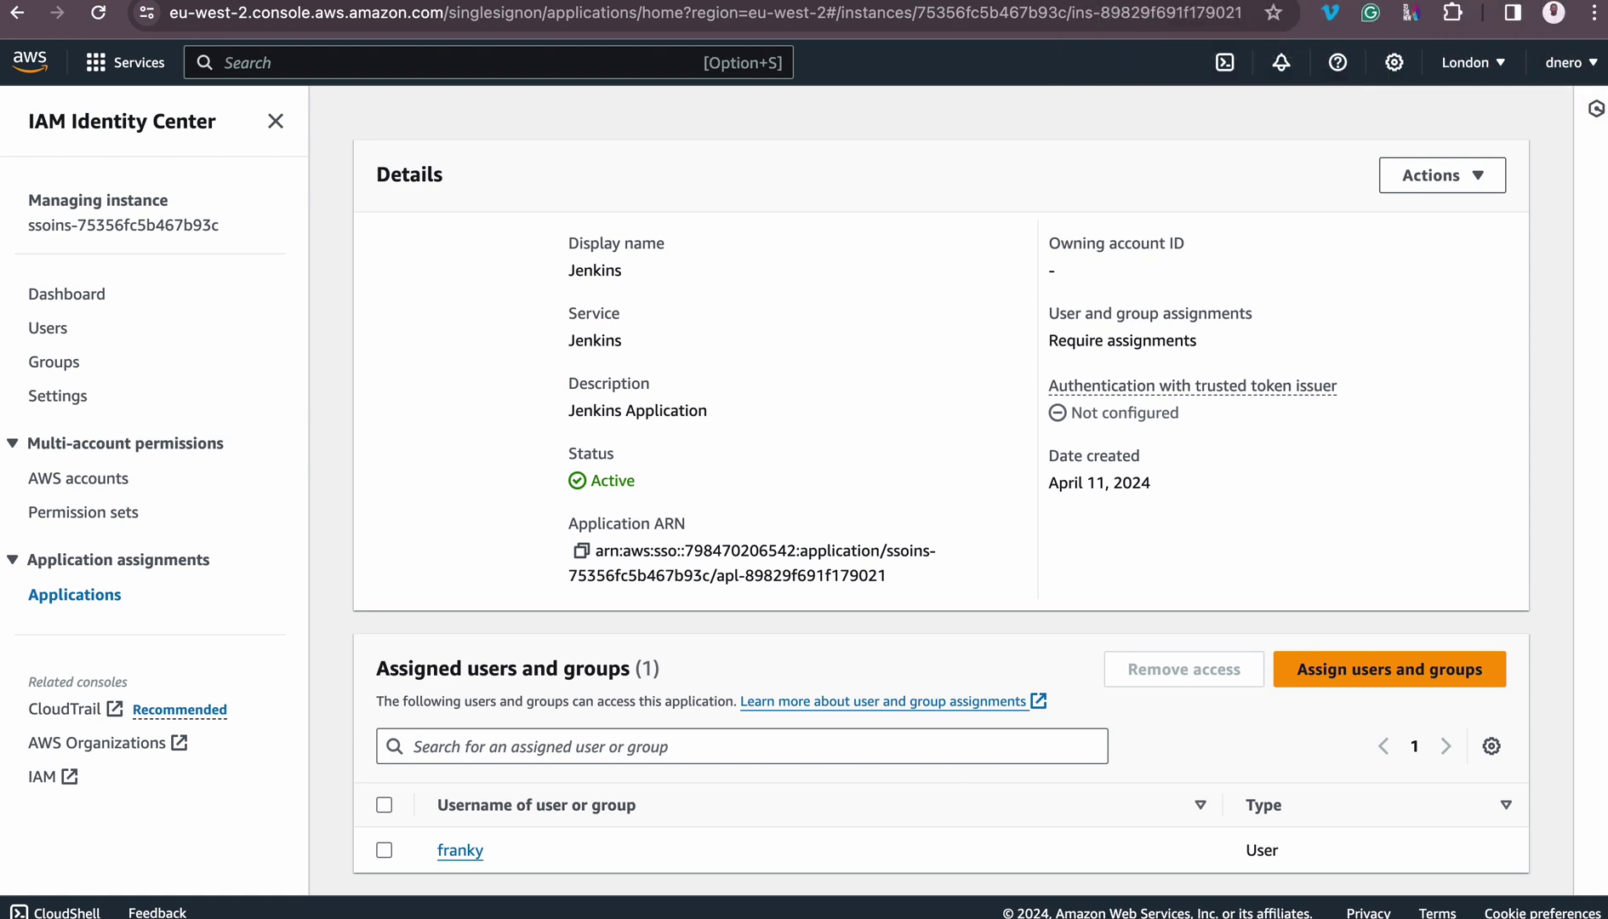
{"action": "left_click", "coordinate": [1395, 0]}
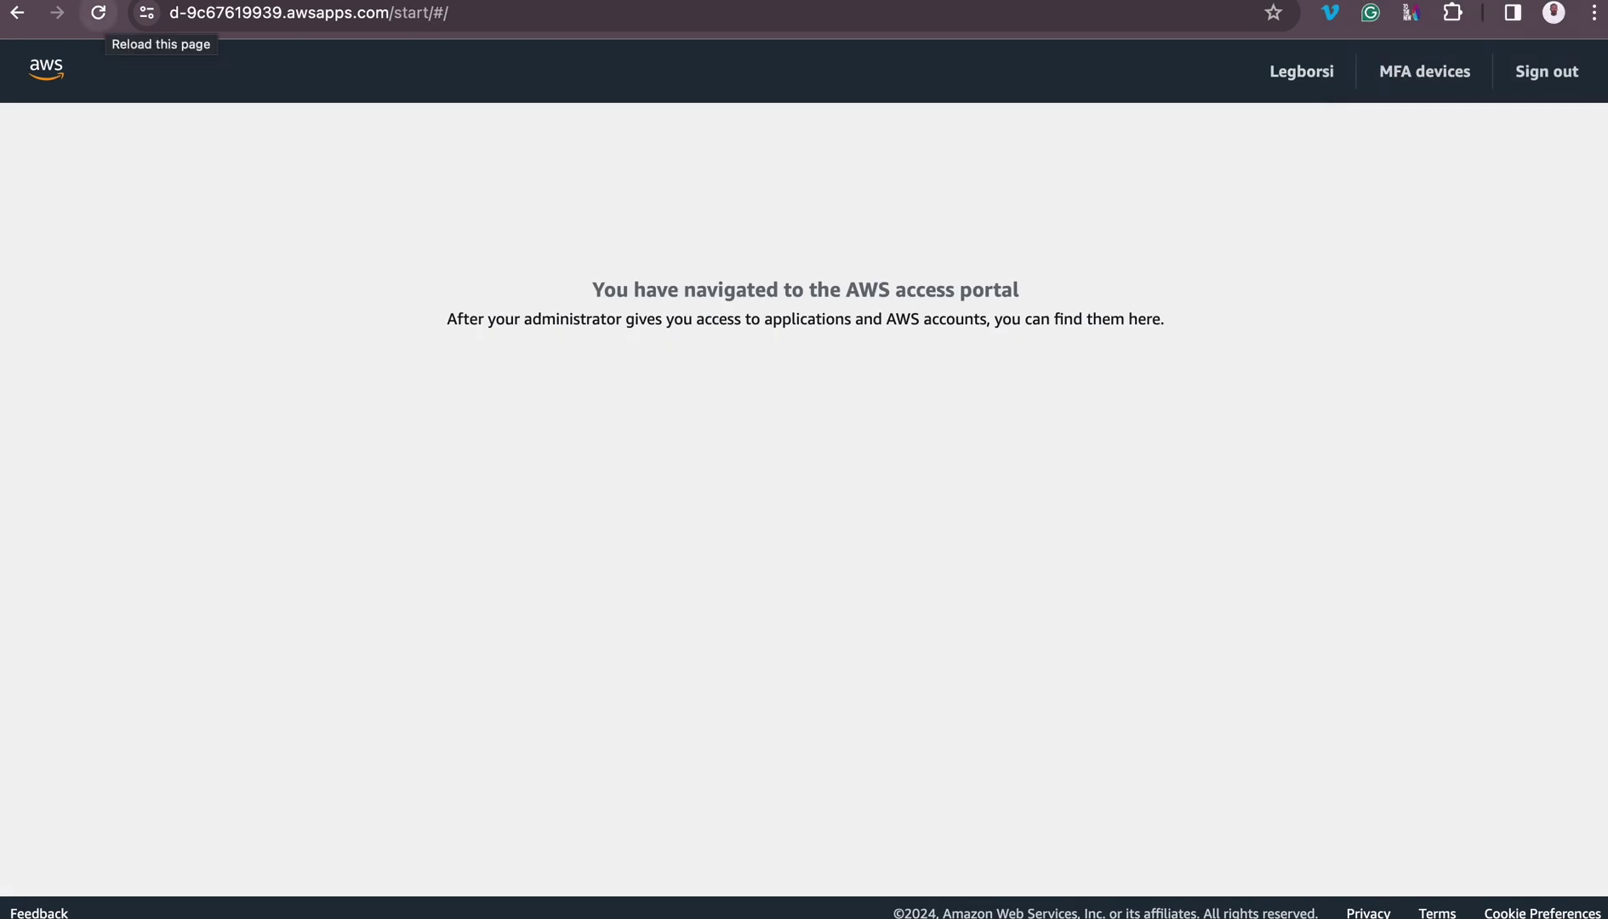
Step: Reload the AWS access portal and launch Jenkins, sending the login past the insecure-form warning
{"action": "left_click", "coordinate": [98, 12]}
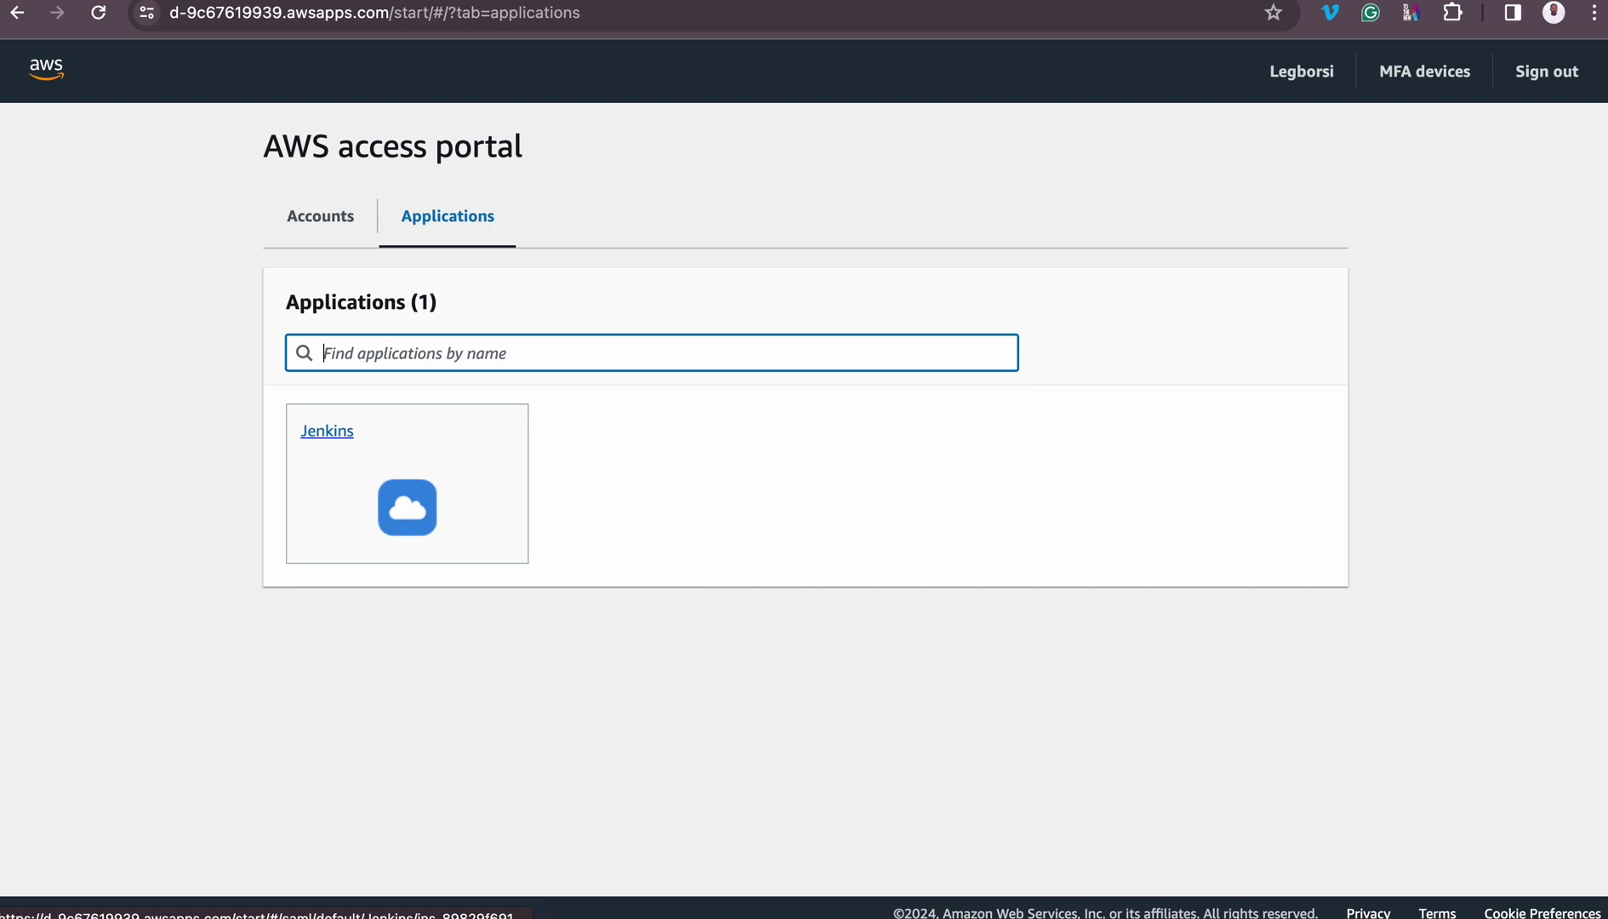
{"action": "left_click", "coordinate": [327, 431]}
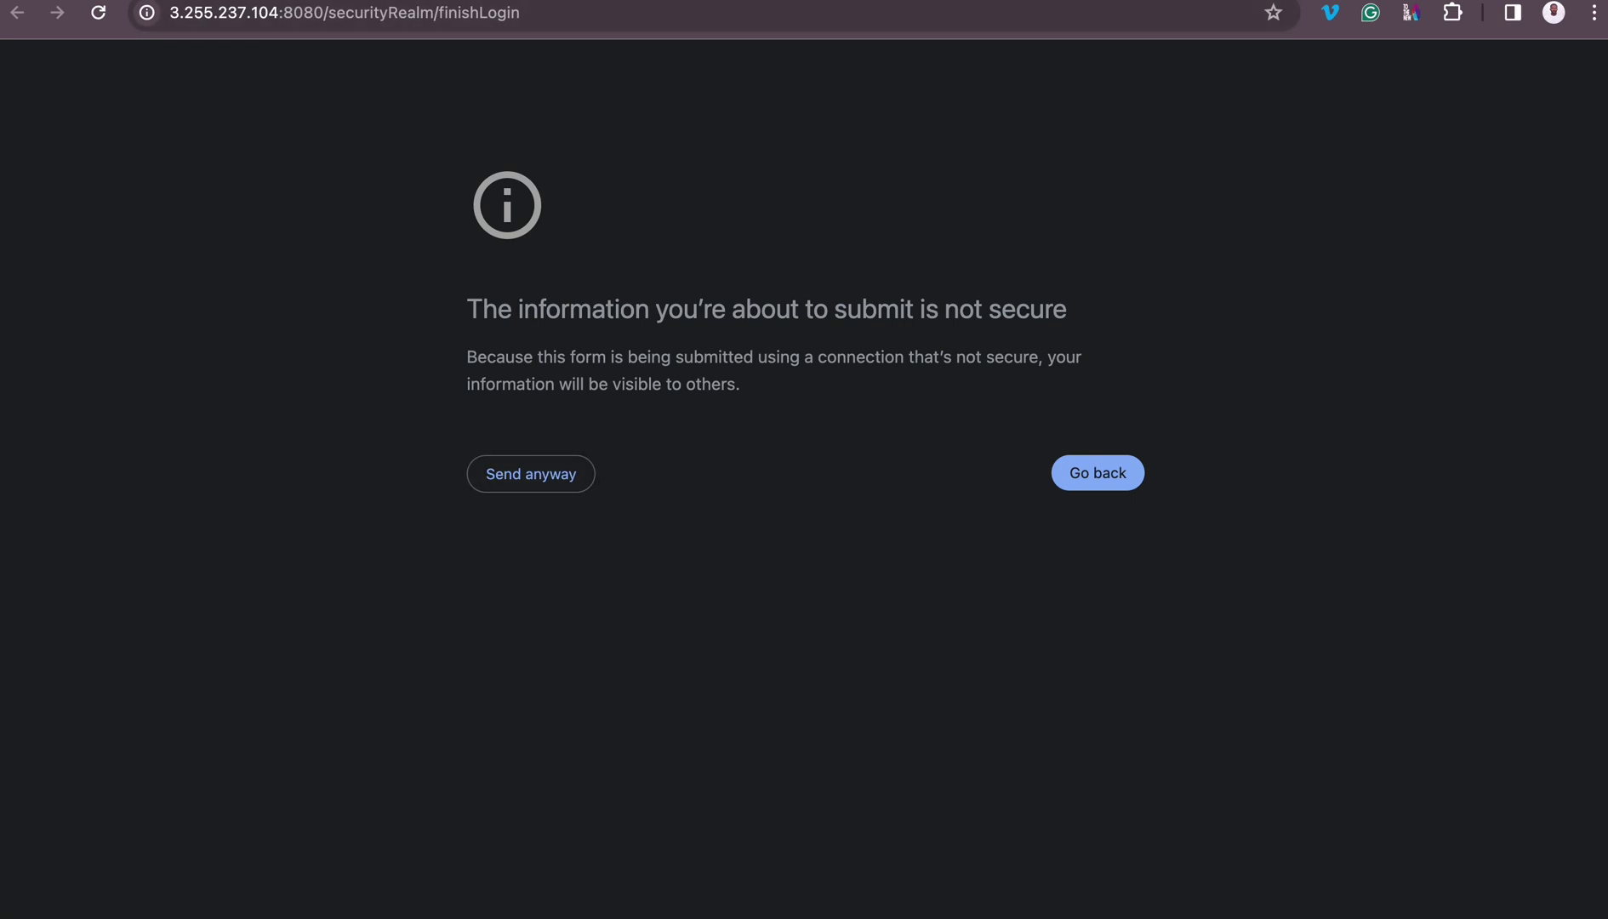
{"action": "left_click", "coordinate": [531, 474]}
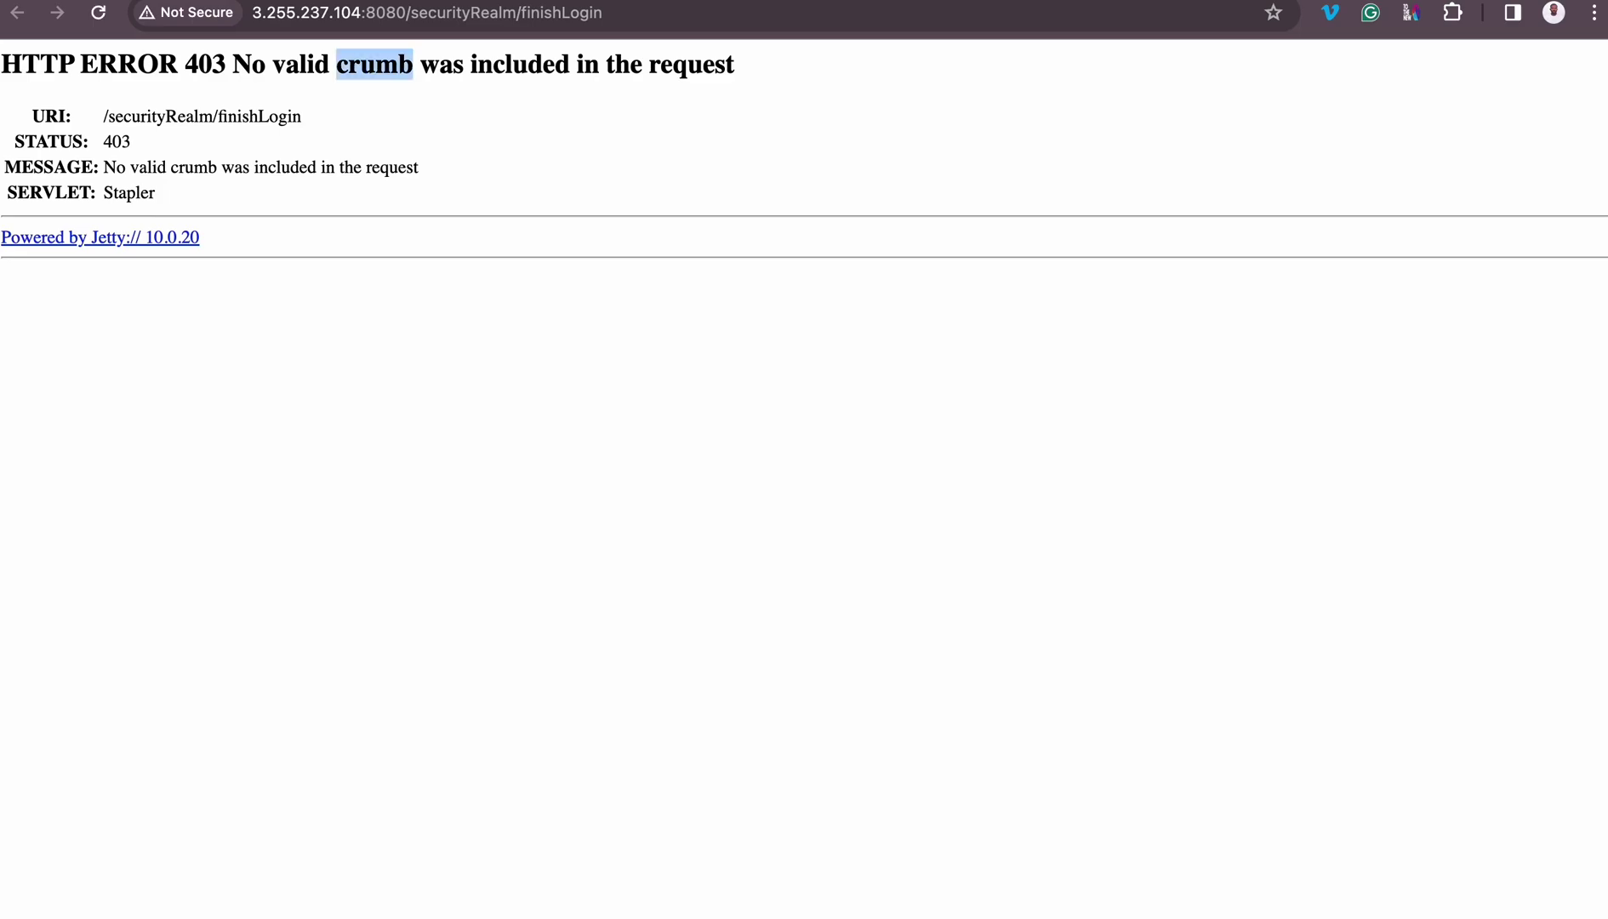
Step: Highlight the Jenkins HTTP 403 'No valid crumb' error text
{"action": "triple_click", "coordinate": [387, 65]}
{"action": "left_click", "coordinate": [386, 65]}
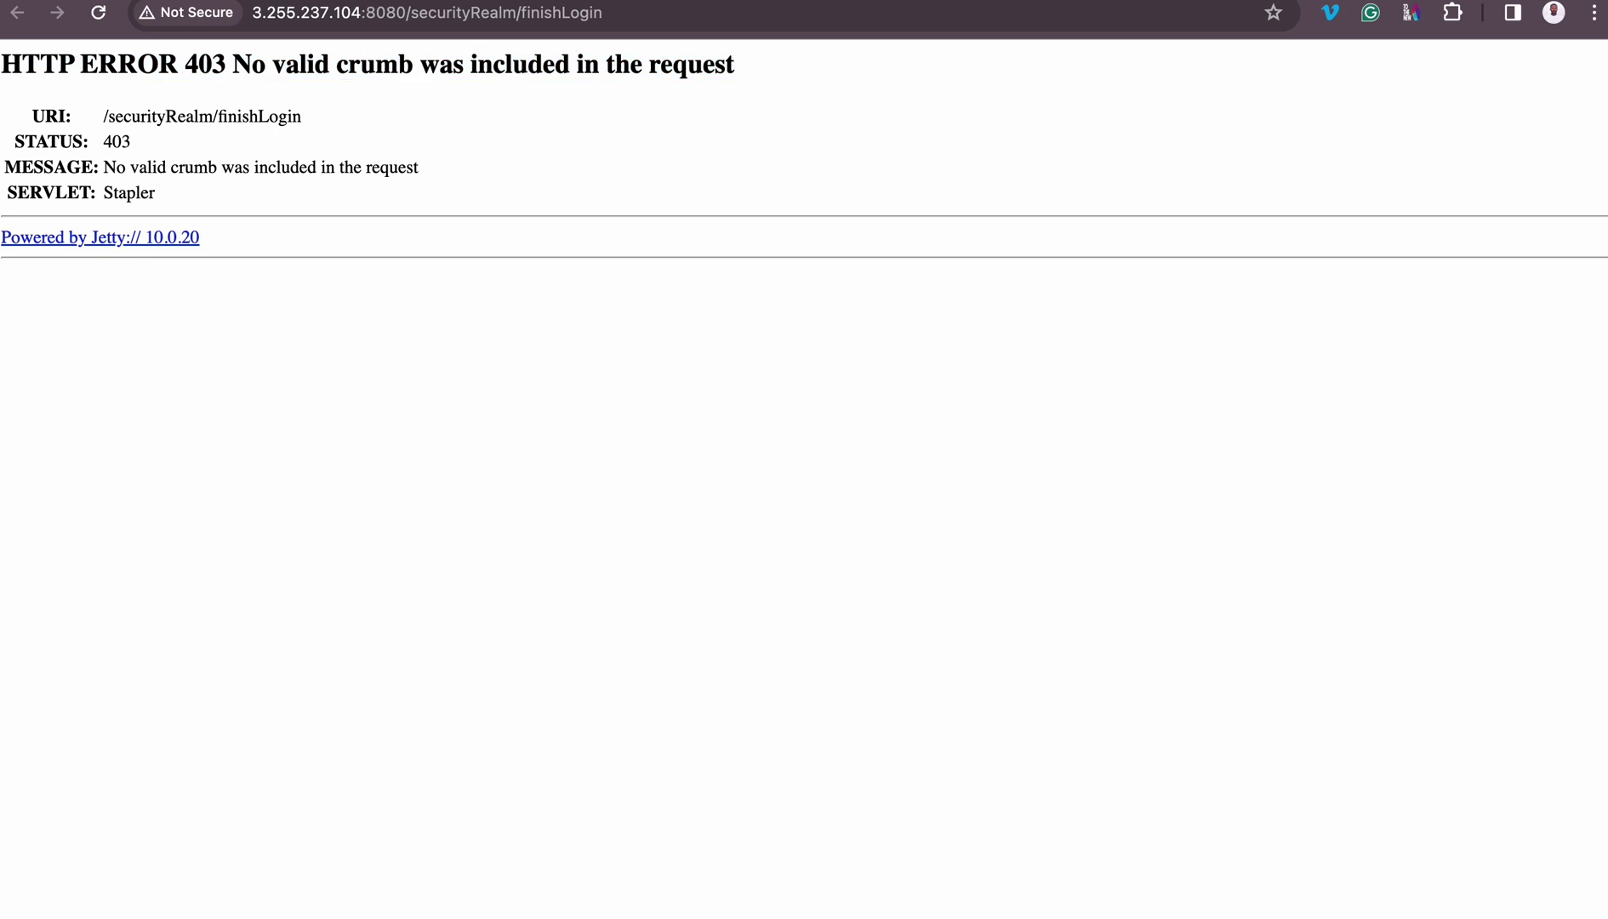
{"action": "double_click", "coordinate": [285, 168]}
Step: Add step 7, 'Install the SAML Plugin on Jenkins', to the Lucidspark STEPS note
{"action": "left_click", "coordinate": [1165, 1]}
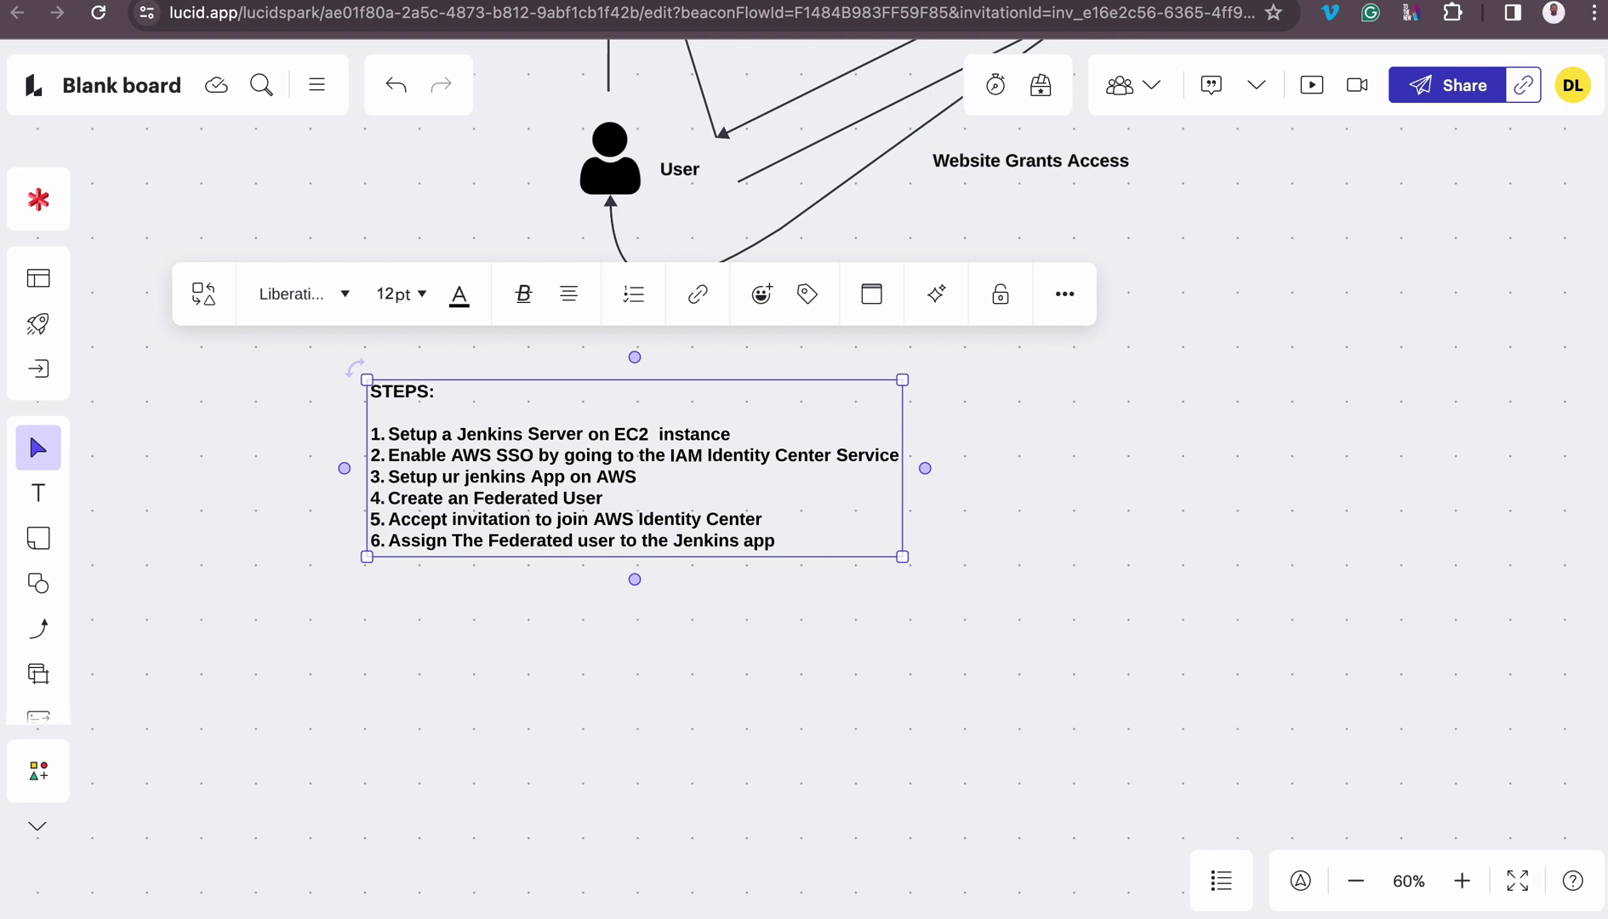
{"action": "double_click", "coordinate": [785, 540]}
{"action": "left_click", "coordinate": [785, 540]}
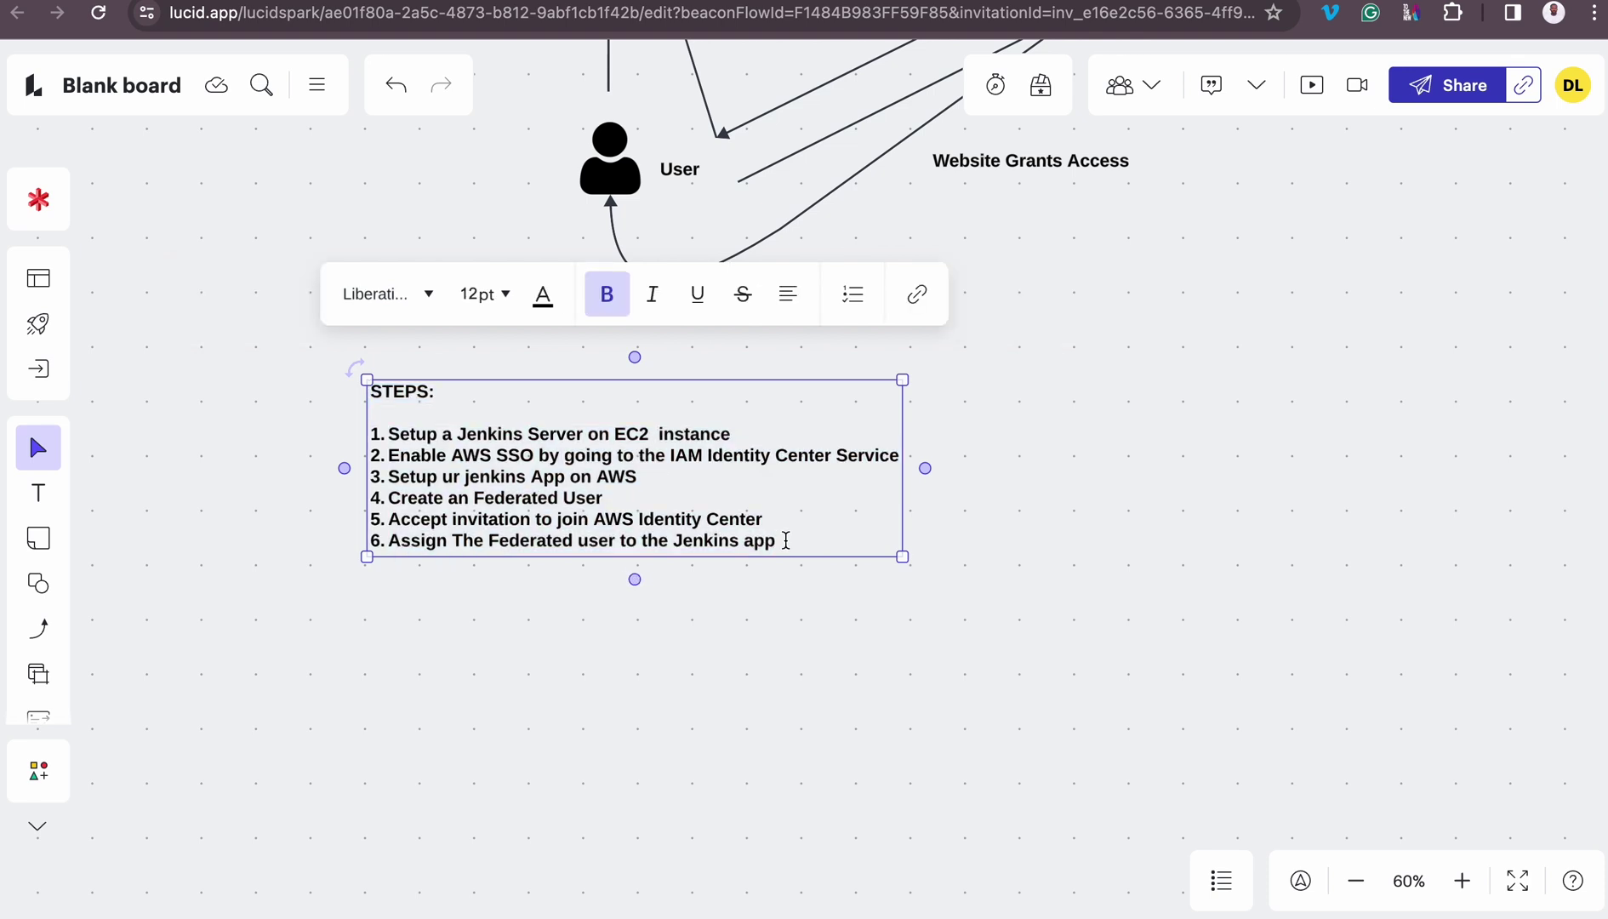
{"action": "key", "text": "Return"}
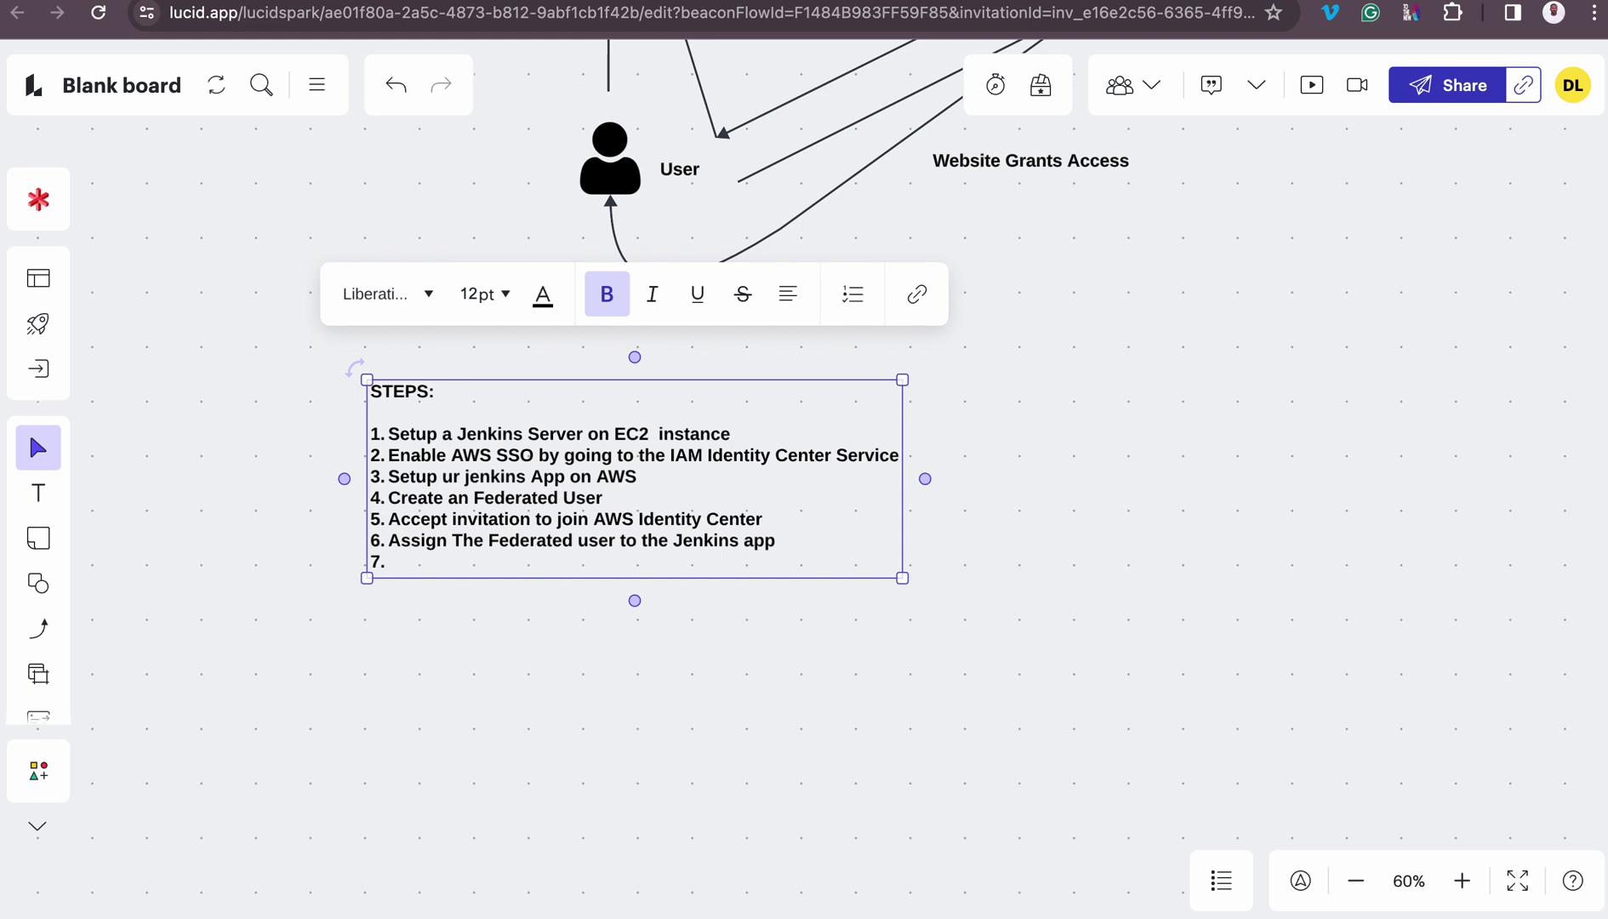
{"action": "type", "text": "Install the SAML"}
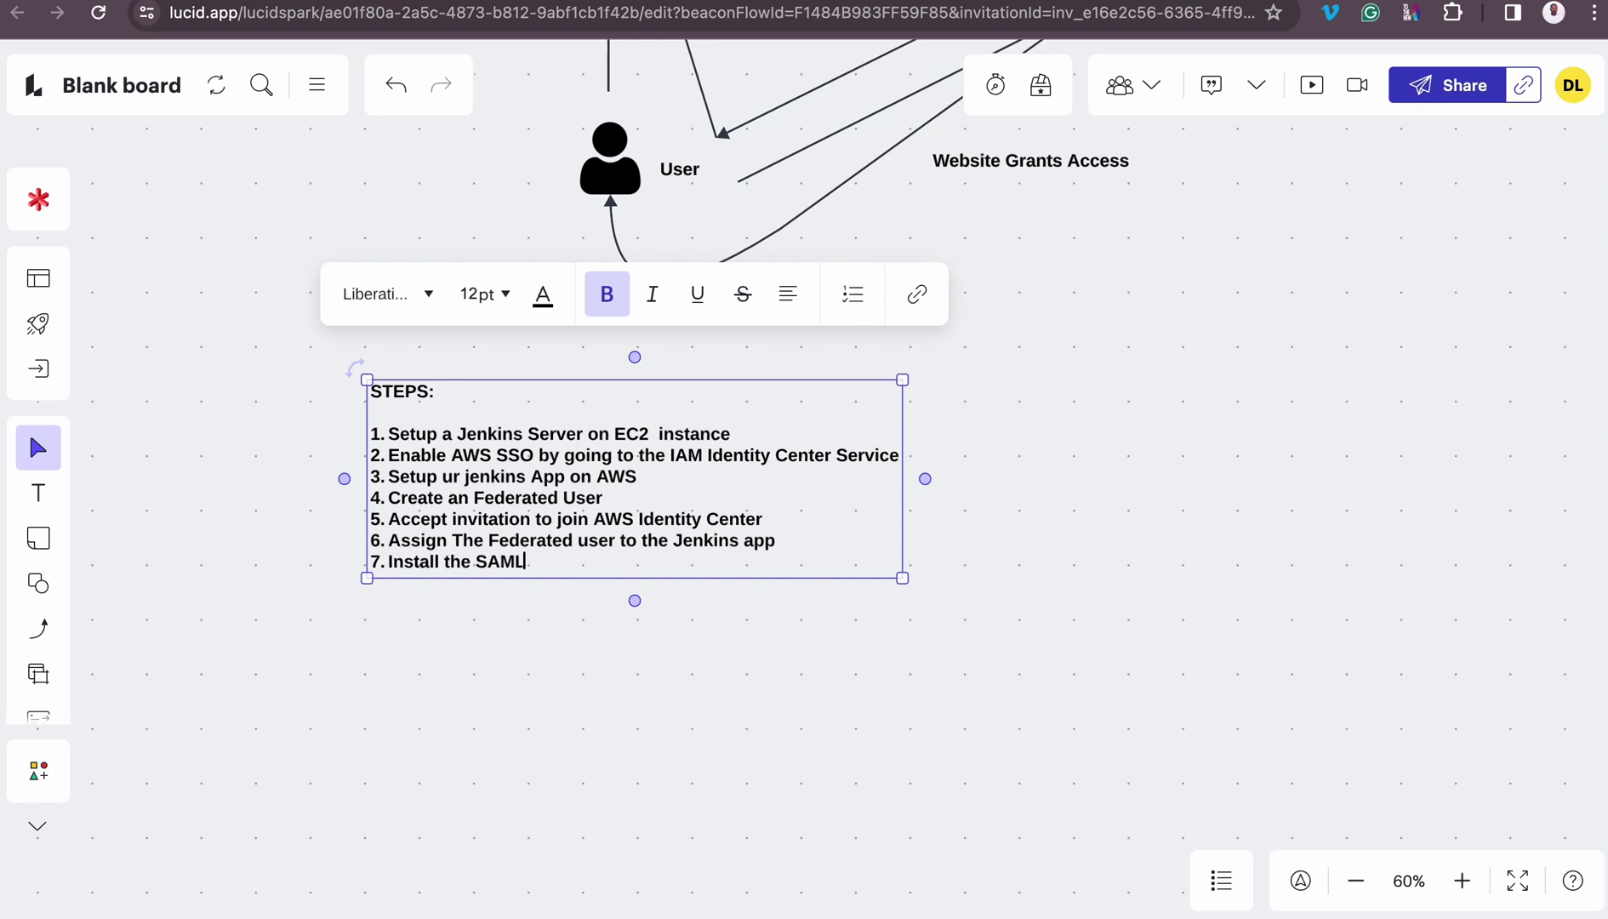
{"action": "type", "text": " Plugin on Jenkins"}
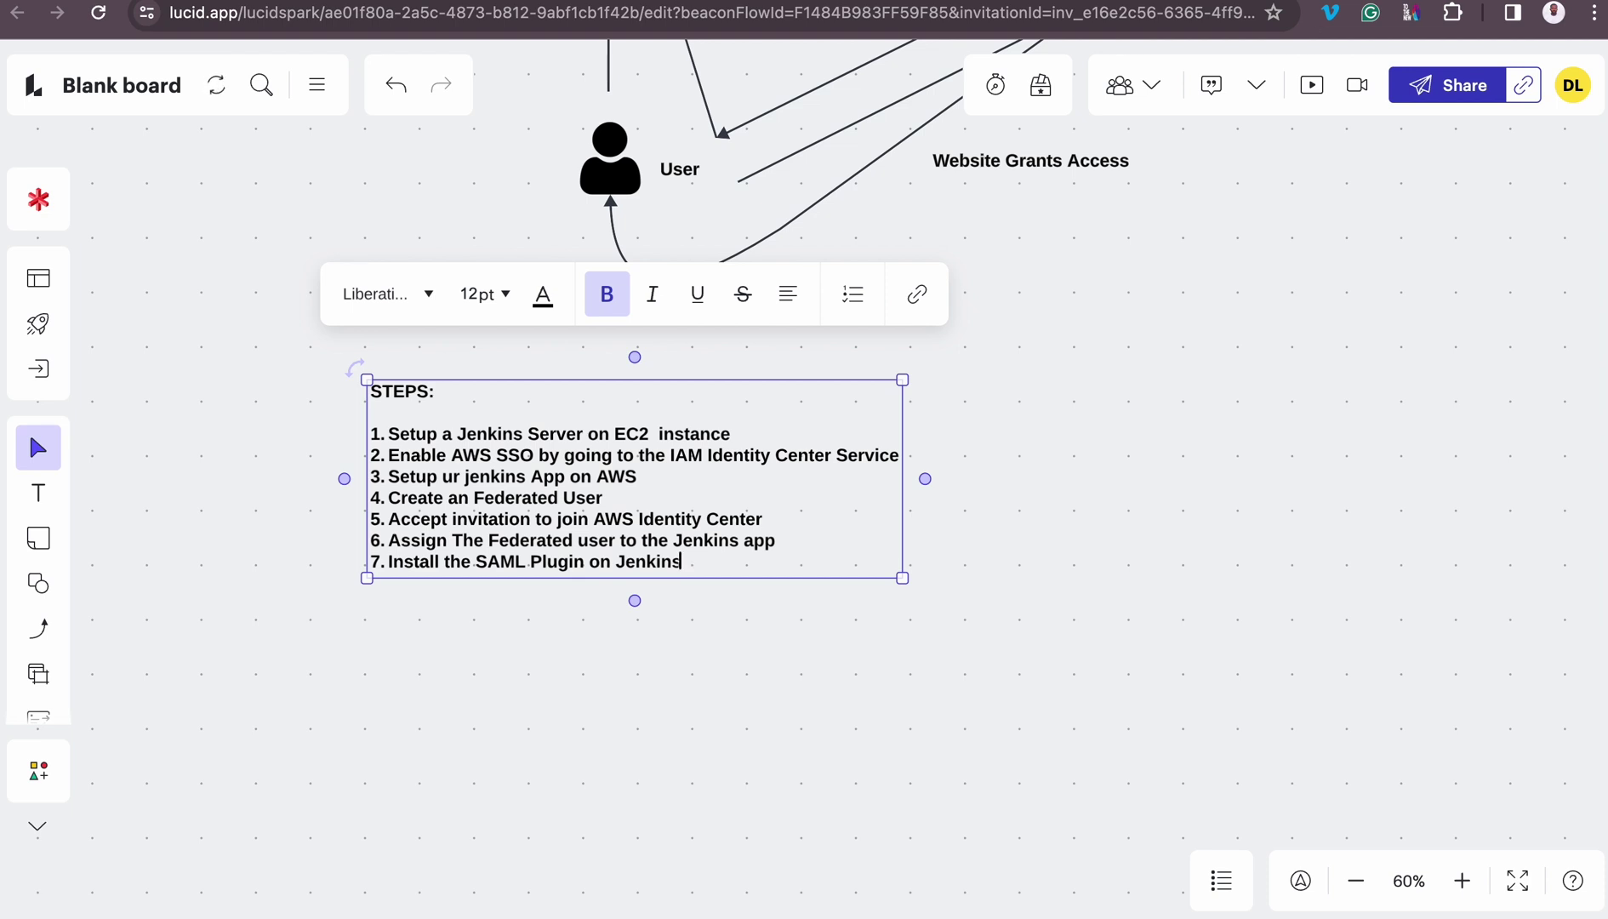
{"action": "left_click", "coordinate": [1319, 1]}
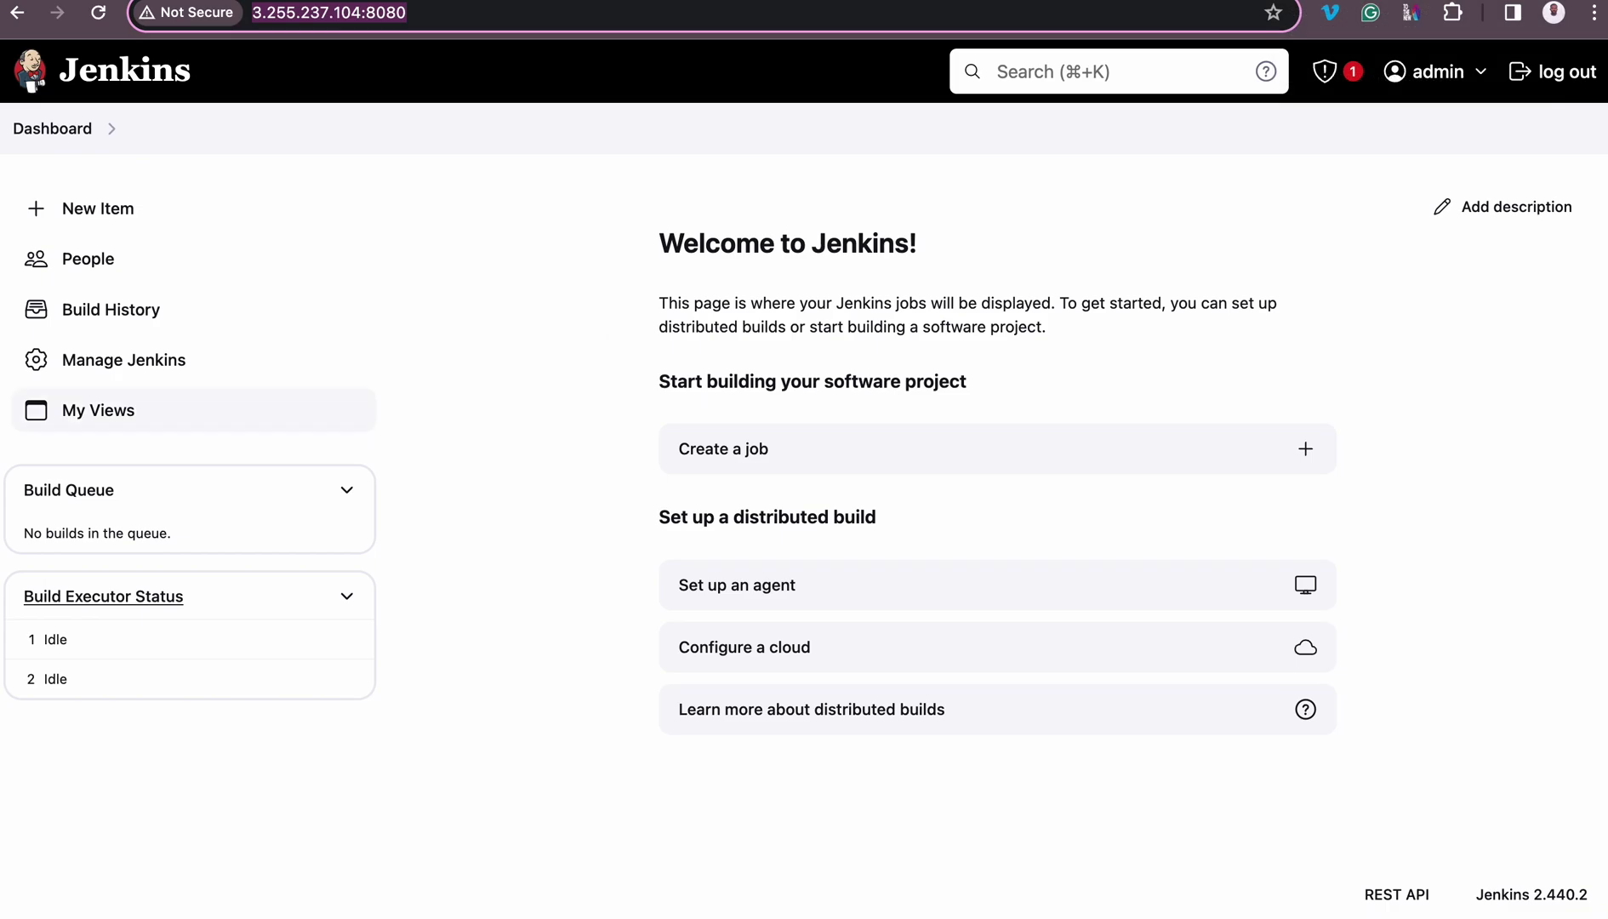
Step: Search the available Jenkins plugins for 'saml' and install the SAML plugin
{"action": "left_click", "coordinate": [123, 359]}
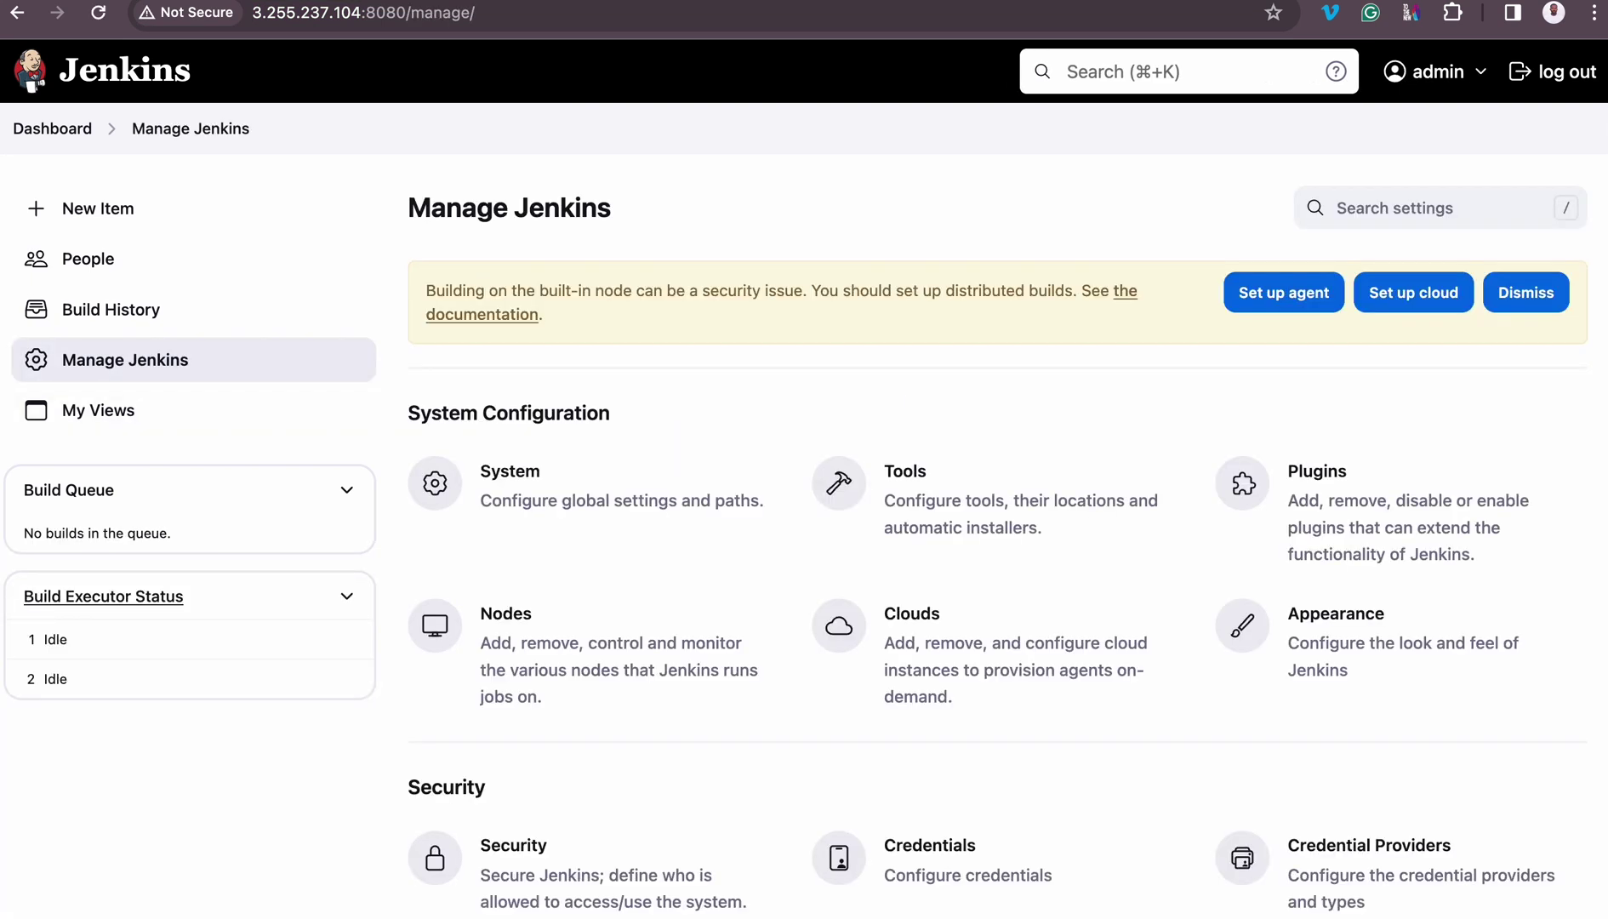
{"action": "left_click", "coordinate": [1361, 511]}
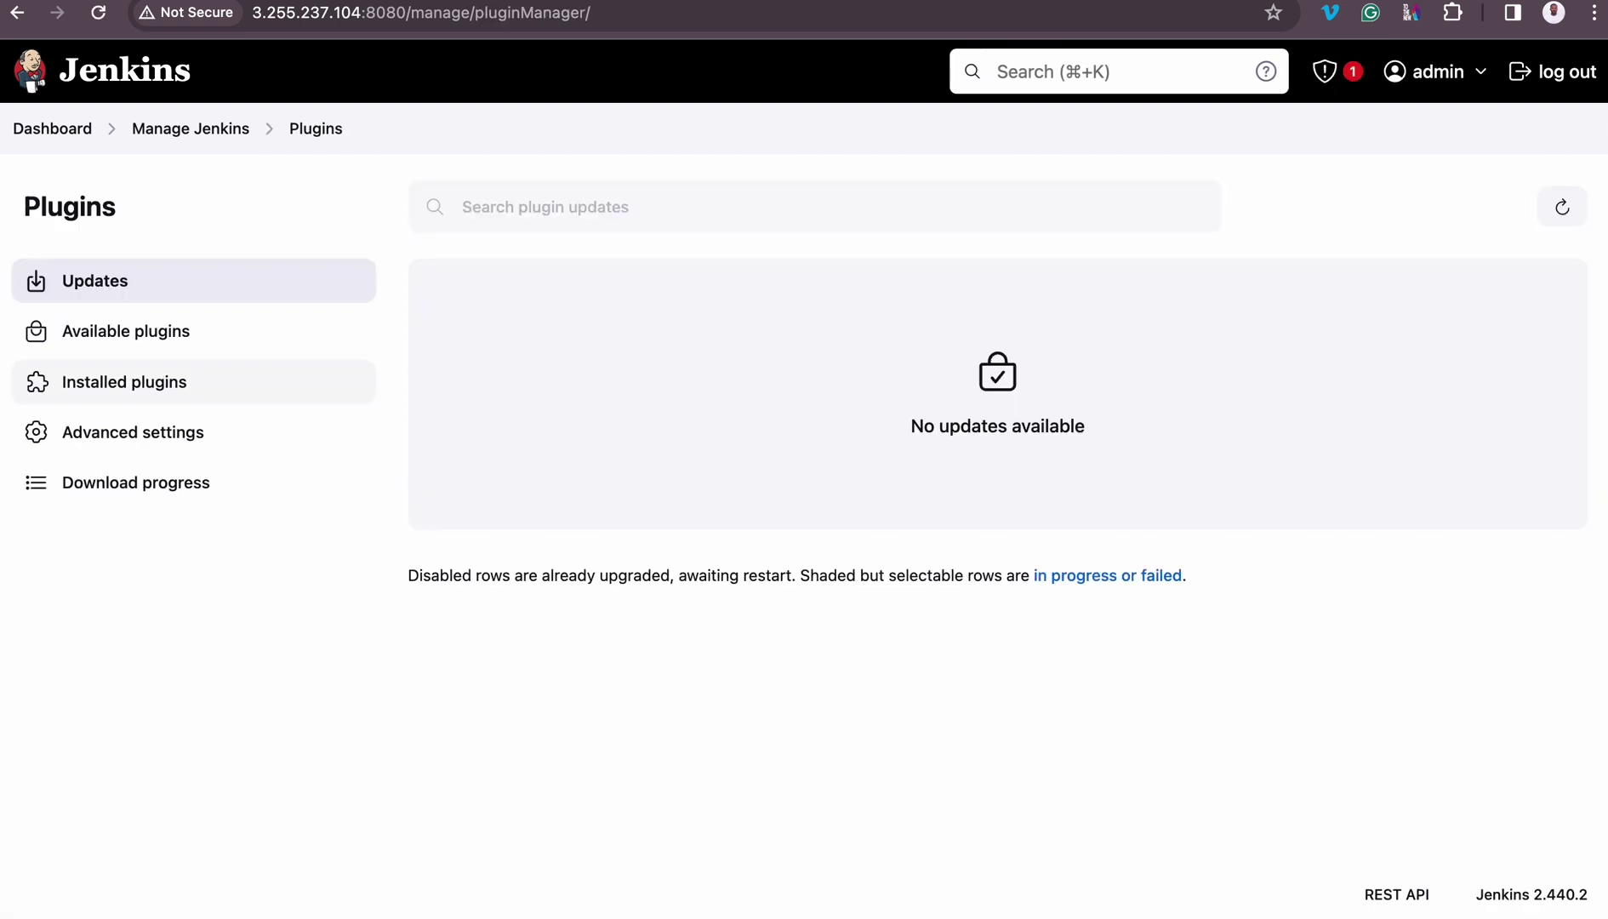
{"action": "left_click", "coordinate": [125, 331]}
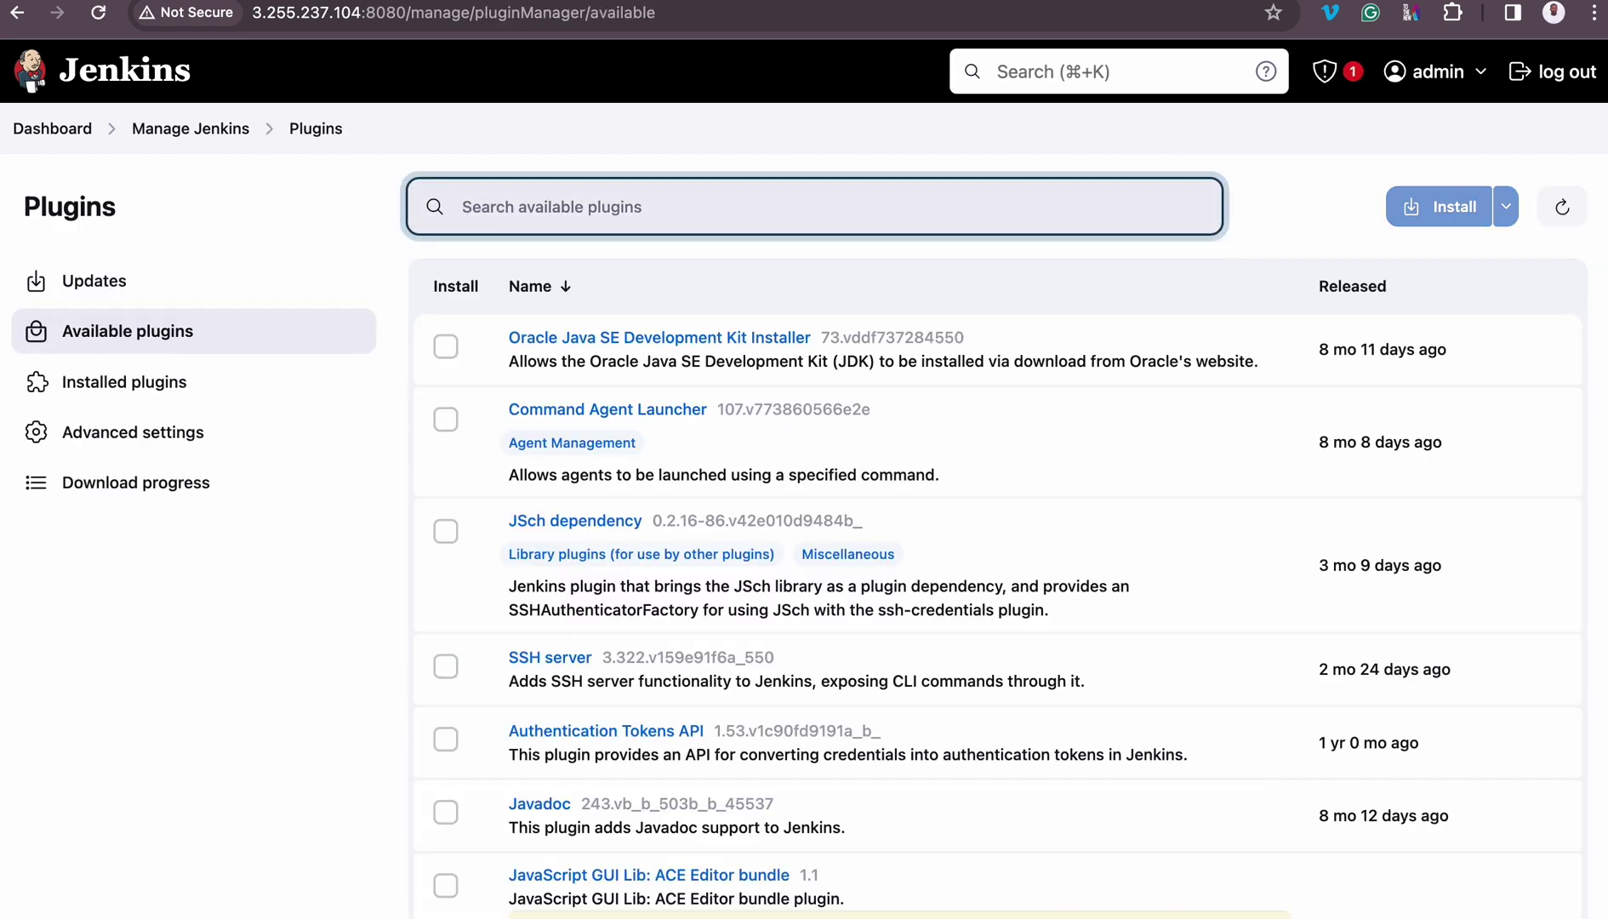
{"action": "type", "text": "saml"}
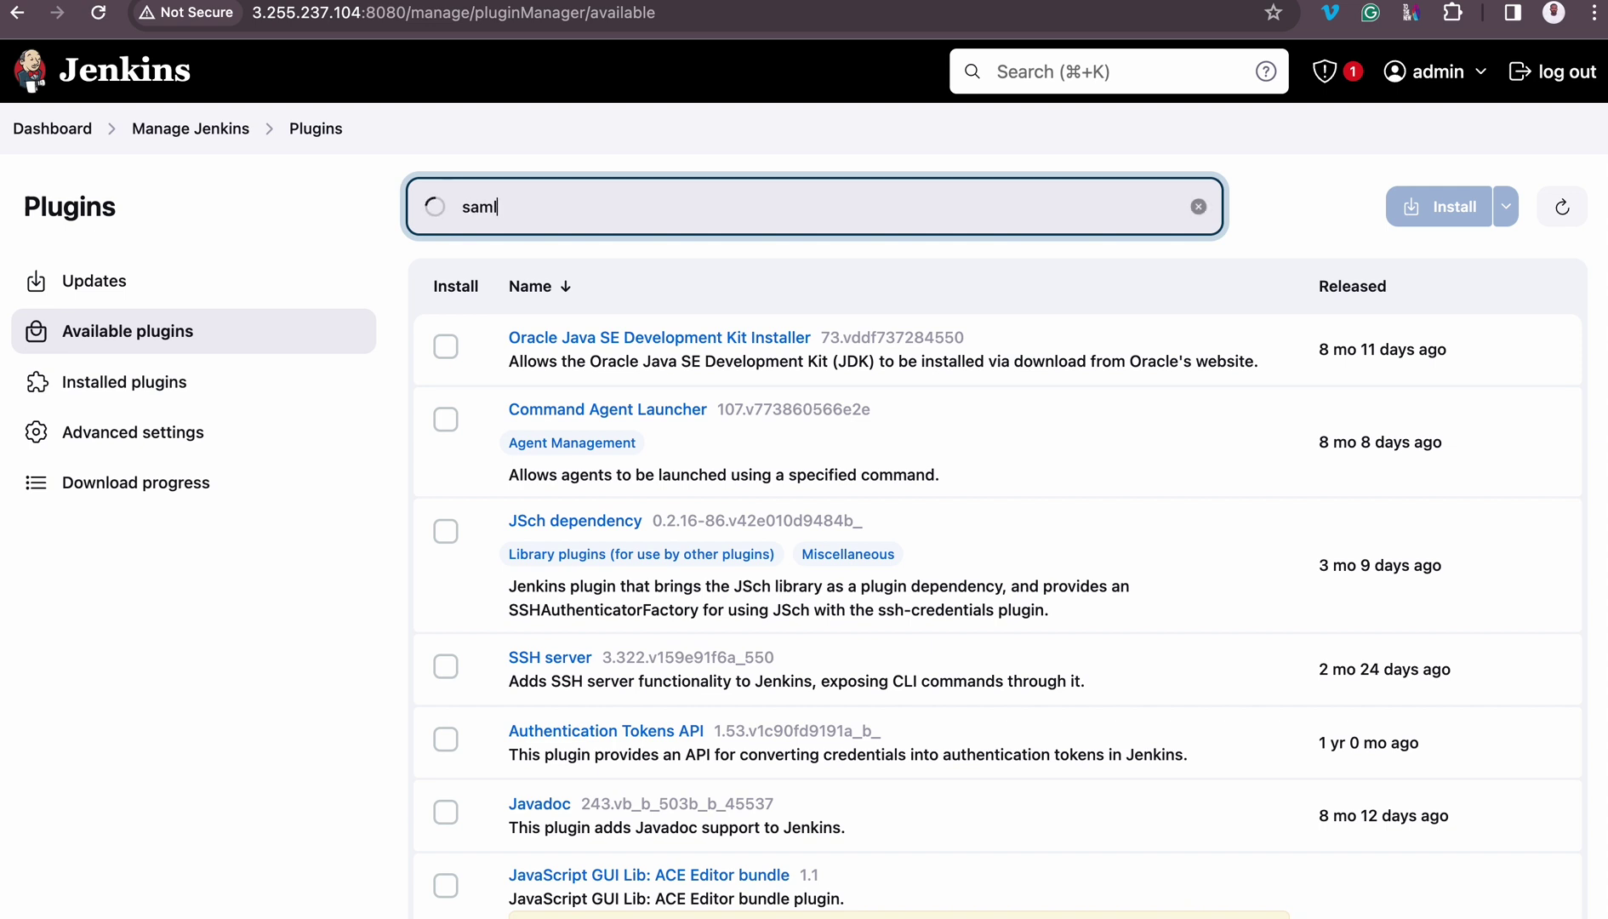
{"action": "left_click", "coordinate": [445, 346]}
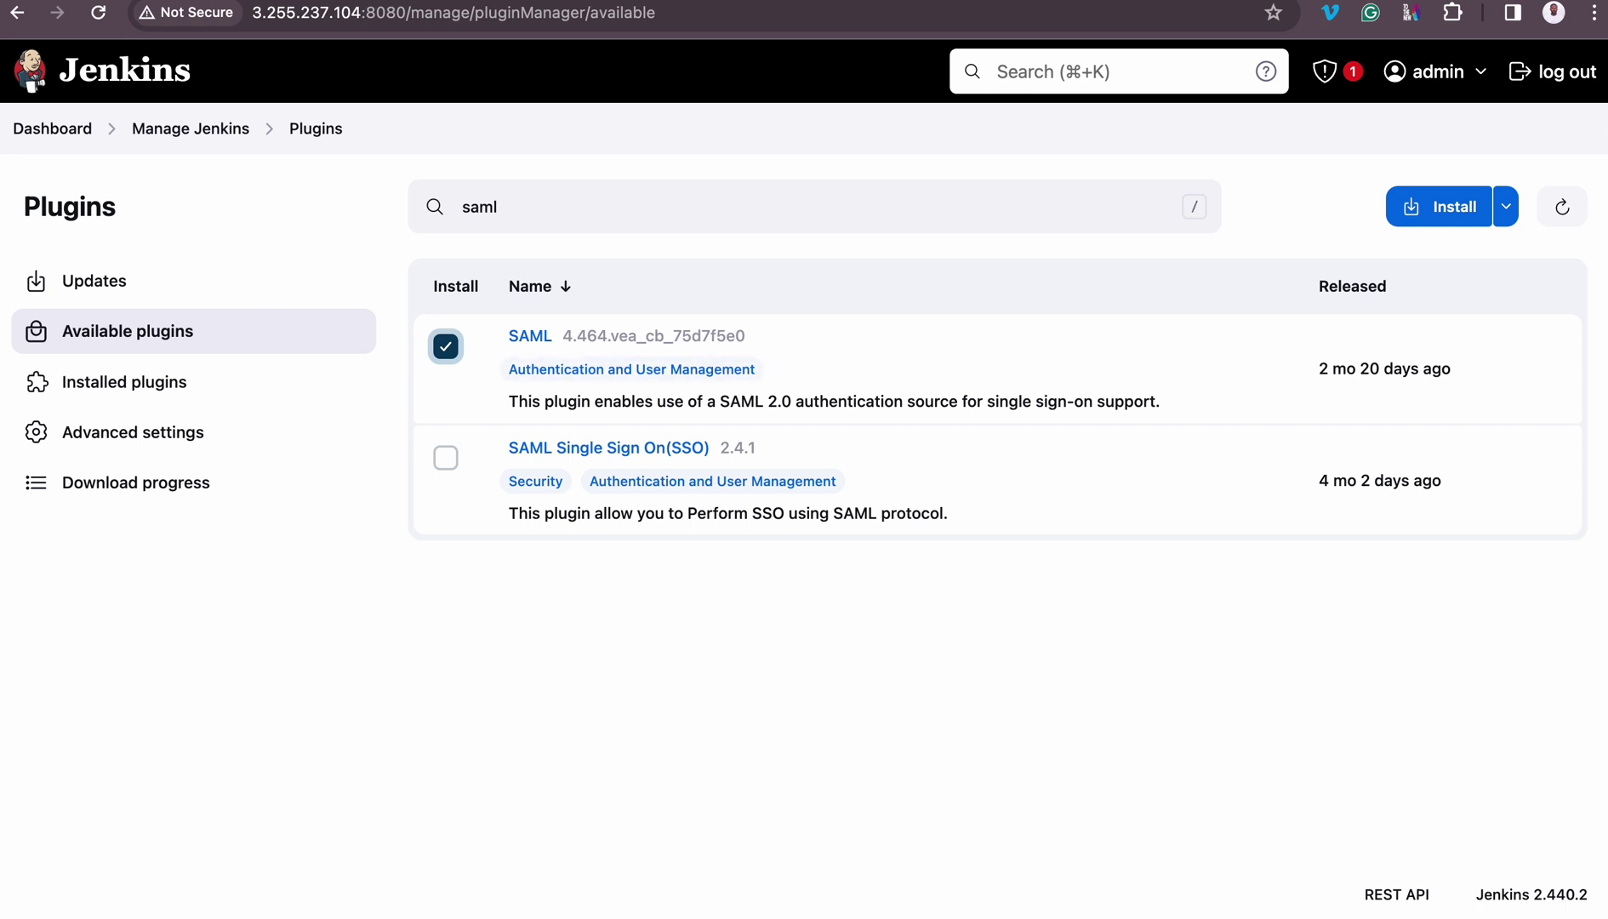
{"action": "left_click", "coordinate": [1438, 207]}
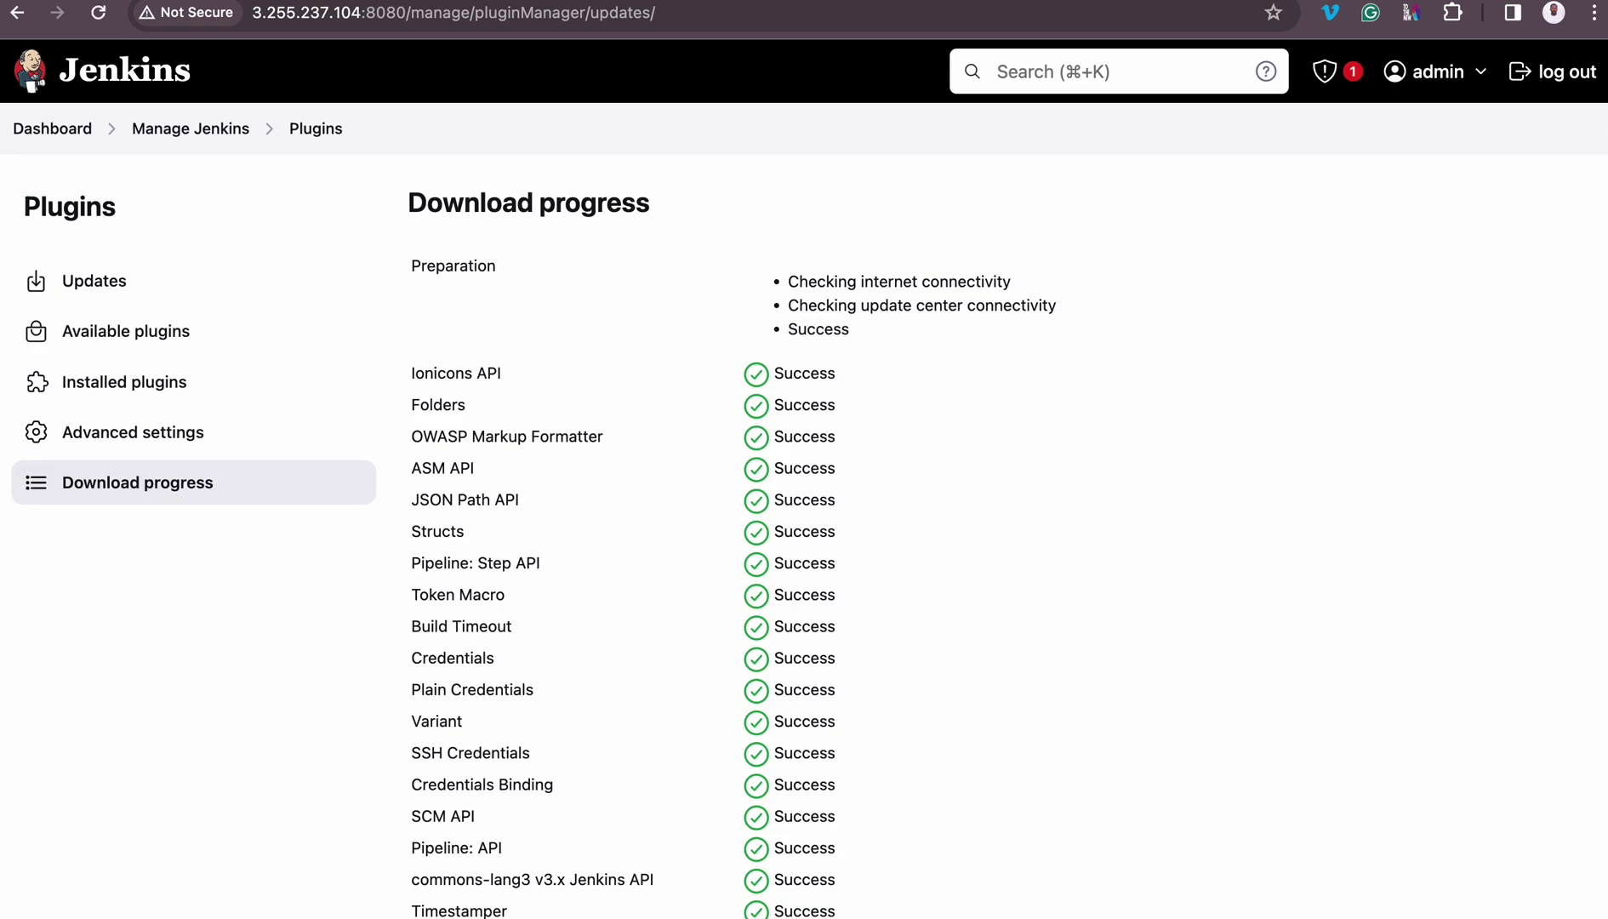
{"action": "scroll", "coordinate": [621, 510], "scroll_direction": "down", "scroll_amount": 20}
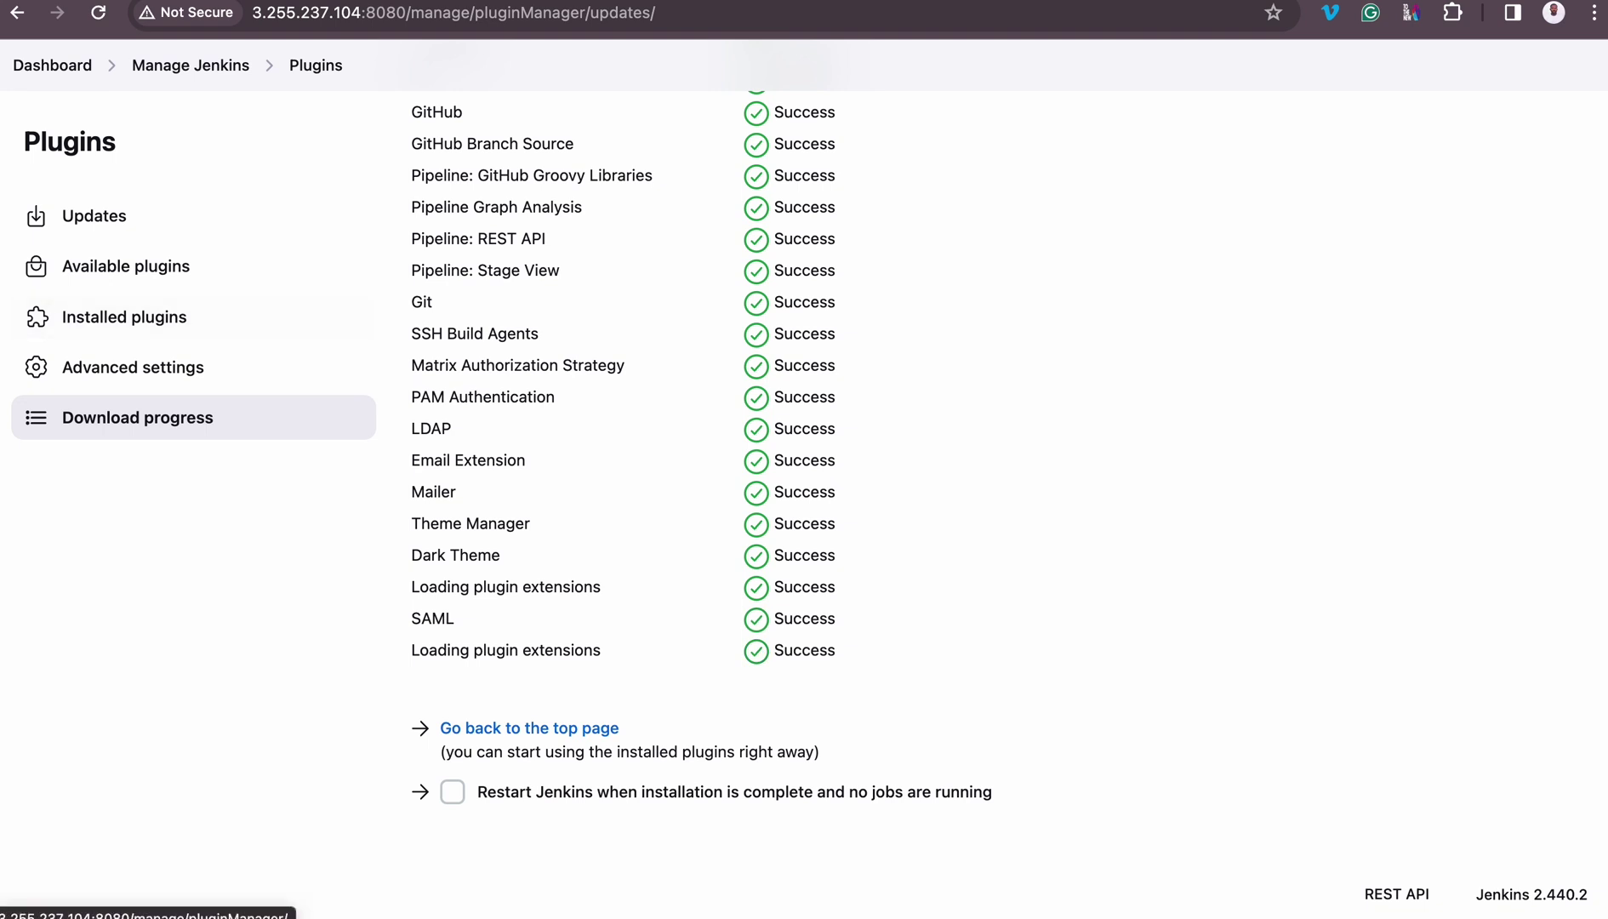
Step: Go to Manage Jenkins and open the global Security settings page
{"action": "left_click", "coordinate": [191, 65]}
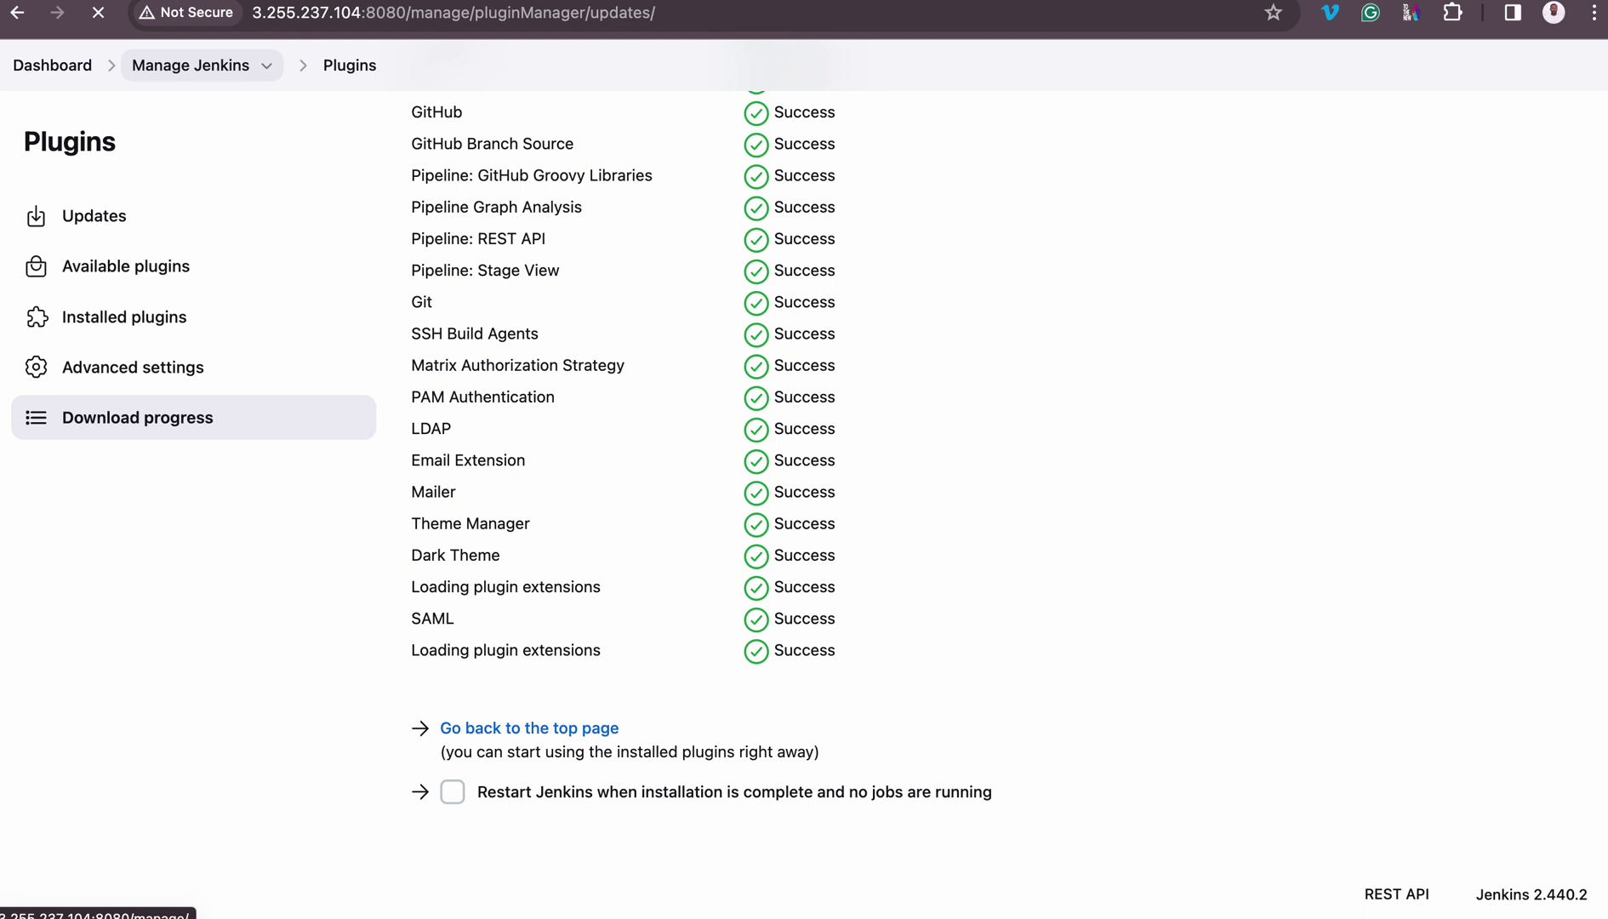
{"action": "scroll", "coordinate": [595, 638], "scroll_direction": "down", "scroll_amount": 5}
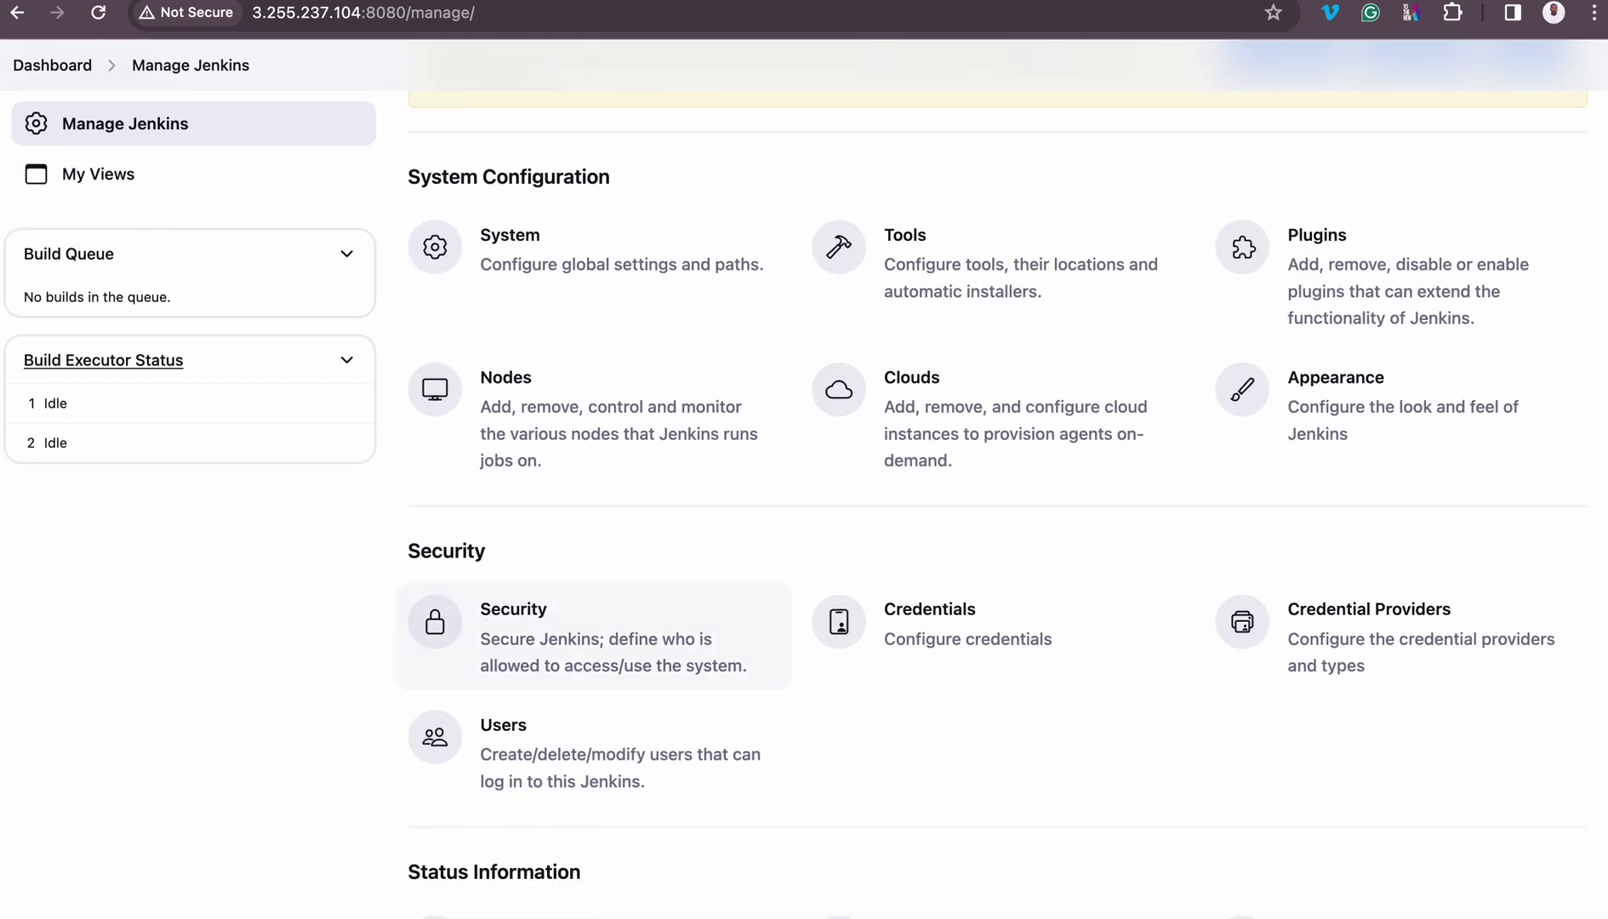
{"action": "left_click", "coordinate": [595, 636]}
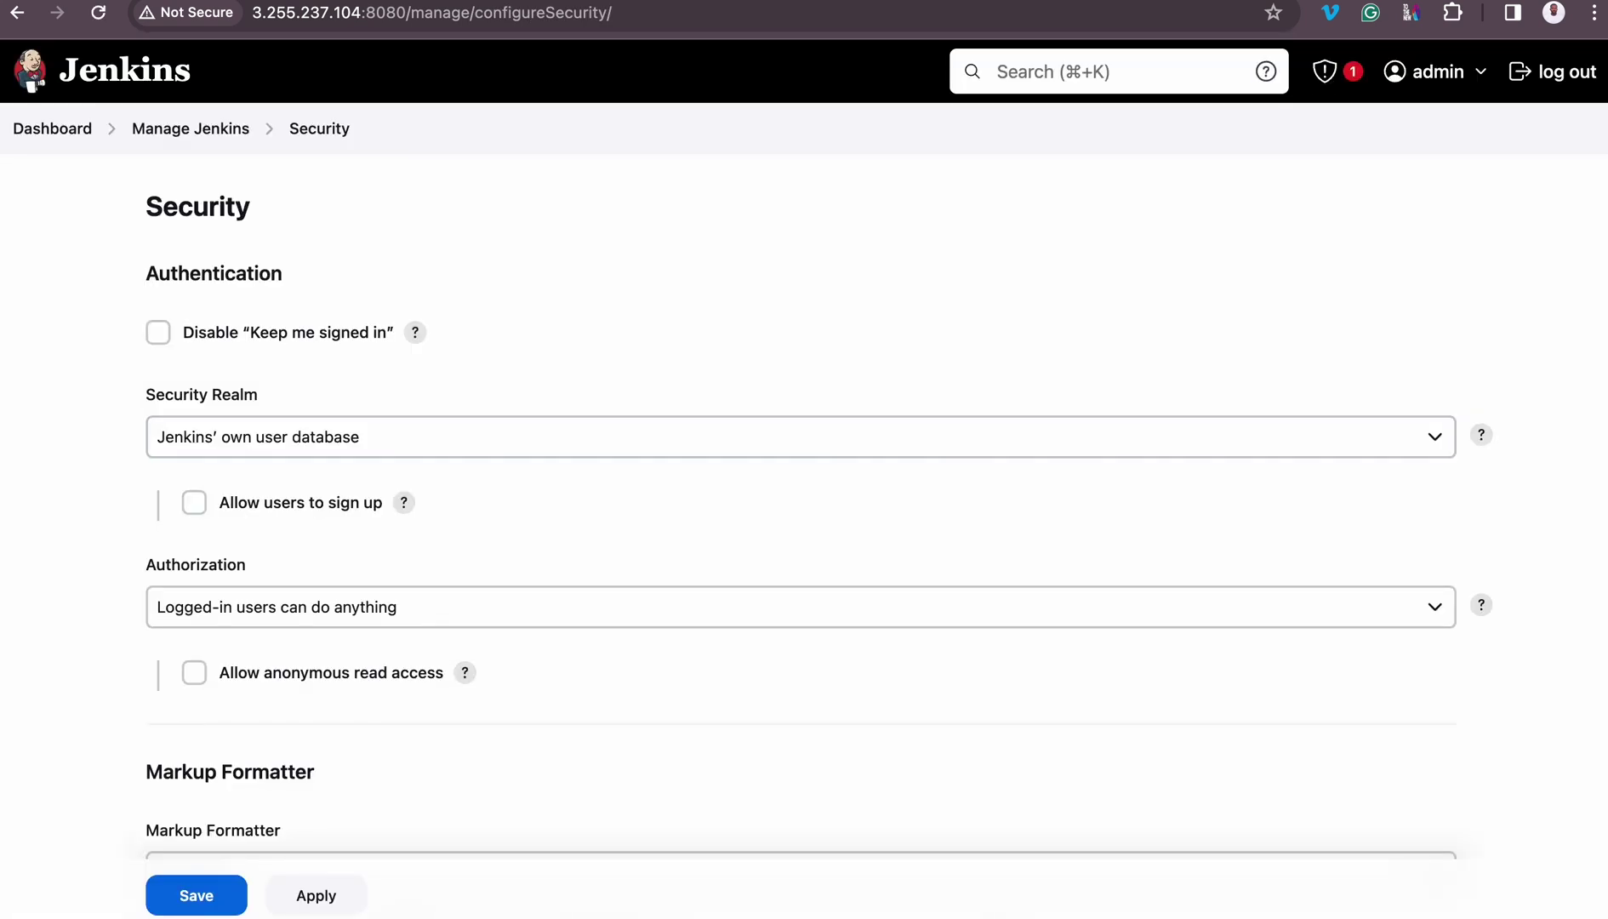
Step: Add step 8, 'Configure the SAML plugin', to the Lucidspark STEPS note
{"action": "left_click", "coordinate": [1216, 2]}
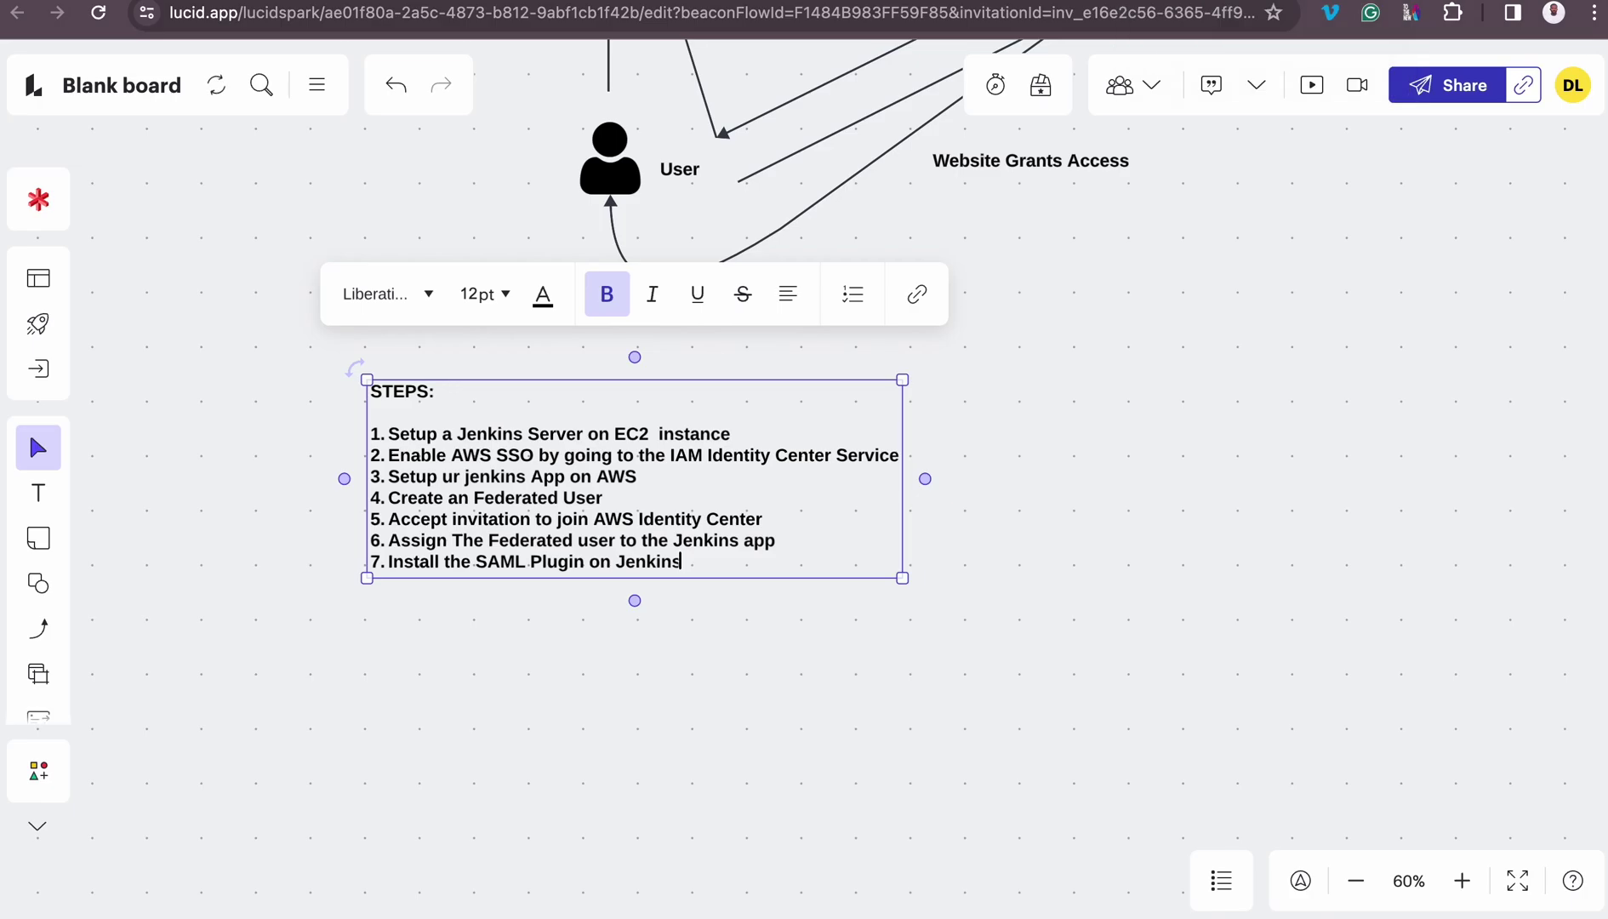
{"action": "double_click", "coordinate": [683, 561]}
{"action": "left_click", "coordinate": [682, 562]}
{"action": "key", "text": "Return"}
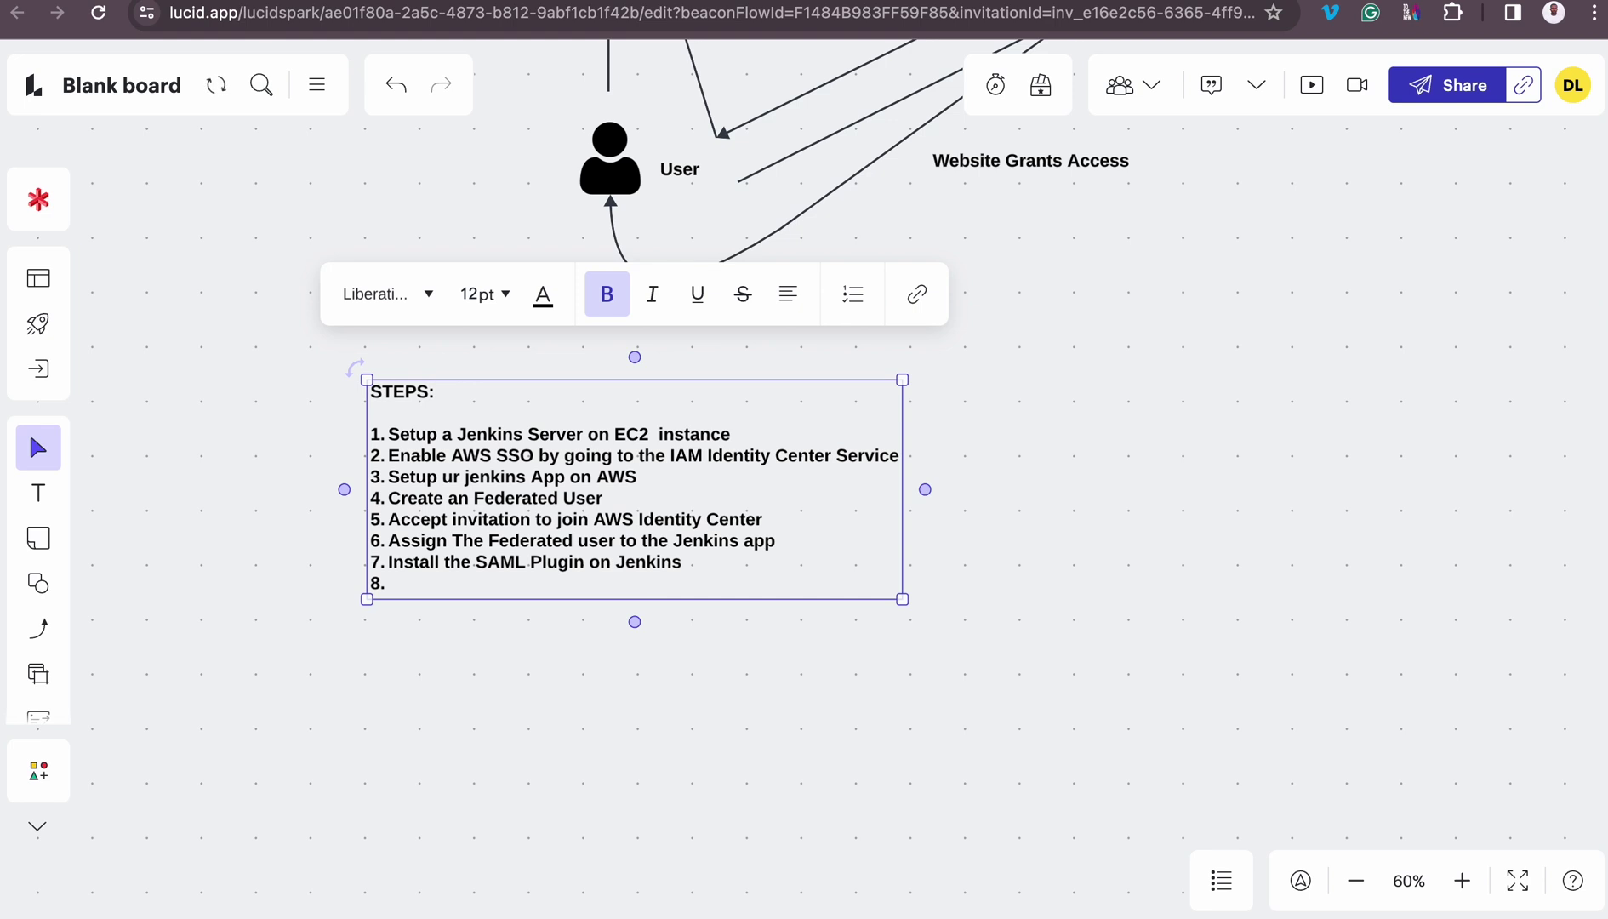
{"action": "type", "text": "Configure the SAML"}
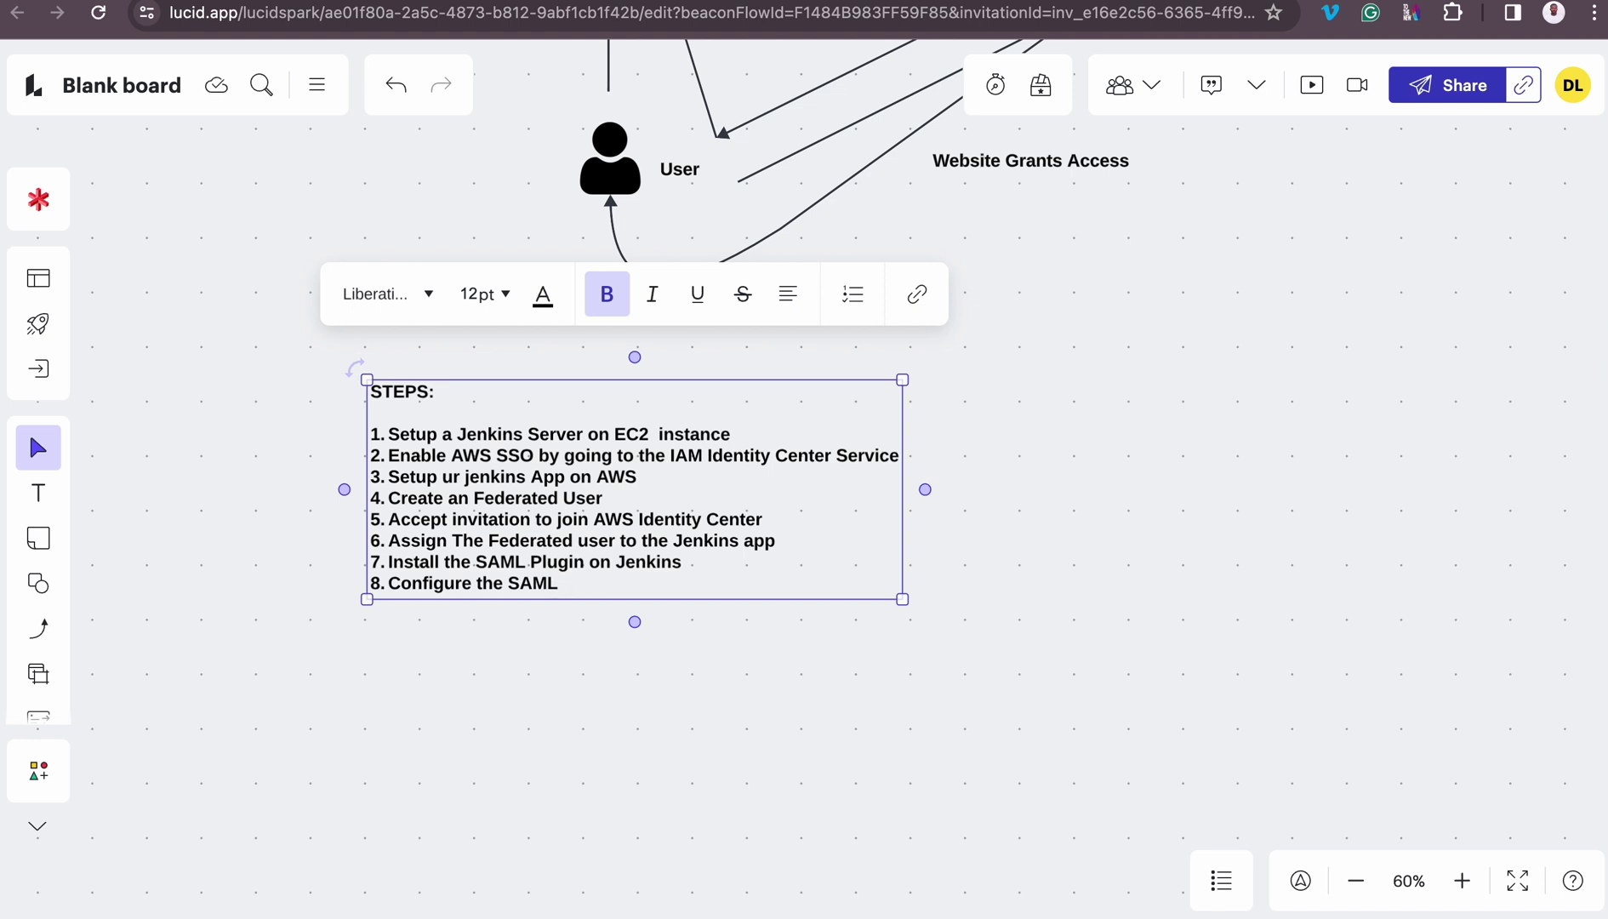
{"action": "type", "text": " plugin"}
{"action": "left_click", "coordinate": [1327, 1]}
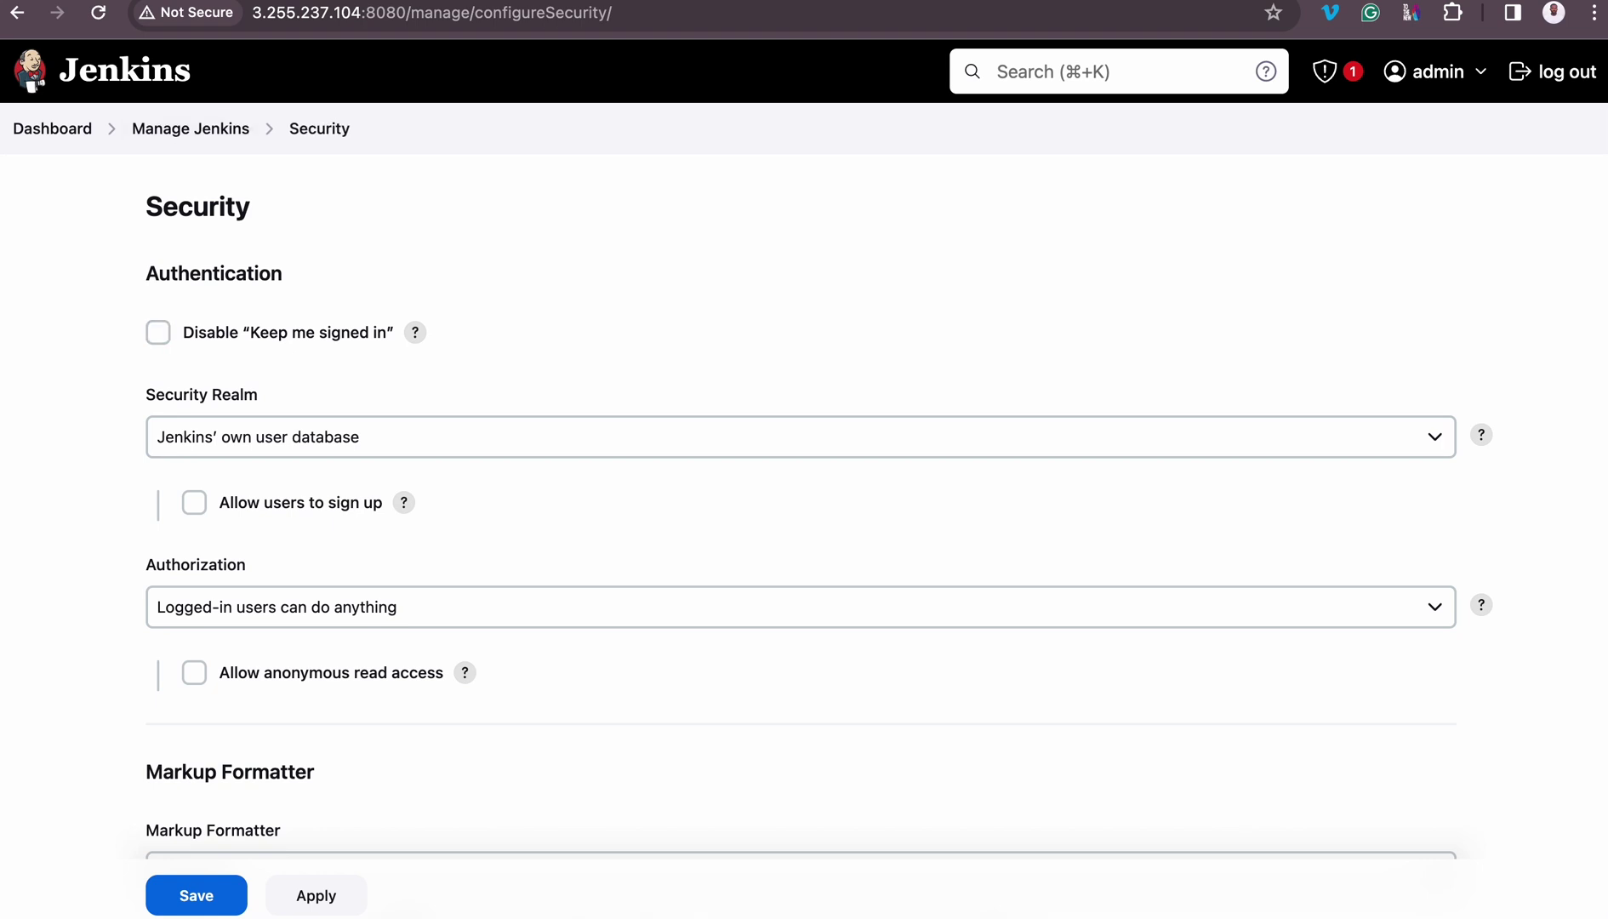
Step: Set Jenkins' Security Realm to SAML 2.0 and scroll through its IdP metadata settings
{"action": "left_click", "coordinate": [800, 437]}
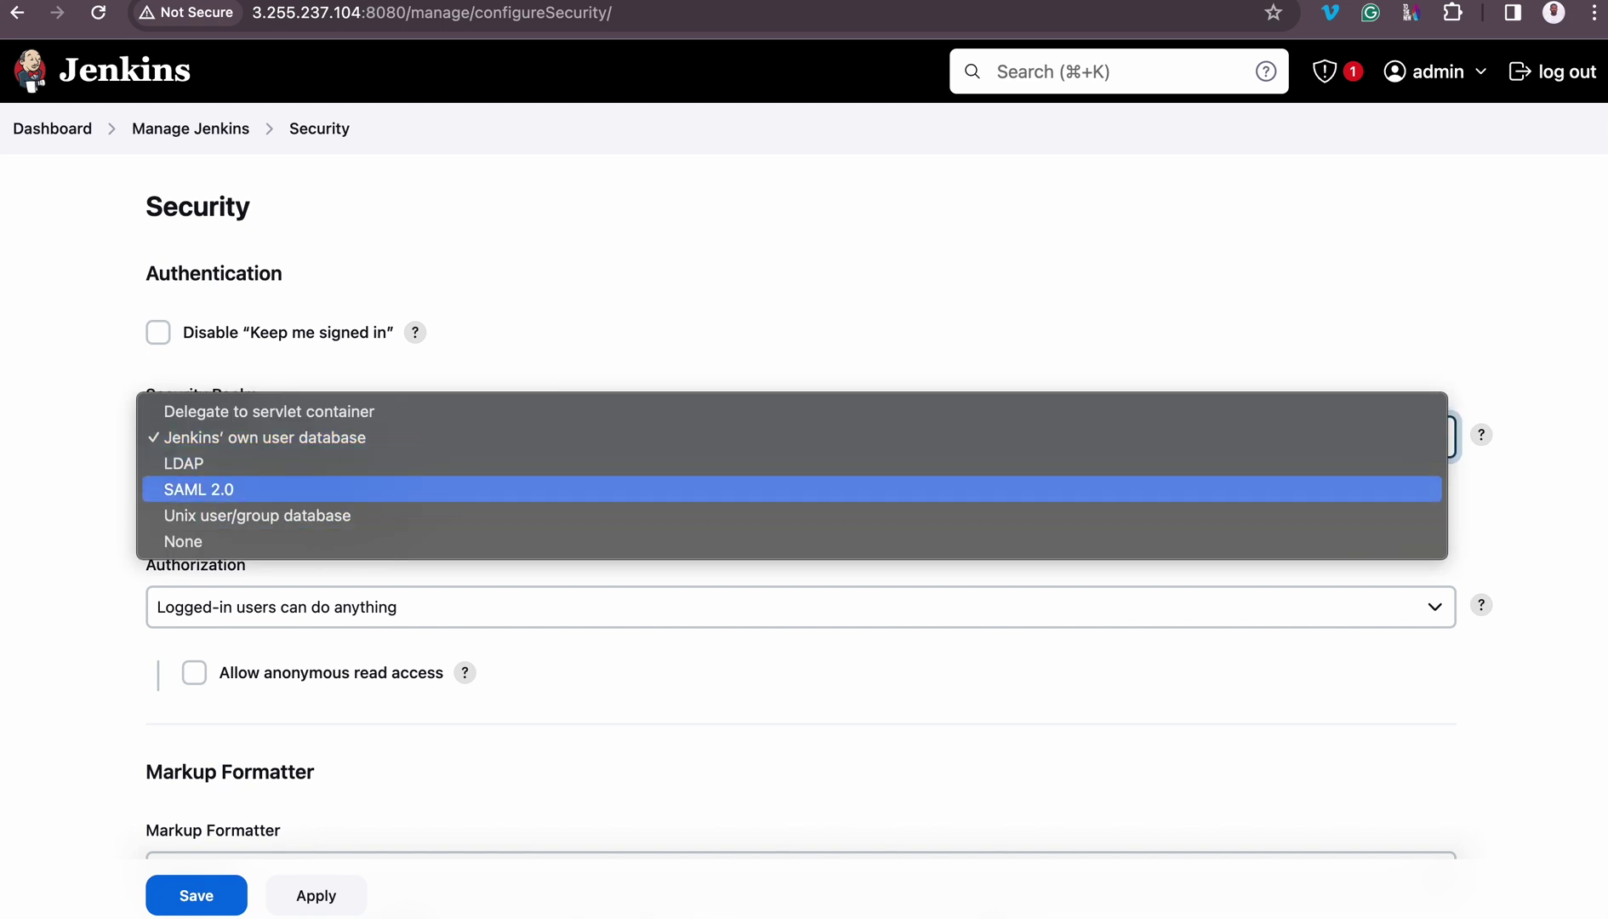
{"action": "left_click", "coordinate": [199, 489]}
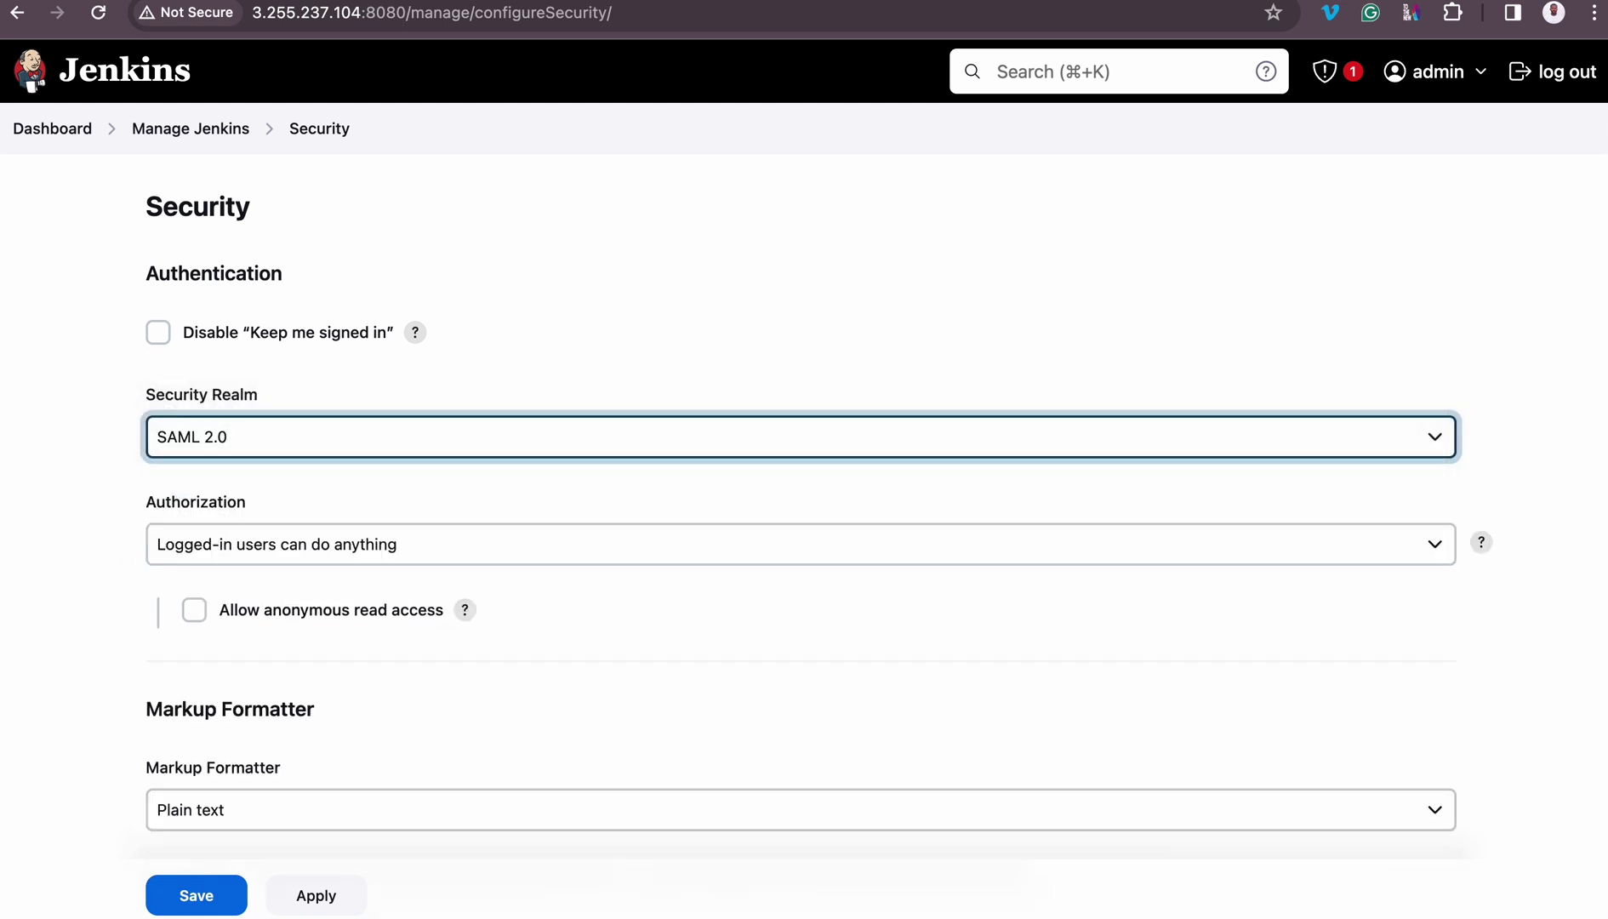
{"action": "scroll", "coordinate": [800, 477], "scroll_direction": "down", "scroll_amount": 5}
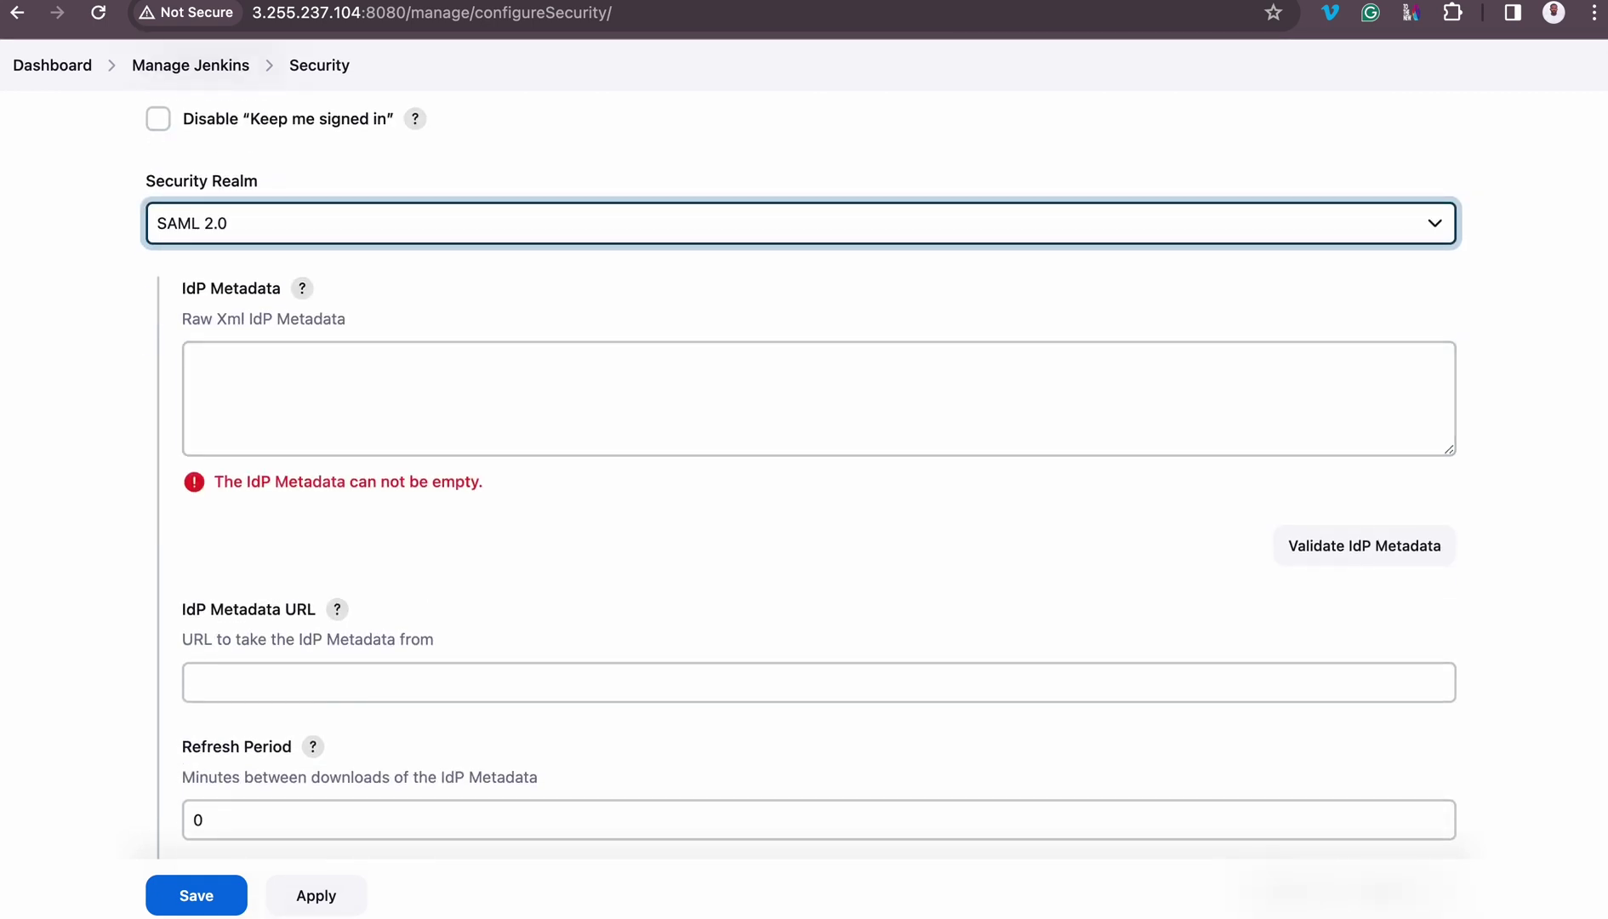
{"action": "scroll", "coordinate": [799, 476], "scroll_direction": "down", "scroll_amount": 1}
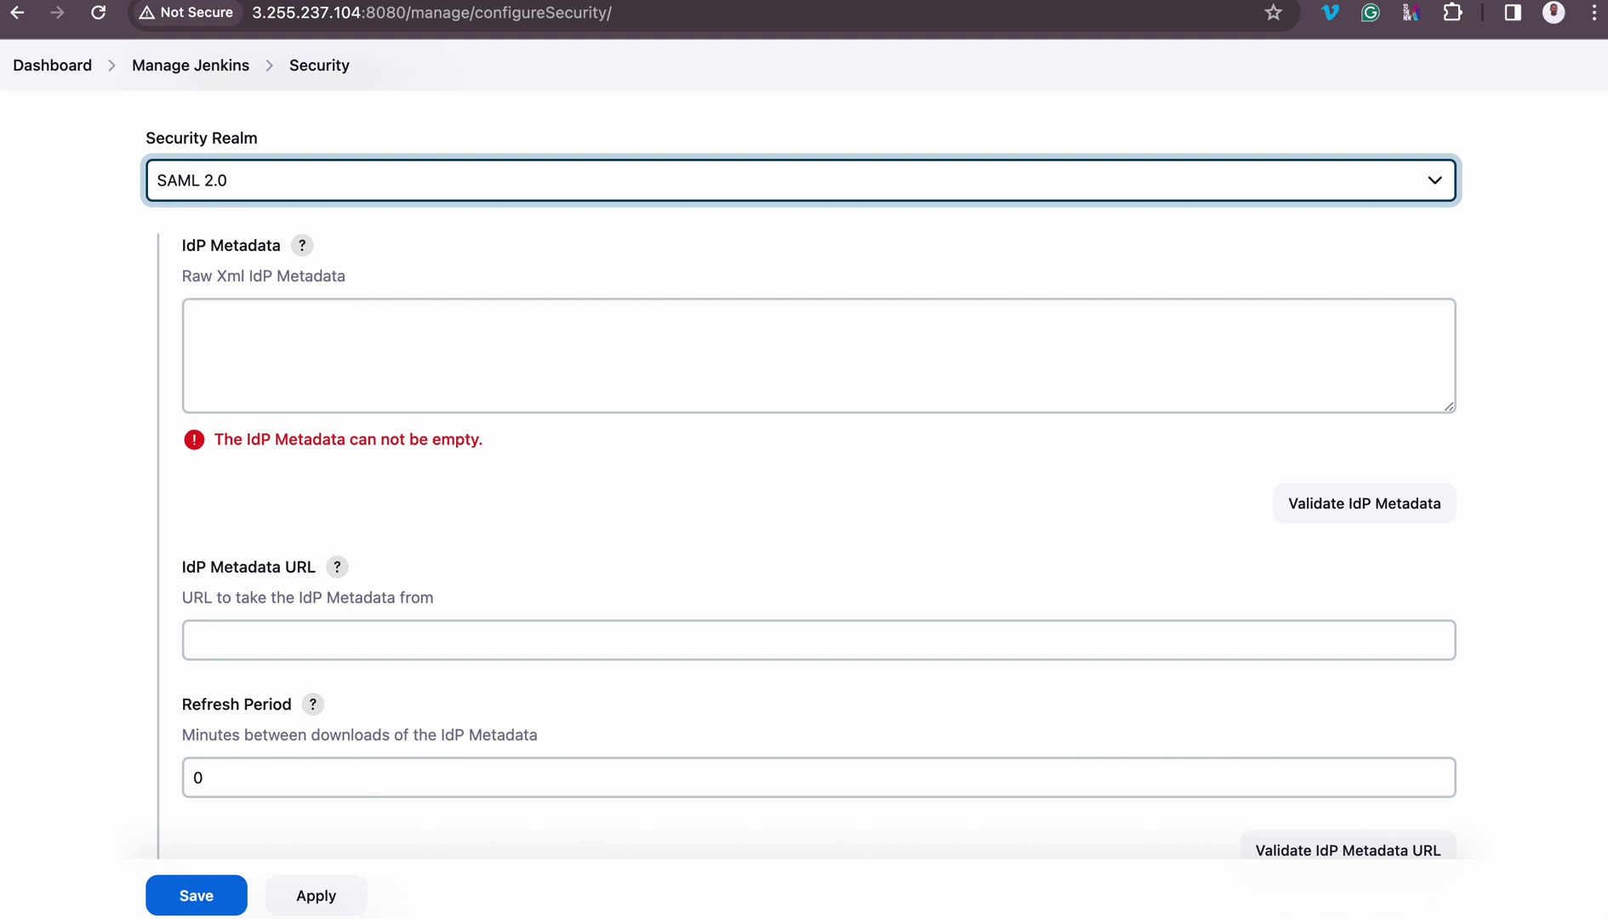
{"action": "scroll", "coordinate": [799, 466], "scroll_direction": "down", "scroll_amount": 3}
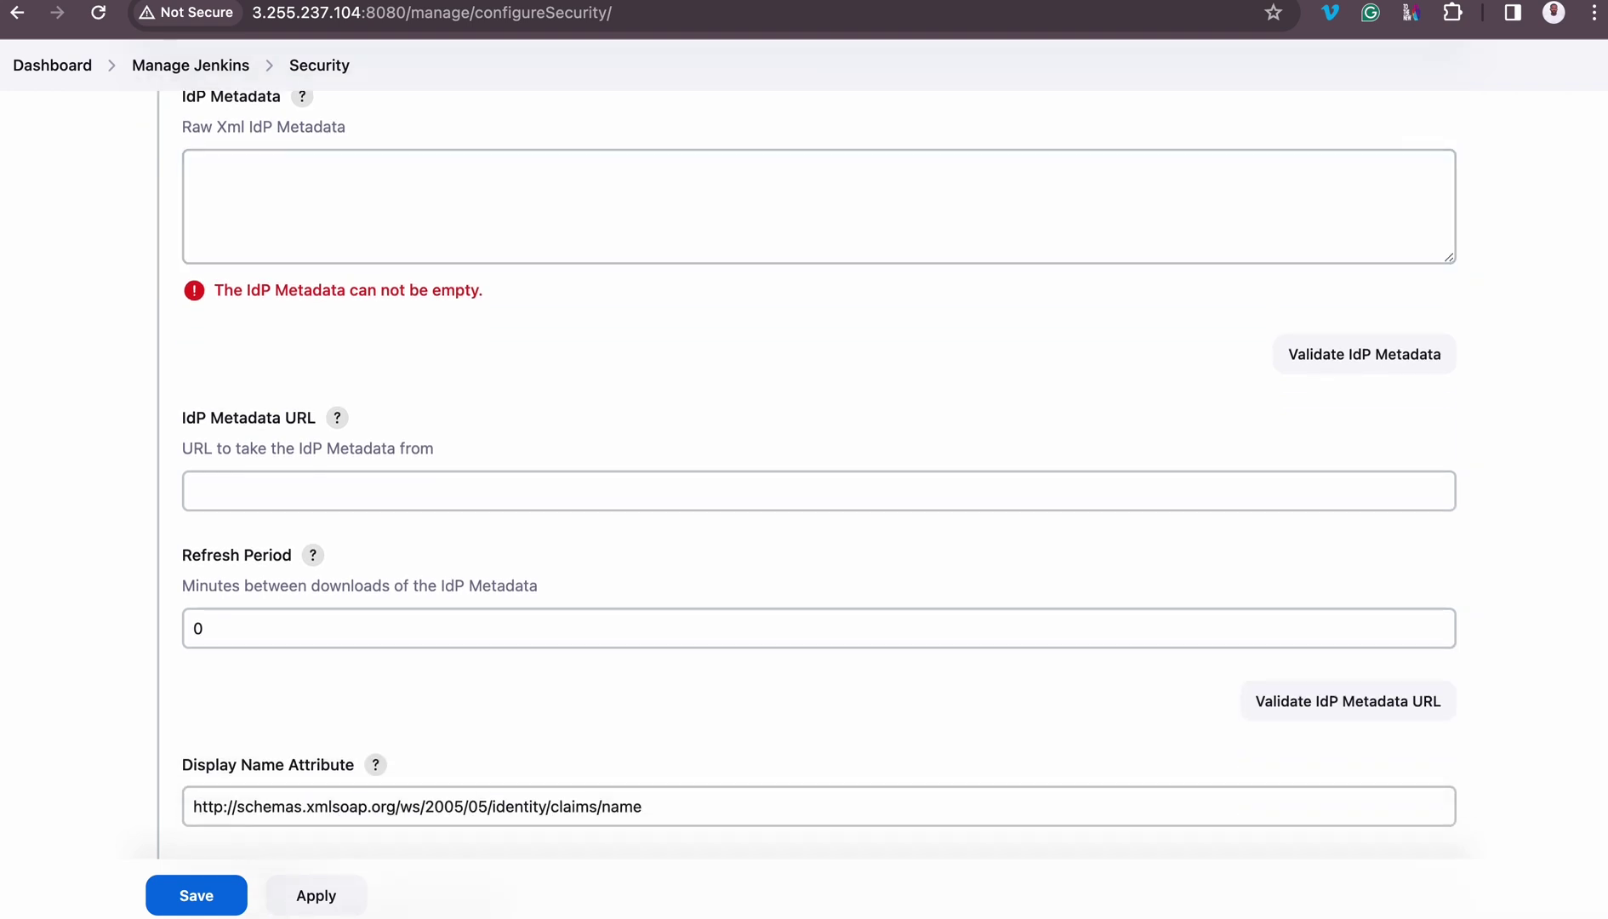
{"action": "scroll", "coordinate": [799, 477], "scroll_direction": "down", "scroll_amount": 20}
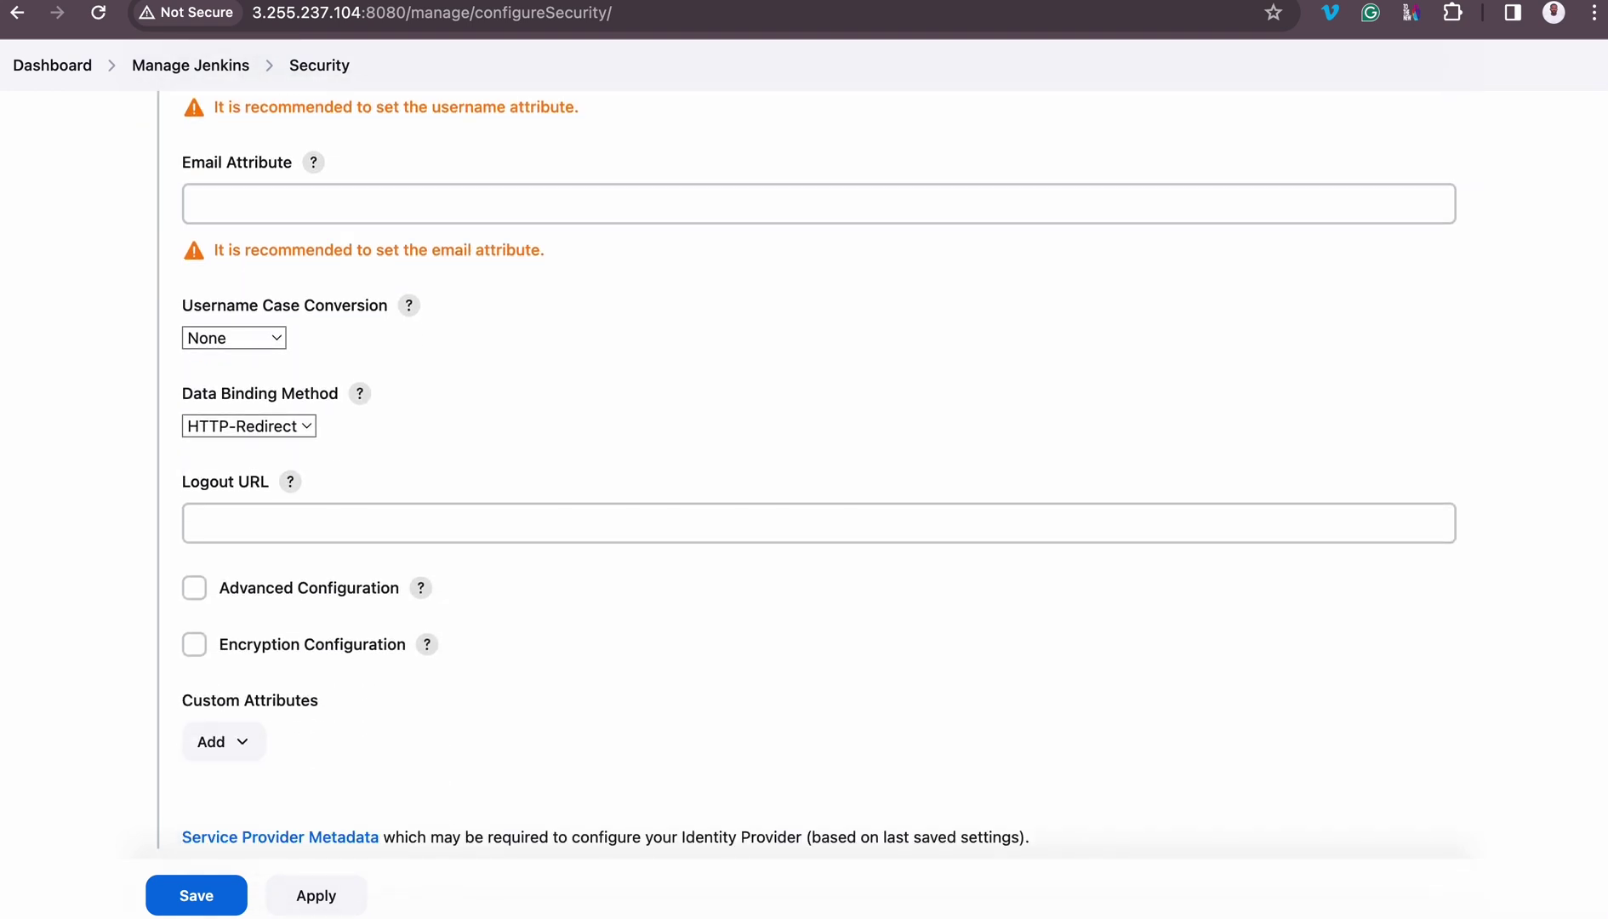
Step: Return to the Jenkins application in IAM Identity Center and open its Actions menu
{"action": "scroll", "coordinate": [800, 477], "scroll_direction": "up", "scroll_amount": 15}
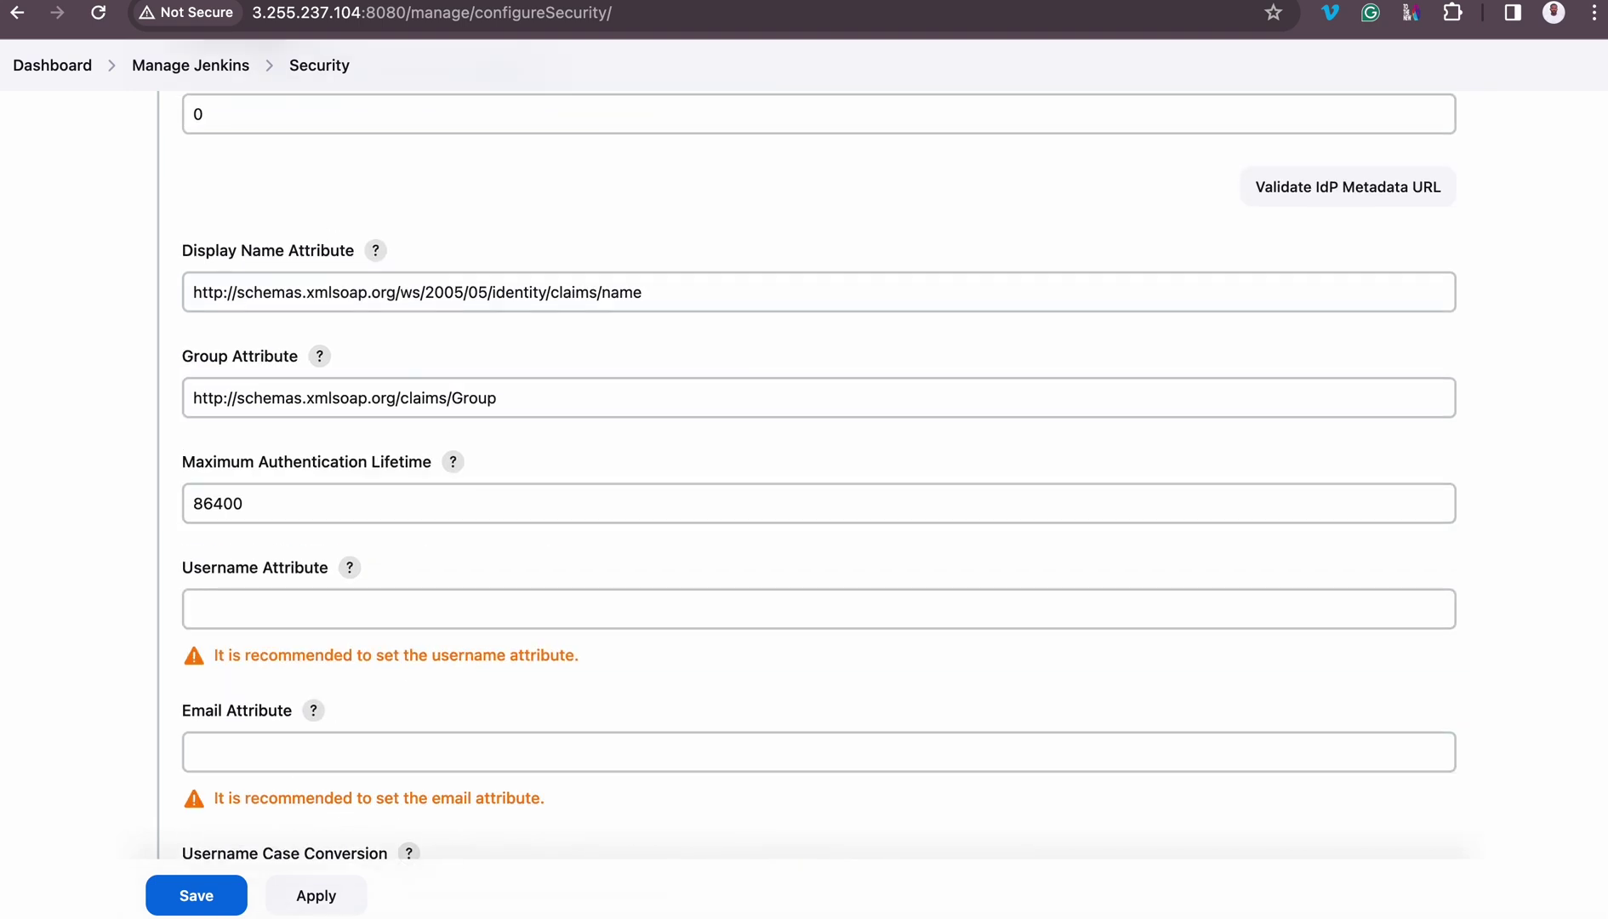
{"action": "scroll", "coordinate": [800, 476], "scroll_direction": "up", "scroll_amount": 4}
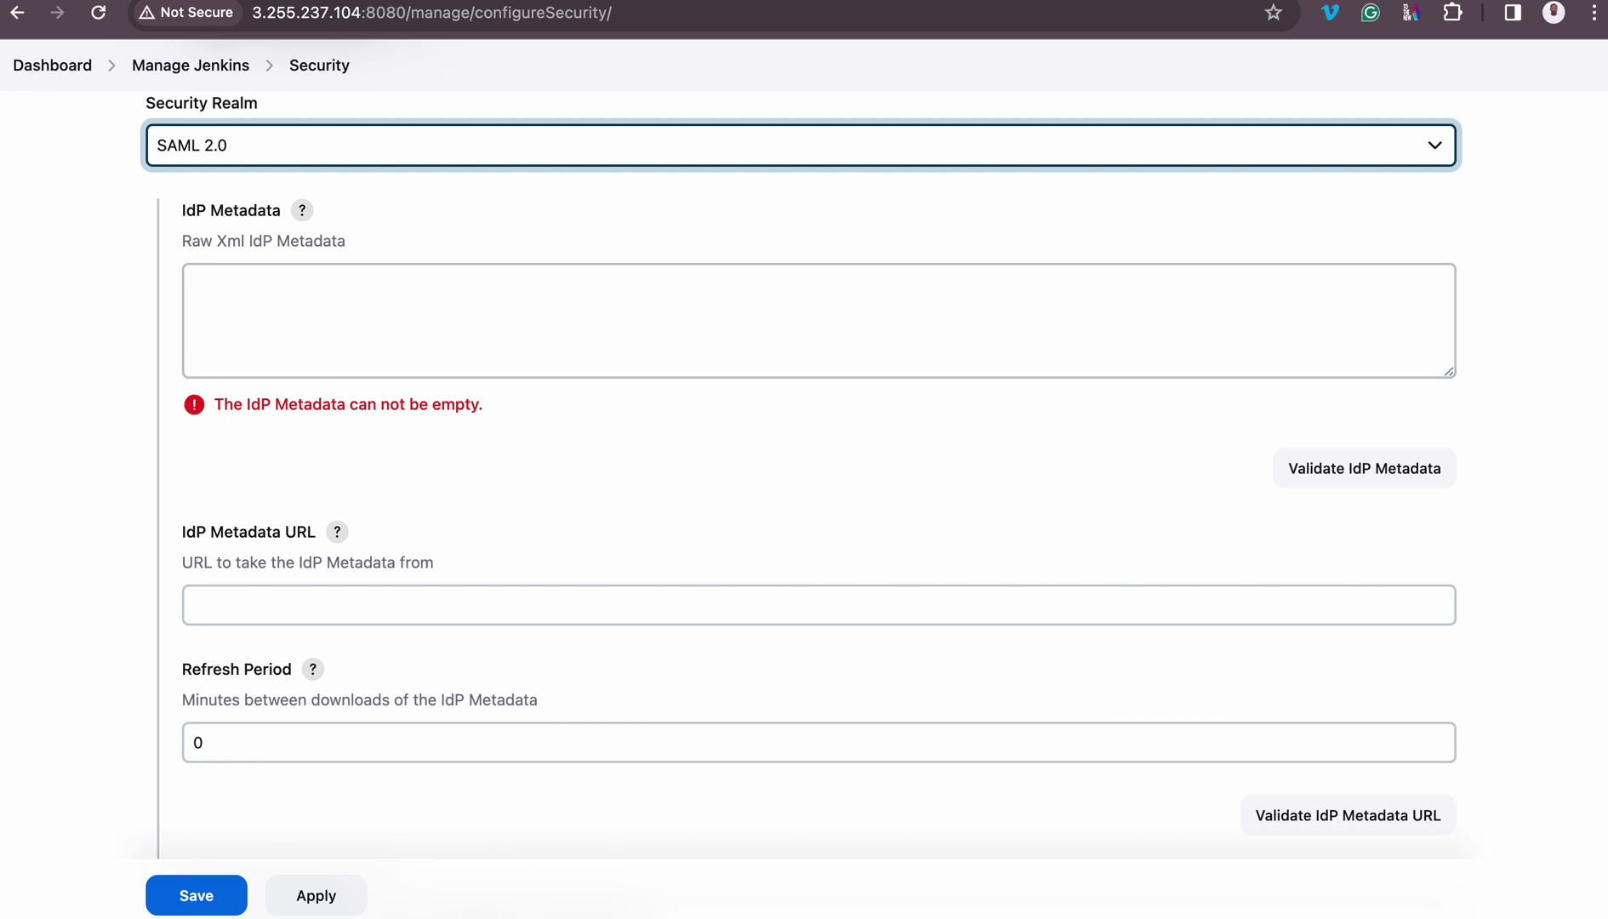
{"action": "left_click", "coordinate": [1164, 0]}
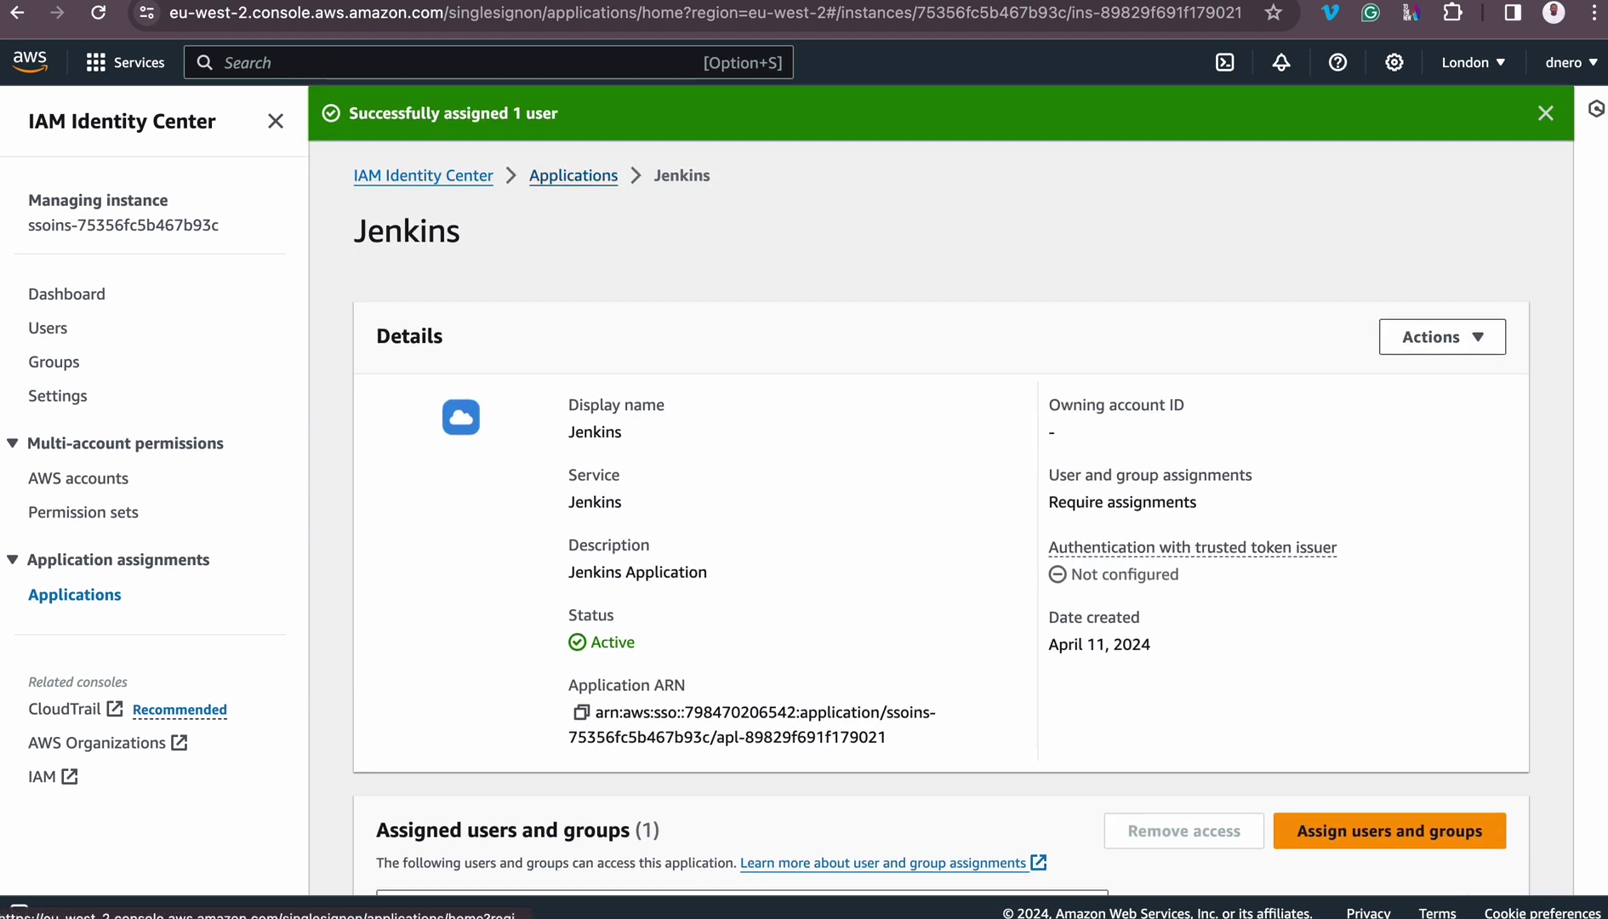
{"action": "left_click", "coordinate": [1442, 336]}
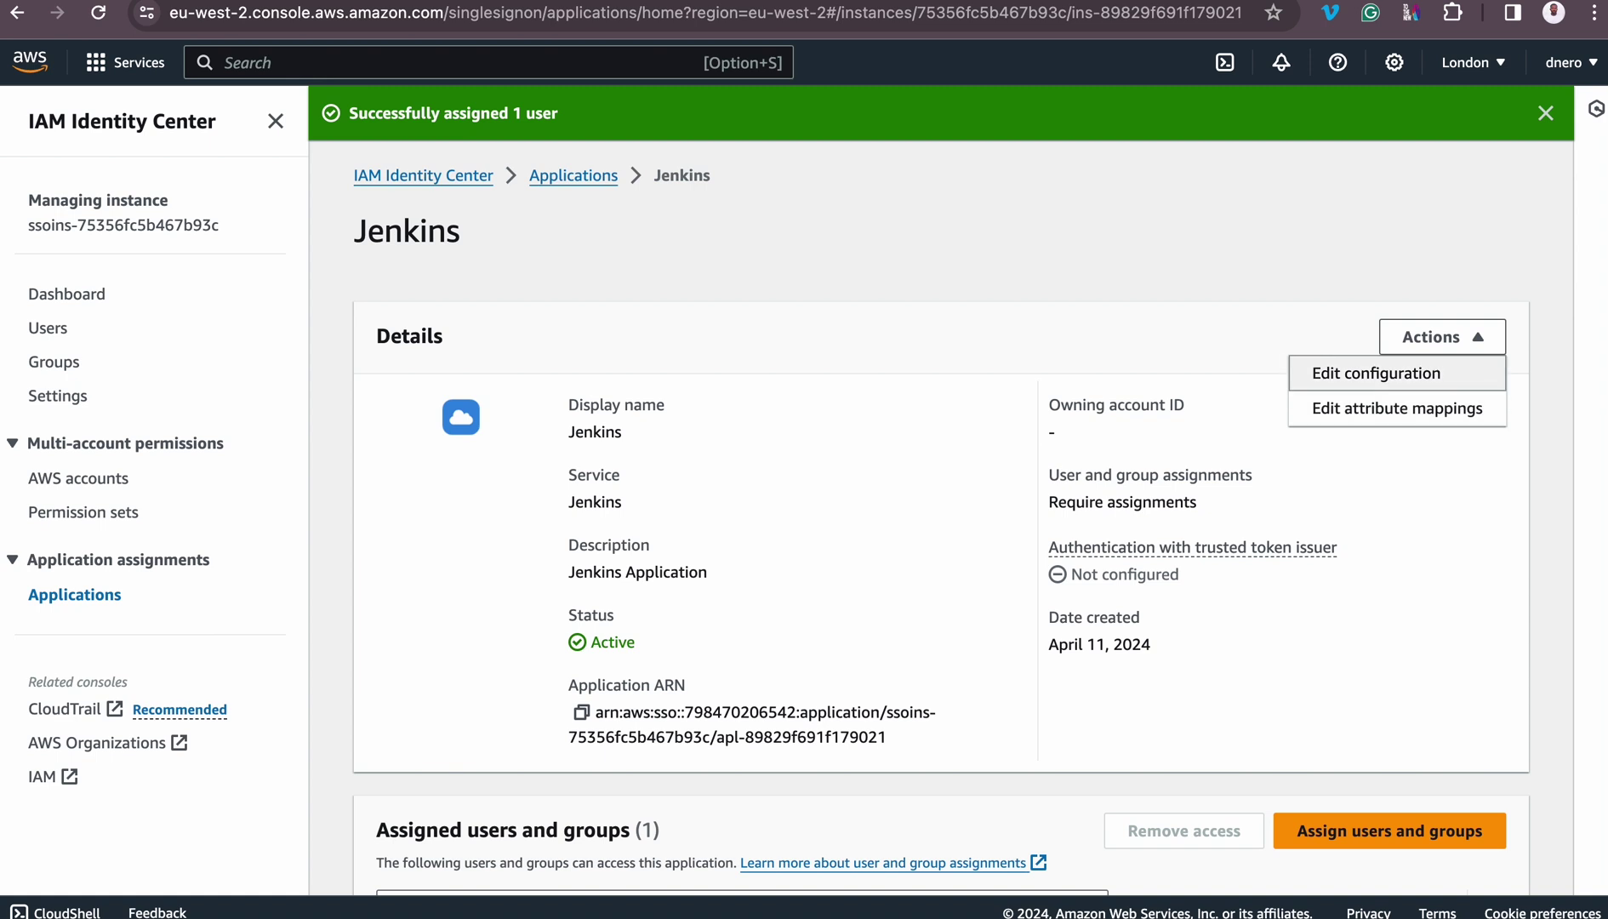
Step: Copy the SAML metadata file URL from the Jenkins application's Identity Center configuration
{"action": "left_click", "coordinate": [1376, 372]}
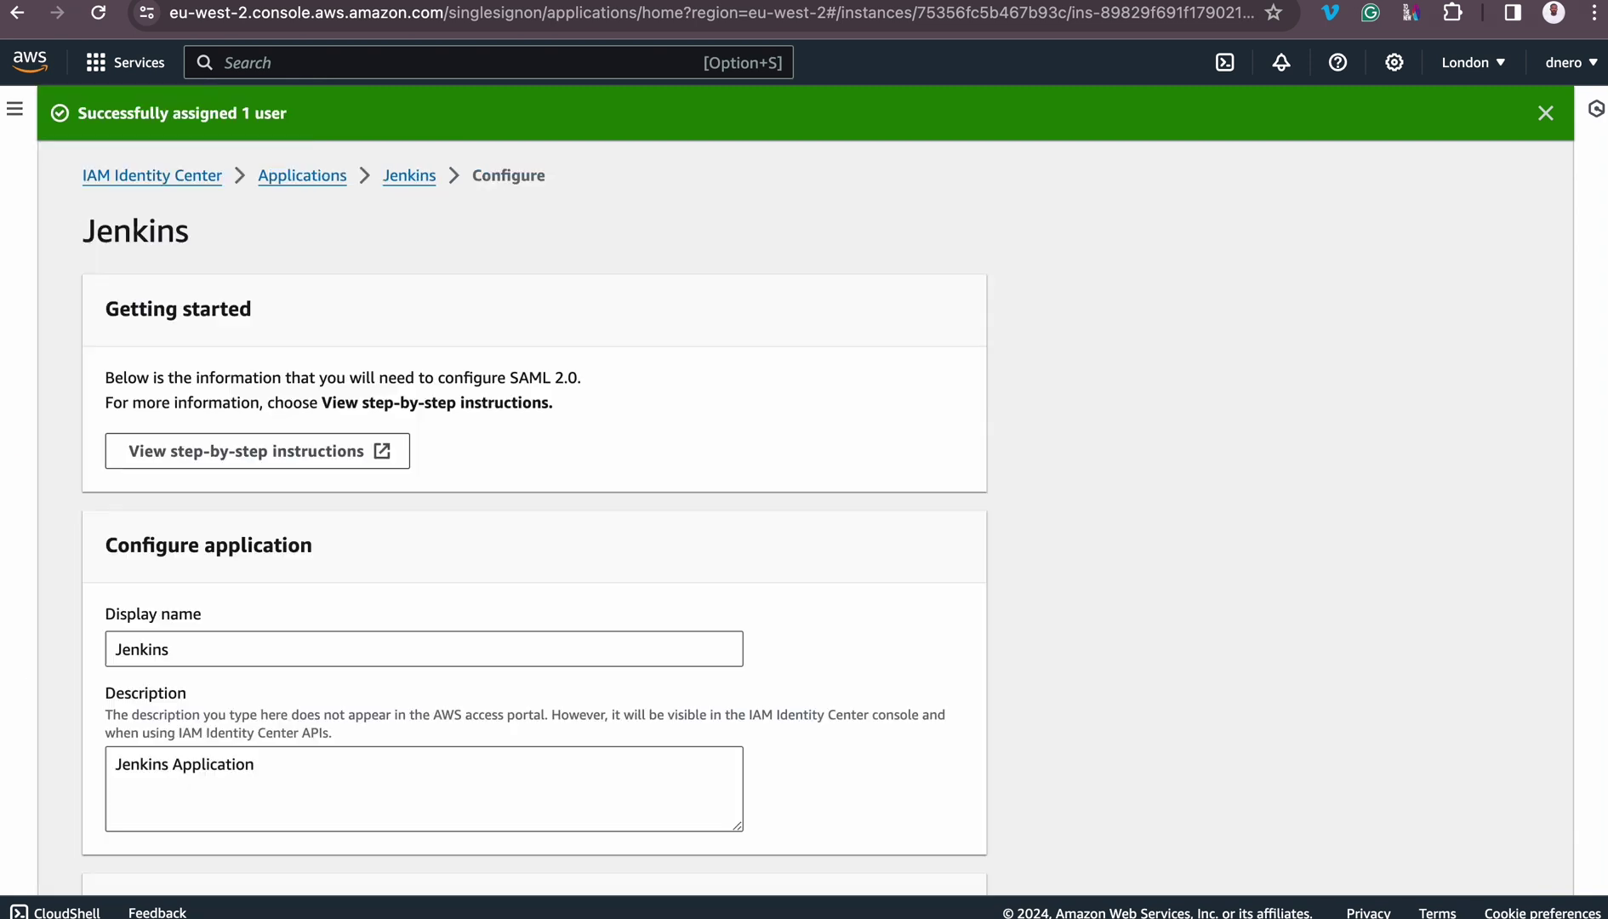
{"action": "scroll", "coordinate": [534, 491], "scroll_direction": "down", "scroll_amount": 10}
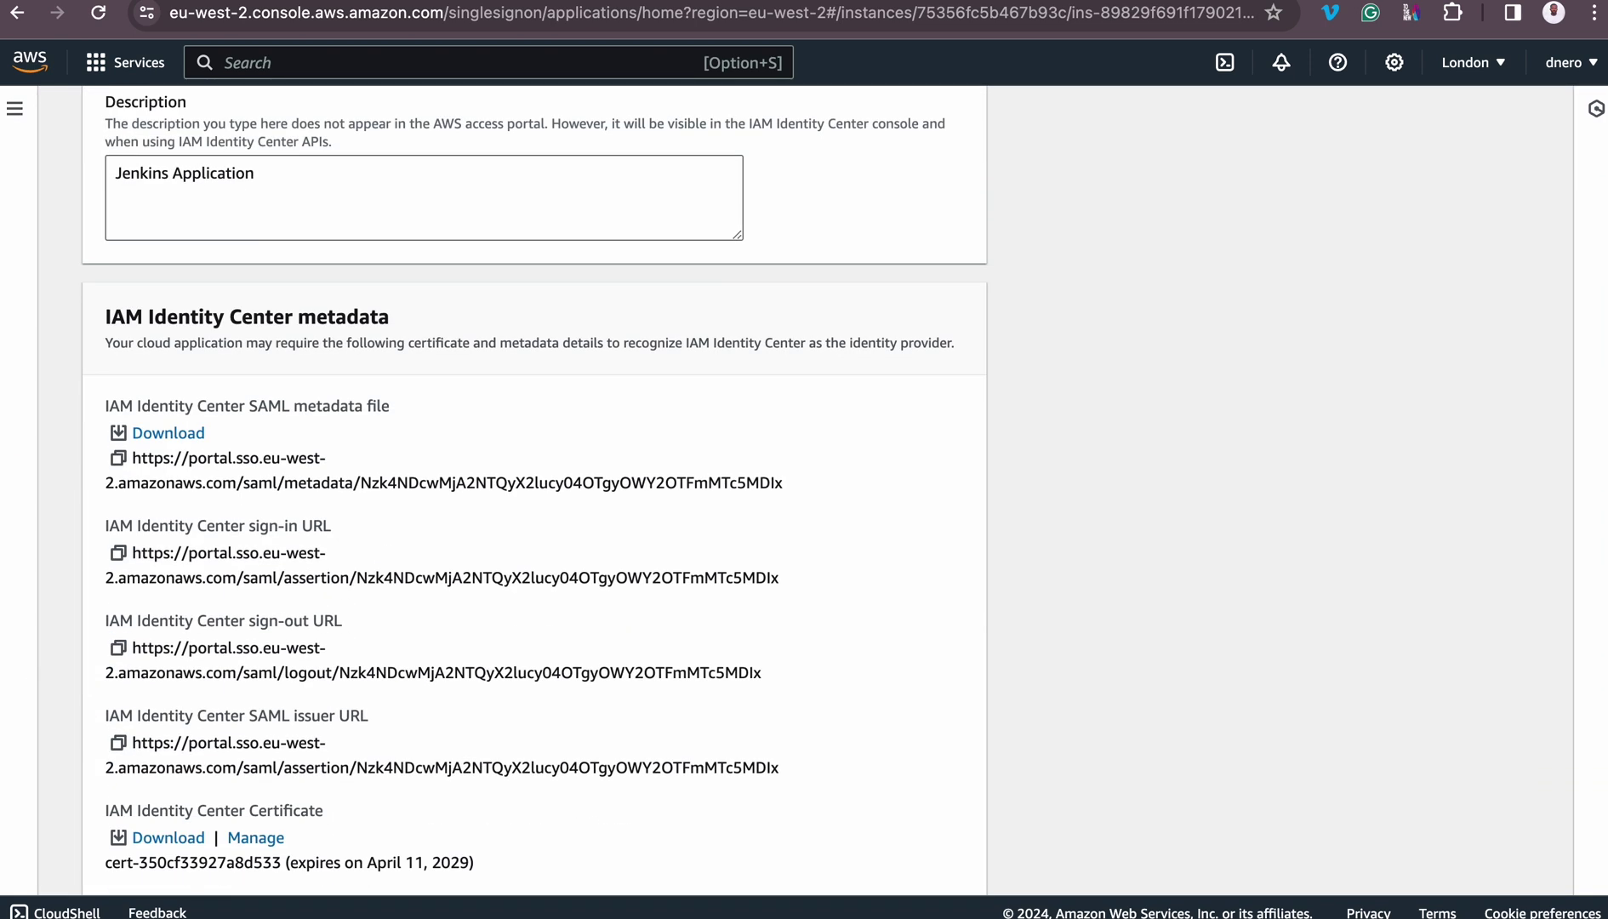
{"action": "scroll", "coordinate": [533, 491], "scroll_direction": "down", "scroll_amount": 1}
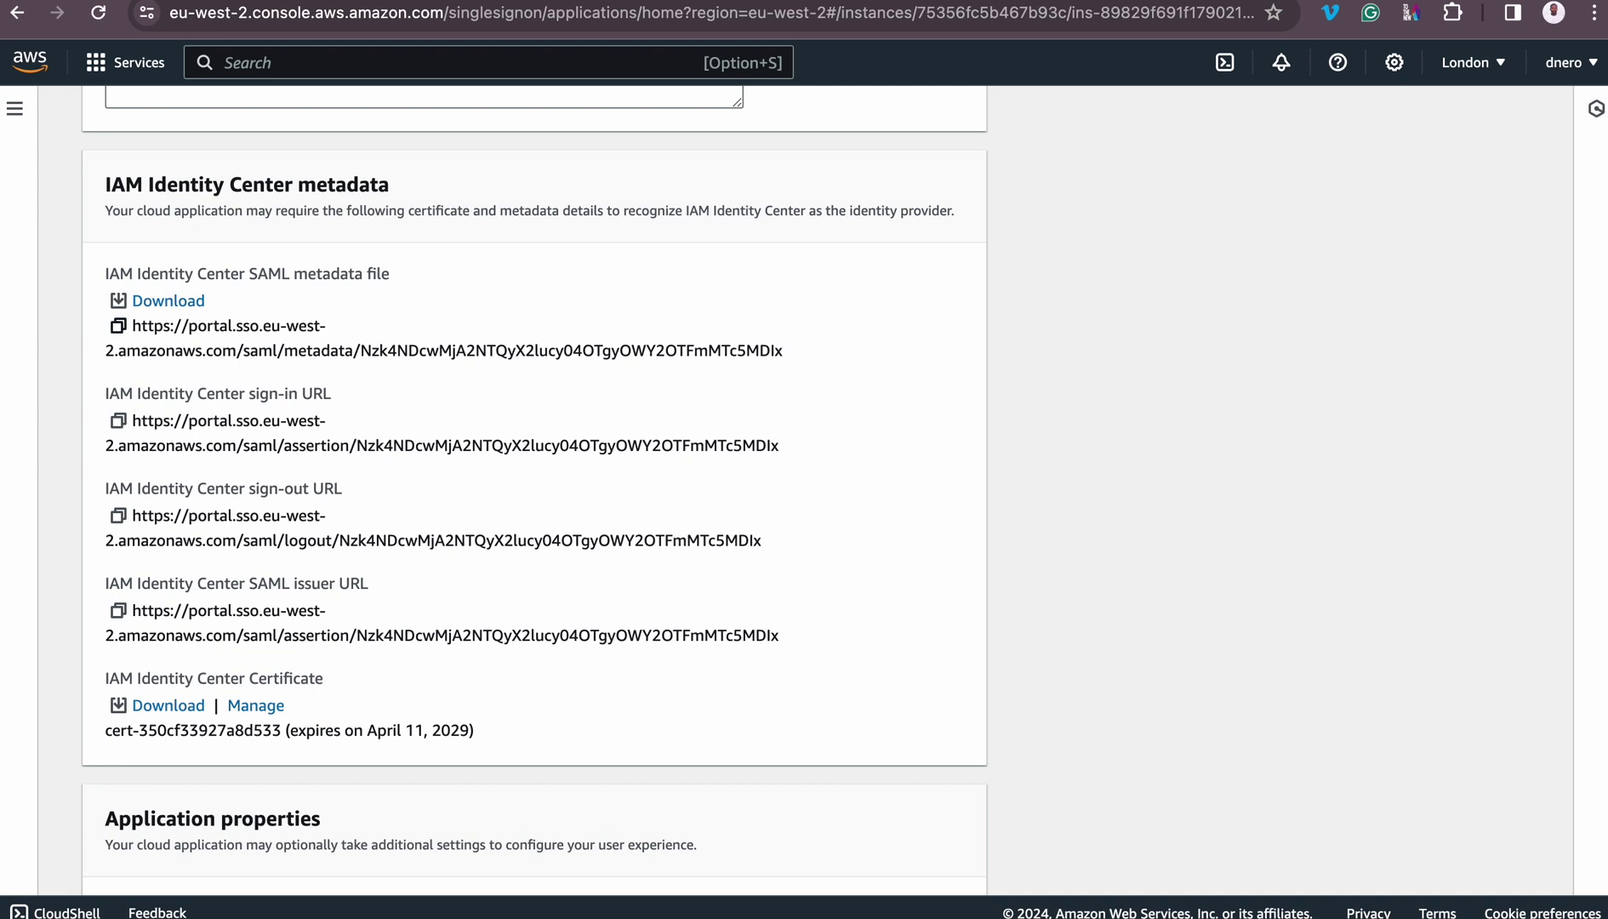
{"action": "left_click", "coordinate": [117, 325]}
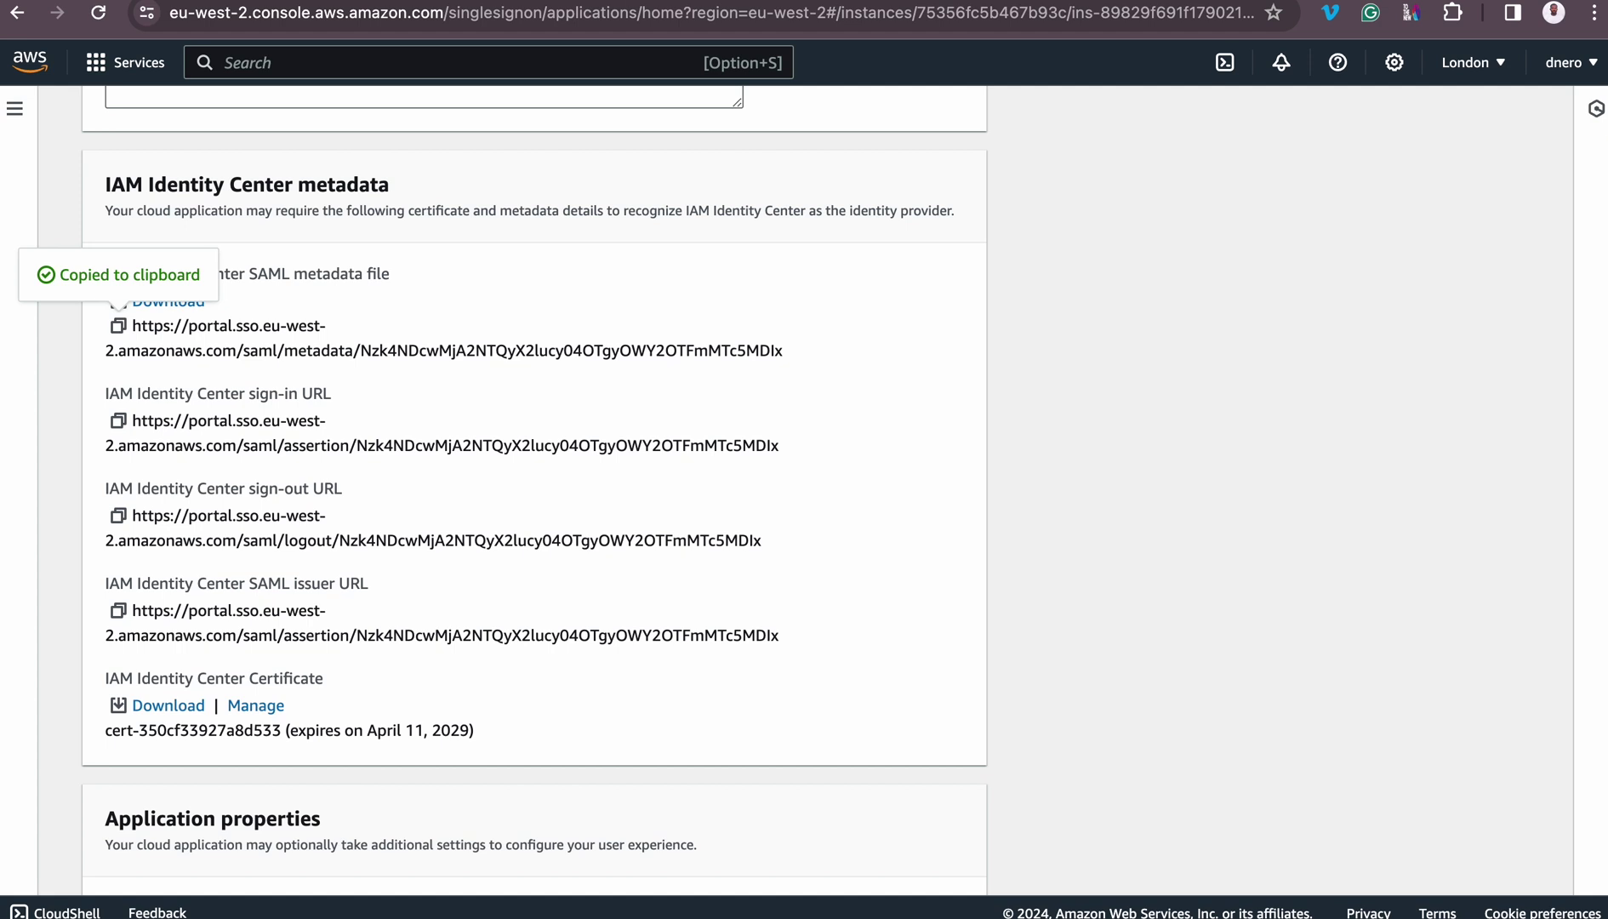
{"action": "left_click", "coordinate": [1327, 1]}
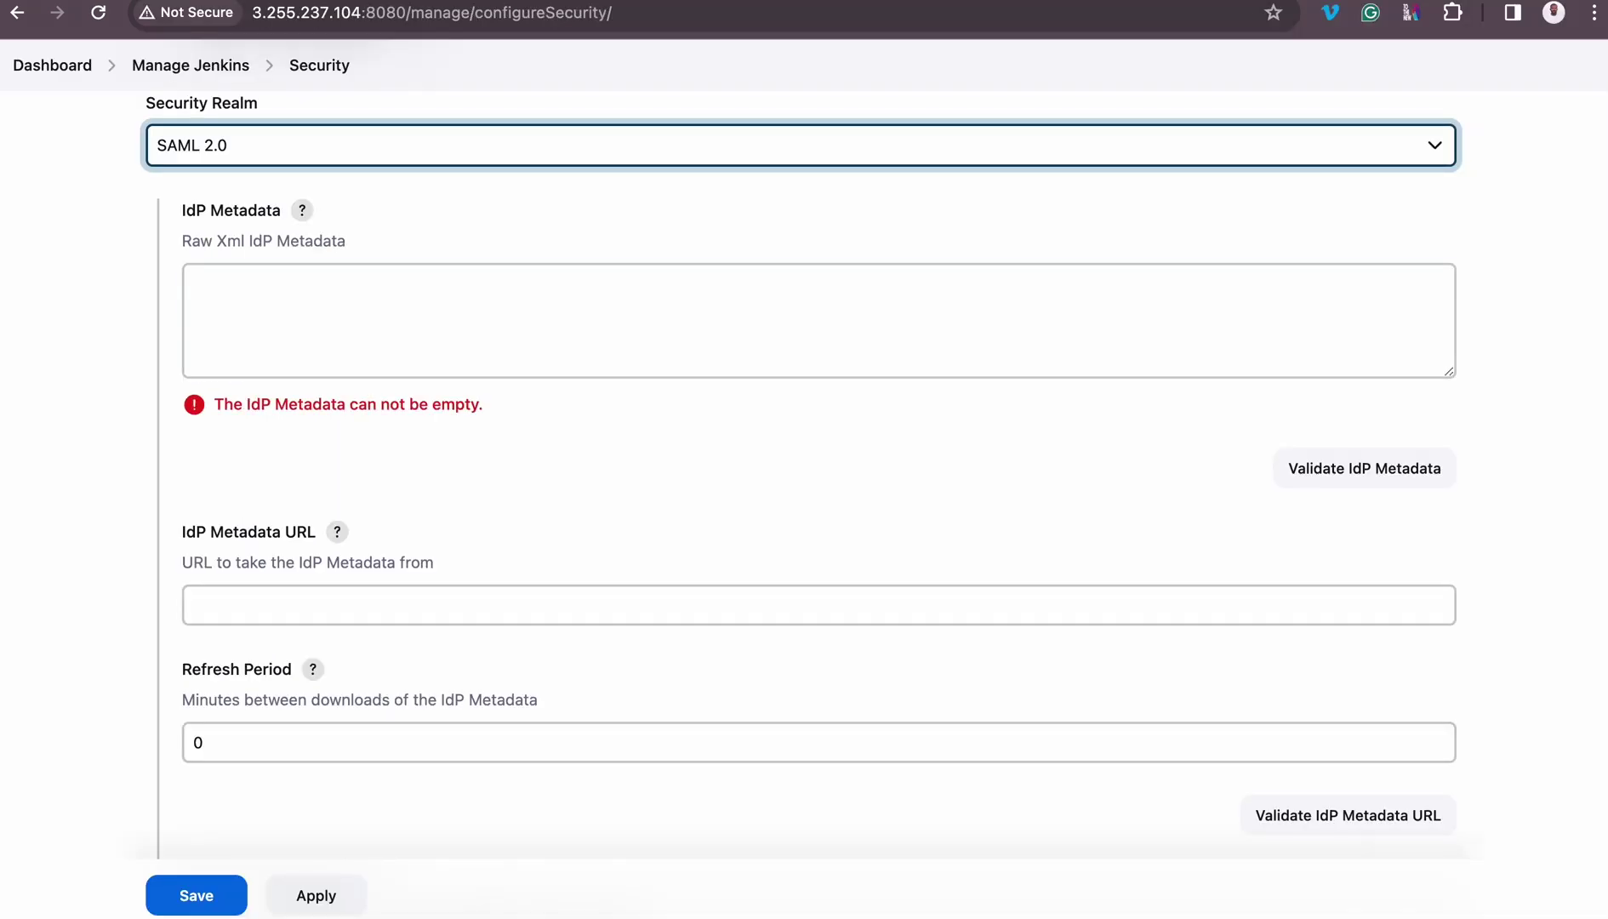
Step: Paste the Identity Center metadata URL into Jenkins' IdP Metadata URL field
{"action": "left_click", "coordinate": [818, 605]}
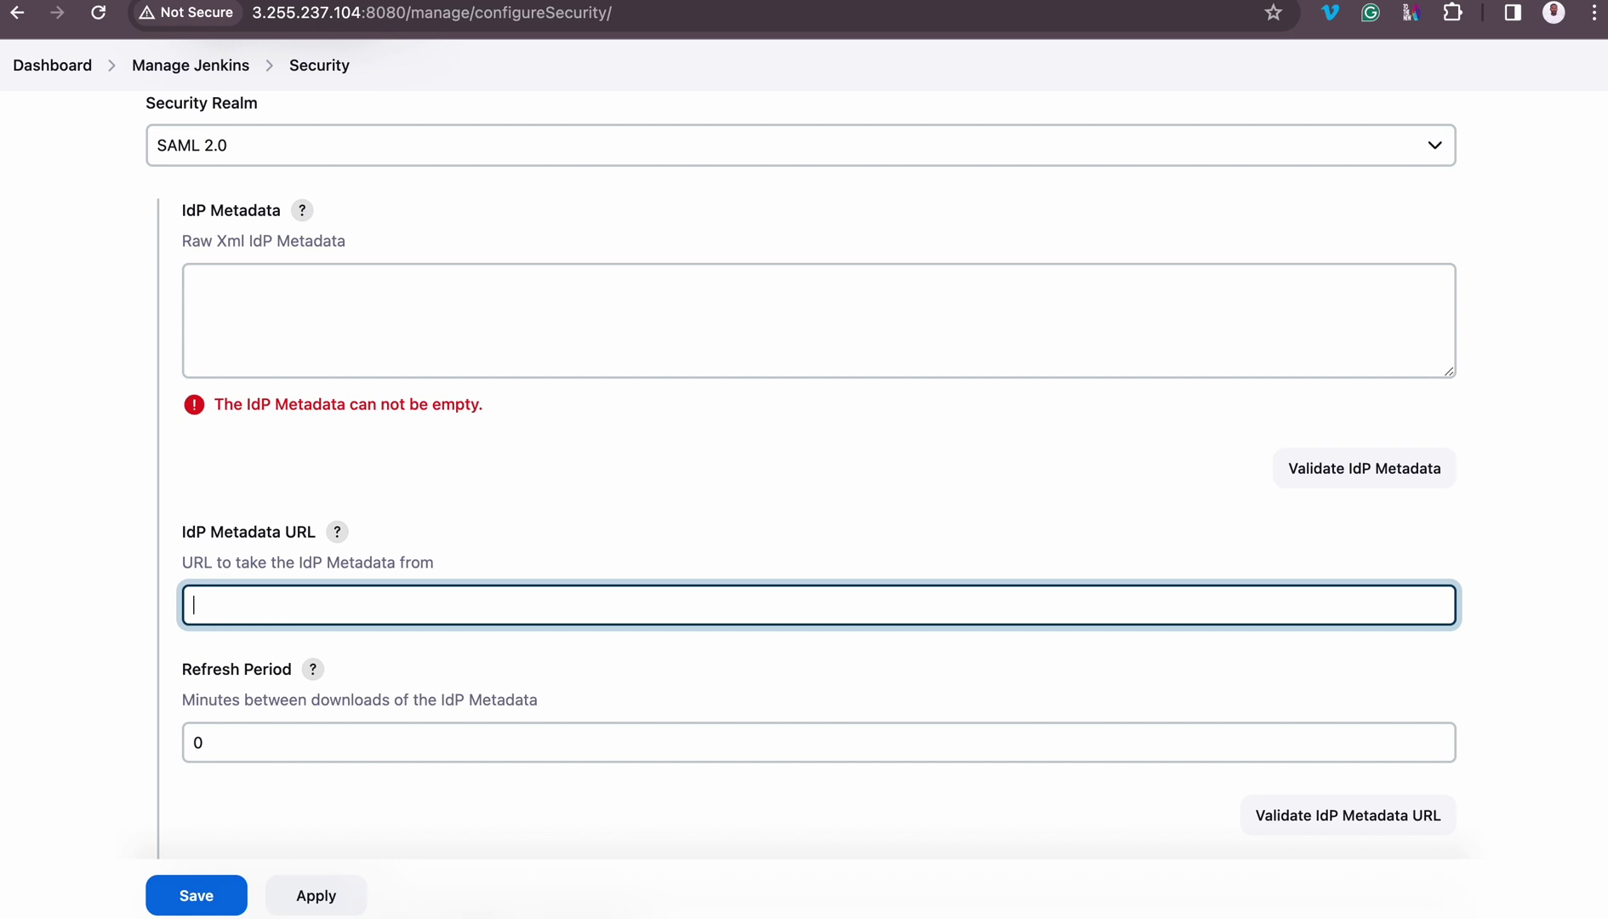
{"action": "key", "text": "super+v"}
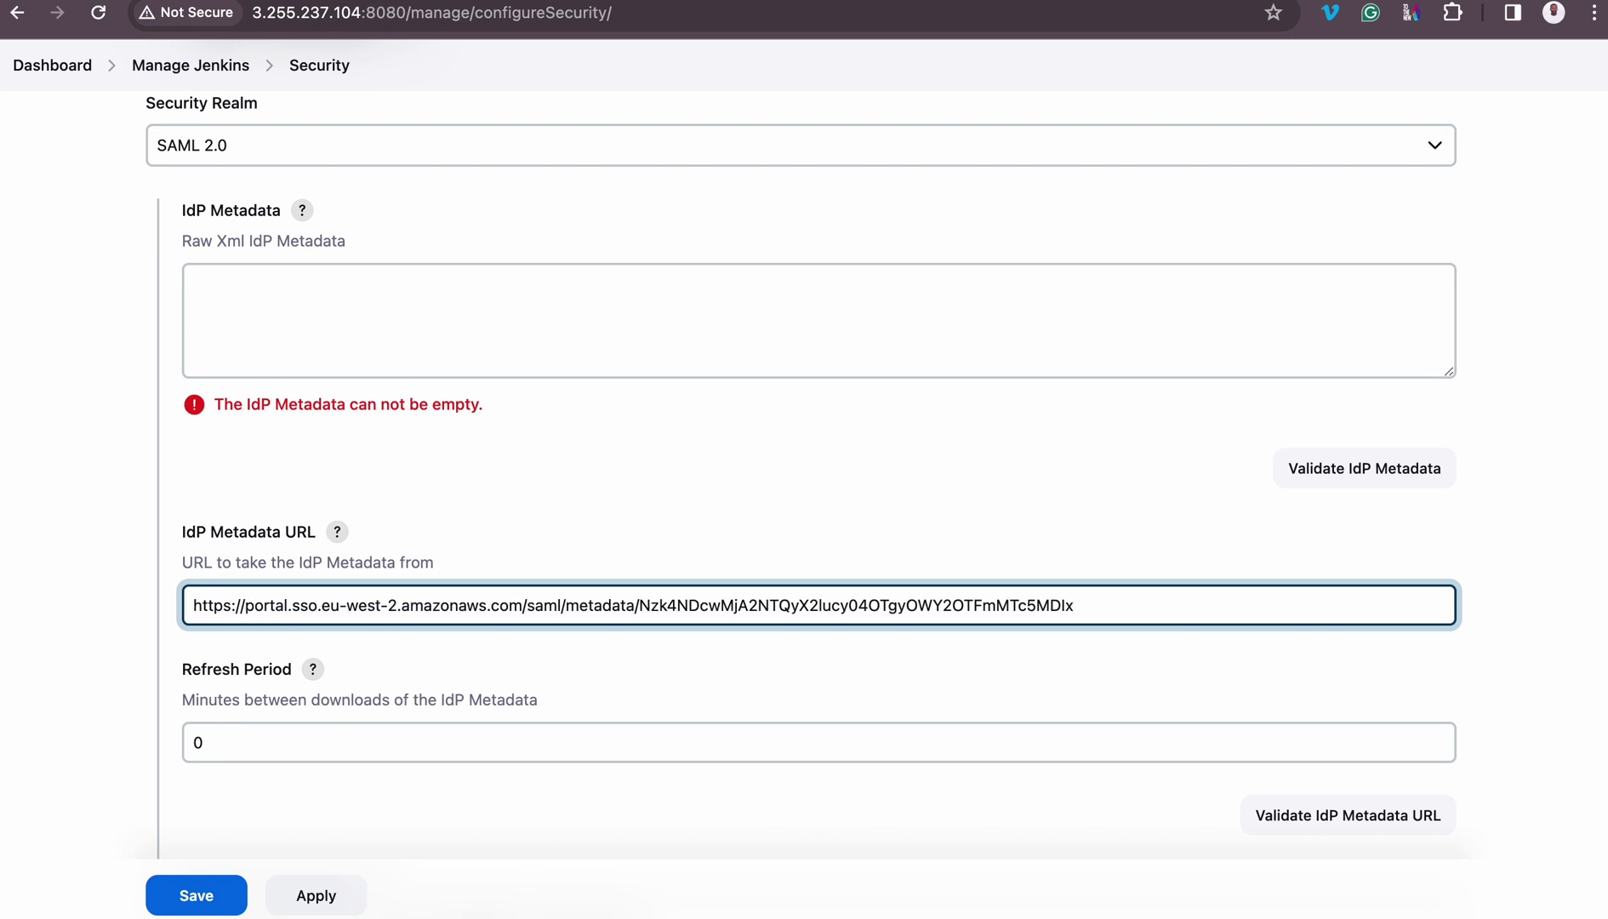
{"action": "double_click", "coordinate": [310, 404]}
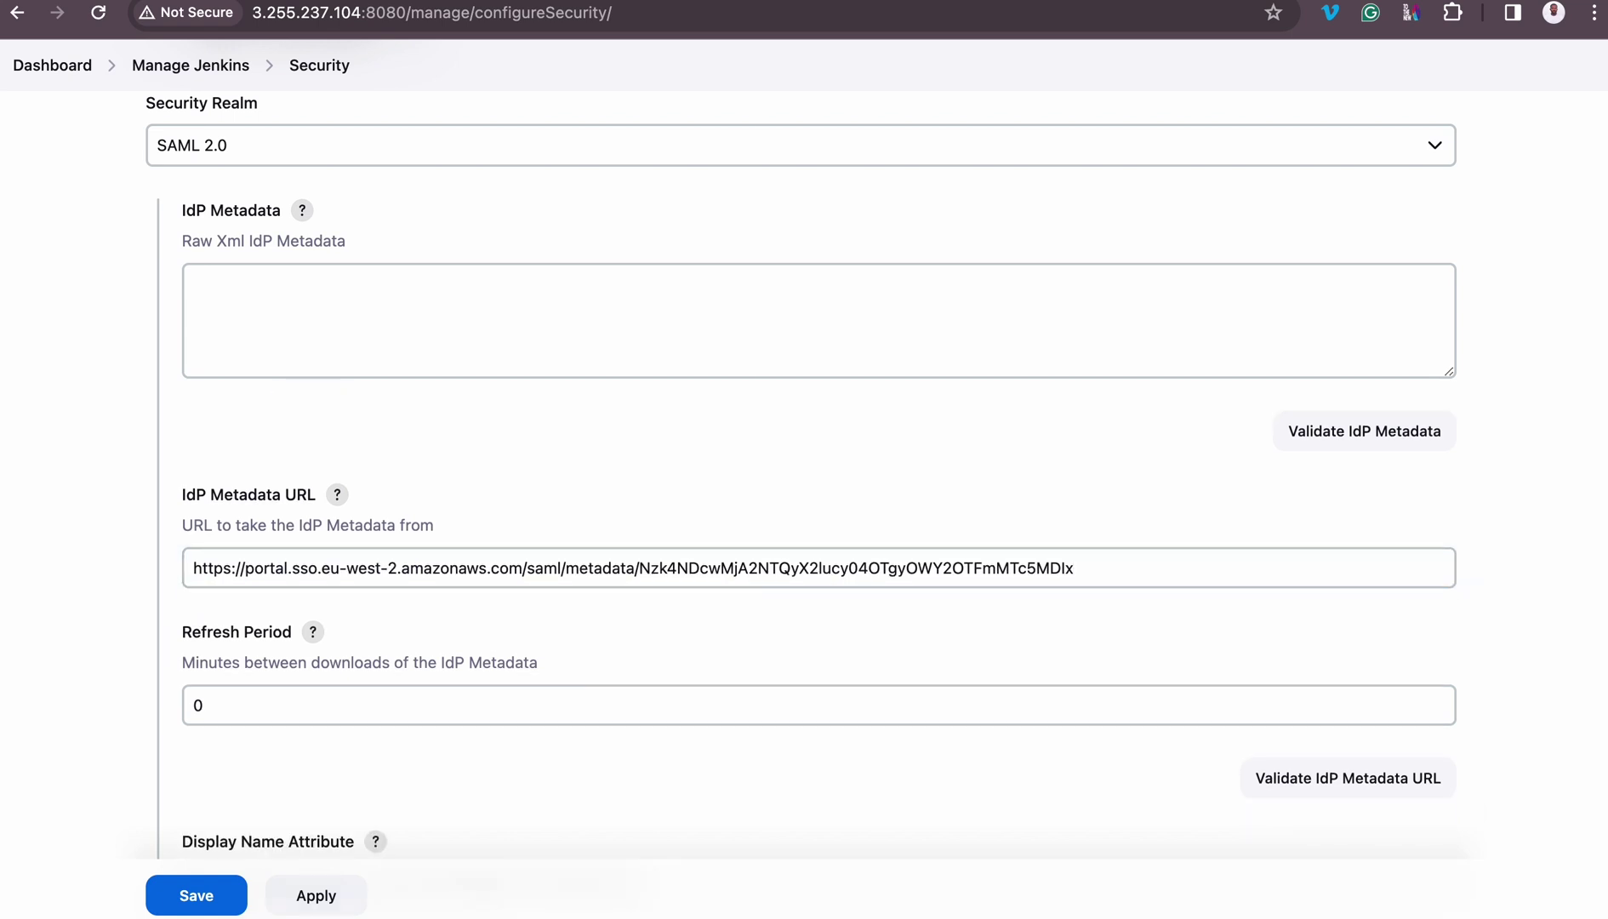
{"action": "scroll", "coordinate": [341, 408], "scroll_direction": "down", "scroll_amount": 5}
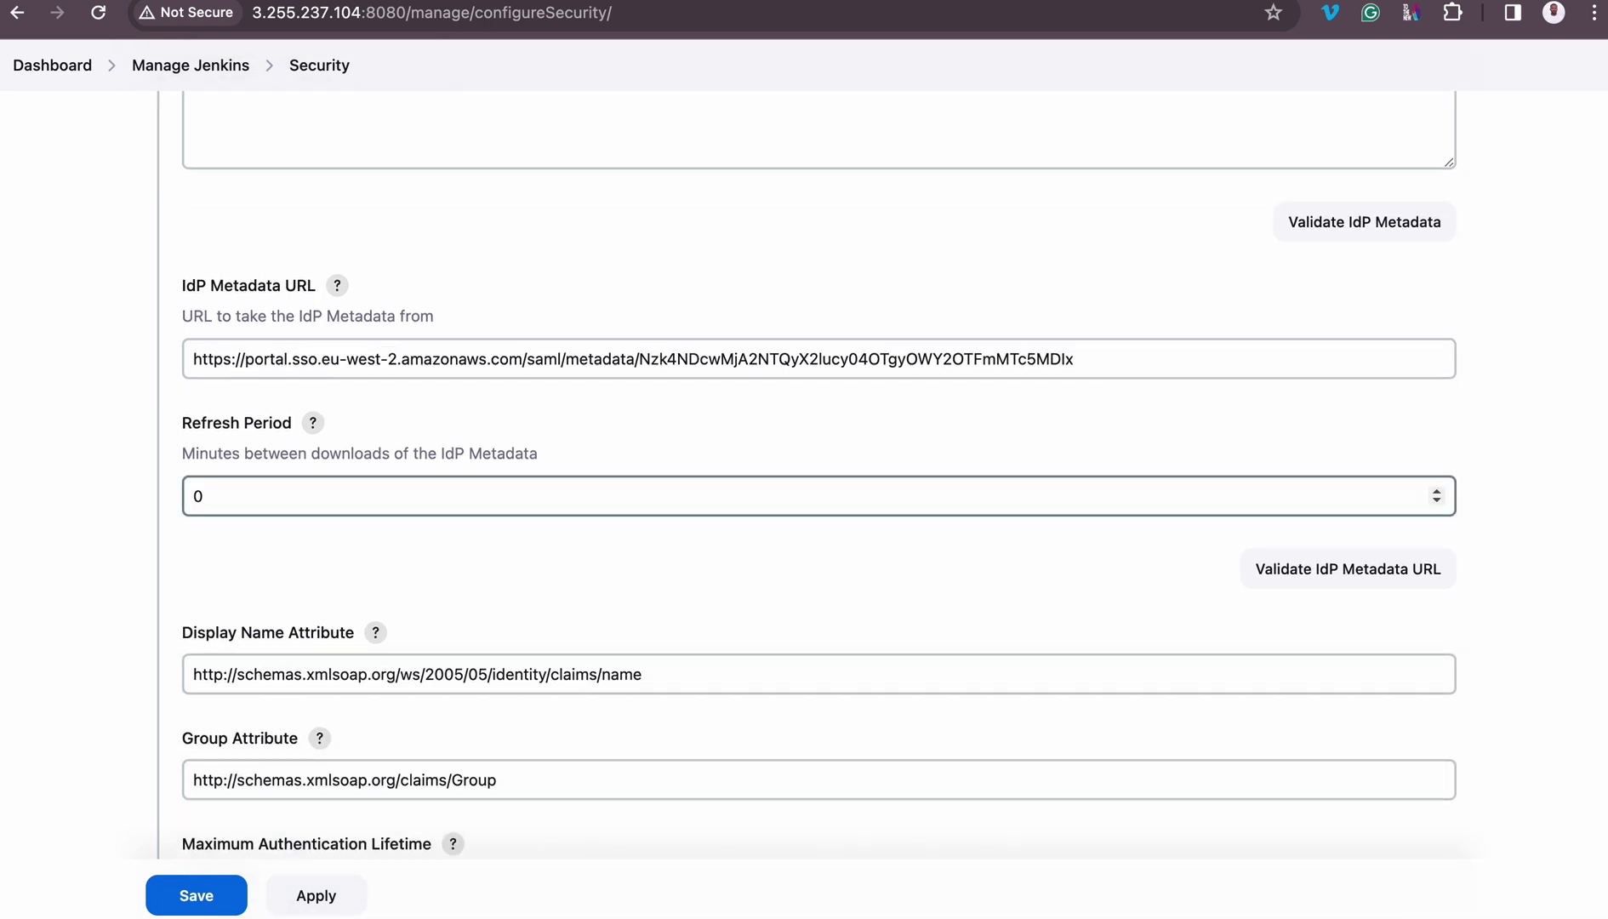
{"action": "scroll", "coordinate": [817, 502], "scroll_direction": "down", "scroll_amount": 4}
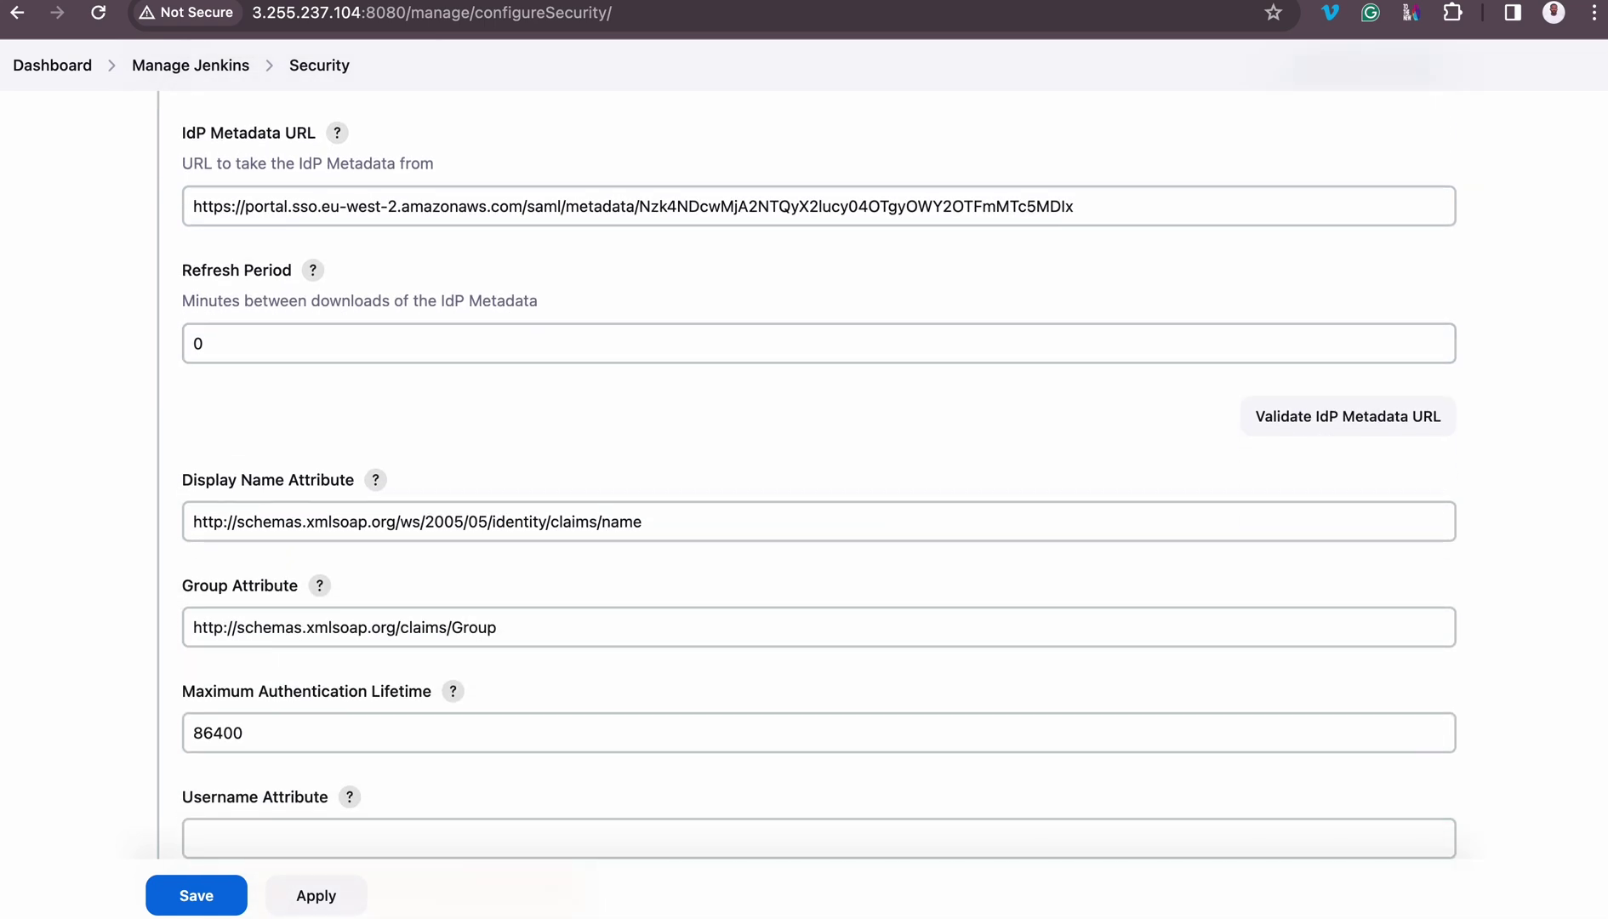
{"action": "scroll", "coordinate": [466, 527], "scroll_direction": "down", "scroll_amount": 3}
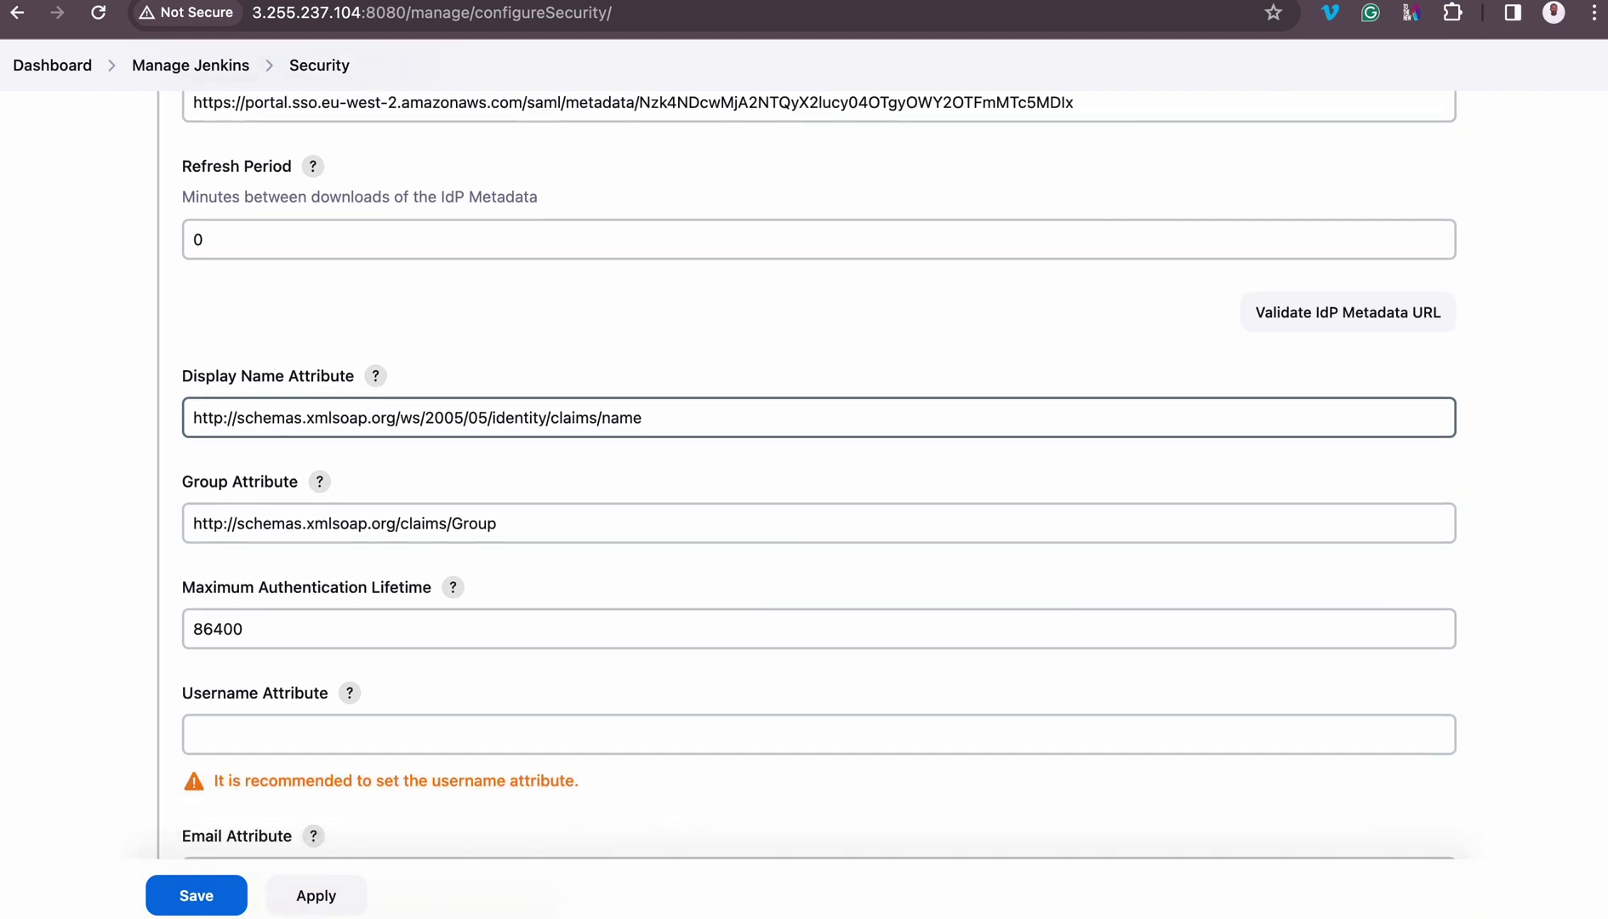
{"action": "scroll", "coordinate": [817, 476], "scroll_direction": "down", "scroll_amount": 4}
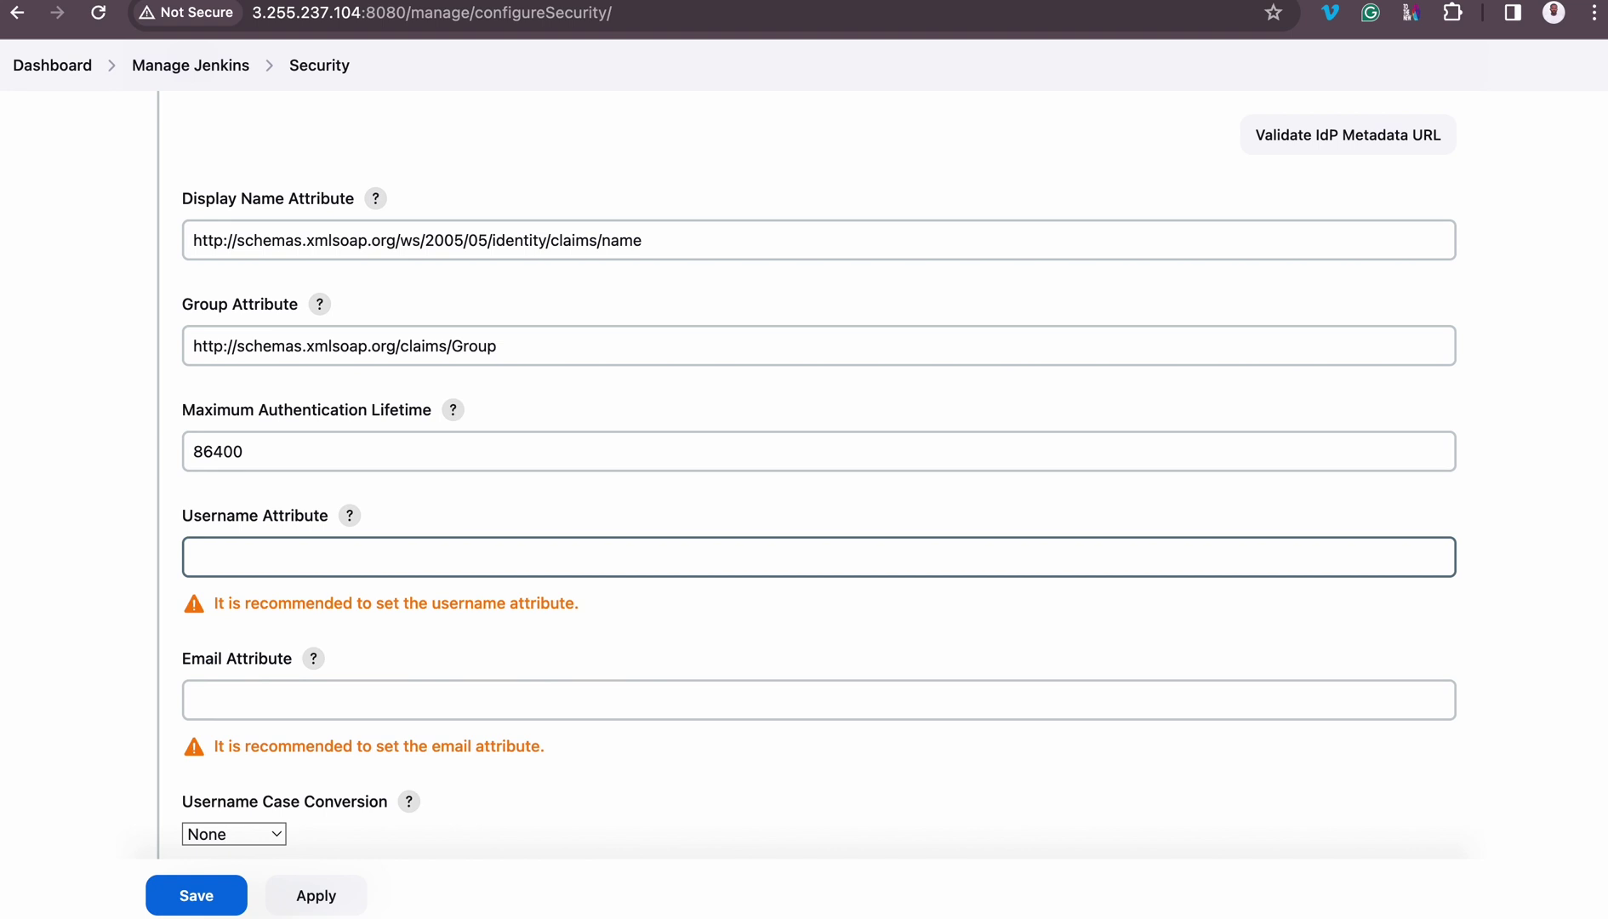
Step: Set the Username Attribute to 'username' and the Email Attribute to 'email'
{"action": "left_click", "coordinate": [467, 557]}
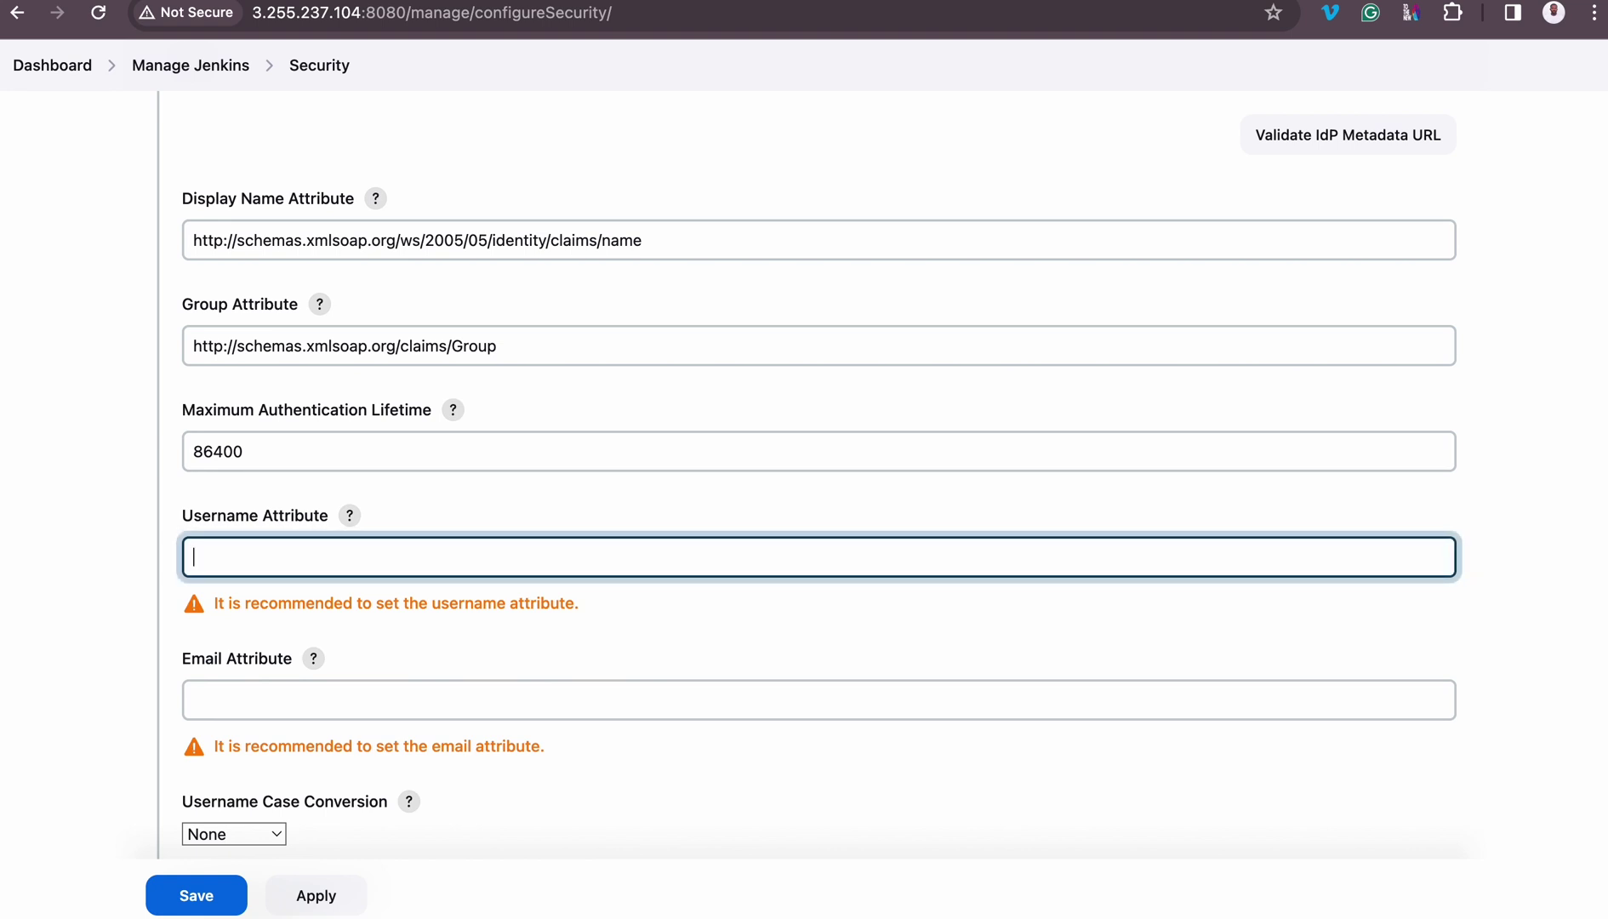
{"action": "type", "text": "username"}
{"action": "scroll", "coordinate": [817, 586], "scroll_direction": "down", "scroll_amount": 3}
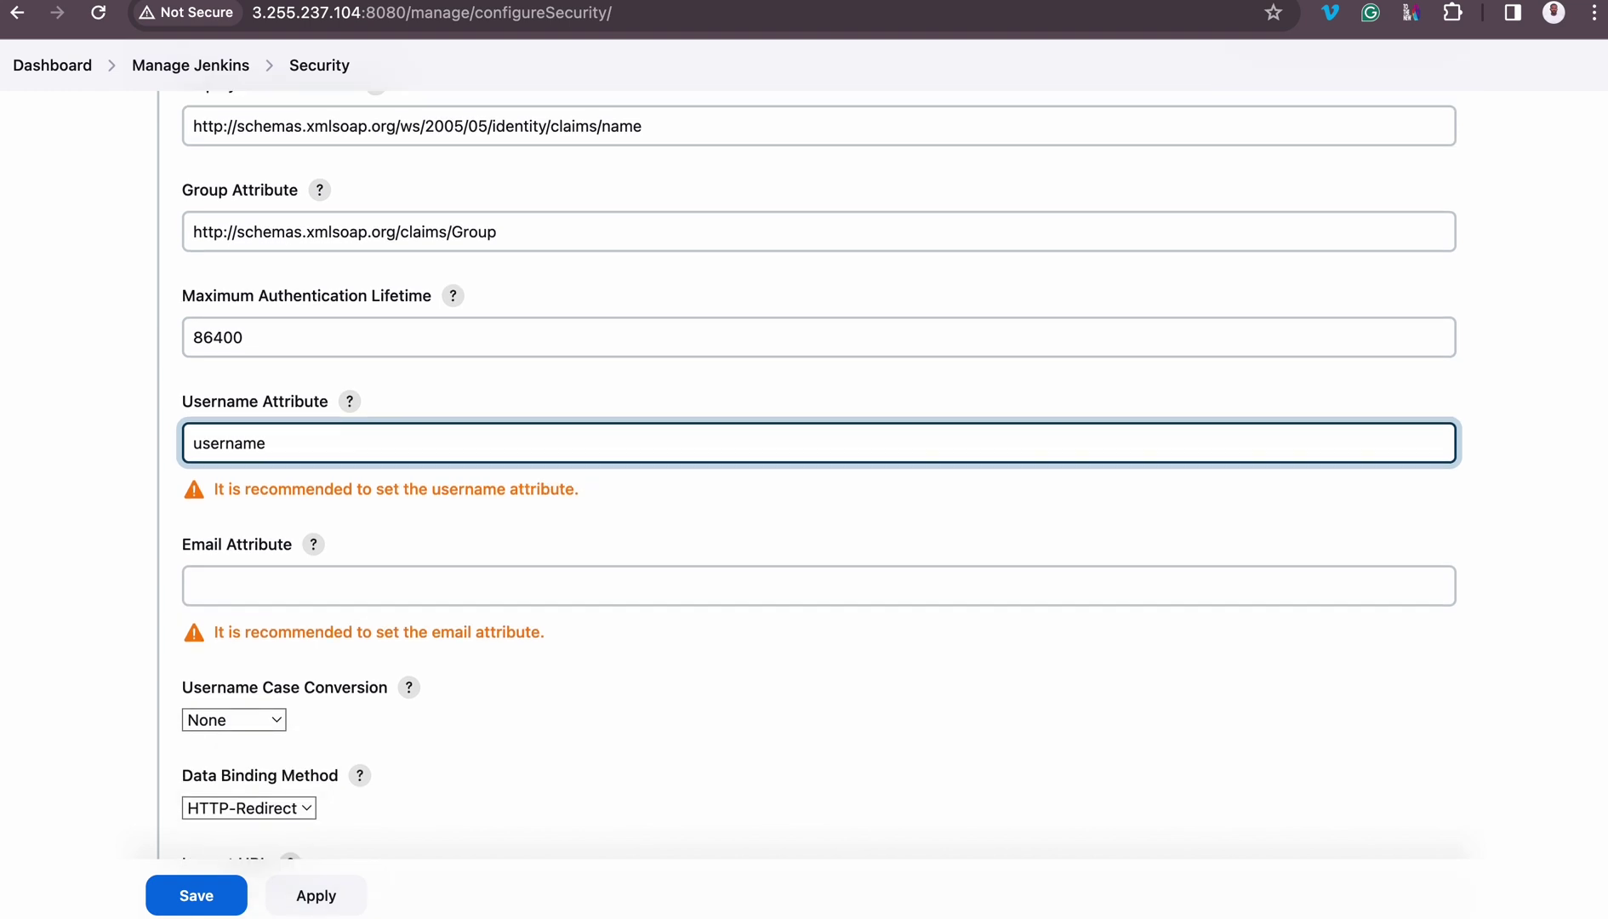
{"action": "left_click", "coordinate": [819, 586]}
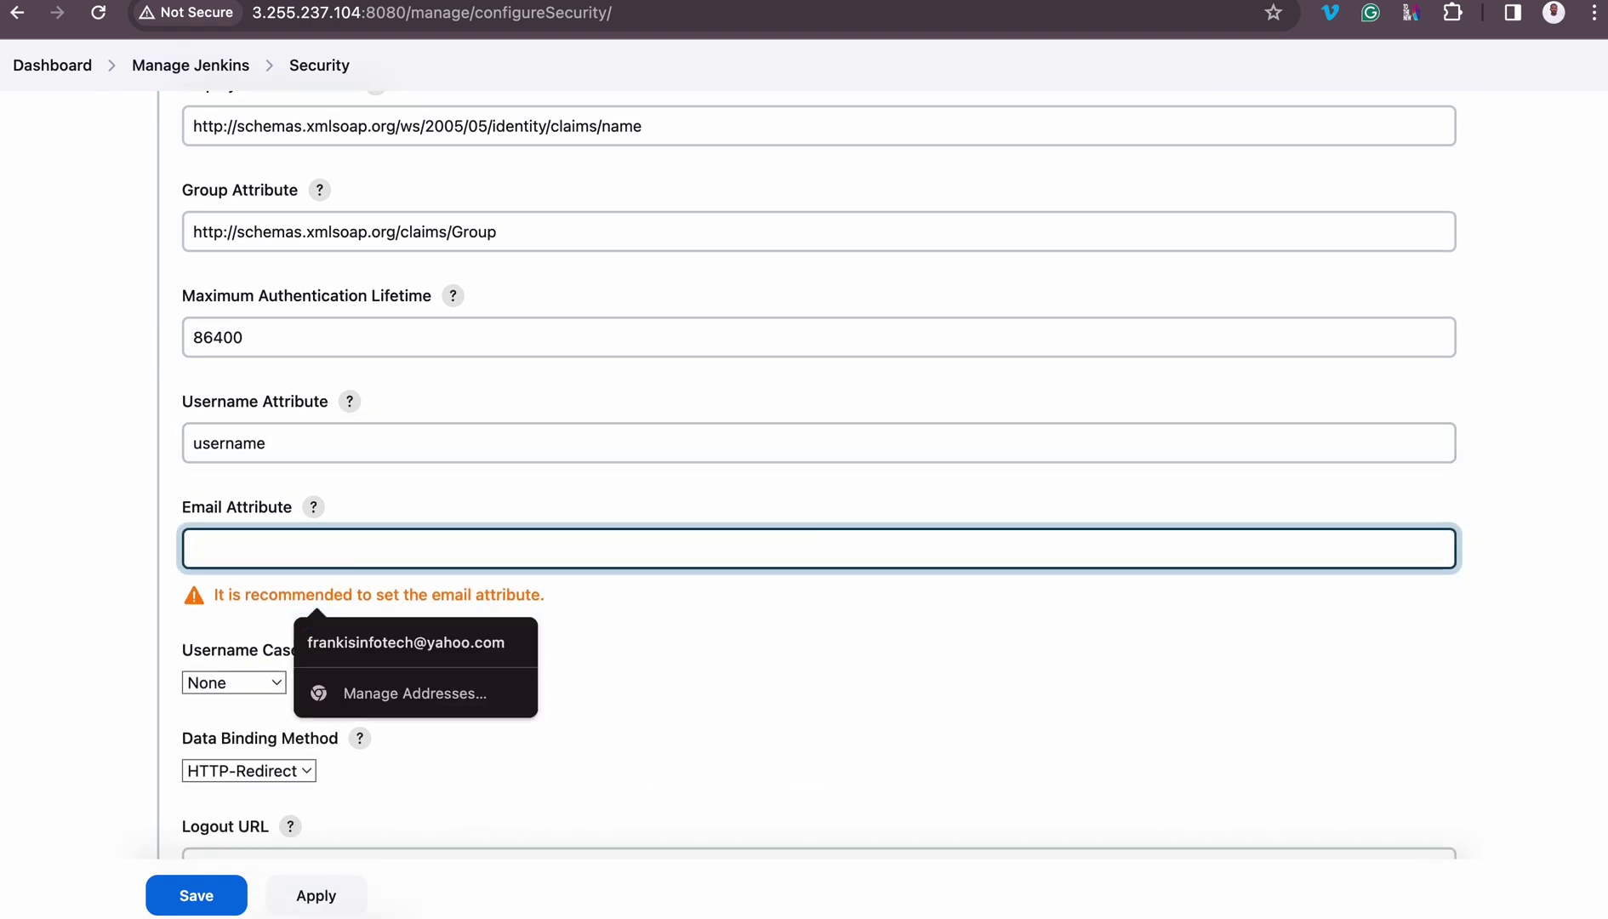
{"action": "type", "text": "email"}
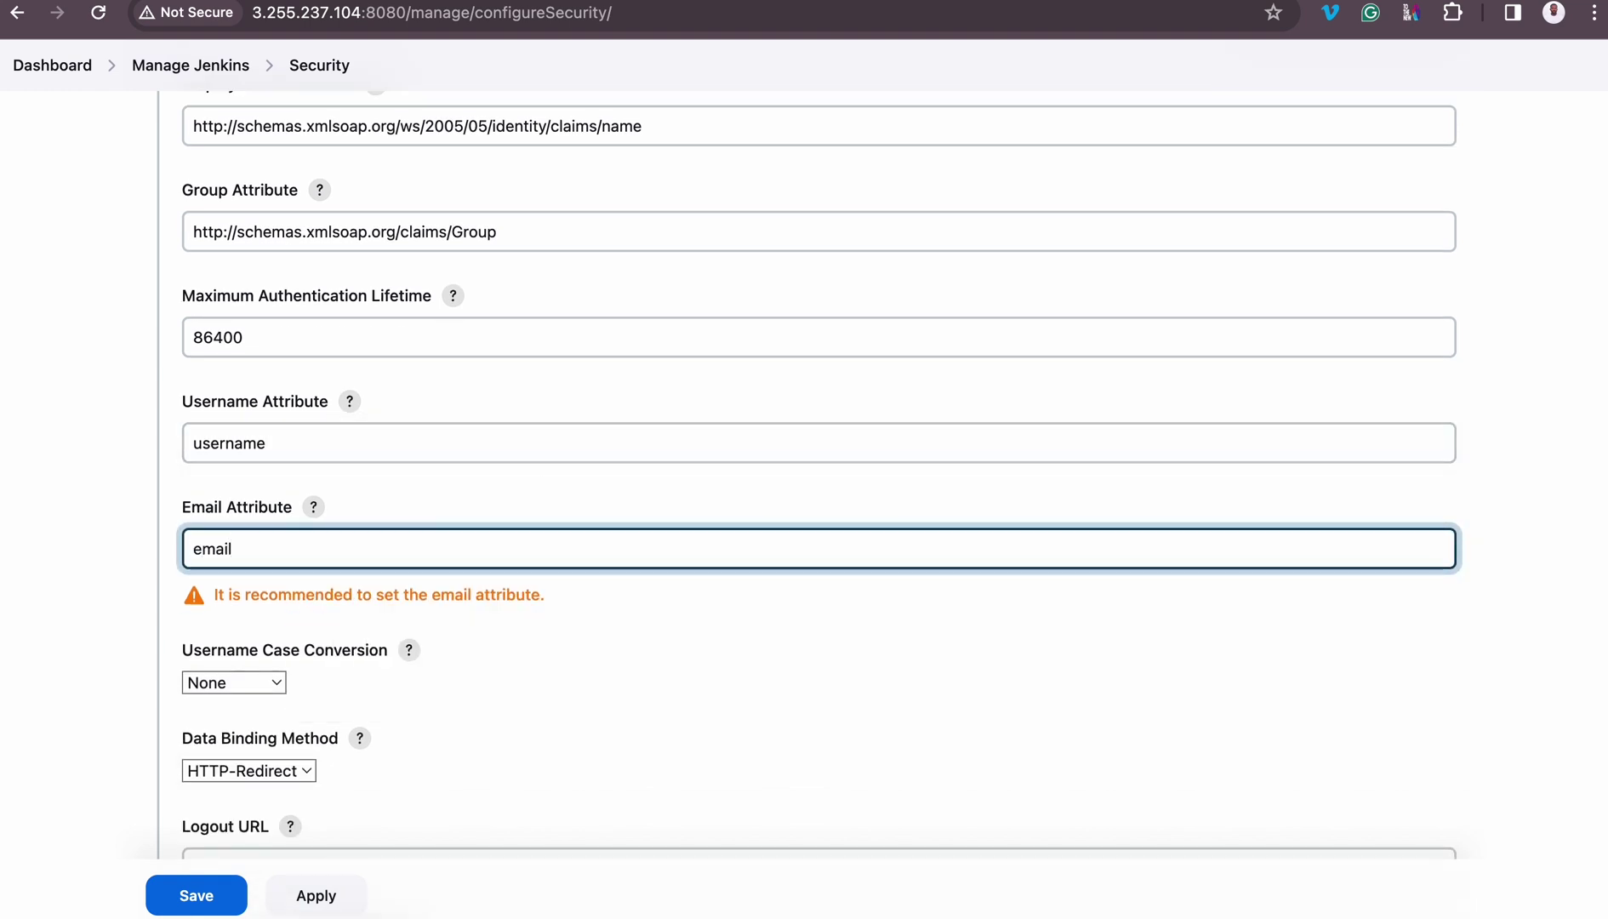
{"action": "scroll", "coordinate": [817, 477], "scroll_direction": "down", "scroll_amount": 1}
{"action": "scroll", "coordinate": [817, 468], "scroll_direction": "down", "scroll_amount": 6}
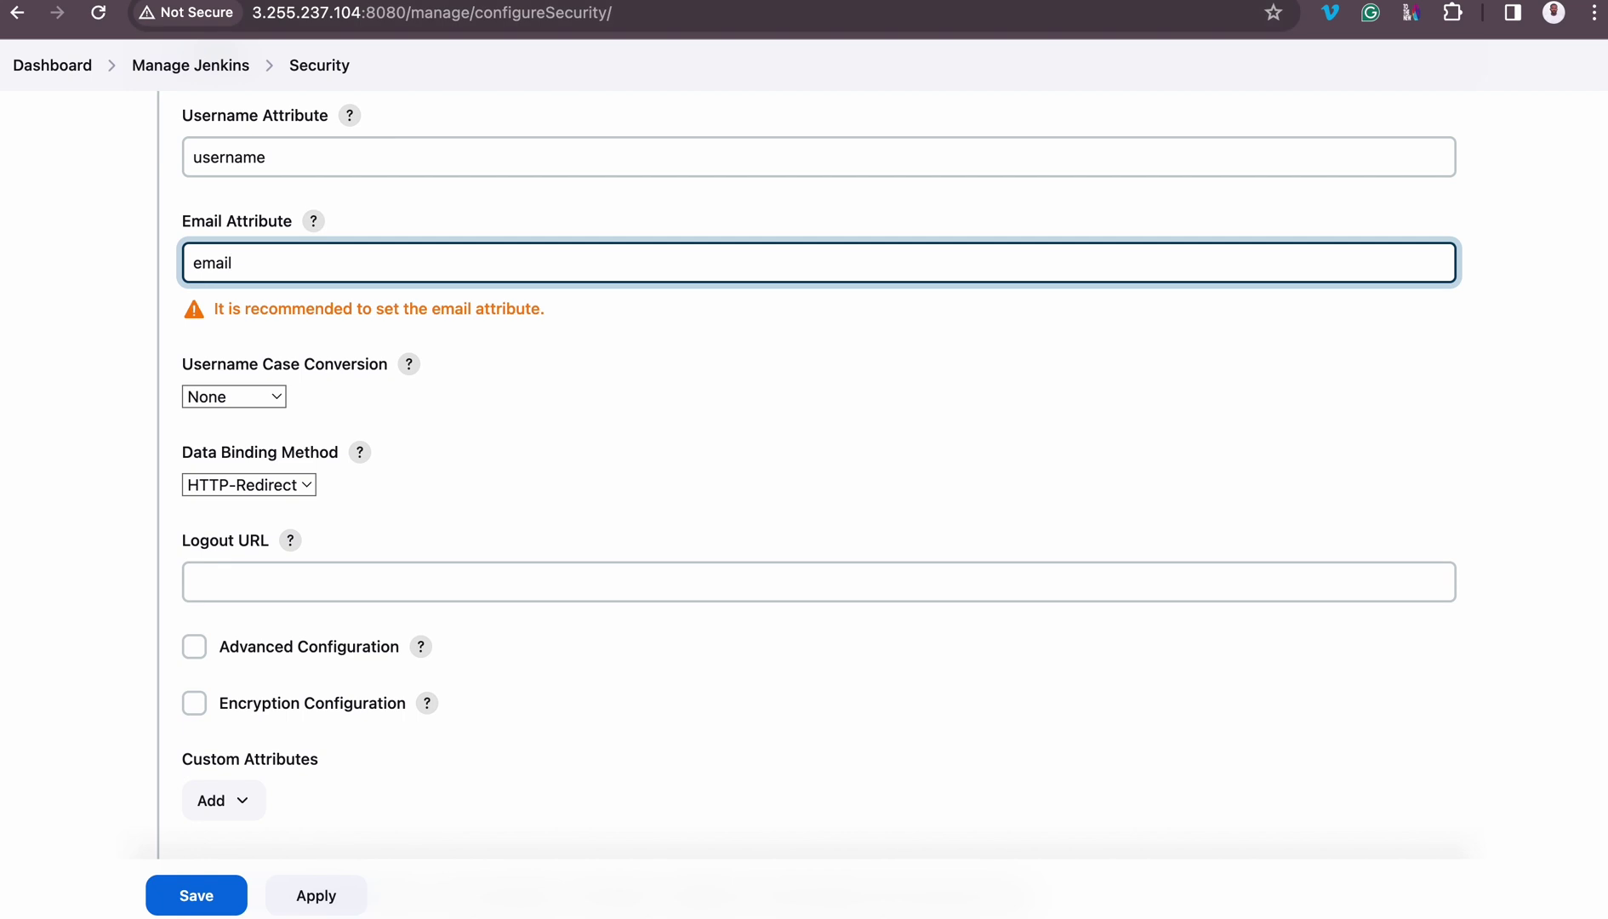
{"action": "left_click", "coordinate": [1085, 1]}
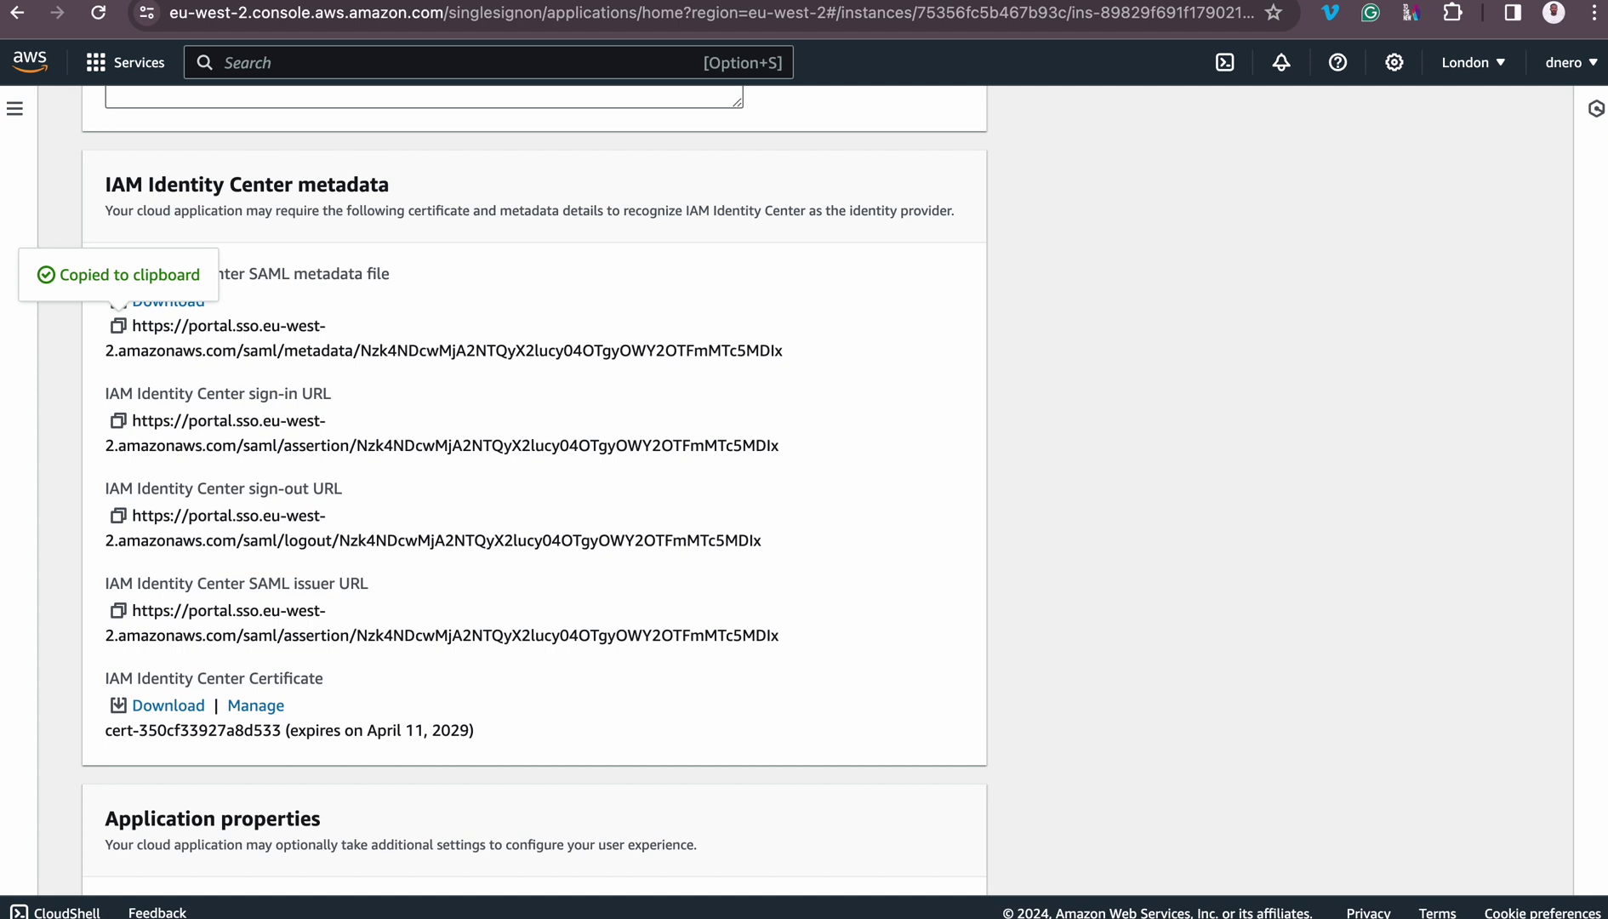
Step: Copy the IAM Identity Center sign-out URL from the Jenkins application's configuration page
{"action": "scroll", "coordinate": [533, 494], "scroll_direction": "down", "scroll_amount": 8}
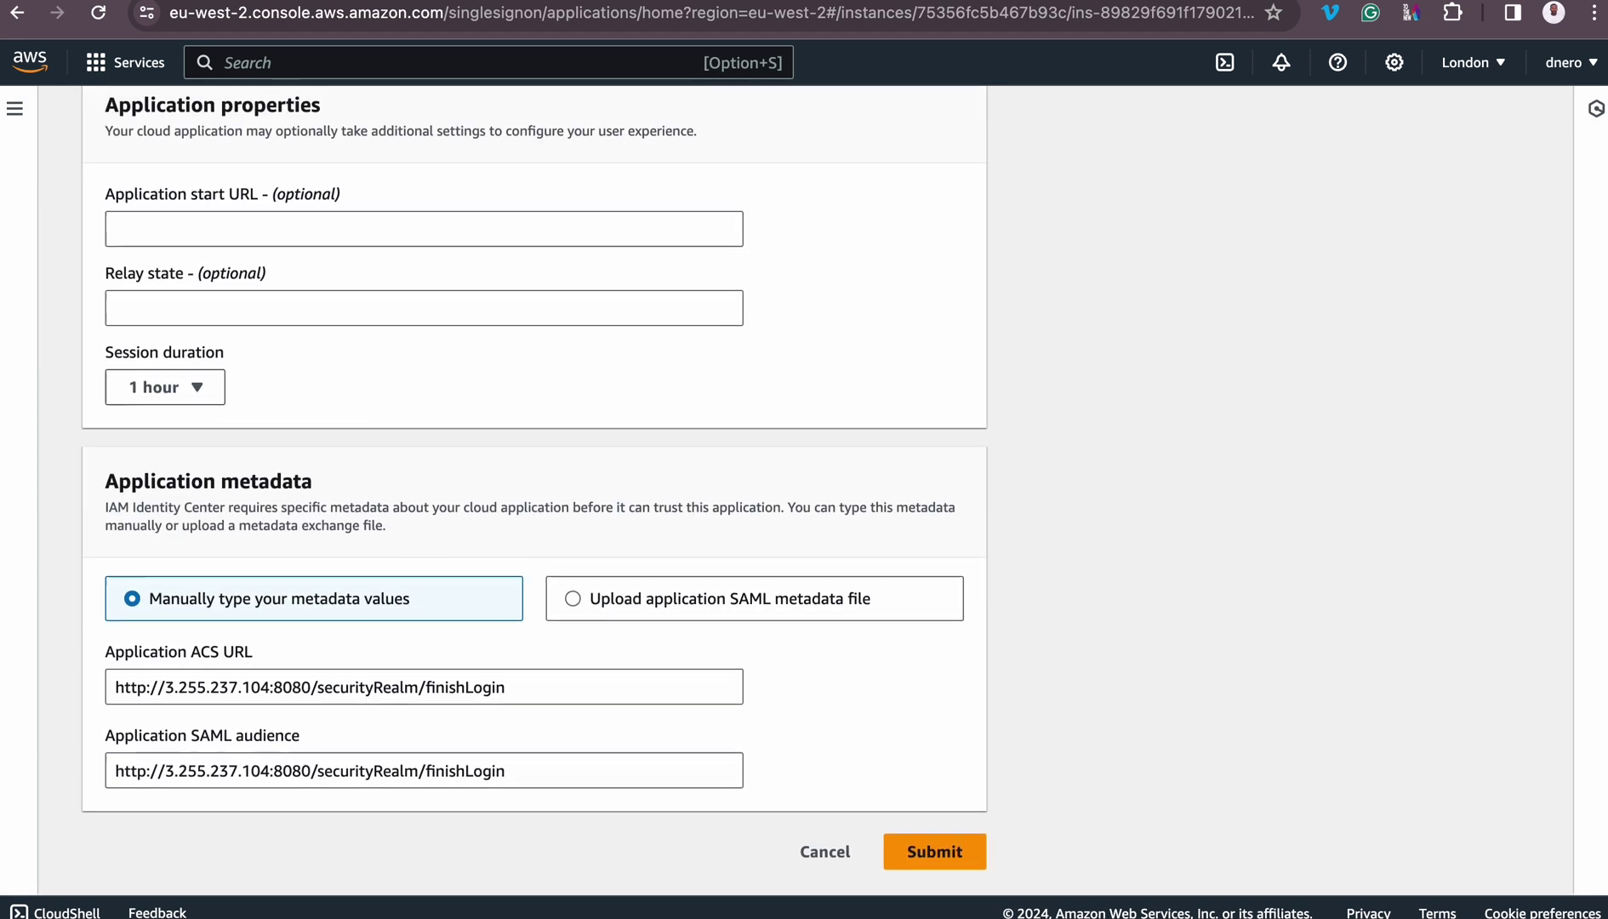
{"action": "scroll", "coordinate": [534, 491], "scroll_direction": "up", "scroll_amount": 9}
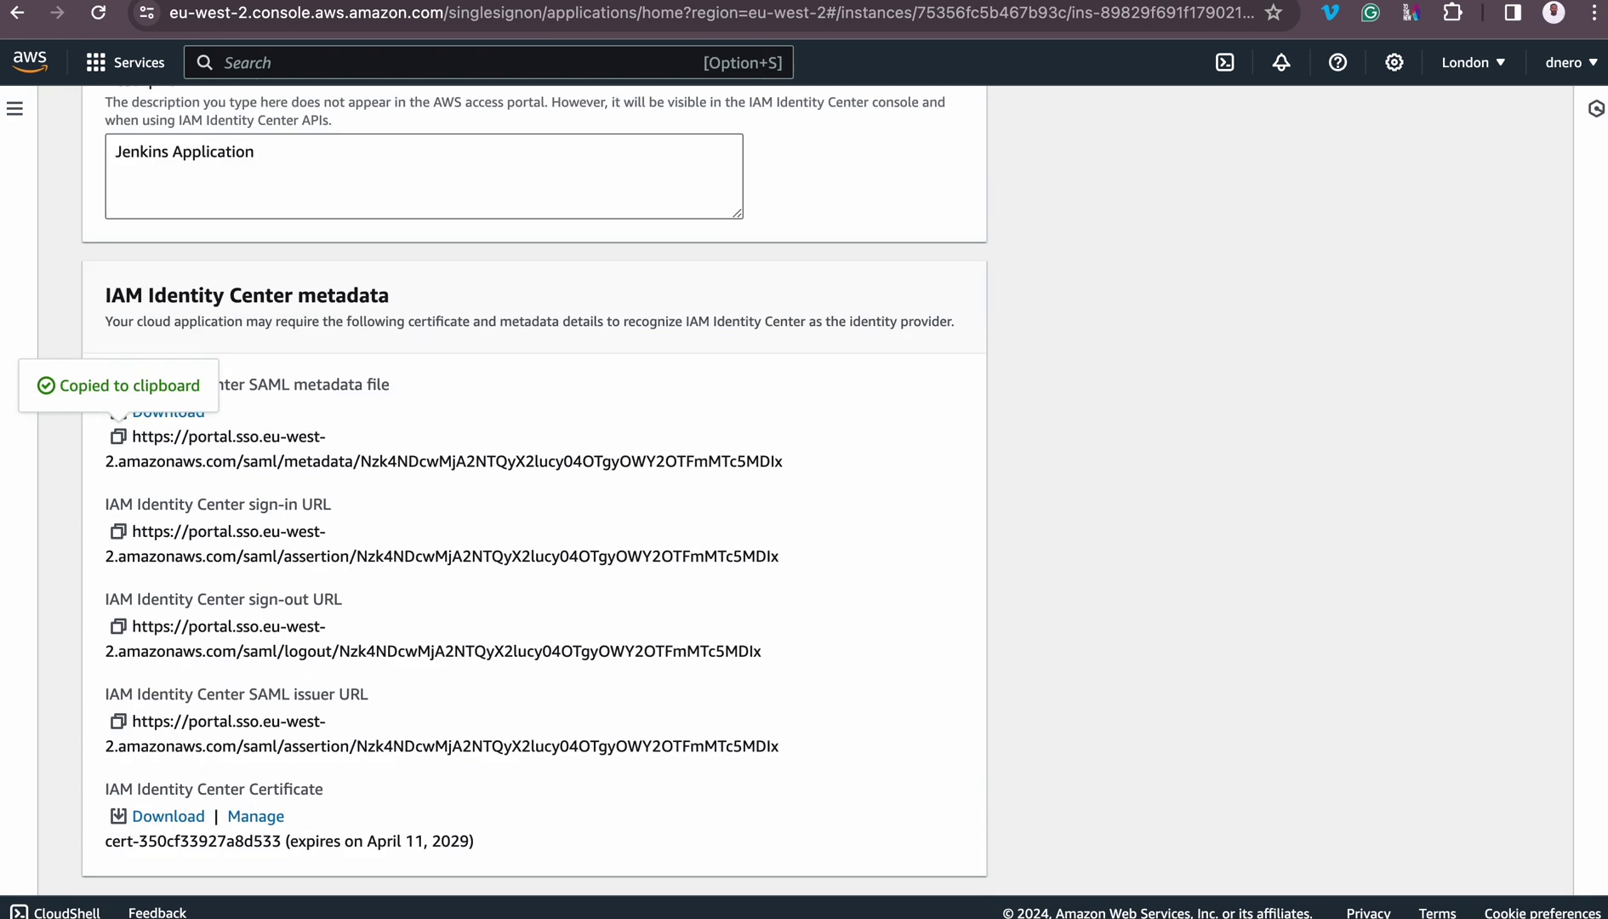
{"action": "scroll", "coordinate": [534, 494], "scroll_direction": "down", "scroll_amount": 1}
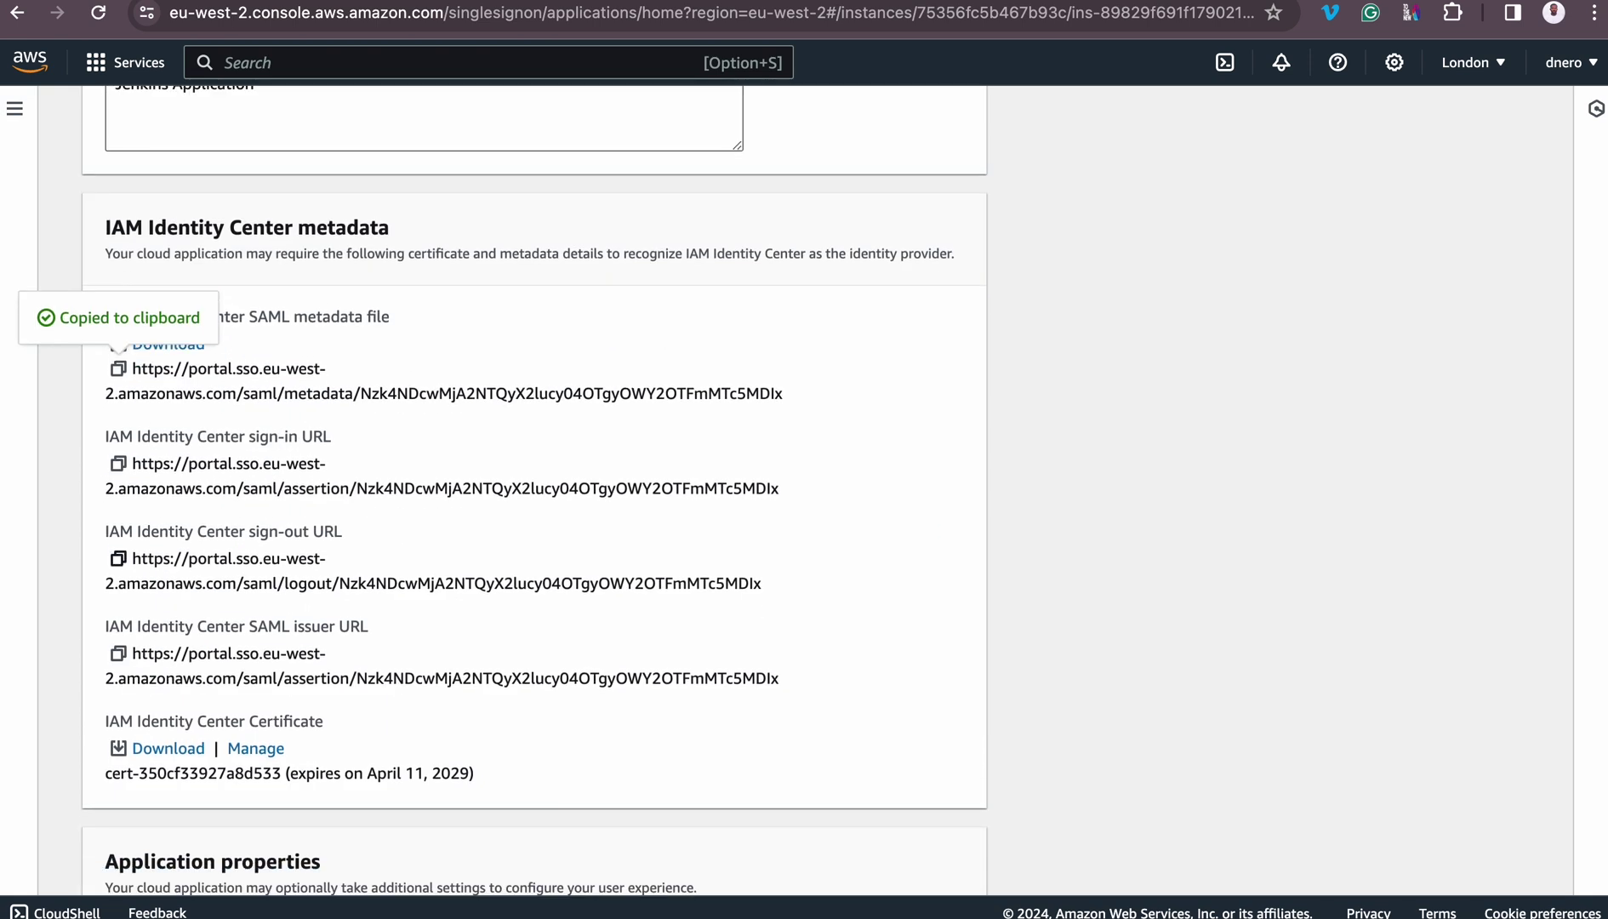
{"action": "left_click", "coordinate": [118, 558]}
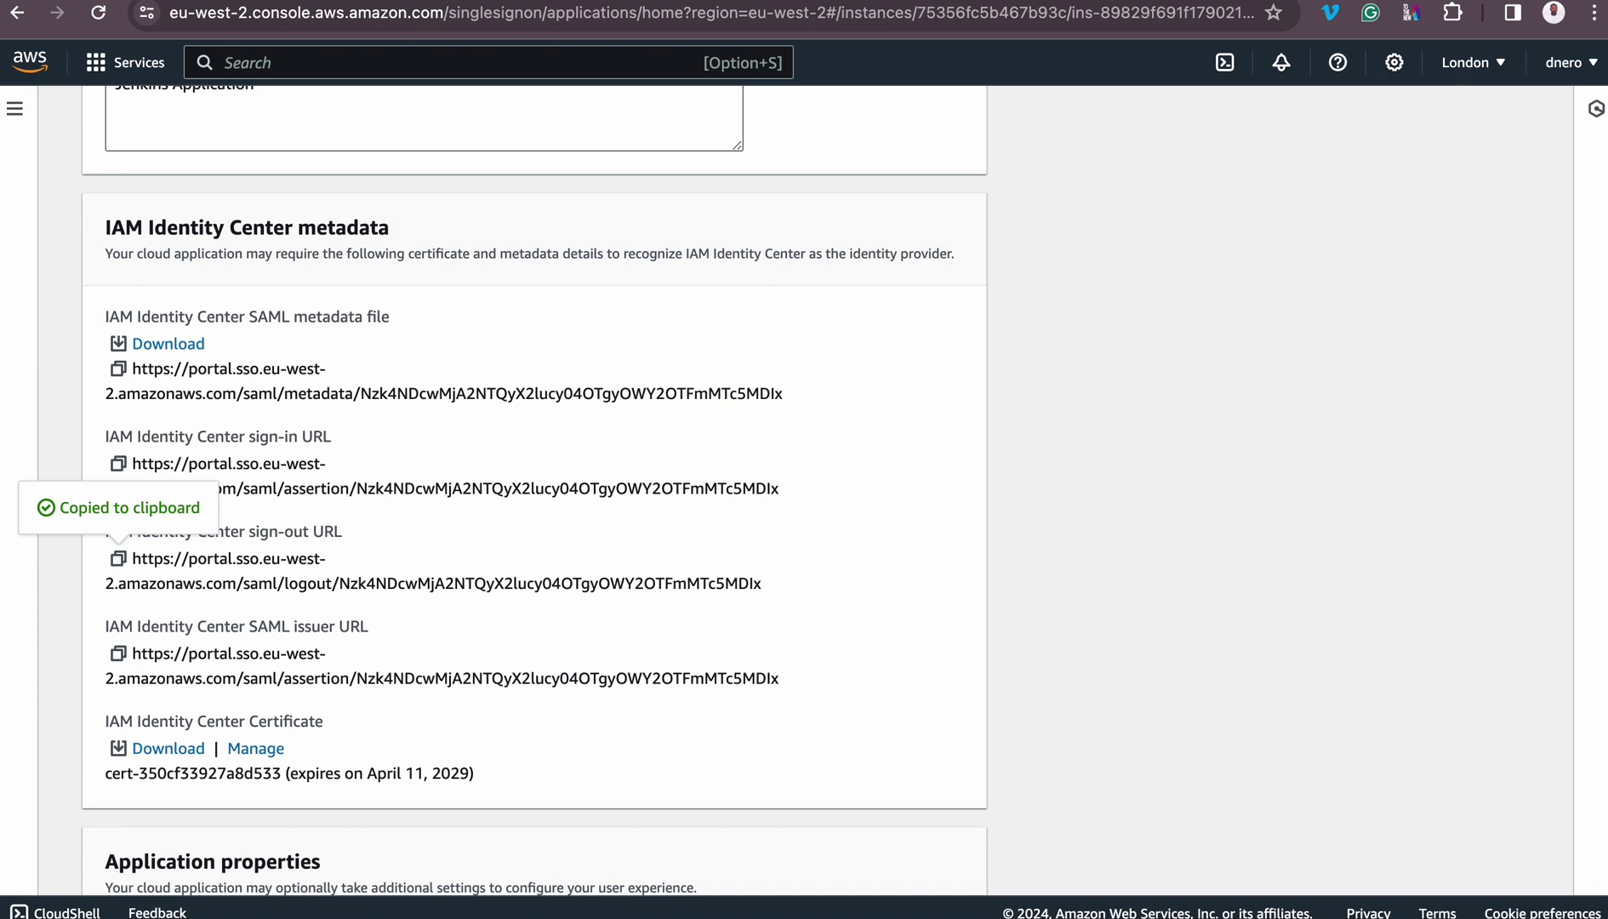
{"action": "key", "text": "super+Tab"}
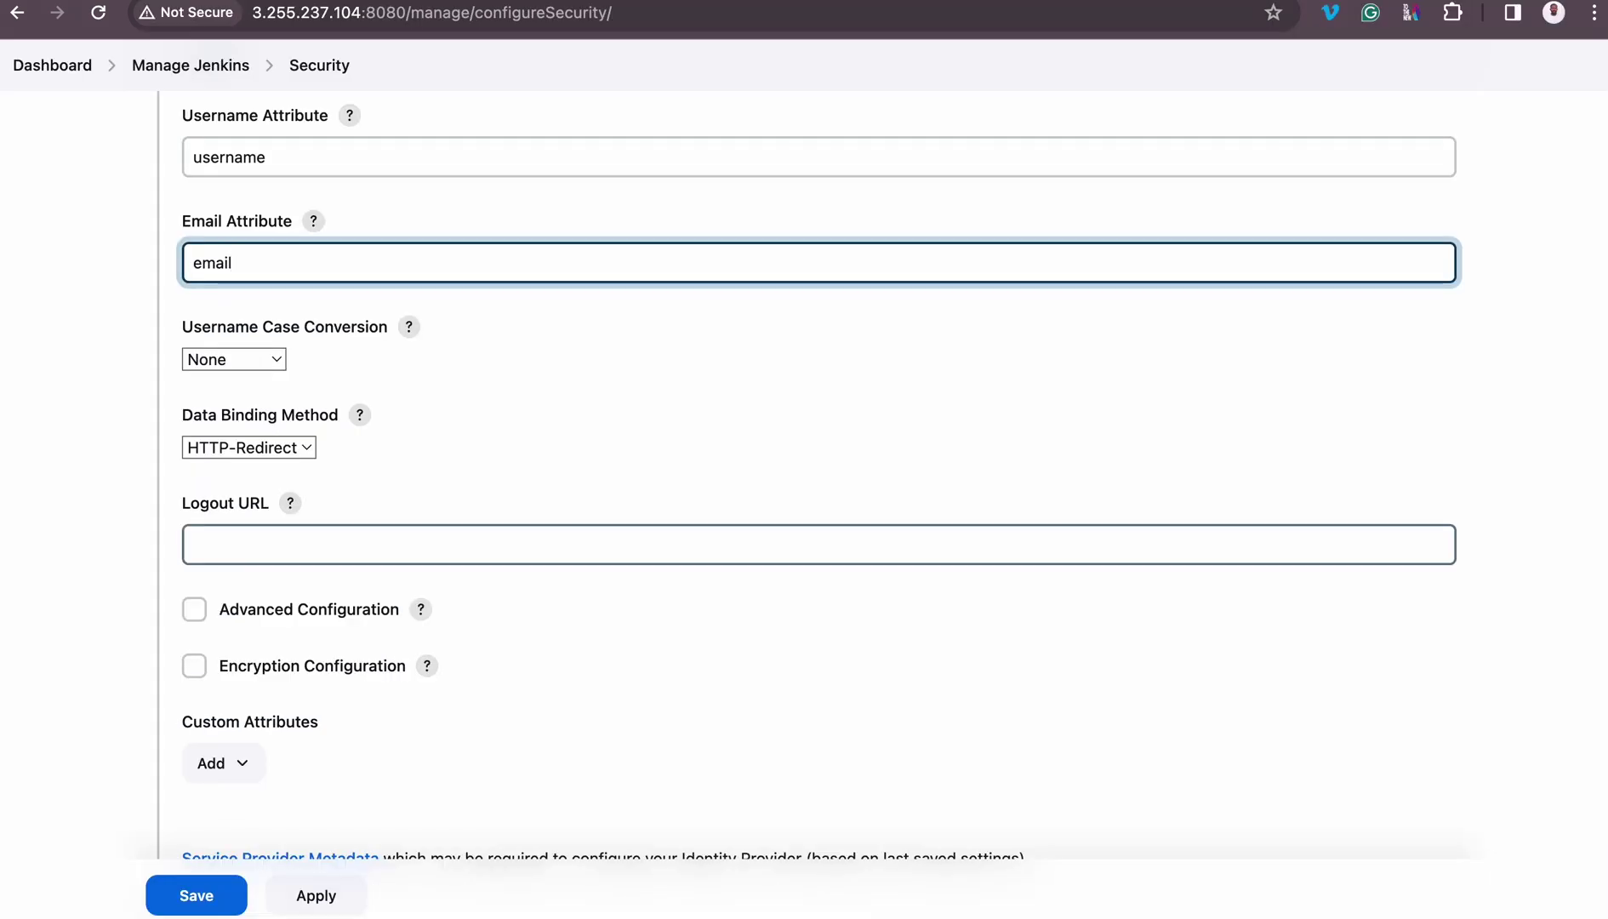
Step: Paste the Identity Center sign-out URL into Jenkins' SAML Logout URL field
{"action": "left_click", "coordinate": [544, 545]}
{"action": "key", "text": "super+v"}
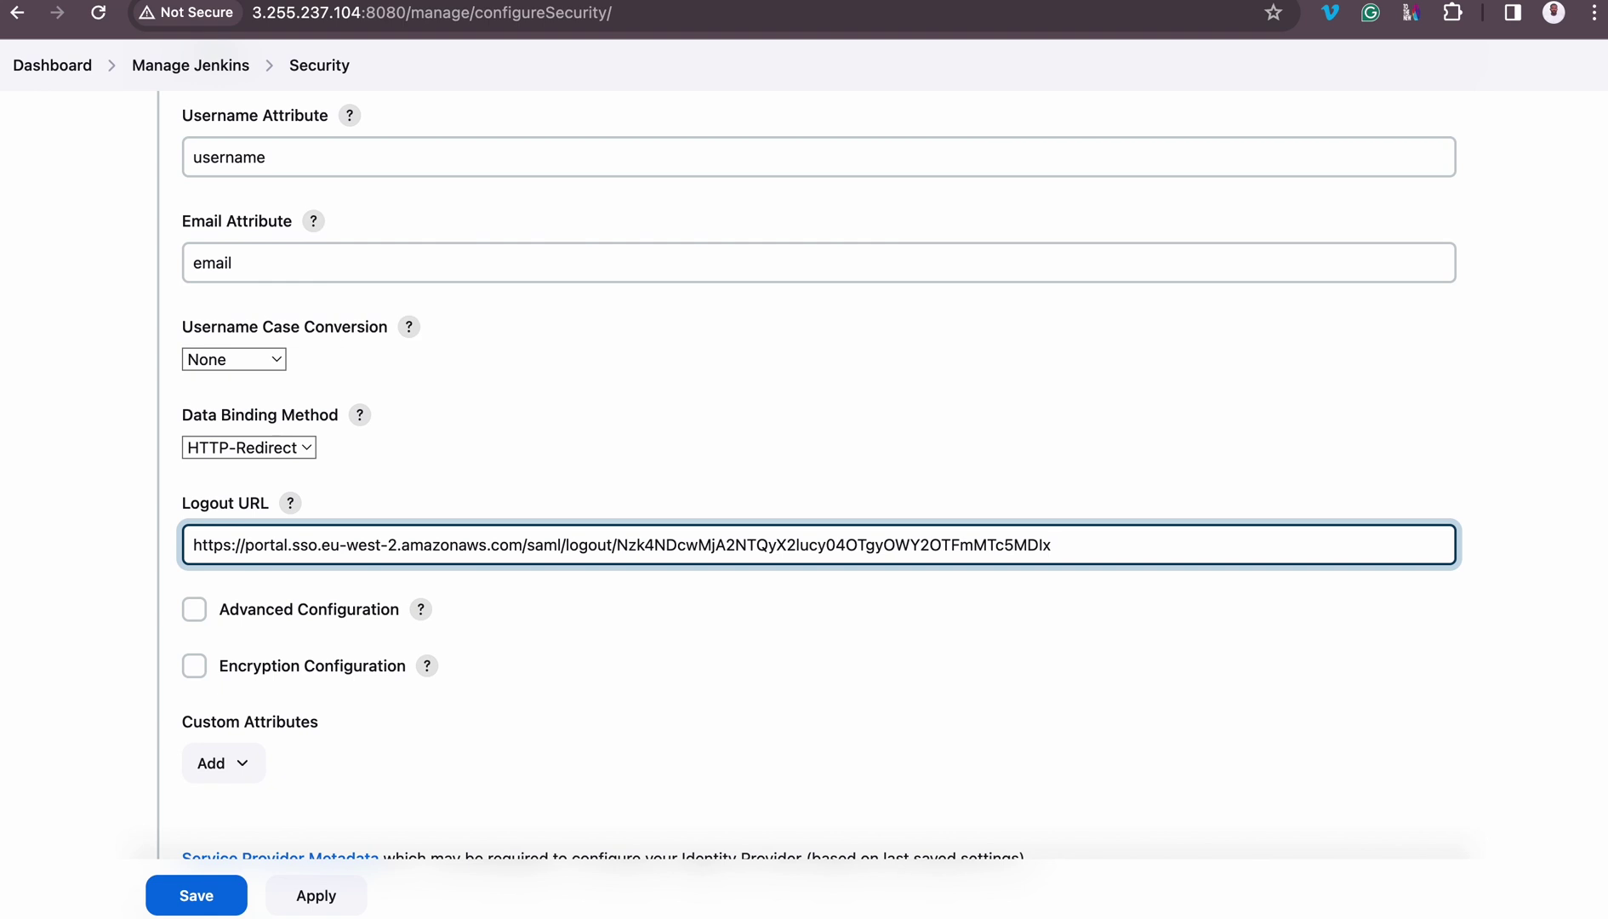
{"action": "scroll", "coordinate": [804, 476], "scroll_direction": "down", "scroll_amount": 3}
{"action": "scroll", "coordinate": [804, 477], "scroll_direction": "up", "scroll_amount": 8}
{"action": "scroll", "coordinate": [803, 477], "scroll_direction": "up", "scroll_amount": 3}
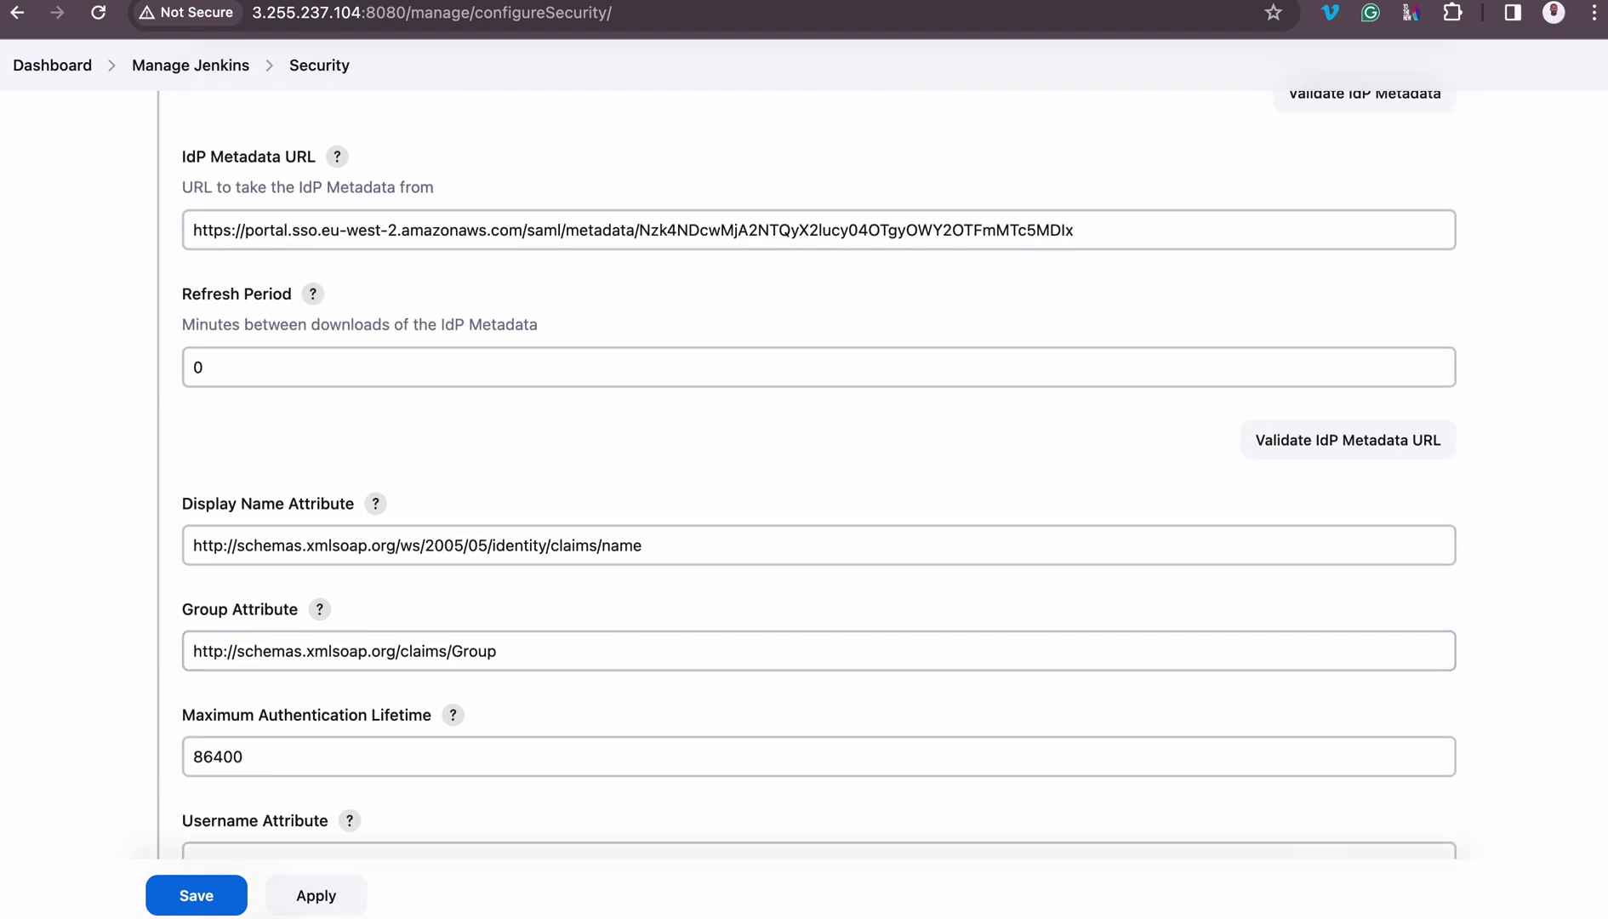
{"action": "scroll", "coordinate": [803, 476], "scroll_direction": "up", "scroll_amount": 5}
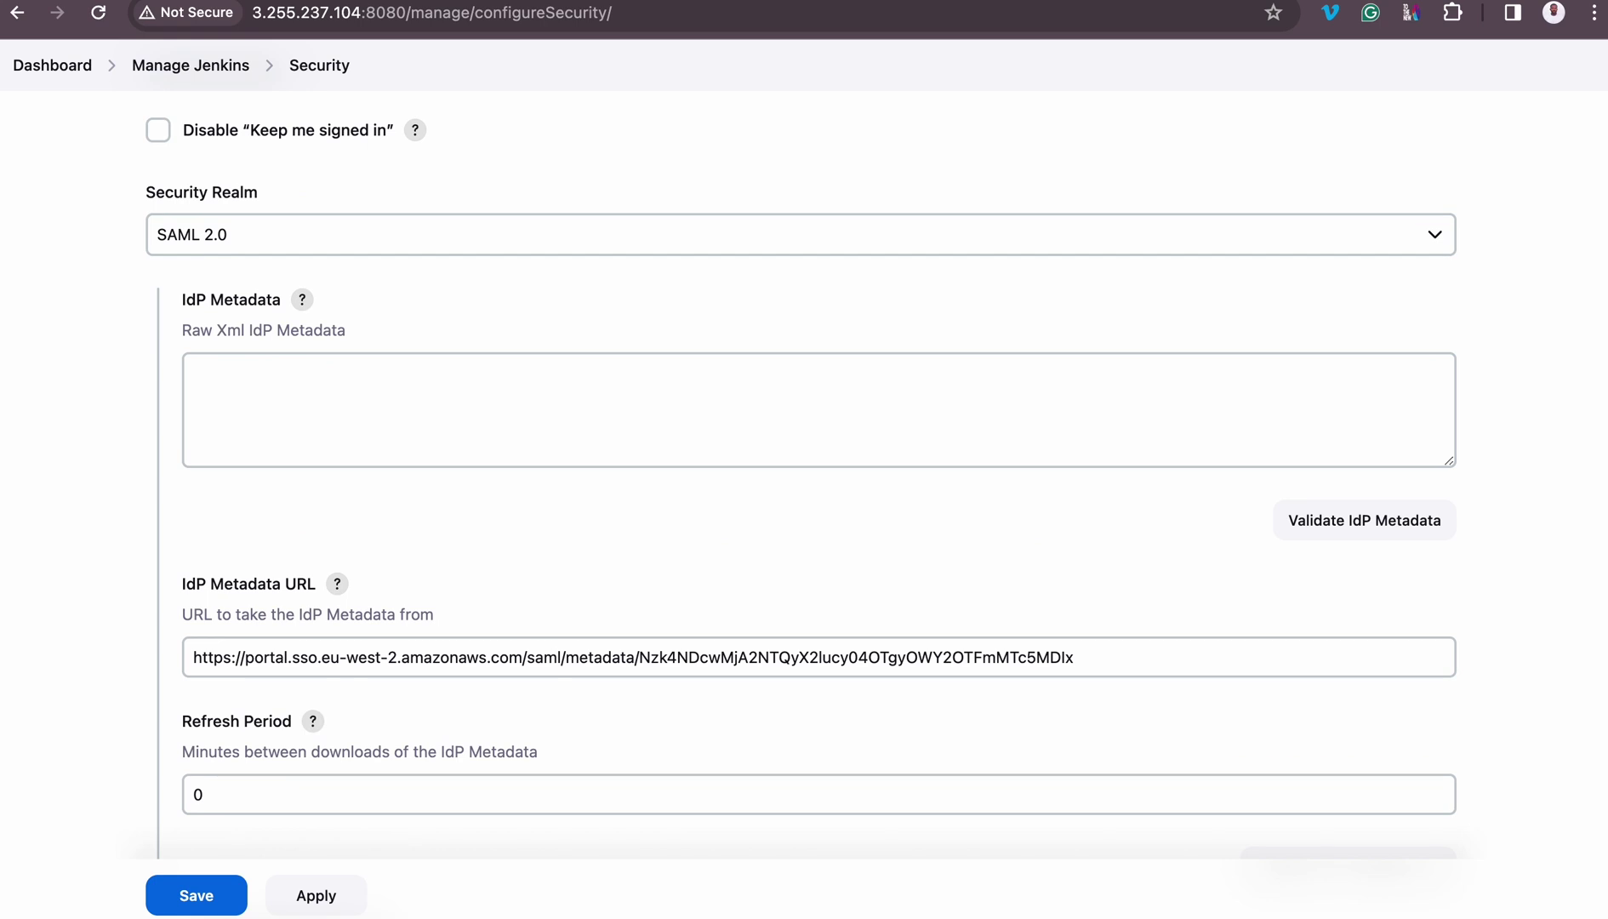
{"action": "scroll", "coordinate": [804, 477], "scroll_direction": "down", "scroll_amount": 10}
{"action": "scroll", "coordinate": [803, 477], "scroll_direction": "down", "scroll_amount": 10}
Step: Validate the IdP metadata URL and confirm it reports Success
{"action": "scroll", "coordinate": [804, 476], "scroll_direction": "up", "scroll_amount": 8}
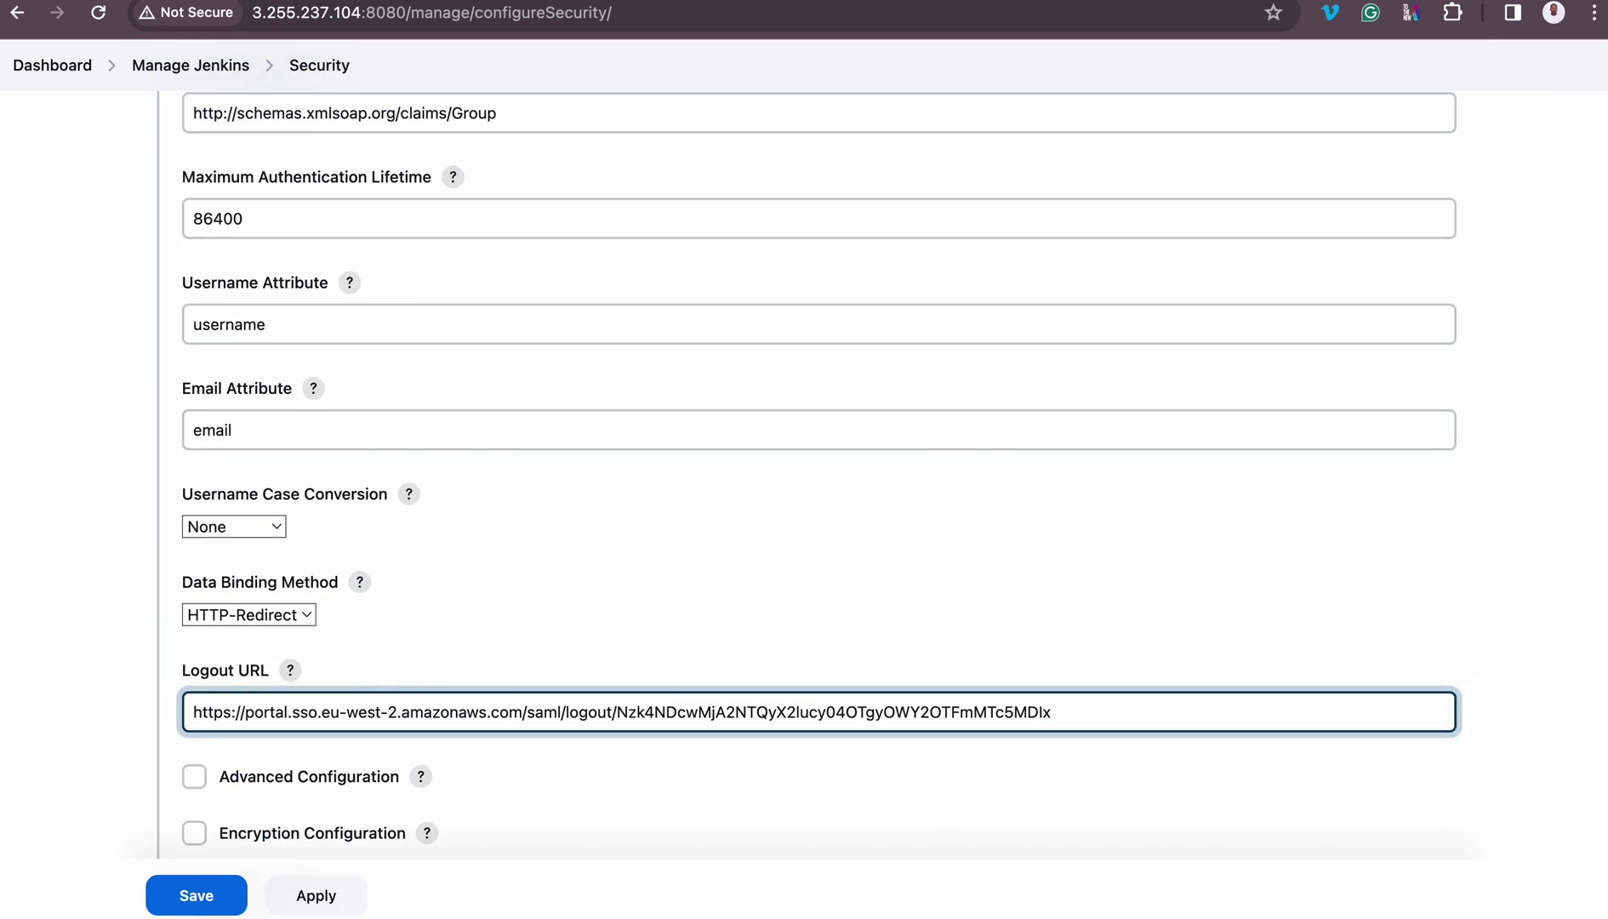
{"action": "scroll", "coordinate": [803, 606], "scroll_direction": "up", "scroll_amount": 5}
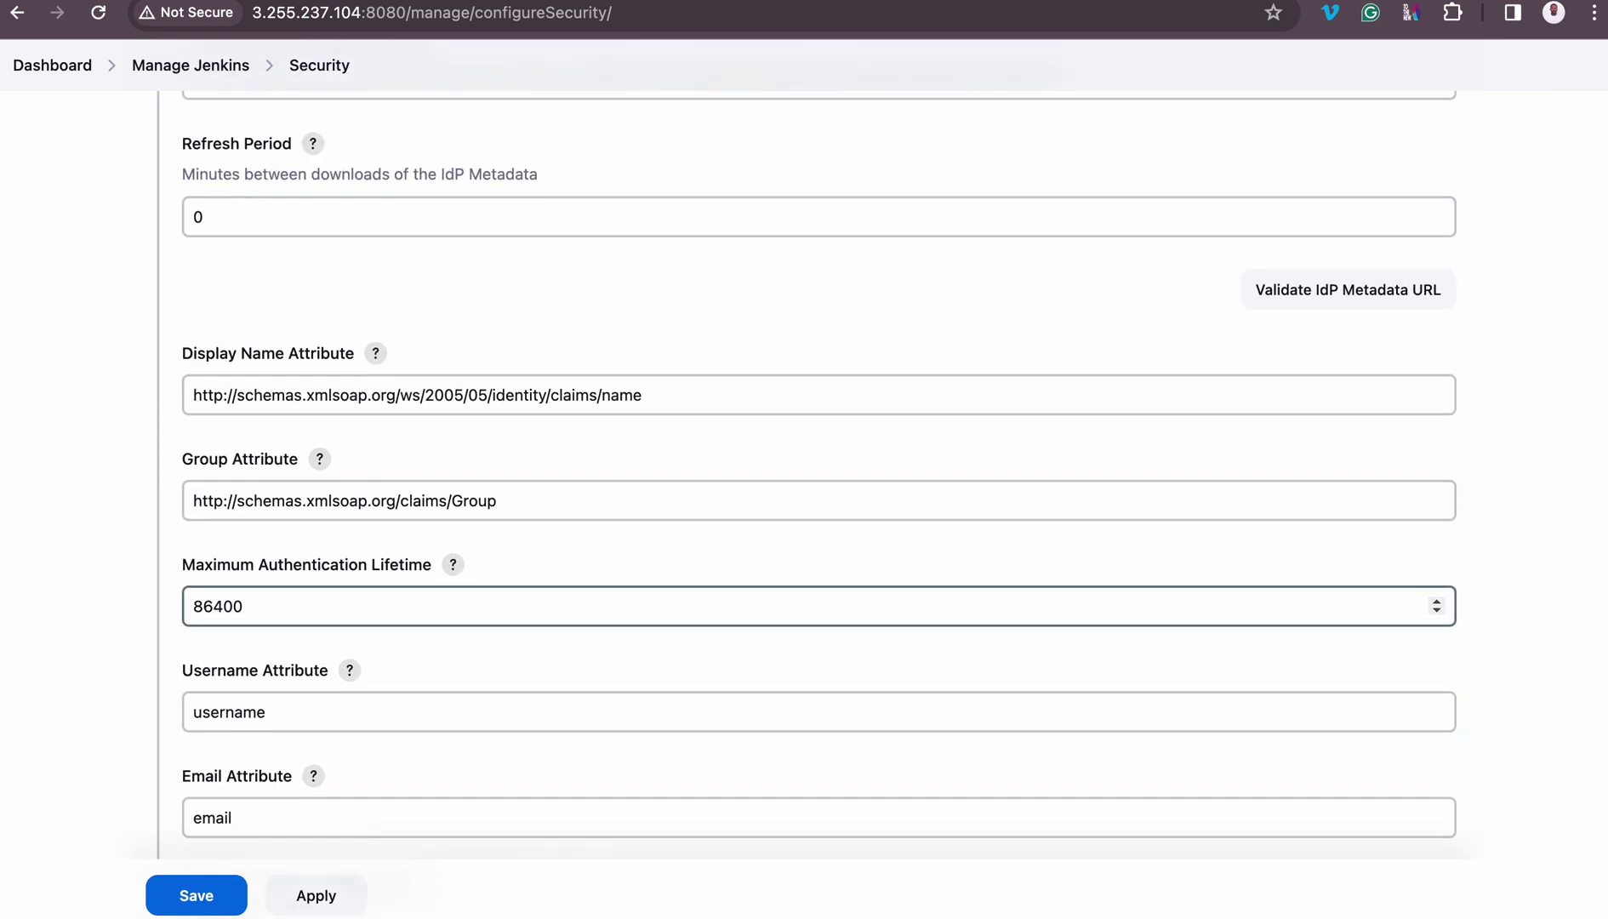
{"action": "scroll", "coordinate": [804, 476], "scroll_direction": "up", "scroll_amount": 3}
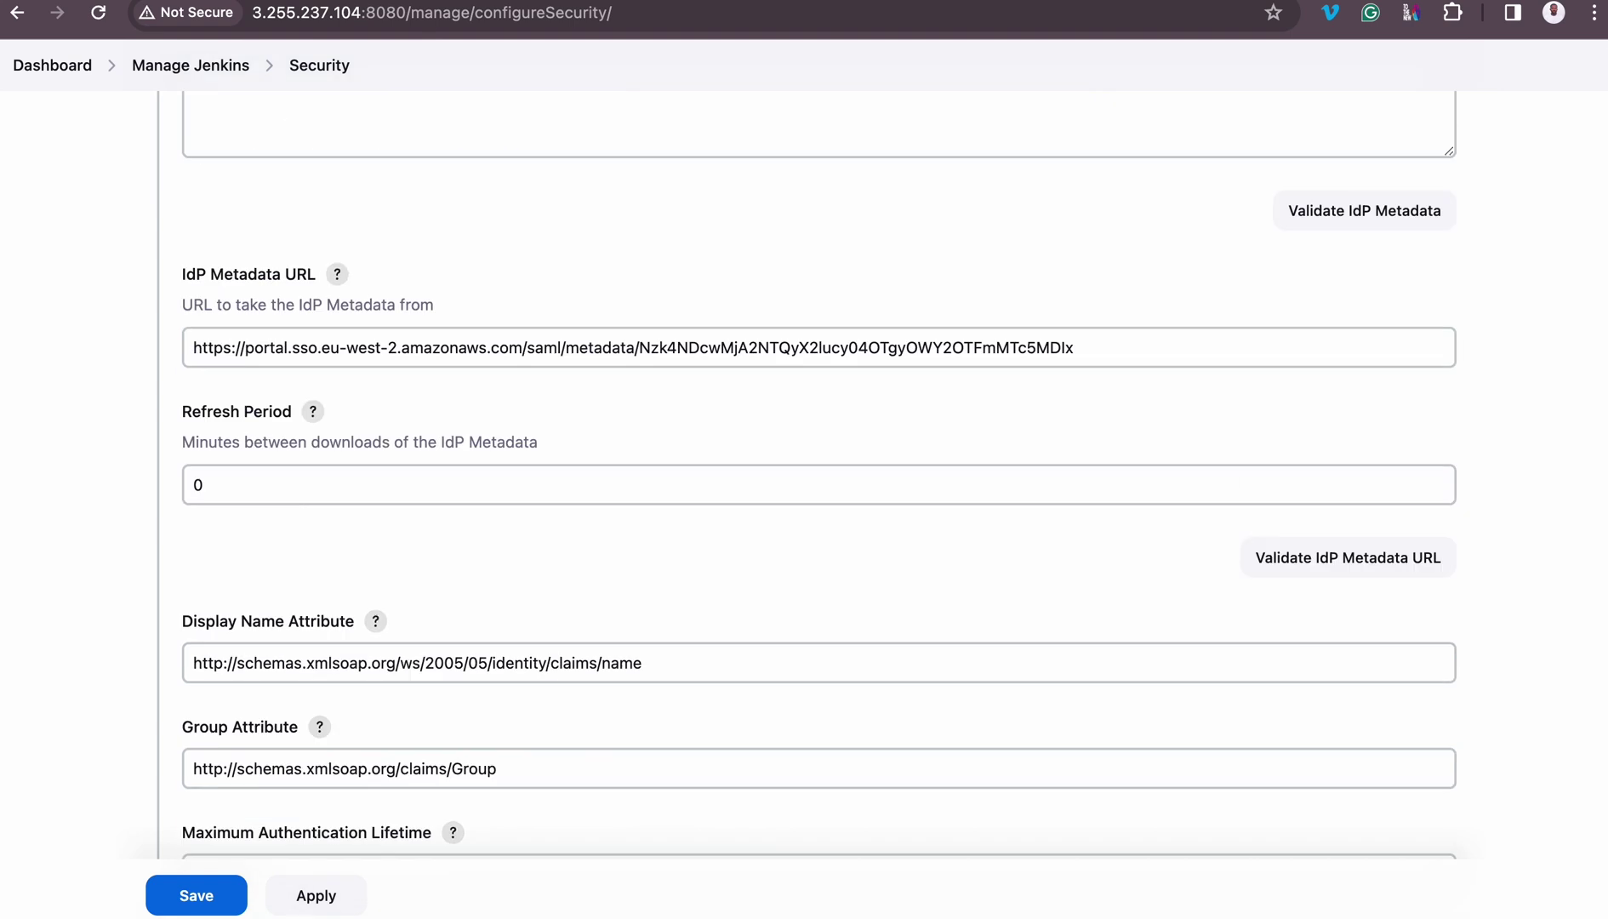
{"action": "scroll", "coordinate": [804, 477], "scroll_direction": "up", "scroll_amount": 1}
{"action": "scroll", "coordinate": [804, 477], "scroll_direction": "up", "scroll_amount": 5}
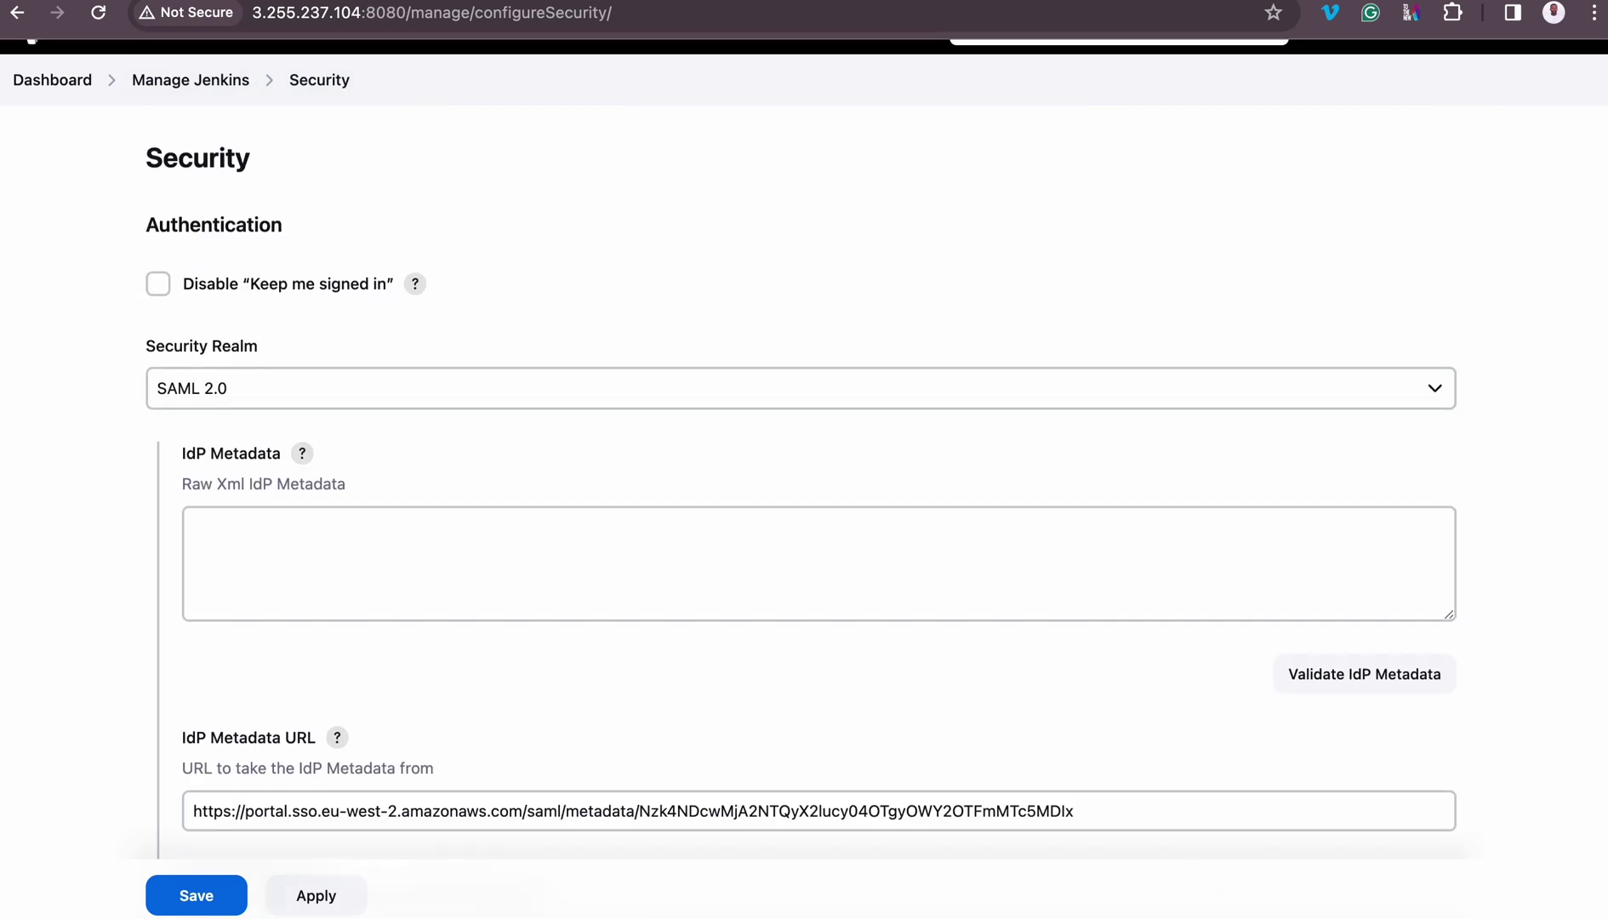
{"action": "scroll", "coordinate": [804, 477], "scroll_direction": "down", "scroll_amount": 5}
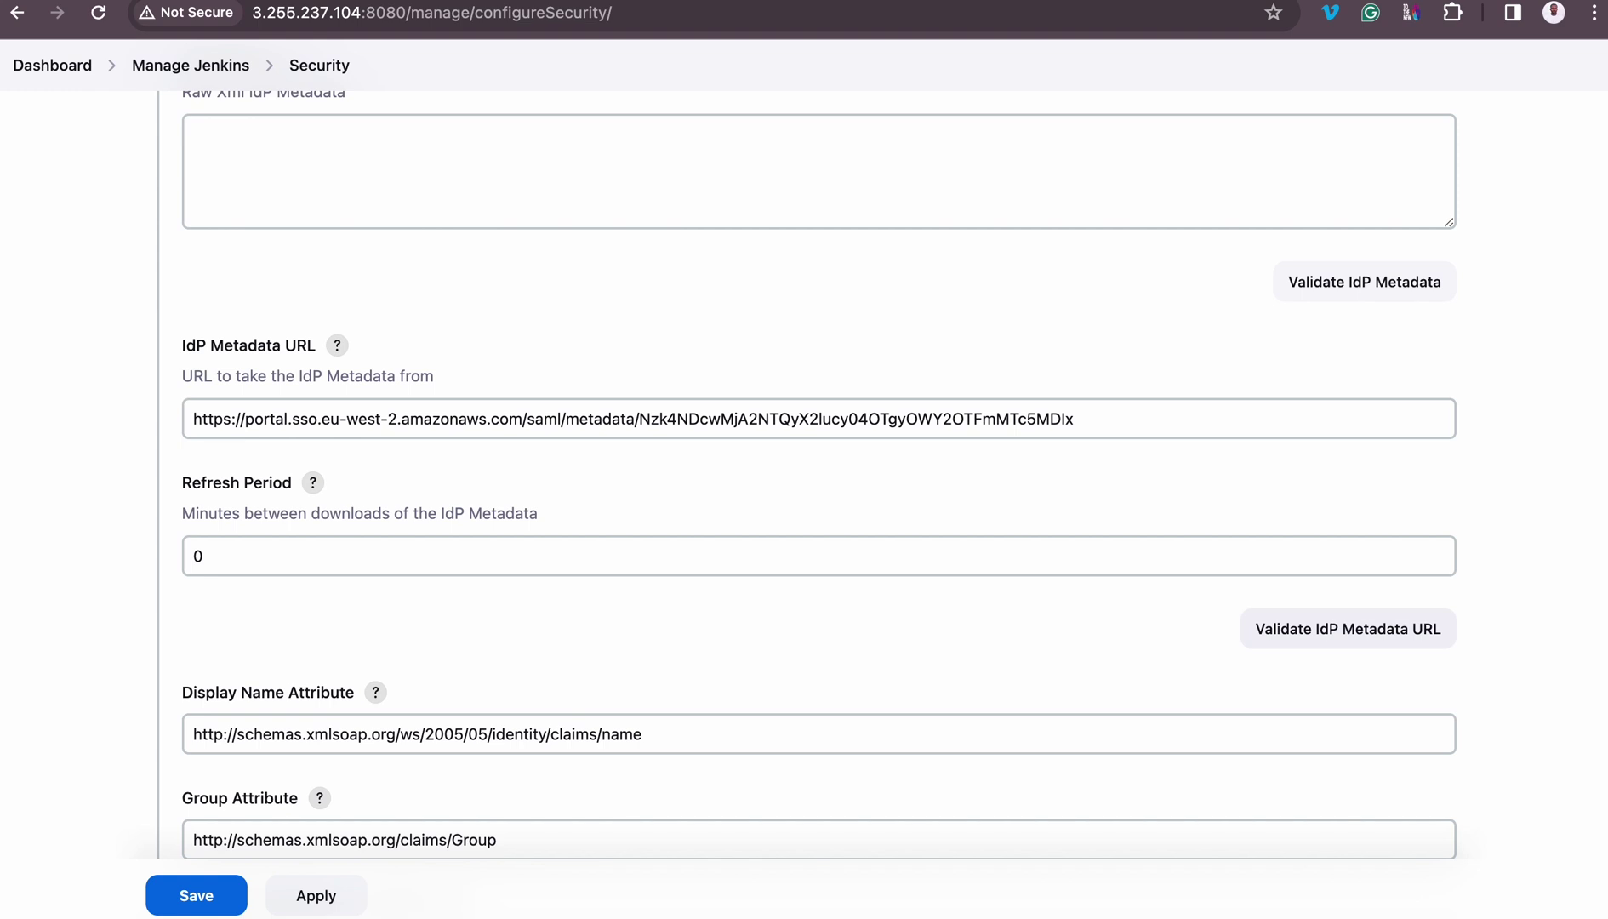
{"action": "left_click", "coordinate": [1348, 628]}
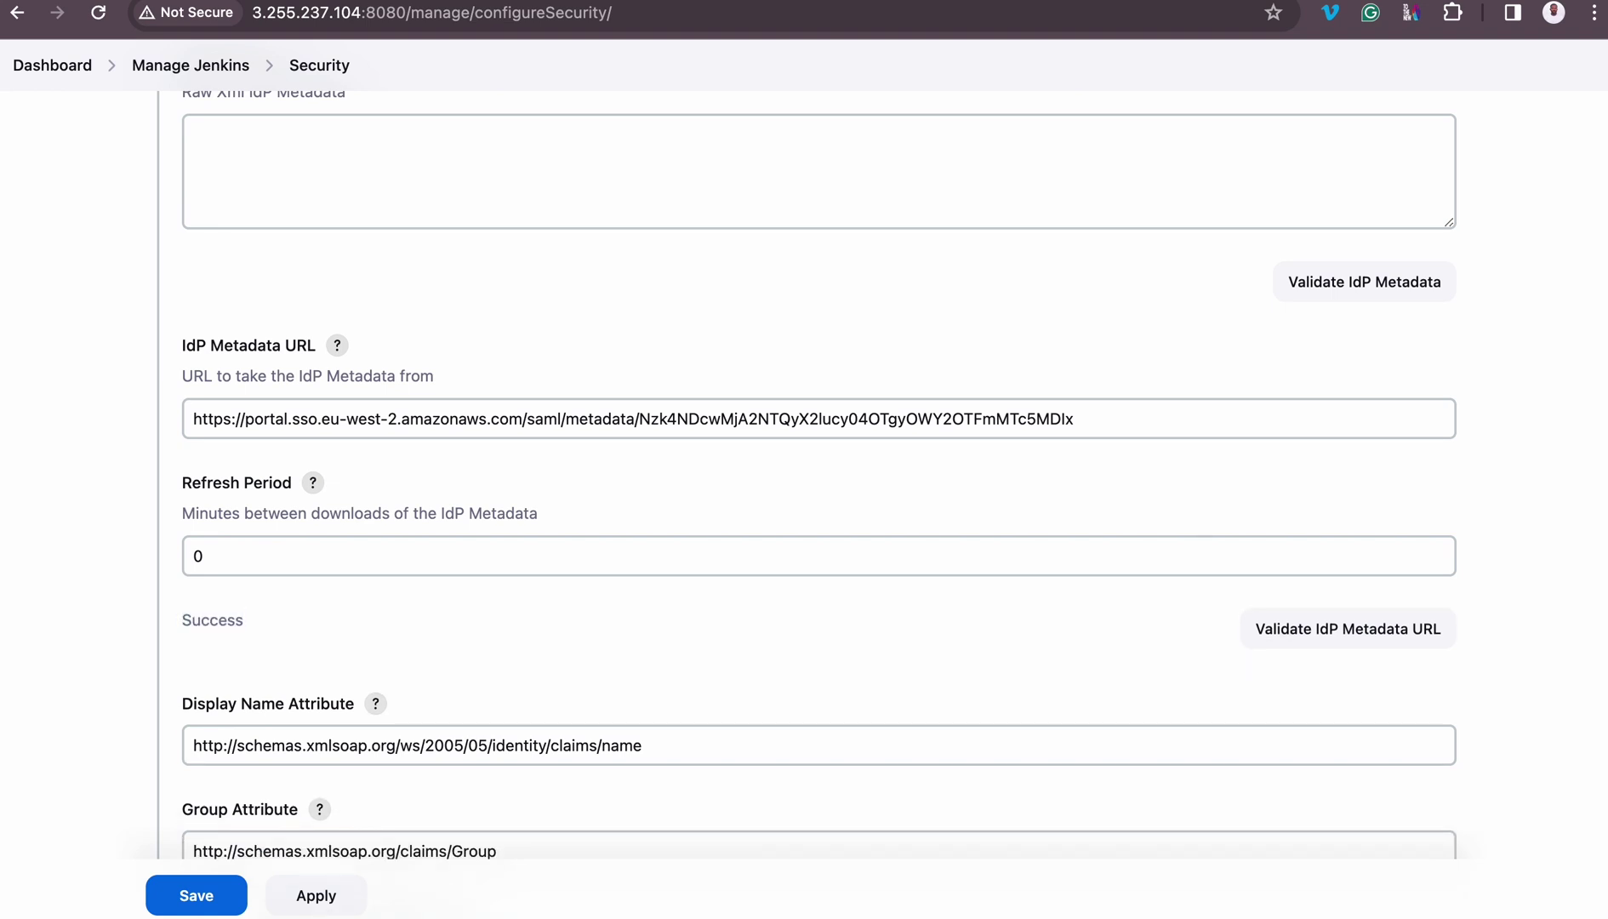
{"action": "double_click", "coordinate": [212, 620]}
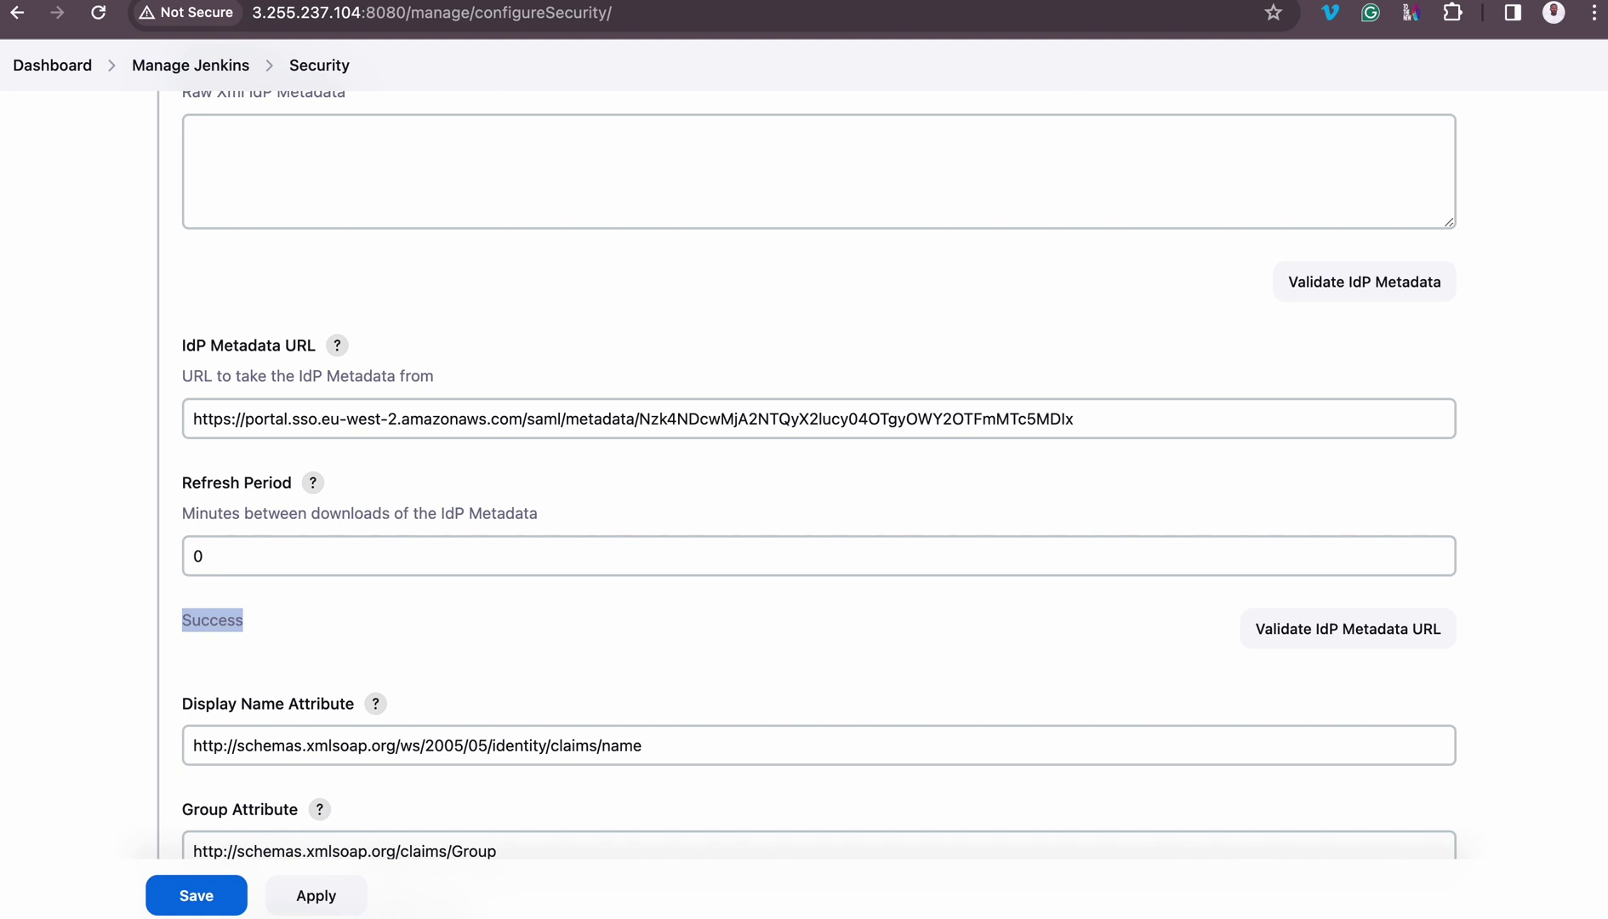
{"action": "scroll", "coordinate": [819, 475], "scroll_direction": "down", "scroll_amount": 8}
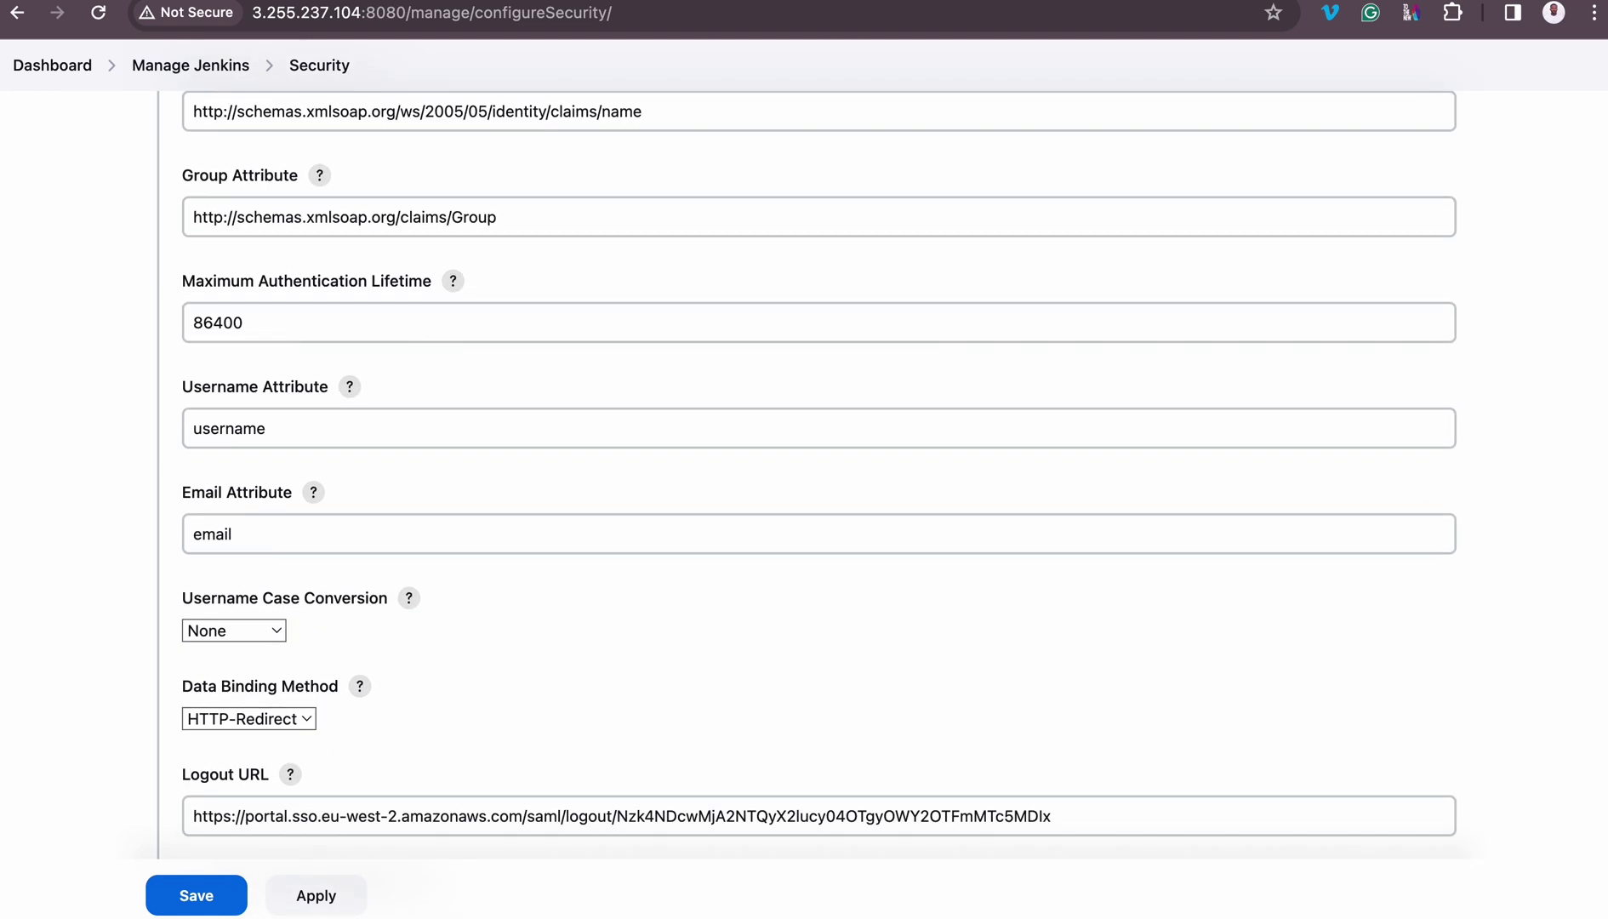
{"action": "scroll", "coordinate": [819, 480], "scroll_direction": "down", "scroll_amount": 13}
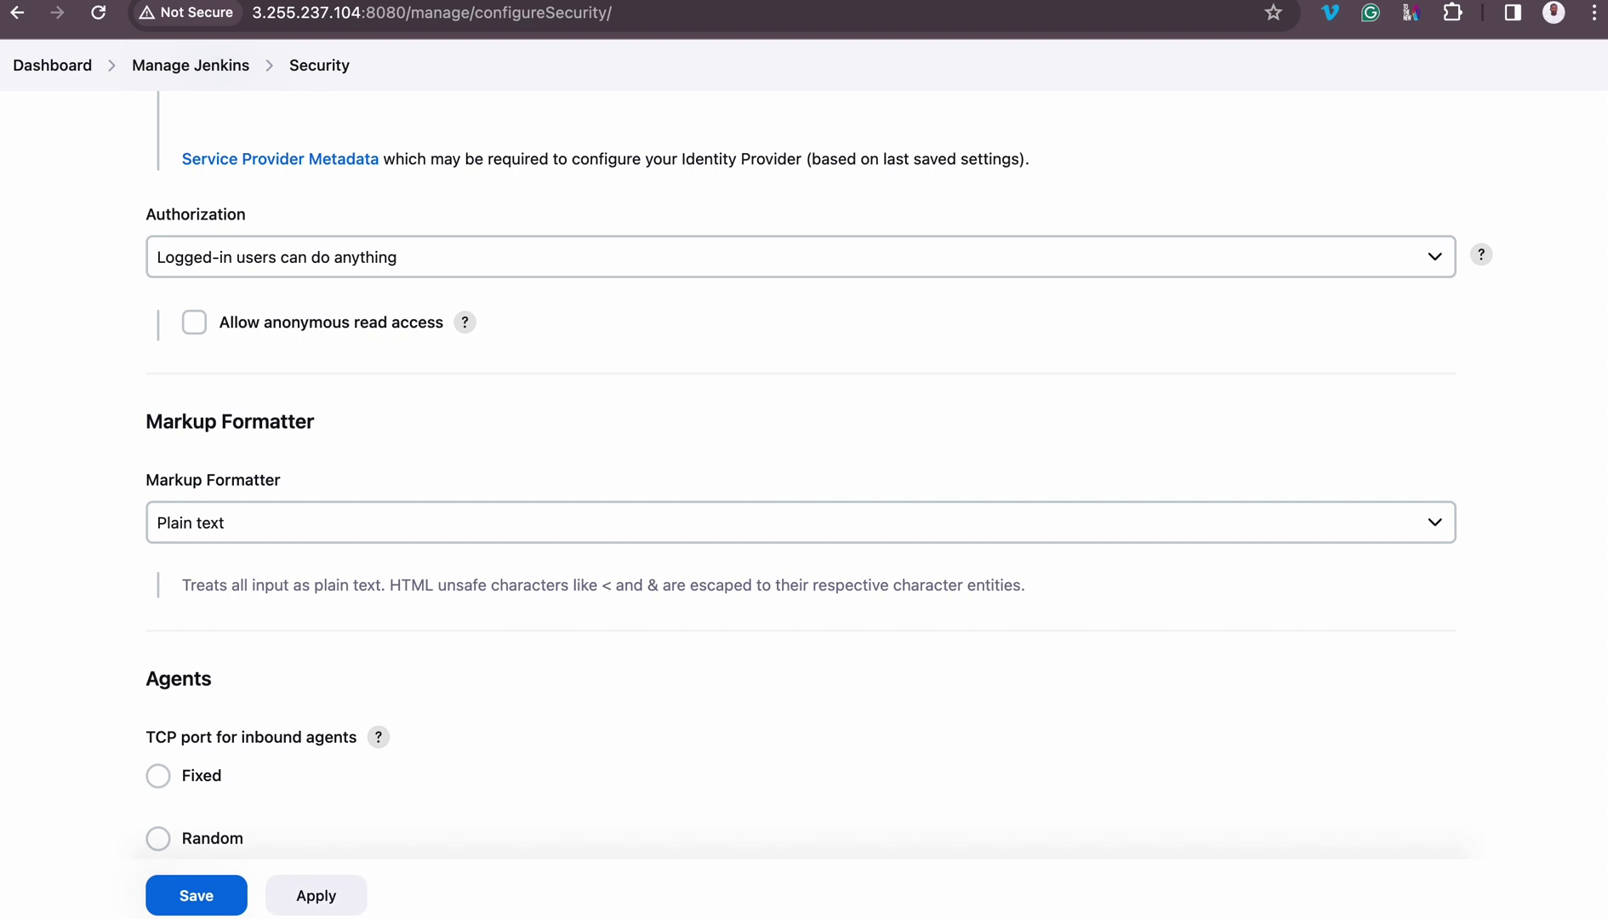
Step: Apply and save the SAML 2.0 security configuration in Jenkins
{"action": "left_click", "coordinate": [315, 895]}
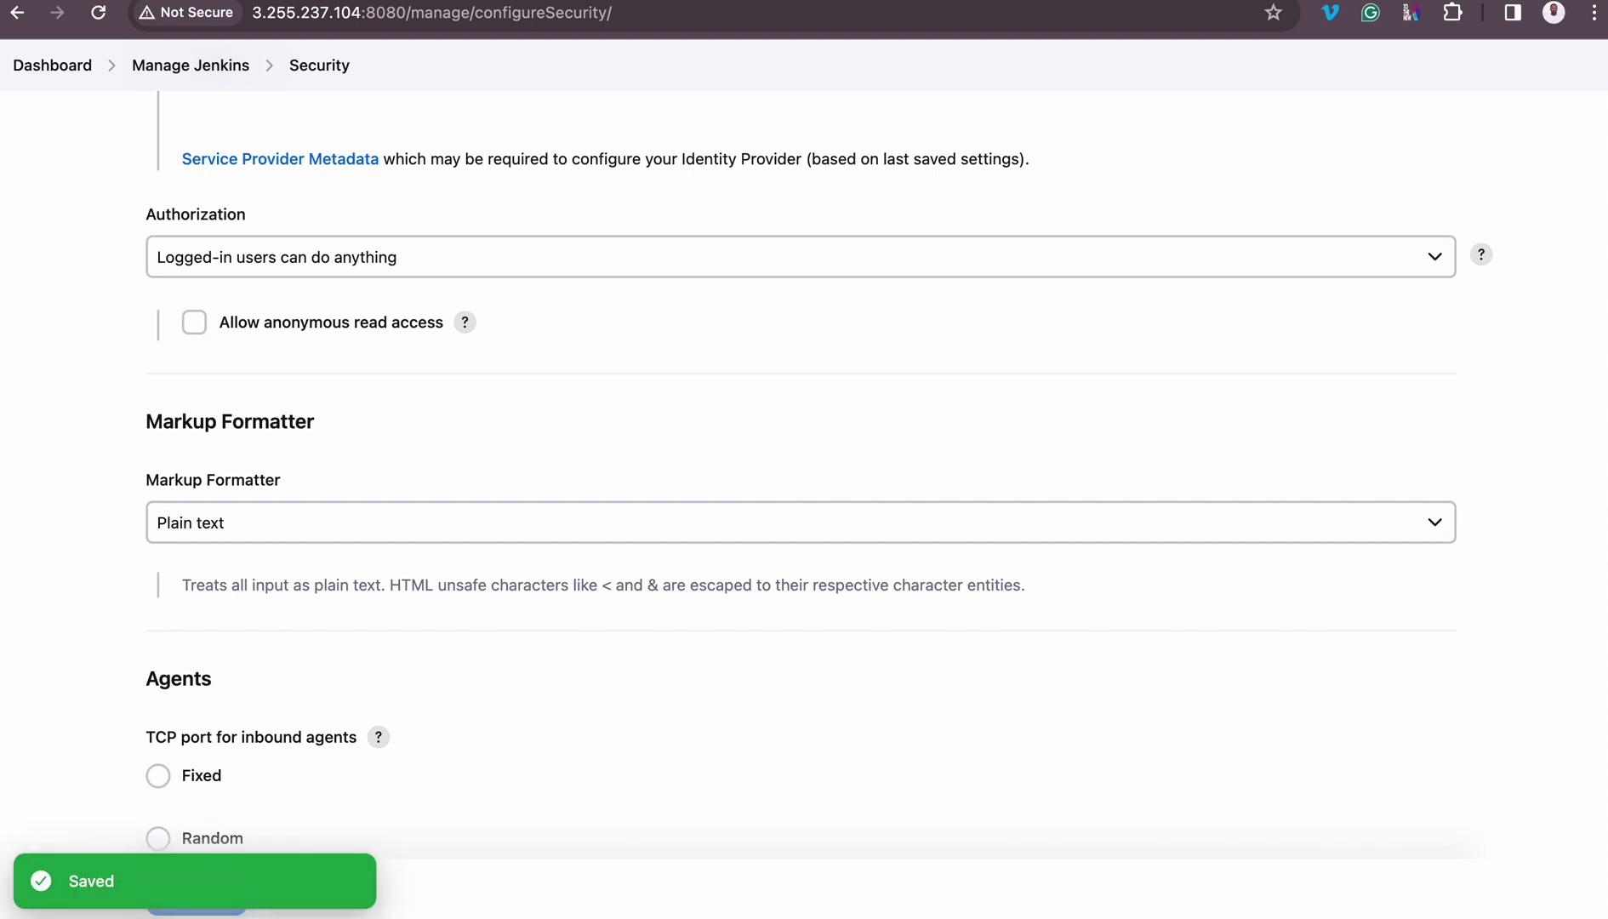
{"action": "scroll", "coordinate": [819, 475], "scroll_direction": "up", "scroll_amount": 5}
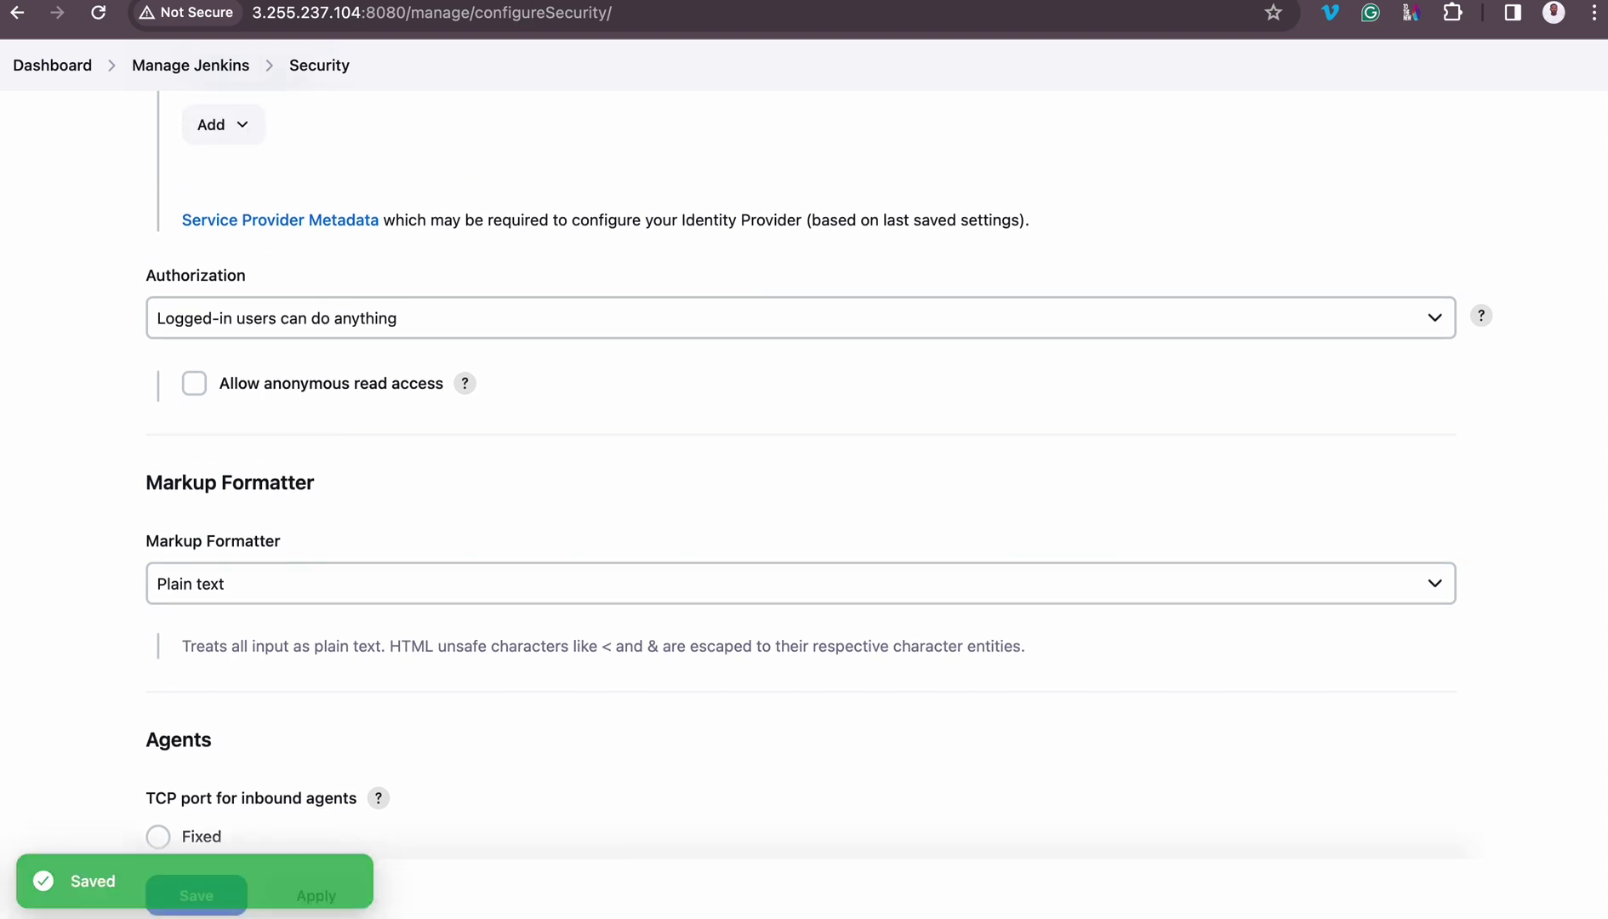
{"action": "scroll", "coordinate": [819, 475], "scroll_direction": "up", "scroll_amount": 3}
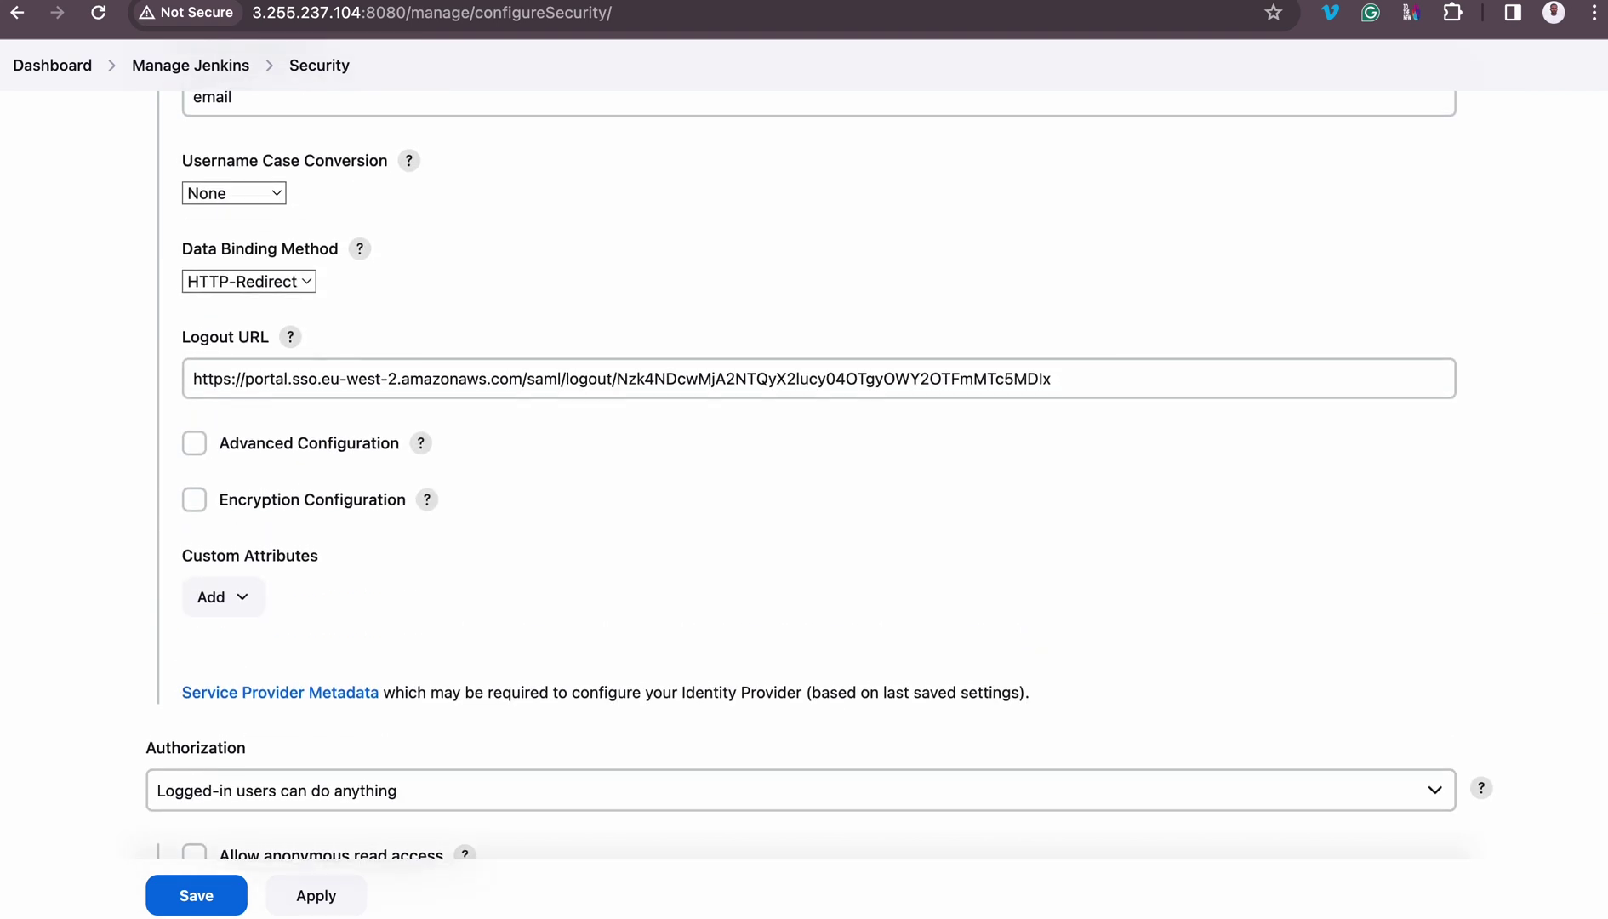
{"action": "left_click", "coordinate": [197, 894]}
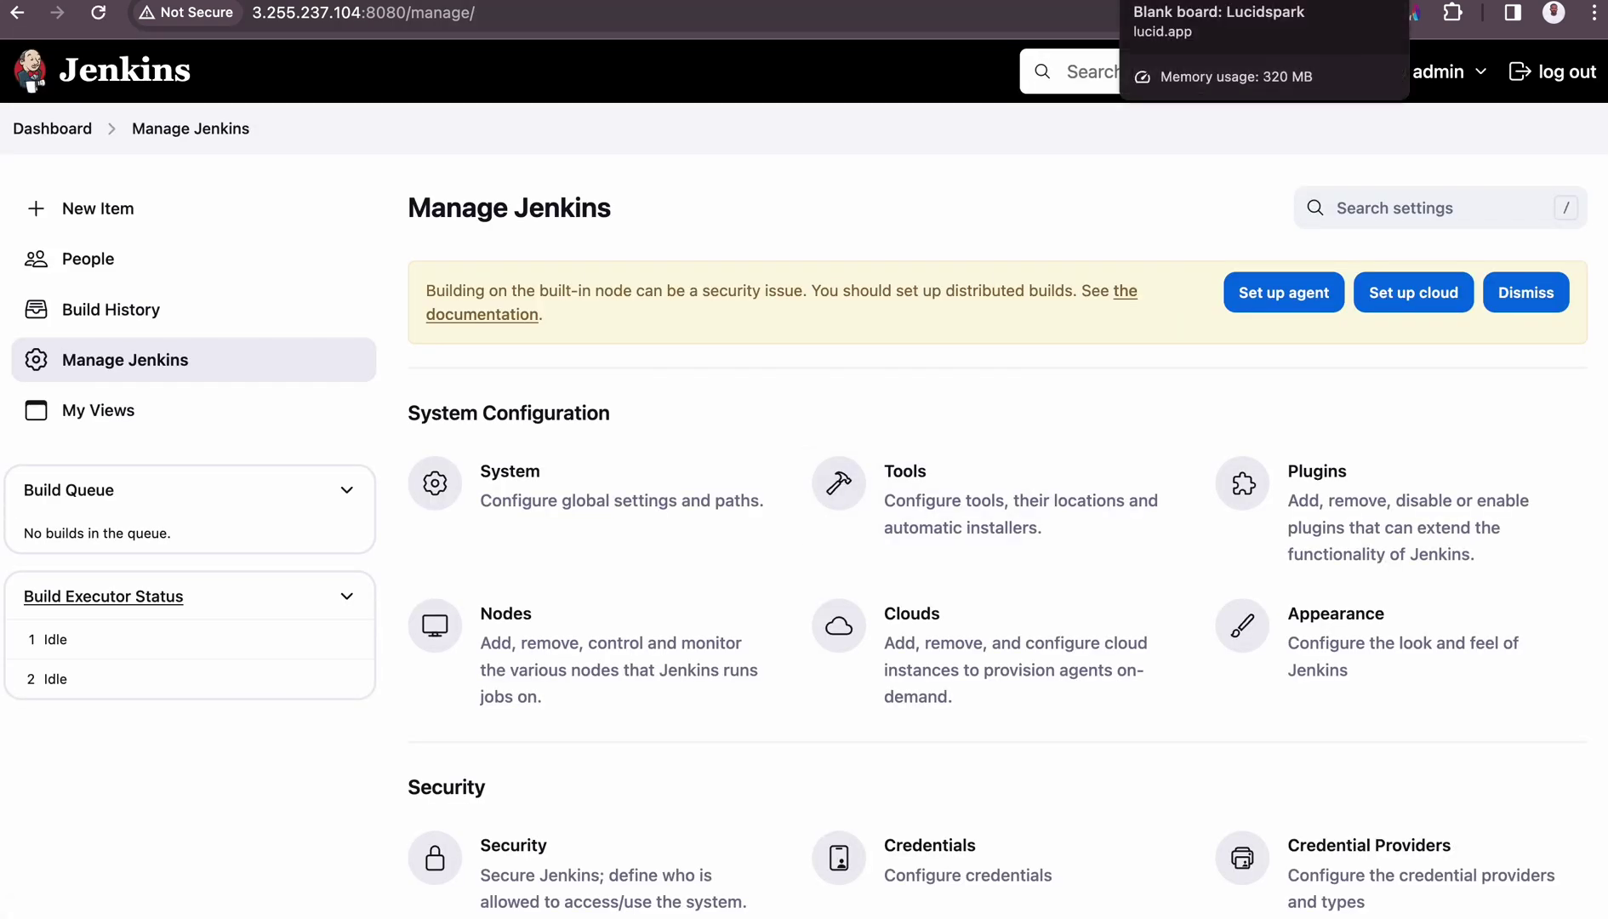
{"action": "left_click", "coordinate": [1191, 2]}
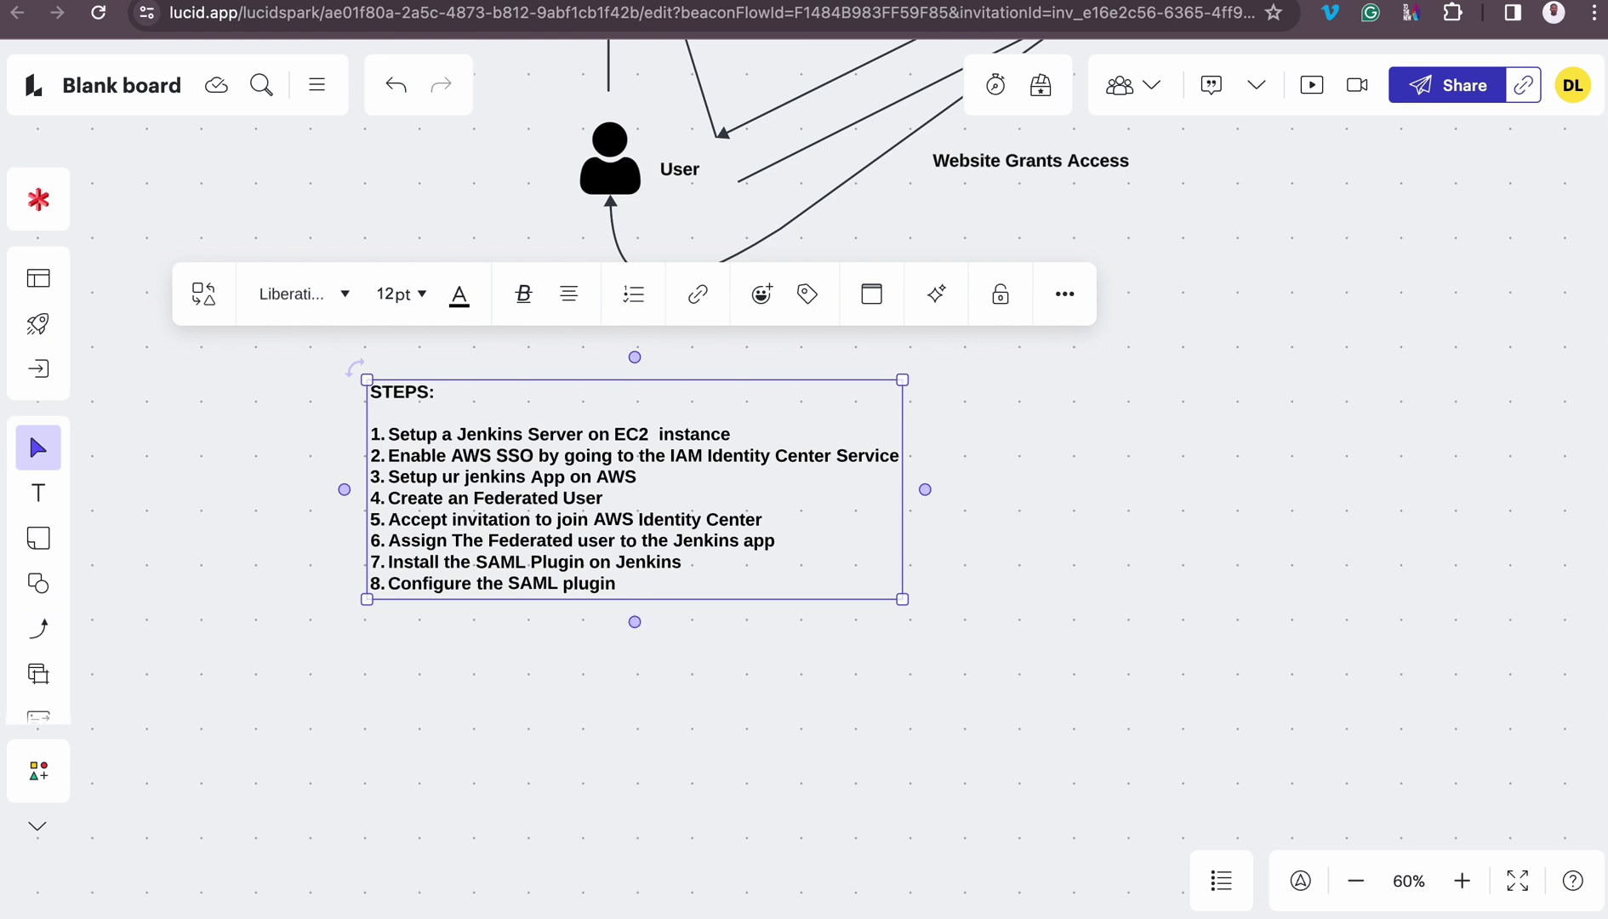
Step: Add step 9, 'Edit the Jenkins App Atrribute Mappings', to the Lucidspark STEPS note
{"action": "key", "text": "Return"}
{"action": "key", "text": "Right"}
{"action": "key", "text": "Return"}
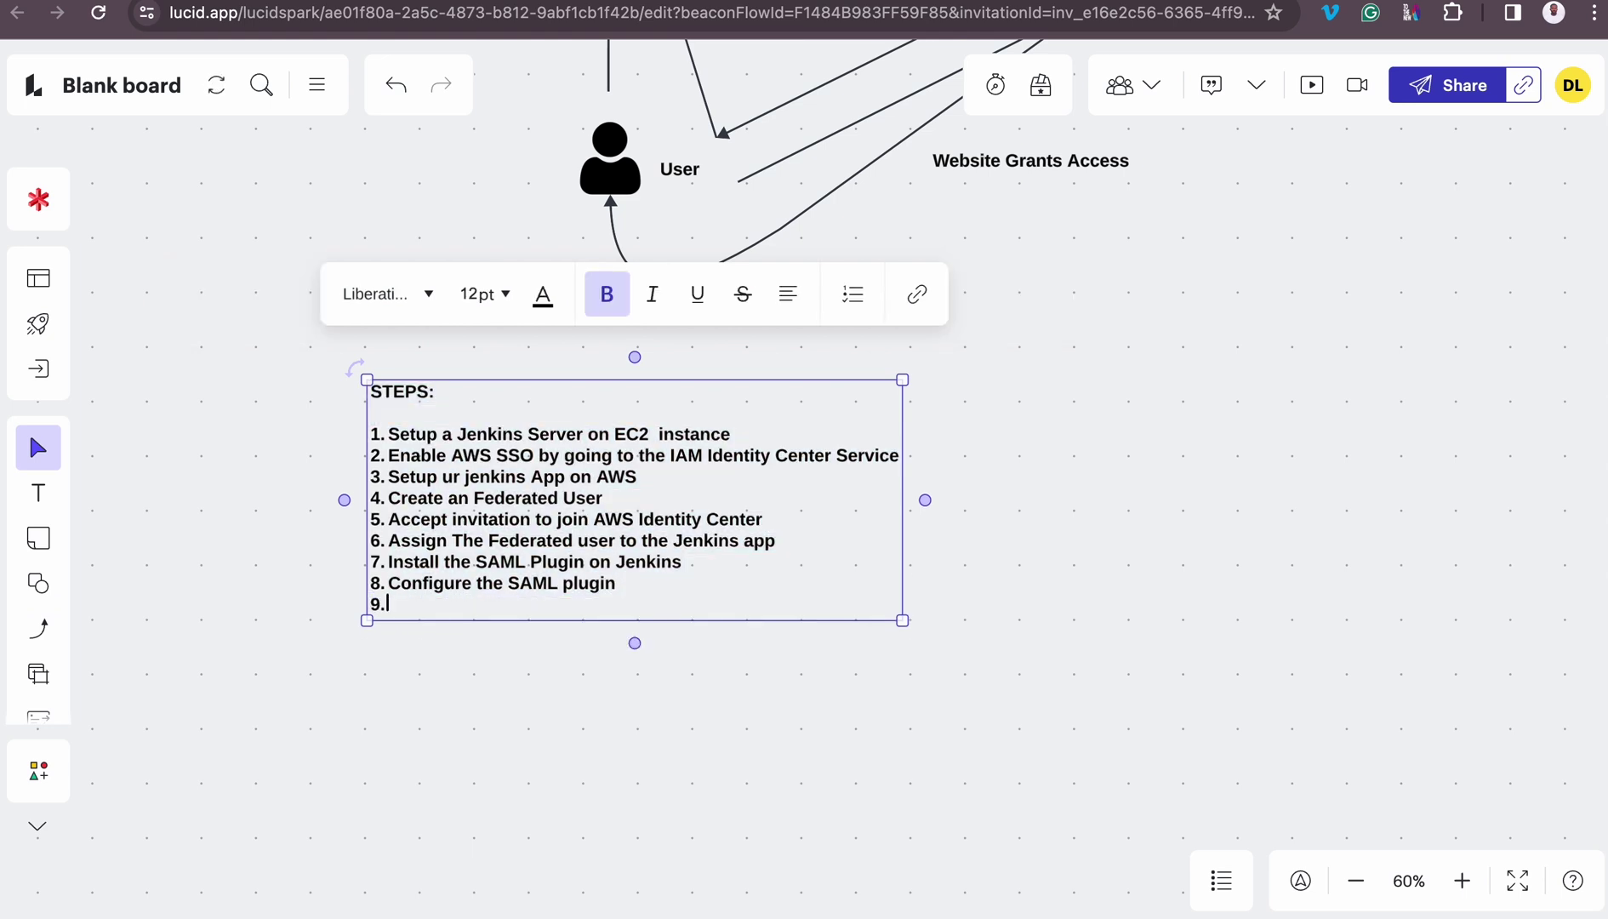
{"action": "type", "text": "Edit Al"}
{"action": "key", "text": "BackSpace"}
{"action": "key", "text": "BackSpace"}
{"action": "type", "text": "the Jen"}
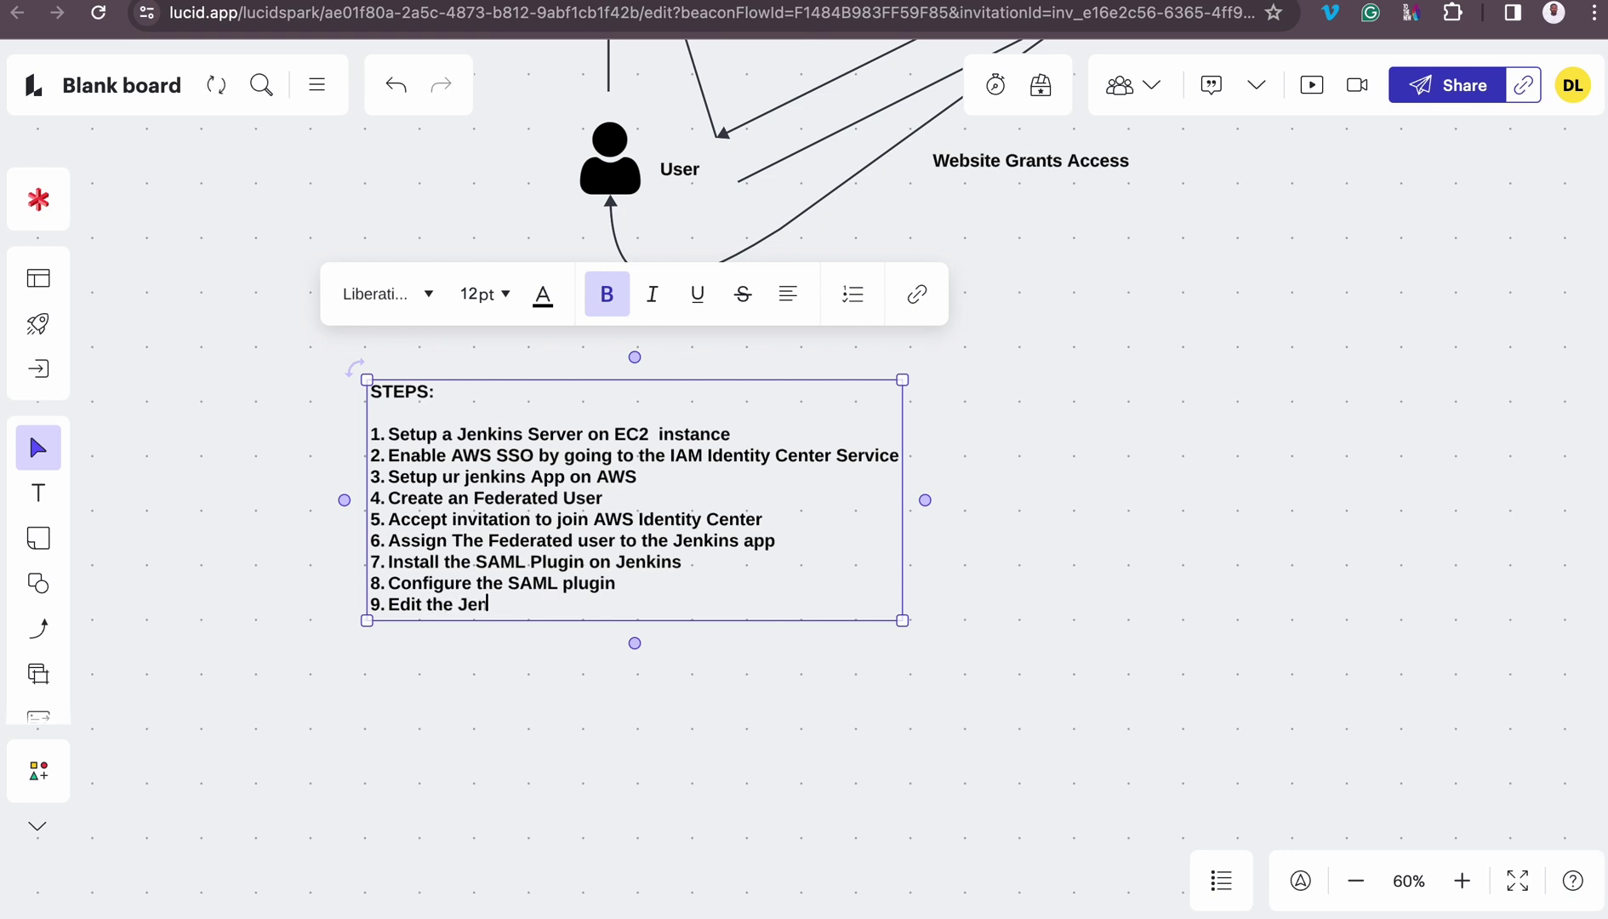
{"action": "type", "text": "kins App Attrribute"}
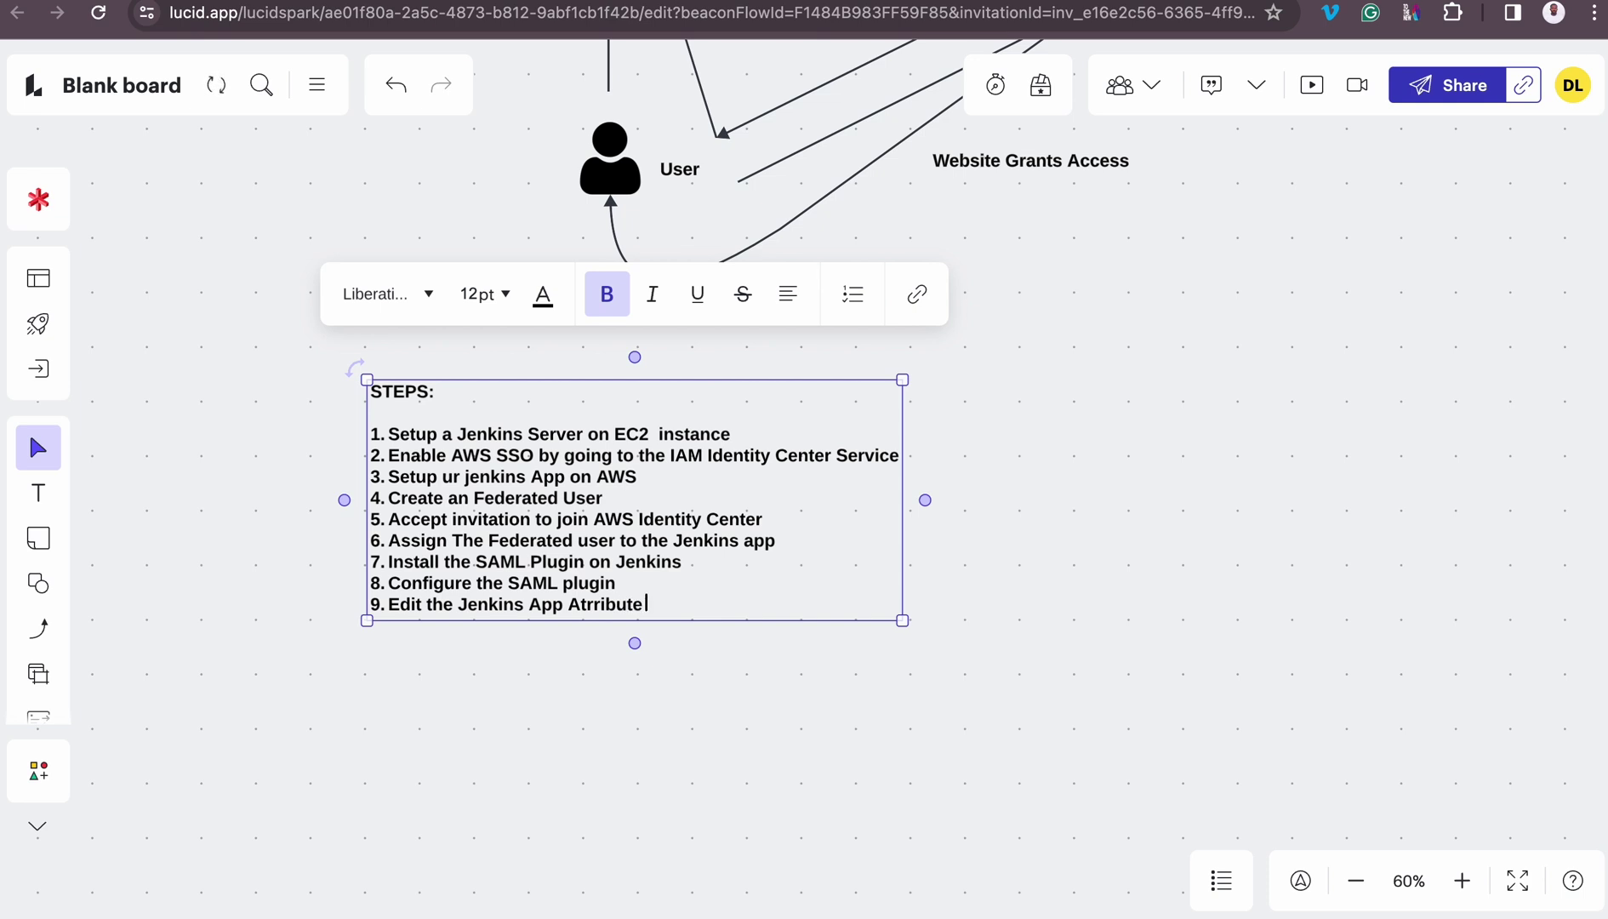
{"action": "type", "text": " Mappings"}
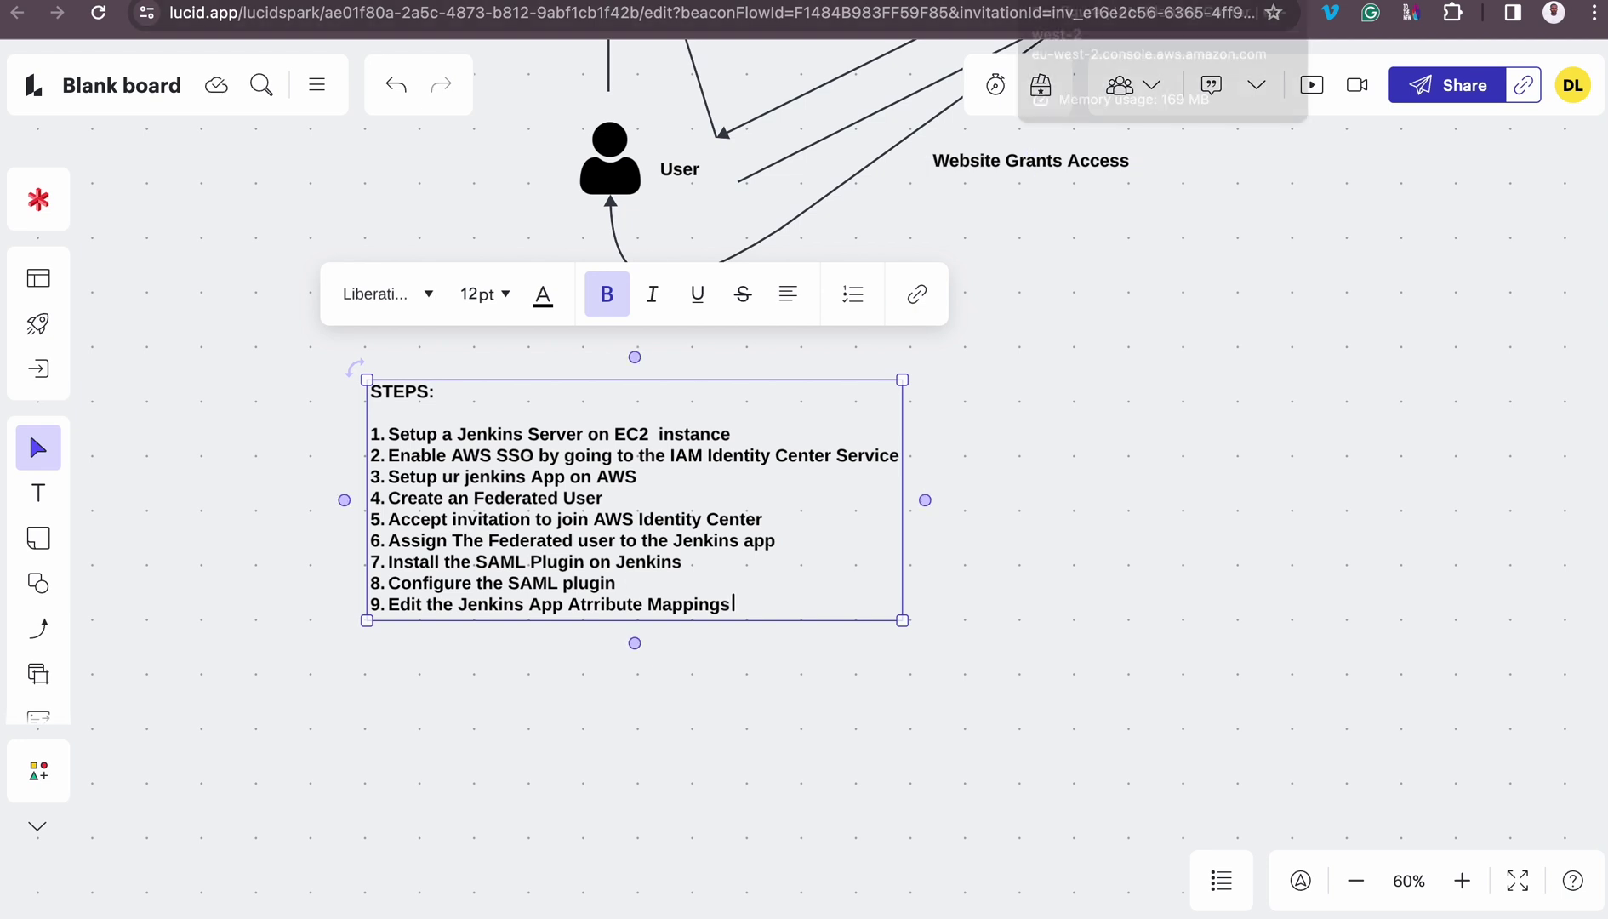
{"action": "left_click", "coordinate": [1070, 1]}
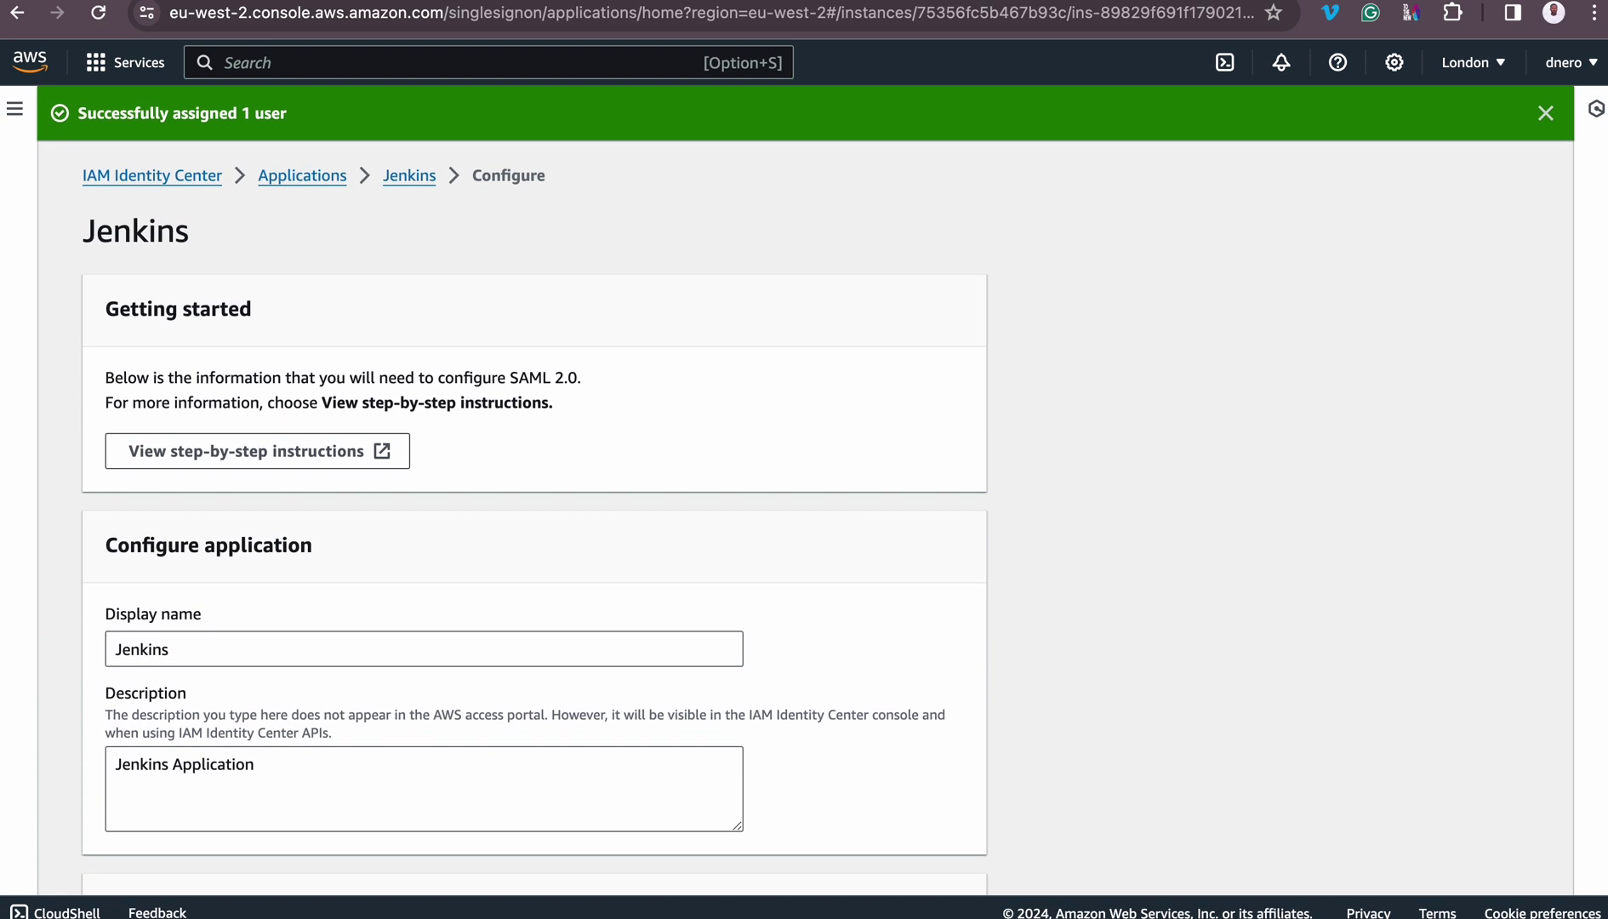
Step: Open Edit attribute mappings for the customer managed Jenkins application in Identity Center
{"action": "left_click", "coordinate": [302, 176]}
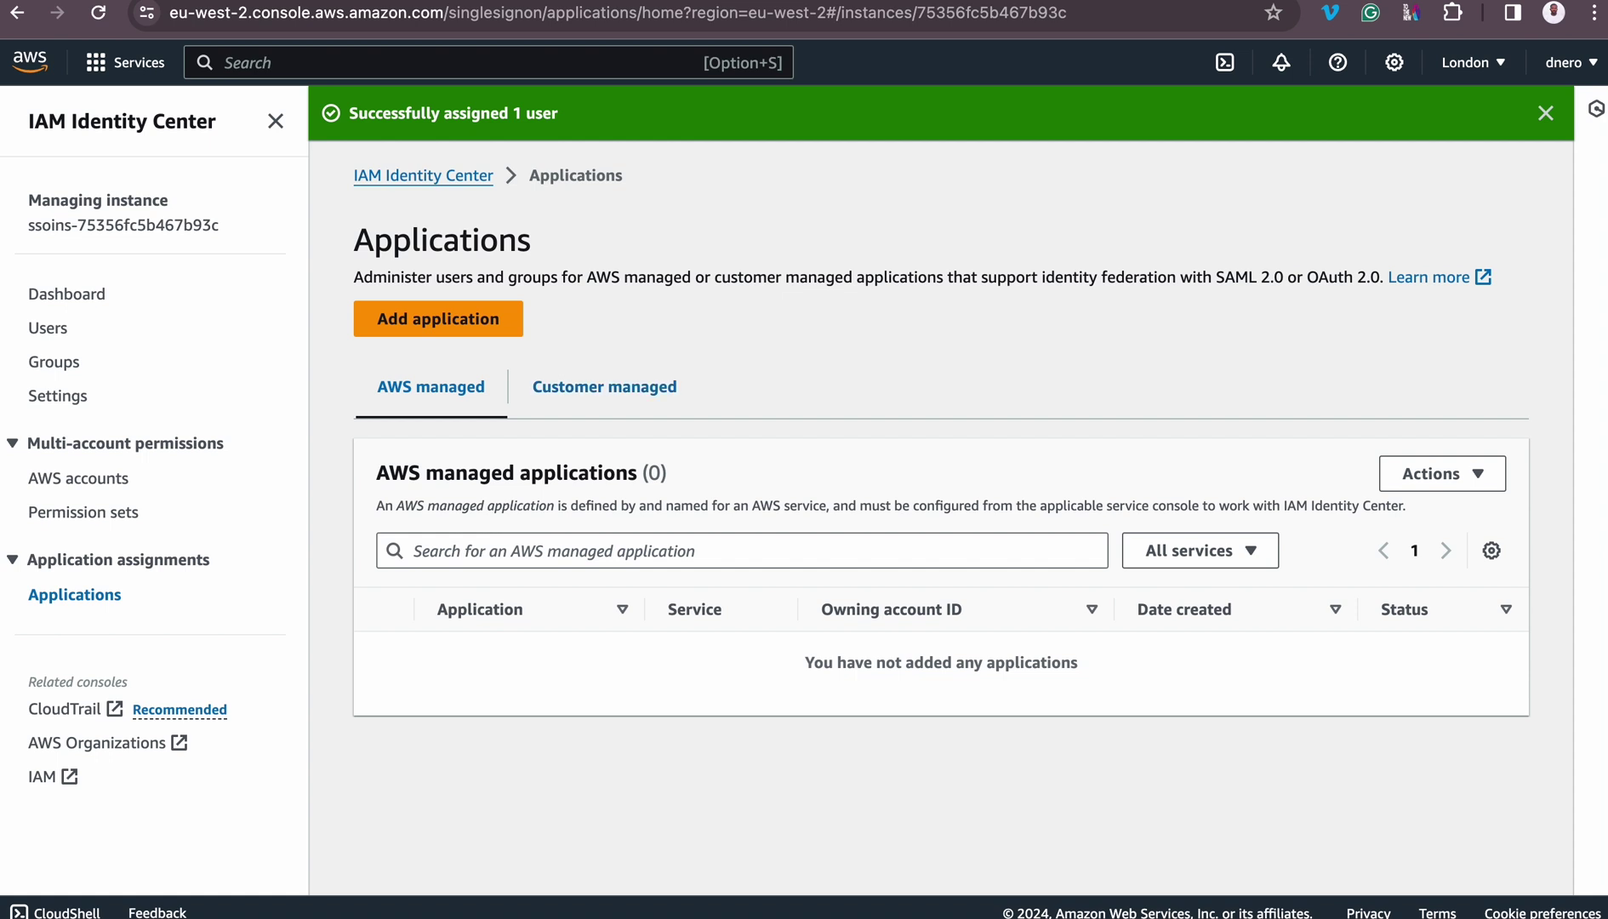
{"action": "left_click", "coordinate": [604, 387]}
{"action": "left_click", "coordinate": [383, 692]}
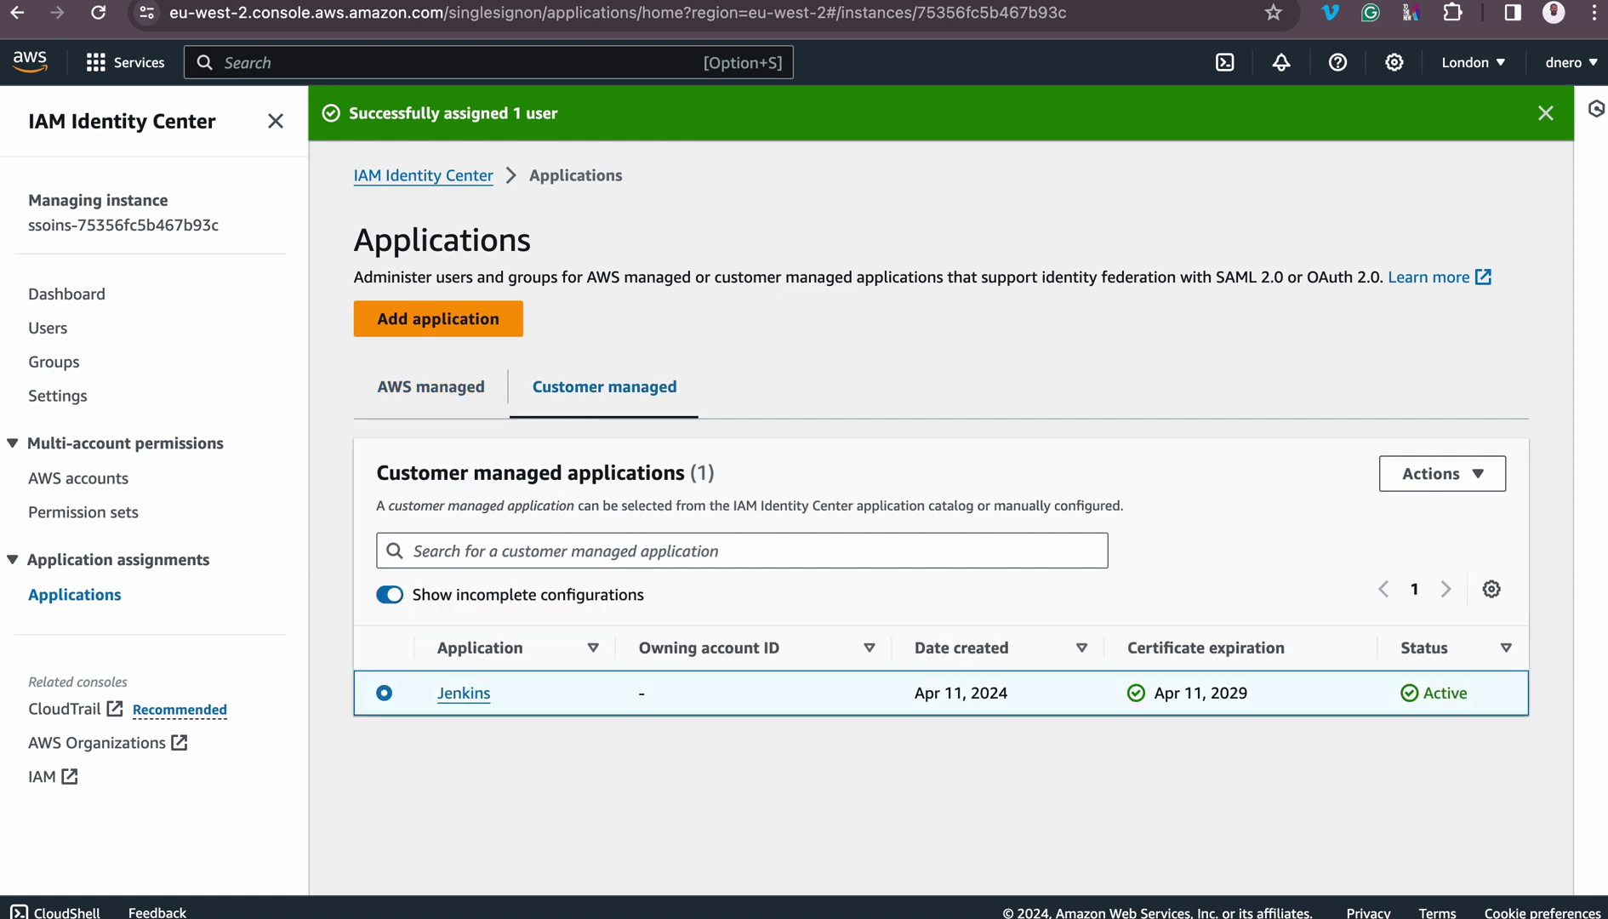
{"action": "left_click", "coordinate": [1441, 473]}
{"action": "left_click", "coordinate": [1442, 473]}
{"action": "left_click", "coordinate": [463, 692]}
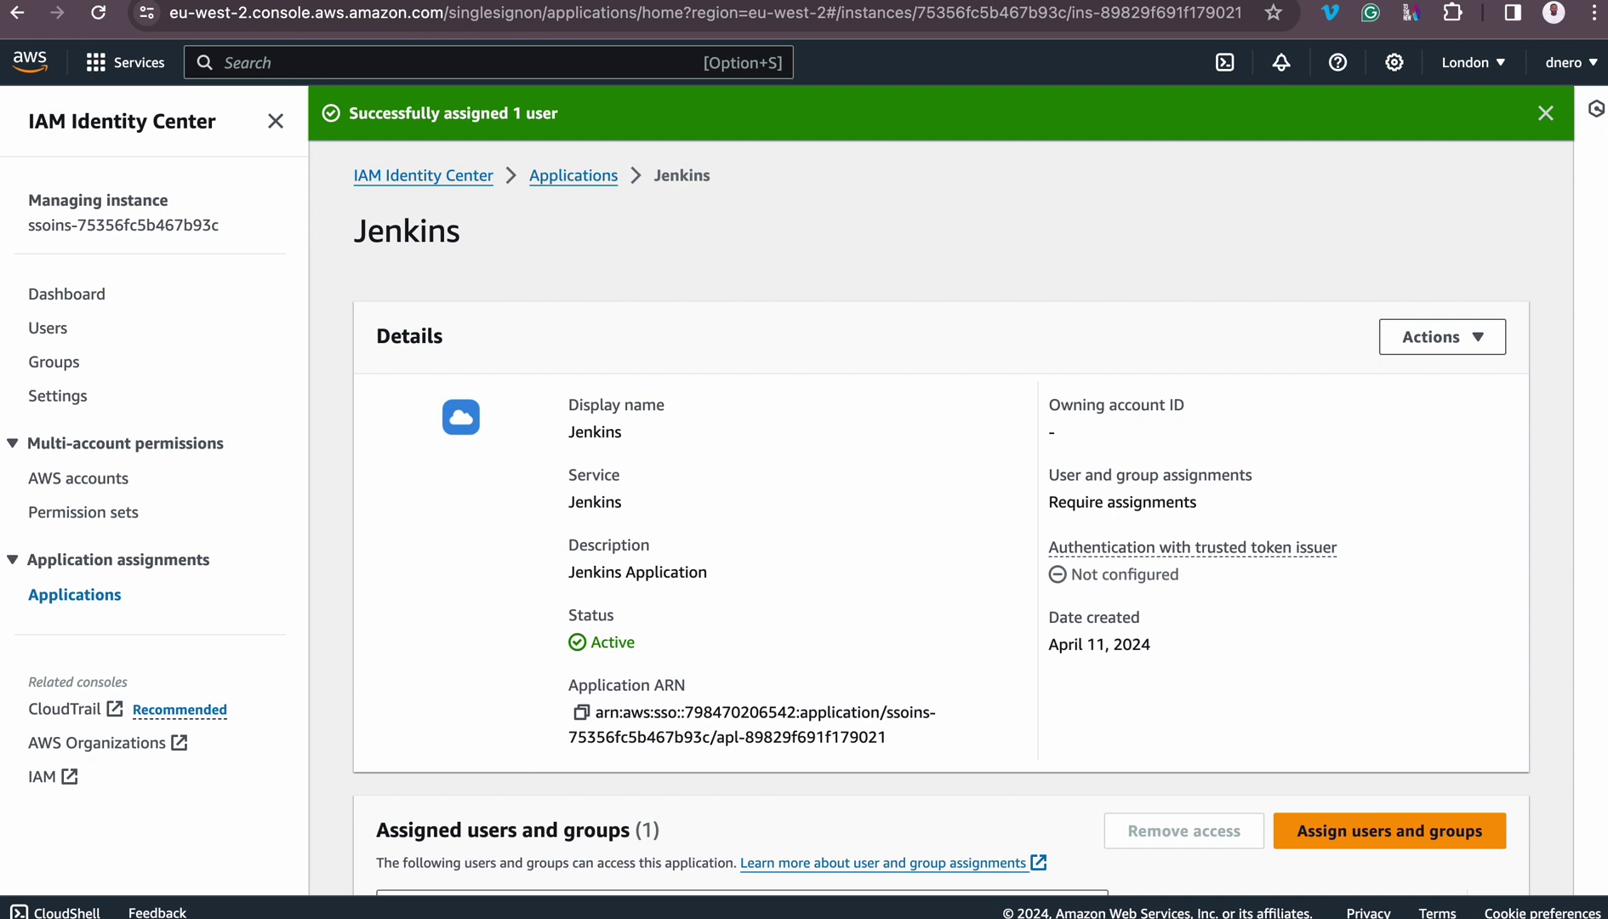
{"action": "left_click", "coordinate": [1442, 337]}
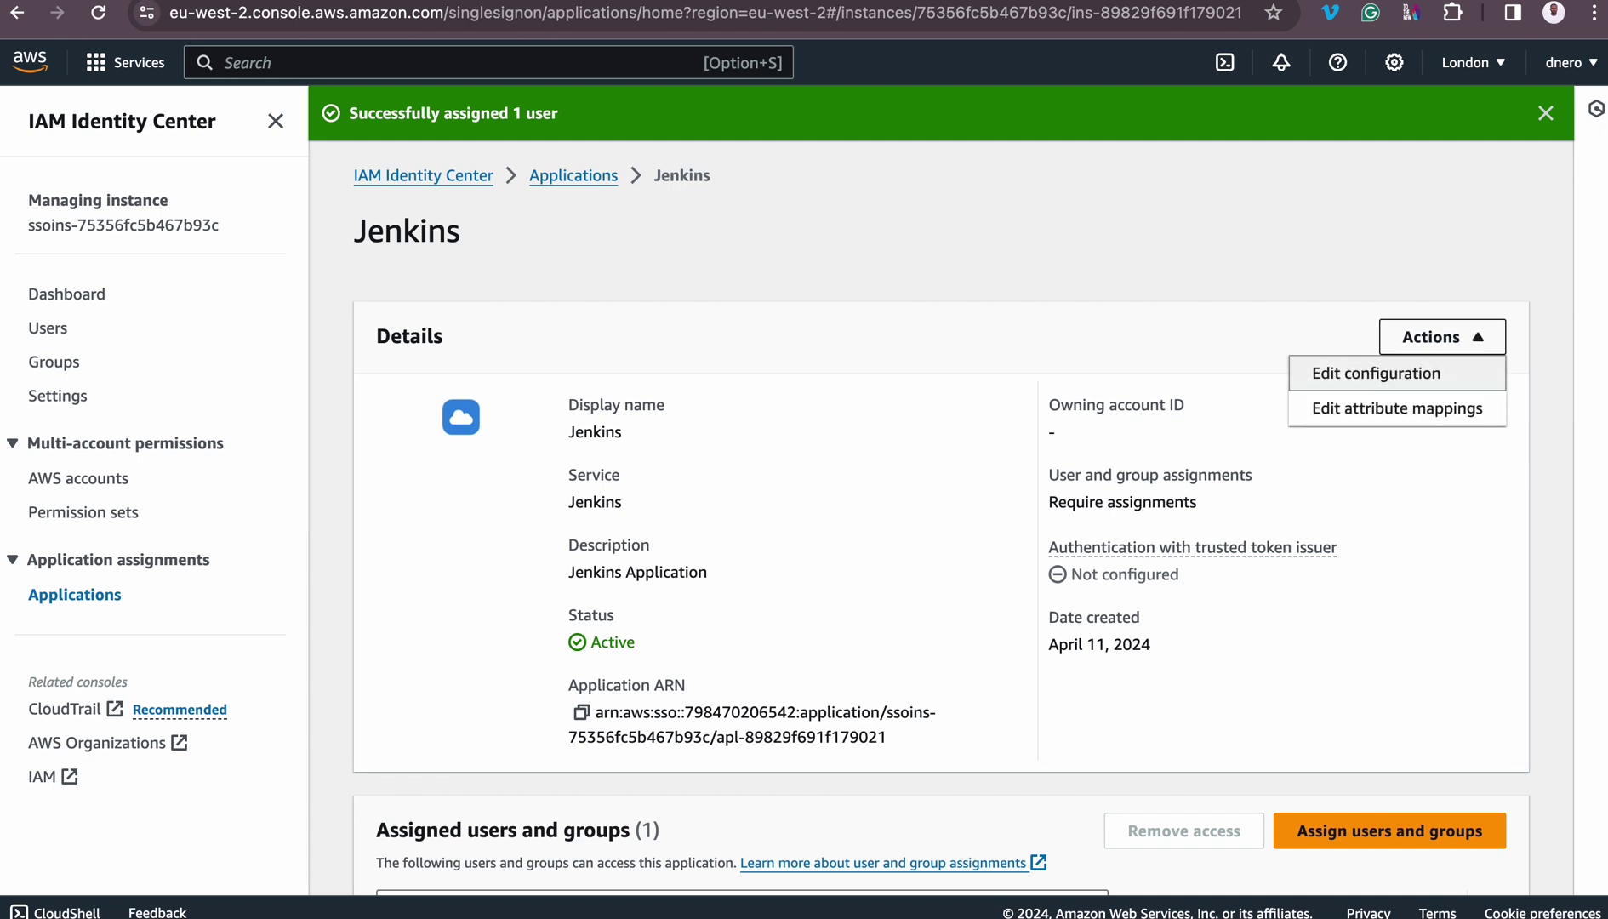
{"action": "left_click", "coordinate": [1396, 408]}
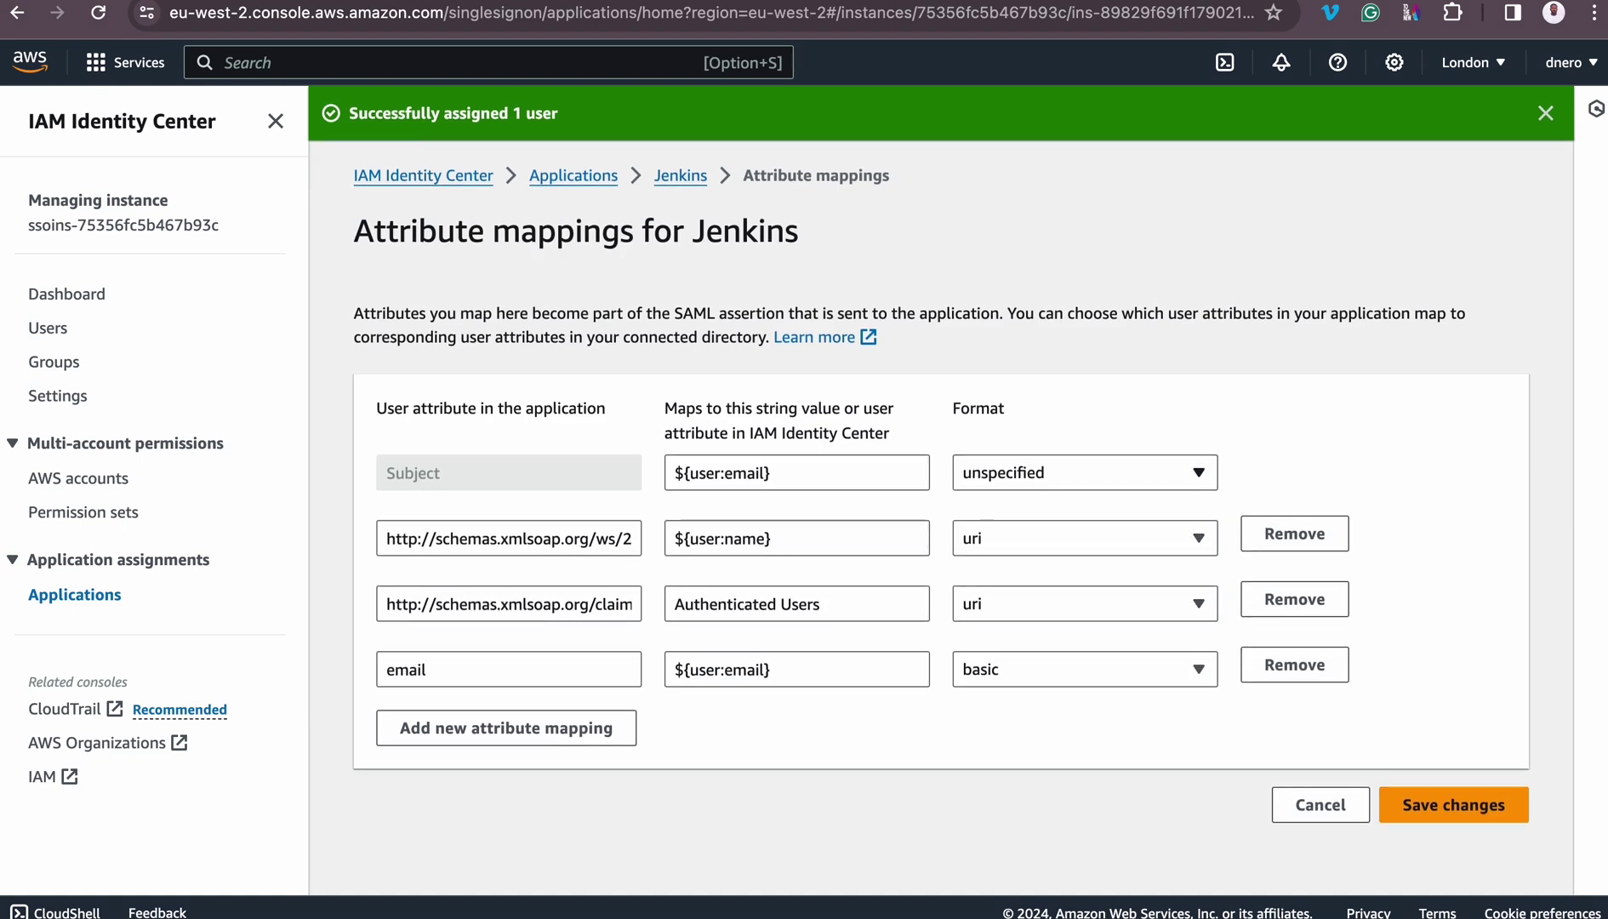
Step: Make the Subject format persistent, add a basic 'group' mapping to ${user:AD_GUID}, and save
{"action": "left_click", "coordinate": [1198, 472]}
{"action": "left_click", "coordinate": [997, 579]}
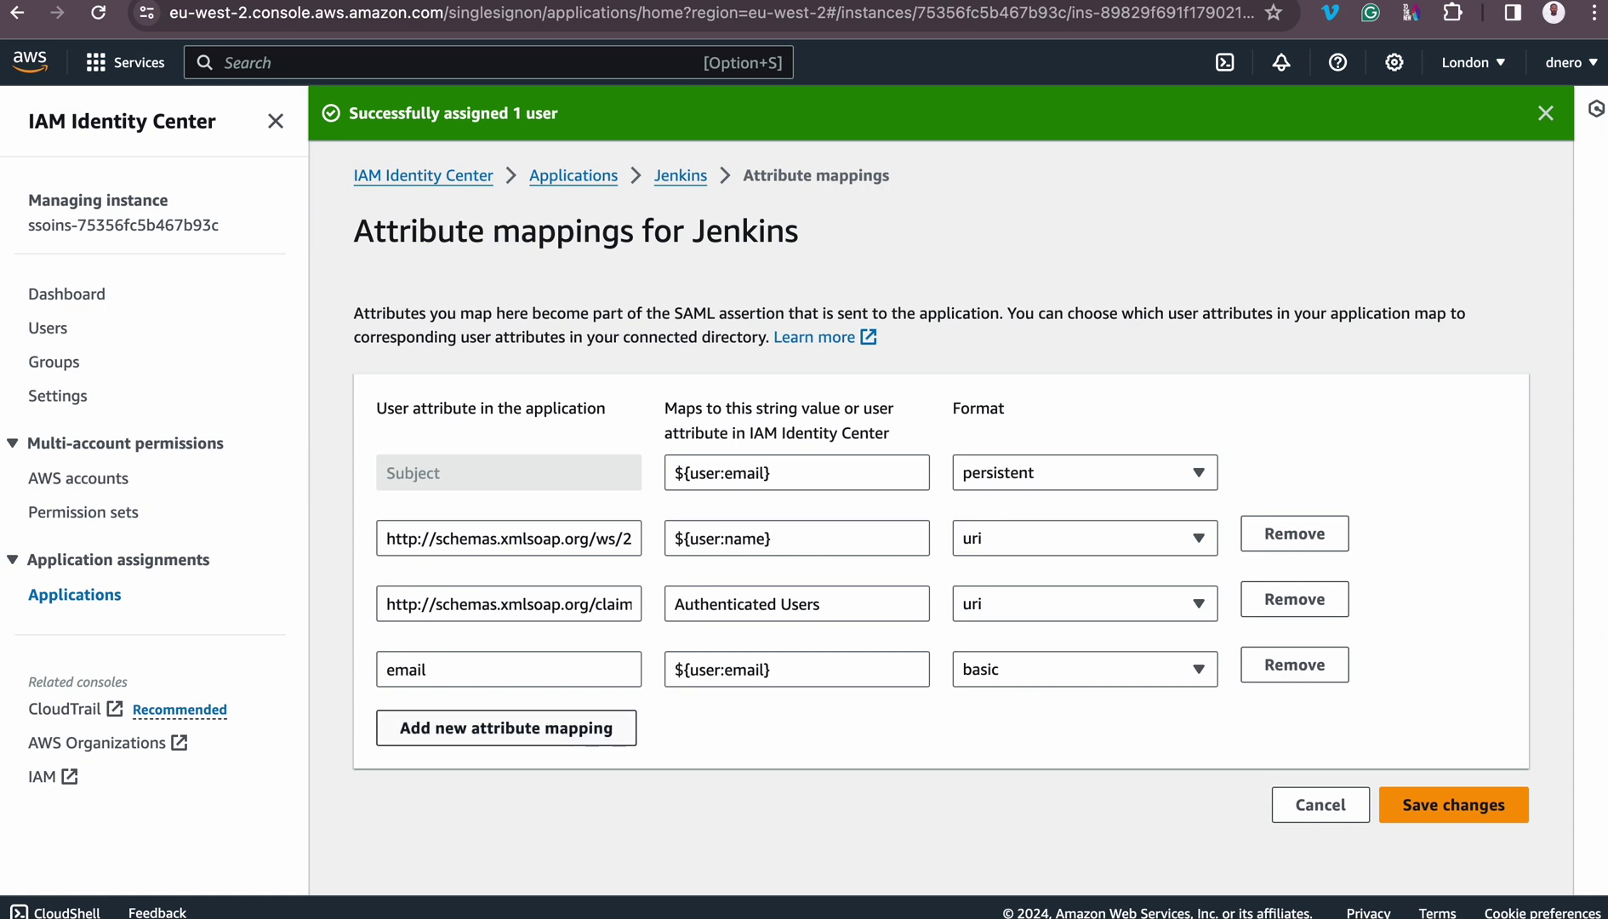
{"action": "left_click", "coordinate": [604, 733]}
{"action": "left_click", "coordinate": [604, 733]}
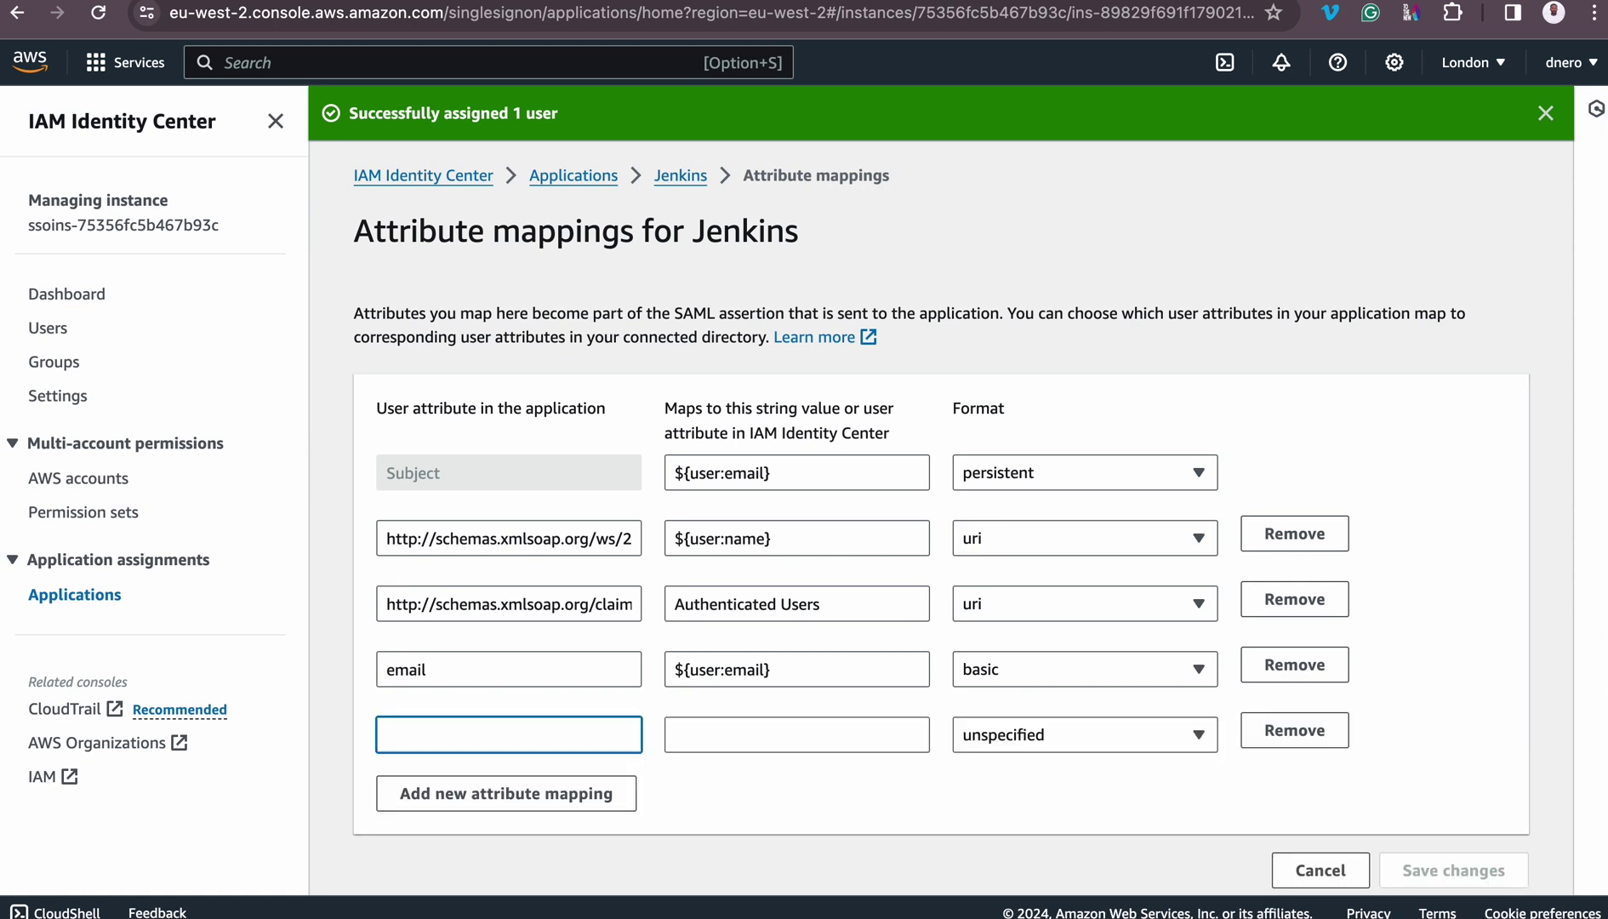
{"action": "type", "text": "group"}
{"action": "left_click", "coordinate": [796, 734]}
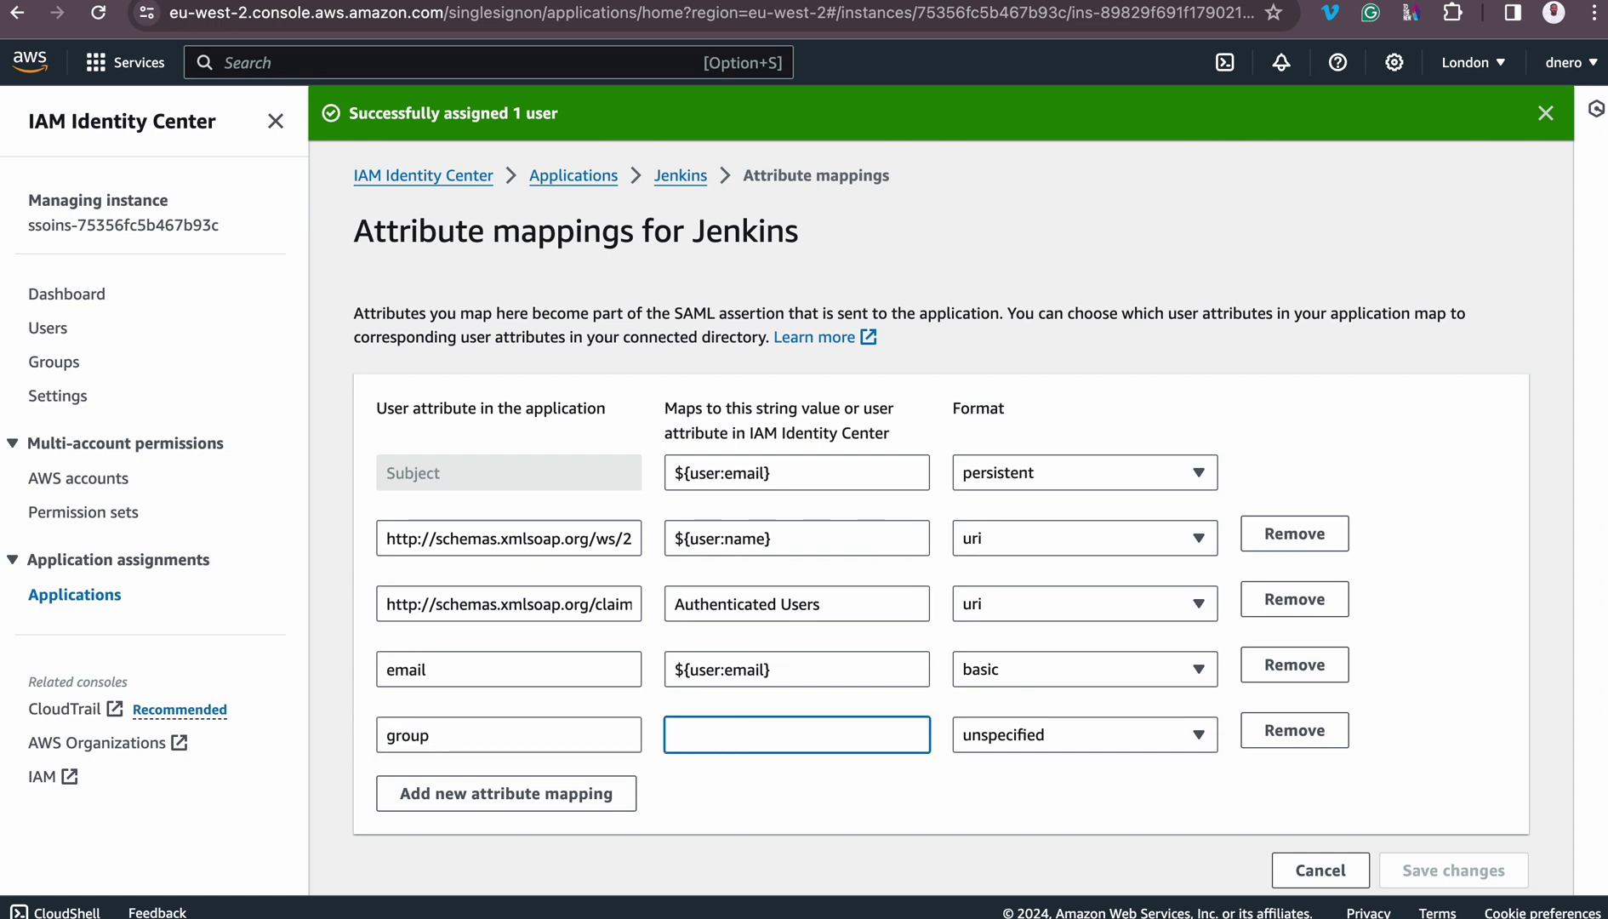
{"action": "type", "text": "${user"}
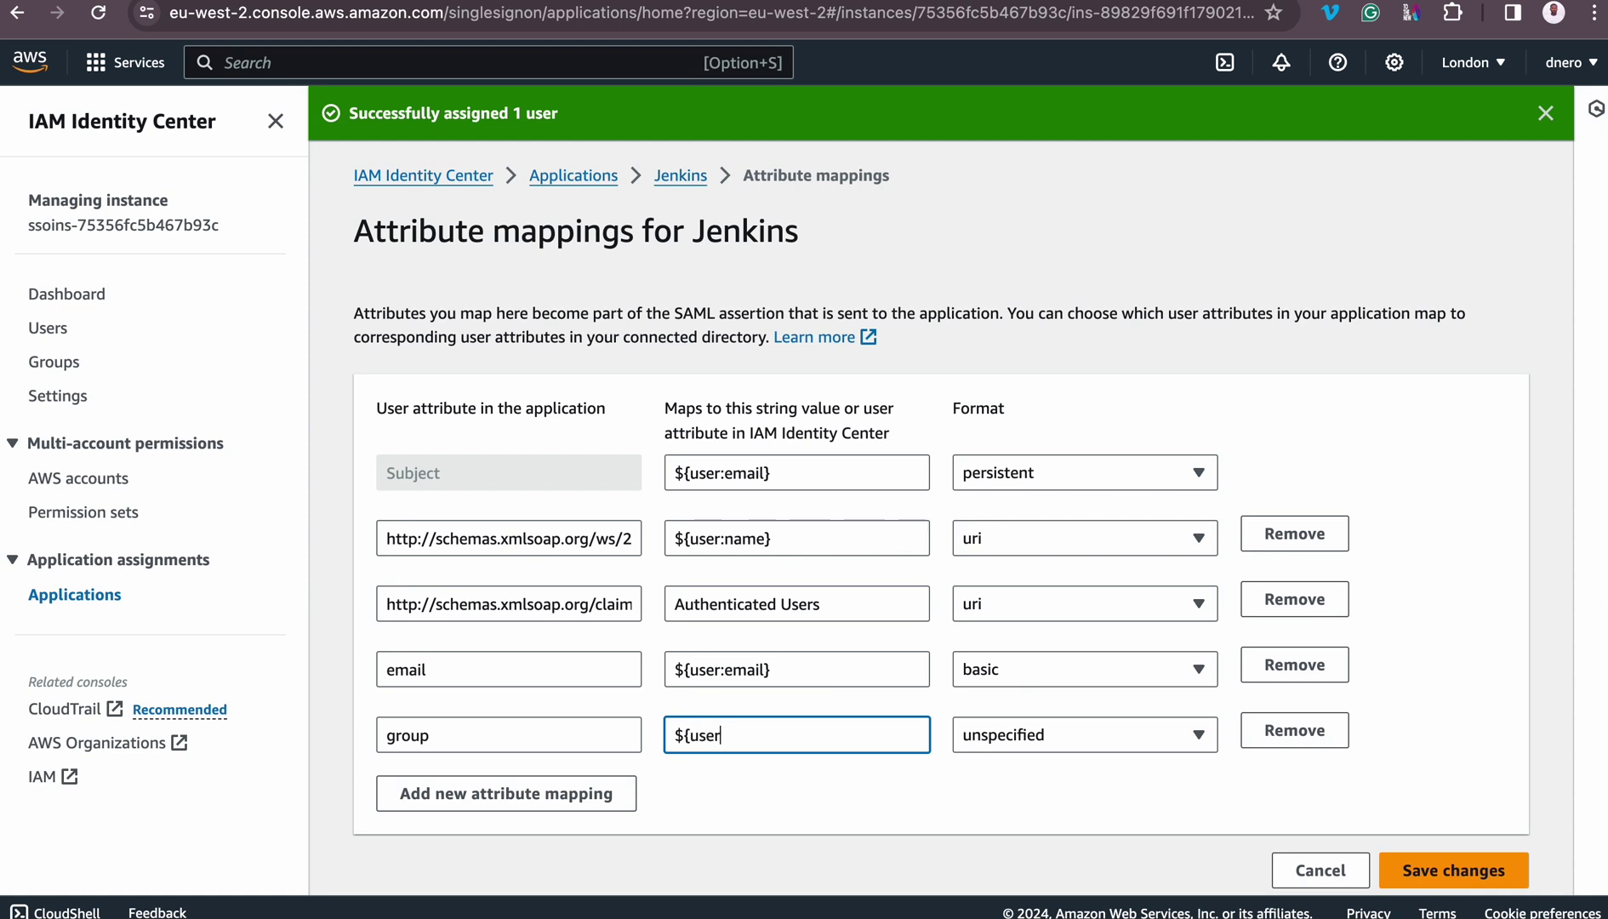
{"action": "type", "text": ":AD_GU"}
{"action": "type", "text": "ID}"}
{"action": "left_click", "coordinate": [1198, 734]}
{"action": "left_click", "coordinate": [1021, 770]}
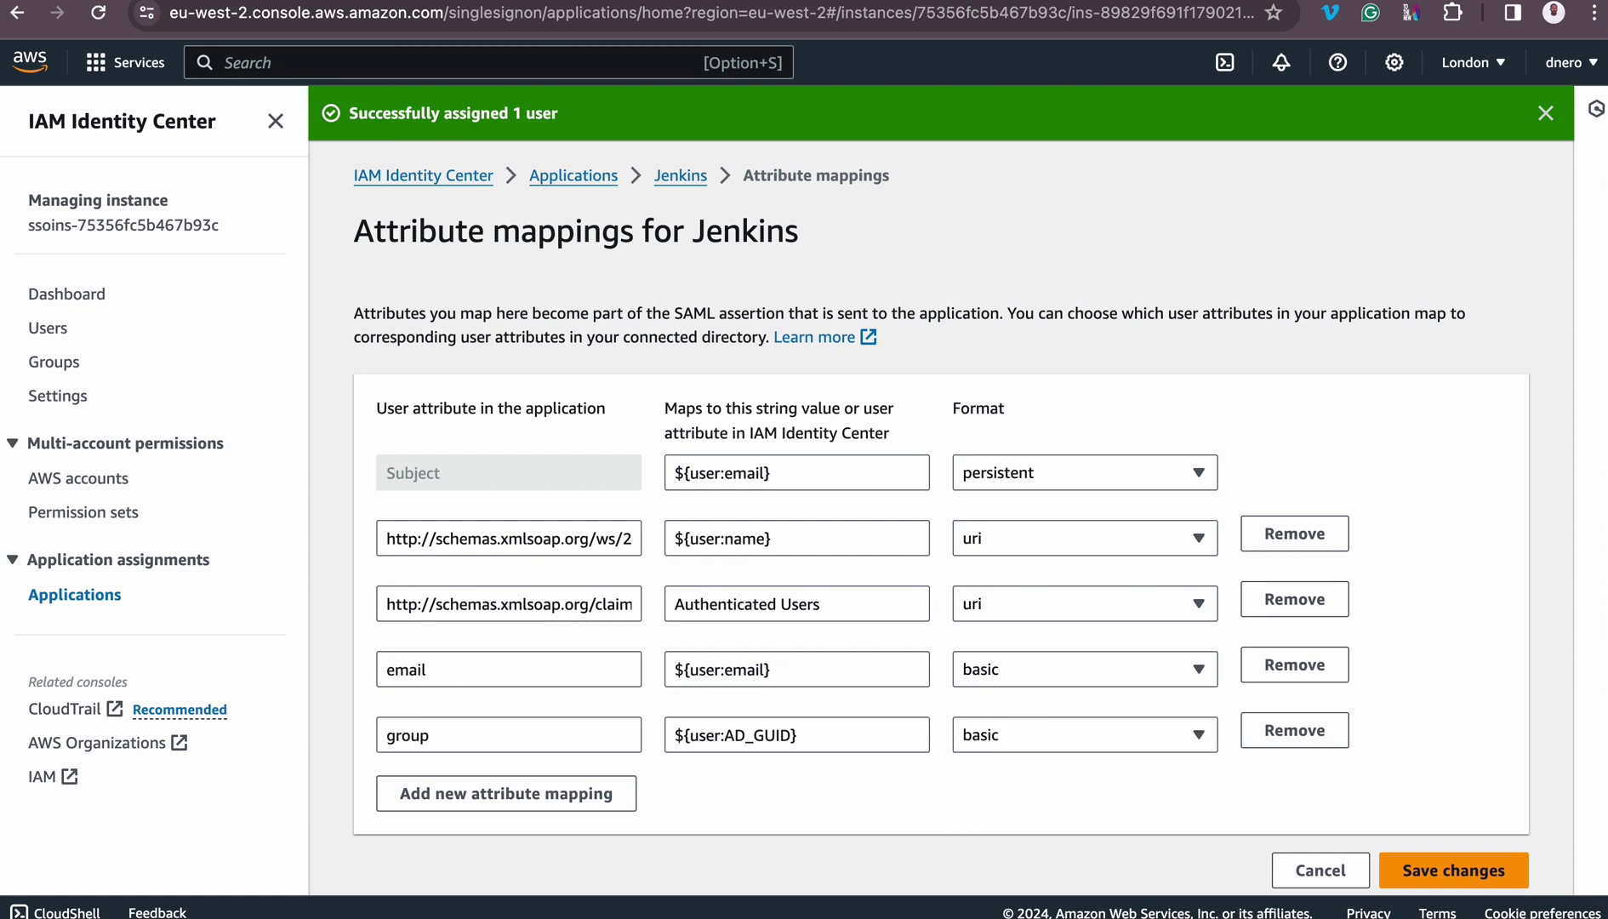
{"action": "scroll", "coordinate": [940, 485], "scroll_direction": "down", "scroll_amount": 1}
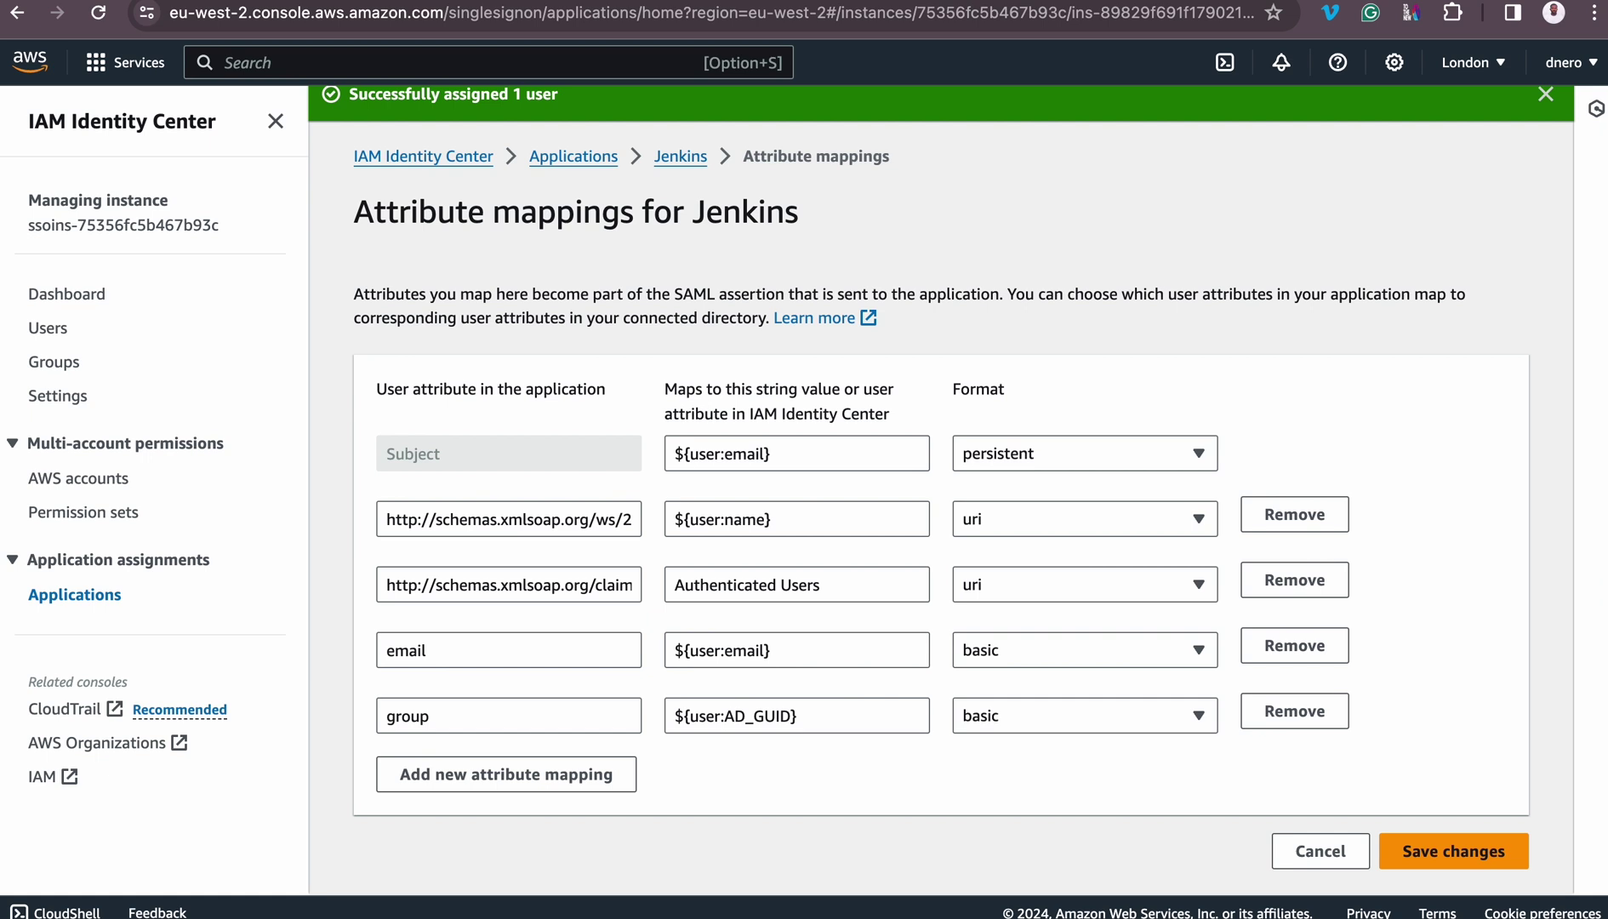
{"action": "scroll", "coordinate": [941, 486], "scroll_direction": "up", "scroll_amount": 1}
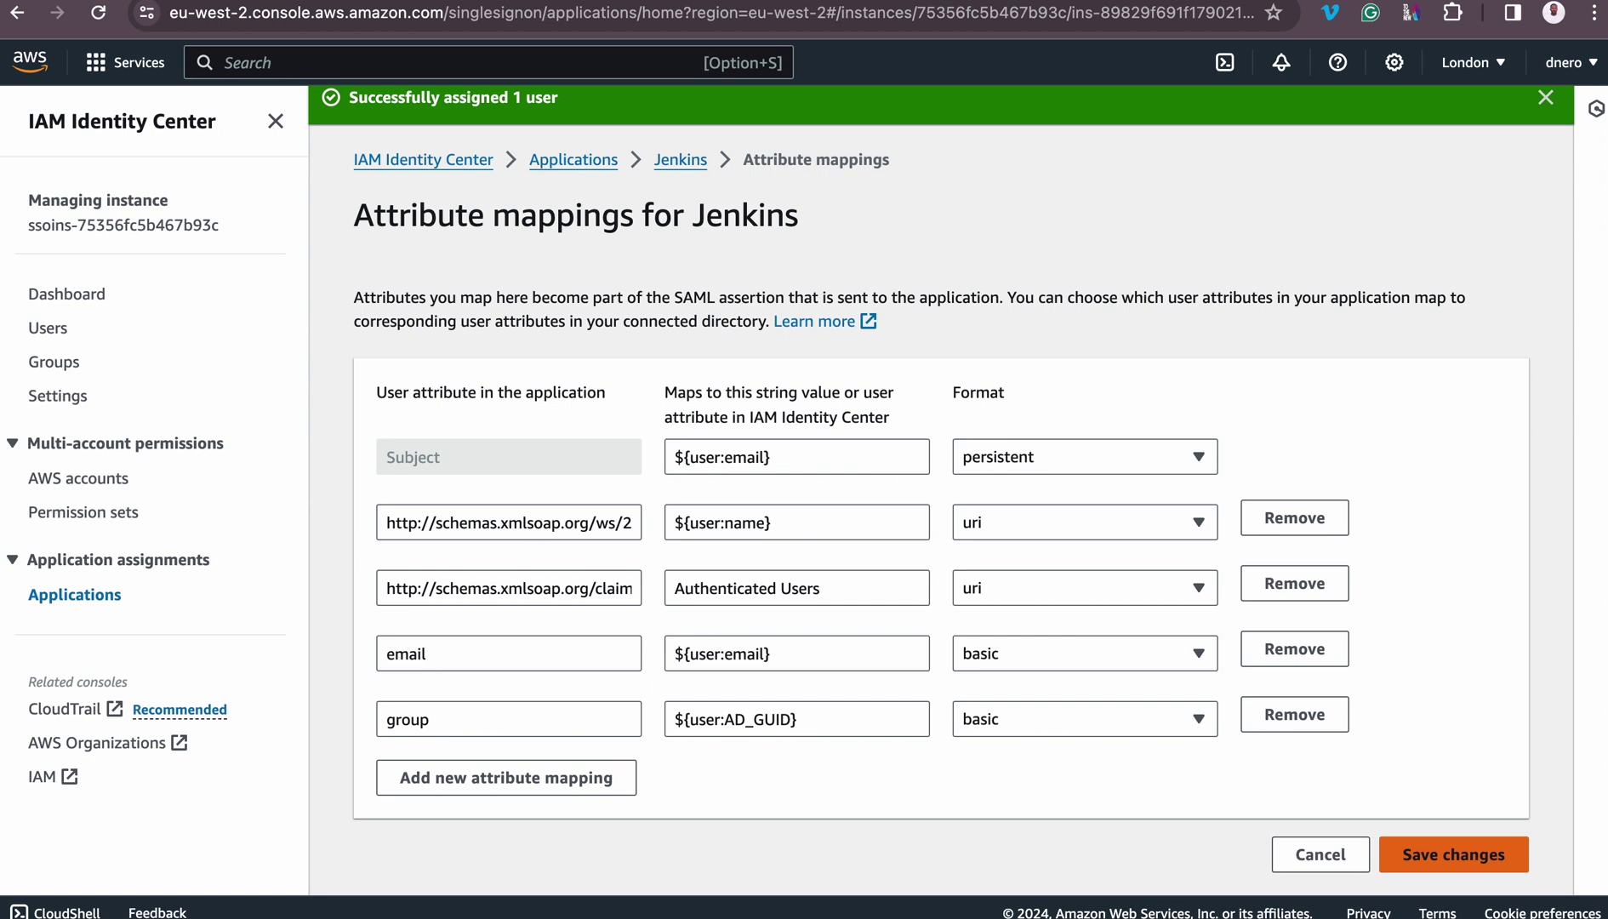
{"action": "left_click", "coordinate": [1453, 854]}
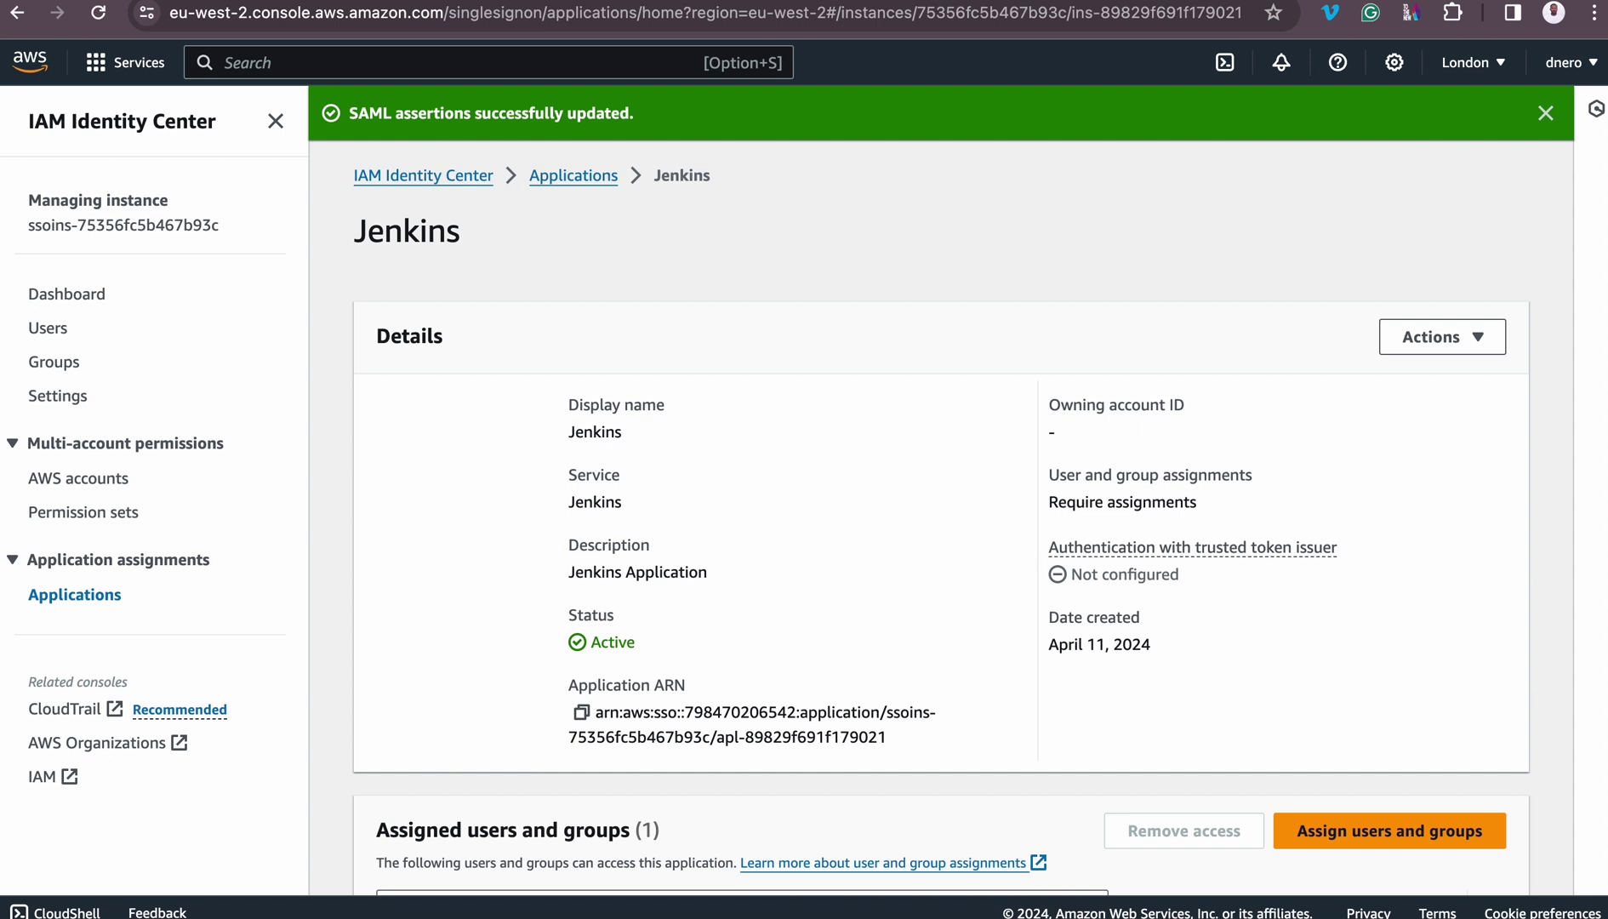
Step: Reload the 403 login error page and resubmit the login form despite the insecure-form warning
{"action": "left_click", "coordinate": [1353, 0]}
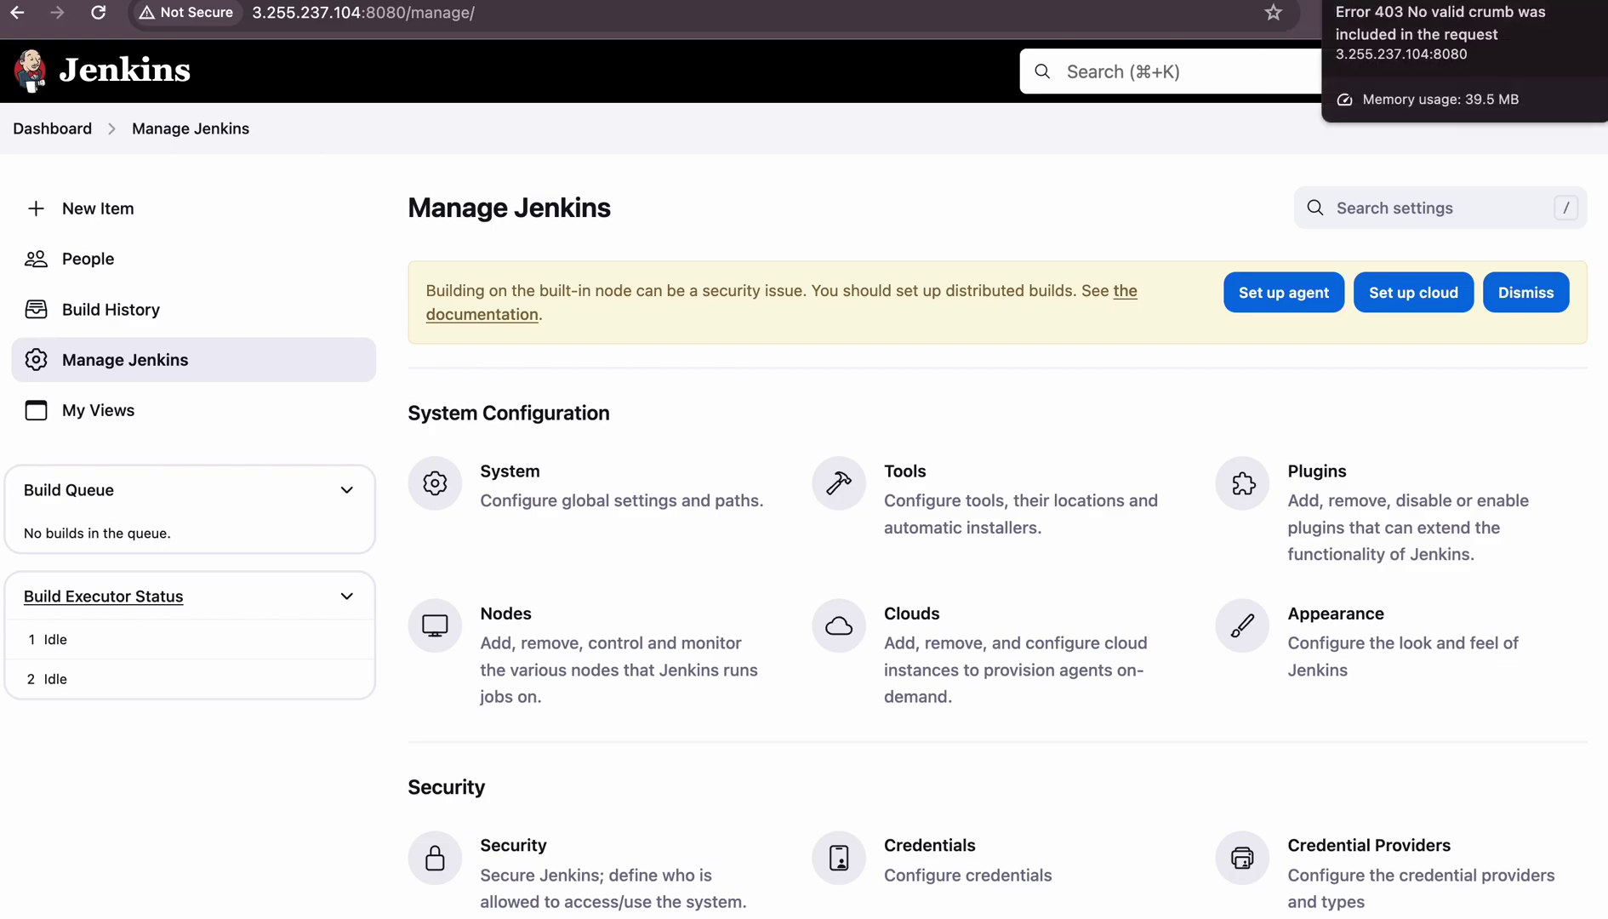
{"action": "left_click", "coordinate": [1412, 1]}
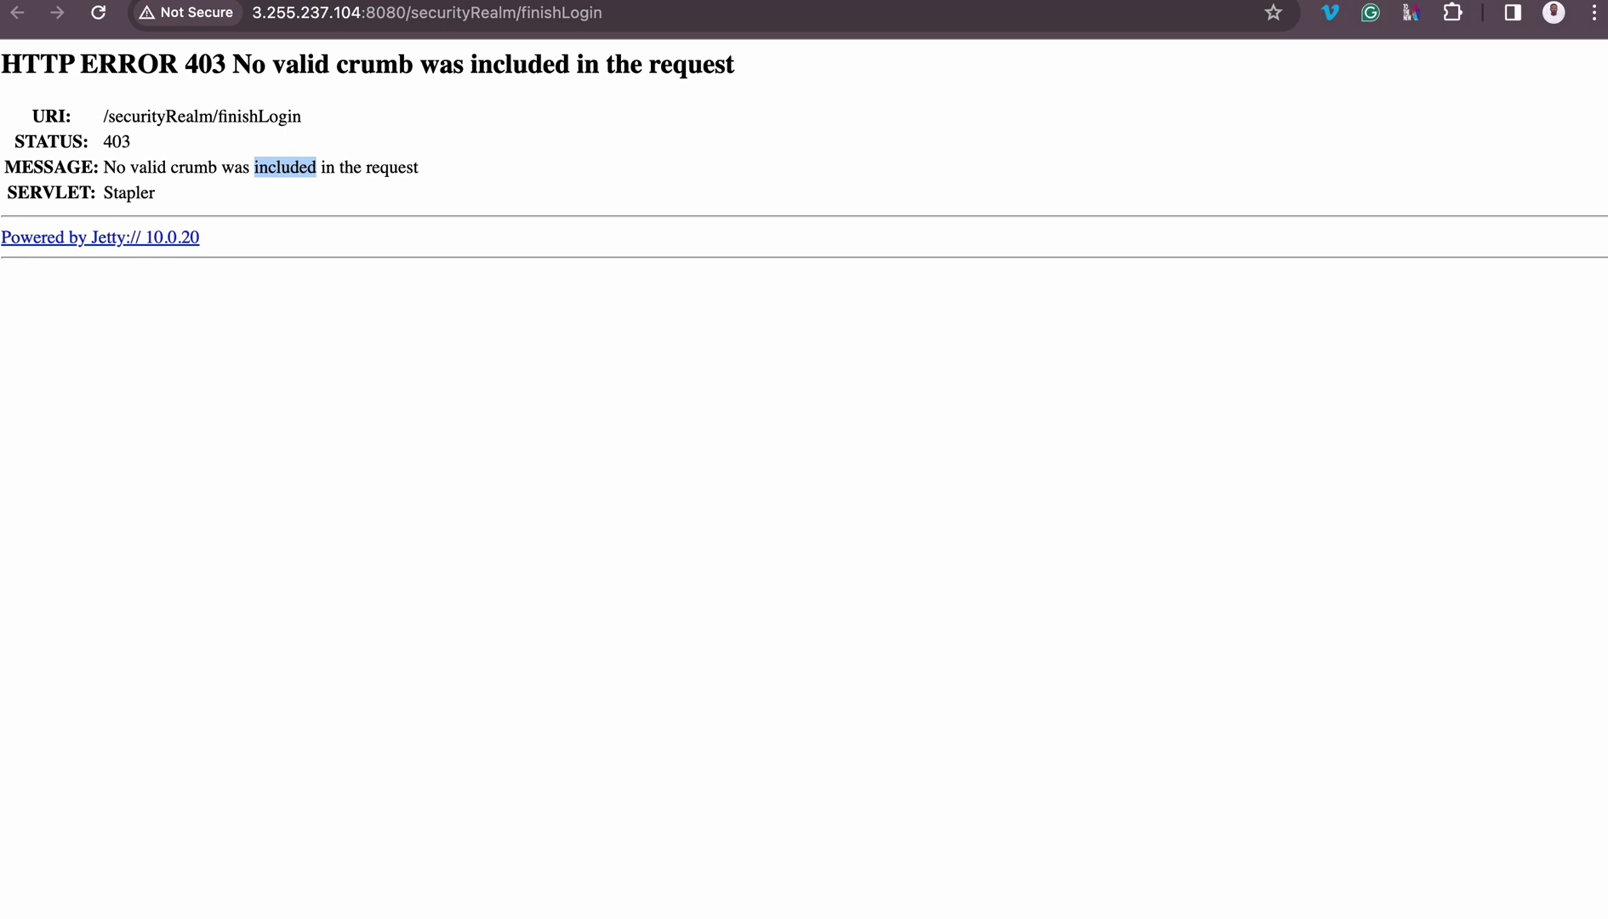
{"action": "left_click", "coordinate": [98, 12]}
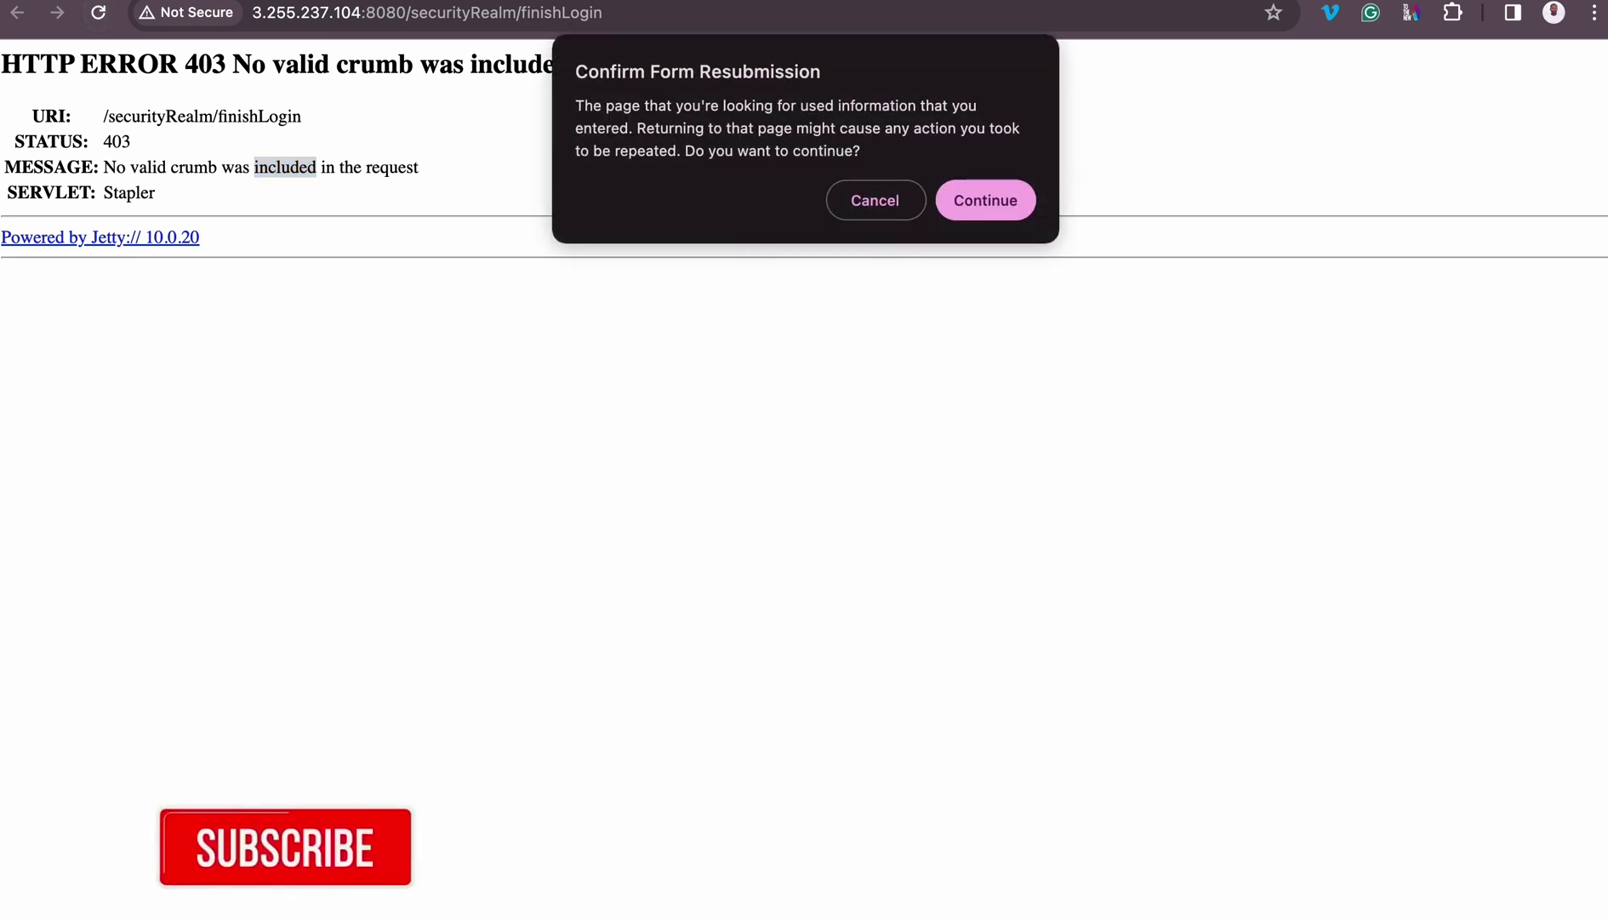
{"action": "key", "text": "Return"}
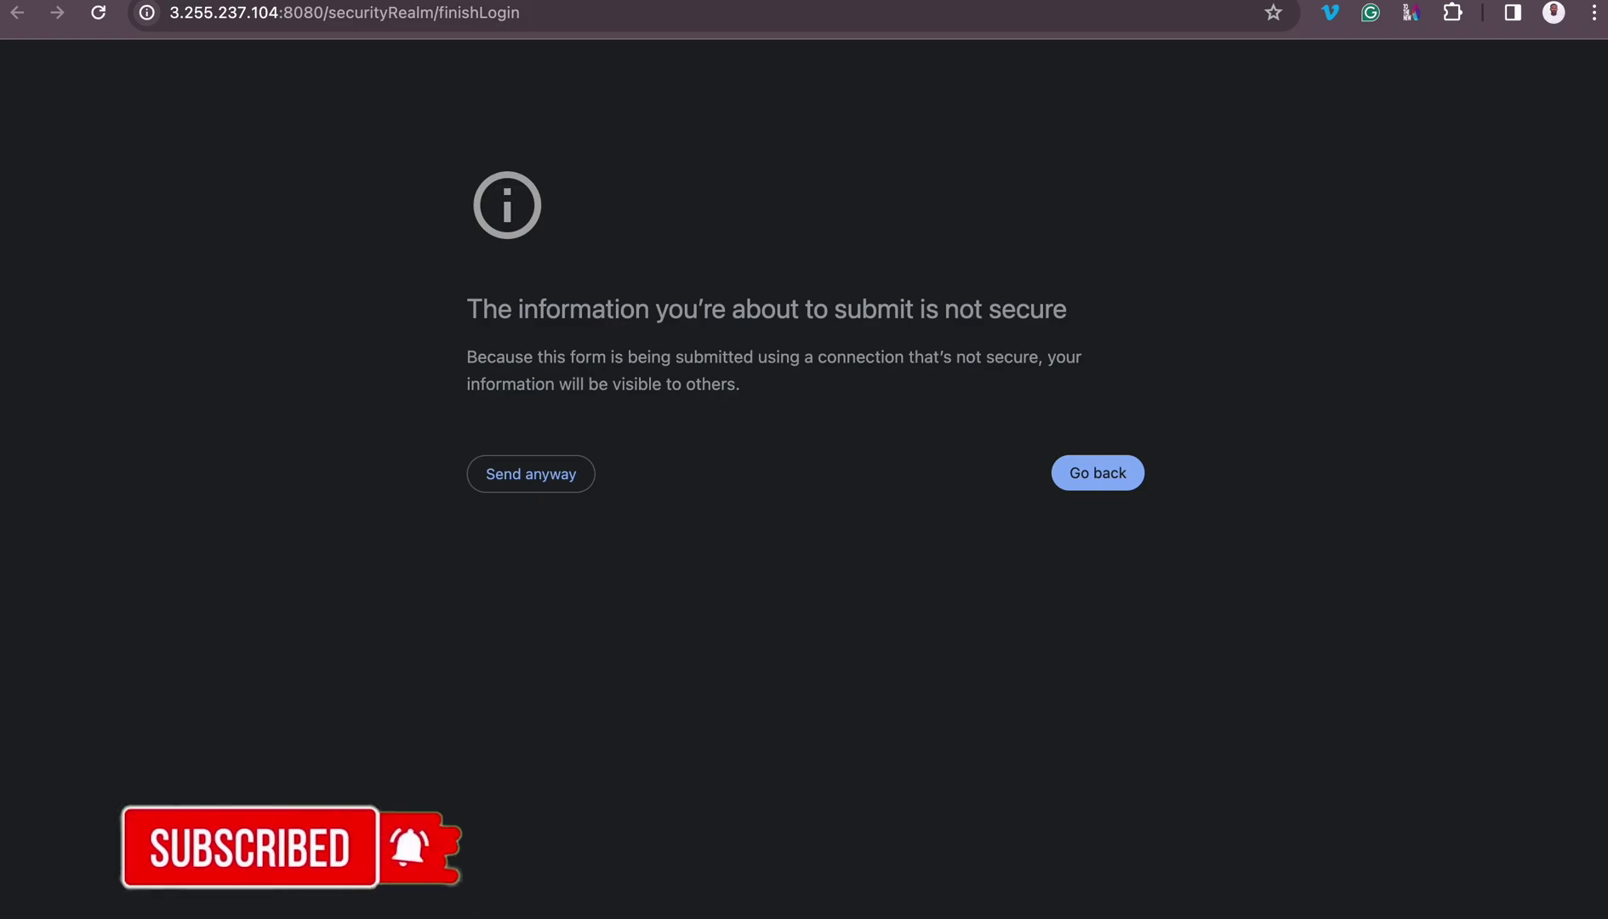
{"action": "left_click", "coordinate": [531, 474]}
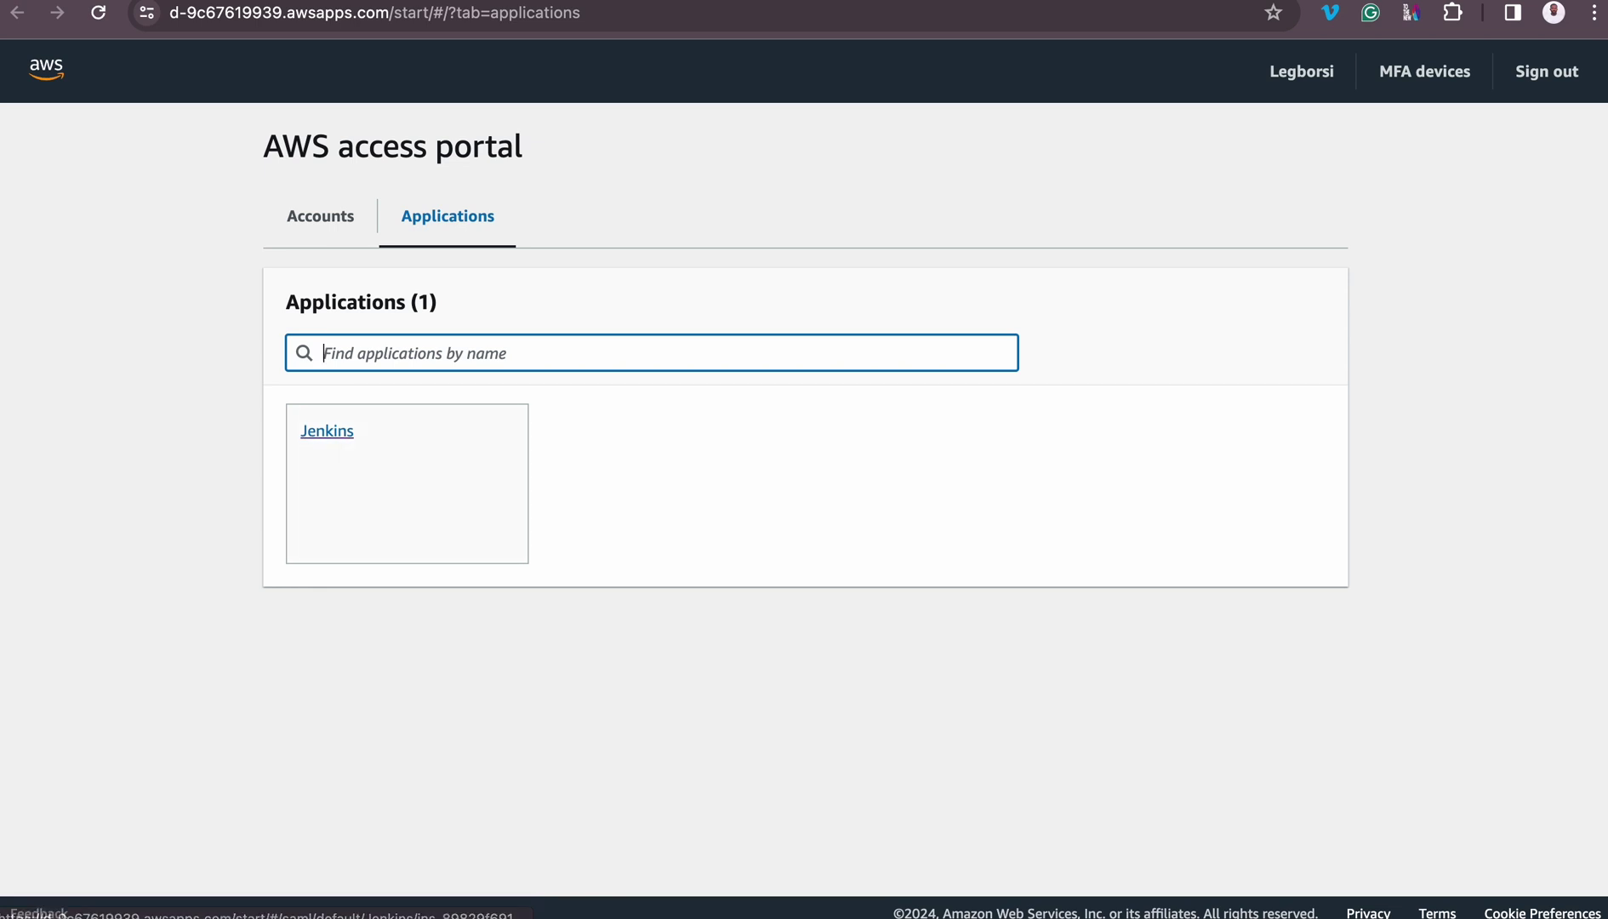
Step: Launch Jenkins from the AWS access portal and send the login form past the warning
{"action": "left_click", "coordinate": [327, 431]}
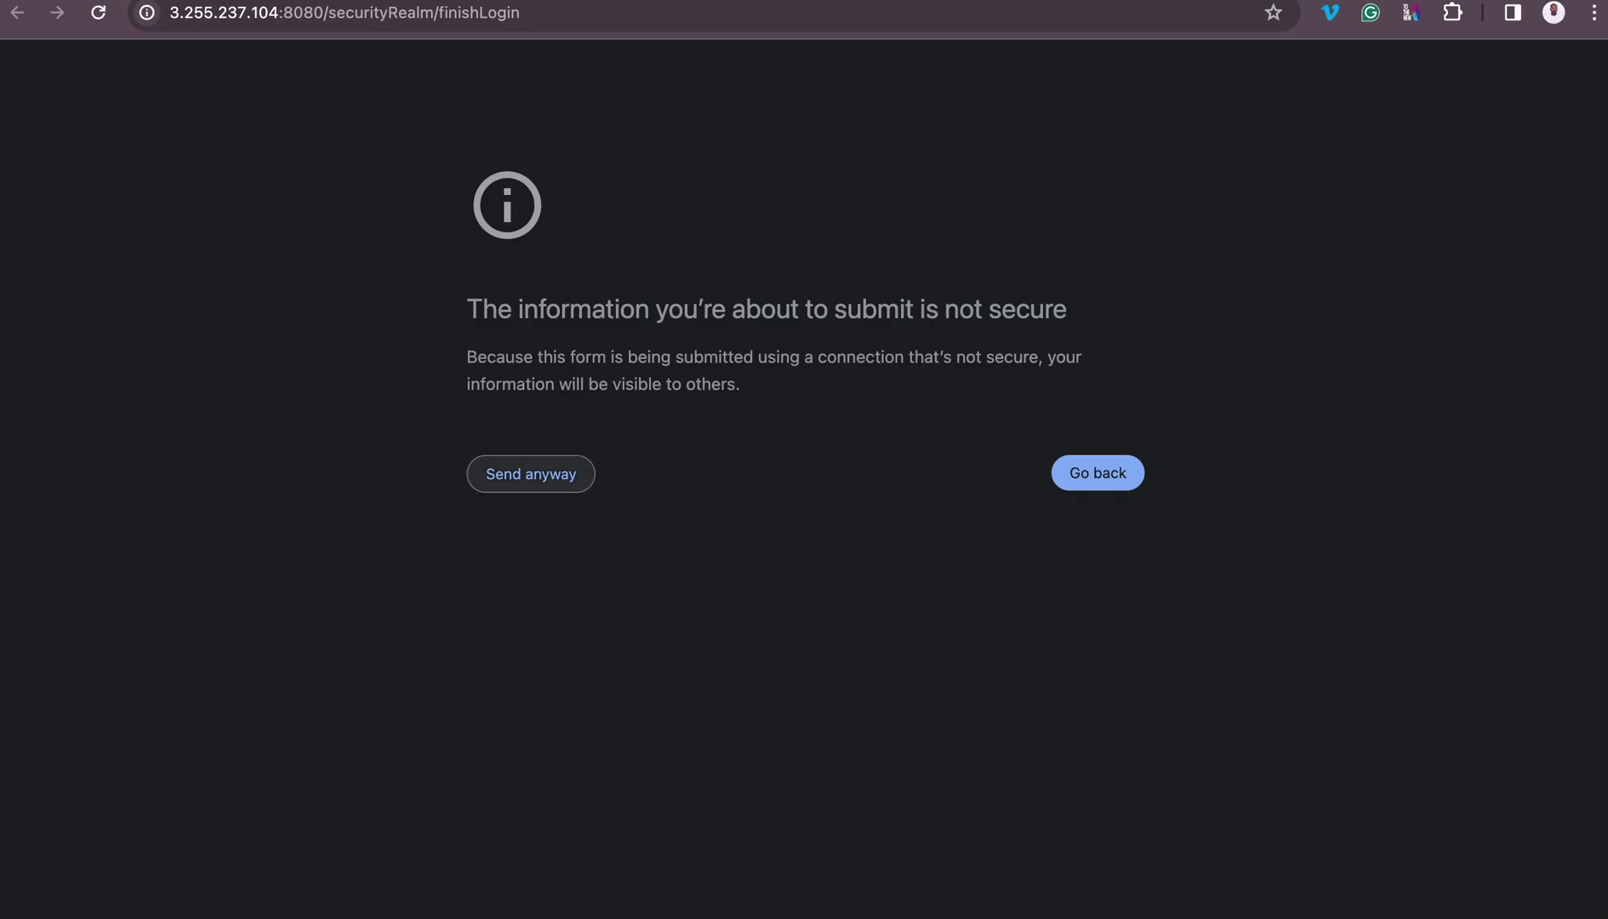
{"action": "left_click", "coordinate": [531, 474]}
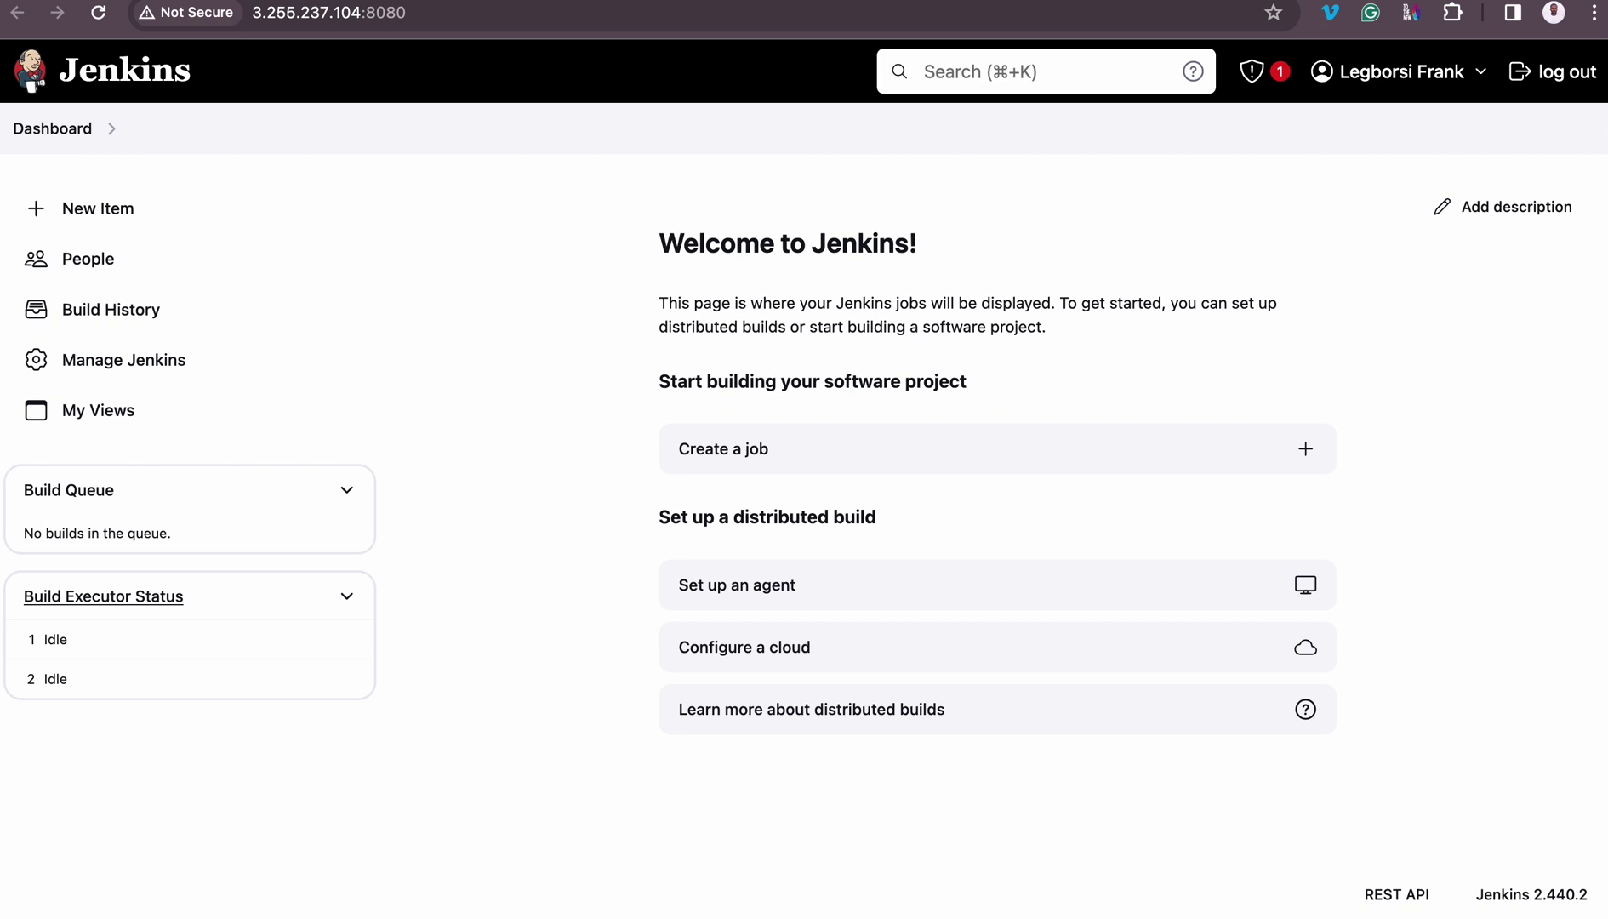
Step: Confirm the signed-in Welcome to Jenkins dashboard, then bring up the How Does SAML Work diagram in Lucidspark
{"action": "mouse_move", "coordinate": [1400, 71]}
{"action": "triple_click", "coordinate": [786, 243]}
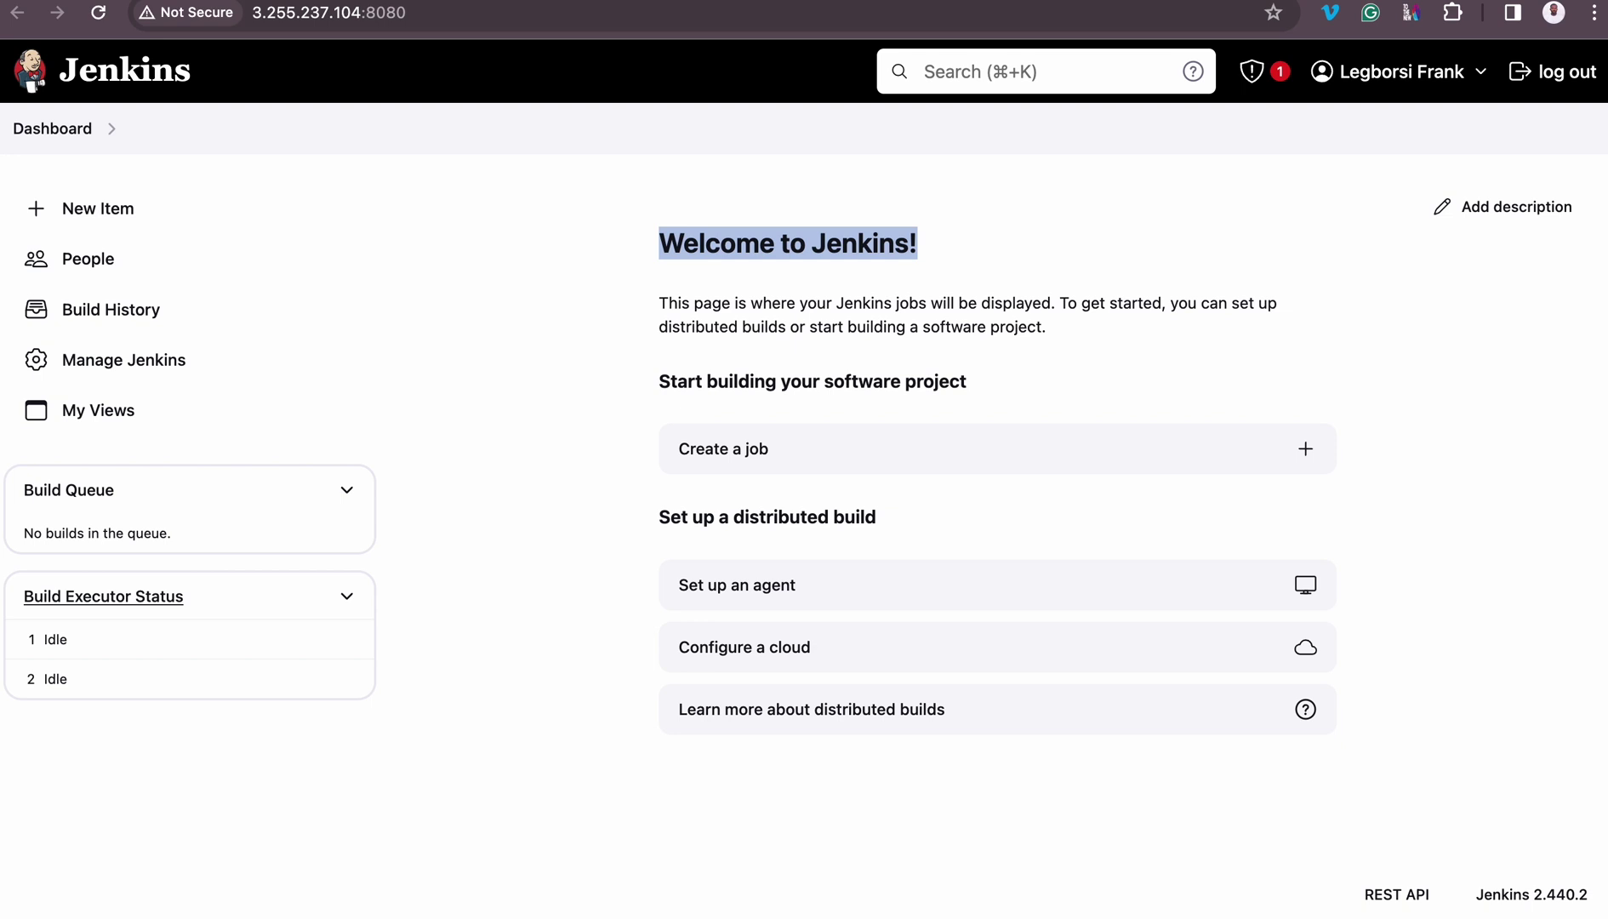
{"action": "left_click", "coordinate": [1144, 1]}
{"action": "left_click", "coordinate": [1003, 519]}
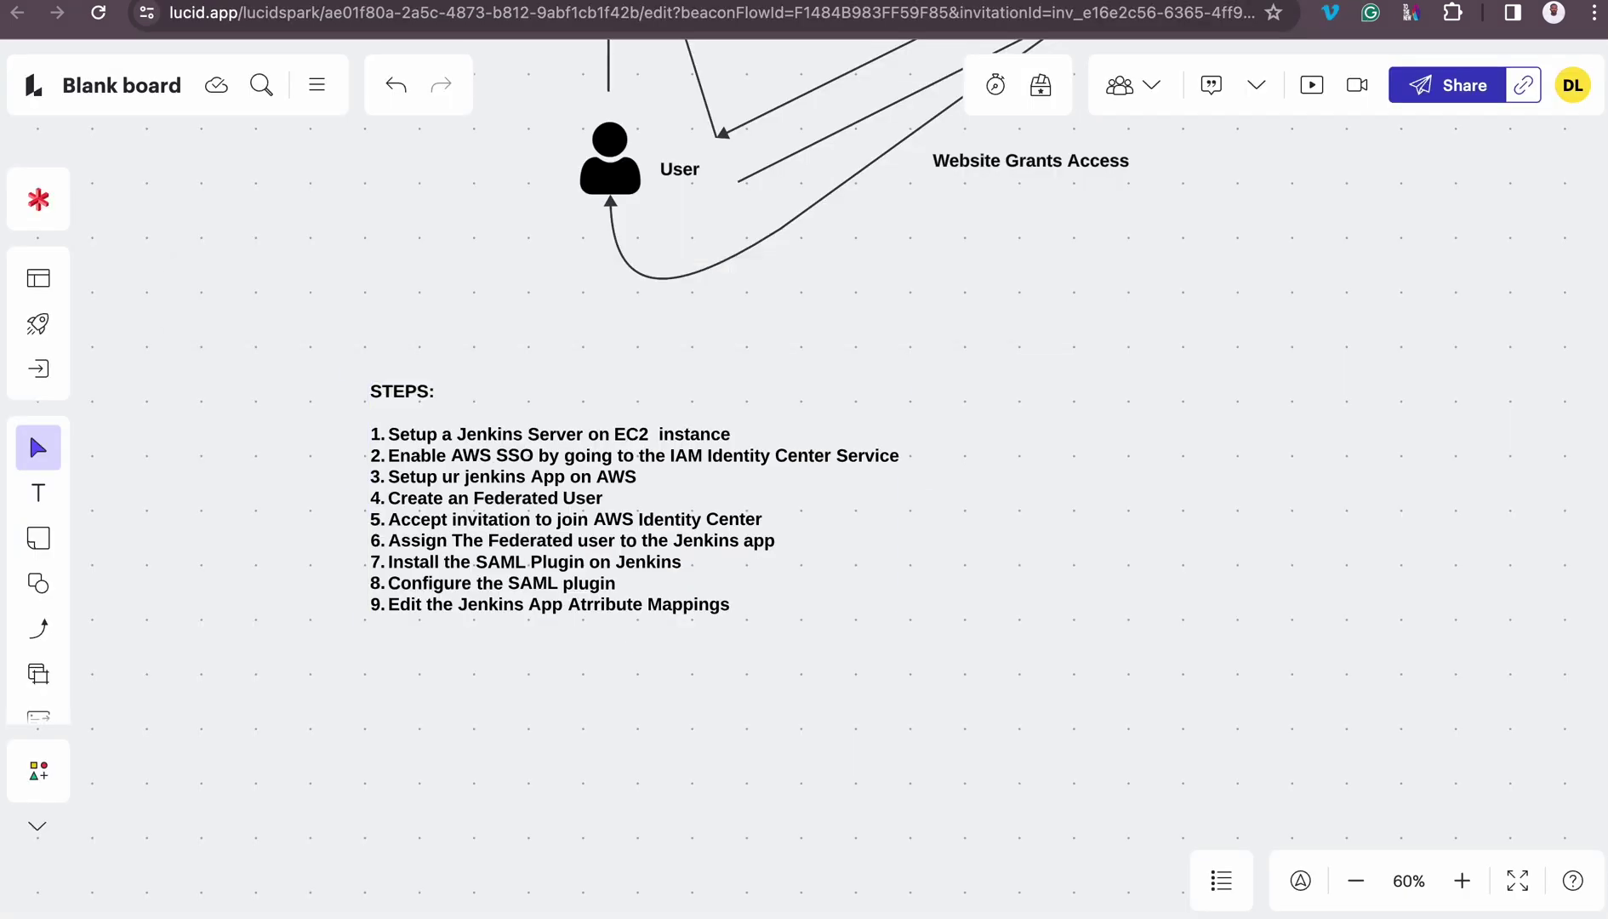
{"action": "scroll", "coordinate": [634, 502], "scroll_direction": "up", "scroll_amount": 10}
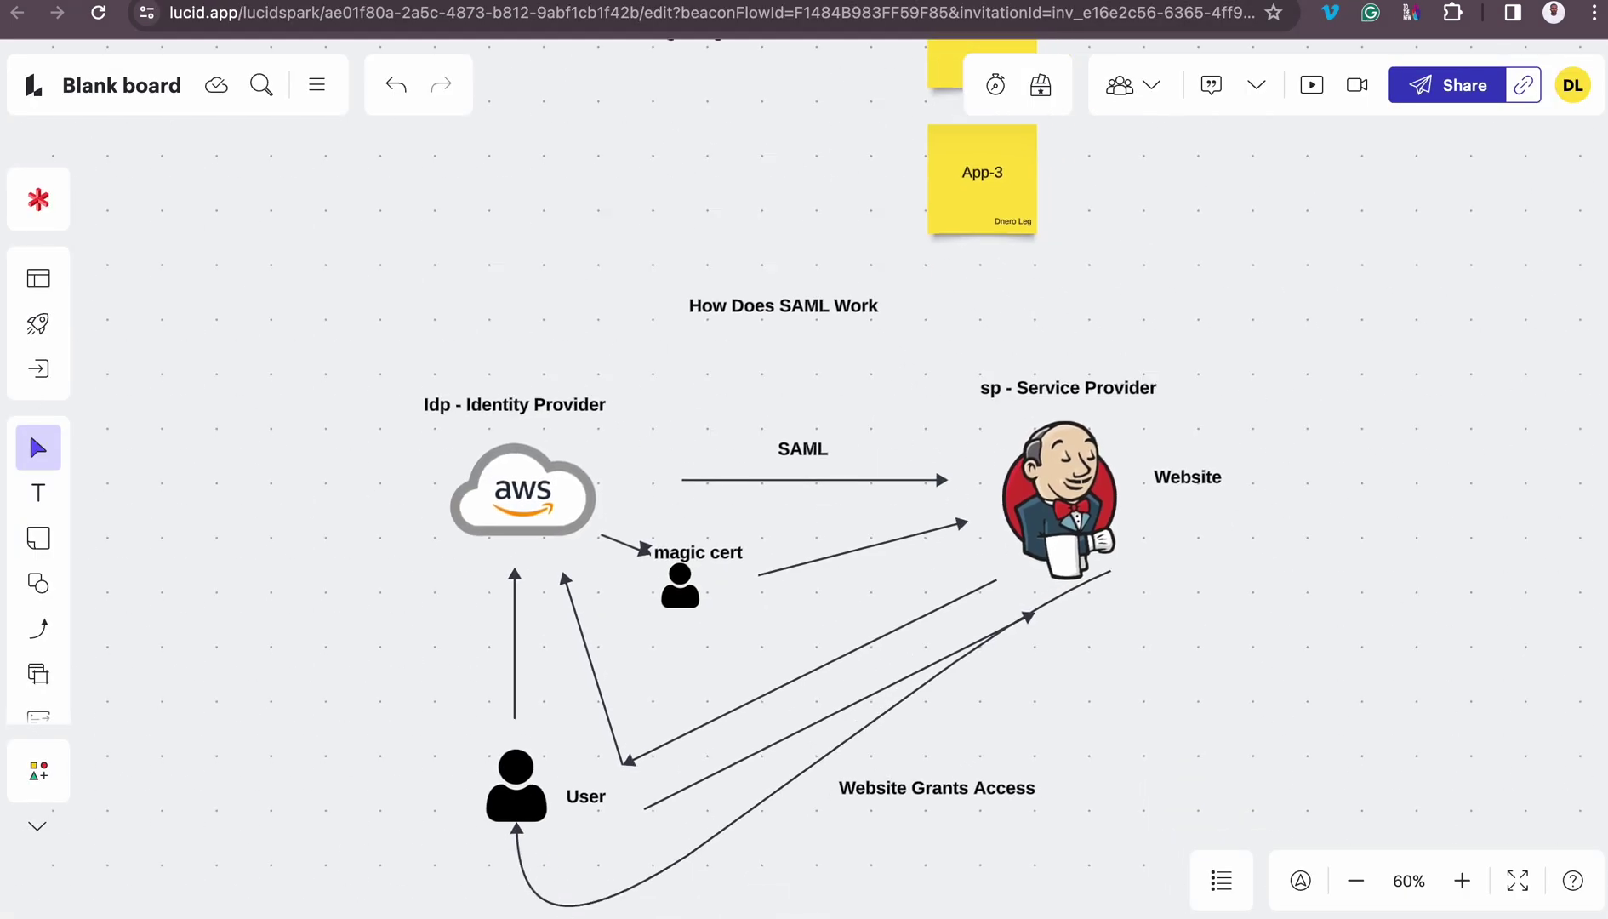